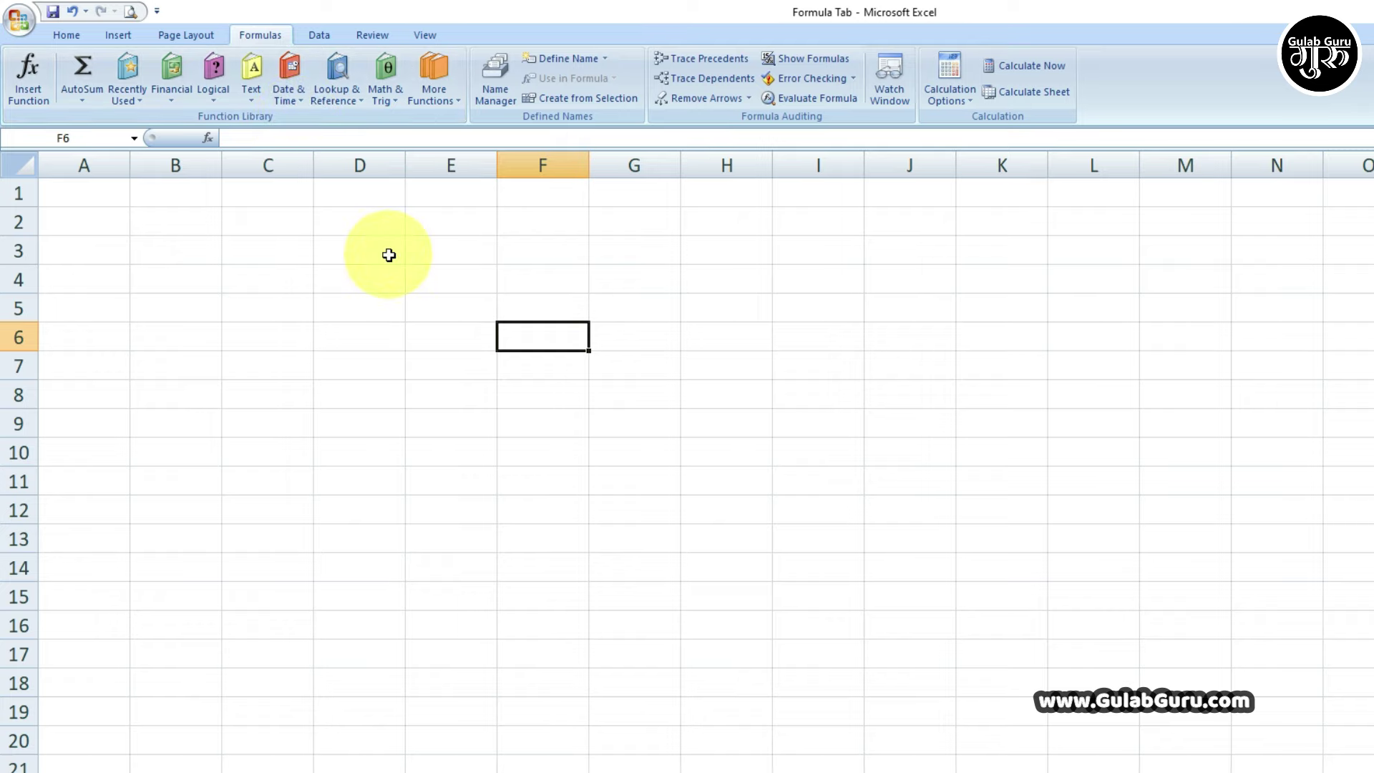
- Browse the Logical, Financial, Text, Date & Time, Lookup & Reference and Math & Trig function lists
click(215, 101)
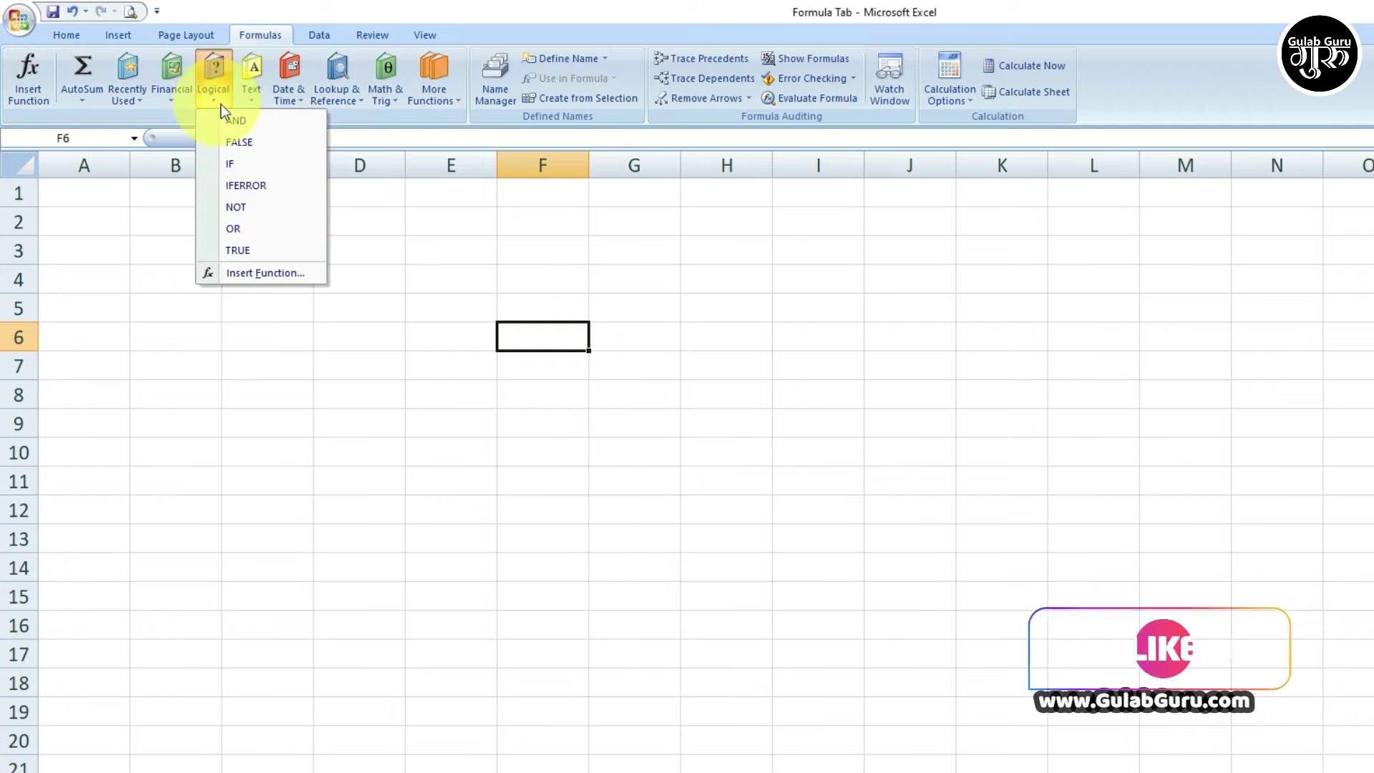
click(287, 197)
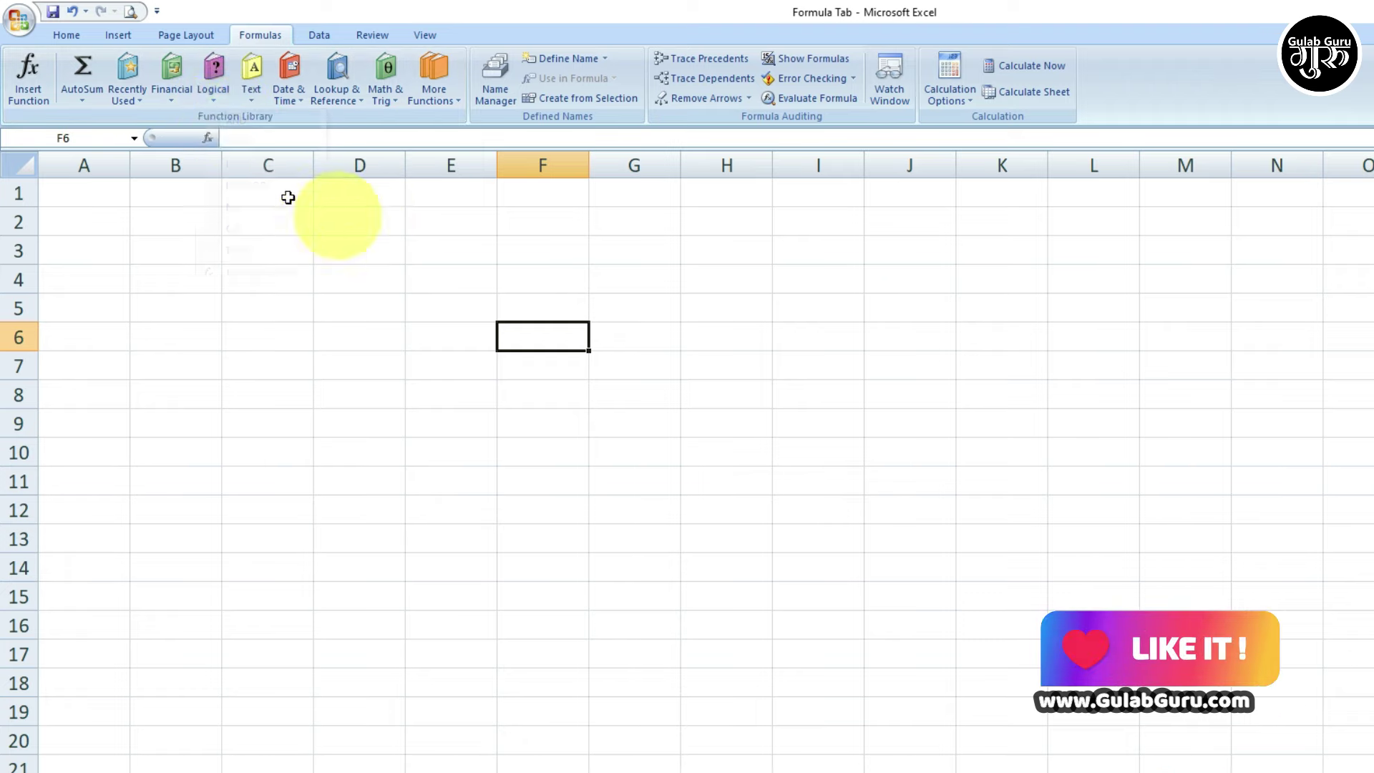
click(174, 100)
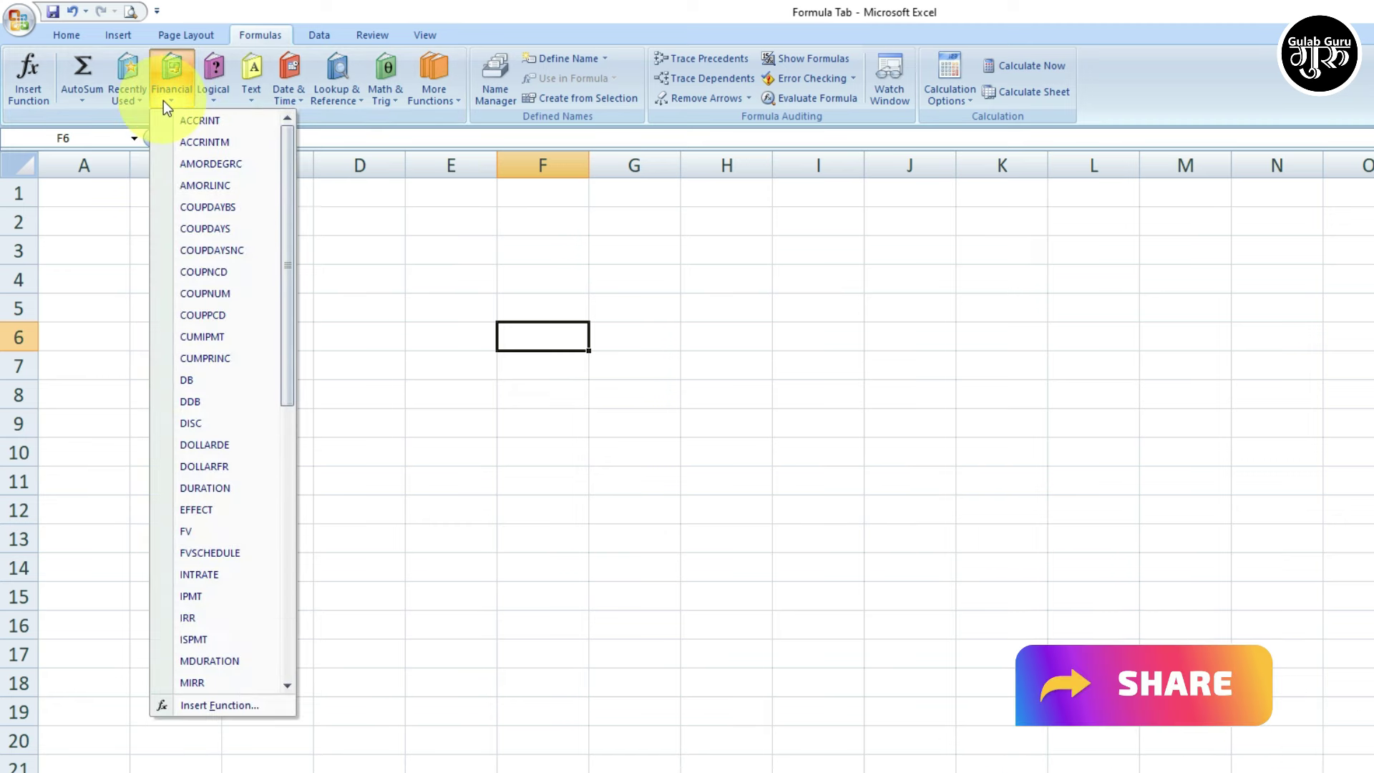
scroll(231, 430, down, 5)
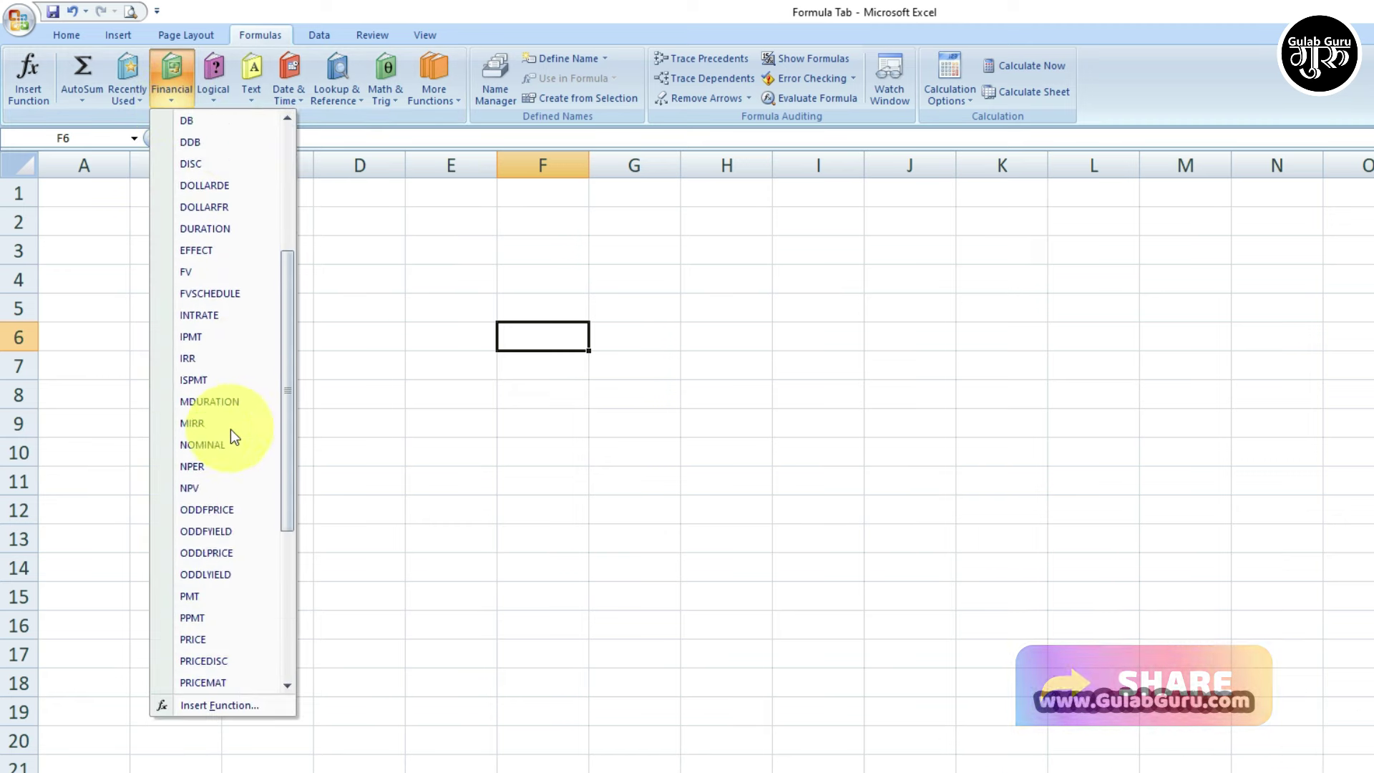
click(394, 395)
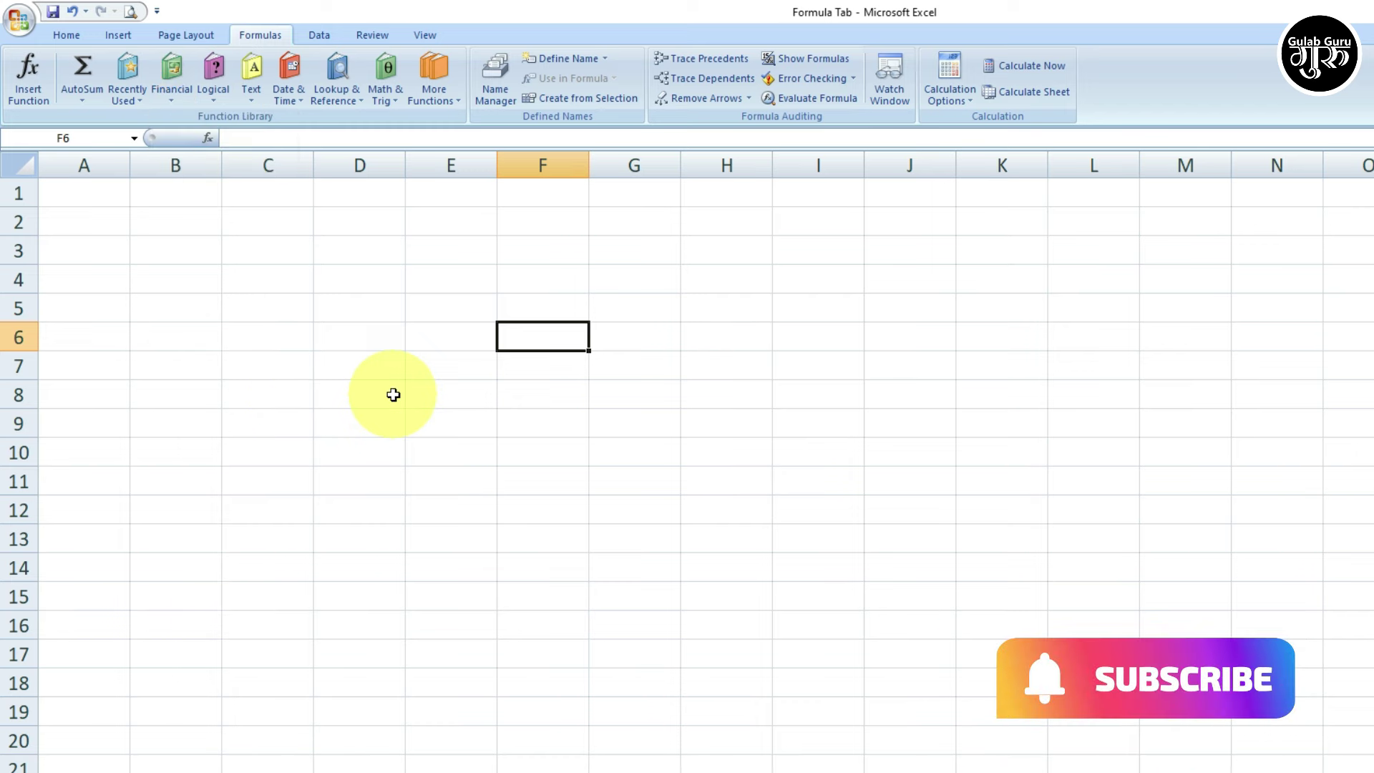
click(250, 105)
click(299, 102)
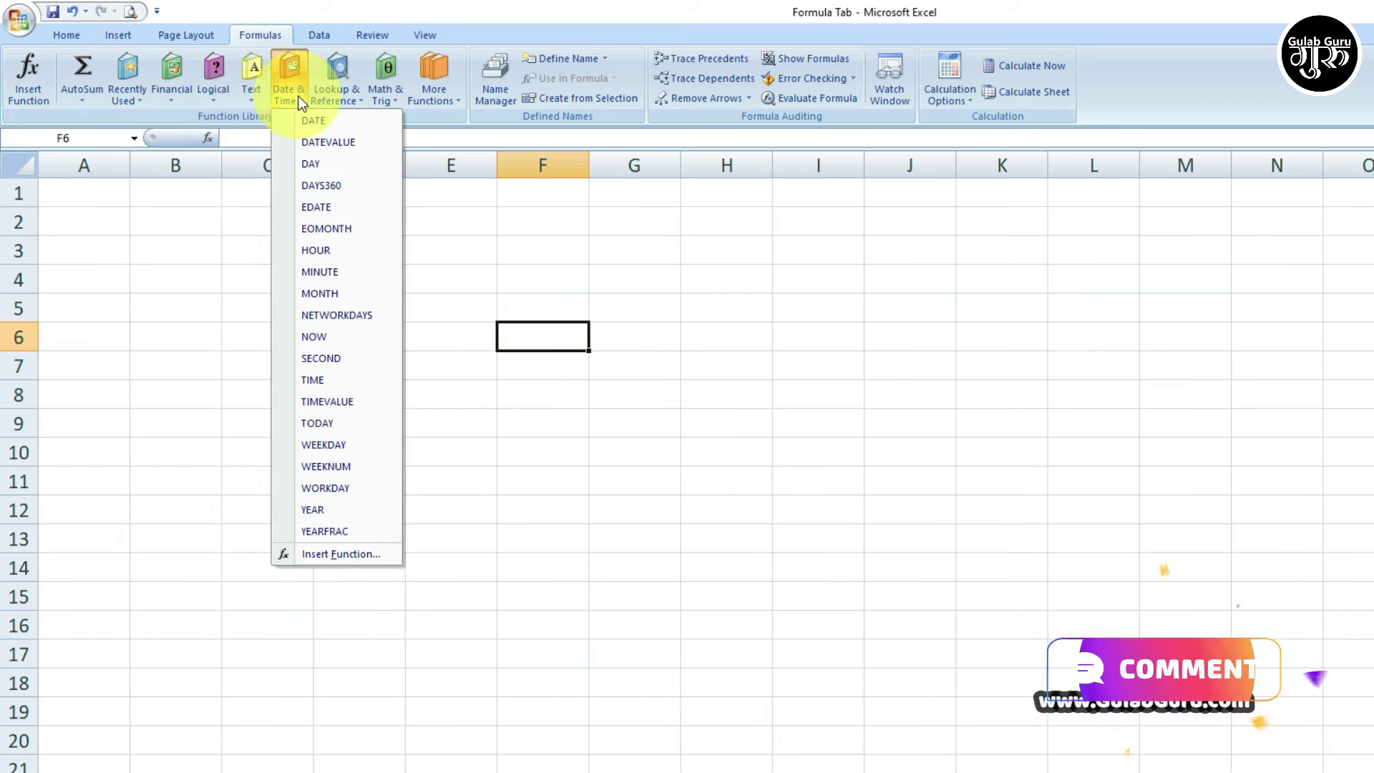
click(356, 97)
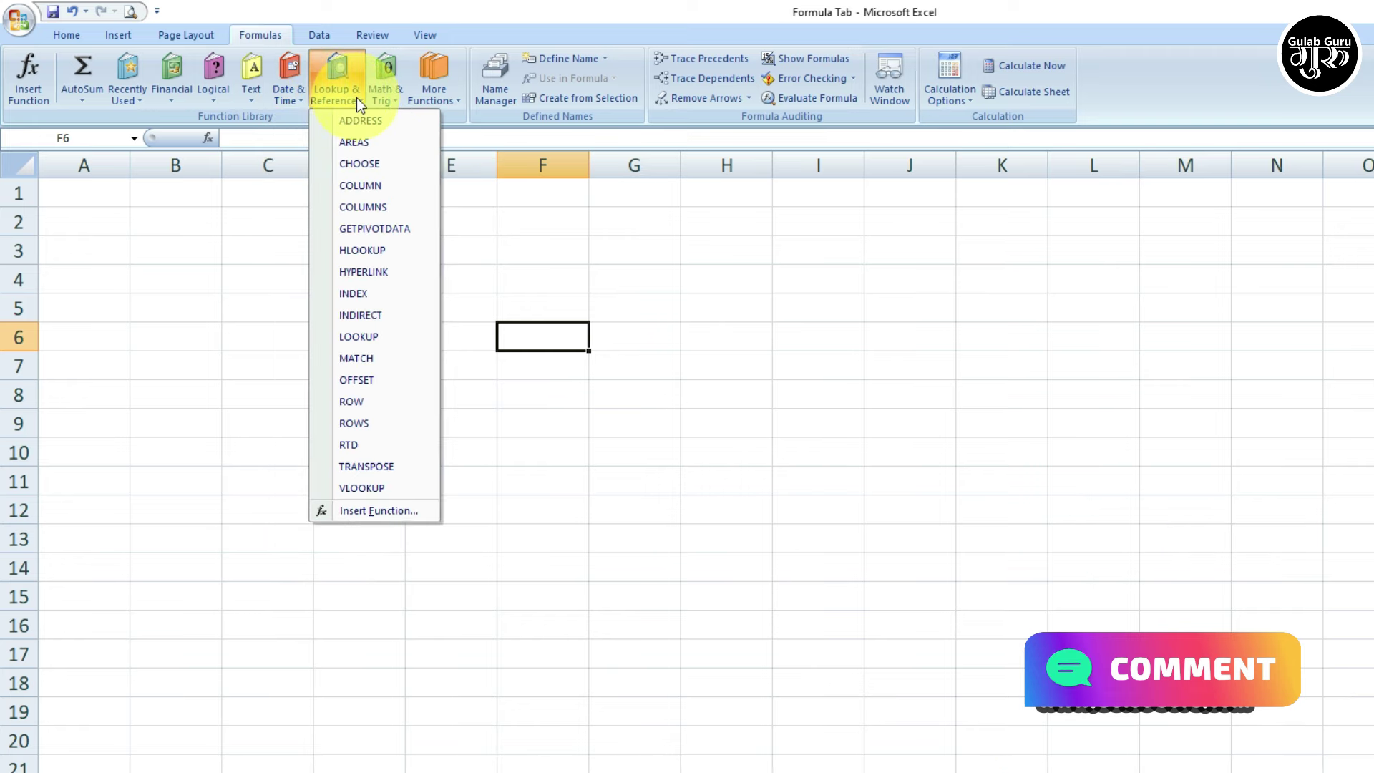
click(399, 101)
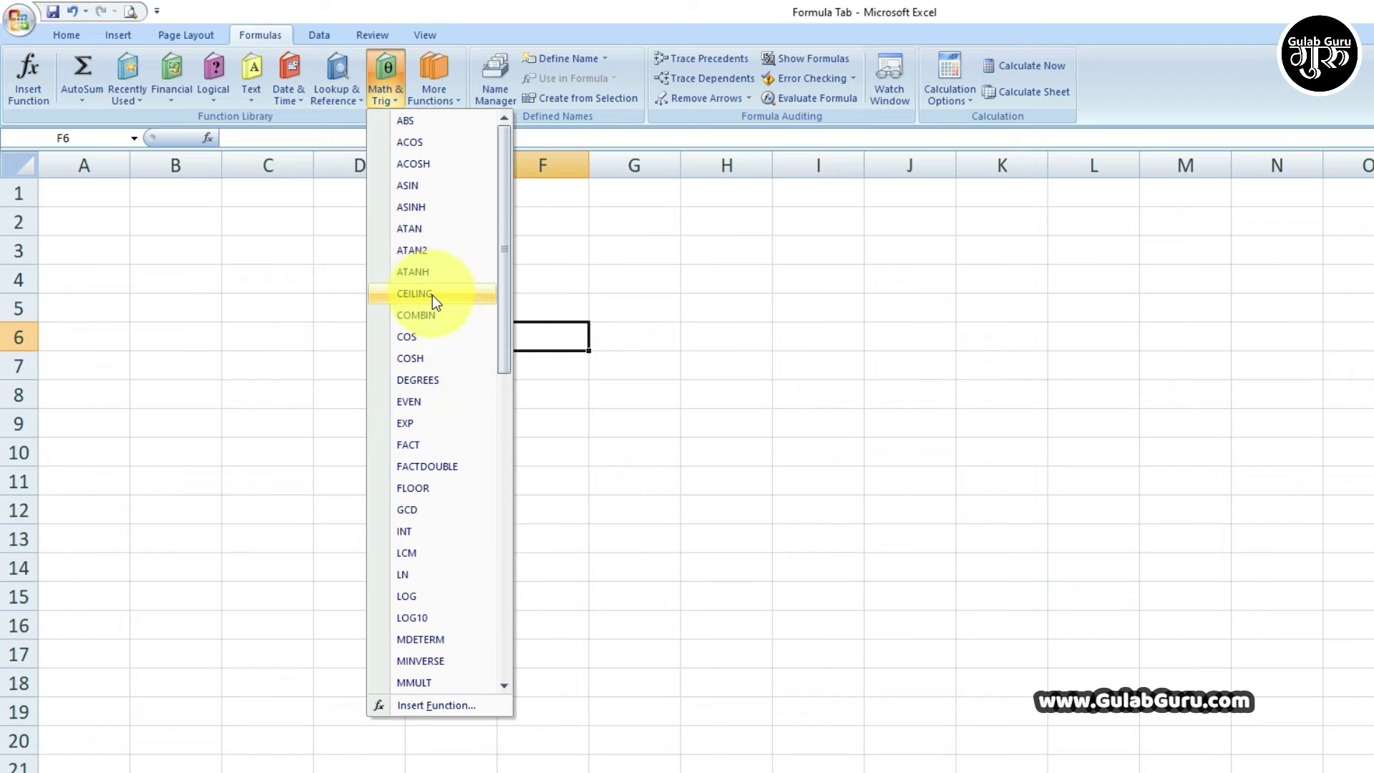
- Scroll Math & Trig, then revisit Lookup, AutoSum, Recently Used, Date & Time and Financial lists
scroll(444, 344, down, 6)
scroll(466, 441, down, 5)
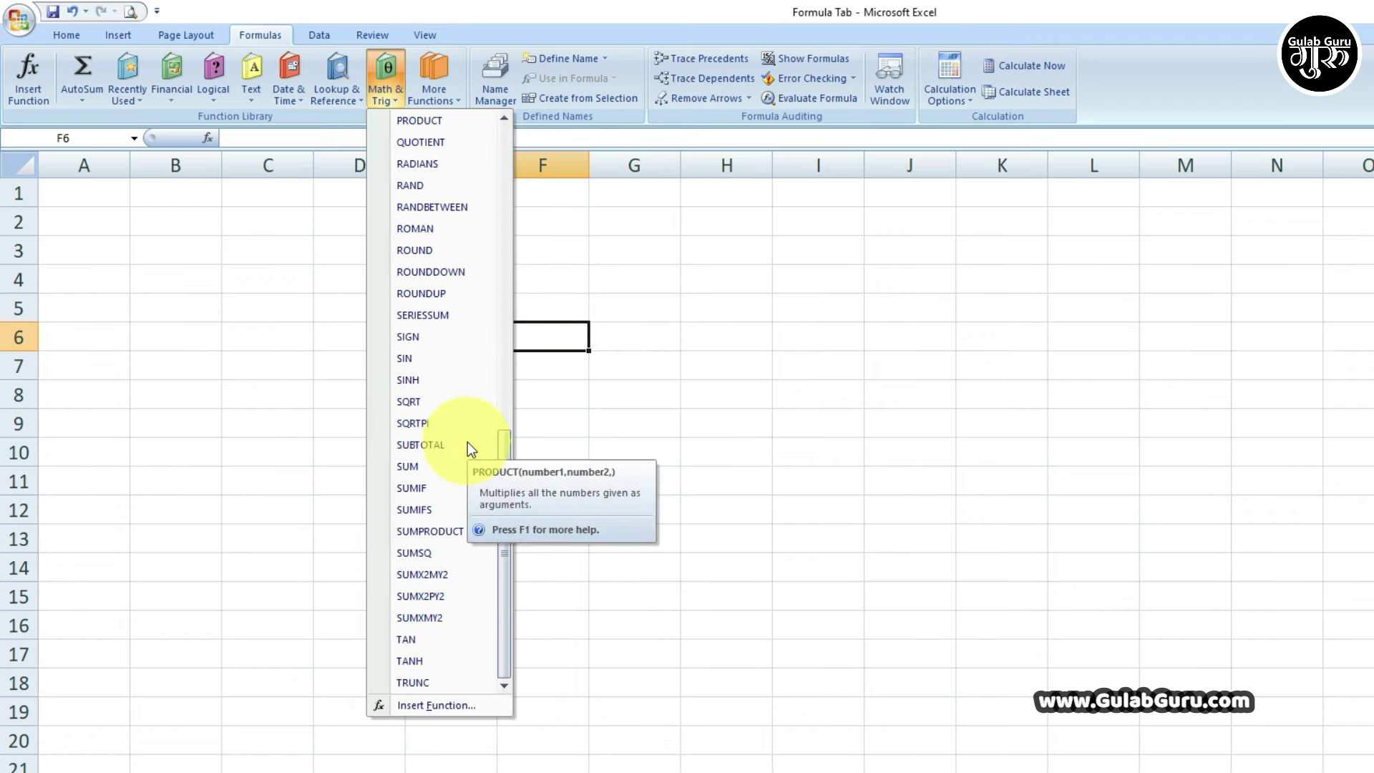
scroll(467, 441, up, 4)
scroll(460, 384, up, 3)
scroll(440, 277, up, 3)
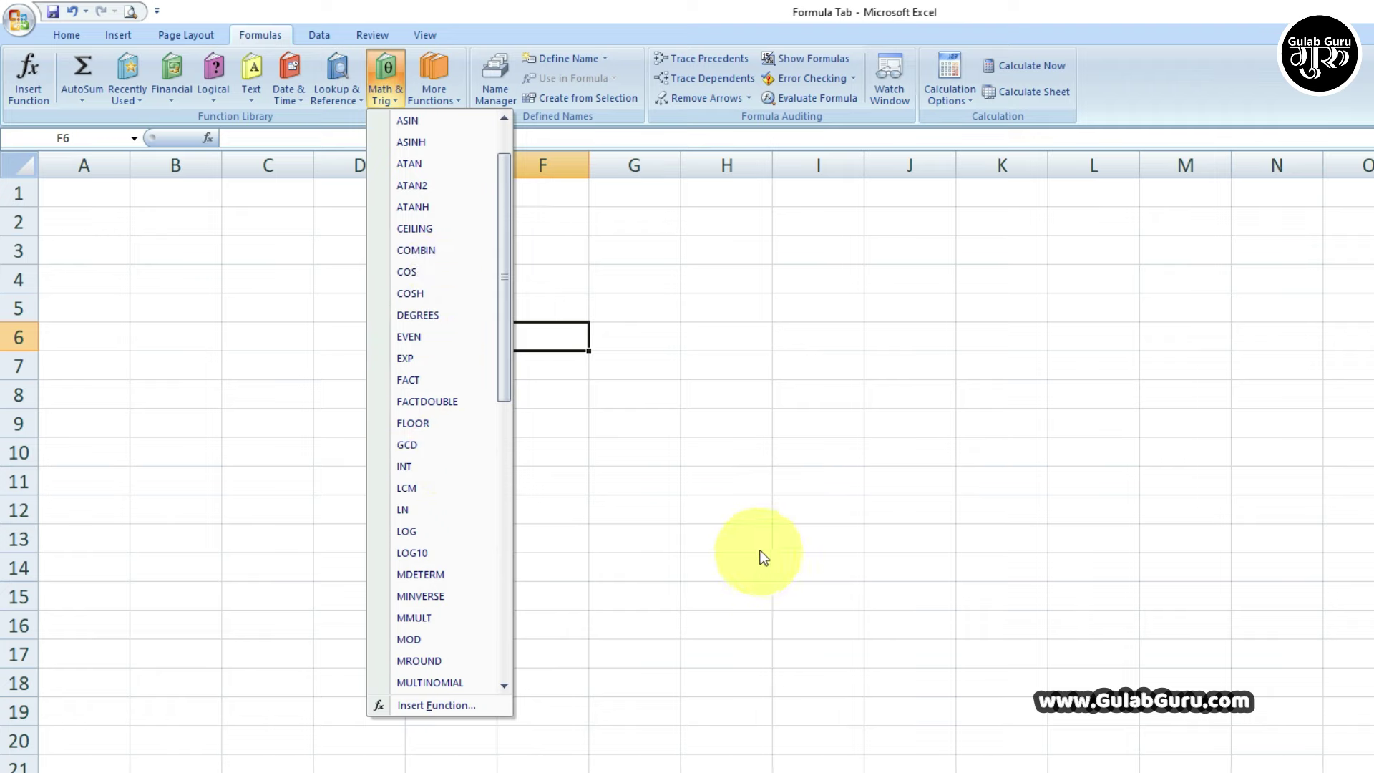
click(362, 101)
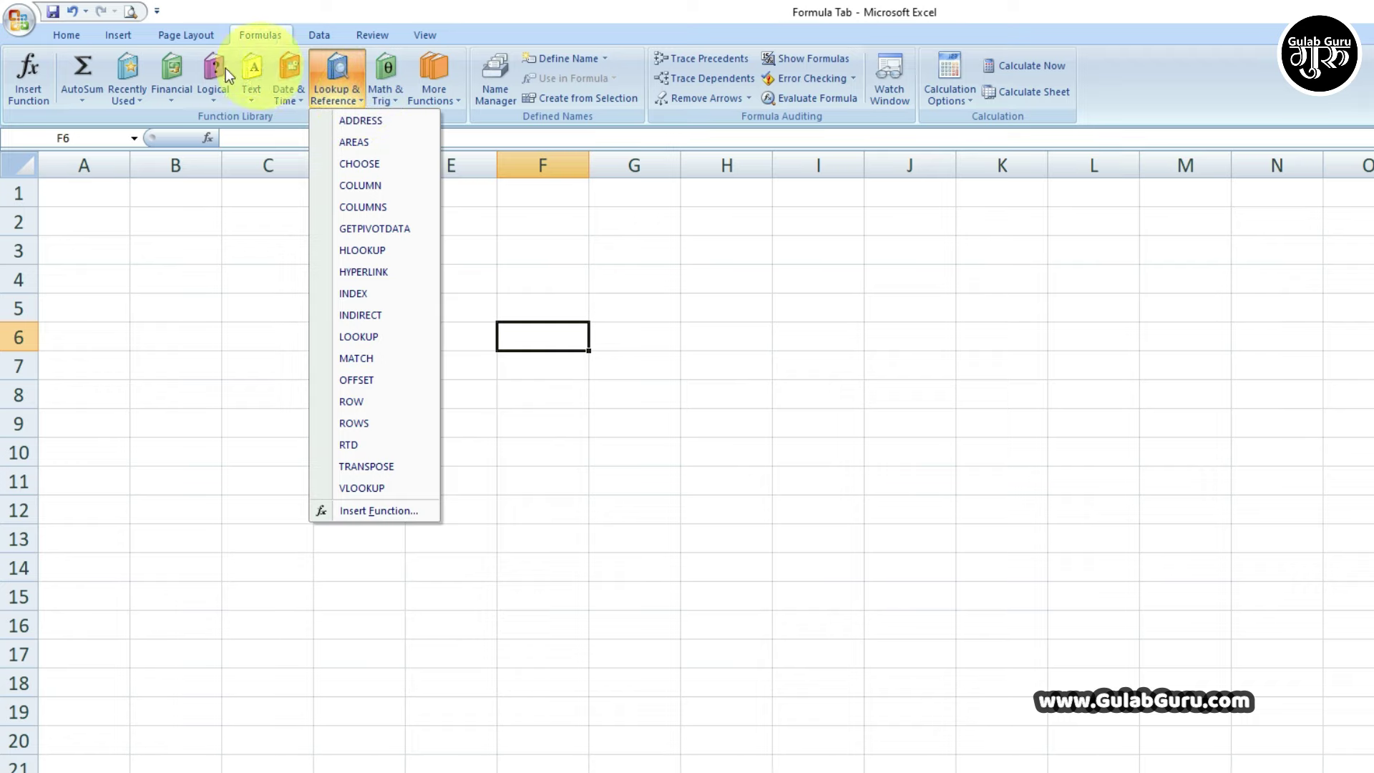
click(84, 99)
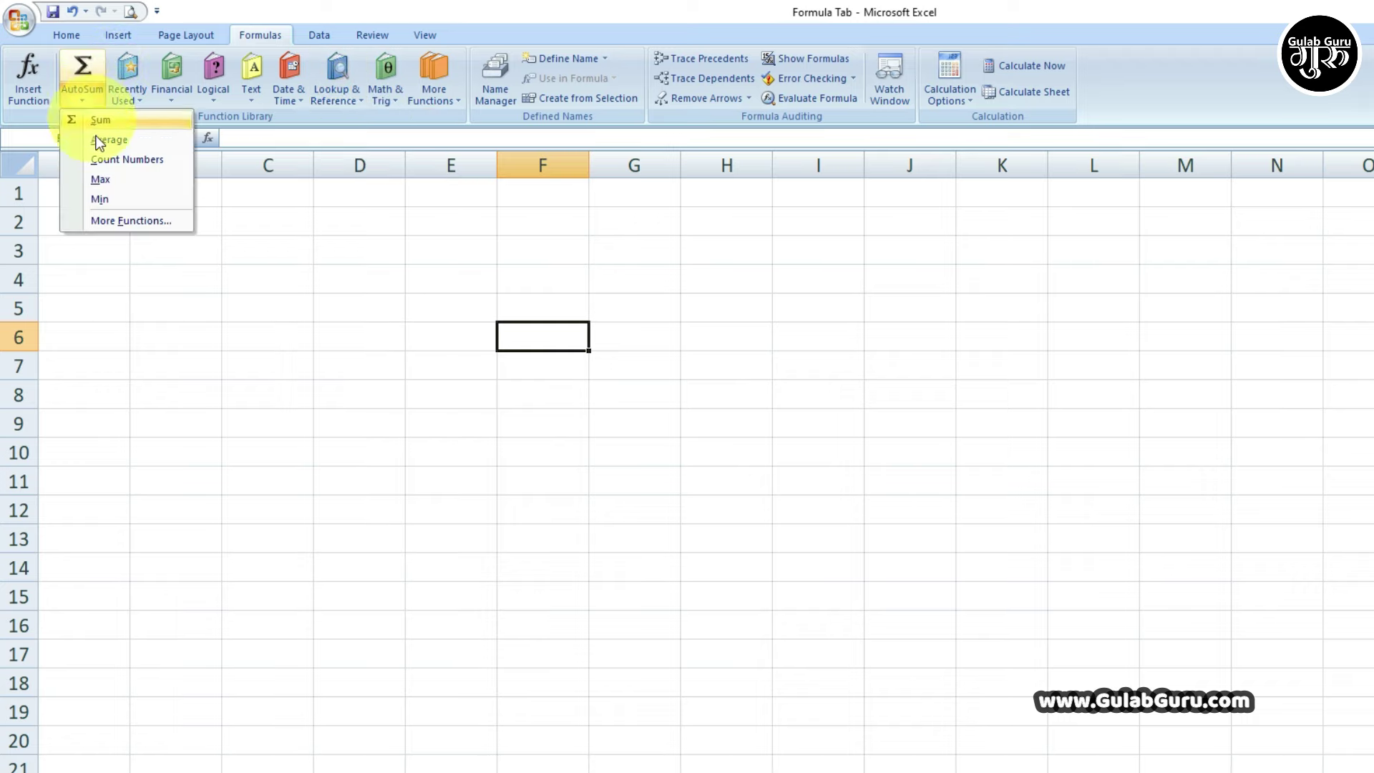
click(138, 101)
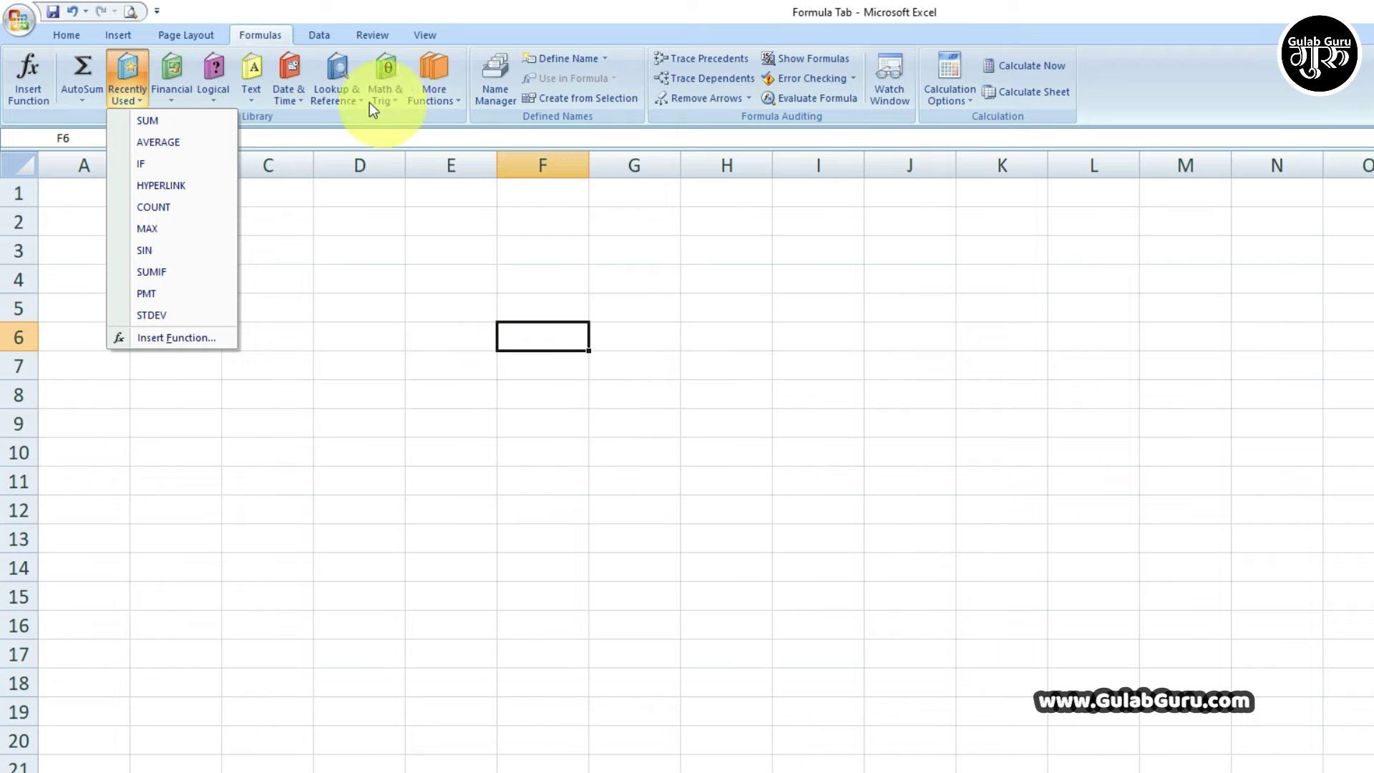
click(303, 98)
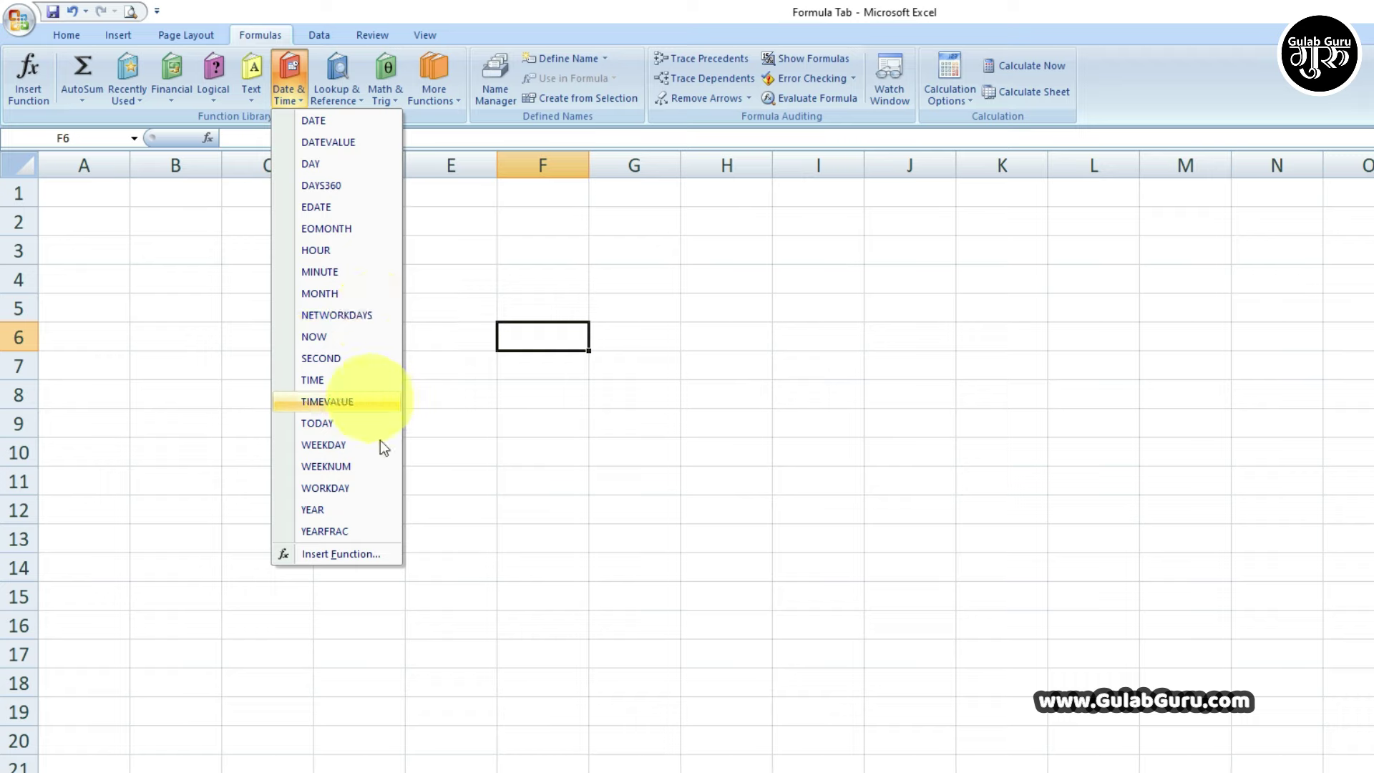
click(622, 413)
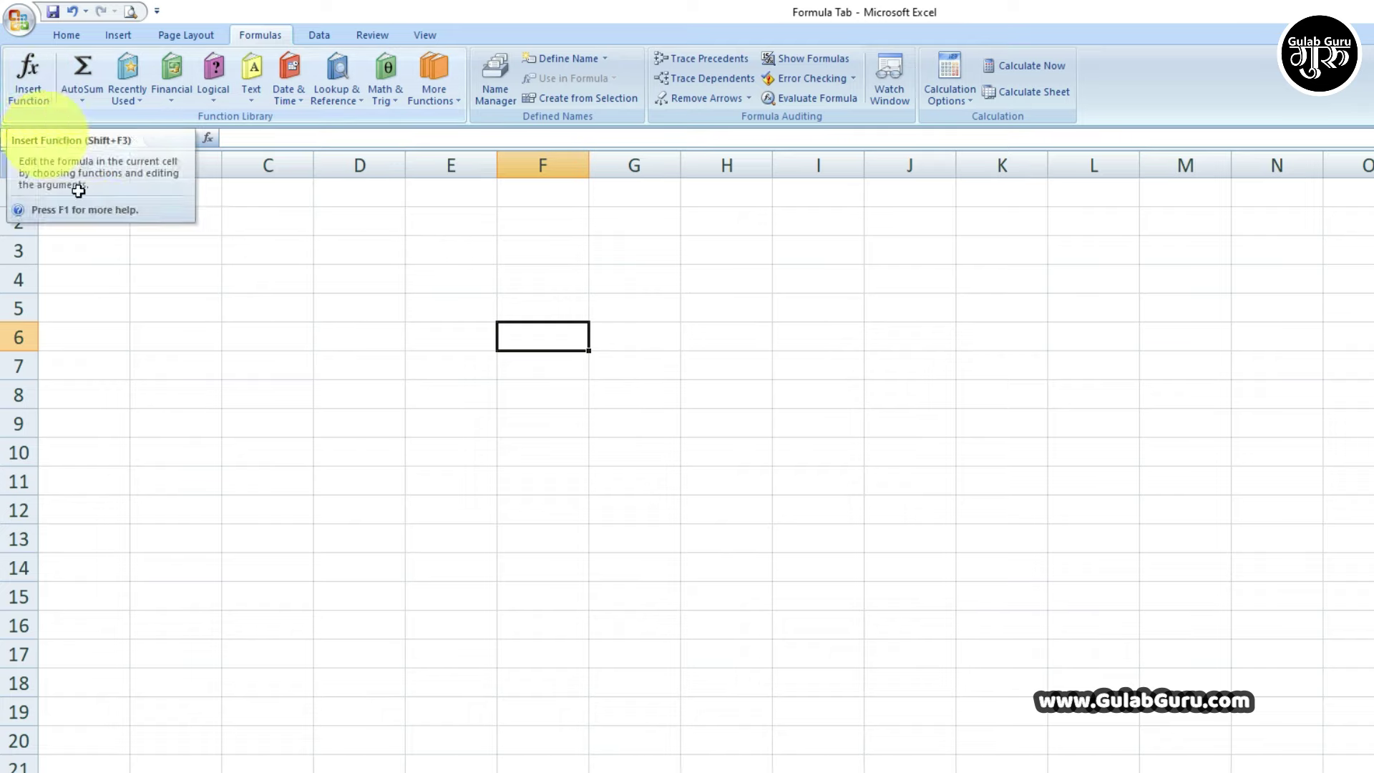
click(82, 100)
click(143, 104)
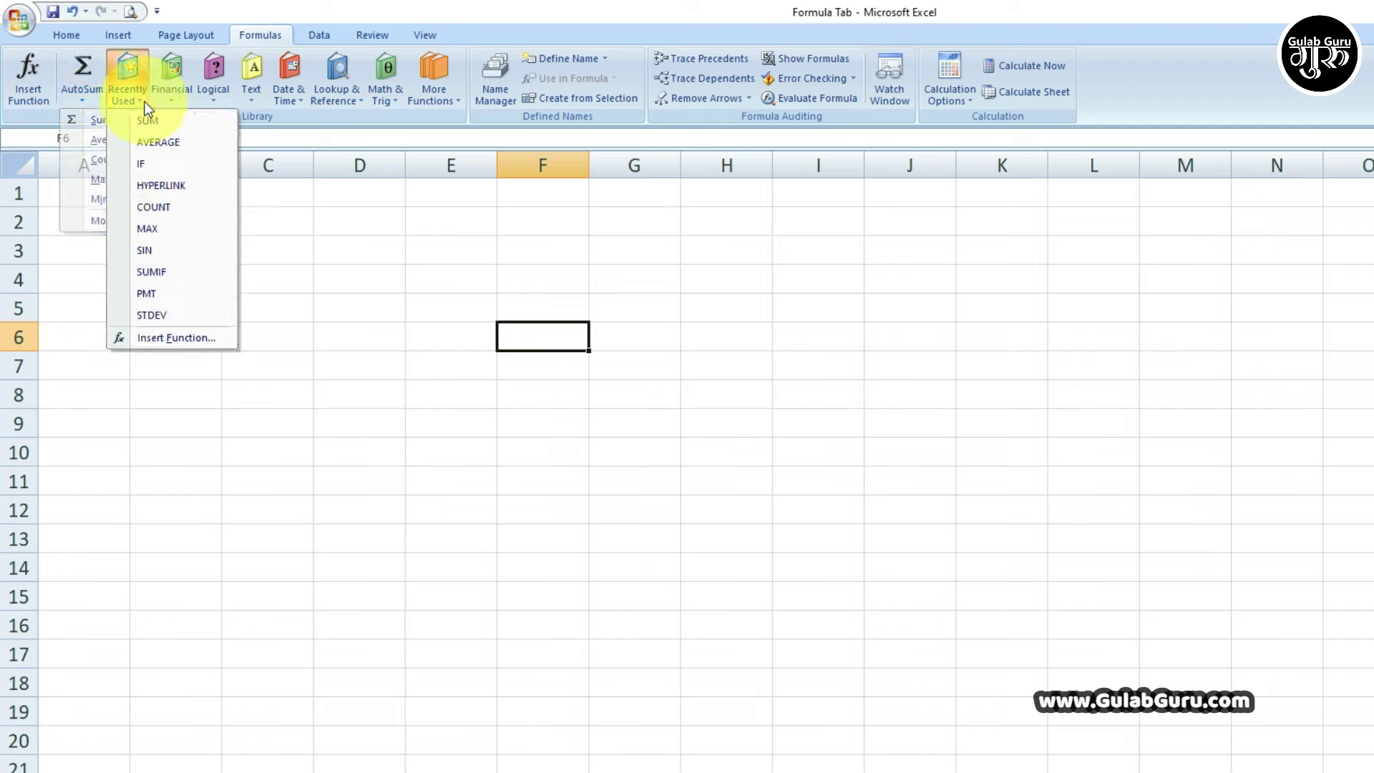
click(184, 99)
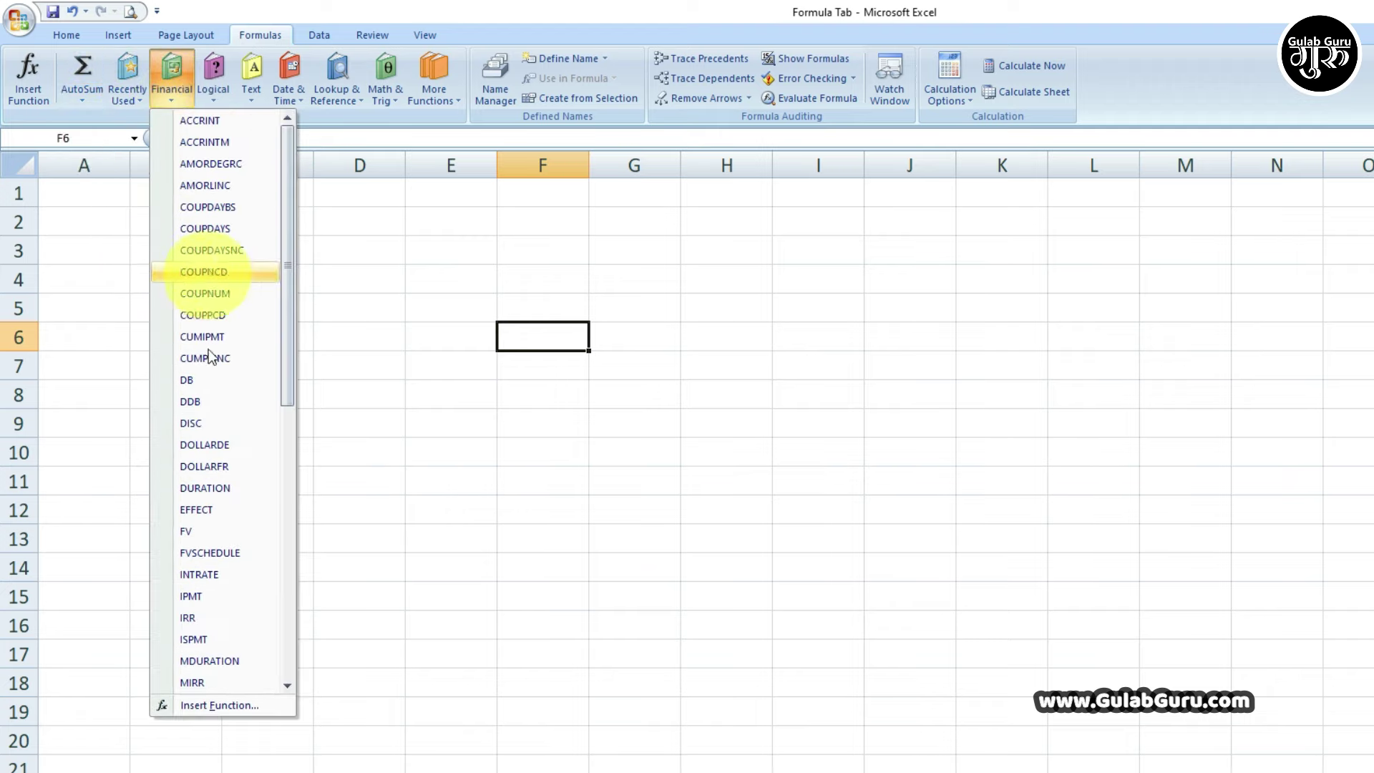
click(394, 226)
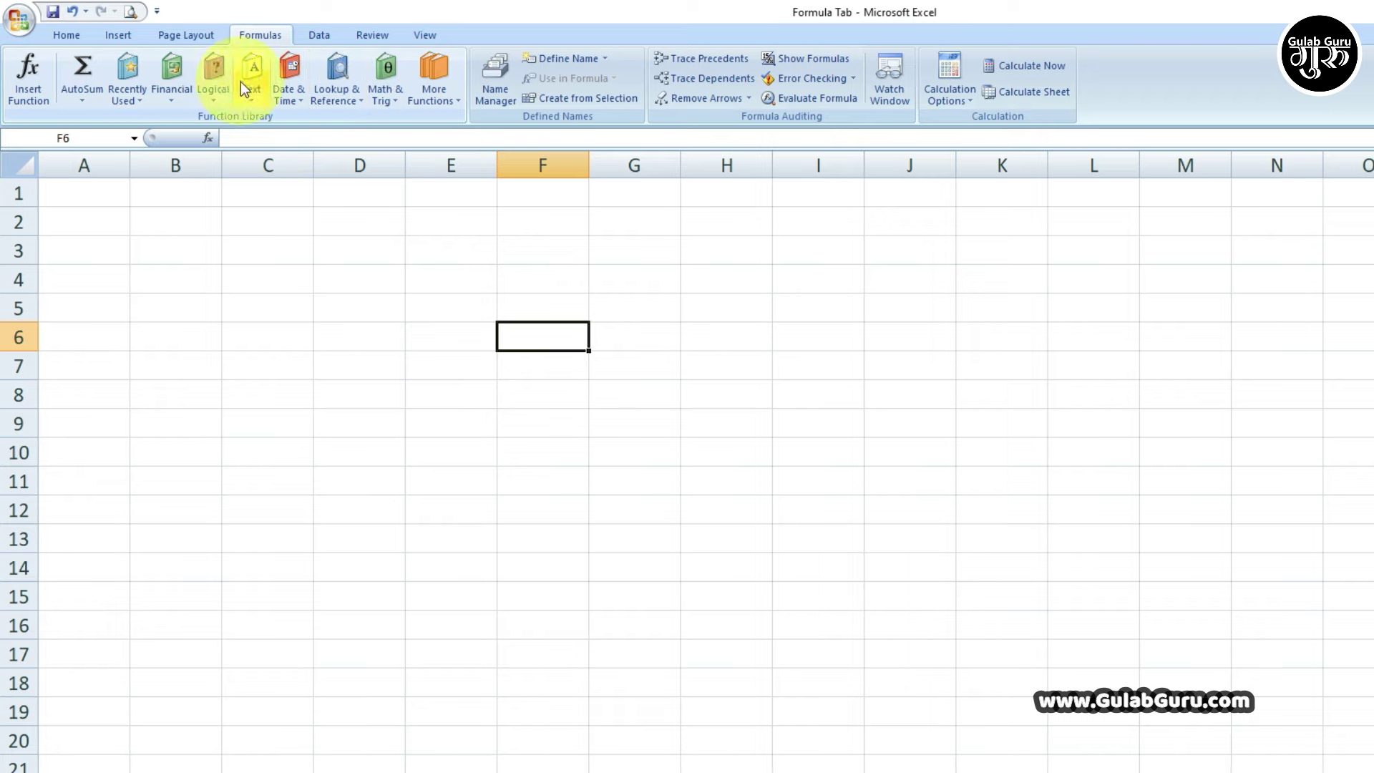
- View the Insert Function list with category set to All, then dismiss it without inserting
click(35, 96)
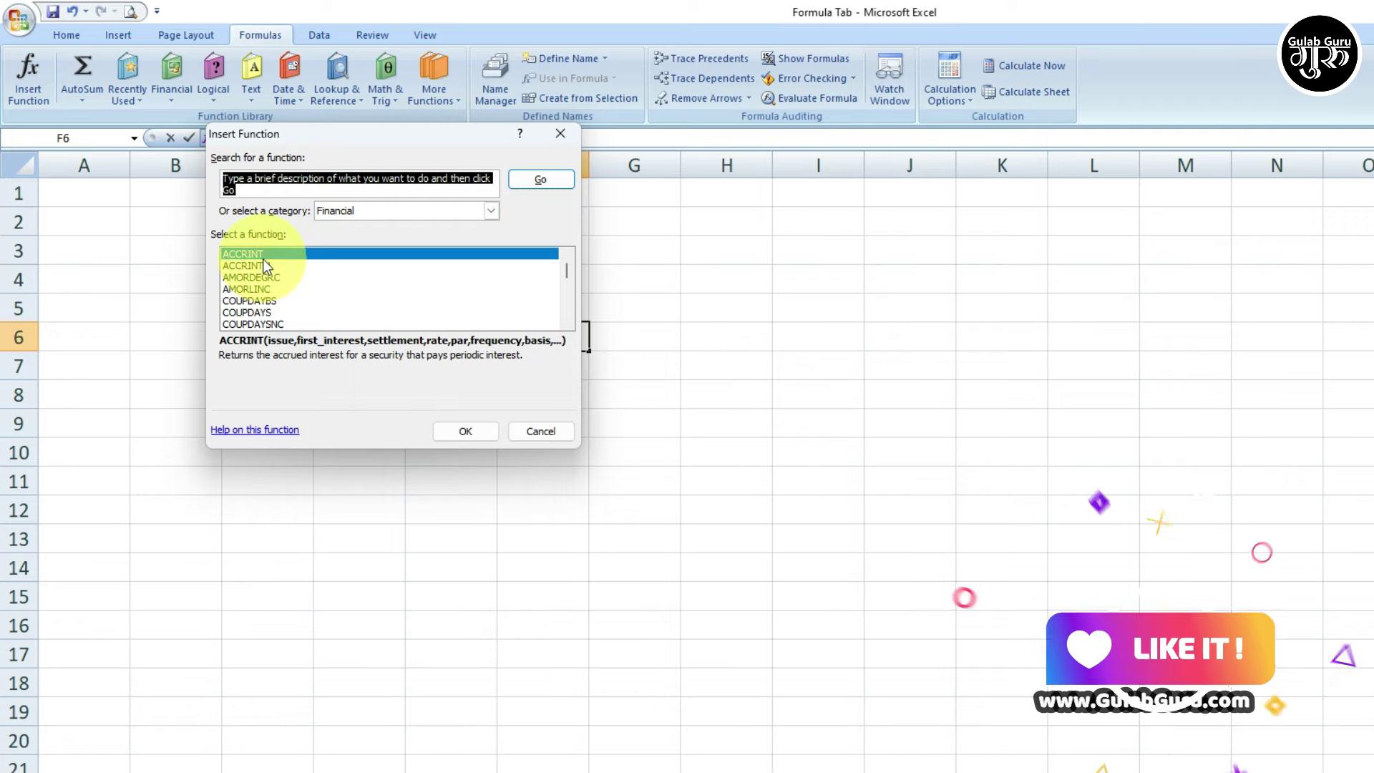
scroll(278, 308, down, 2)
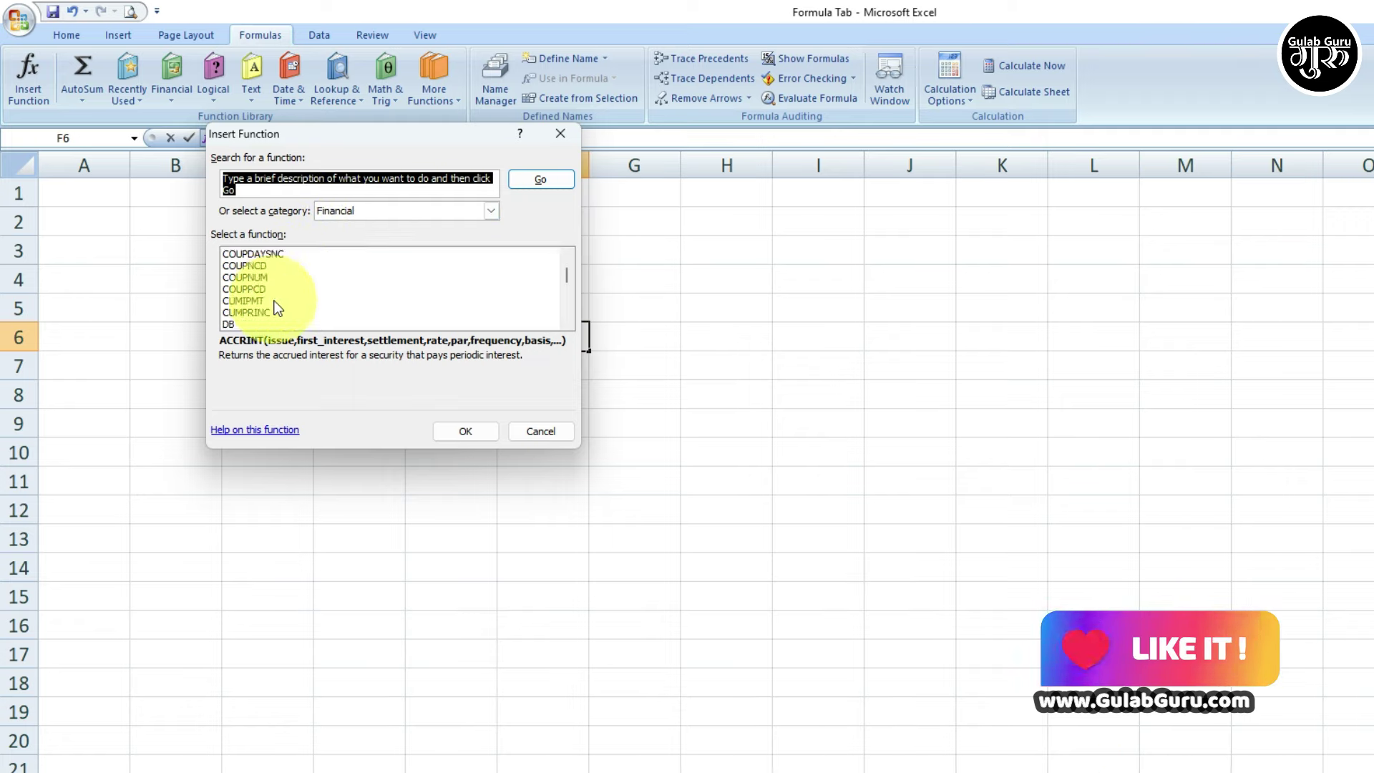
scroll(278, 308, down, 5)
click(491, 210)
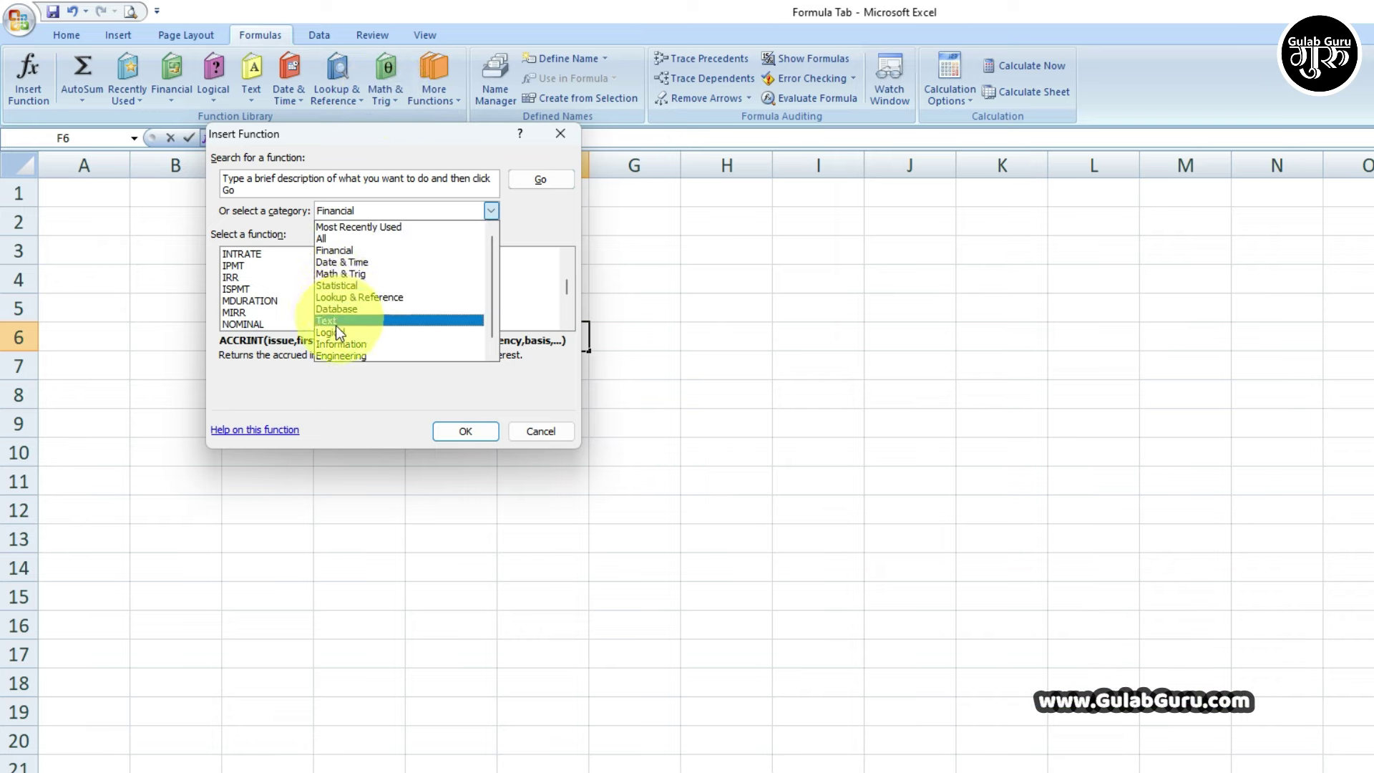
scroll(346, 306, down, 1)
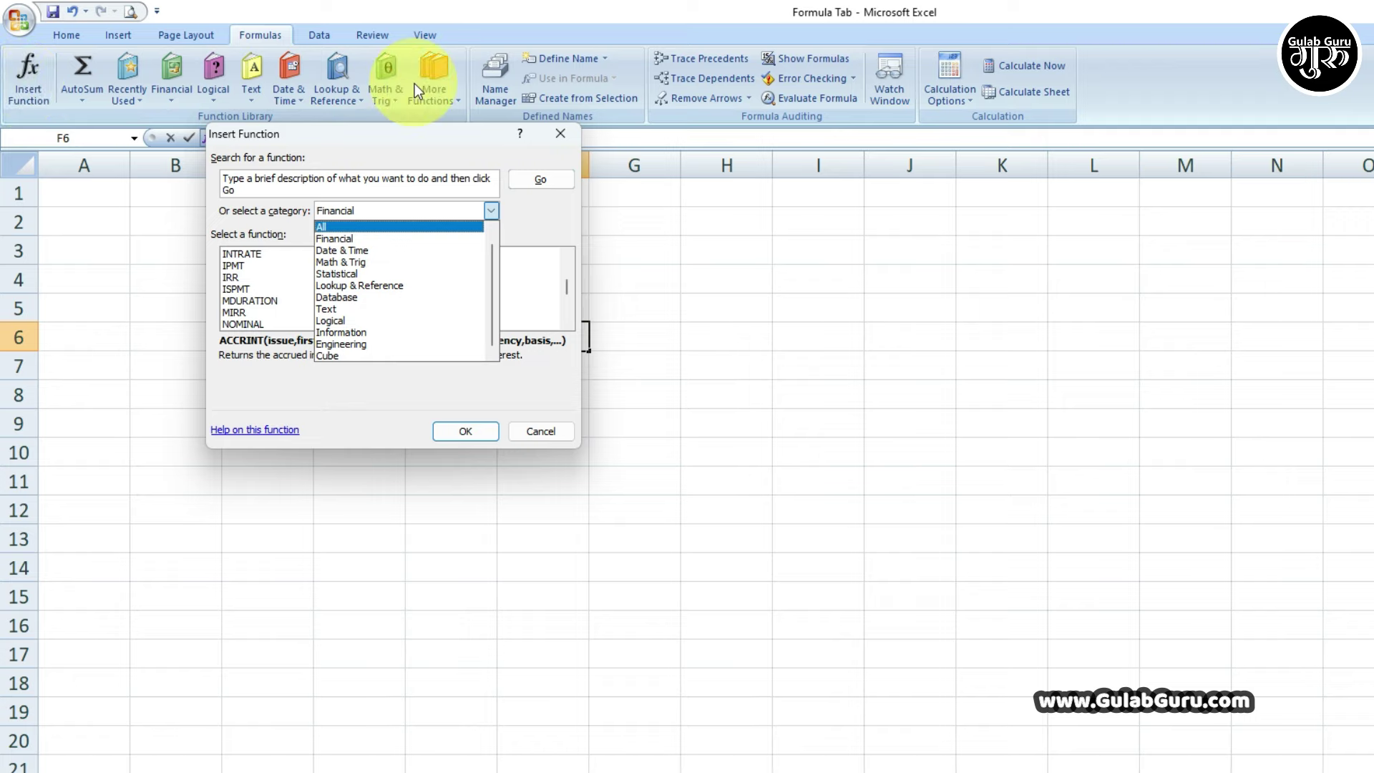
click(330, 226)
scroll(314, 295, down, 6)
scroll(313, 295, down, 6)
scroll(314, 294, down, 3)
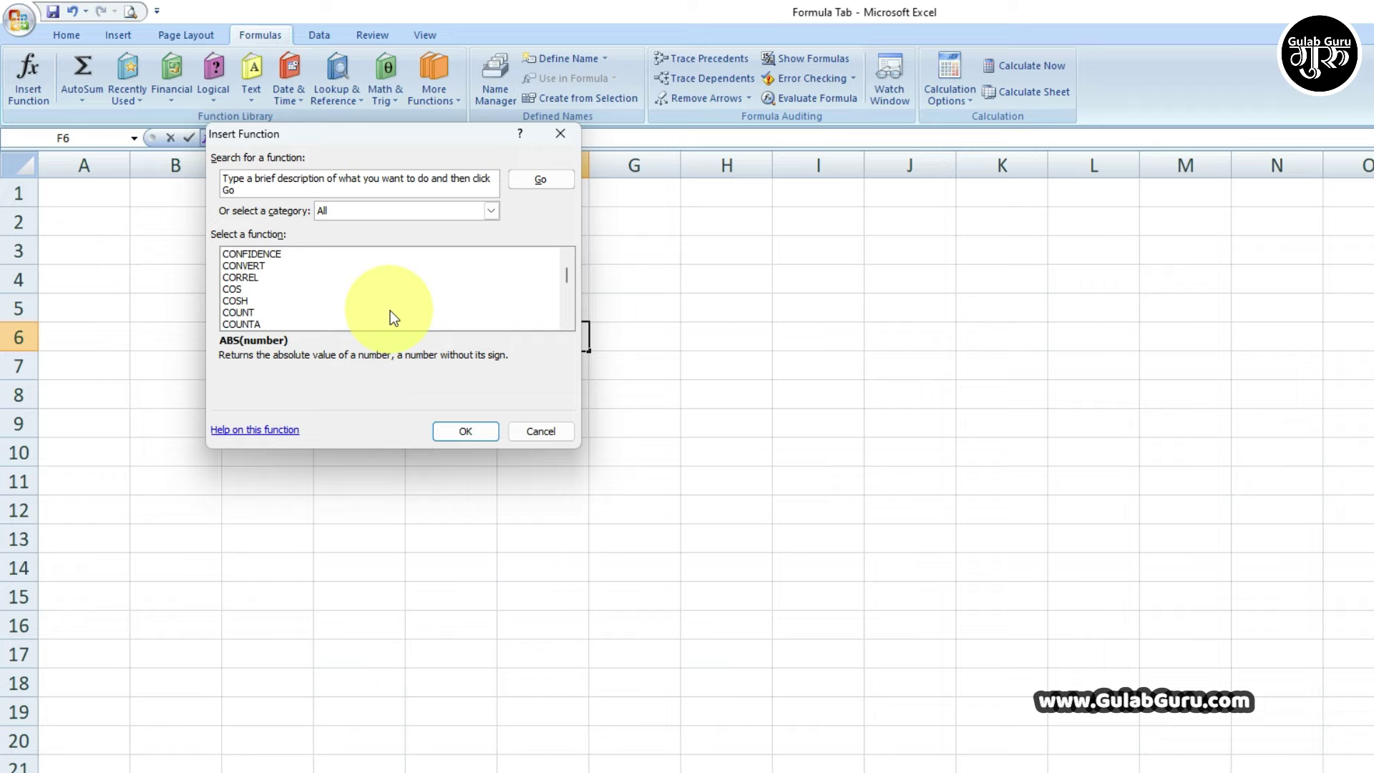
key(Escape)
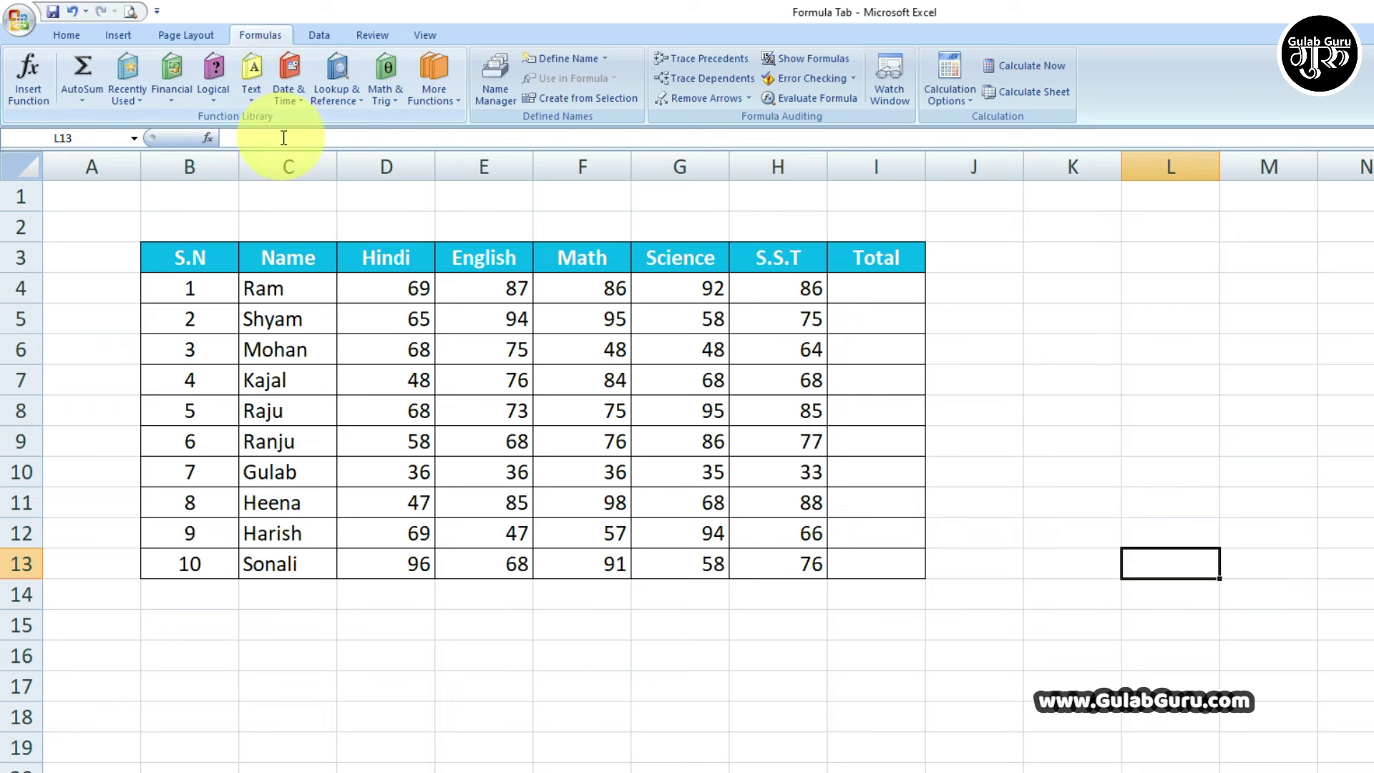
- After glancing at the AutoSum options, select Total cell I4 and start Insert Function
click(83, 102)
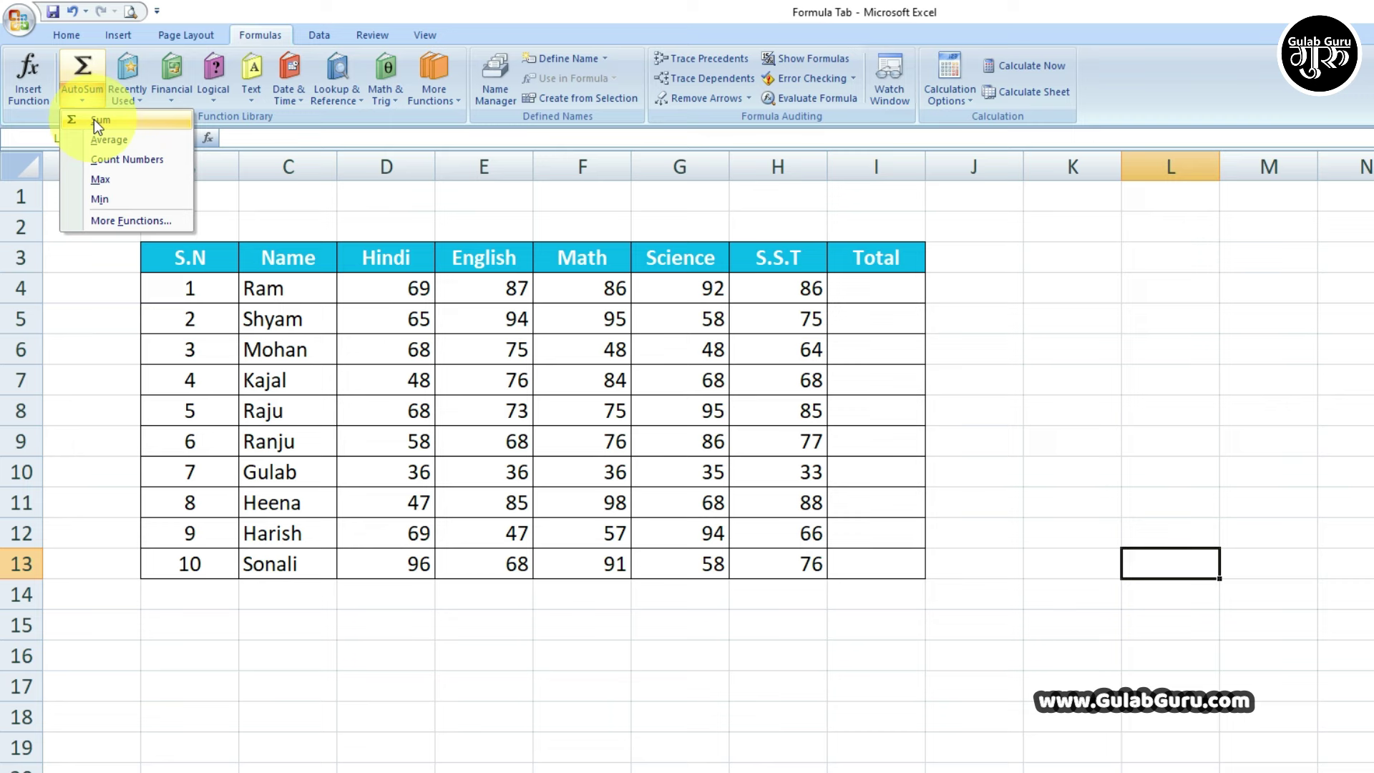
click(763, 617)
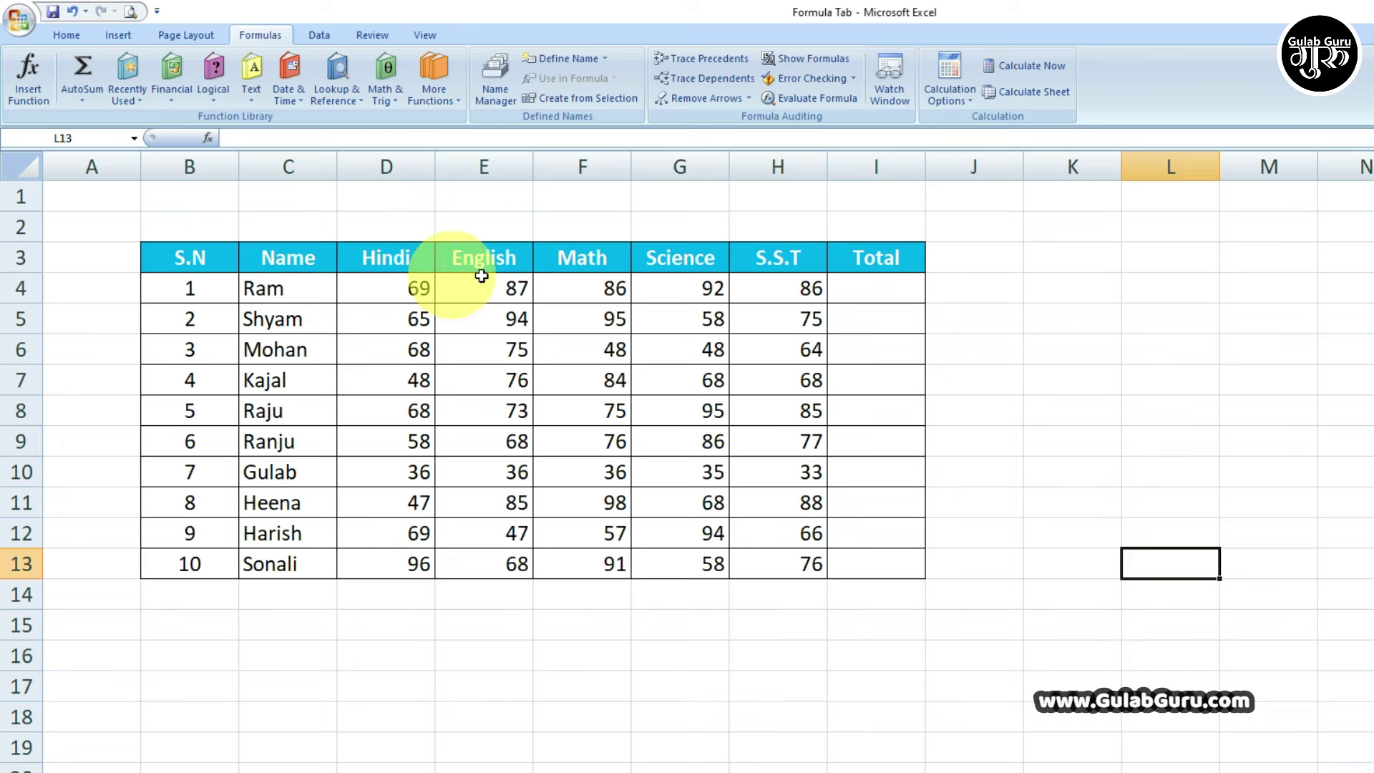
click(892, 288)
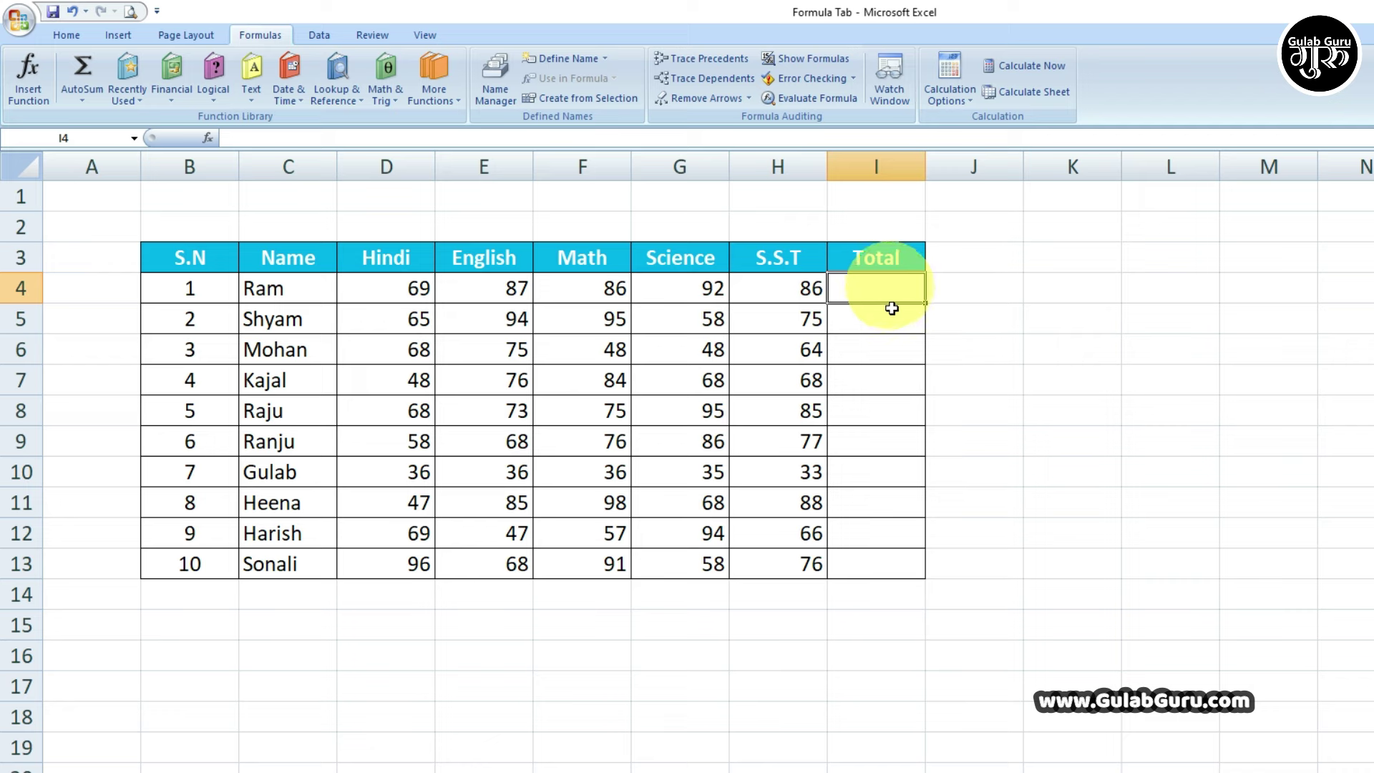
click(32, 87)
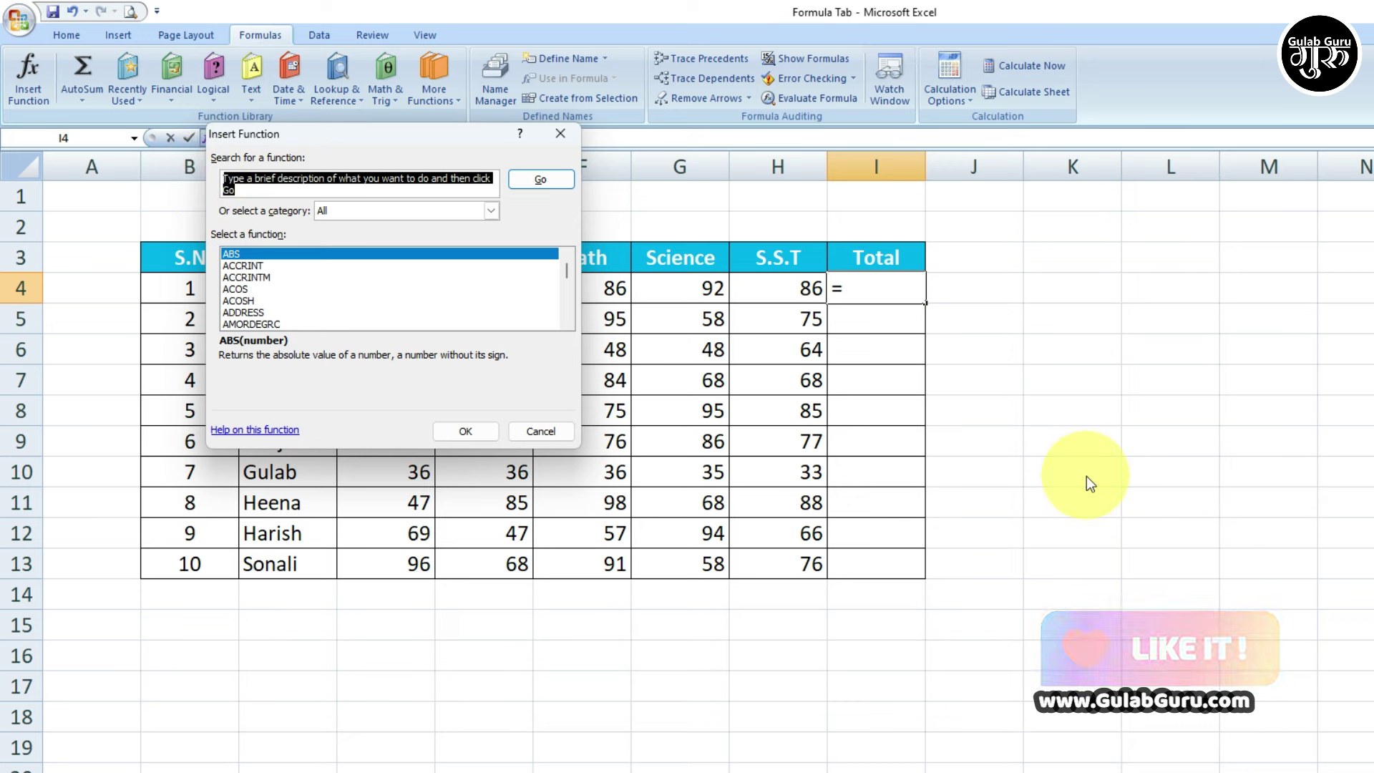
- Enter =SUM(D4:H4) in I4 and fill it down to I13, giving totals 420 to 389
text(Sum)
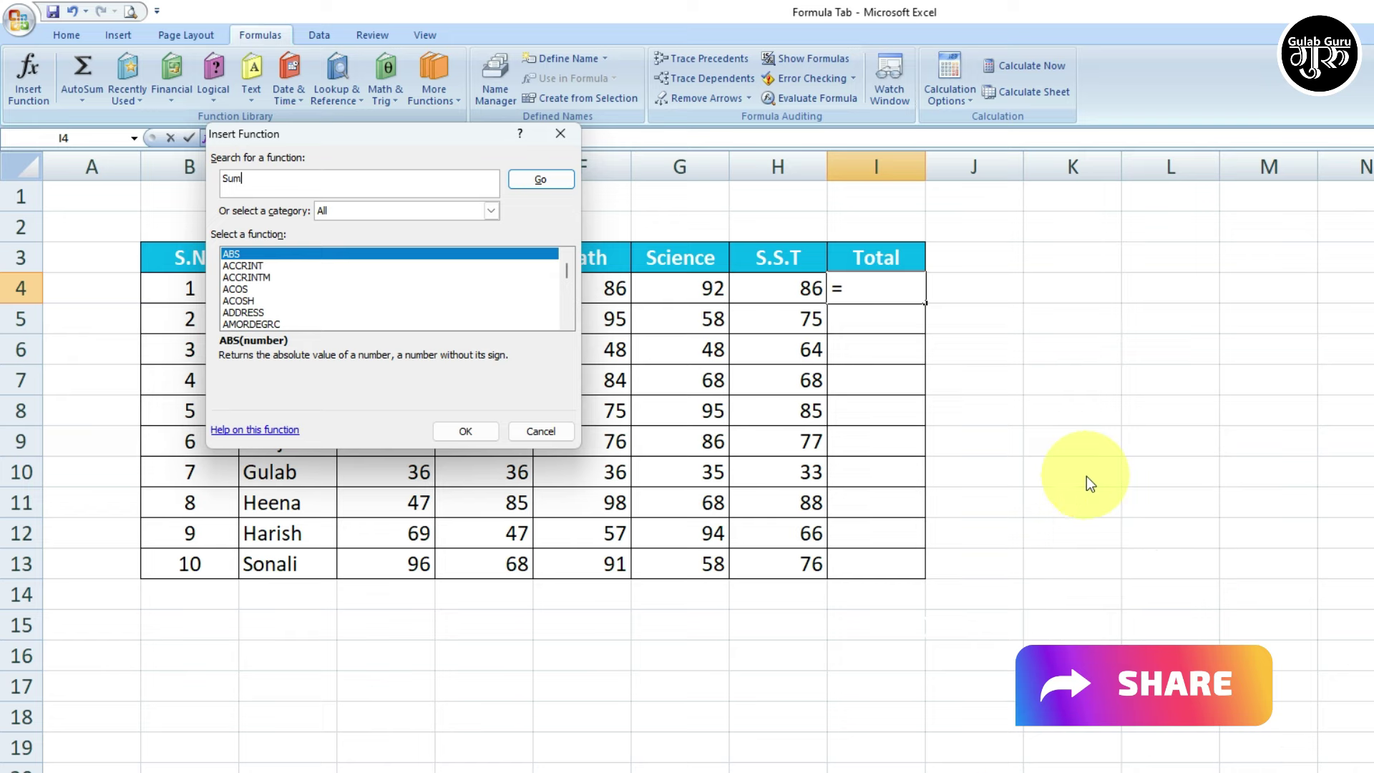
click(552, 178)
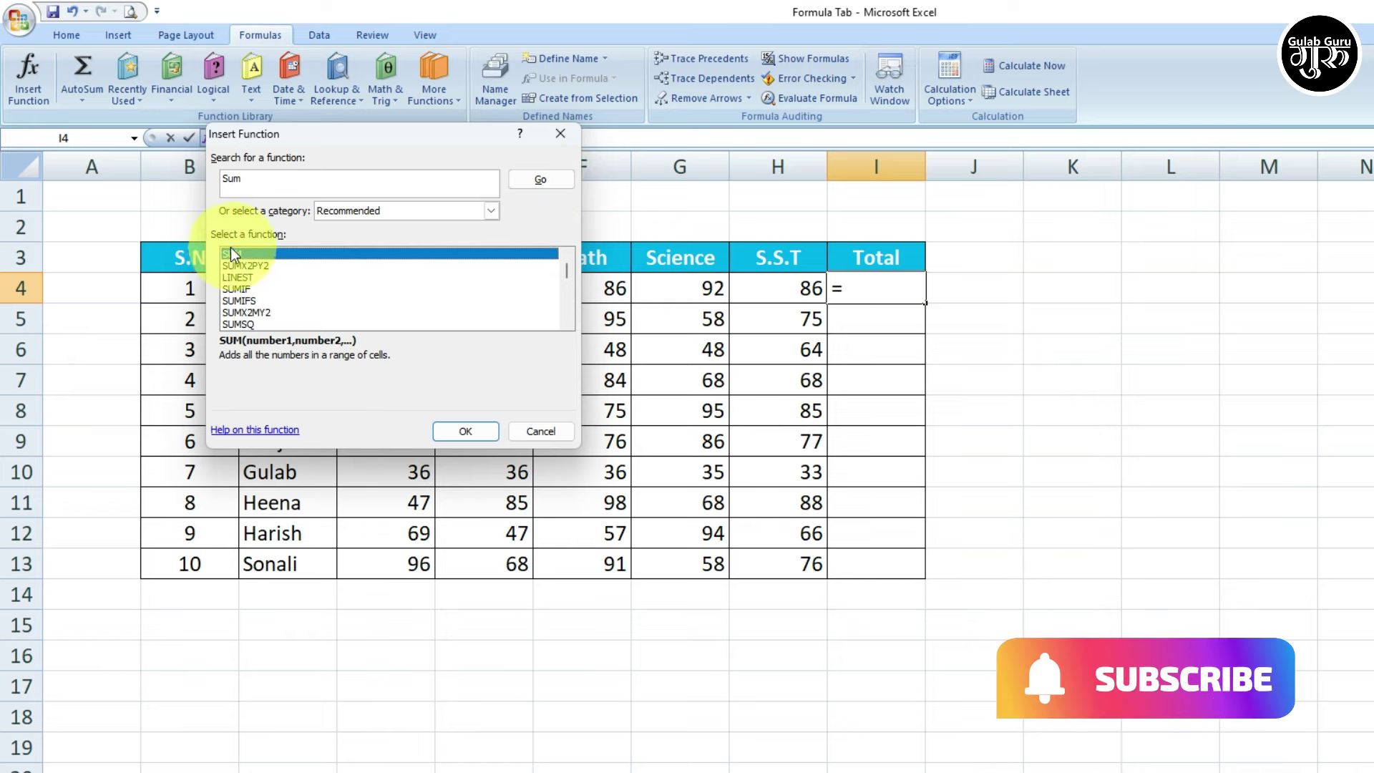
click(473, 431)
drag(393, 153, 458, 415)
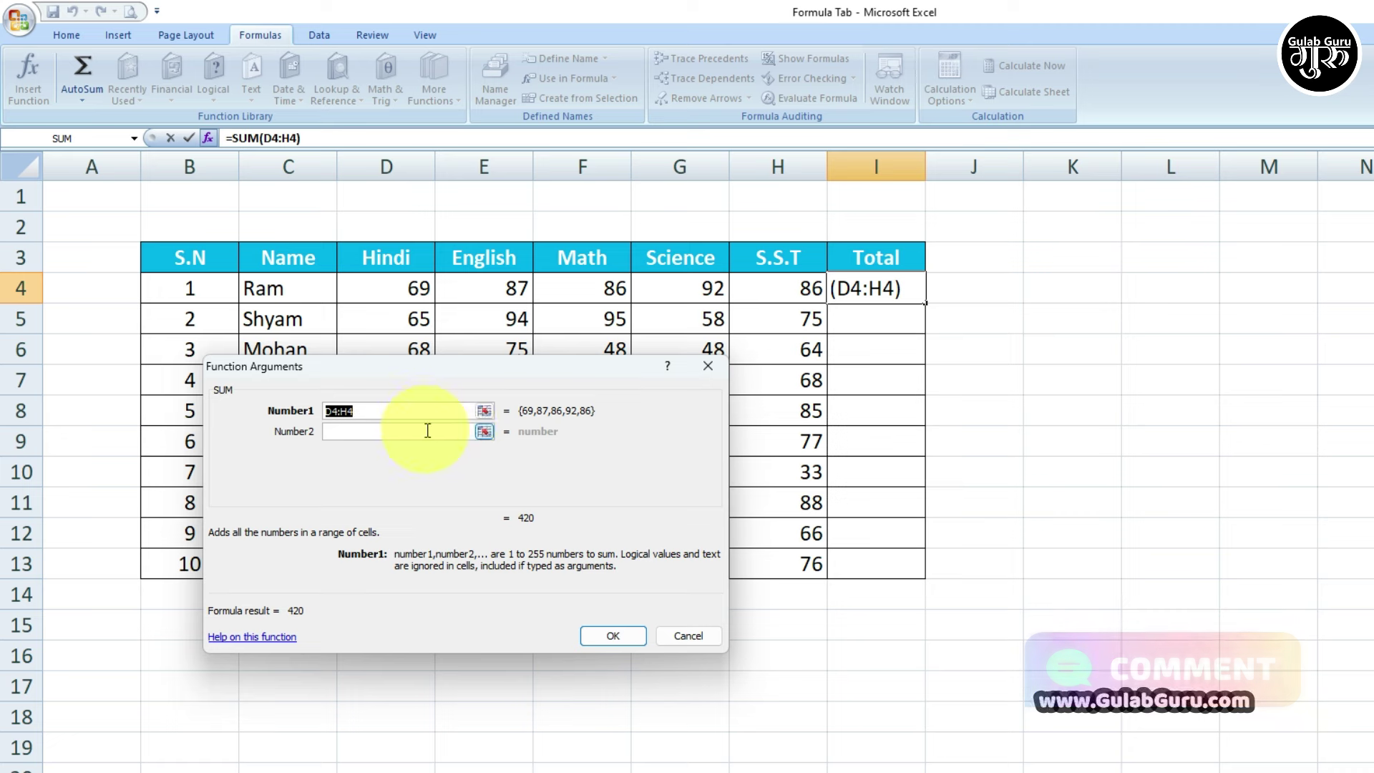
drag(401, 293, 772, 300)
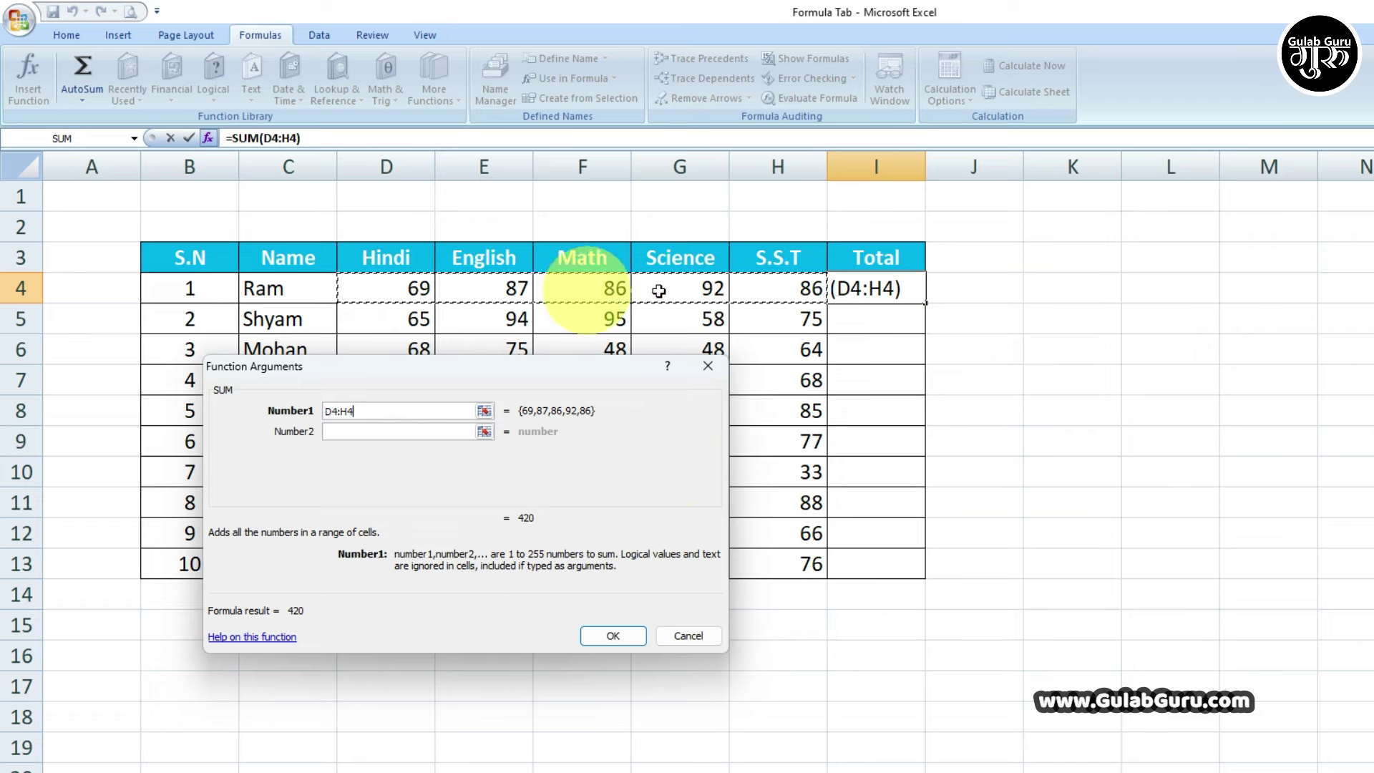
click(605, 637)
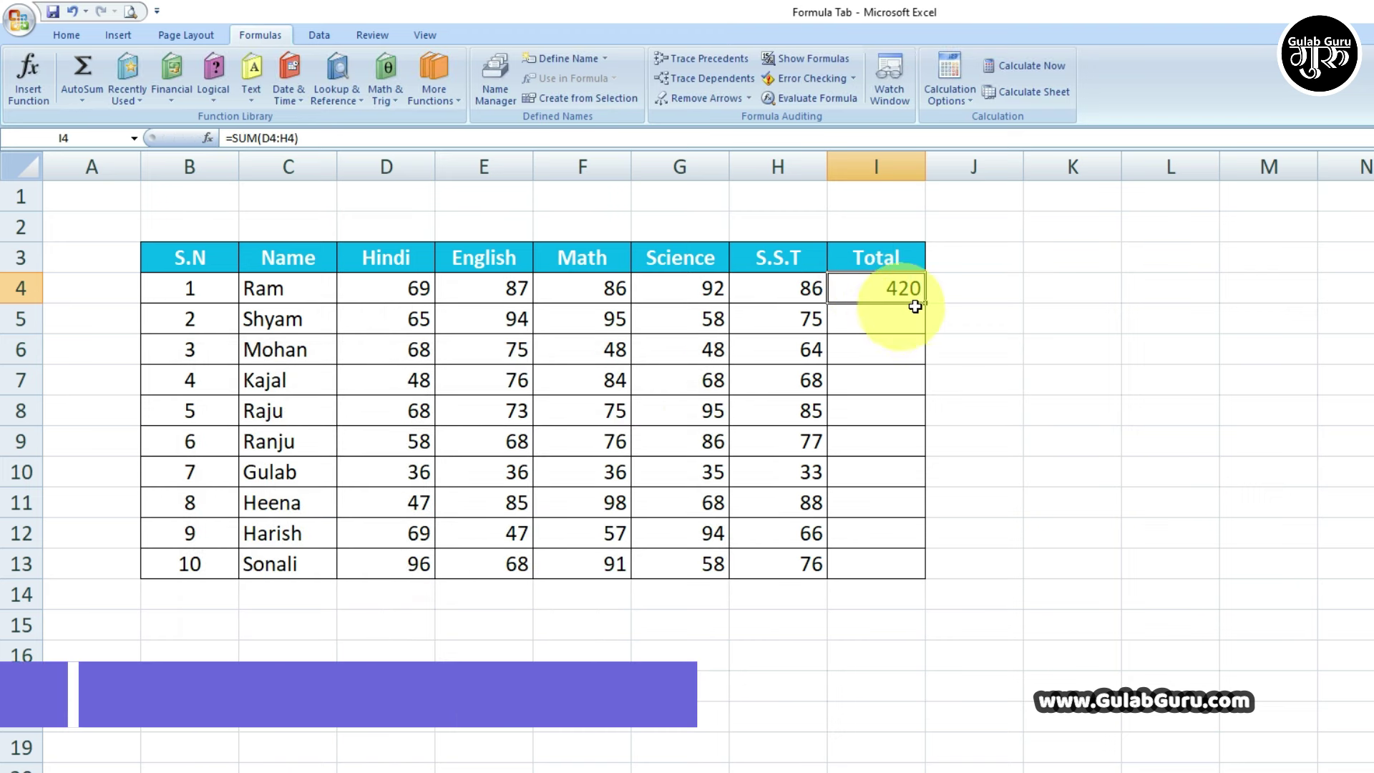
drag(926, 302, 925, 576)
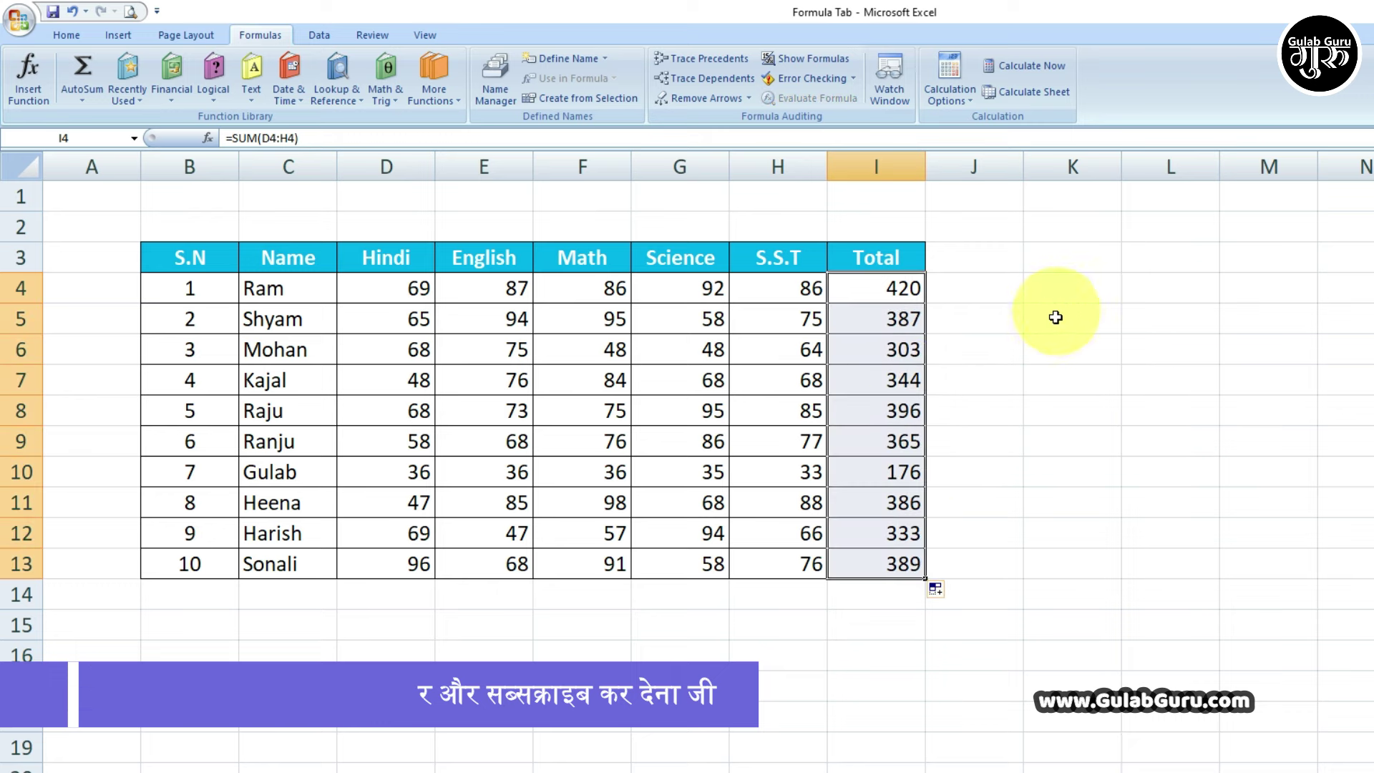
click(1030, 314)
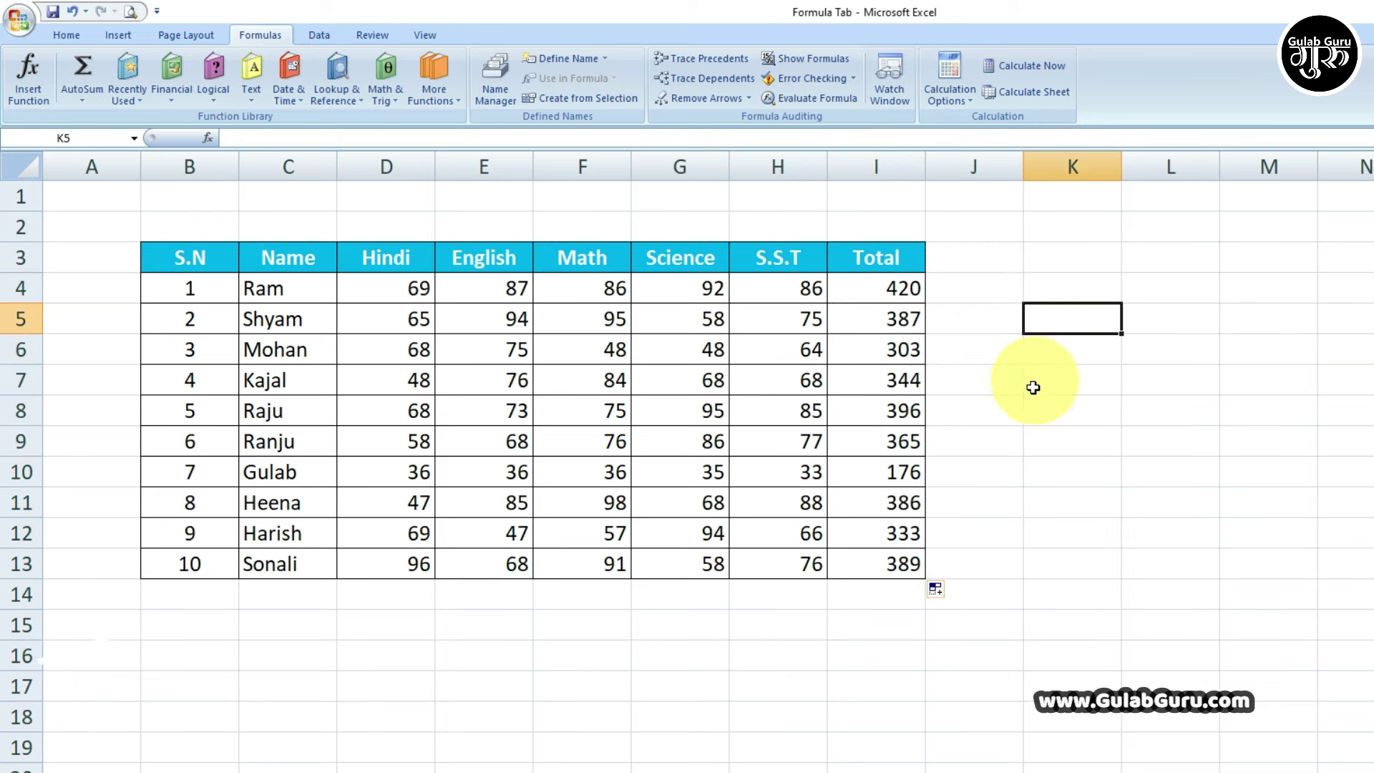
- Enter =AVERAGE(D4:H4) in K5, giving Ram's average of 84
click(31, 92)
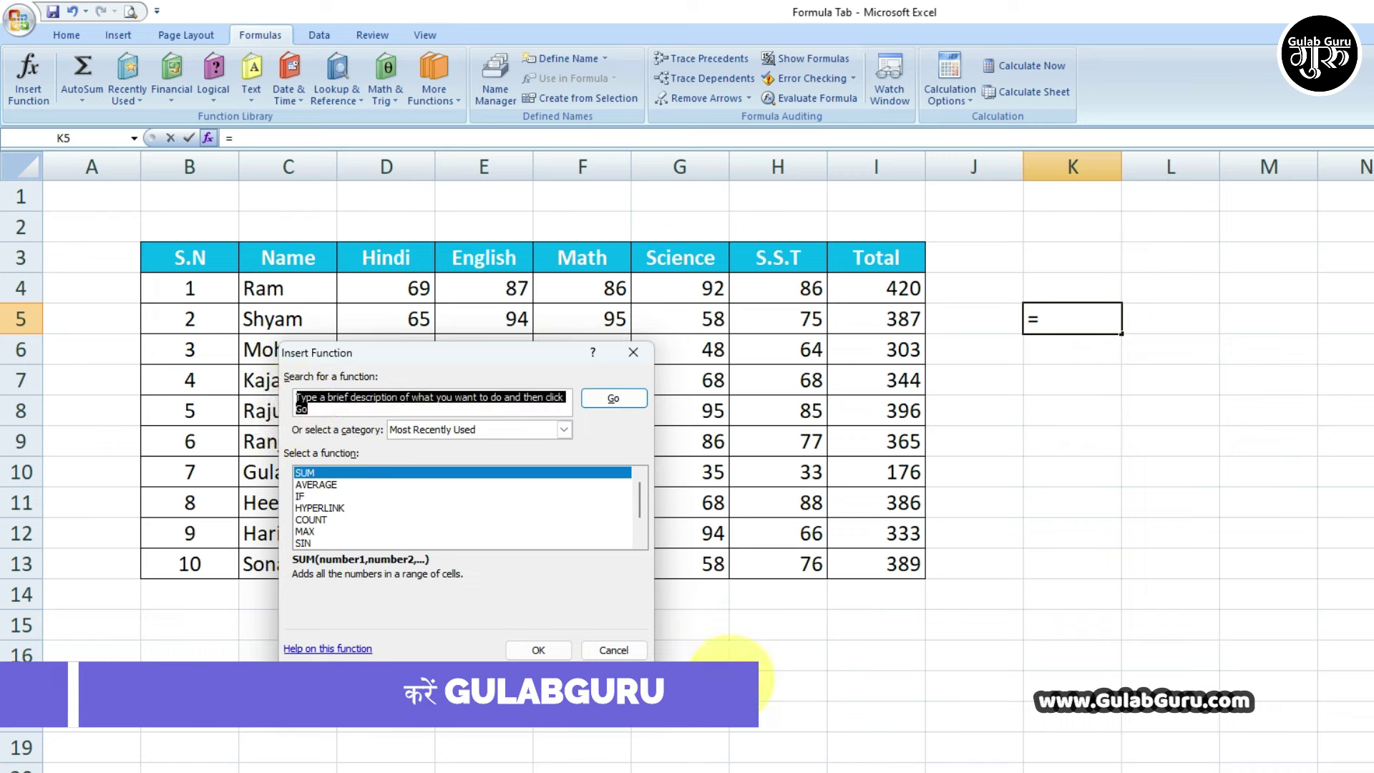
text(Average)
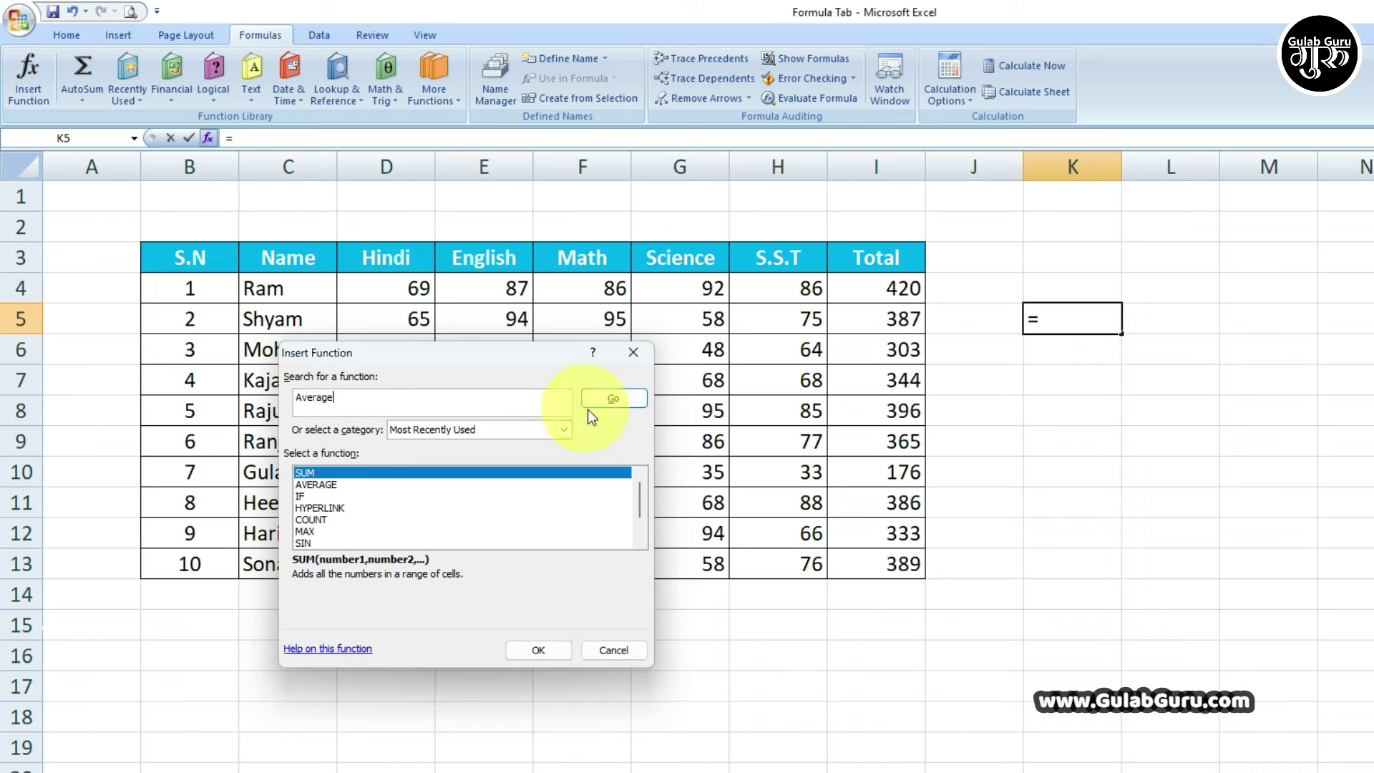
click(614, 398)
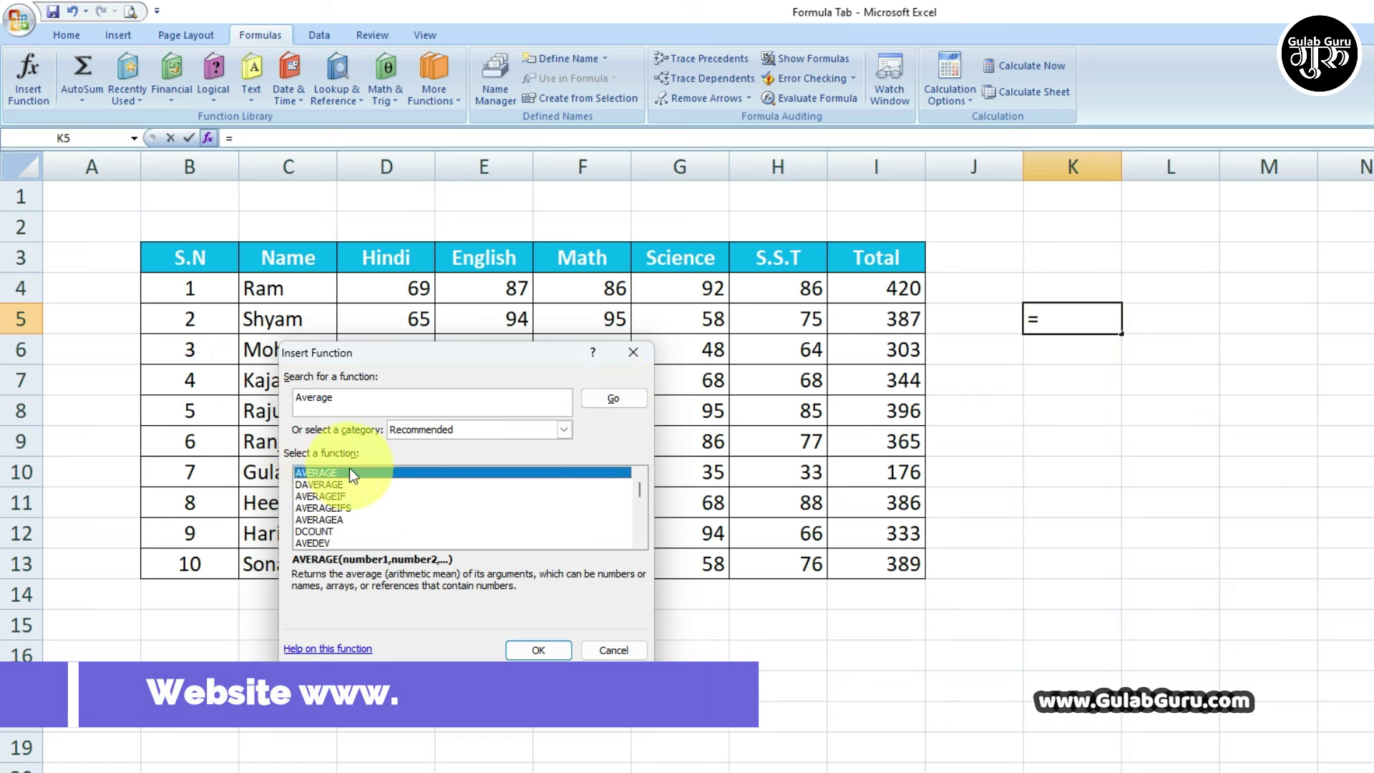
click(530, 652)
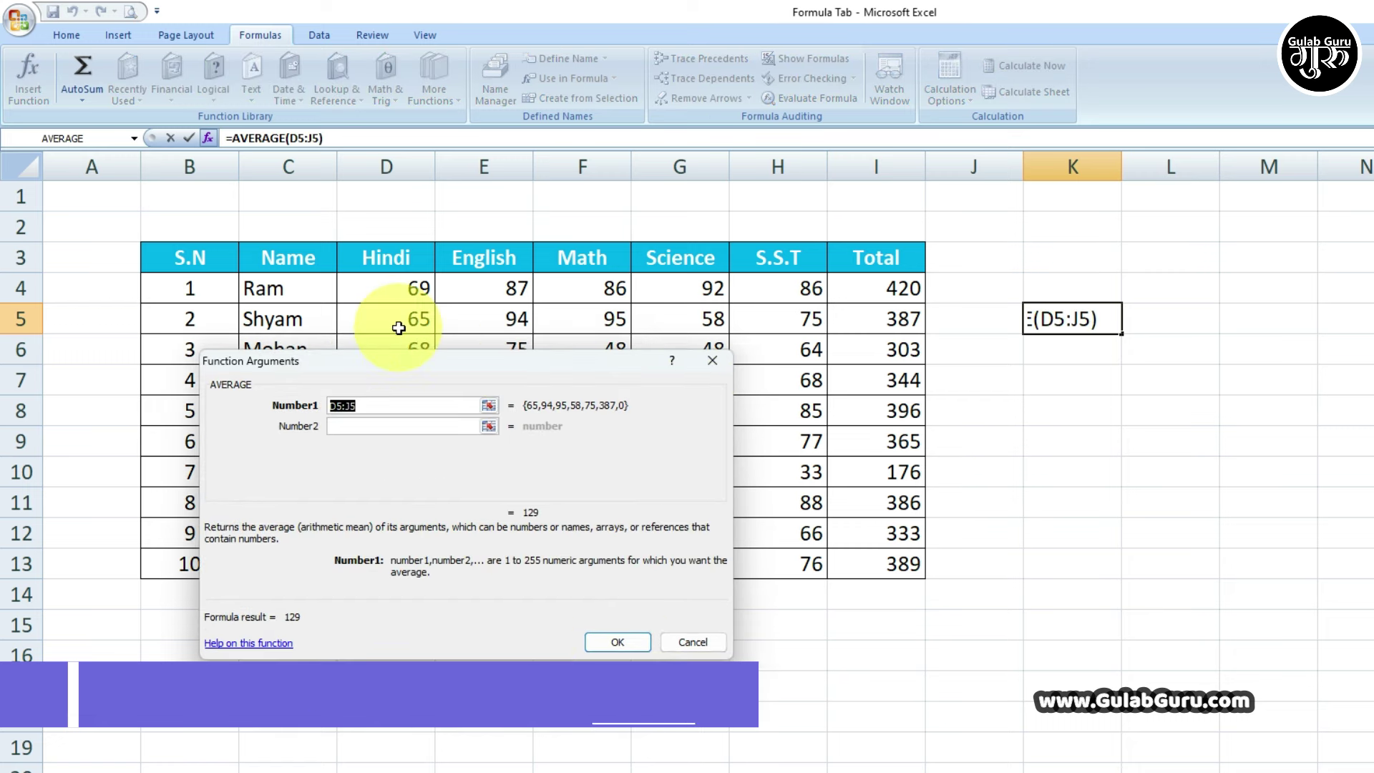
drag(419, 288, 791, 300)
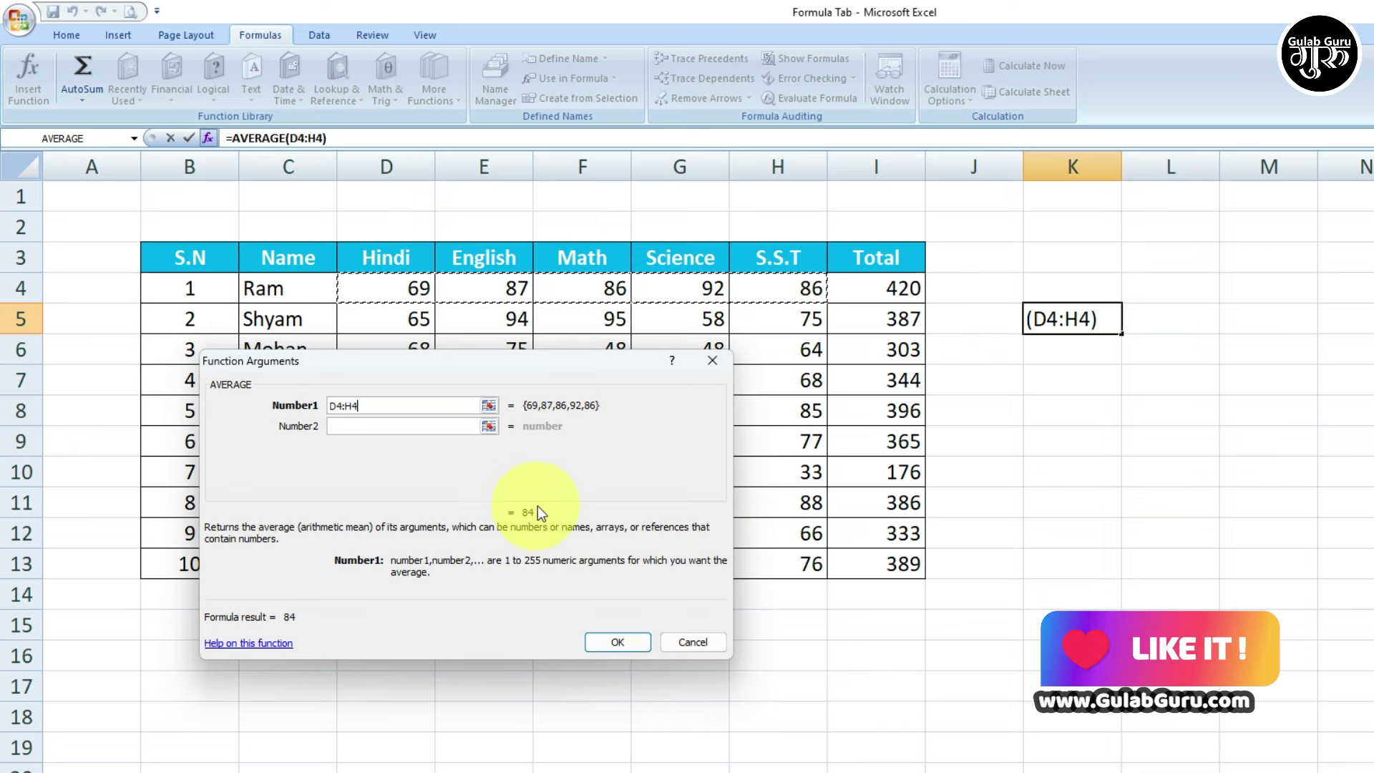
click(618, 644)
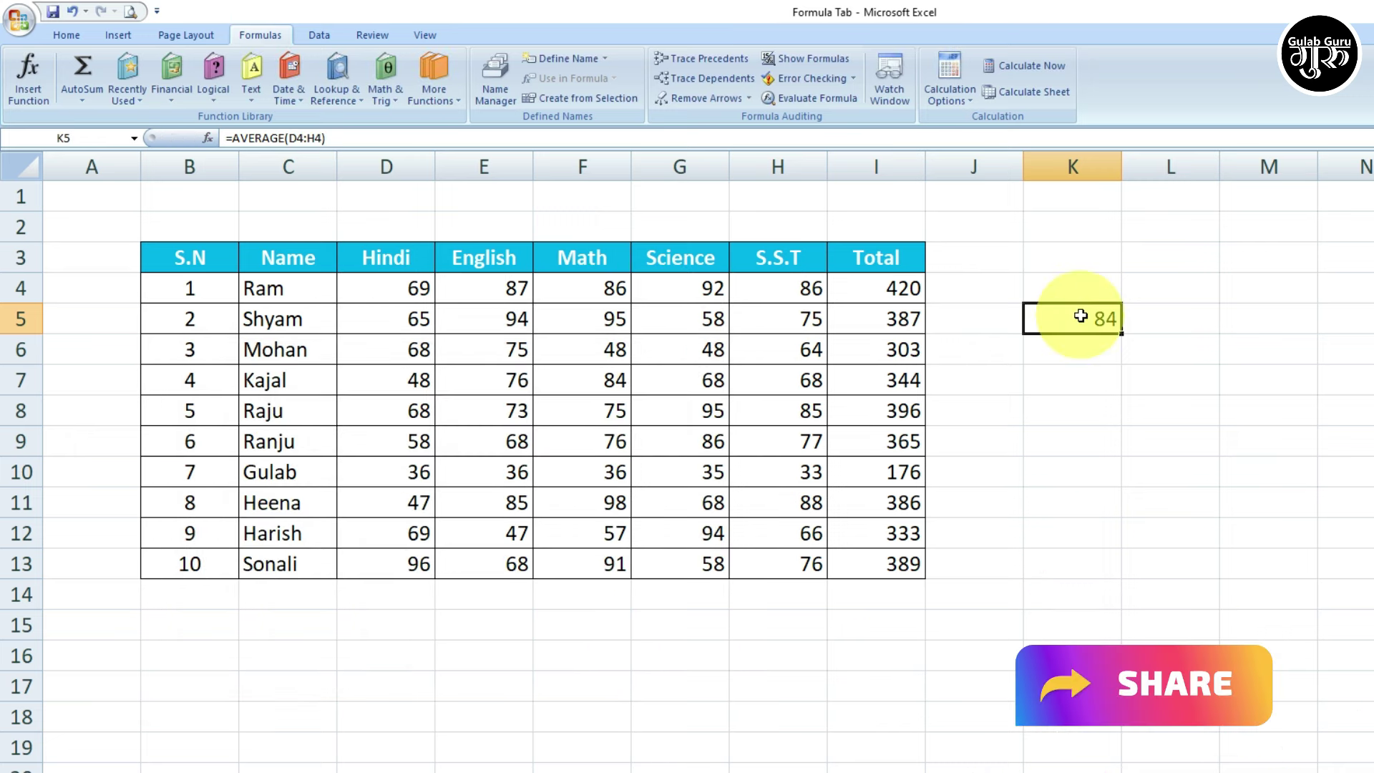
click(959, 317)
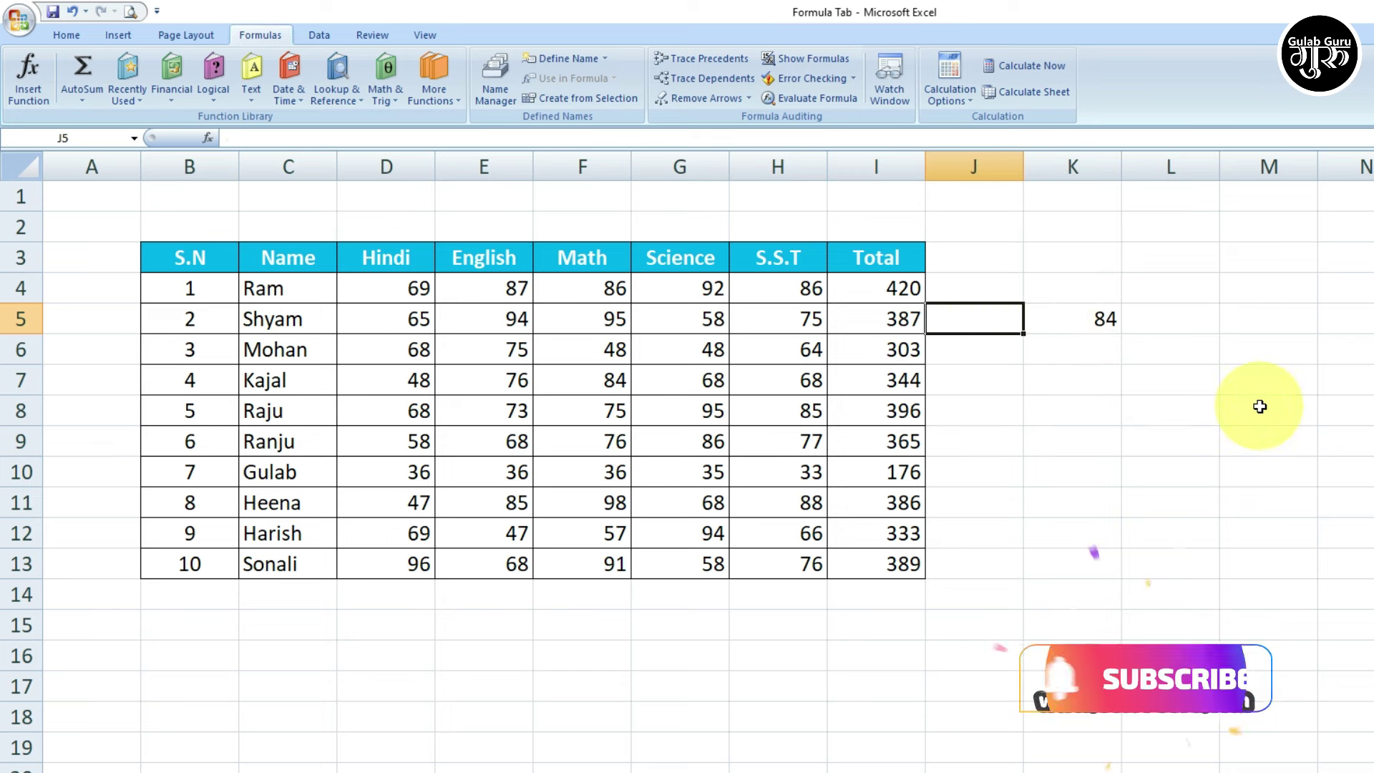
- Type the labels Average, Min, Max and Count into cells J5 through J8
text(Average)
key(Return)
text(Min)
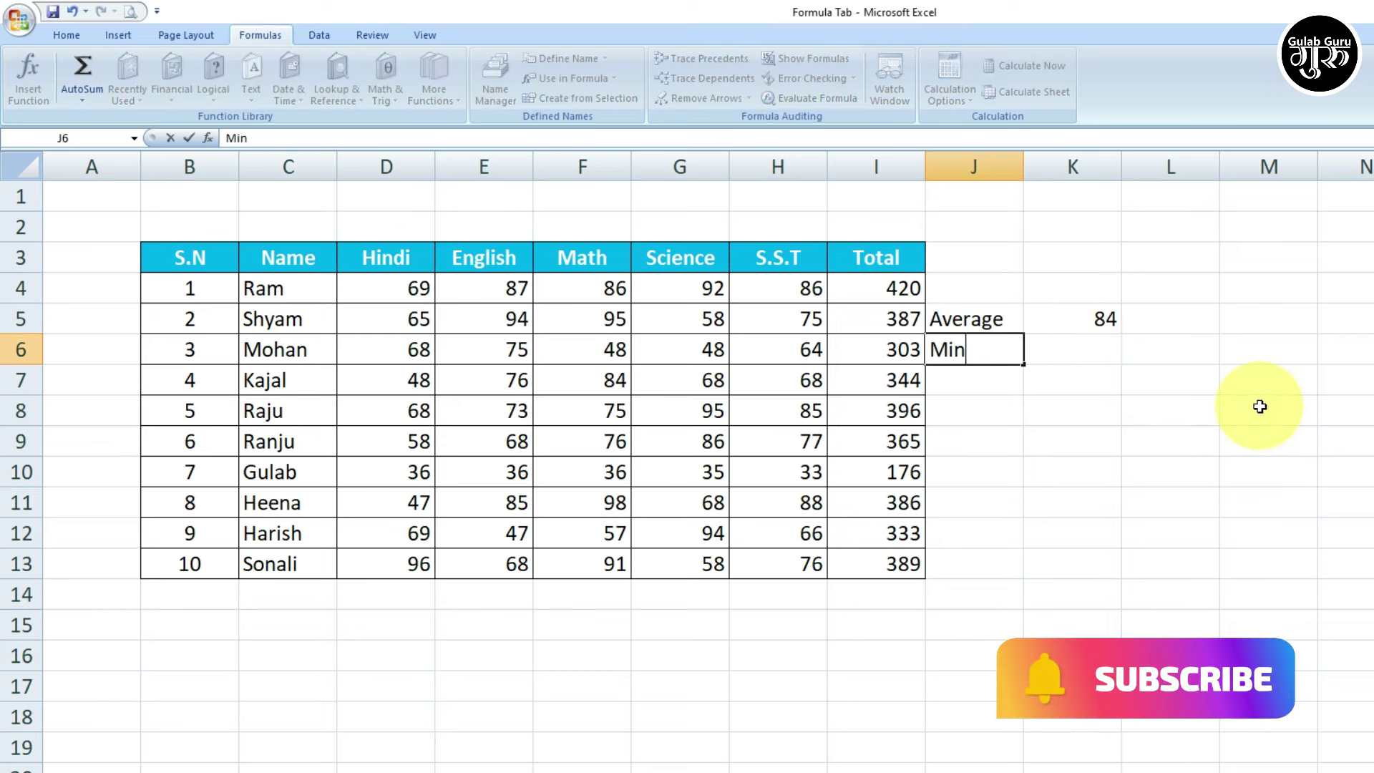
key(Return)
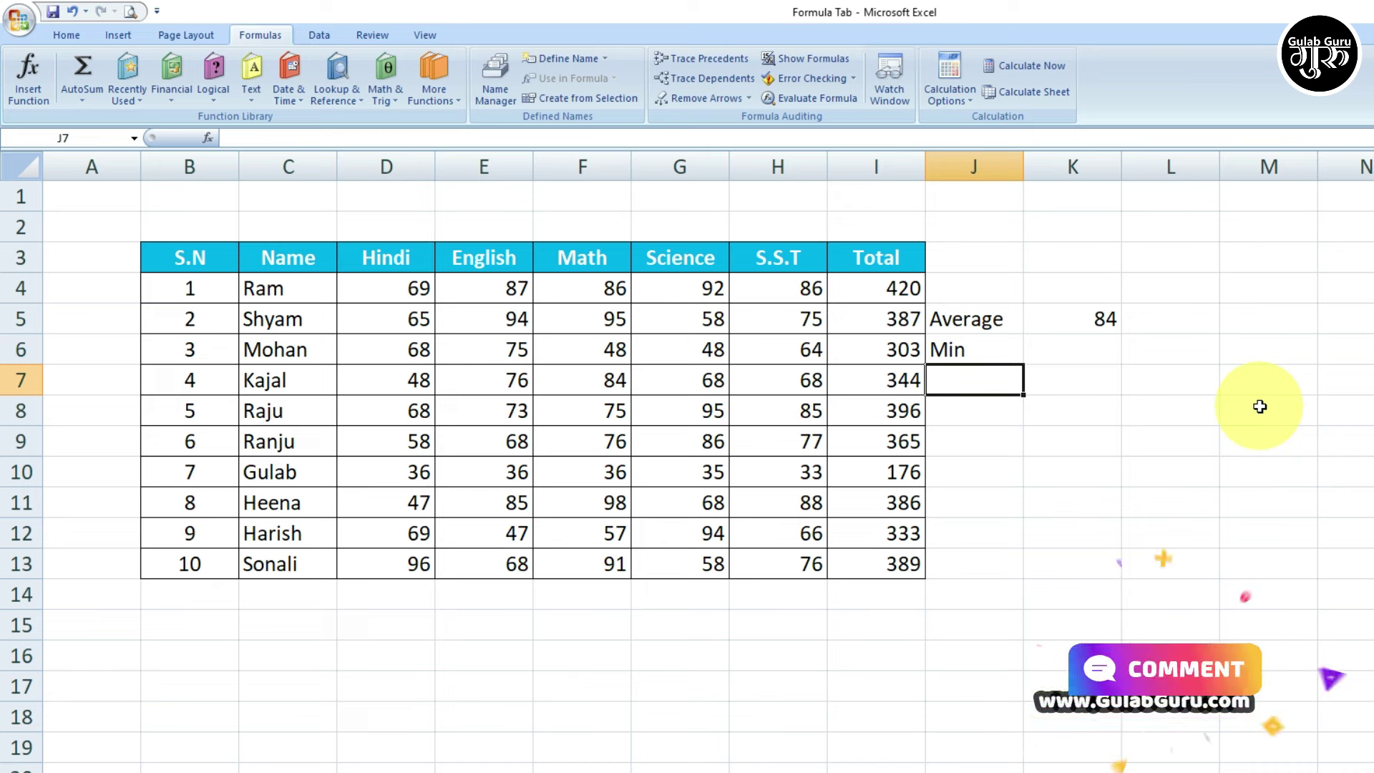
text(Maz)
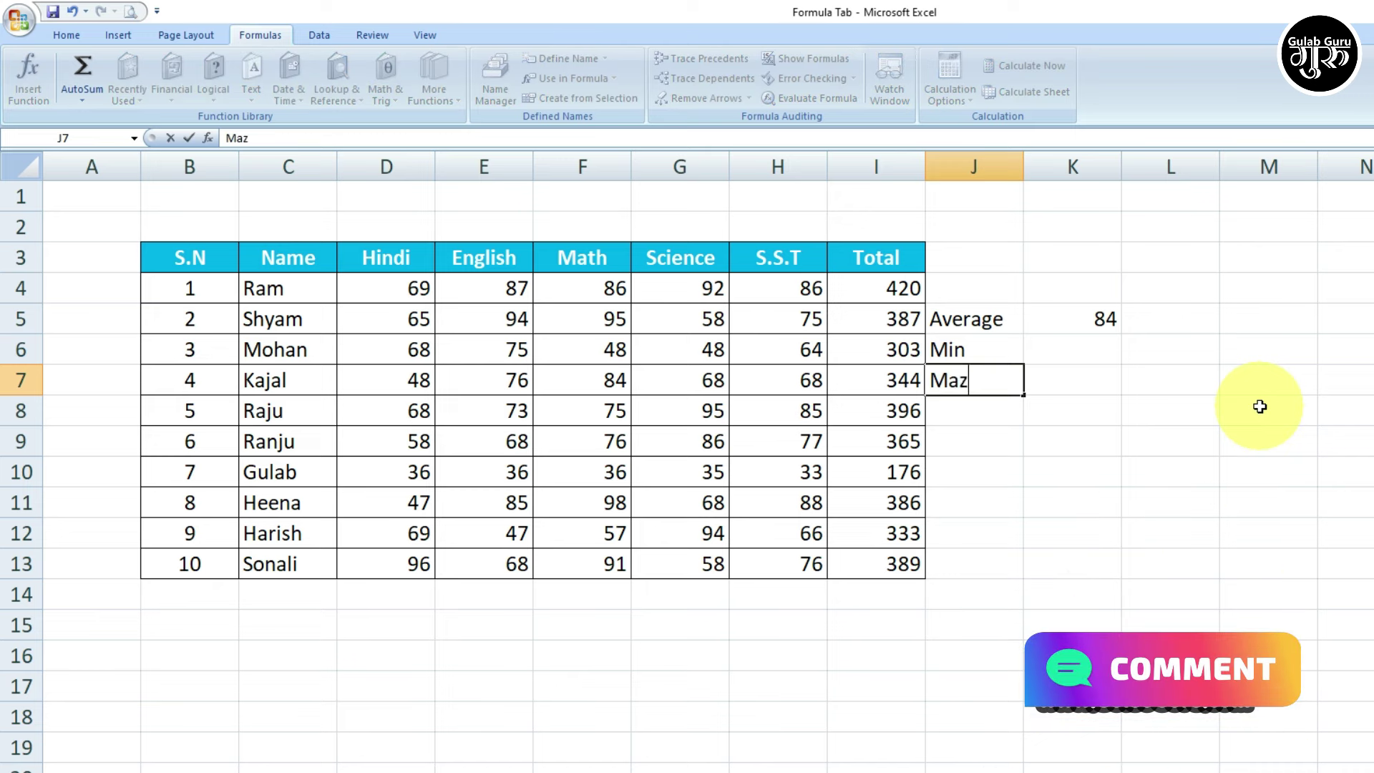
key(BackSpace)
text(x)
key(Return)
text(Count)
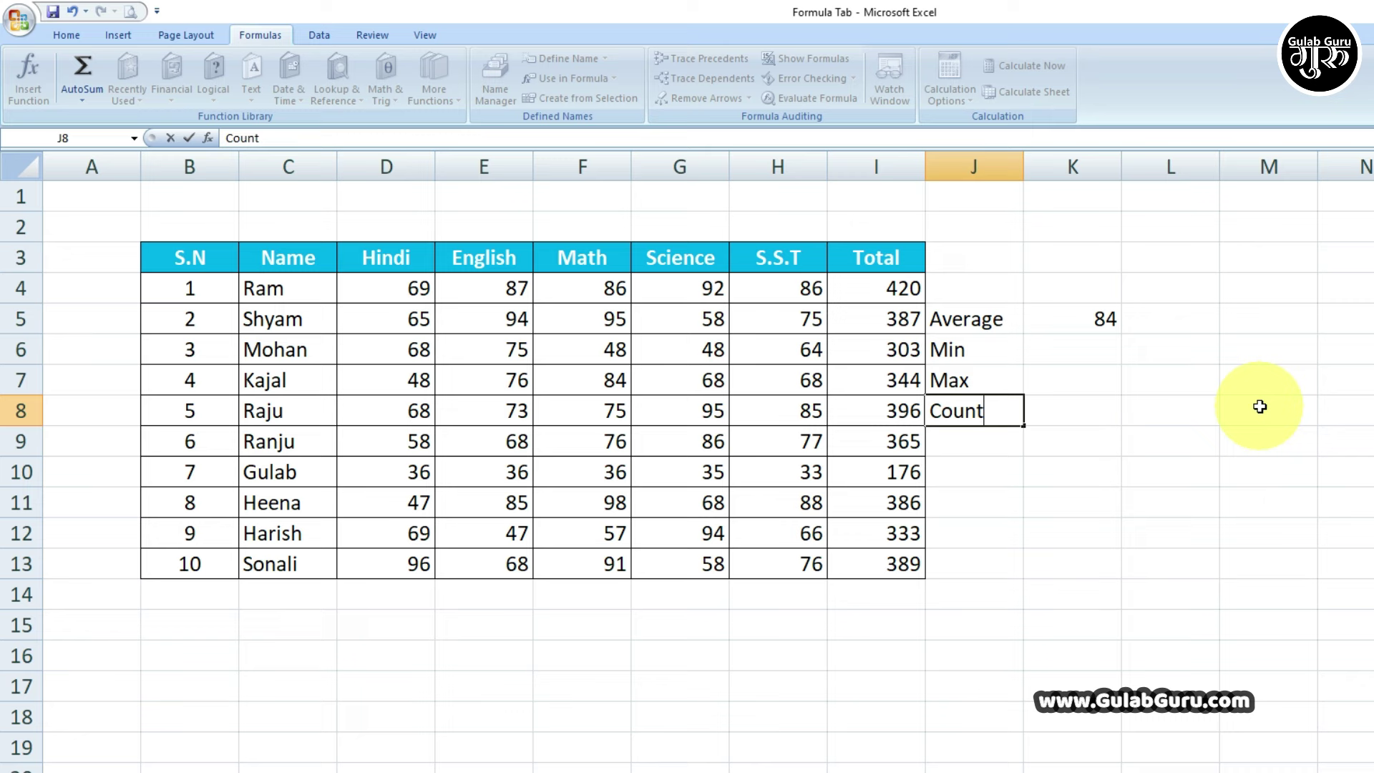
click(1037, 504)
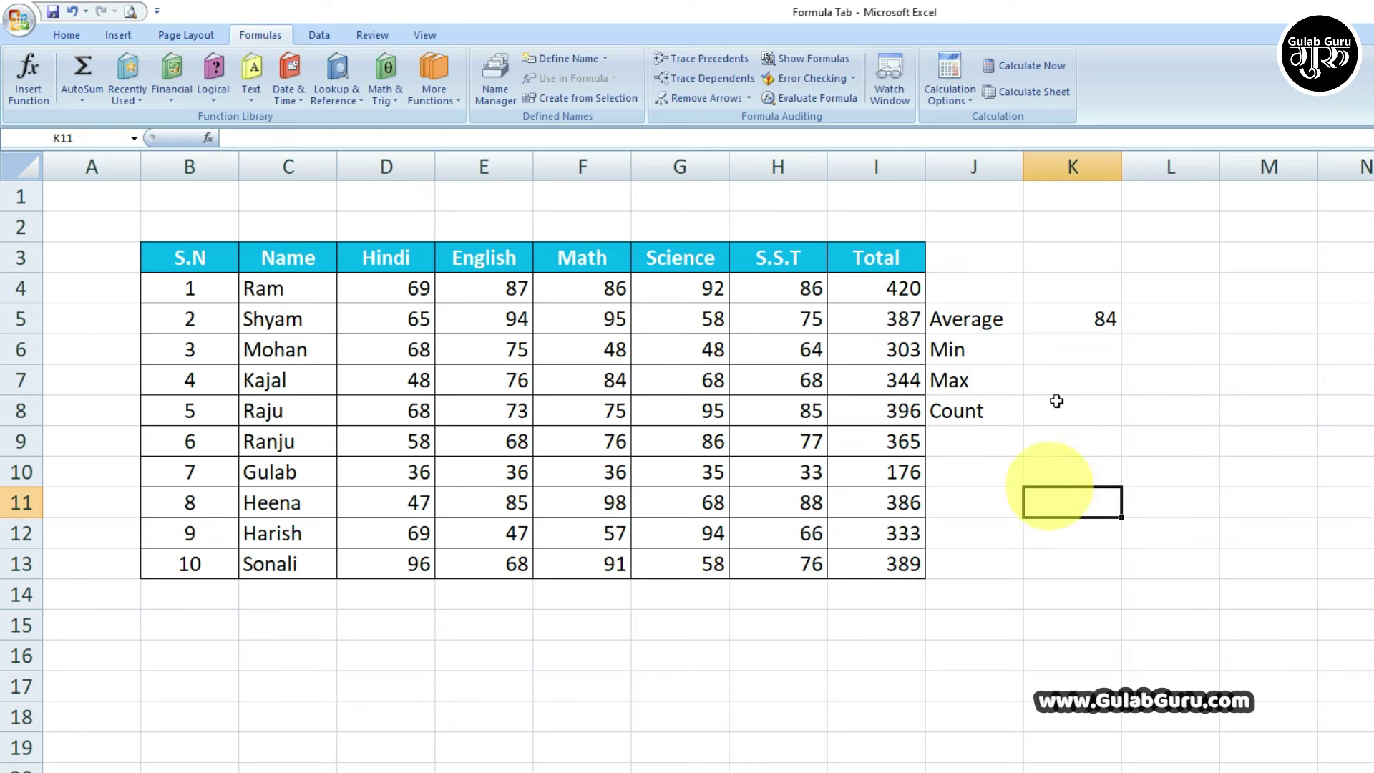
click(1065, 354)
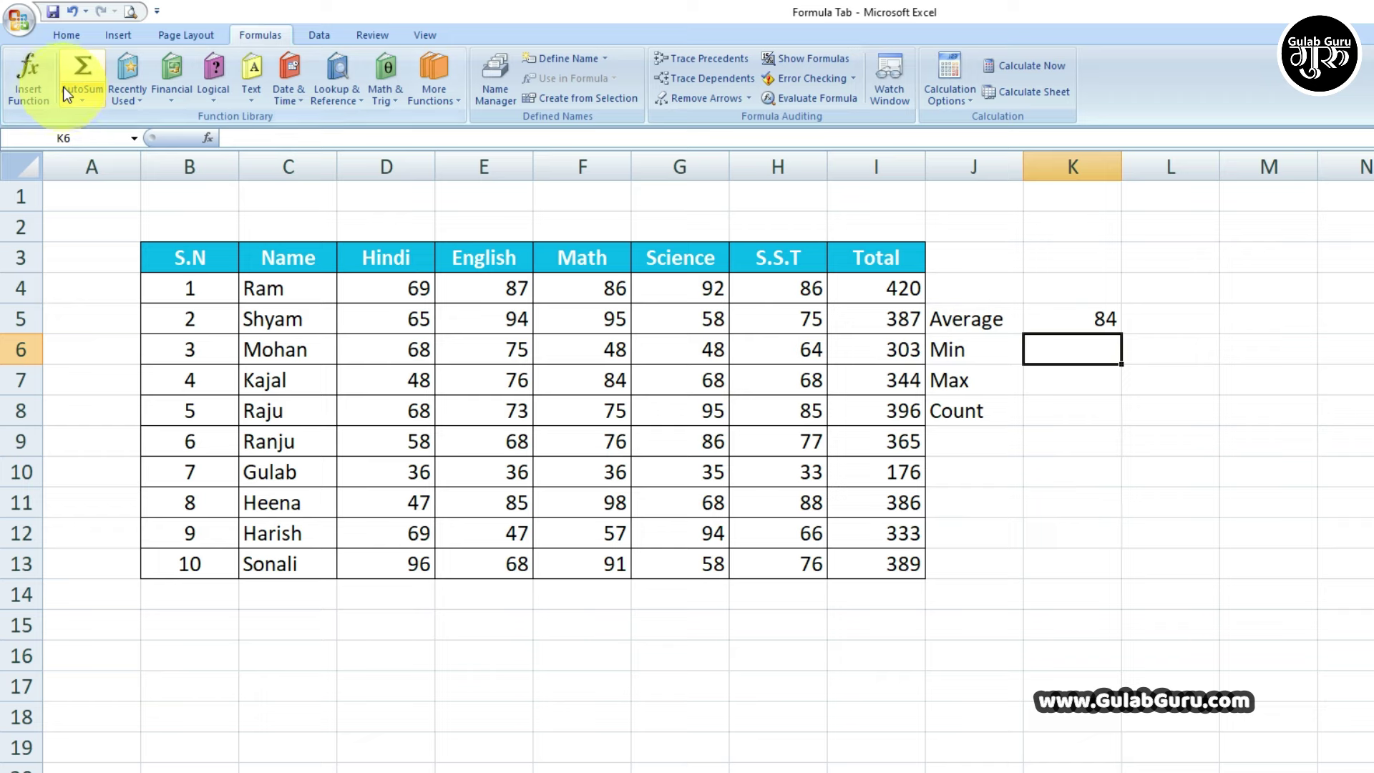
- After checking the AutoSum dropdown, start Insert Function for cell K6
click(83, 97)
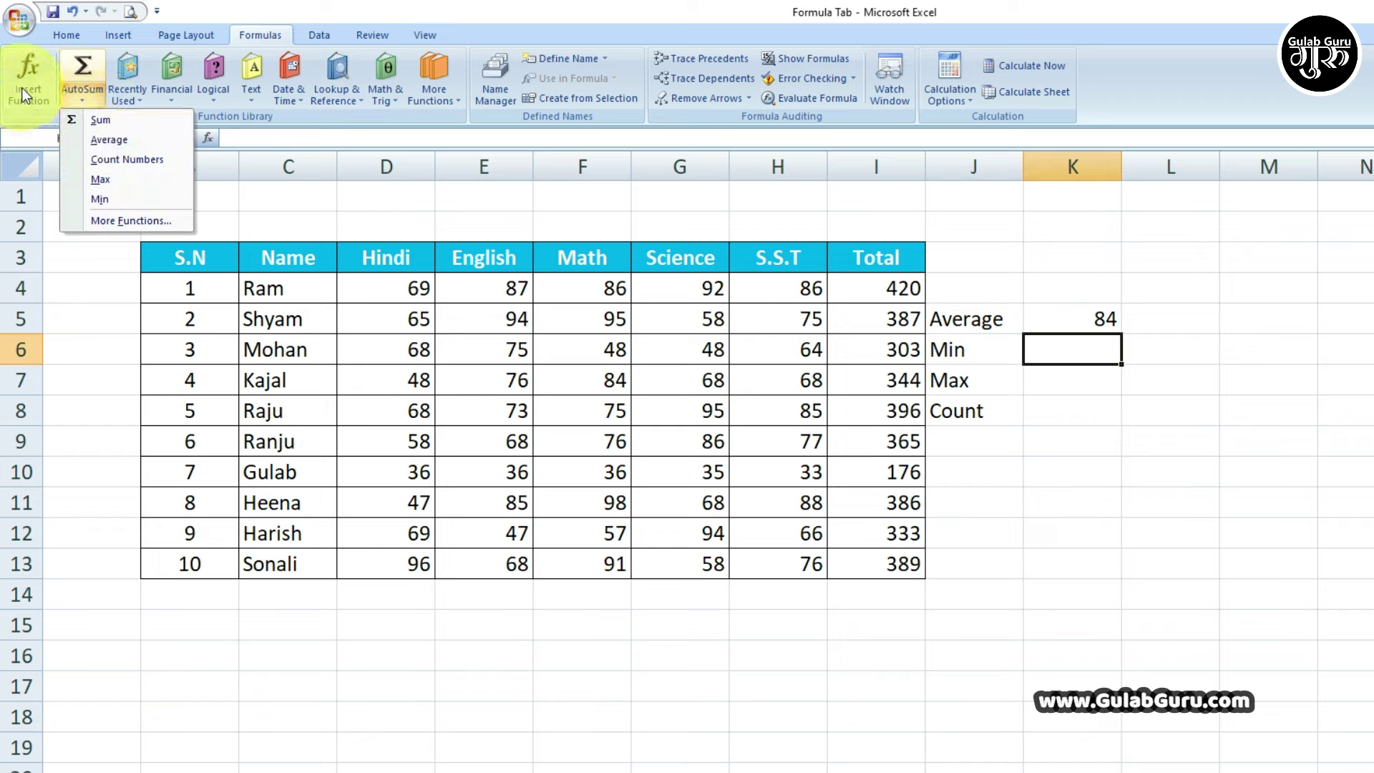
click(258, 141)
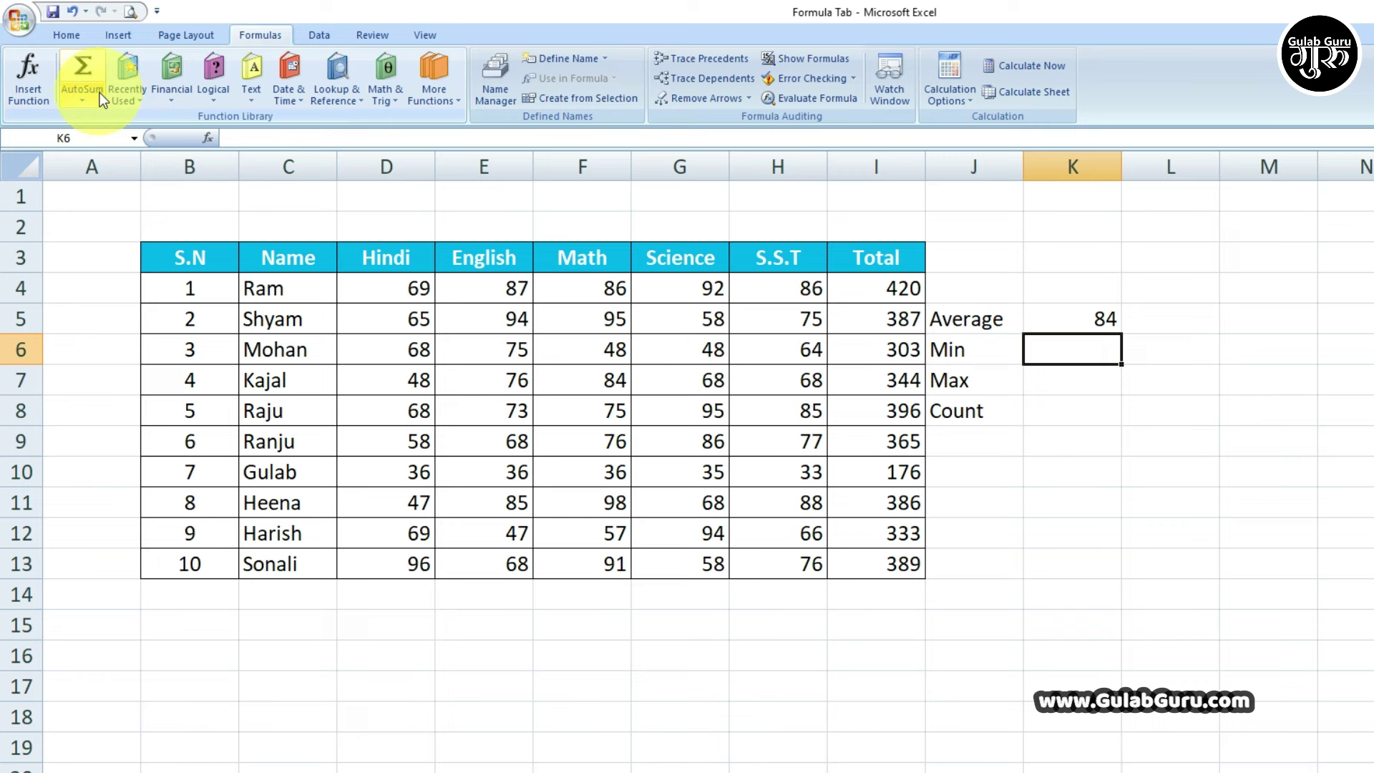
click(28, 88)
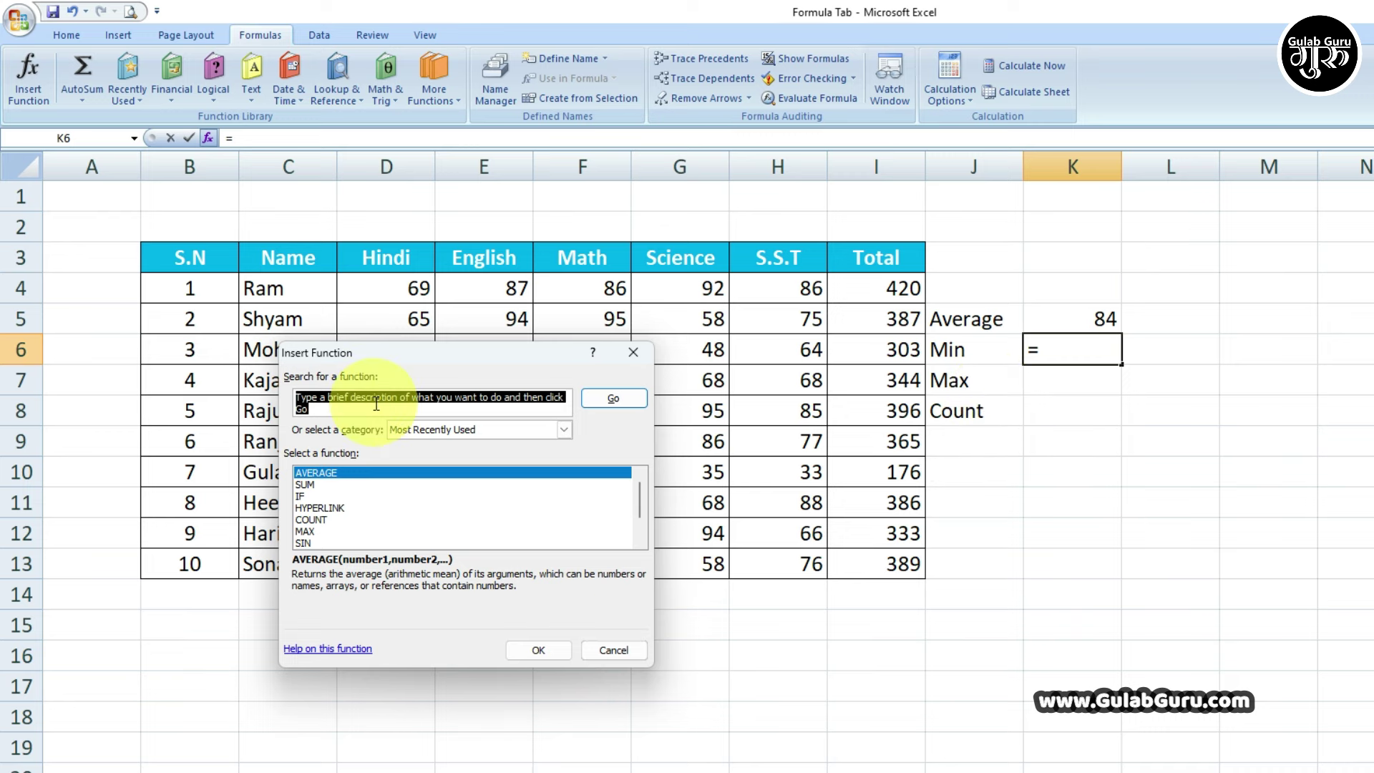
- Insert =MIN(I4:I13) in K6 to show the lowest total, 176
text(min)
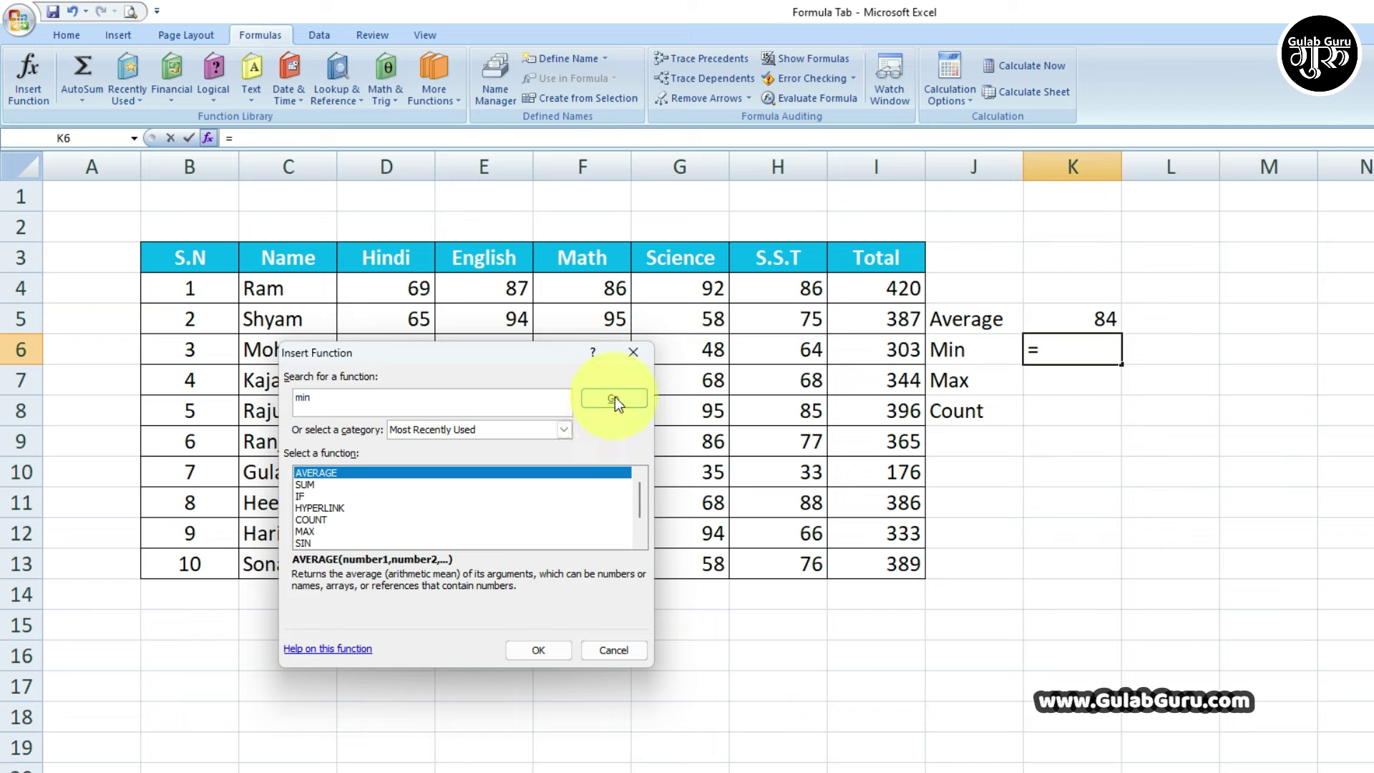
click(615, 396)
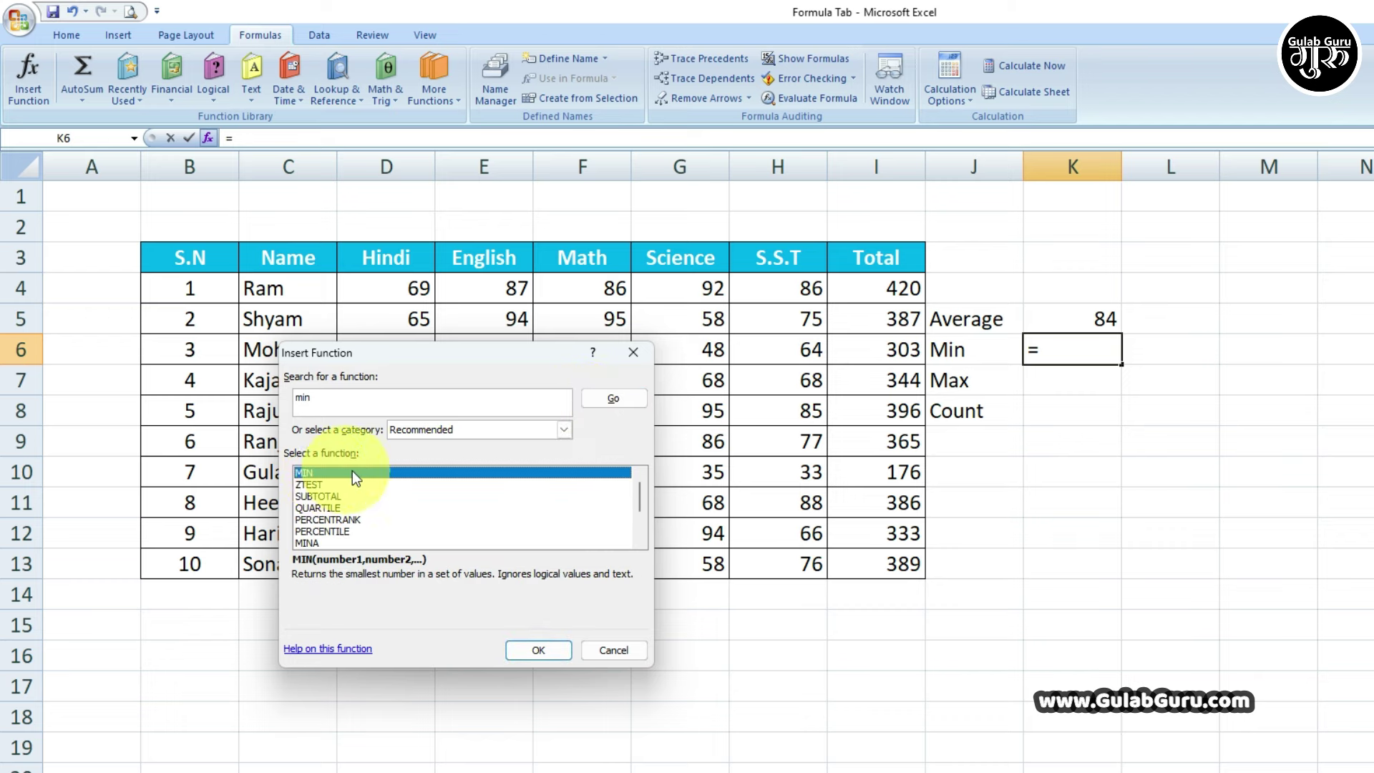
click(540, 650)
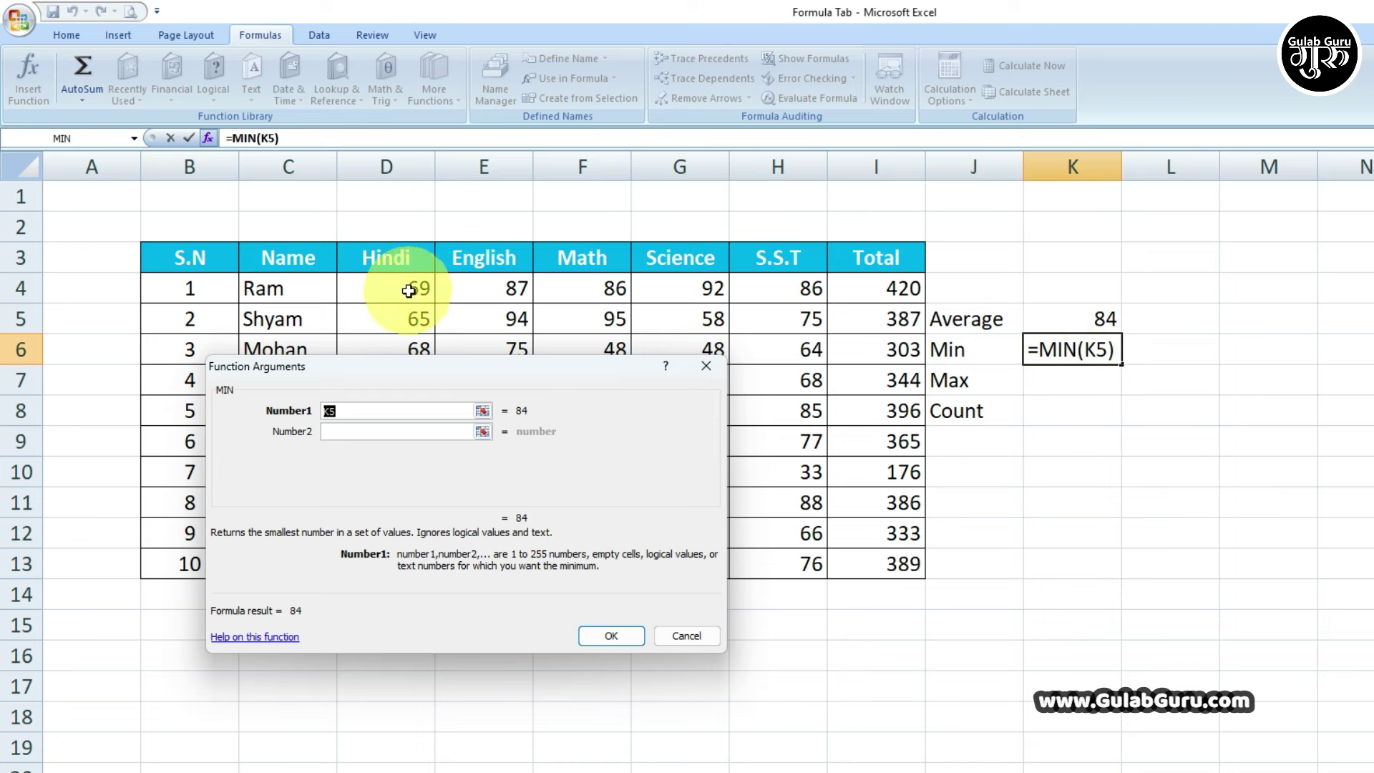
drag(885, 288, 897, 551)
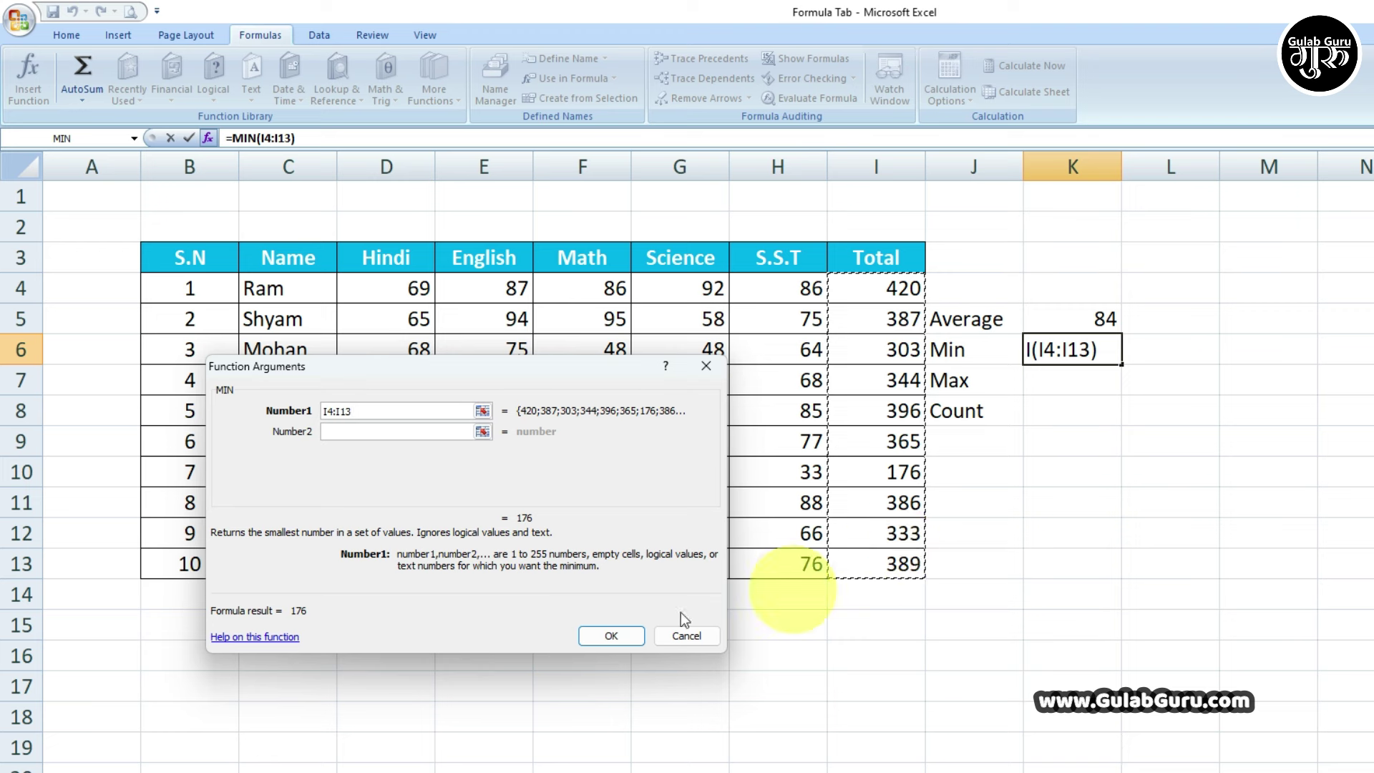
click(604, 636)
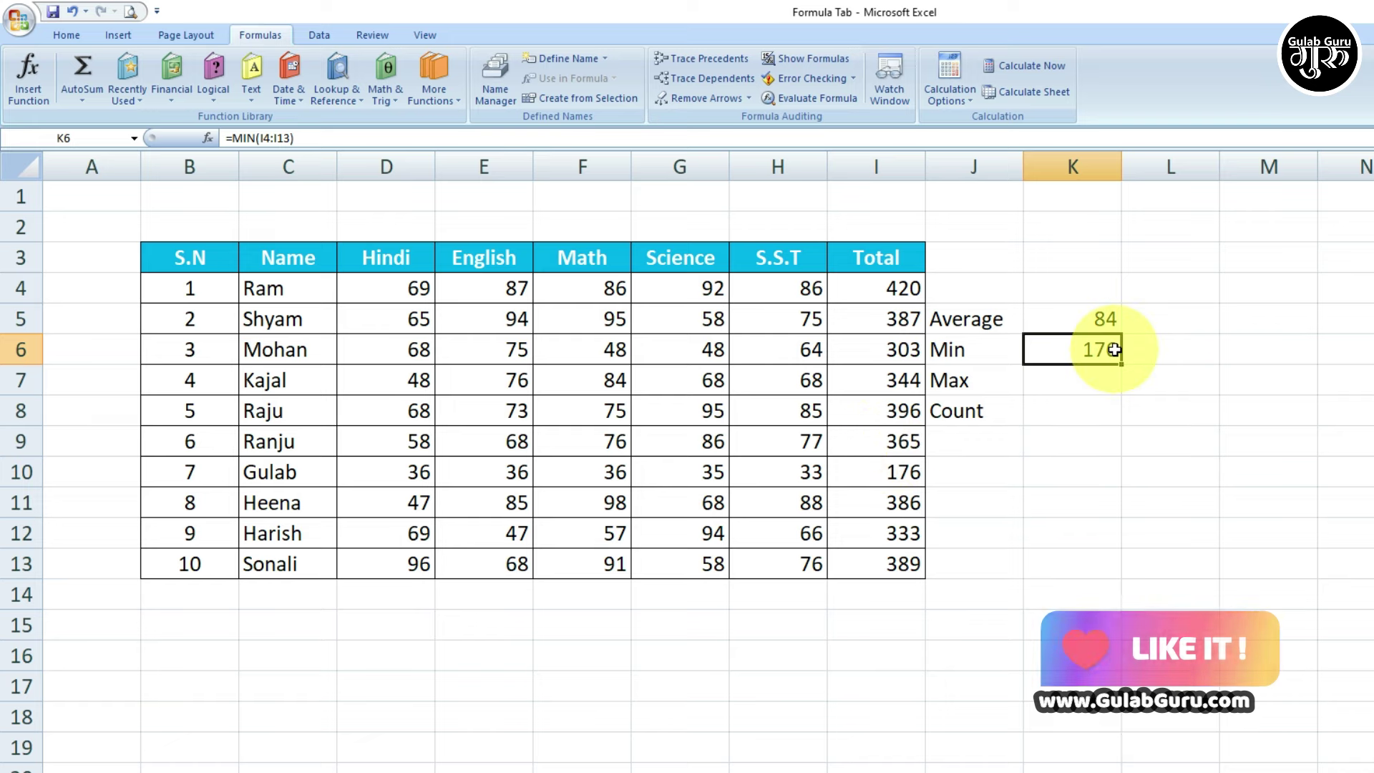
key(Return)
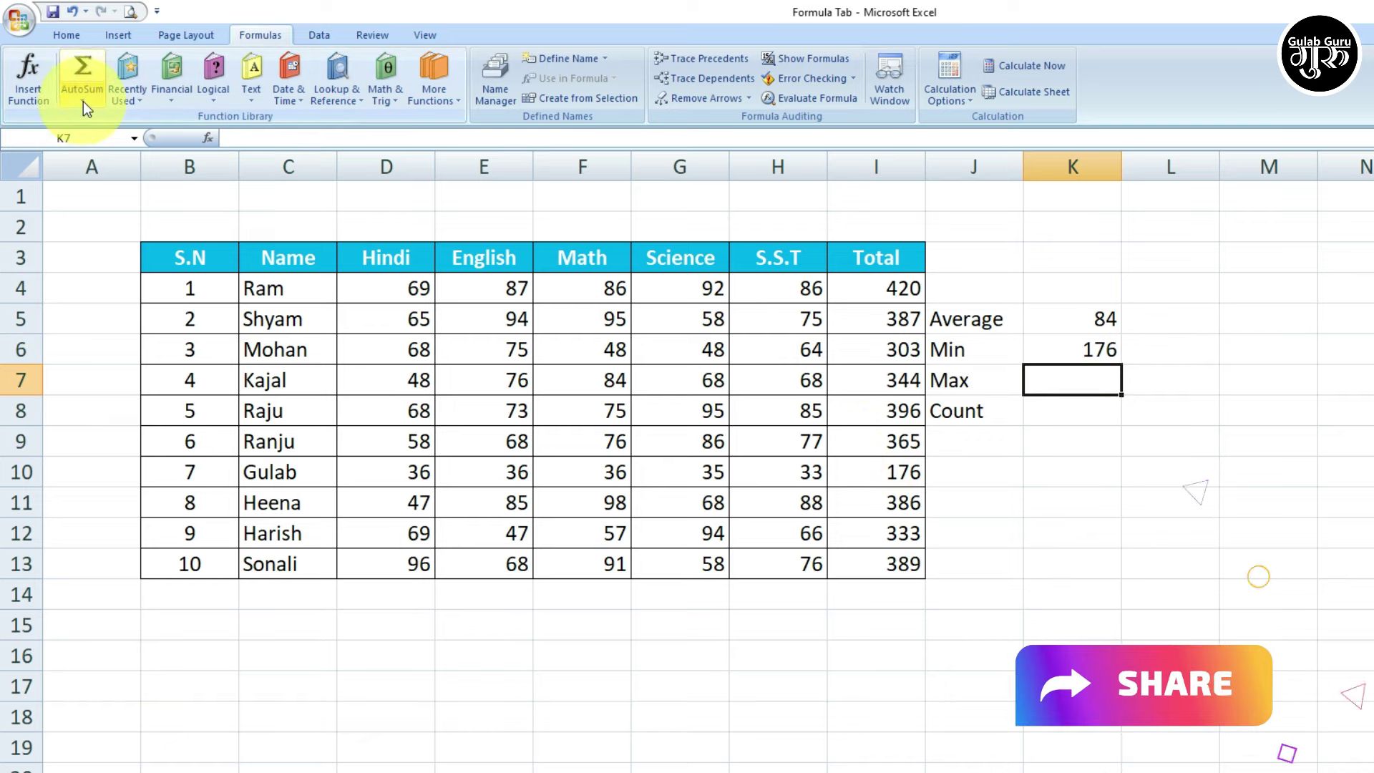
click(83, 101)
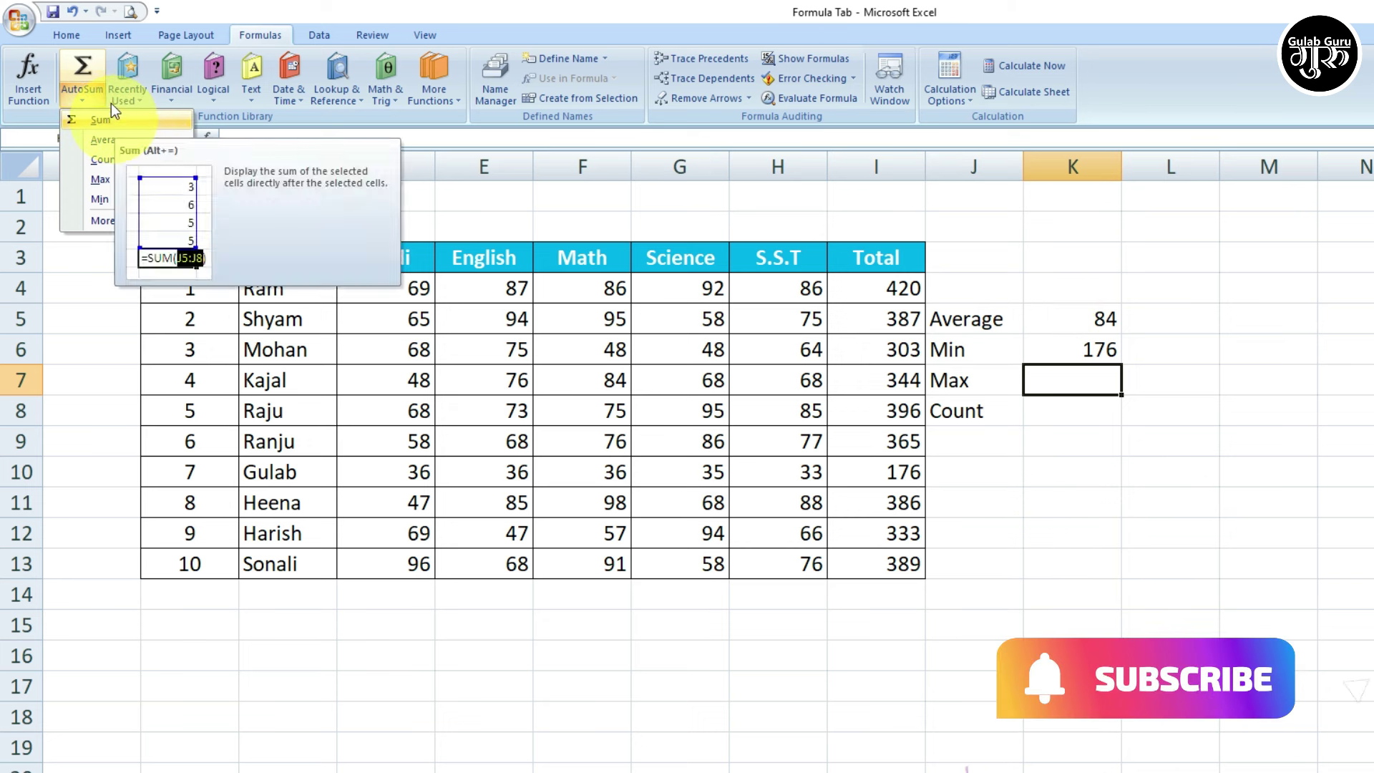
click(68, 34)
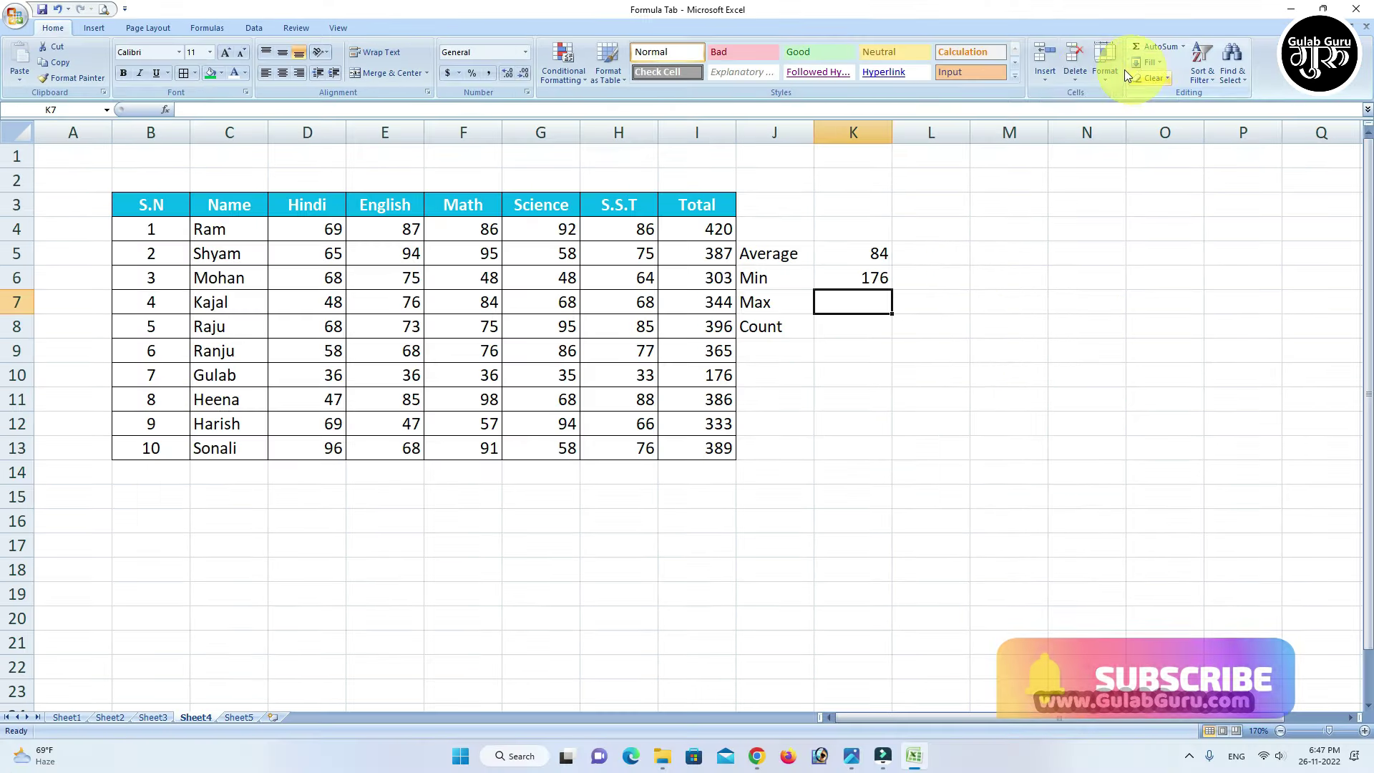
click(1182, 47)
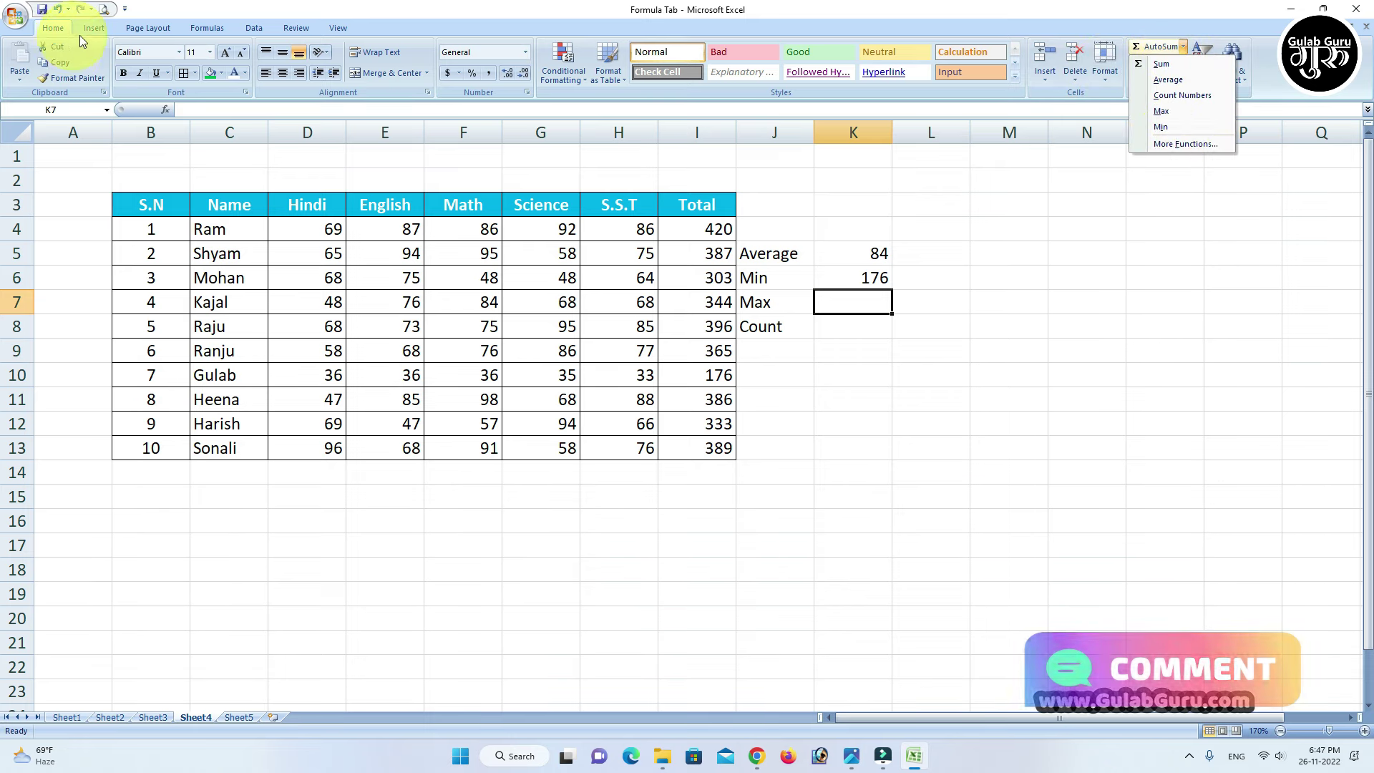
click(108, 27)
click(208, 26)
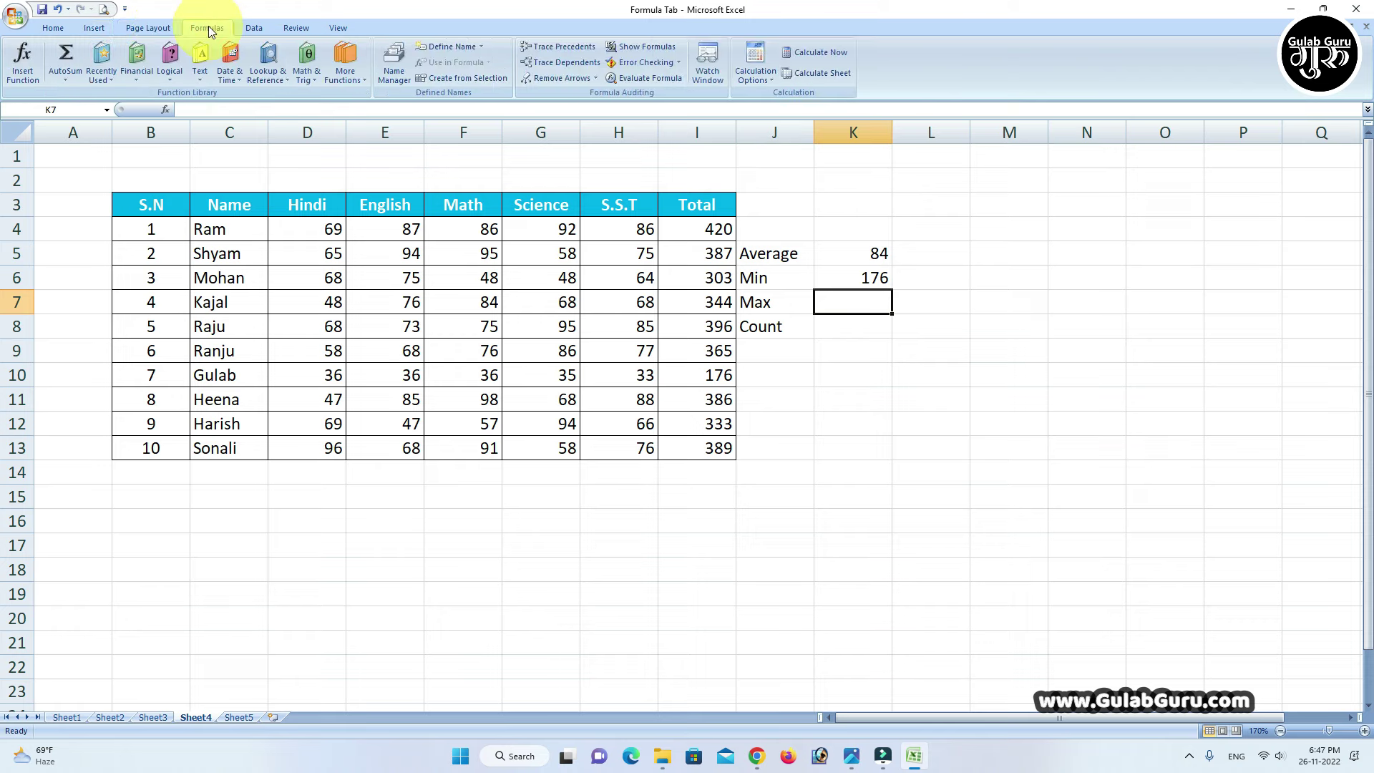
click(65, 80)
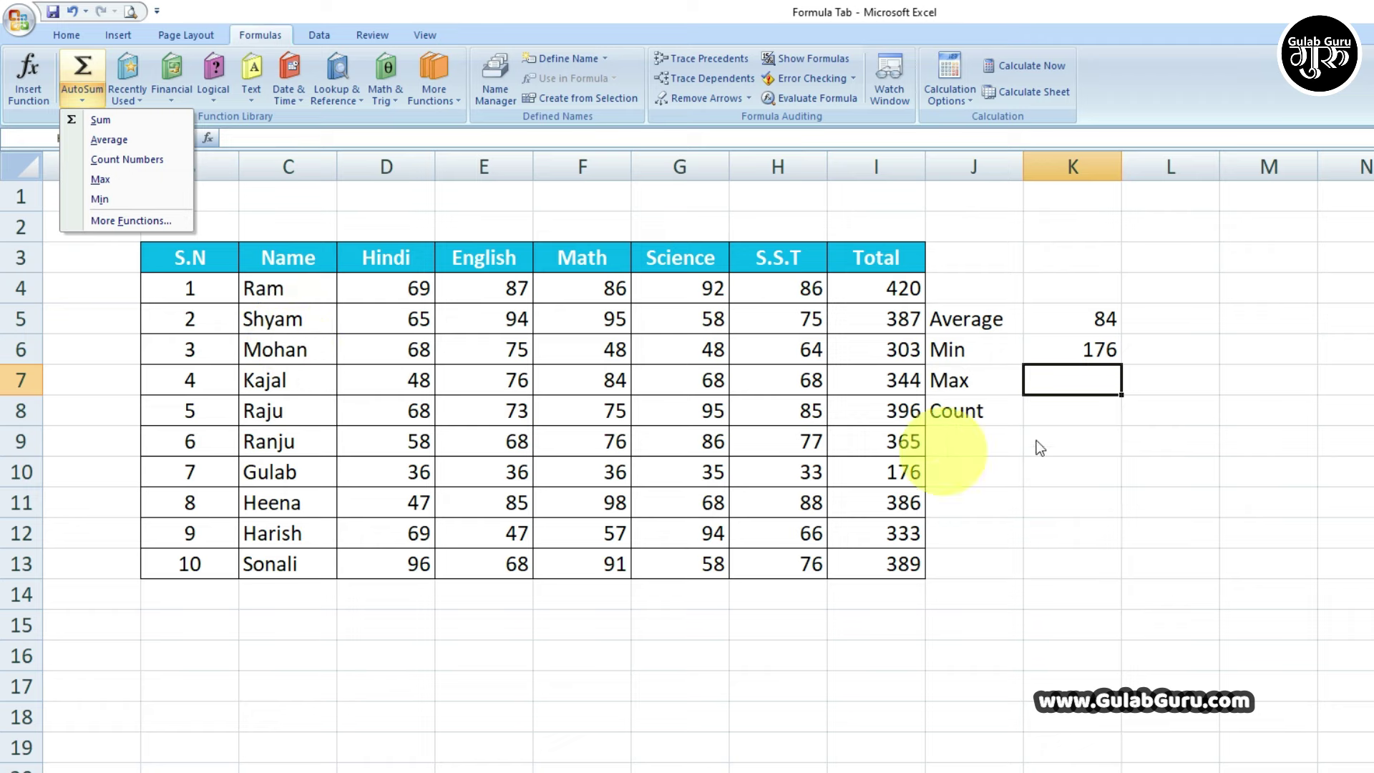
- Insert =COUNT(C4:D13) in K7 using AutoSum's Count Numbers
click(138, 159)
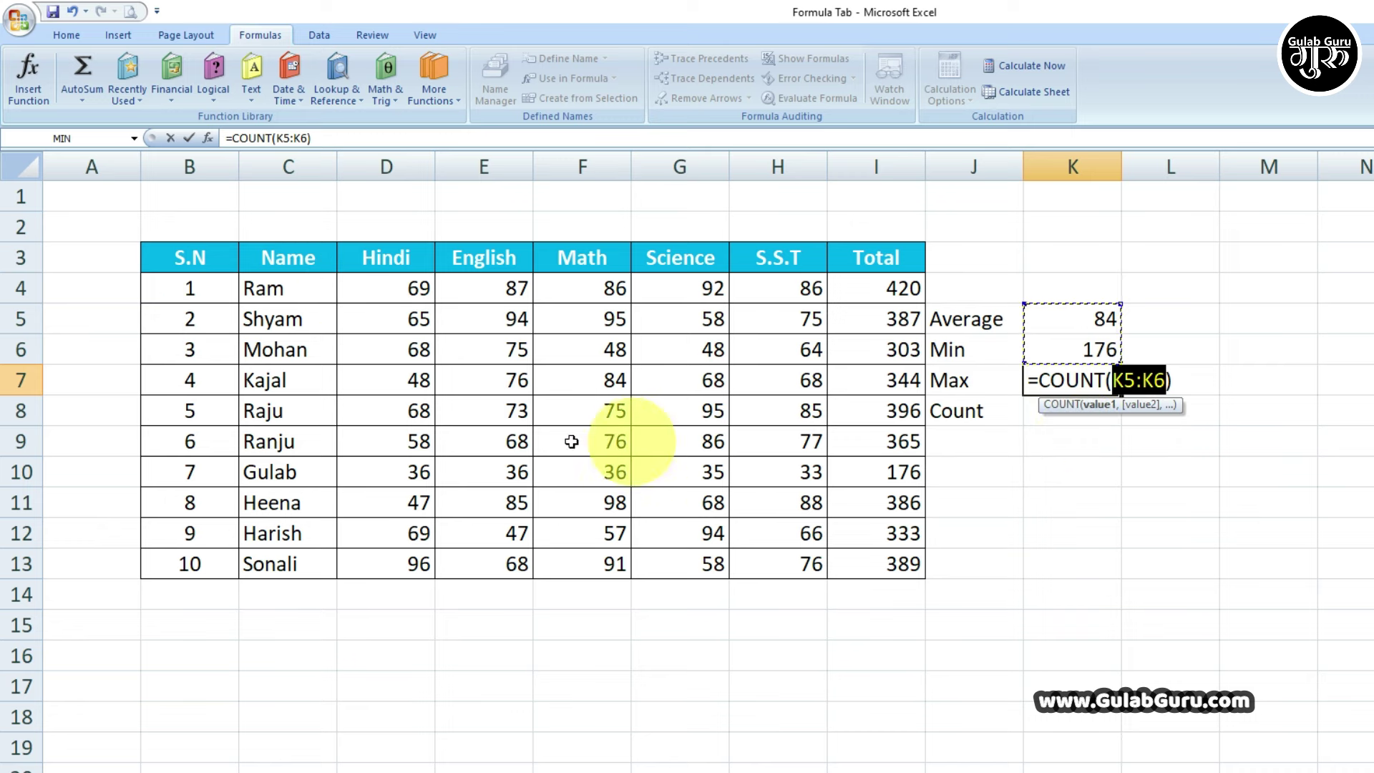
drag(272, 288, 383, 565)
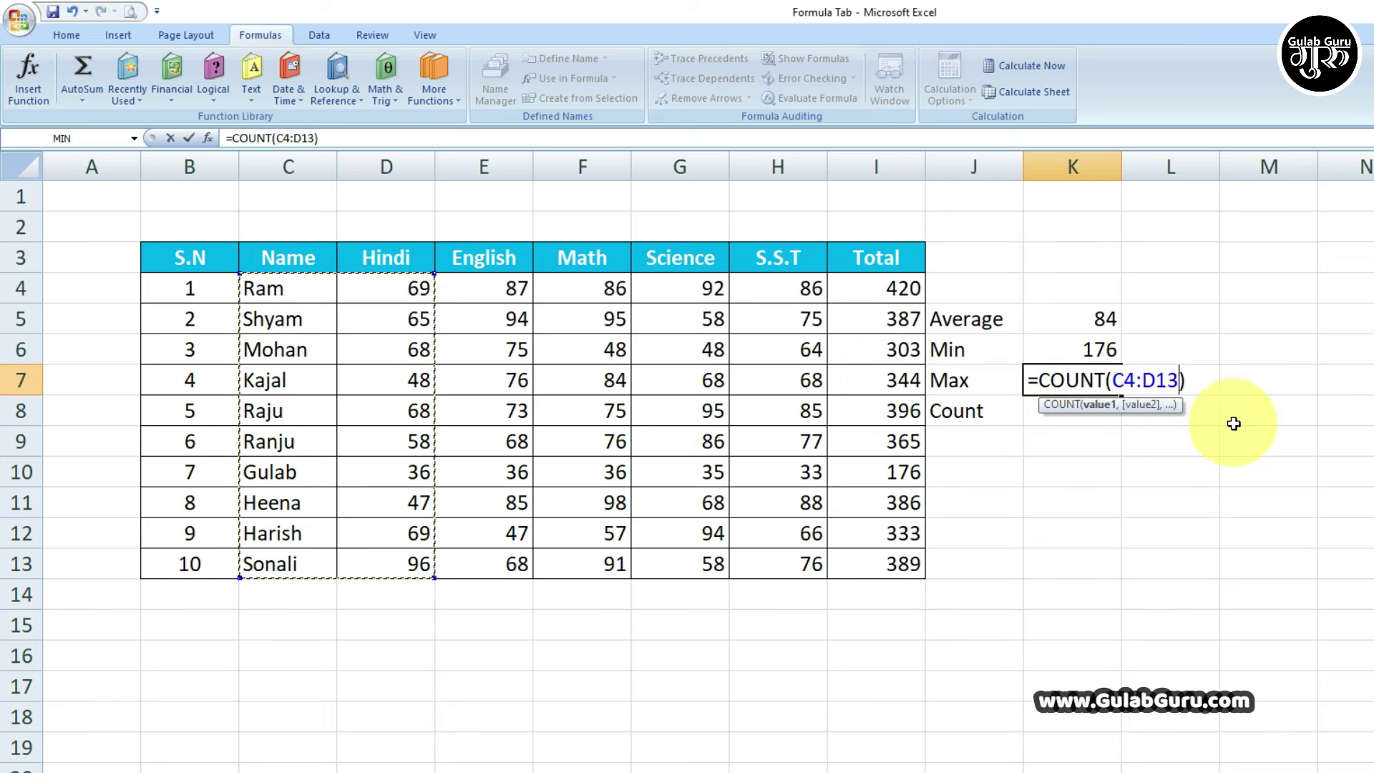
key(Return)
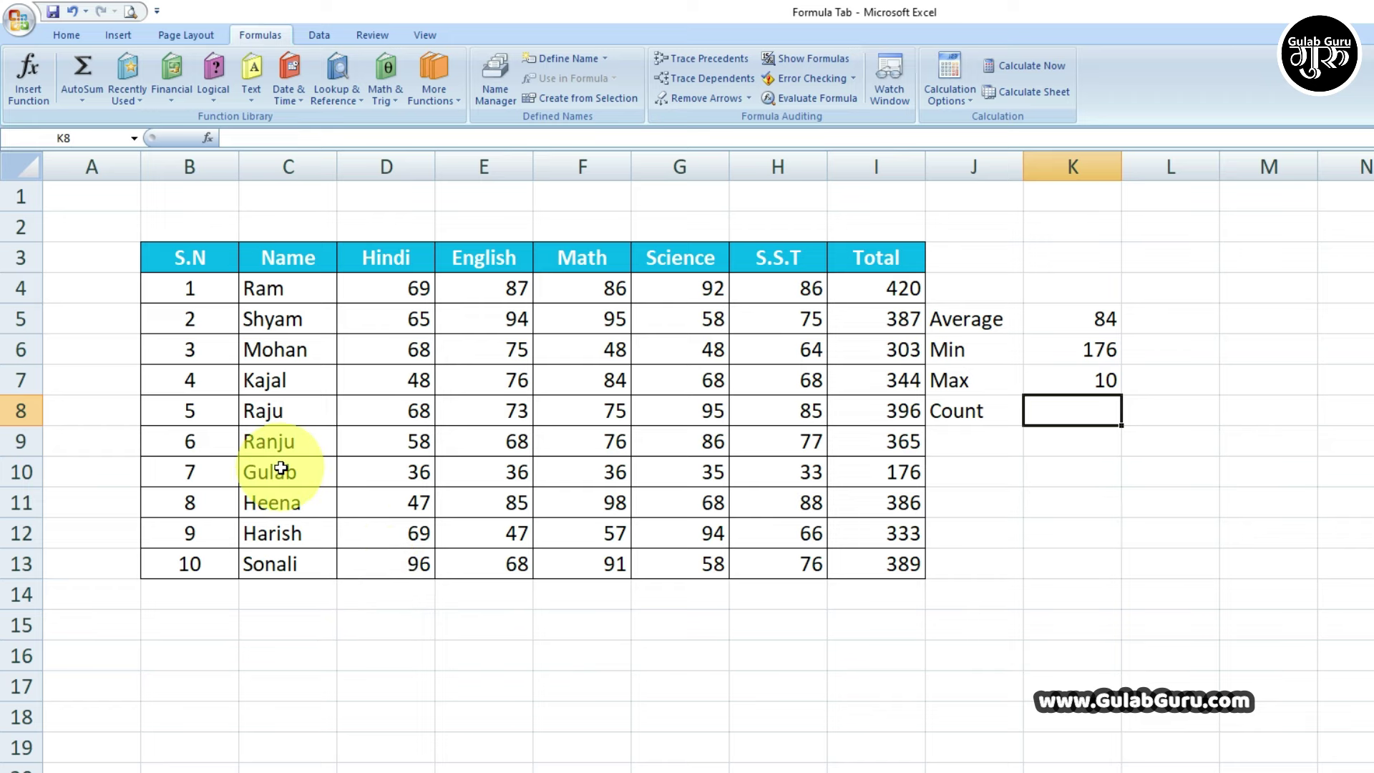
- Move the count result, 10, from K7 down to K8 beside the Count label
key(Right)
key(Down)
key(Down)
key(Down)
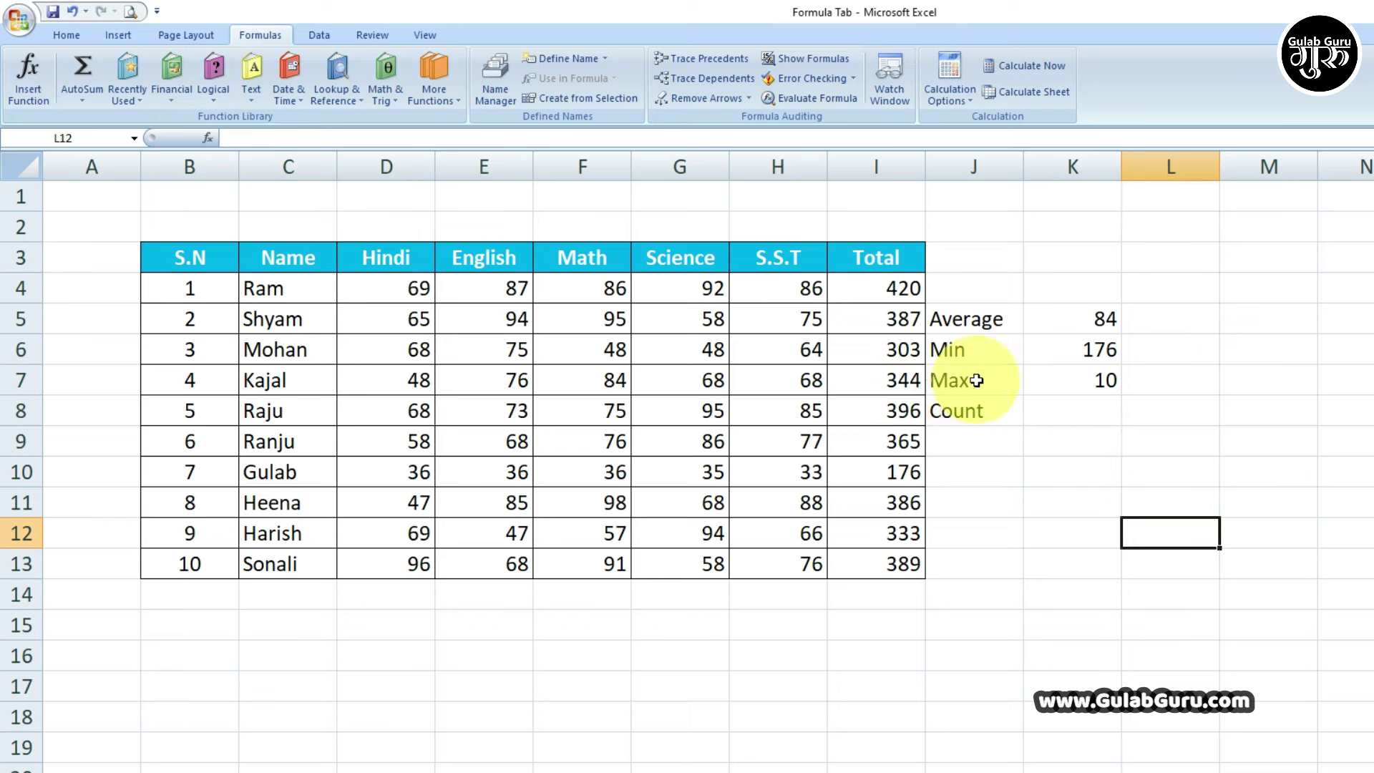
click(1099, 380)
drag(1094, 395, 1095, 422)
click(1089, 371)
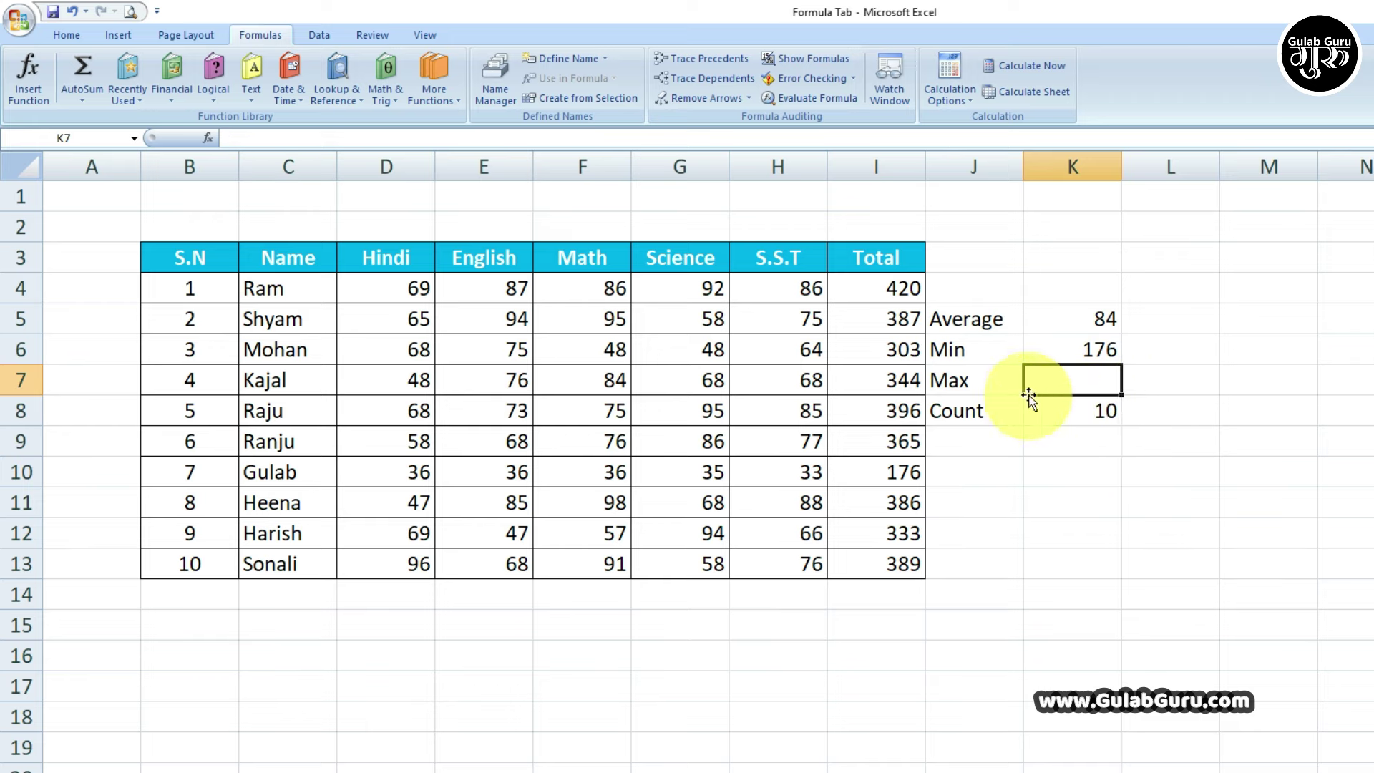
- Insert =MAX(I4:I13) in K7 via AutoSum Max to show the highest total, 420
click(86, 100)
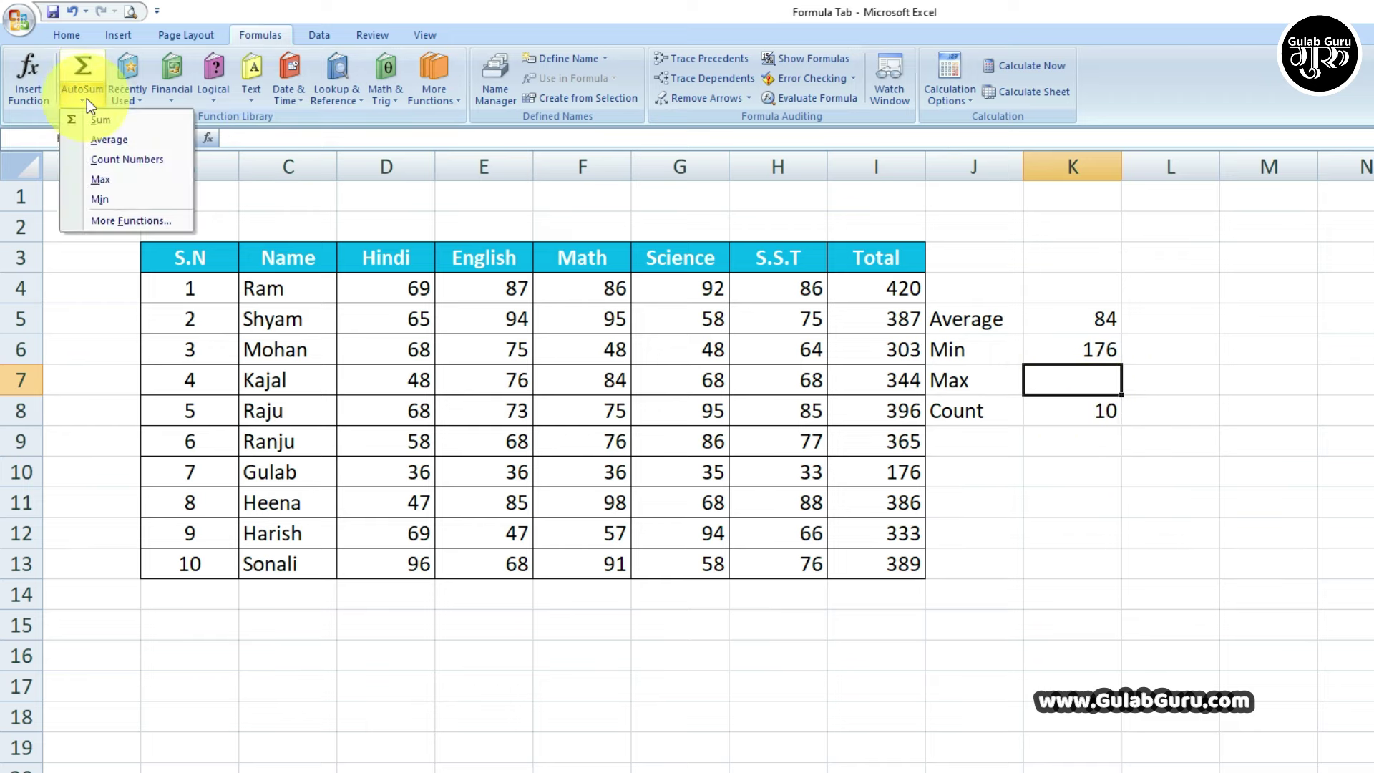
click(100, 178)
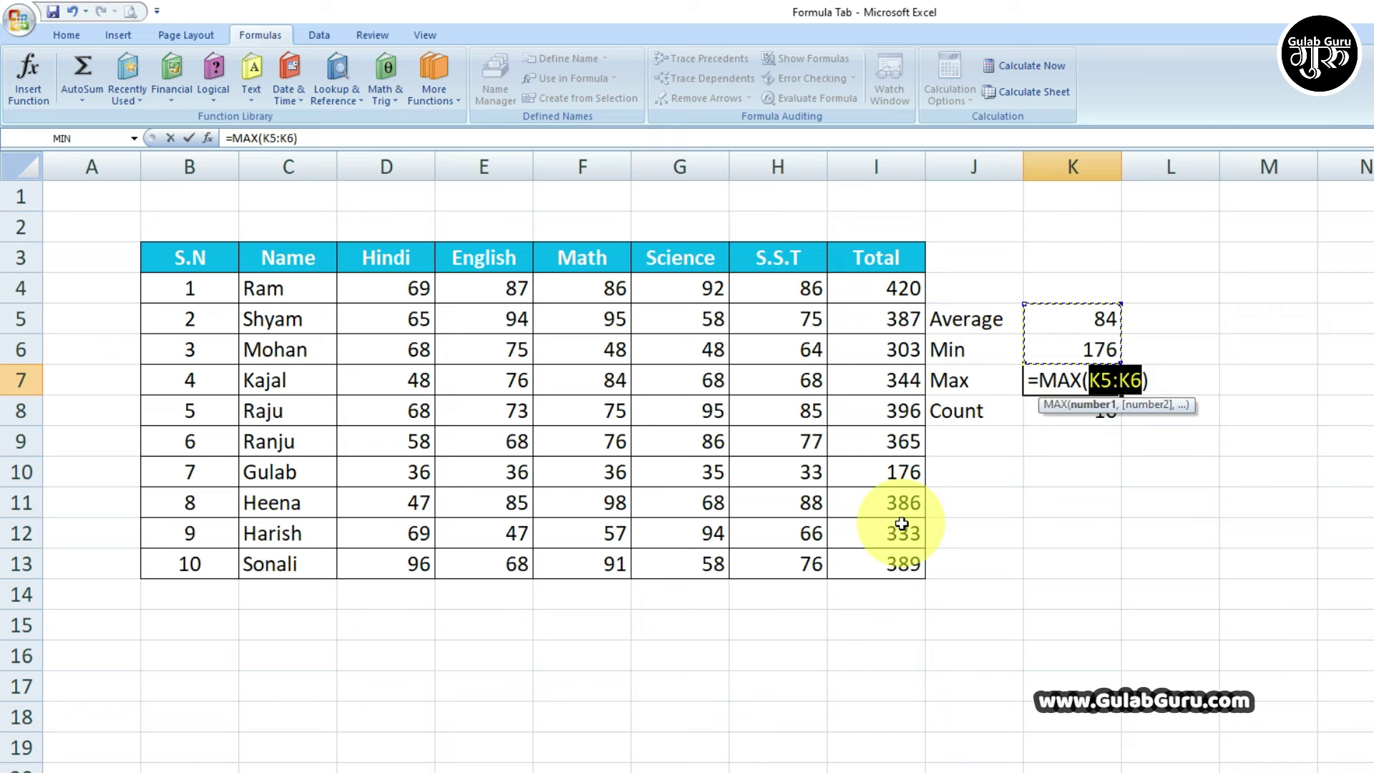
drag(898, 286, 903, 553)
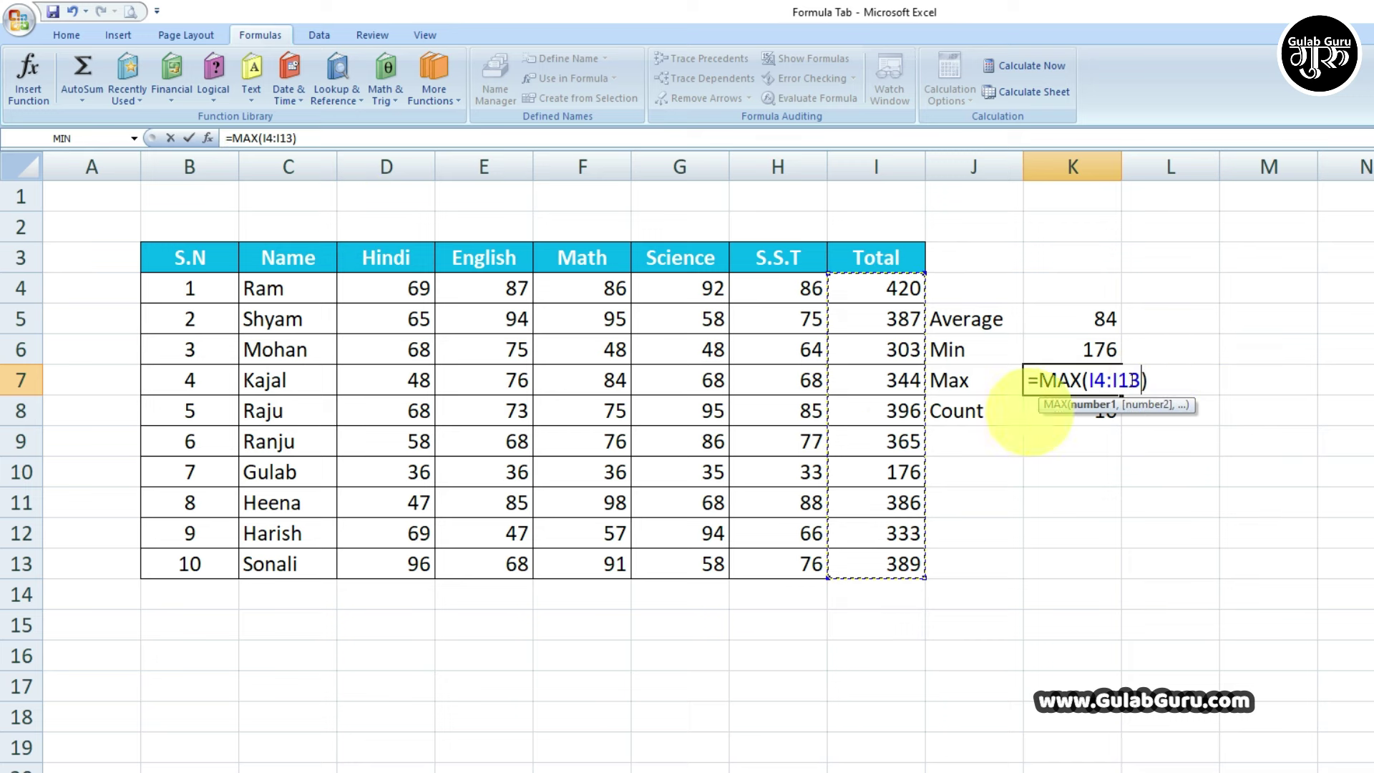
click(1145, 380)
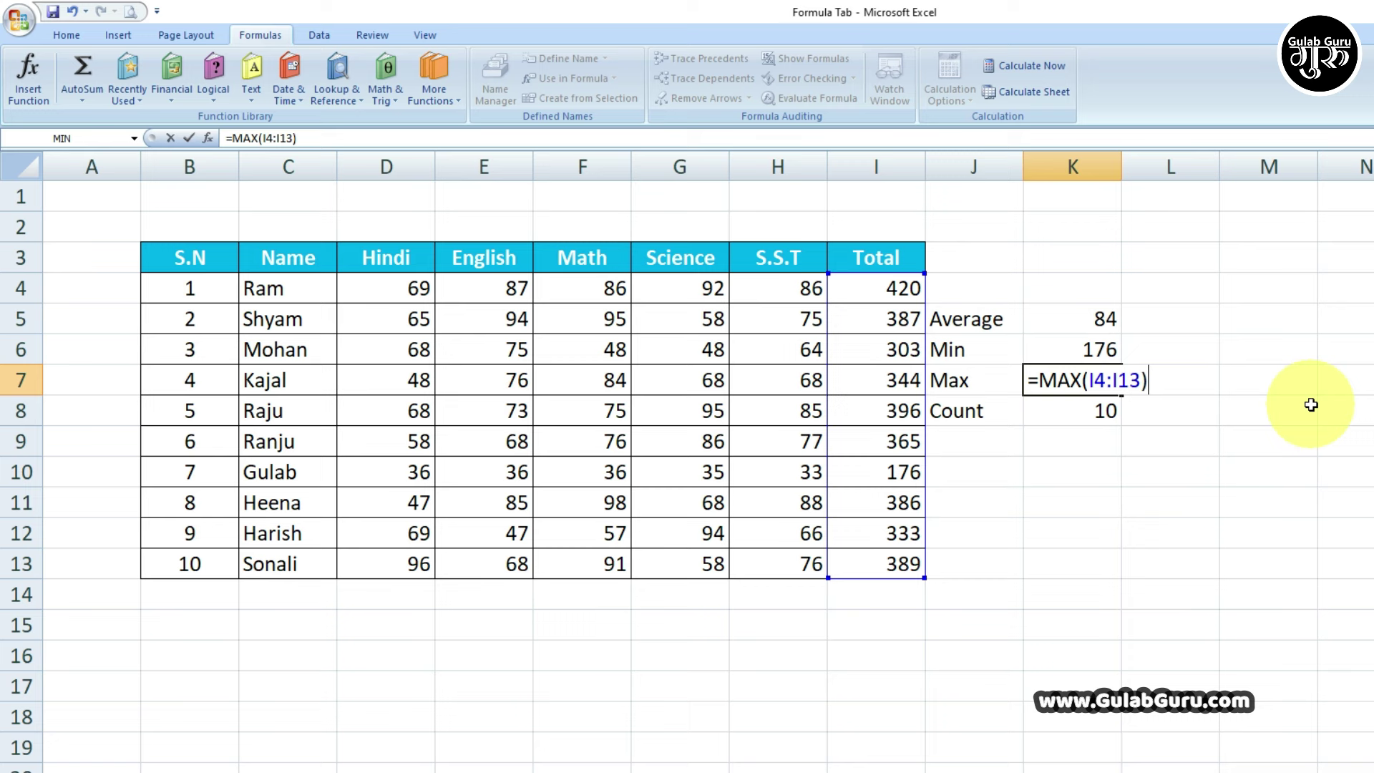
key(Return)
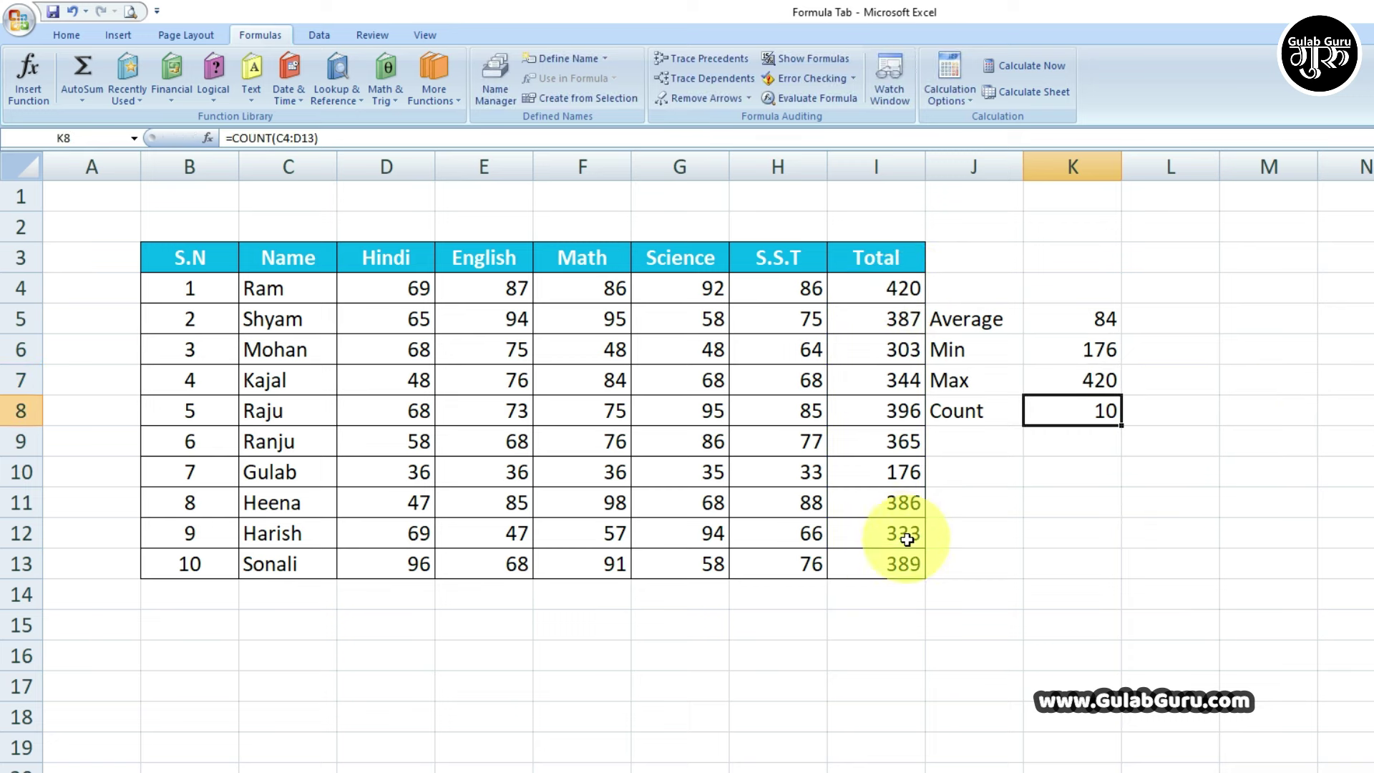
click(1050, 448)
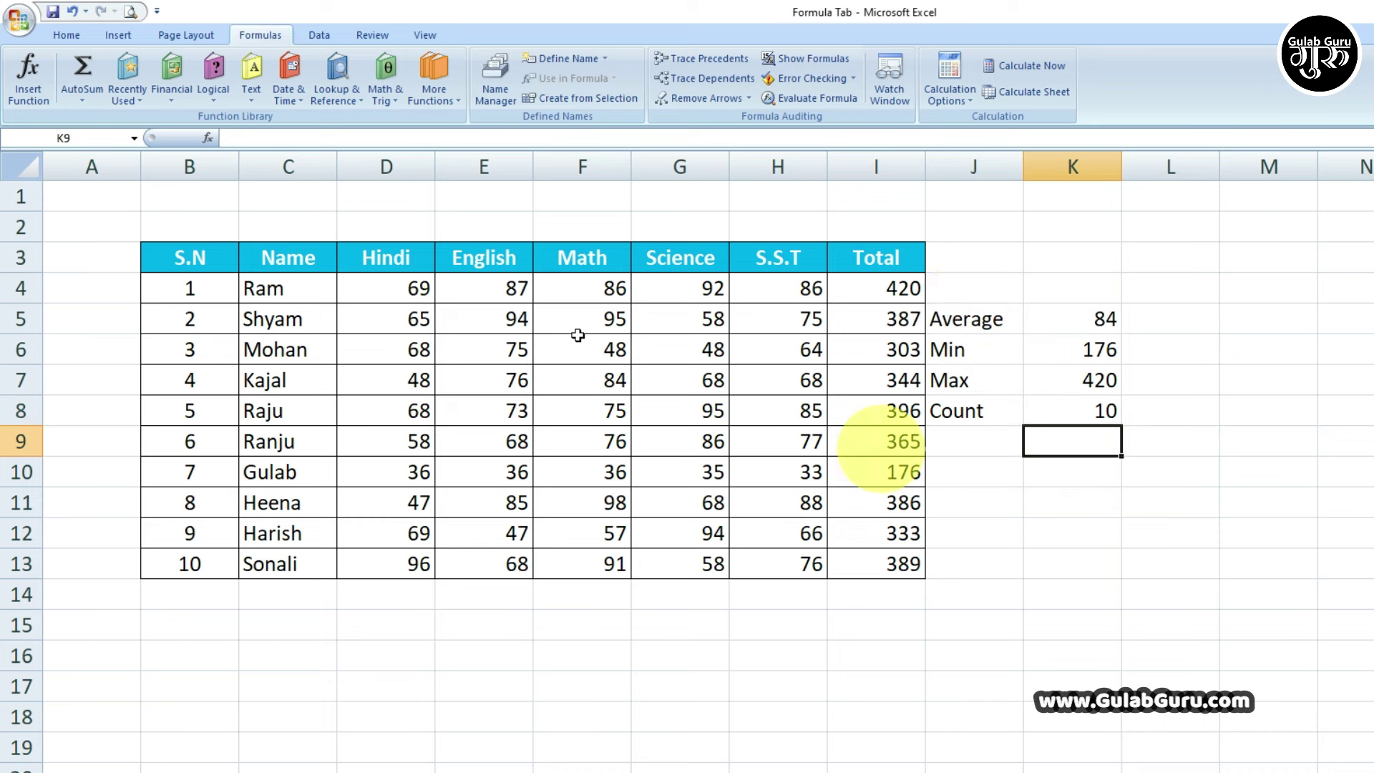
click(79, 102)
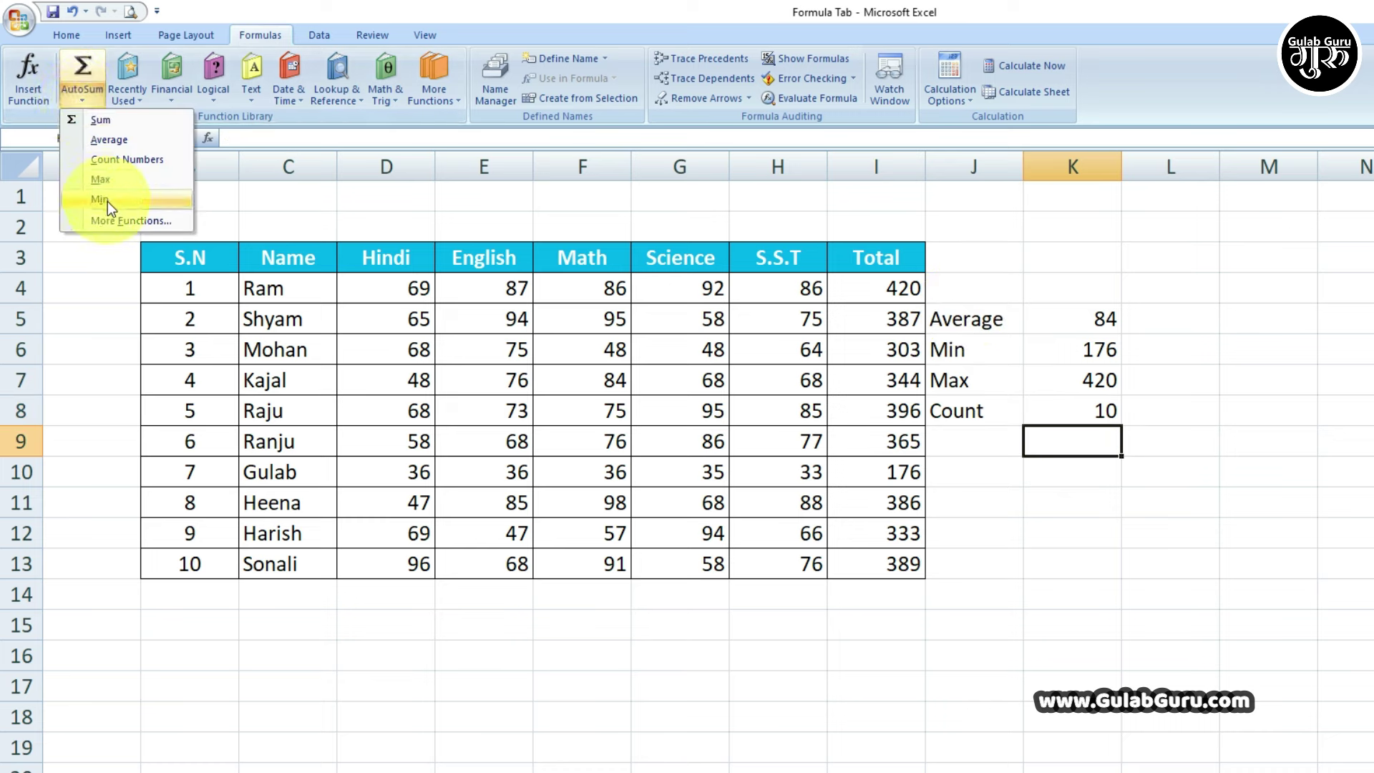
click(358, 136)
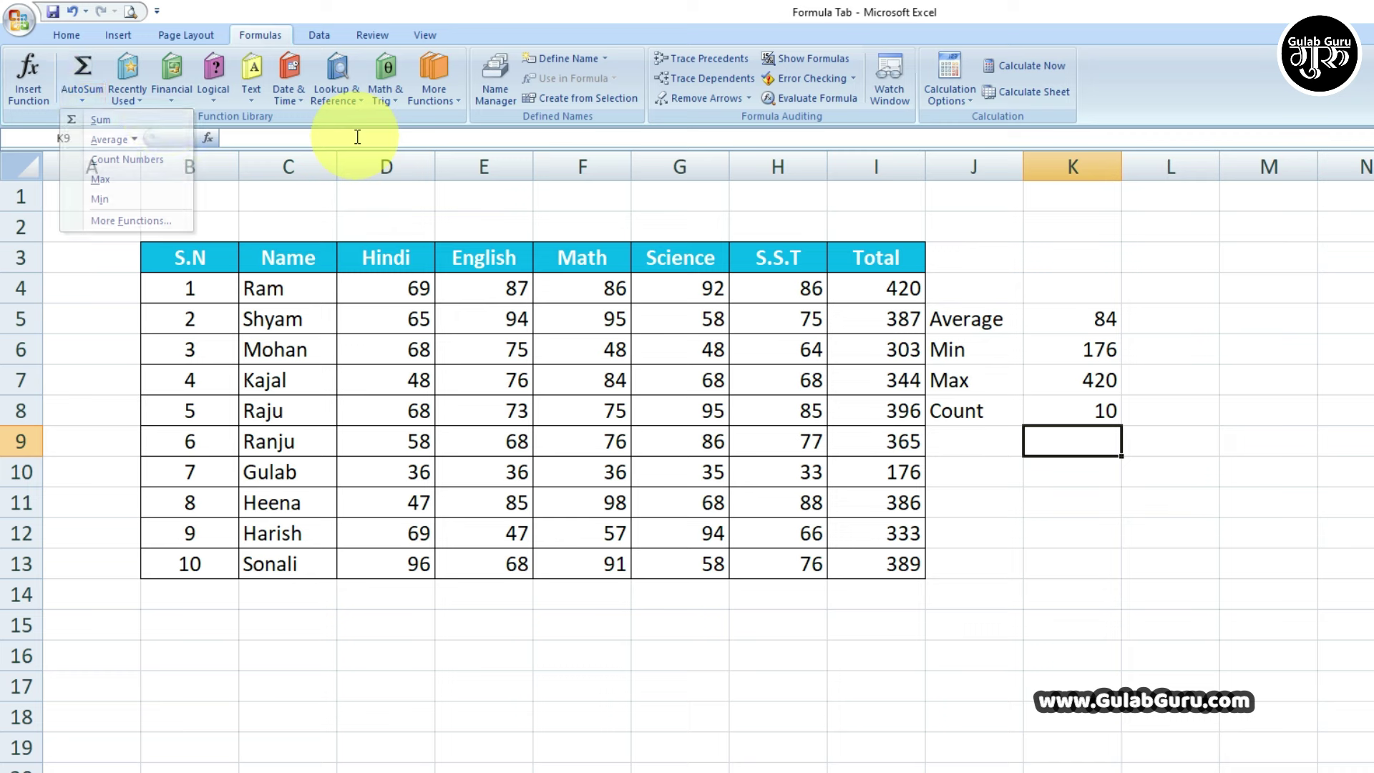
click(141, 100)
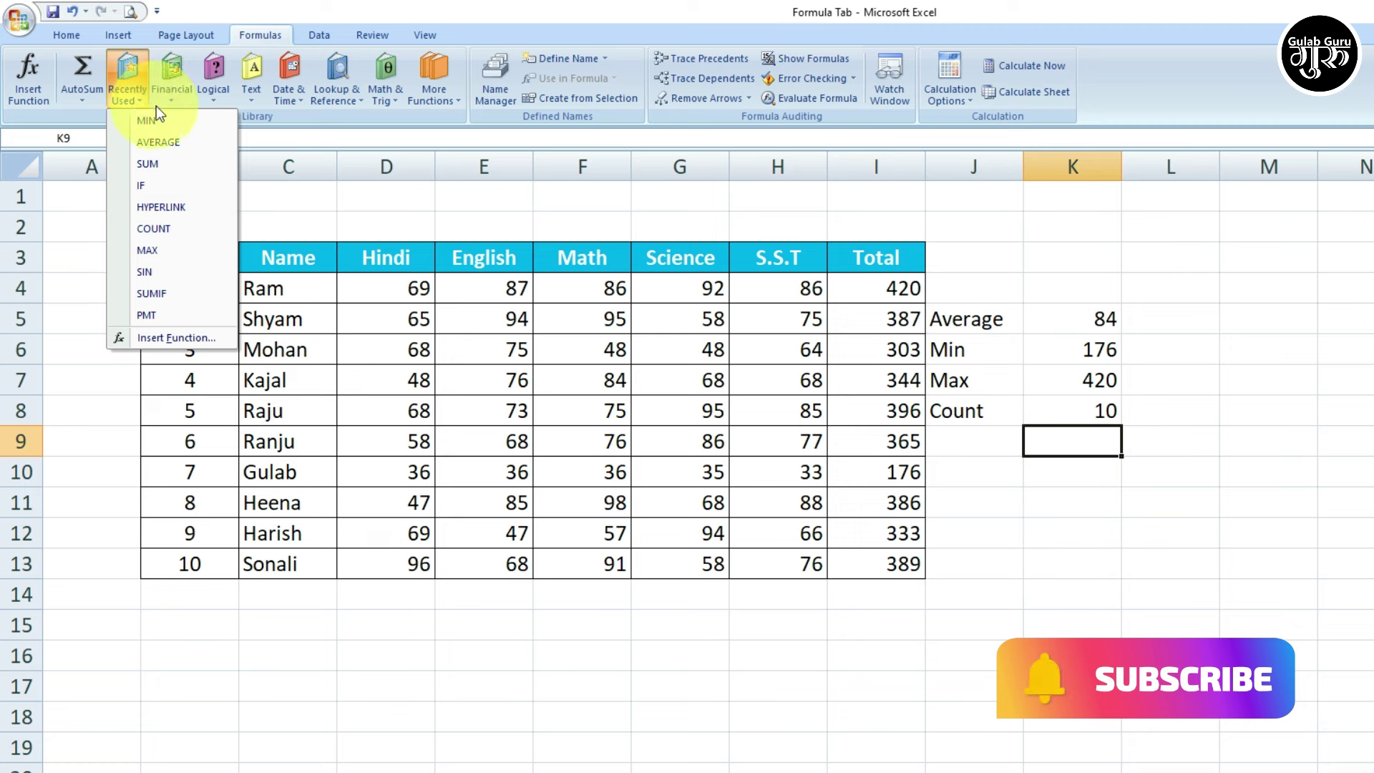
click(1071, 517)
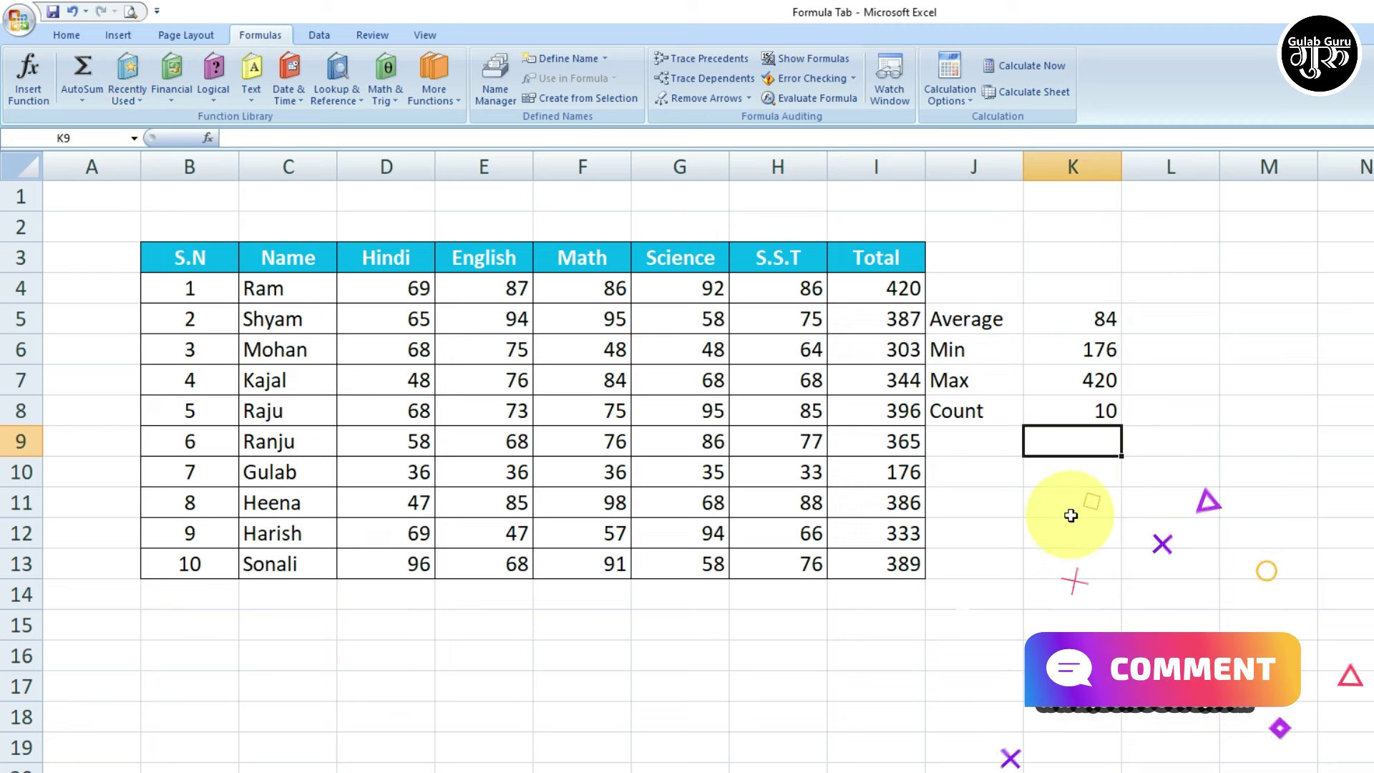
- Scroll through the Financial functions list on the Formulas tab
click(173, 102)
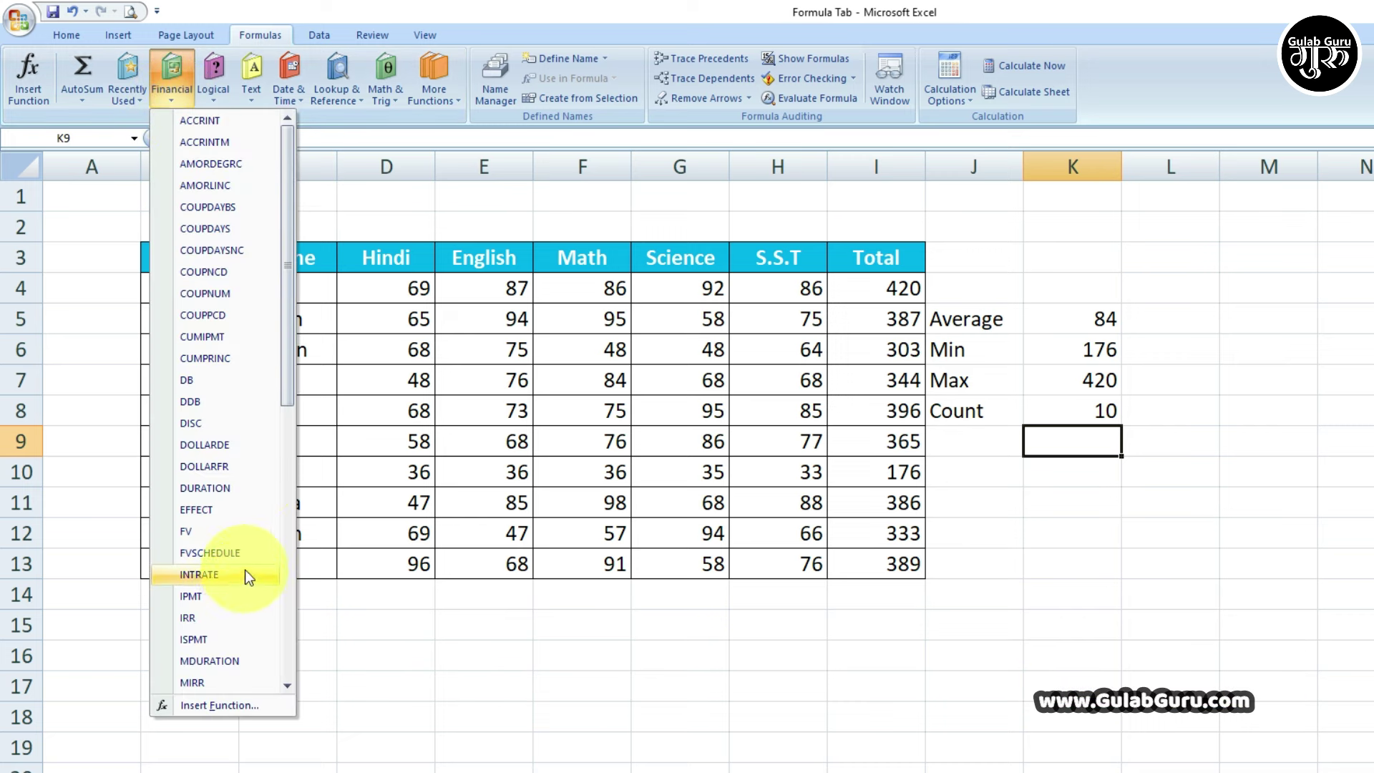
scroll(244, 569, down, 1)
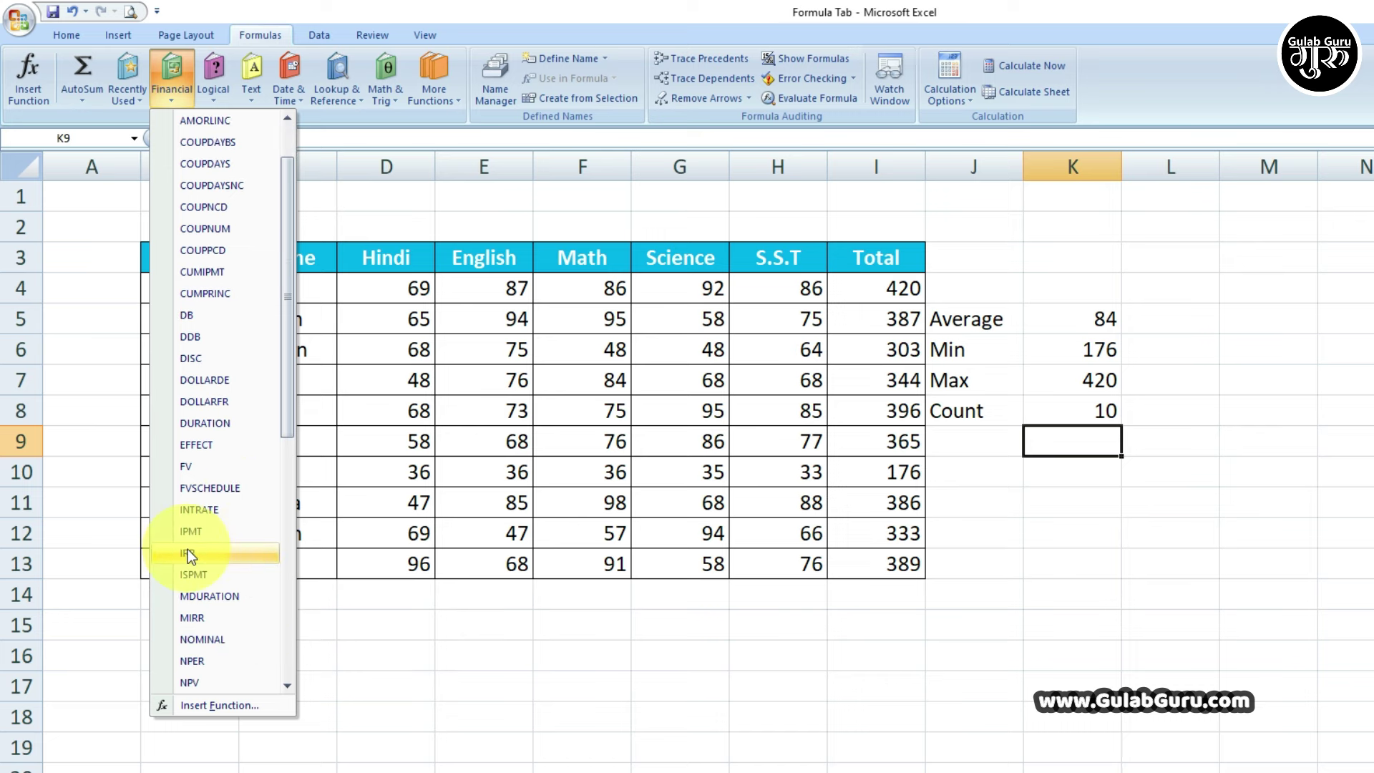
scroll(209, 505, down, 2)
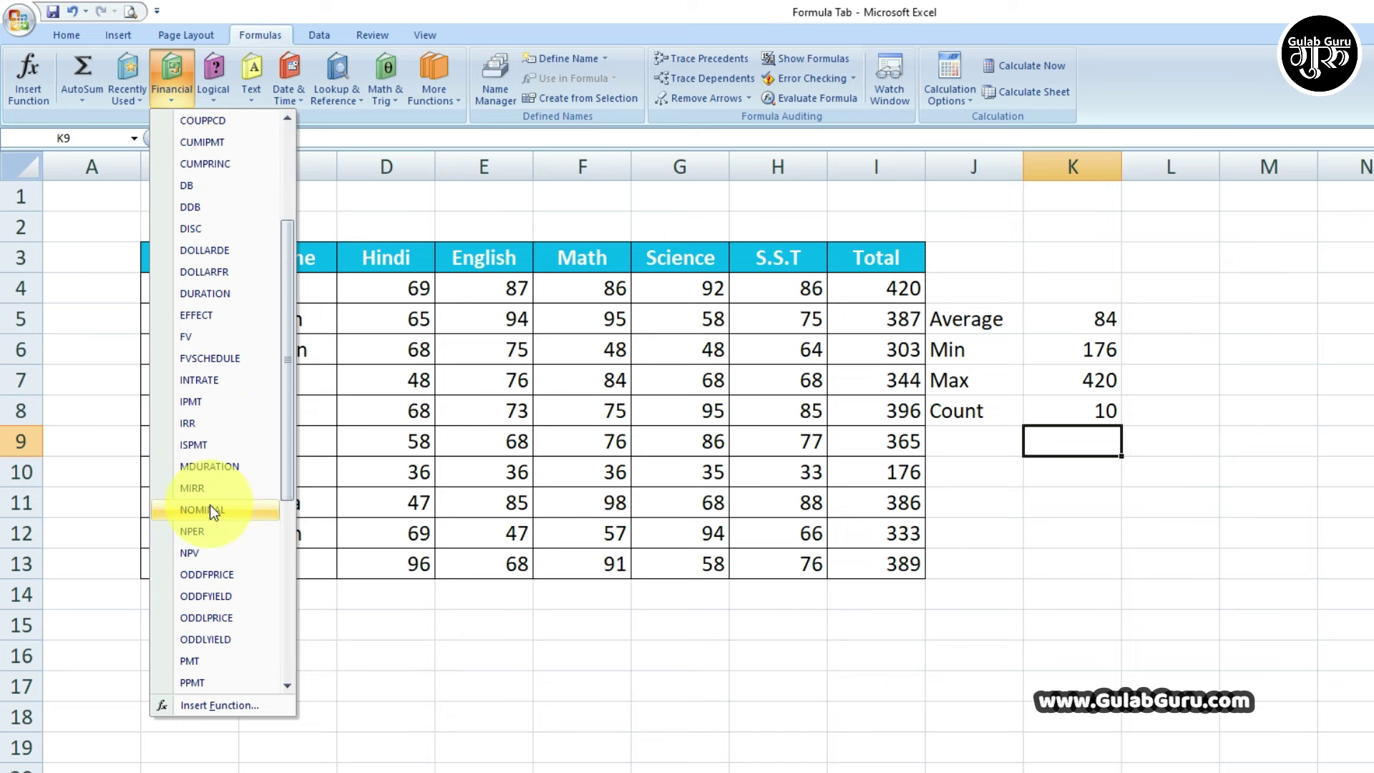
scroll(209, 505, down, 2)
scroll(209, 504, down, 2)
scroll(209, 504, down, 2)
scroll(209, 505, up, 5)
scroll(209, 505, up, 3)
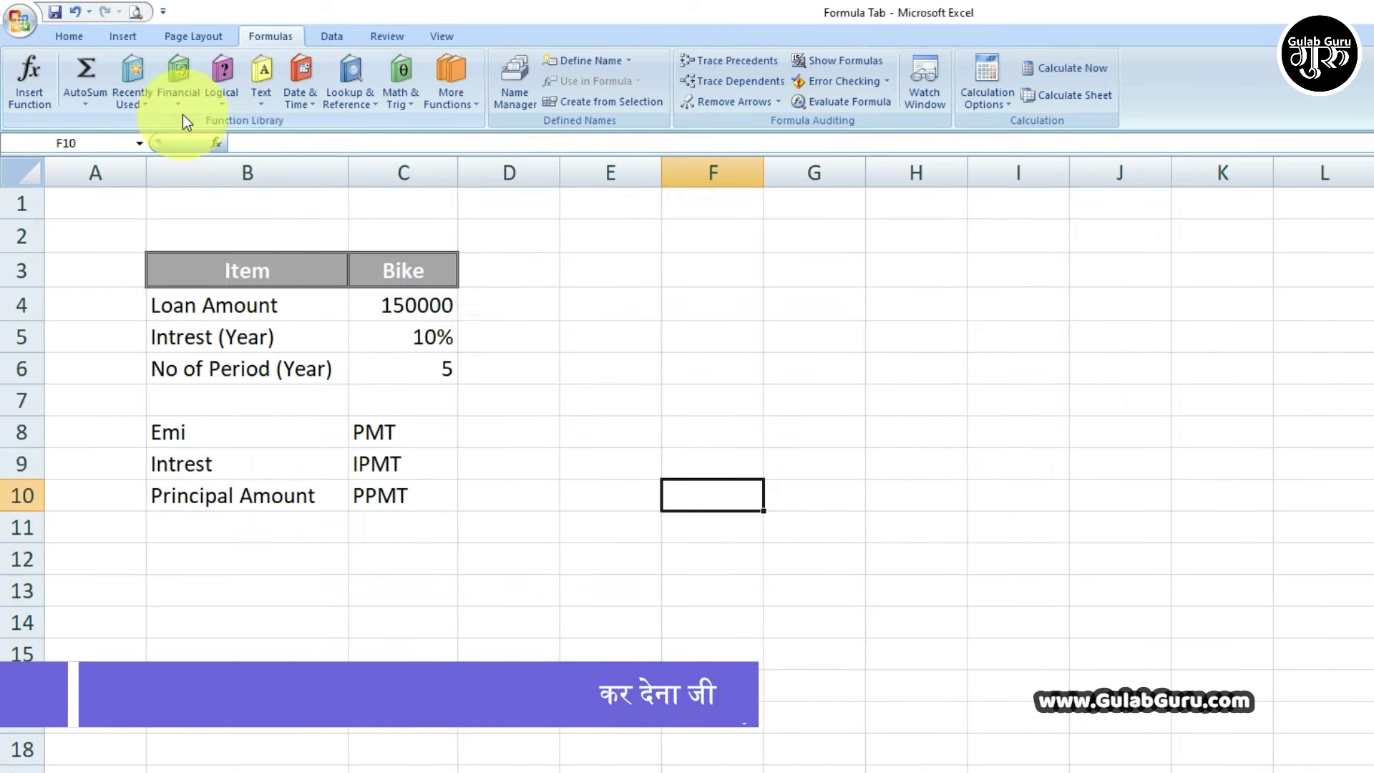
click(182, 110)
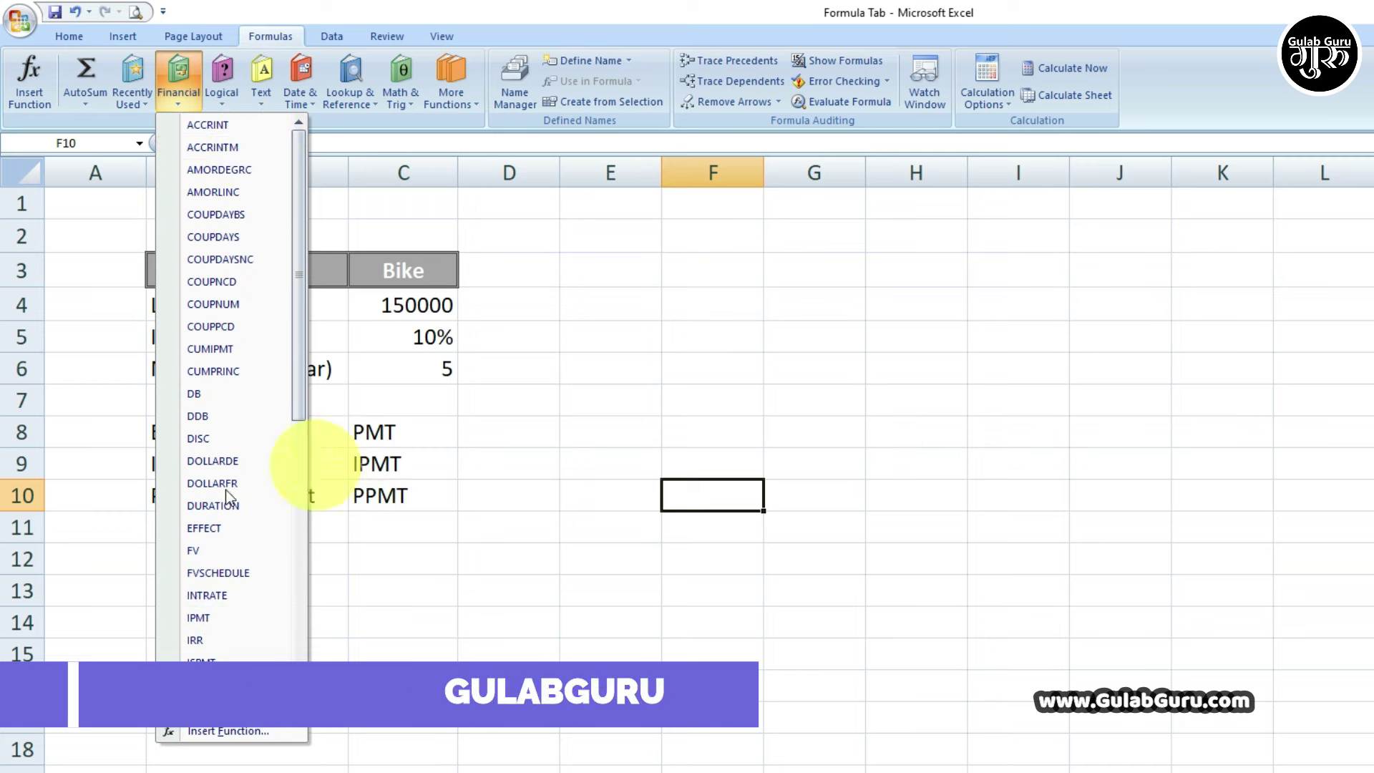
scroll(230, 585, down, 2)
scroll(231, 585, down, 1)
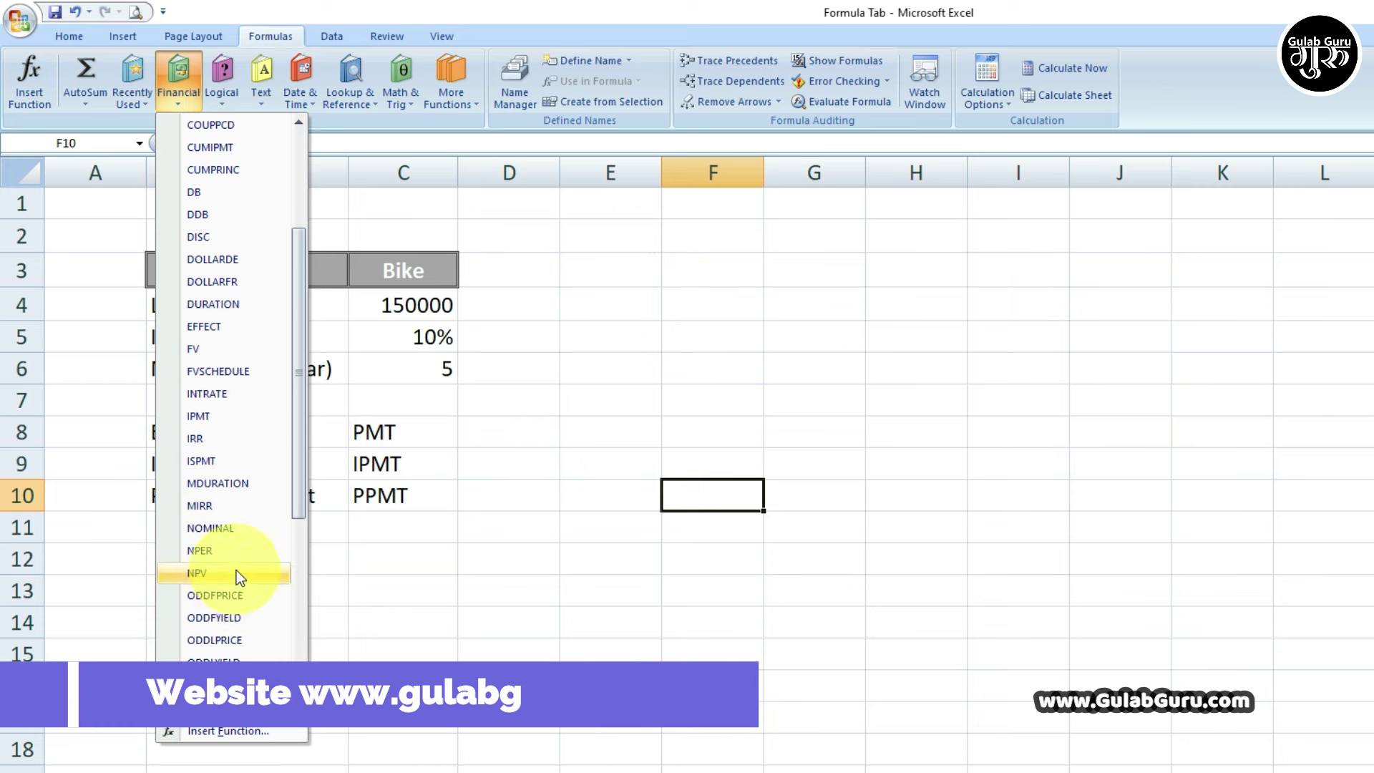
scroll(236, 569, up, 2)
click(485, 443)
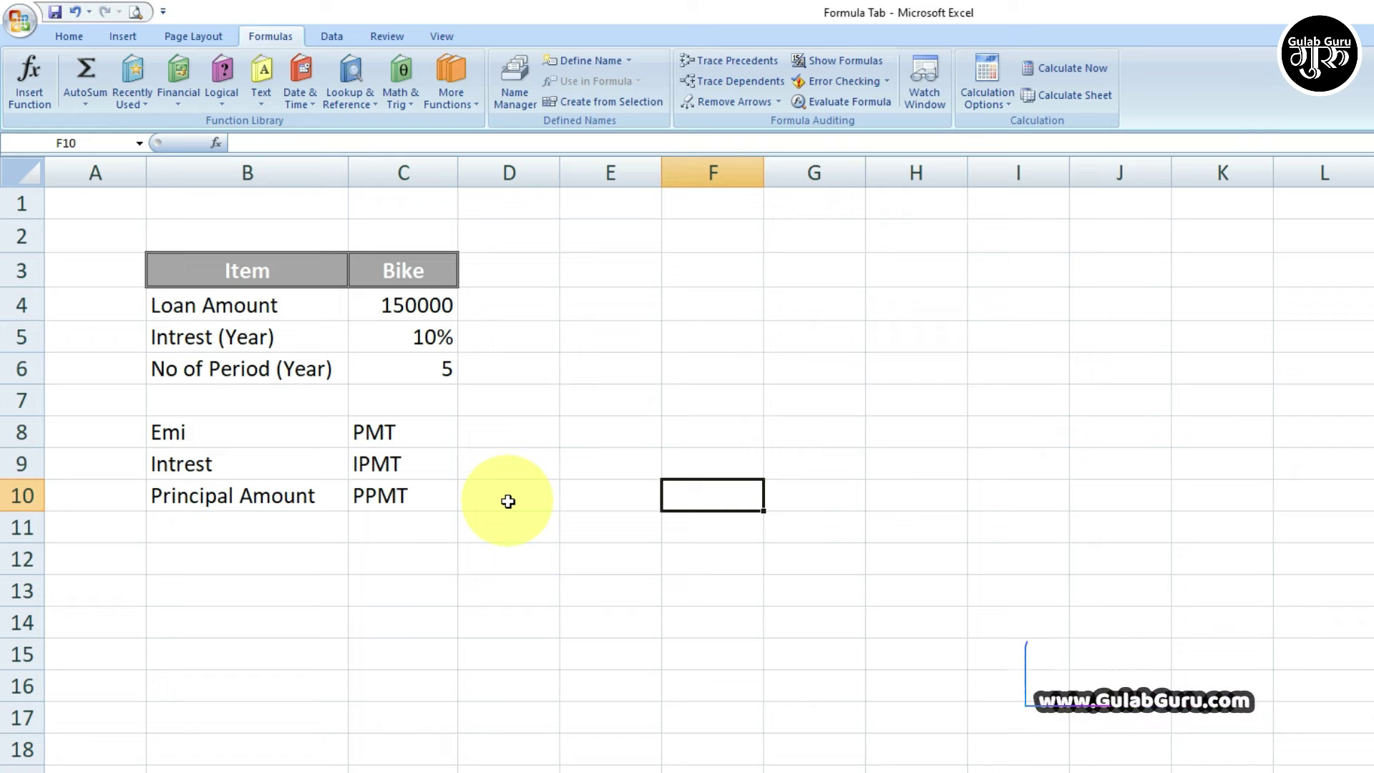
- Select D8 beside the Emi label and bring up the Financial functions list
click(494, 429)
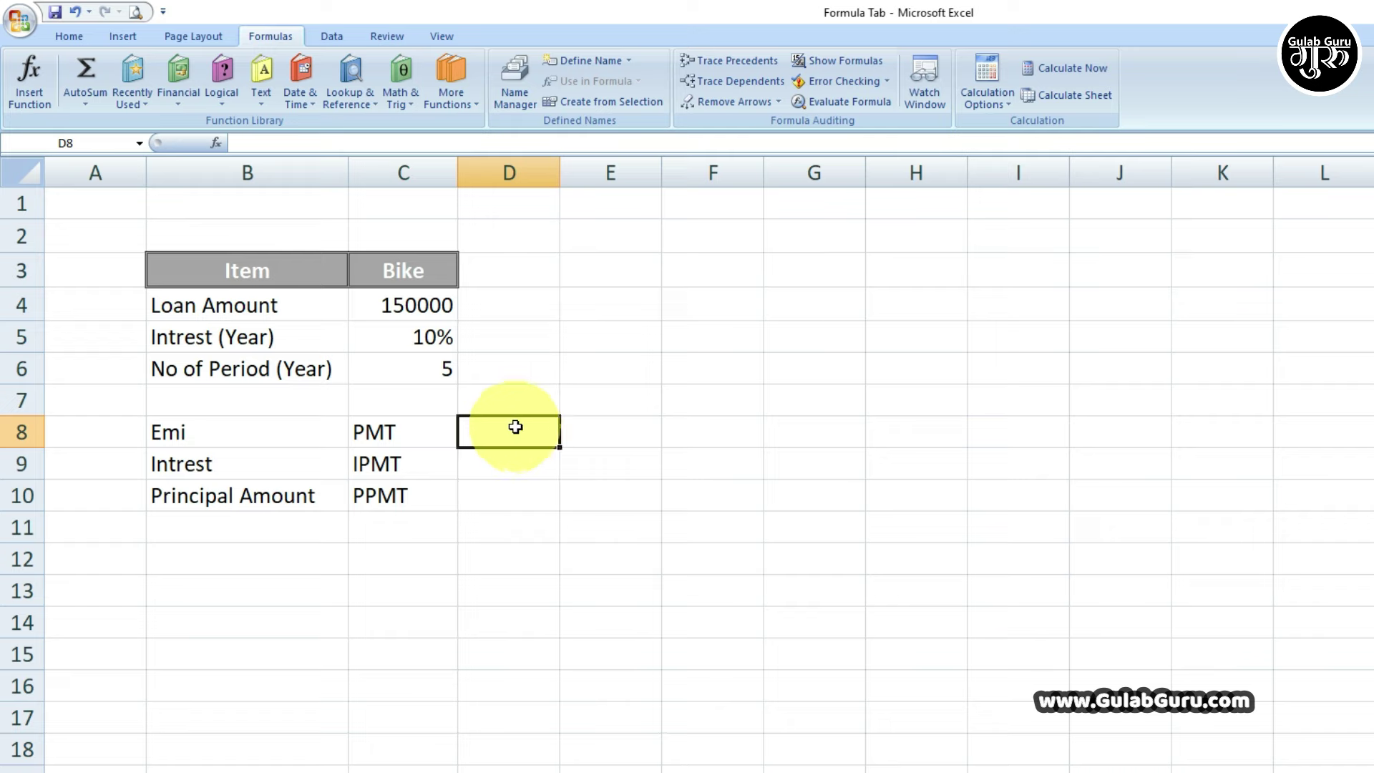
click(181, 104)
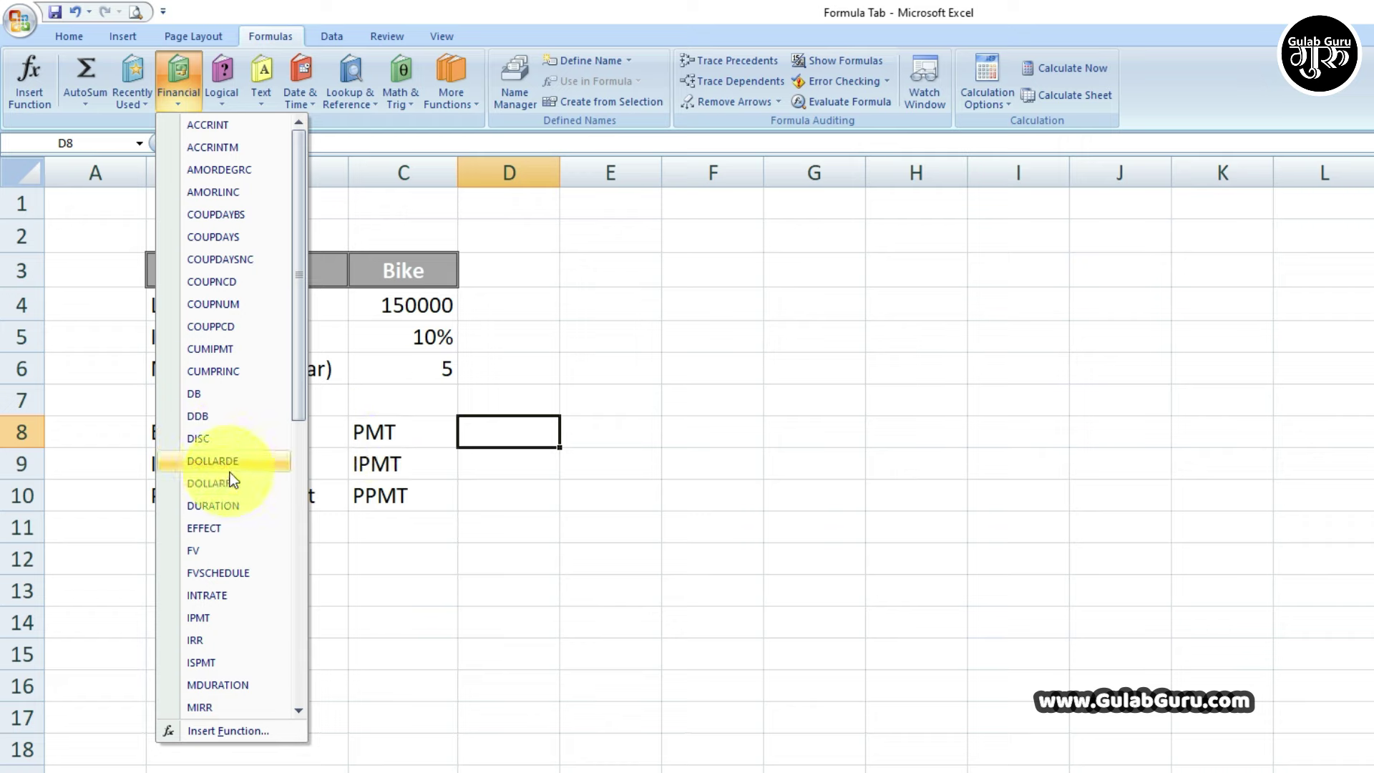
- Insert PMT in D8 with Rate C5/12, Nper C6*12 and Pv C4, giving ($3,187.06)
scroll(230, 473, down, 4)
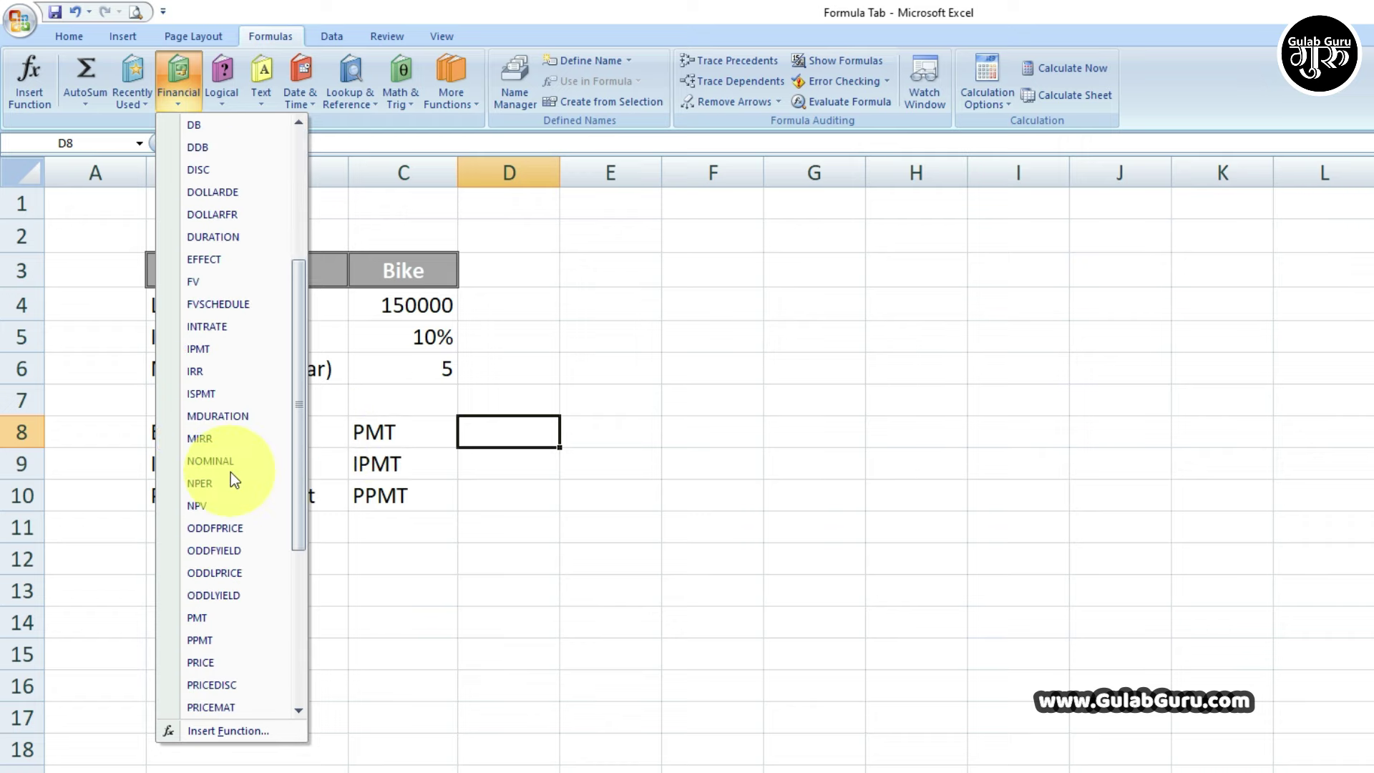
click(203, 618)
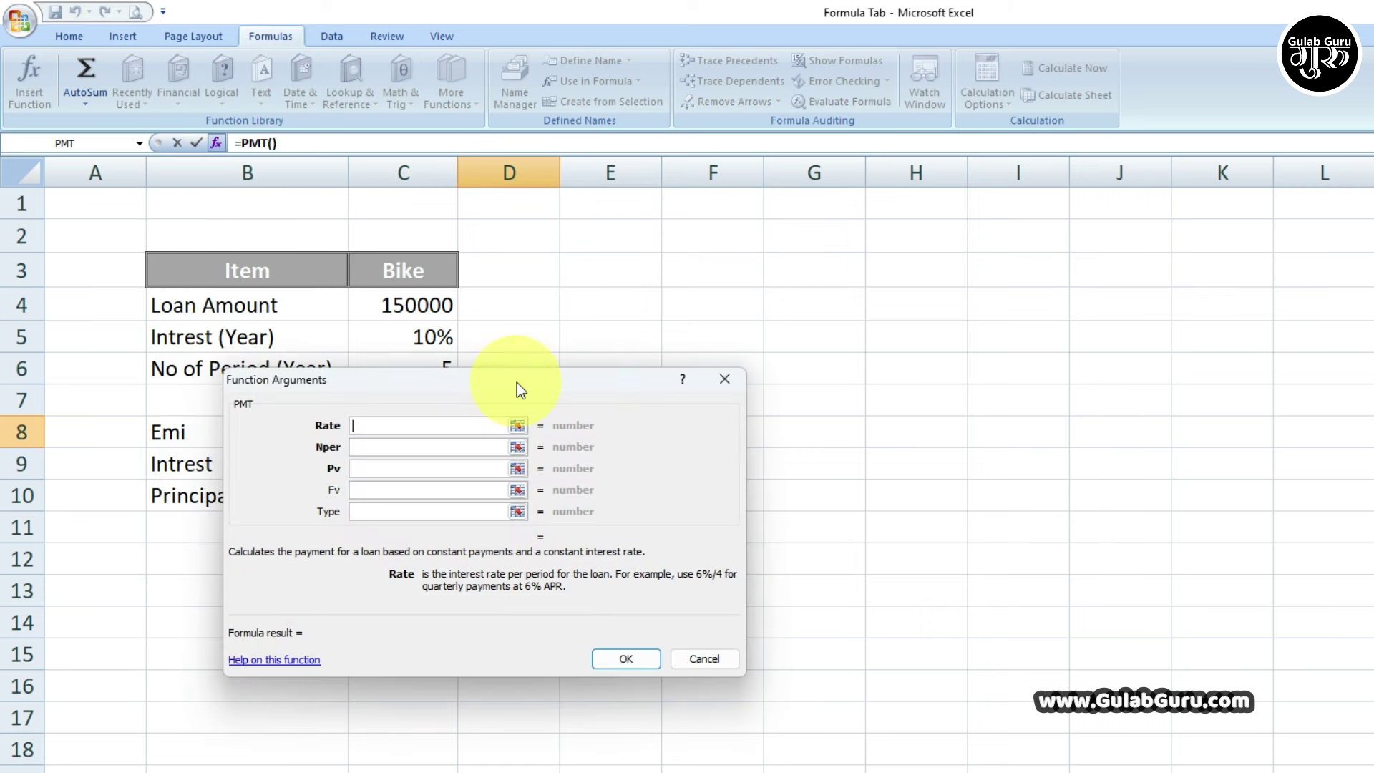
drag(518, 379, 1003, 338)
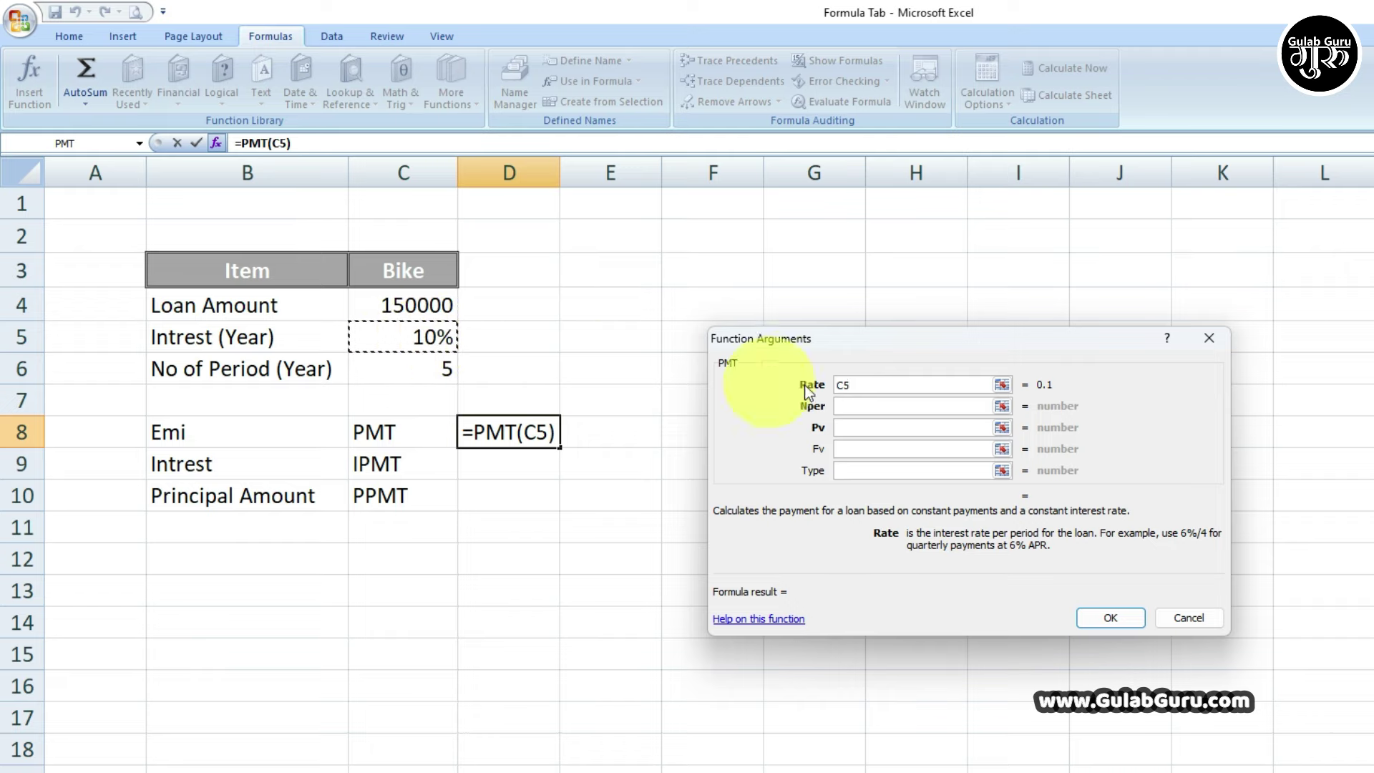
text(/12)
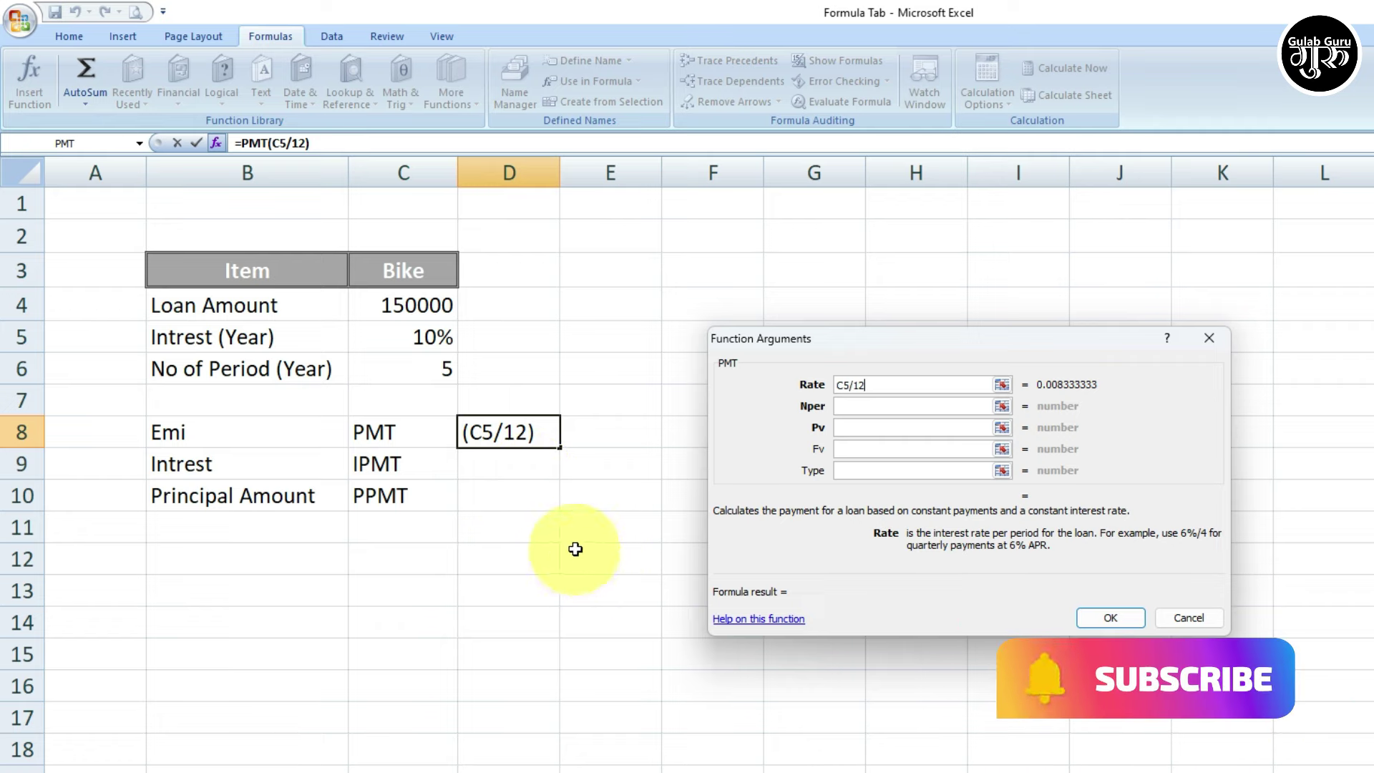
drag(953, 348, 900, 314)
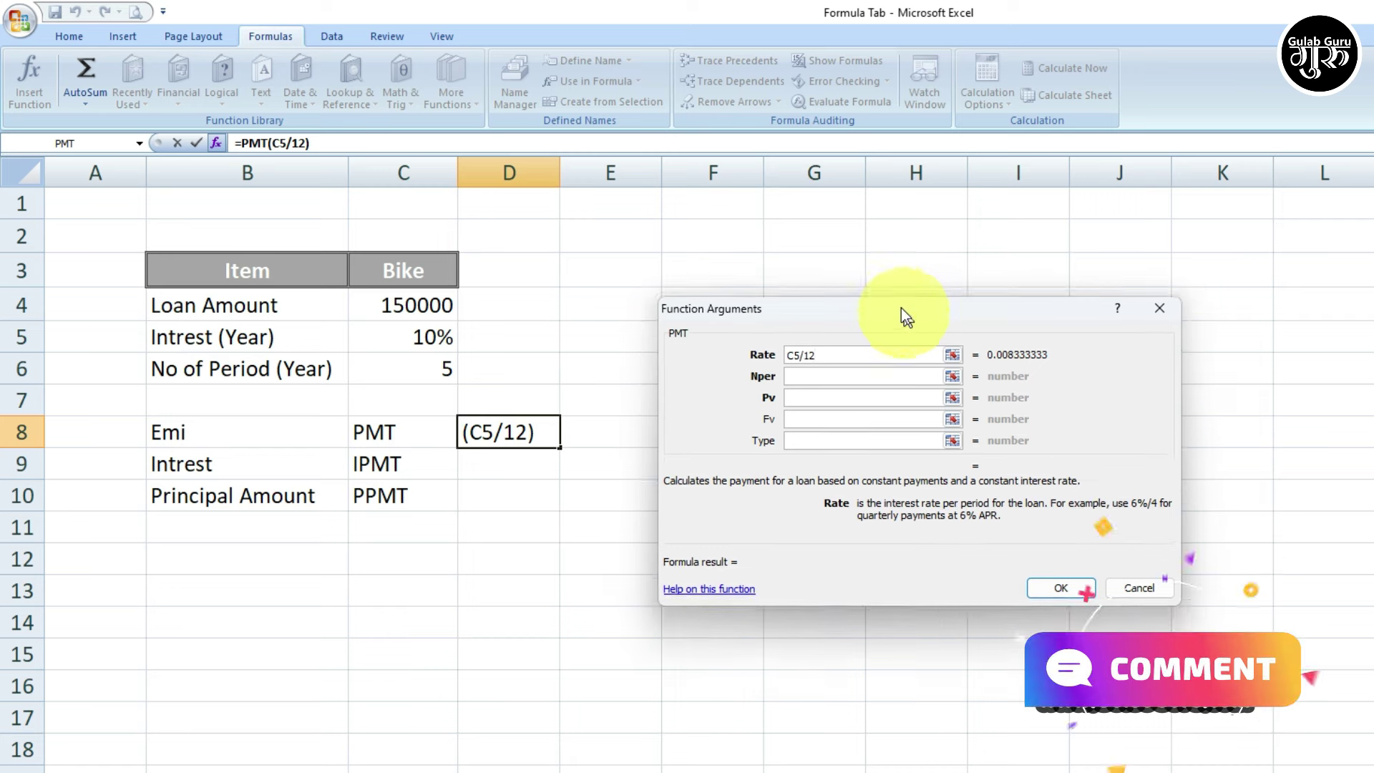
click(808, 372)
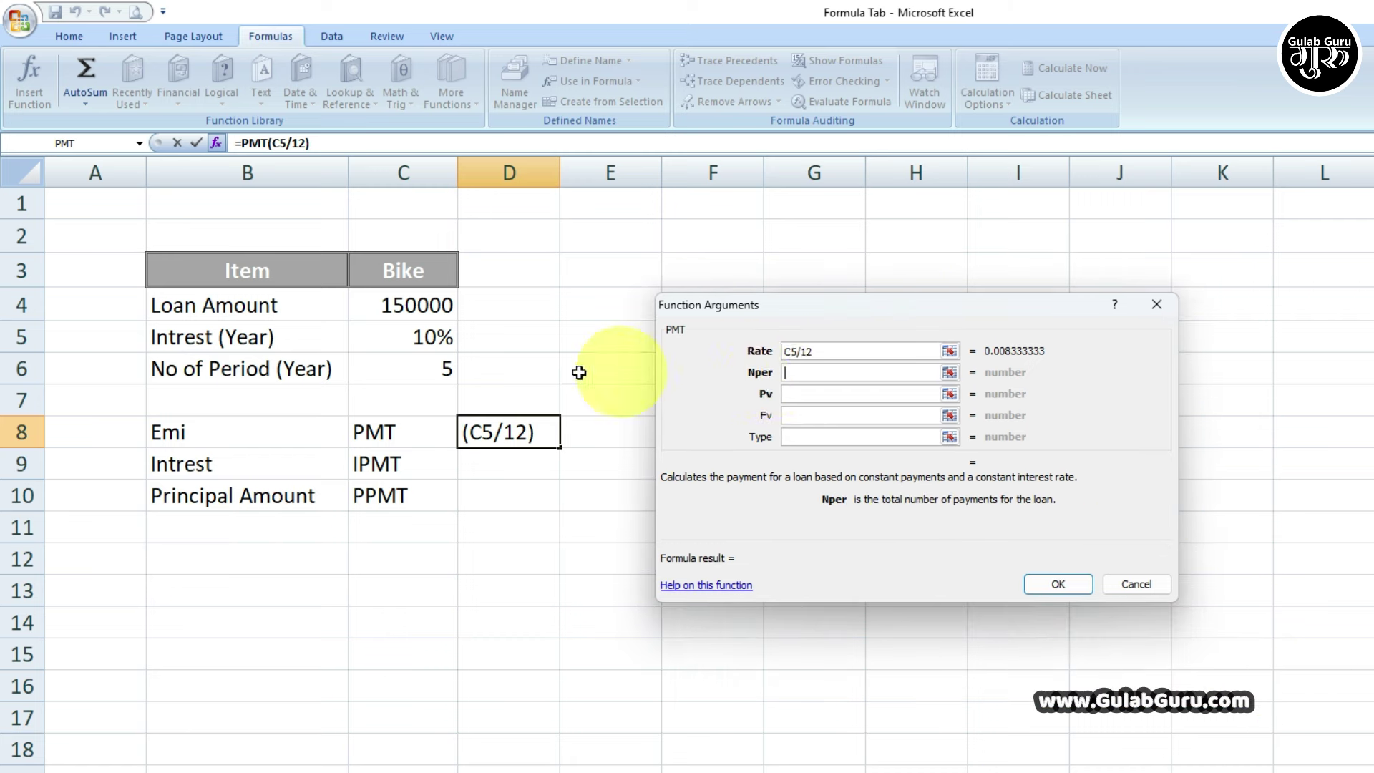
click(417, 372)
text(C6*12)
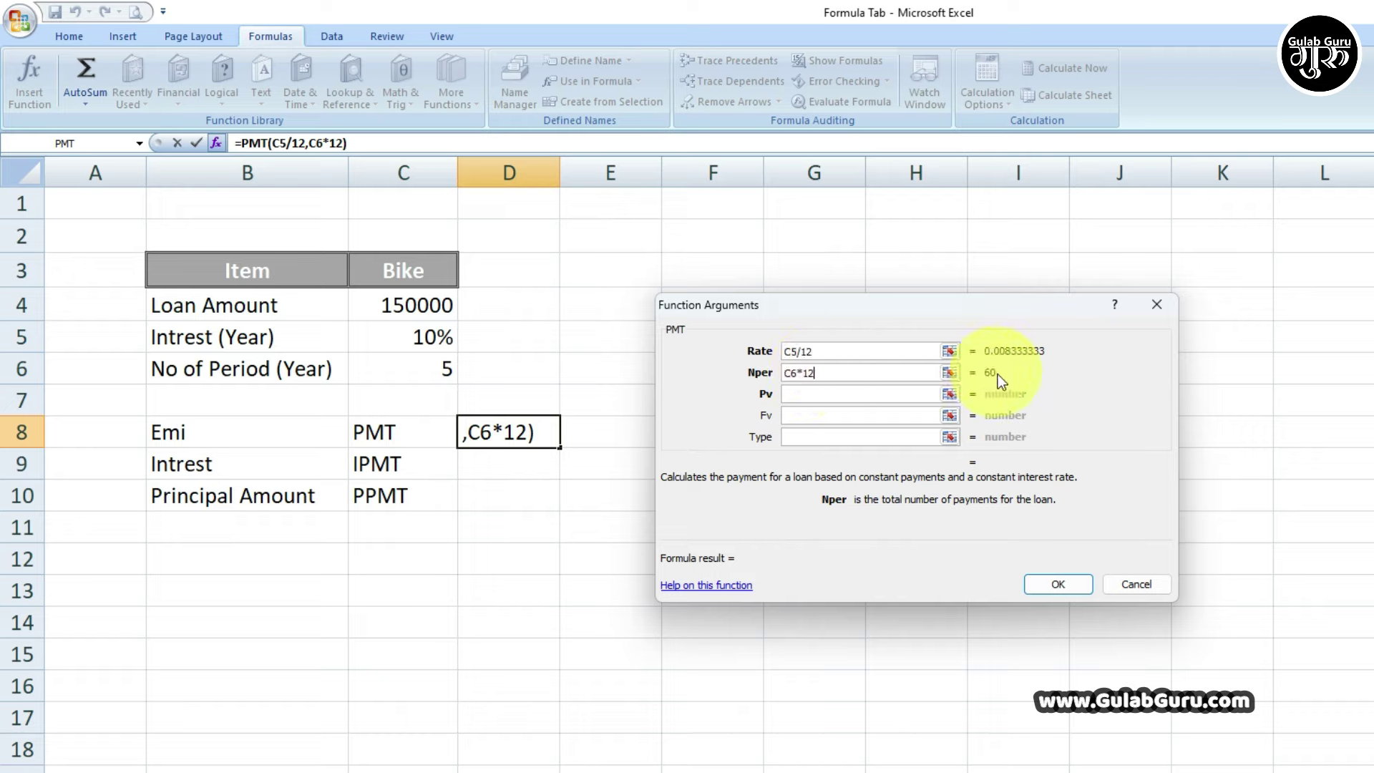
click(832, 392)
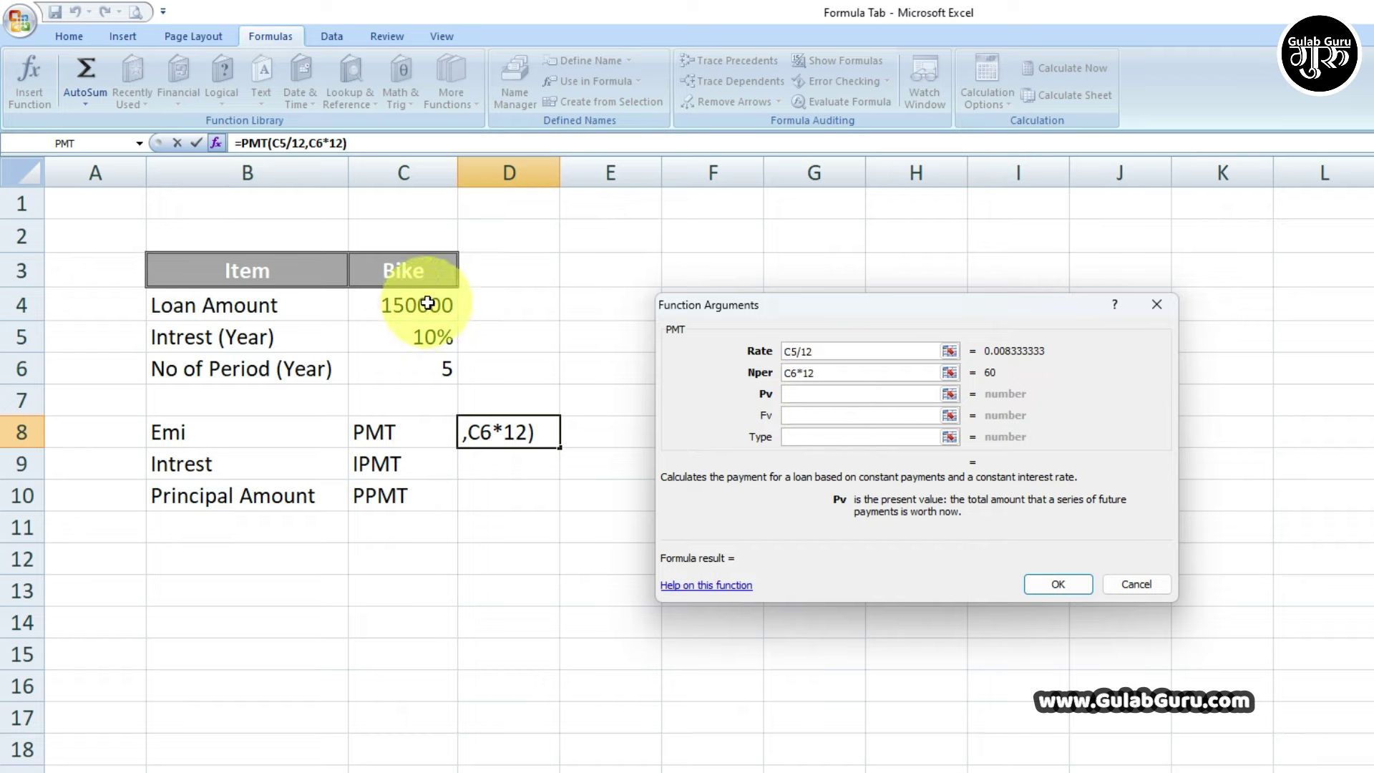
click(427, 304)
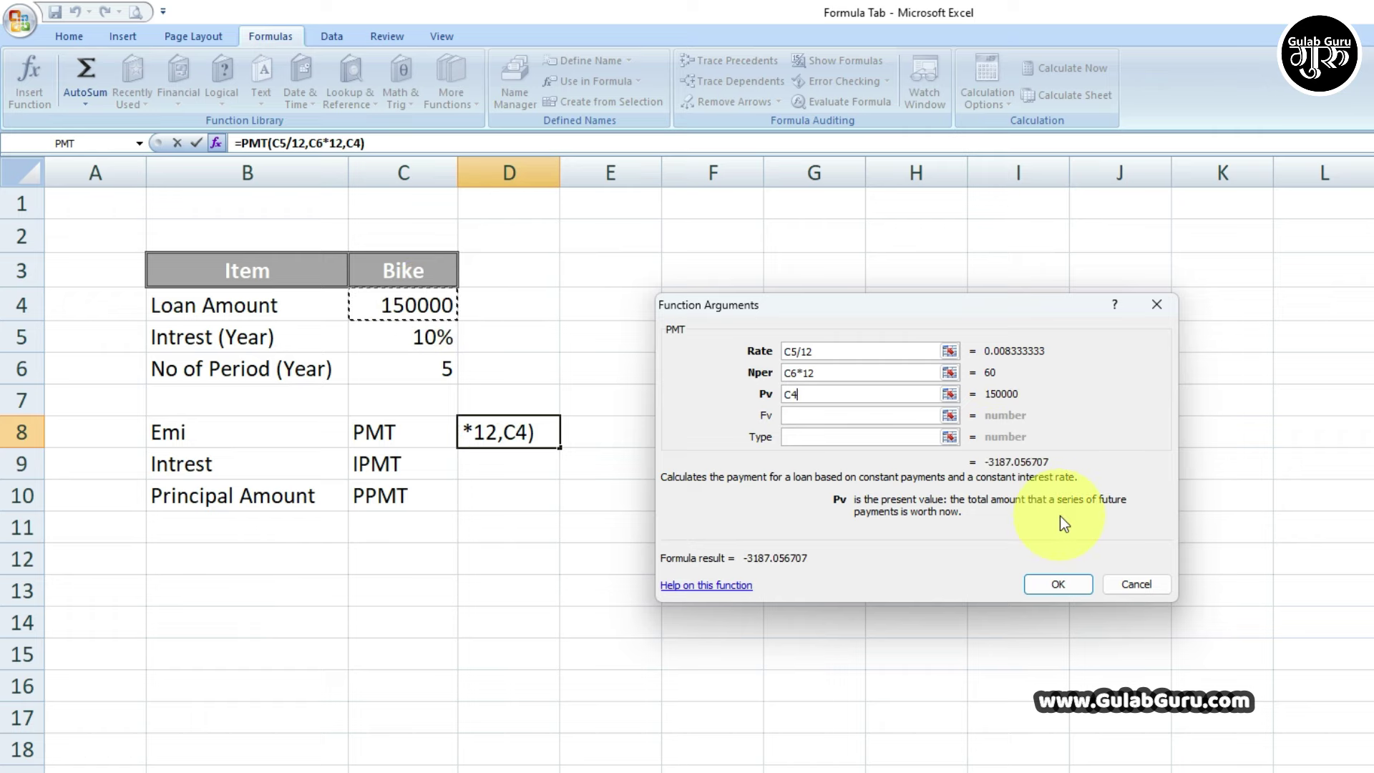
click(1055, 583)
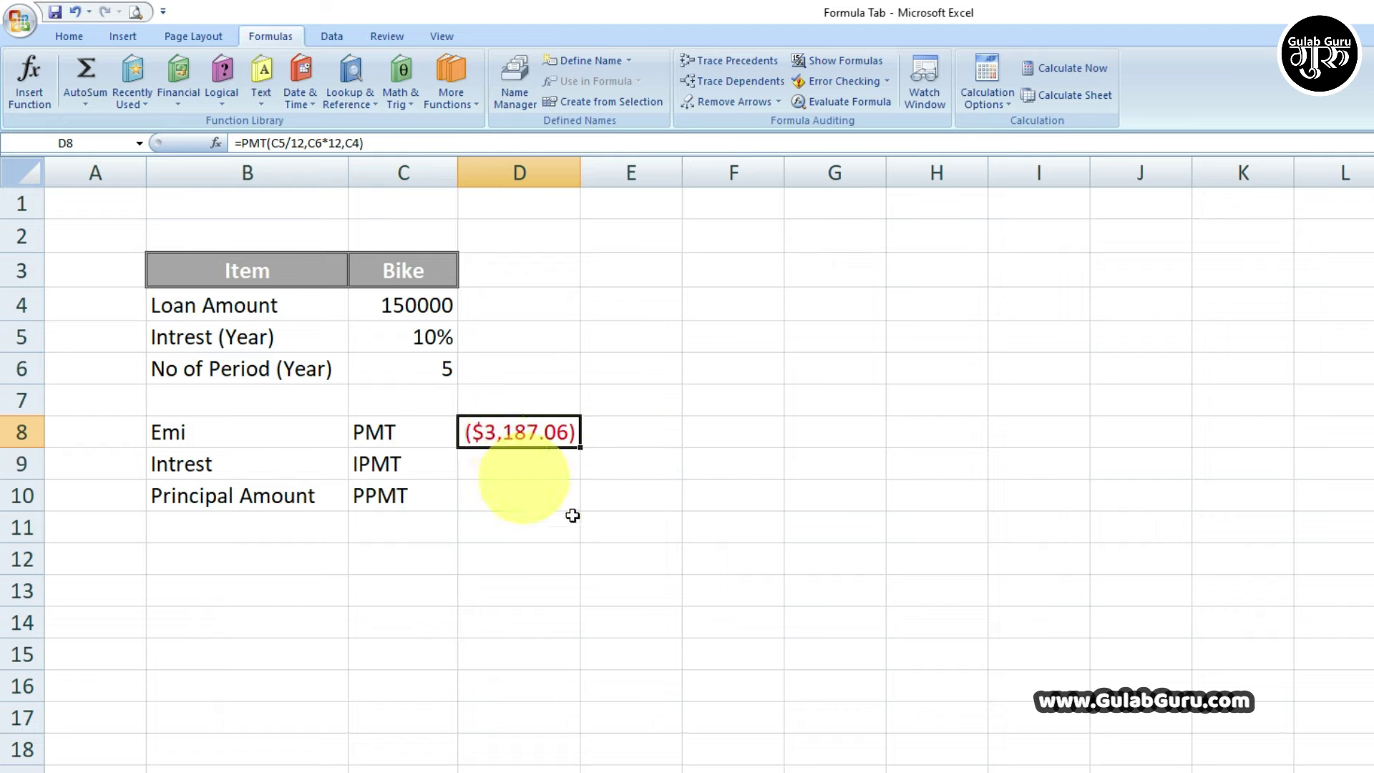
- Apply Comma Style to the EMI result in D8
click(598, 464)
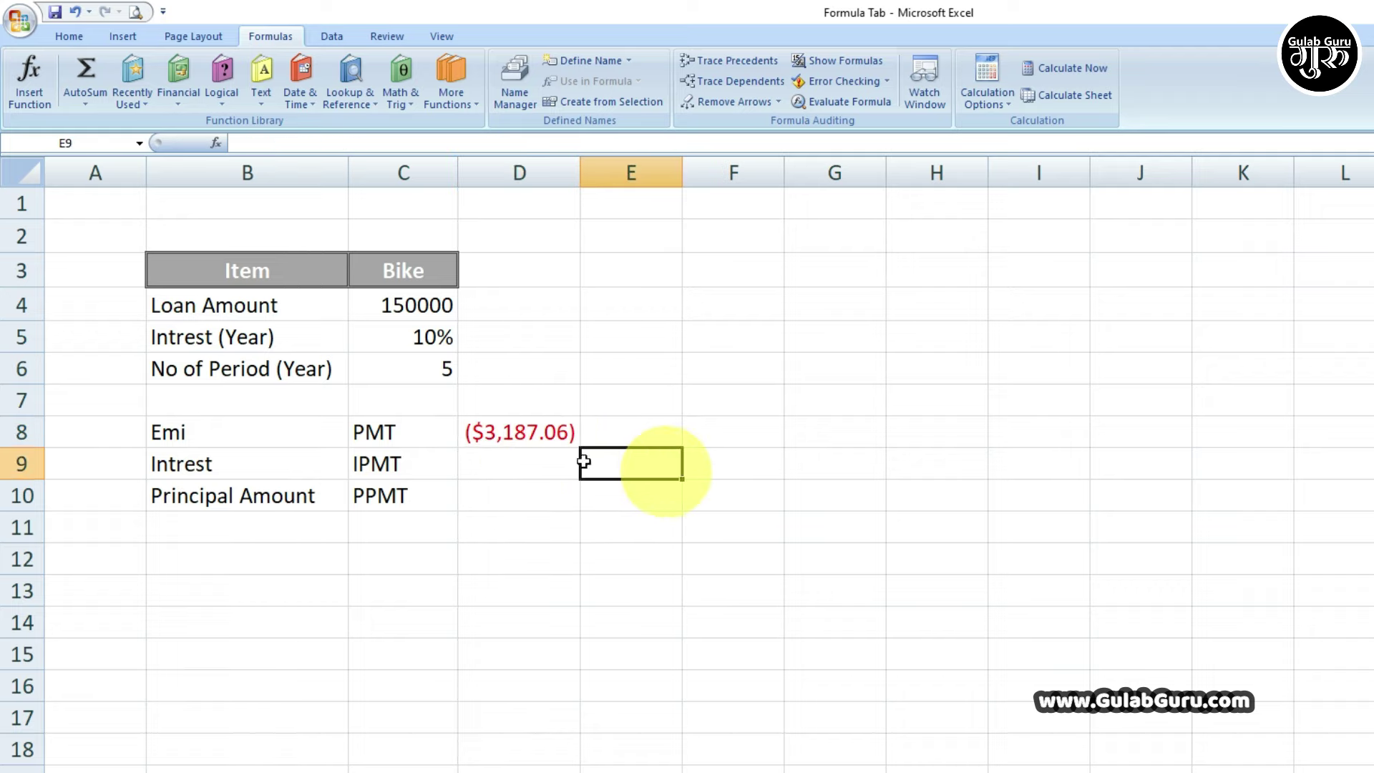
click(536, 433)
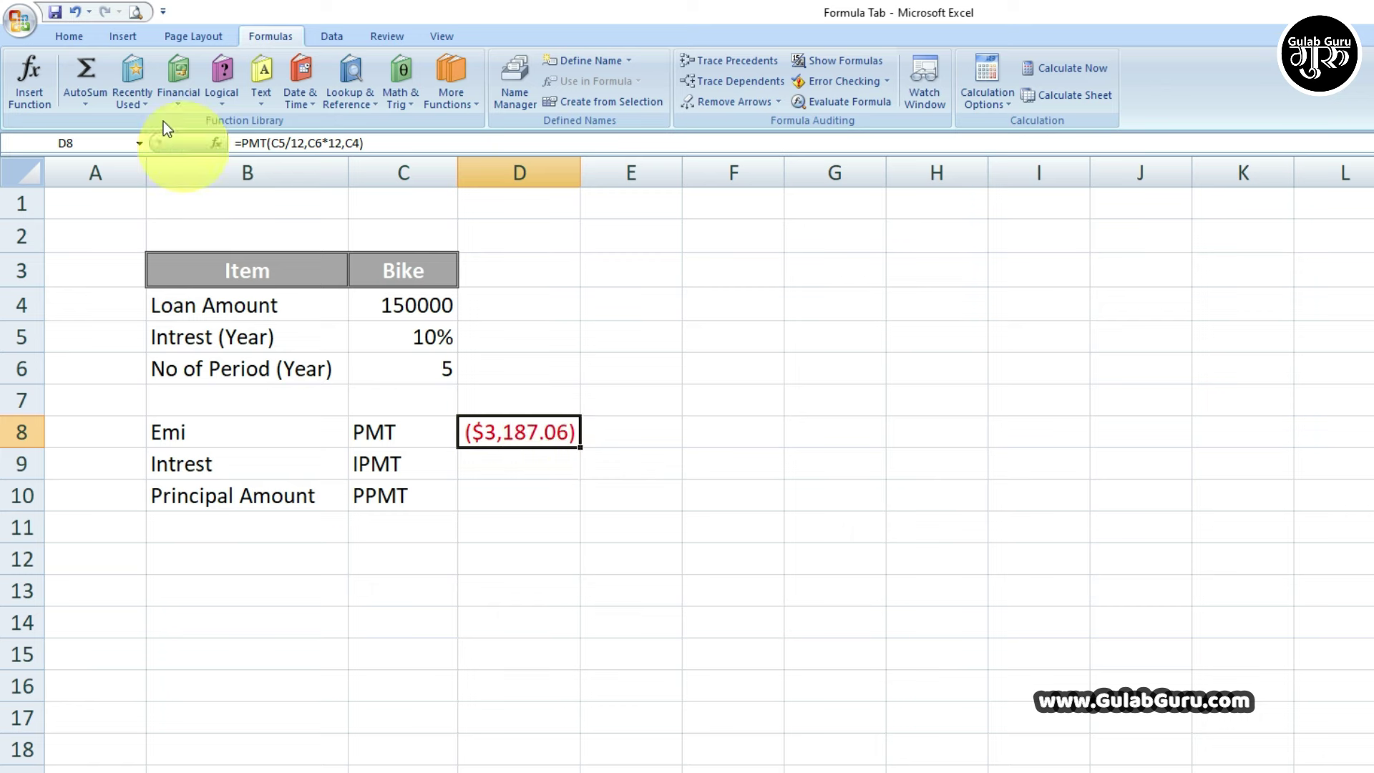
click(71, 37)
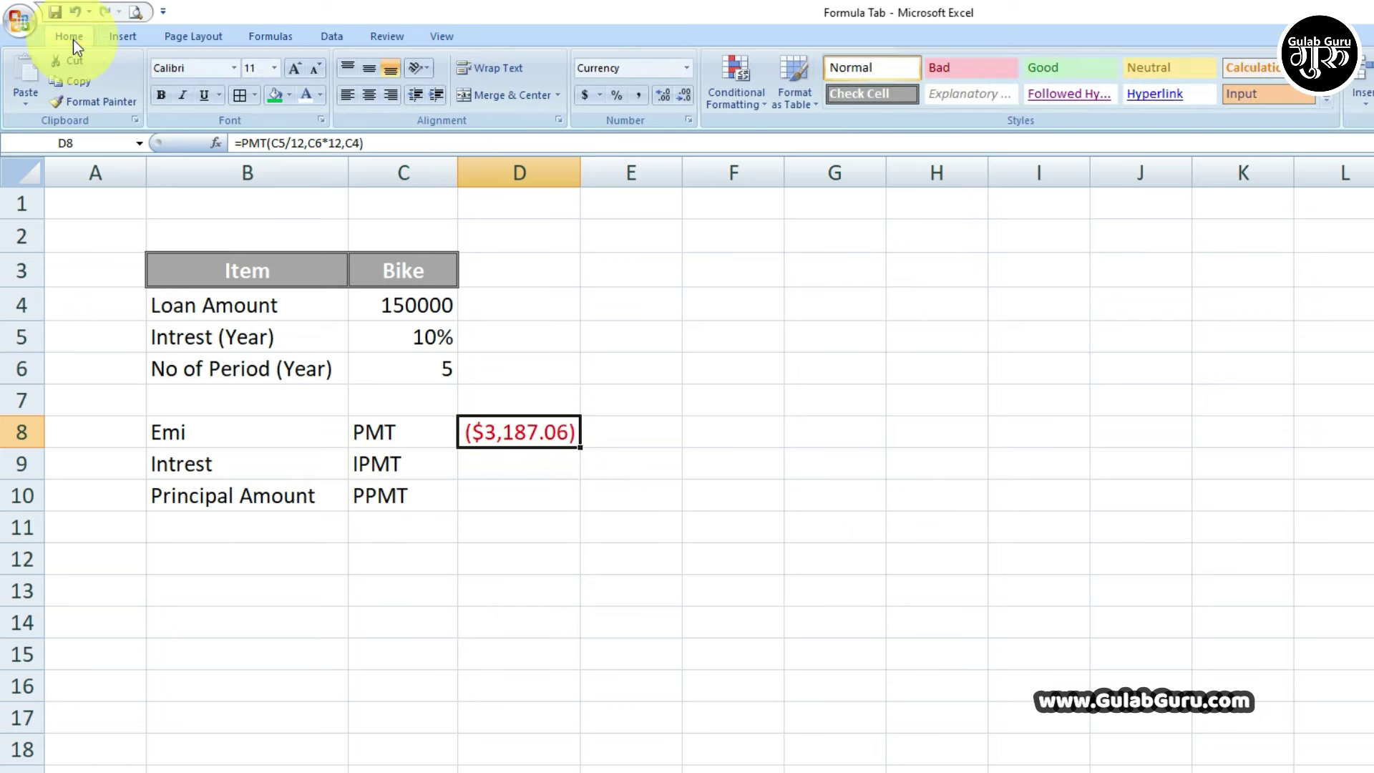
click(639, 95)
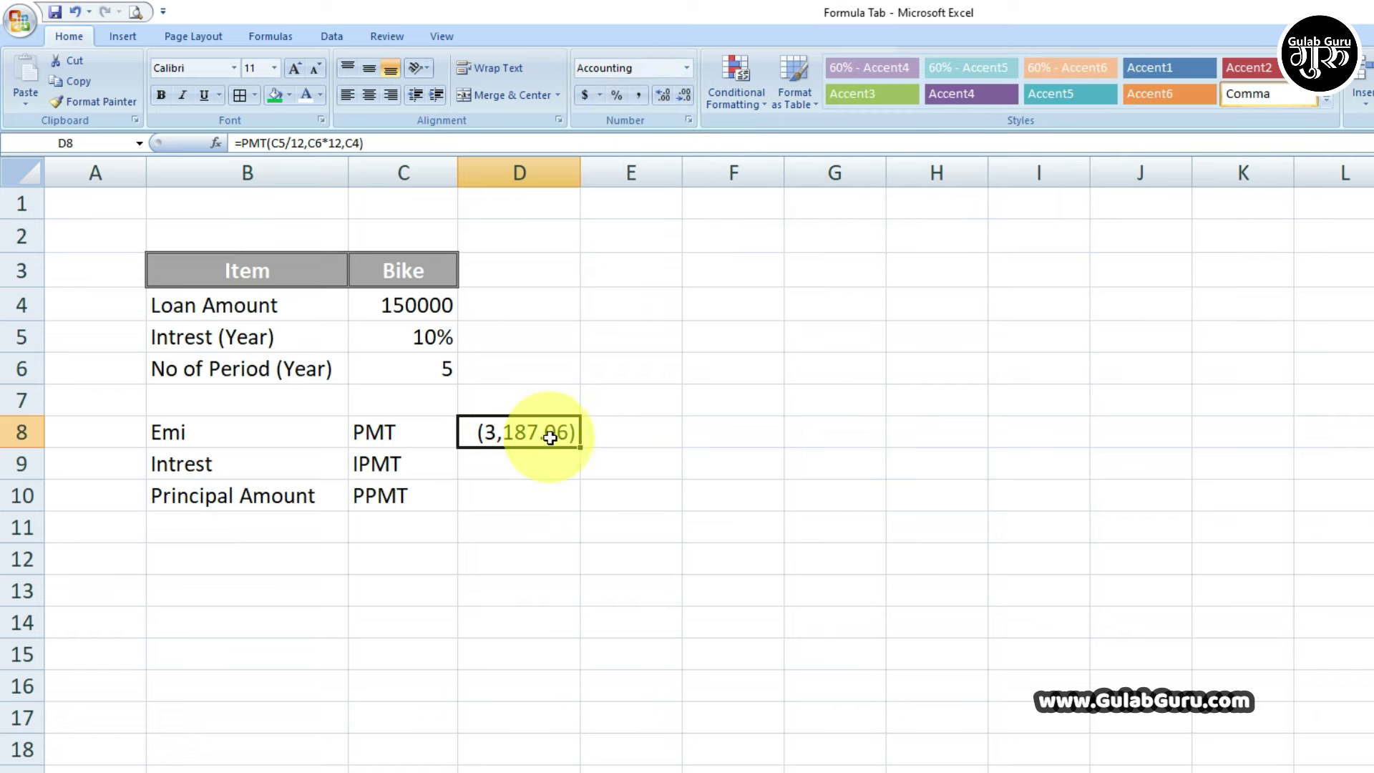
- Browse the Financial functions list, then clear the EMI formula from D8
click(533, 464)
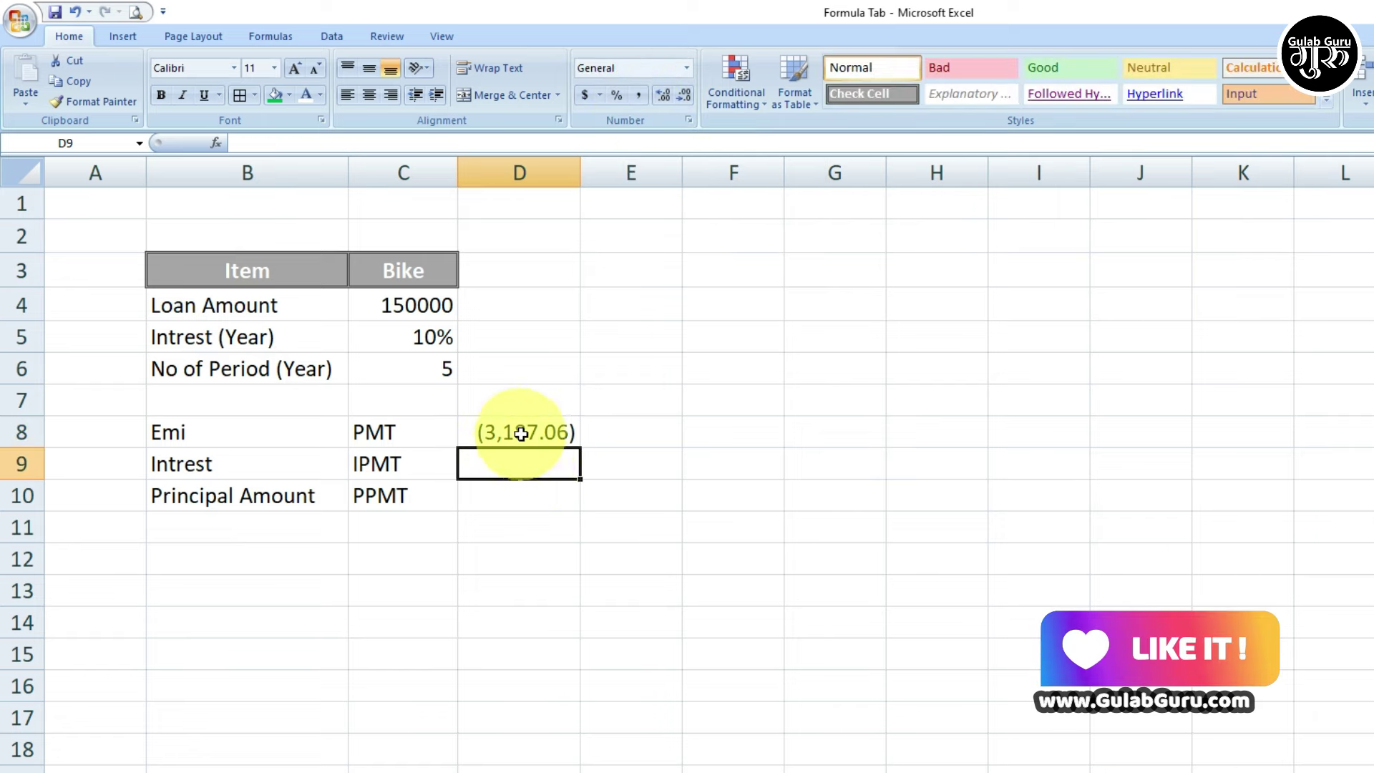
click(521, 433)
click(279, 36)
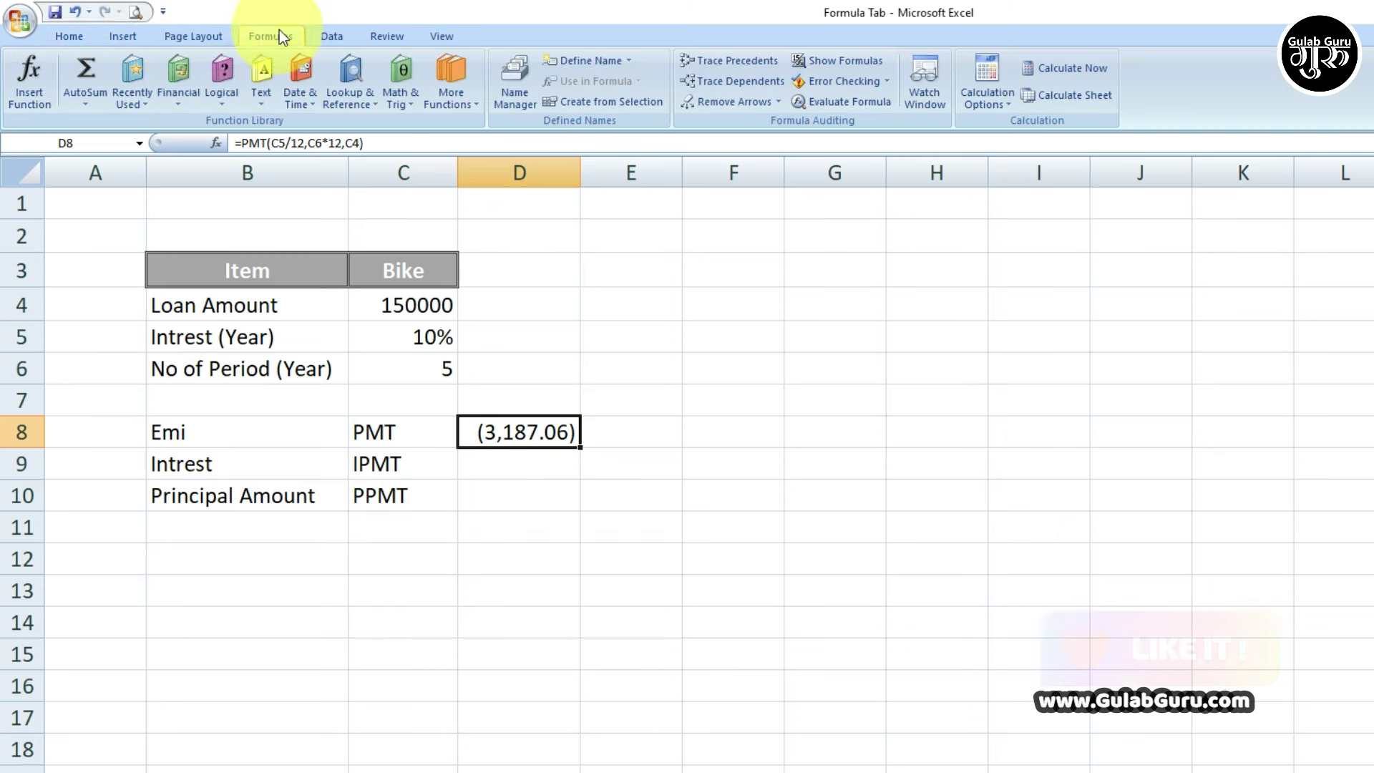
click(143, 101)
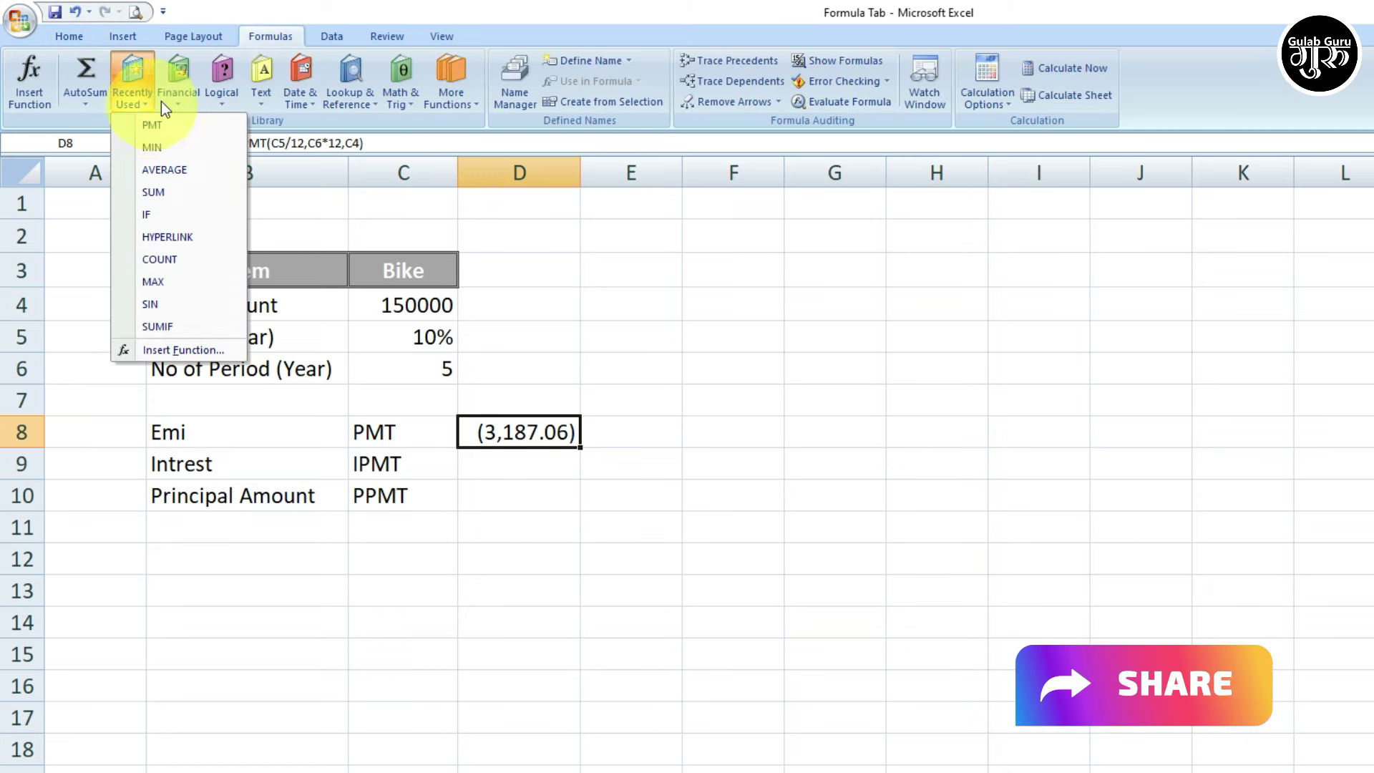
click(181, 97)
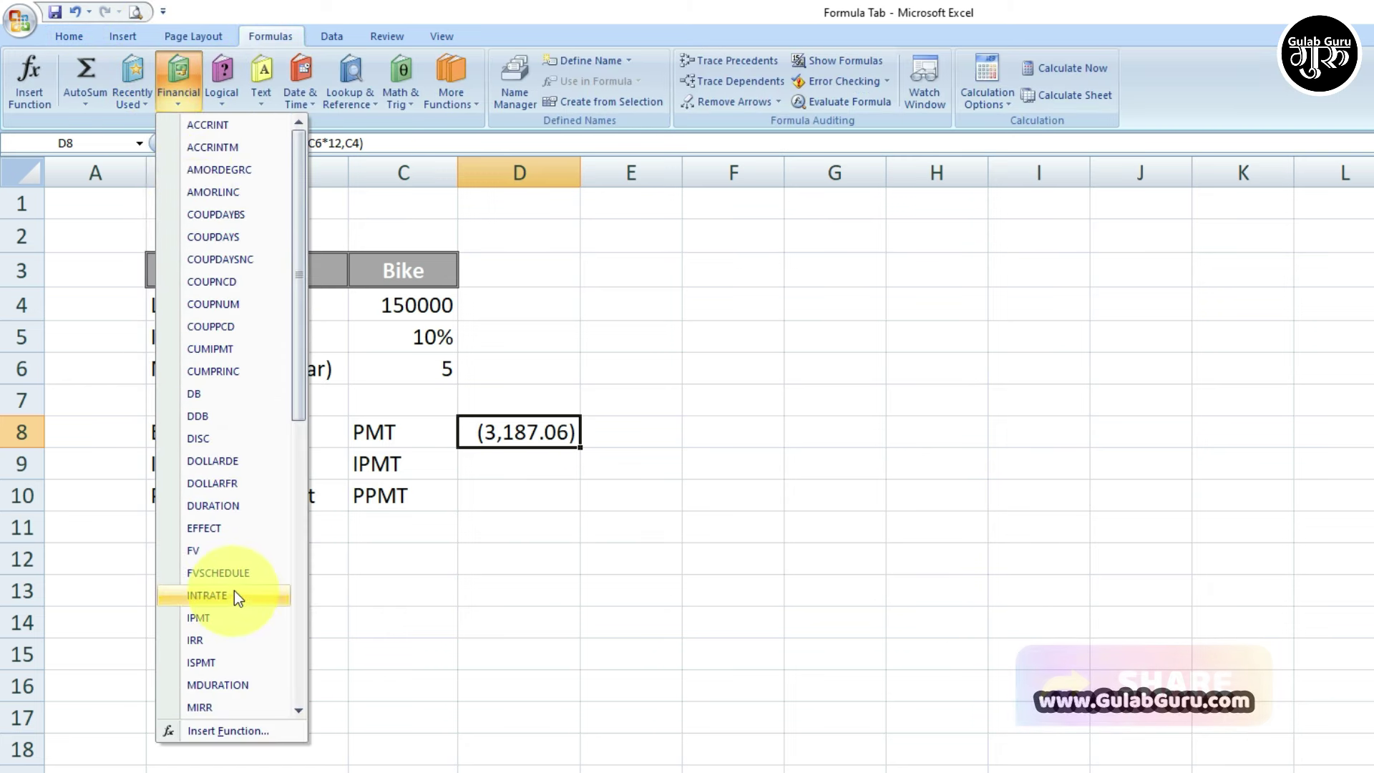
scroll(234, 590, down, 2)
scroll(234, 591, down, 1)
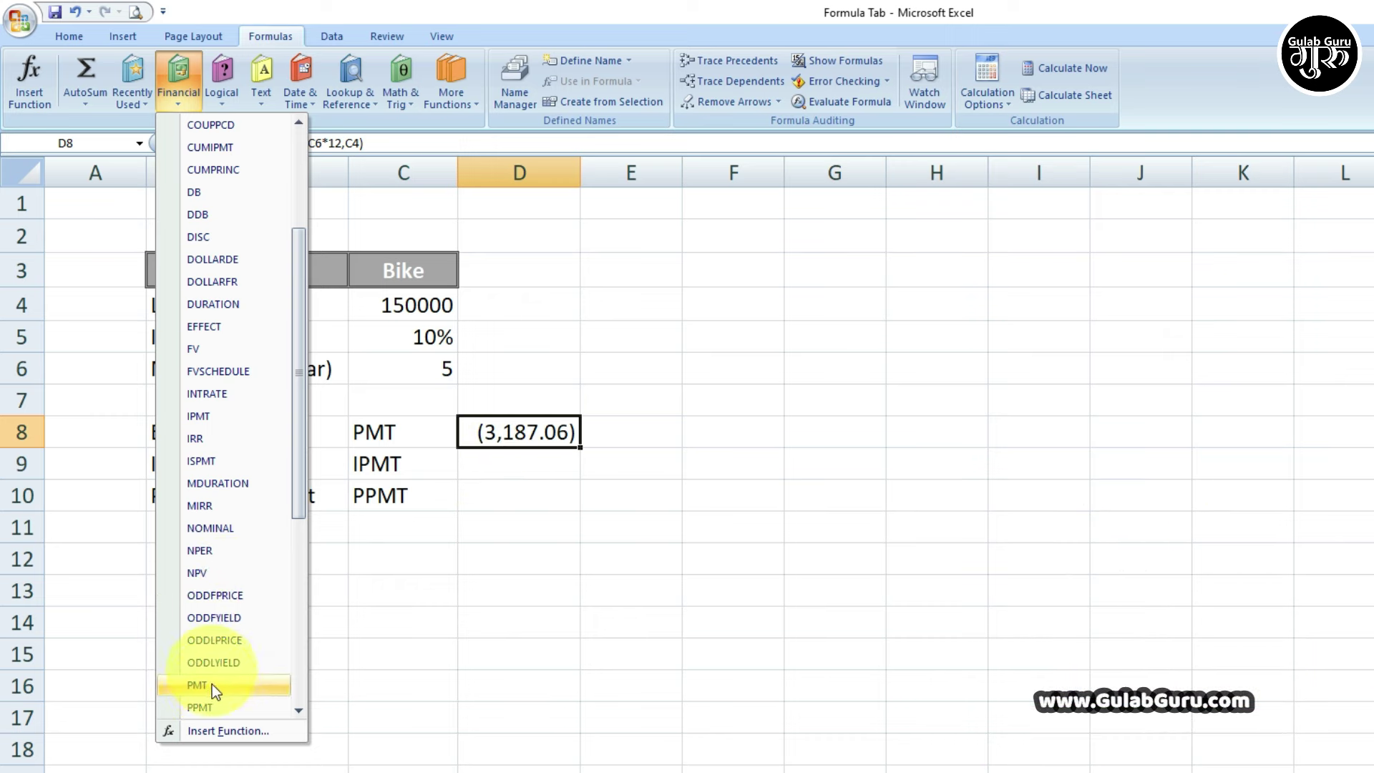
click(548, 433)
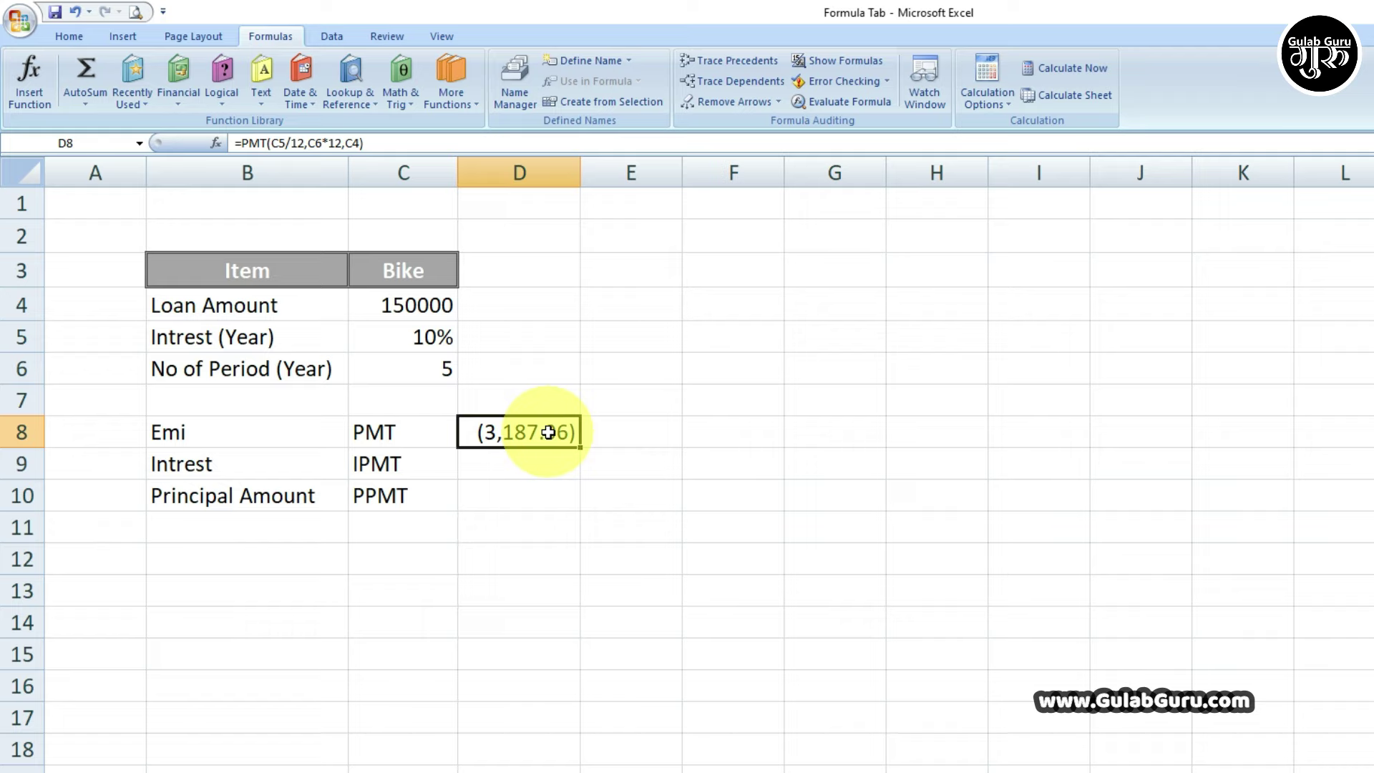
key(Delete)
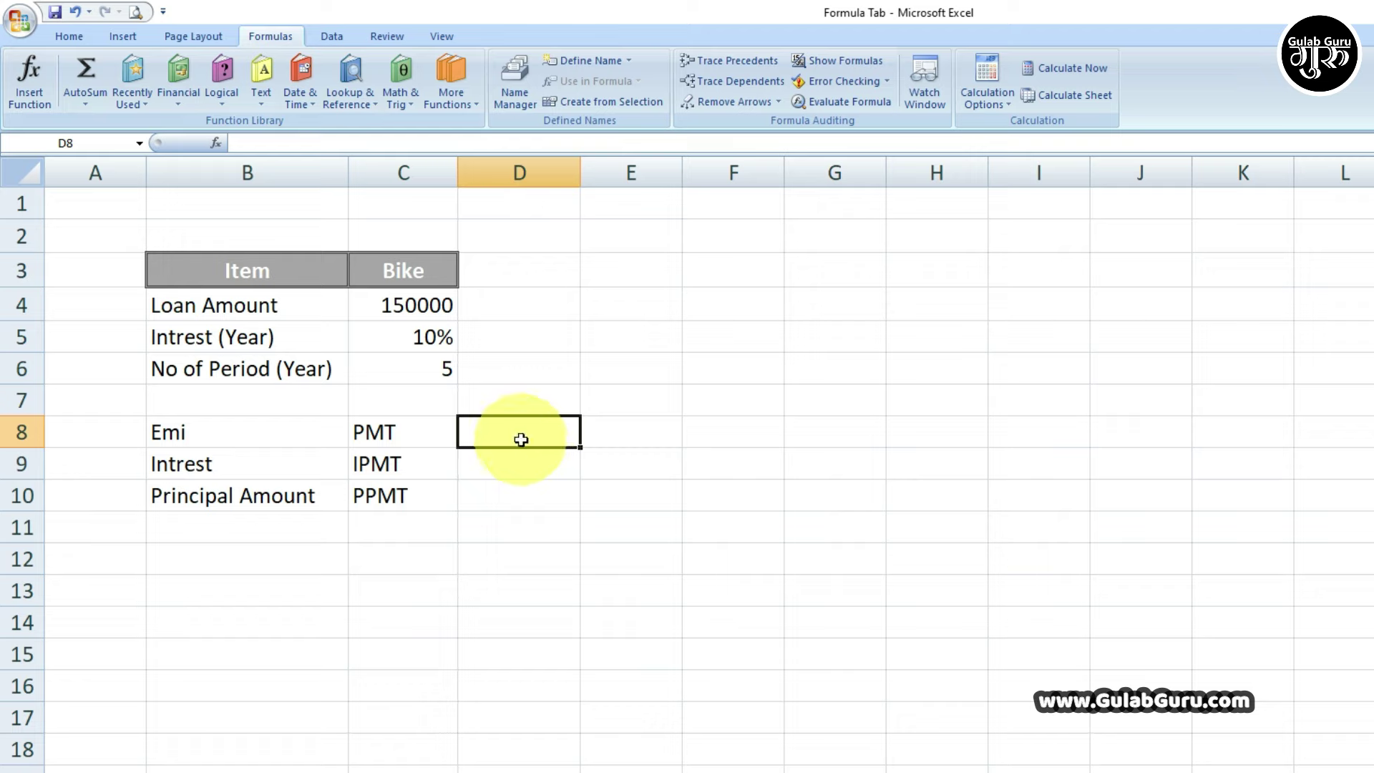
- Retype =PMT(C5/12,C6*12,C4) in D8 via AutoComplete, restoring ($3,187.06)
text(=)
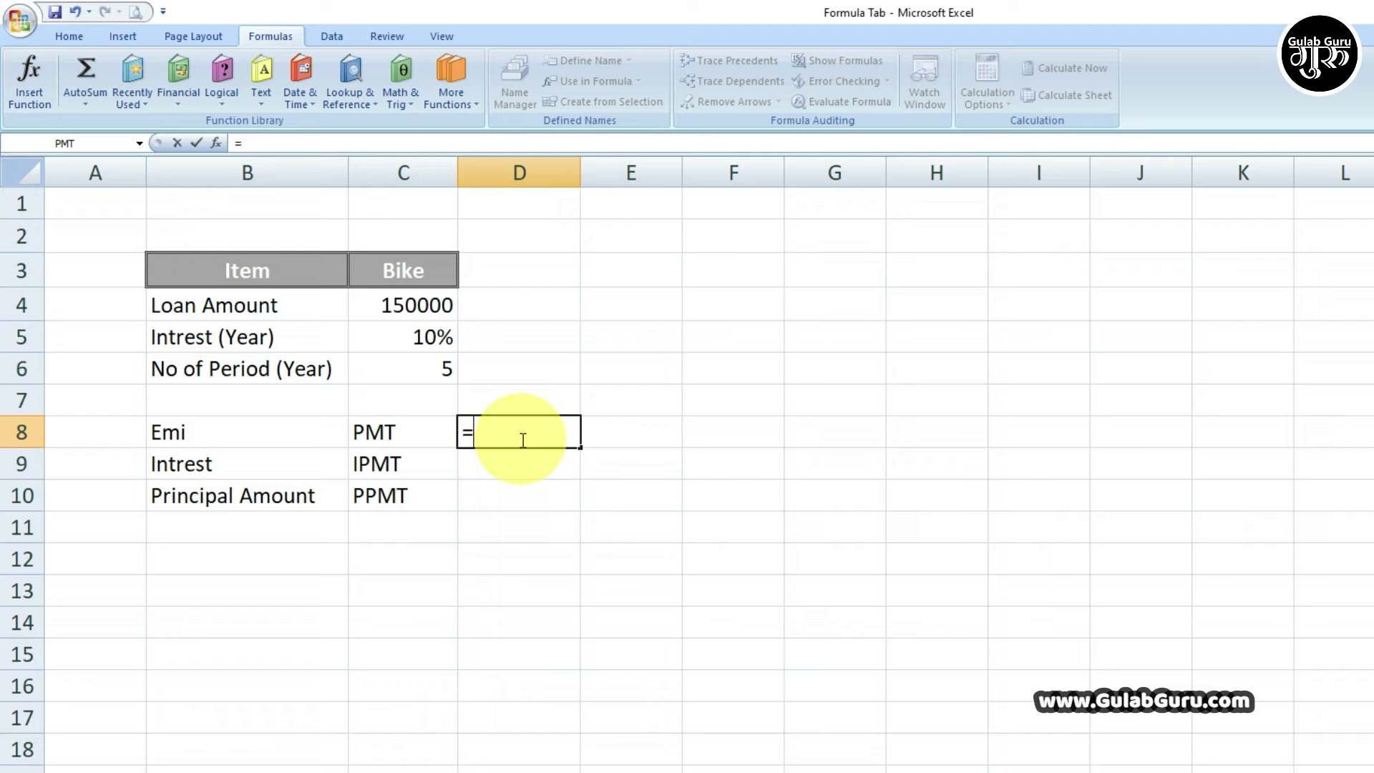
text(pmt)
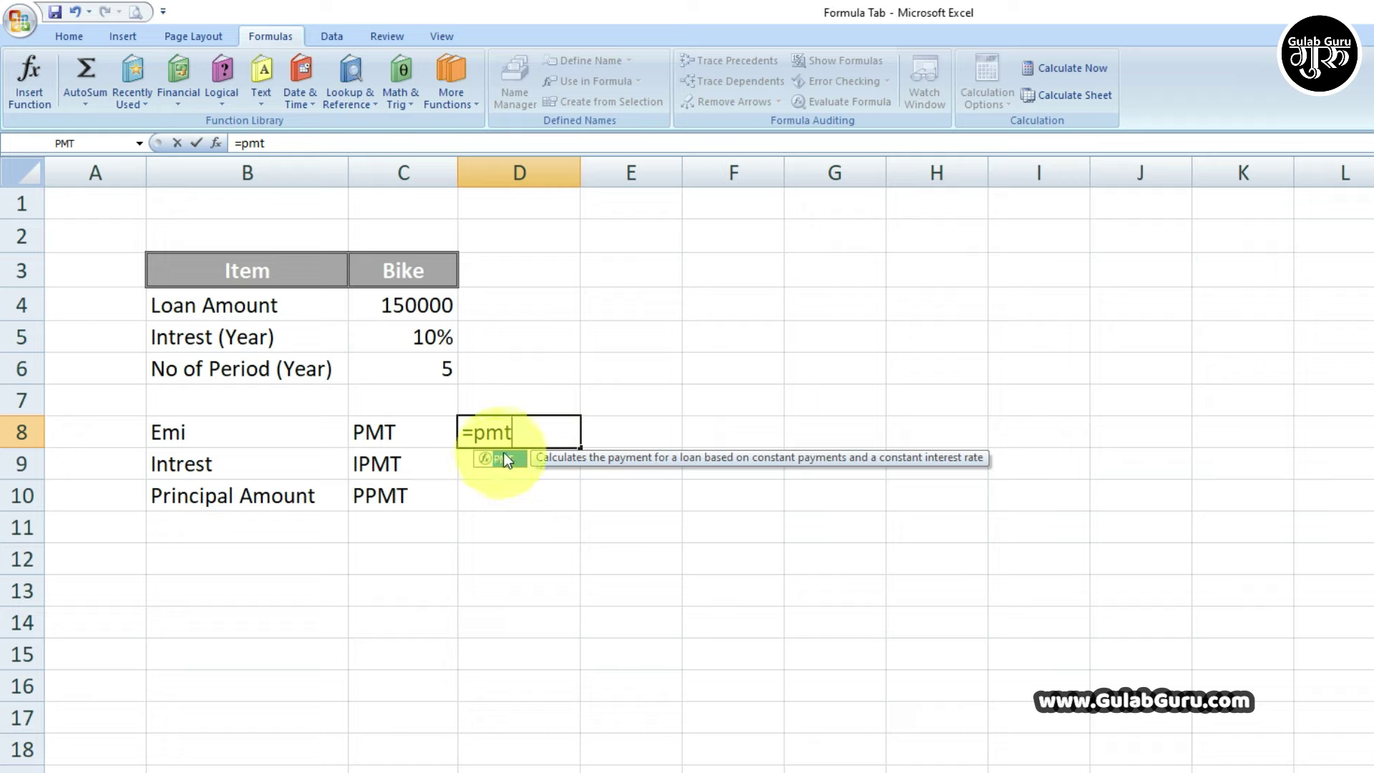
double_click(509, 457)
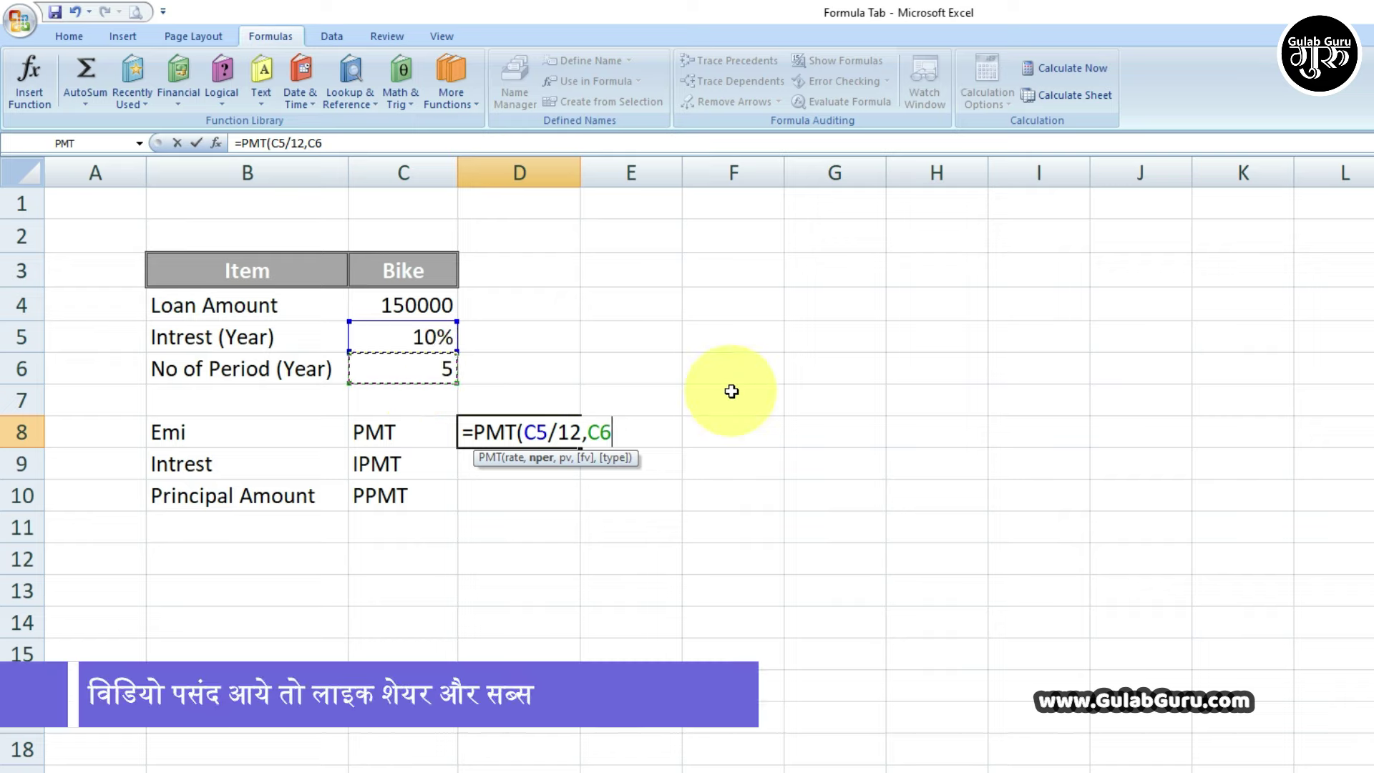
text(*)
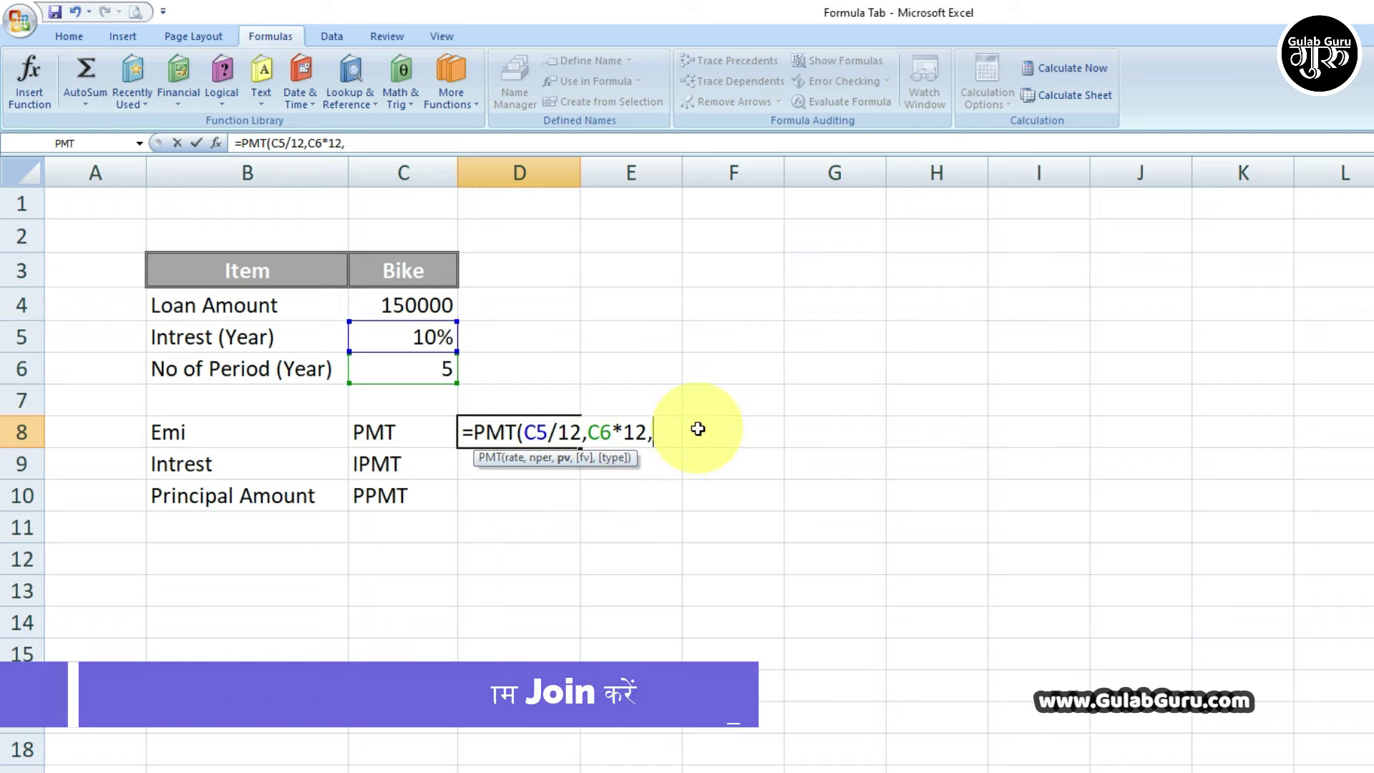
click(408, 305)
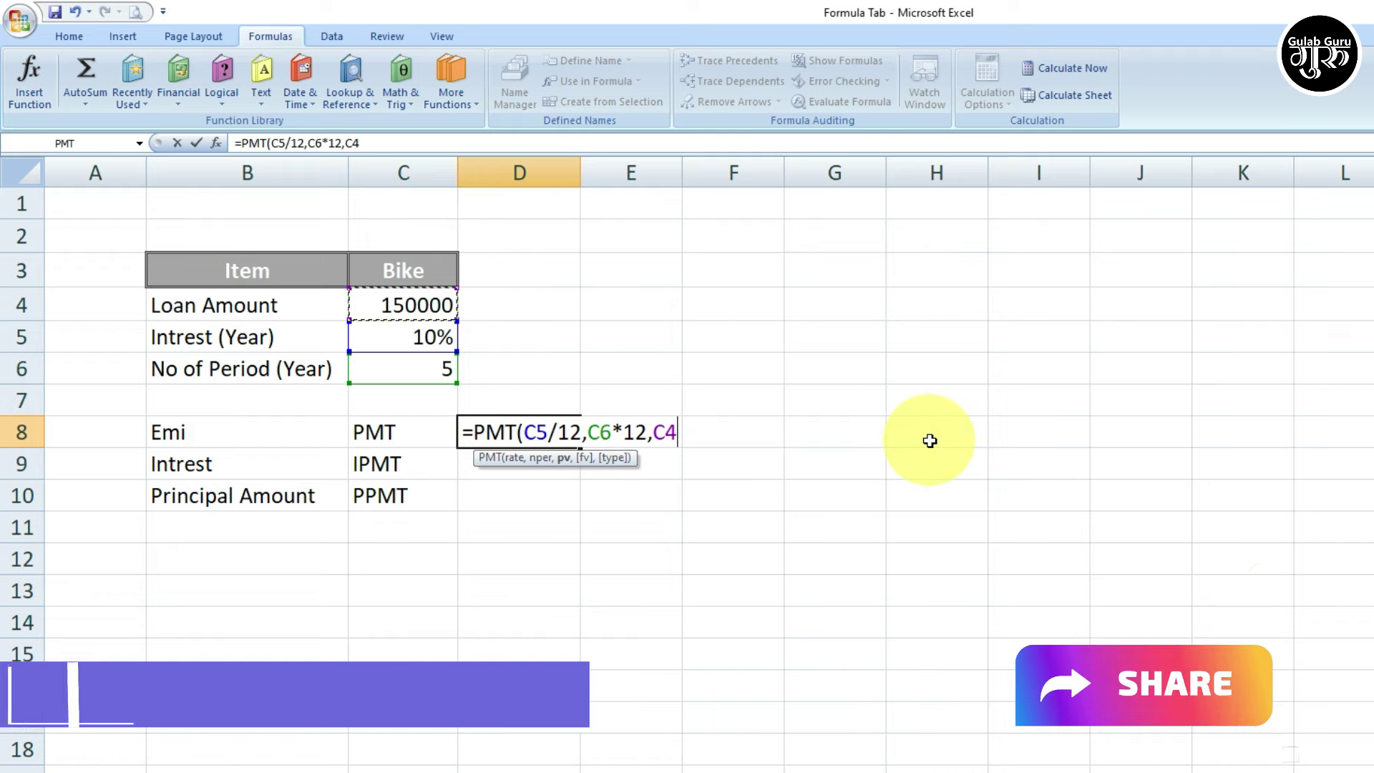
text())
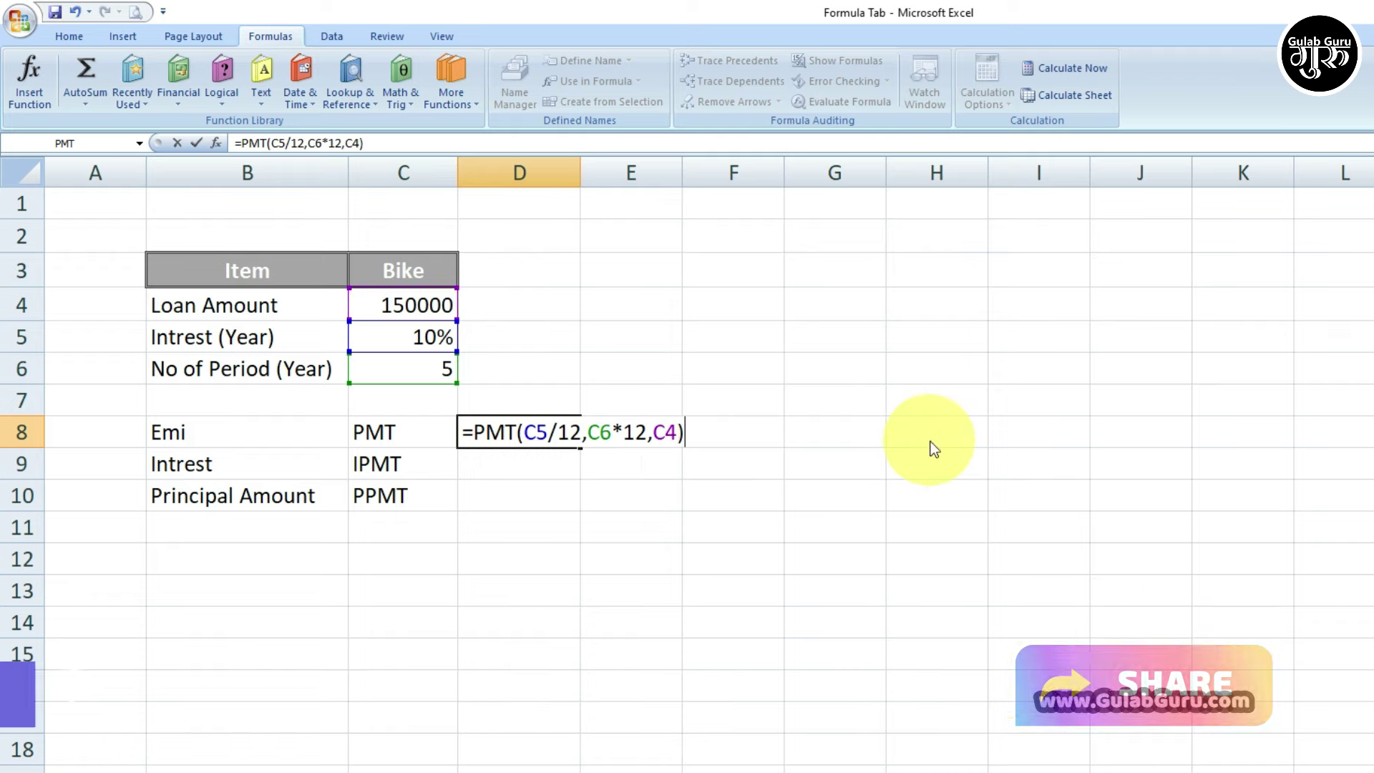
key(Return)
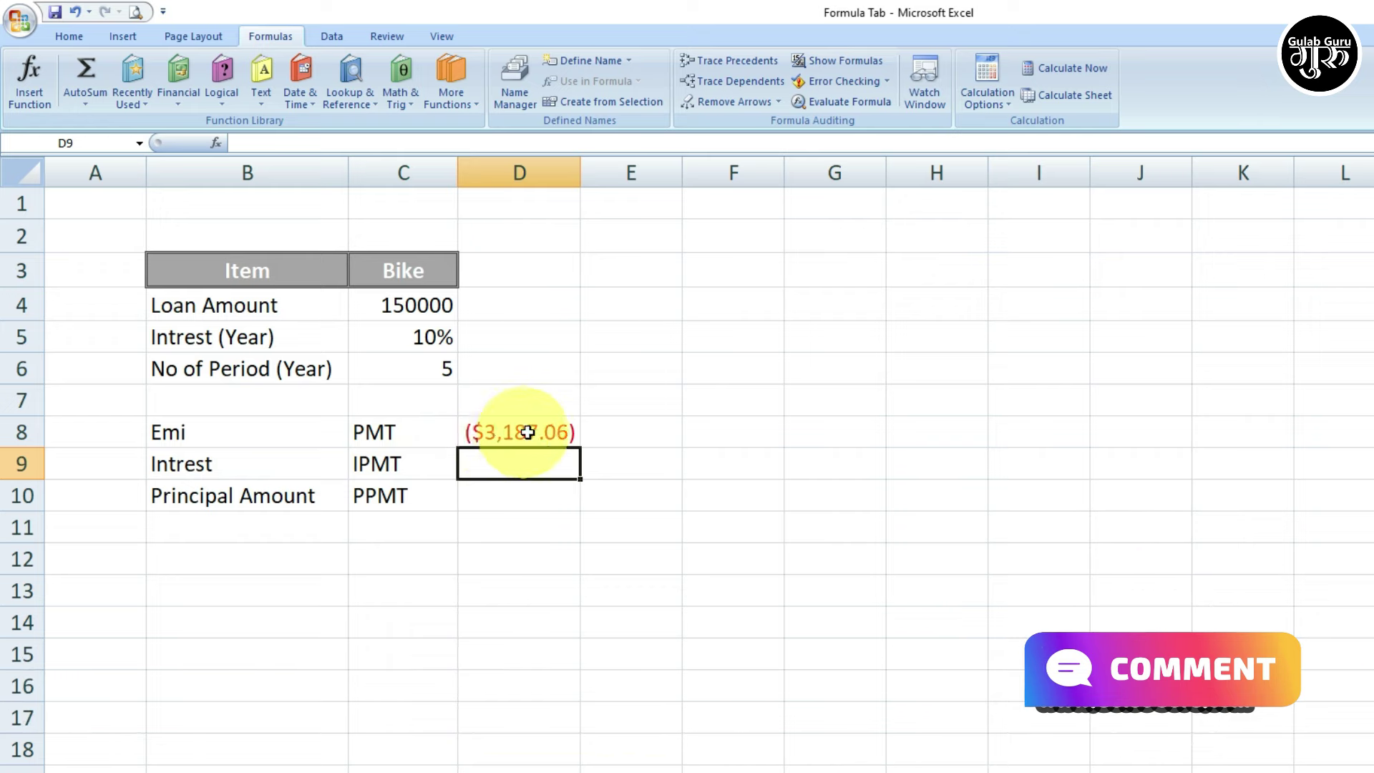
- Format the EMI in D8 with Comma Style so it reads (3,187.06)
click(545, 433)
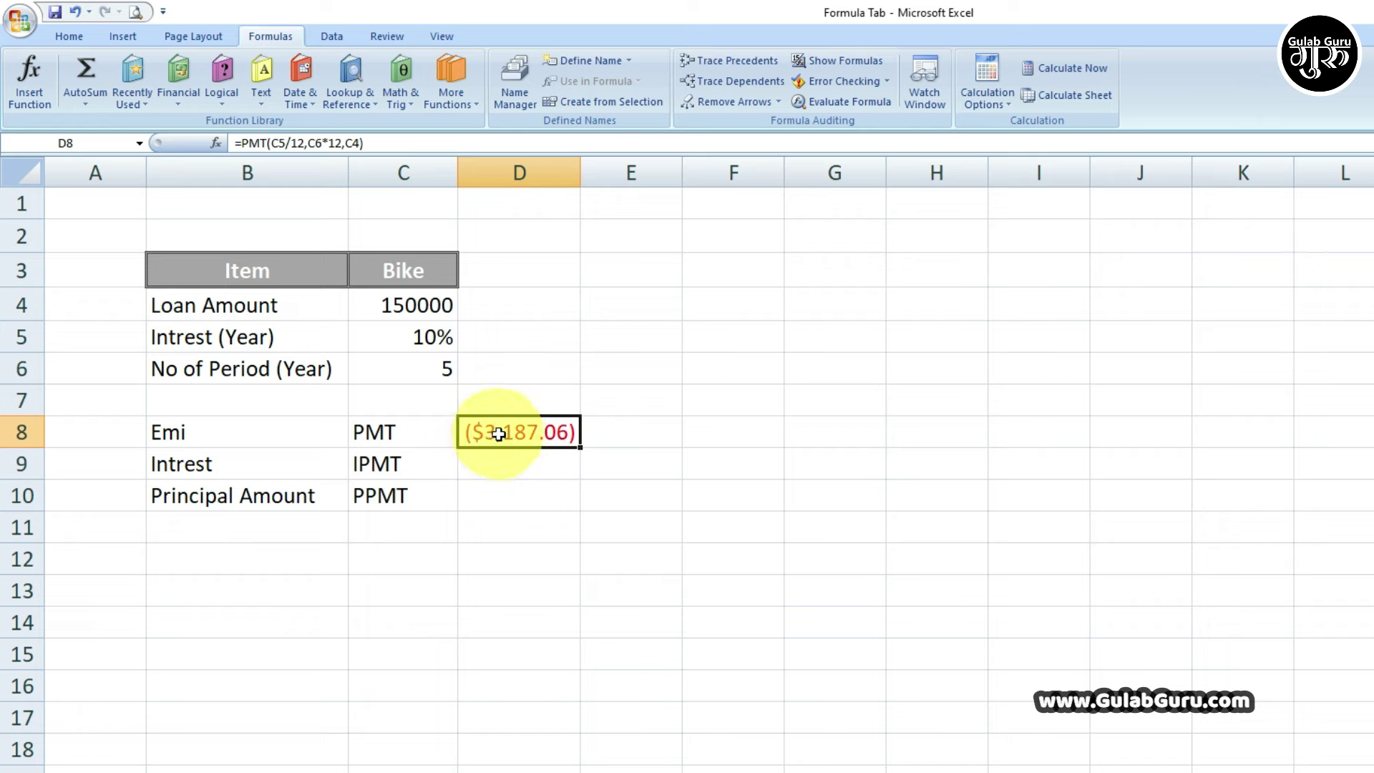
click(70, 36)
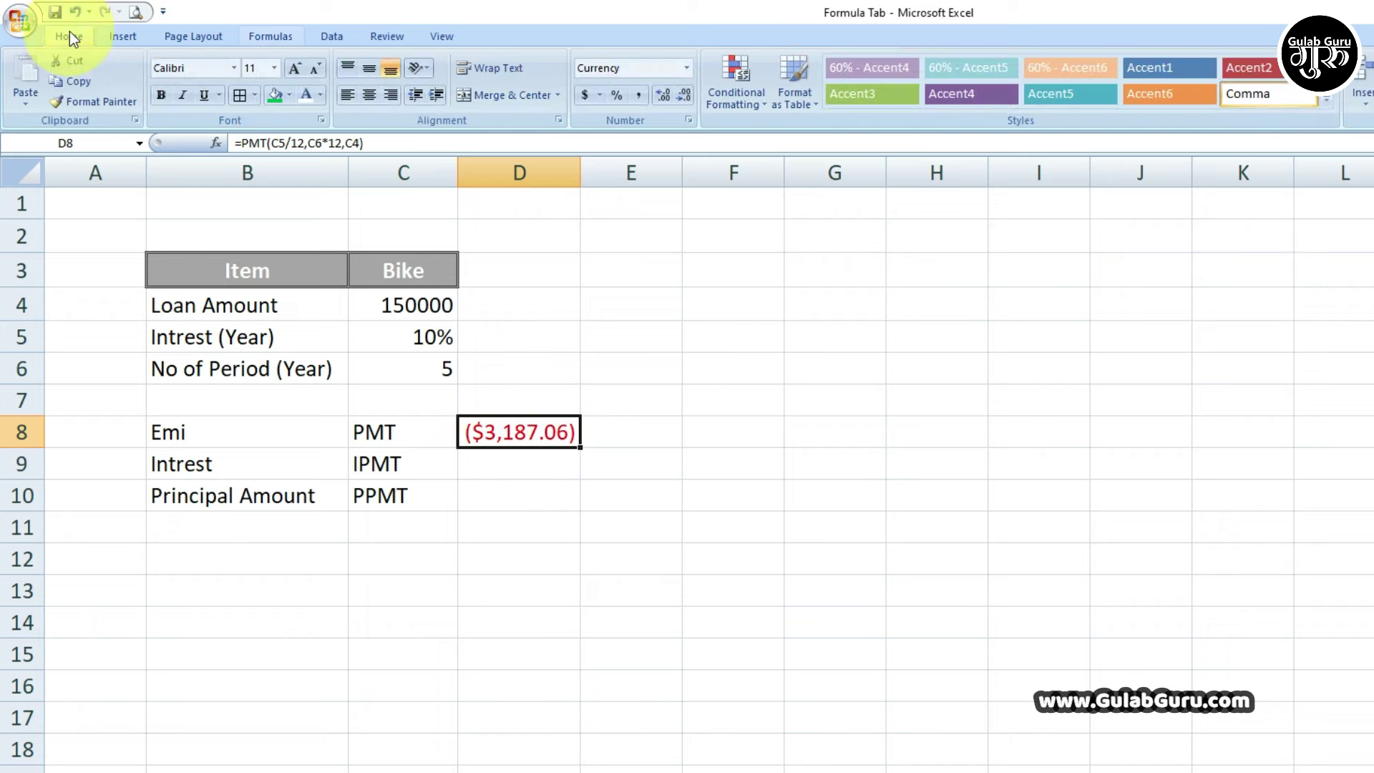
click(639, 95)
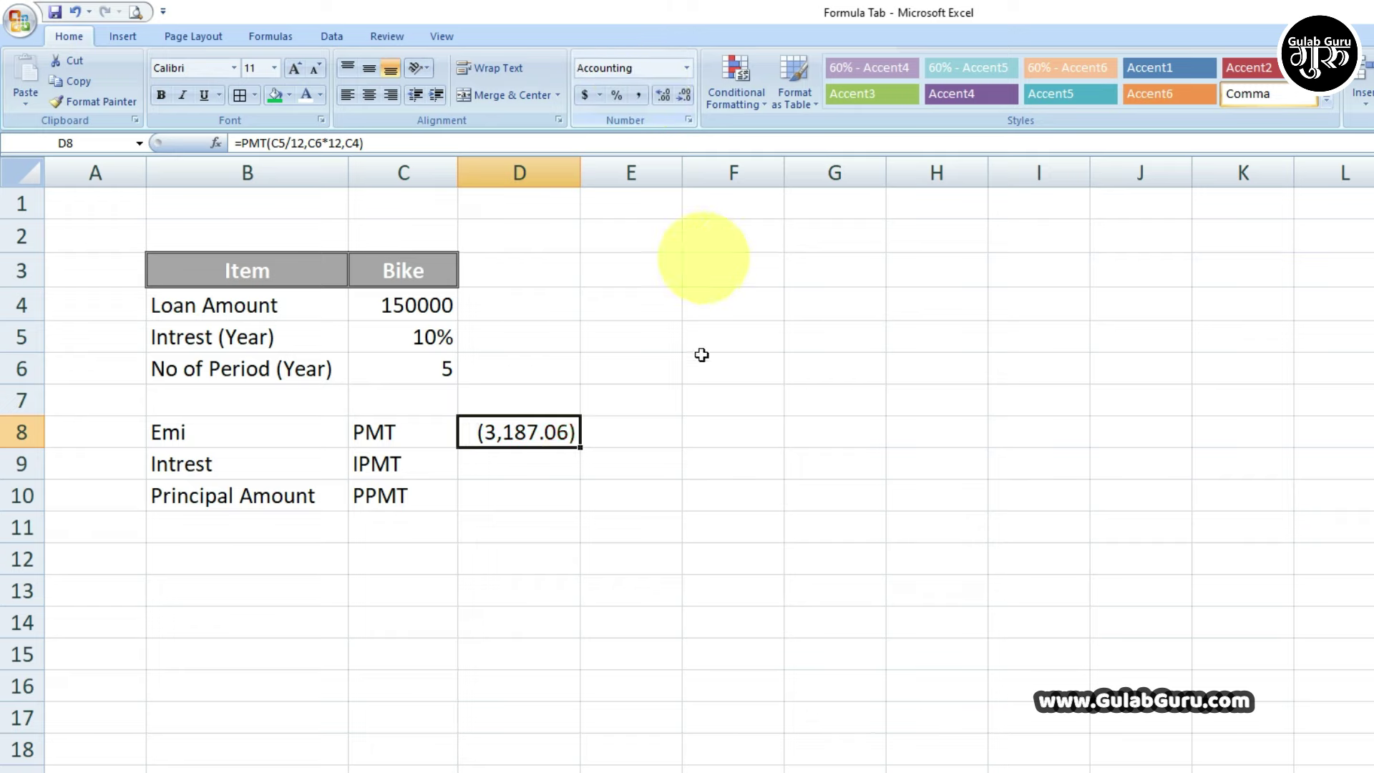
key(Return)
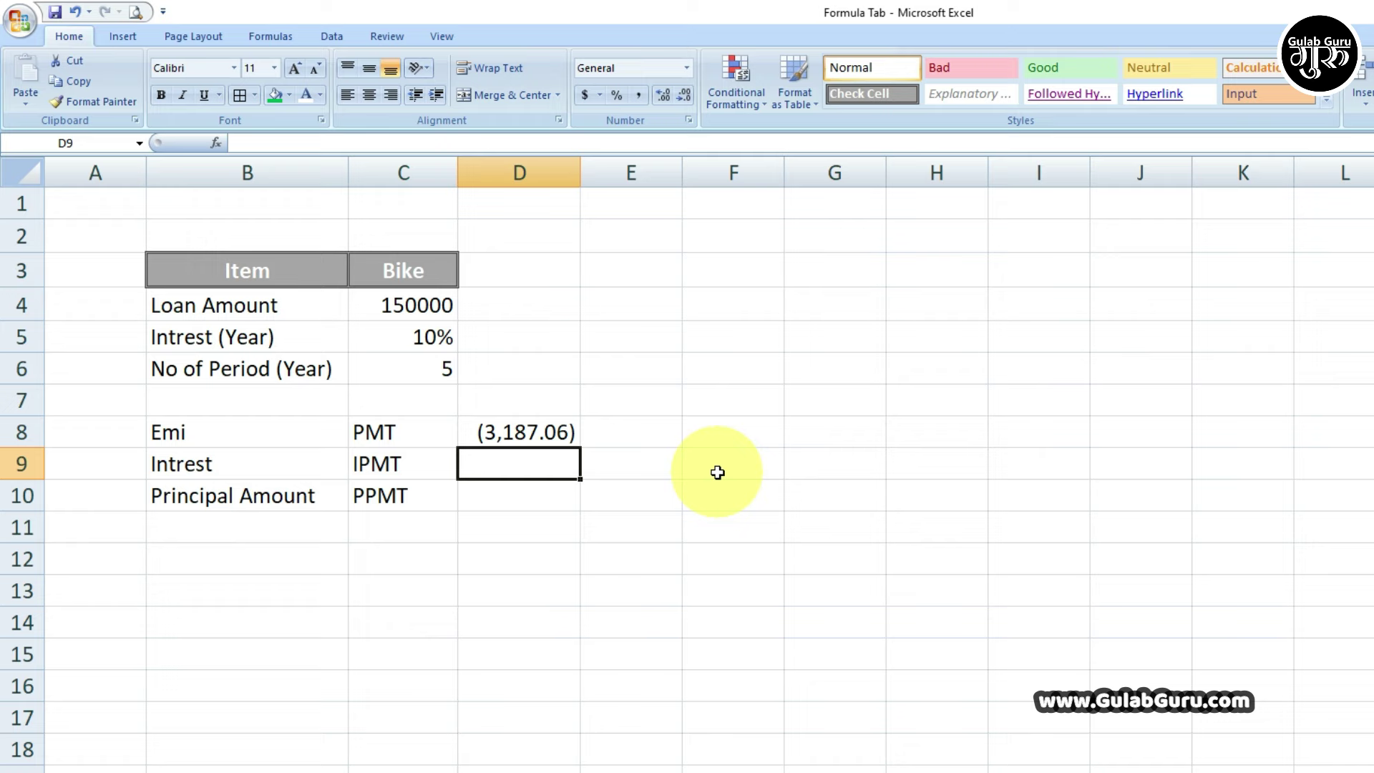
- Insert IPMT from the Financial list into D9, then cancel the dialog
click(270, 35)
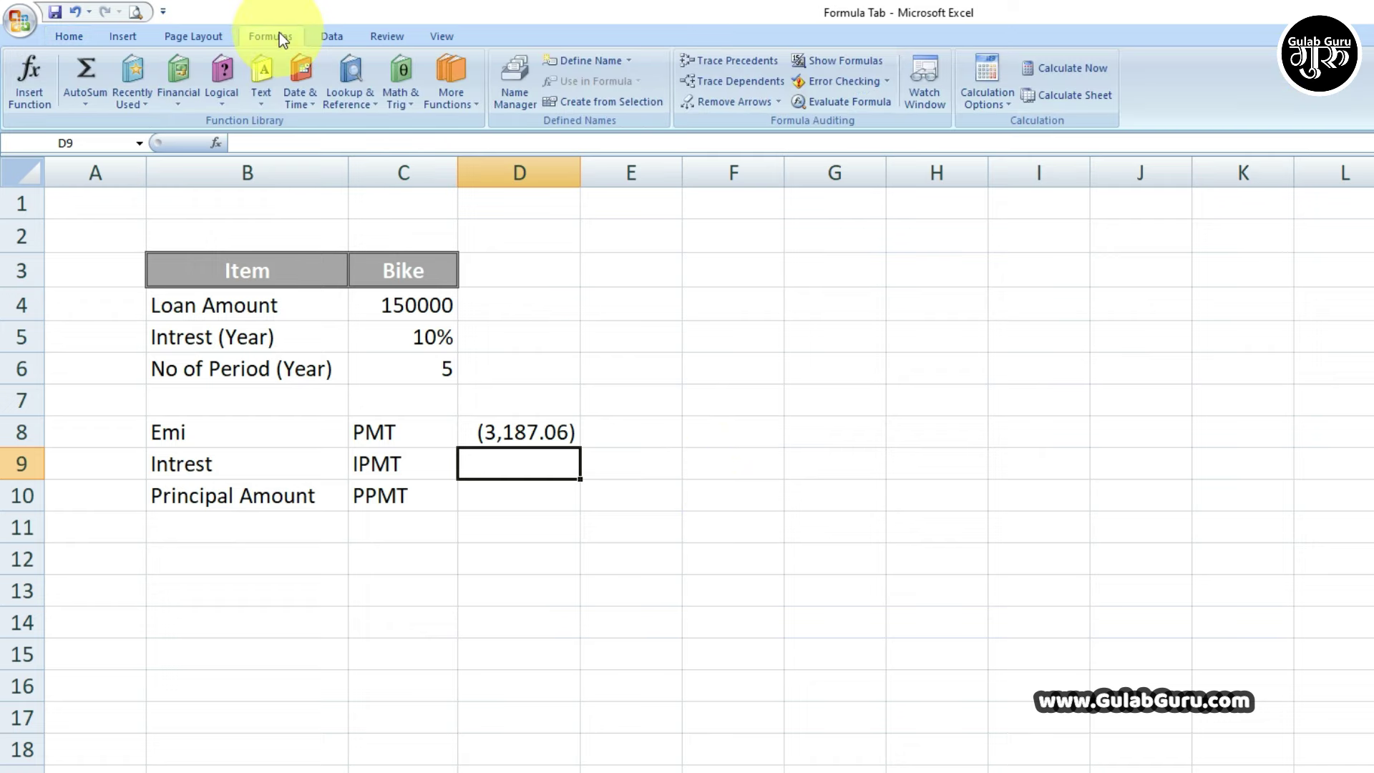
click(178, 100)
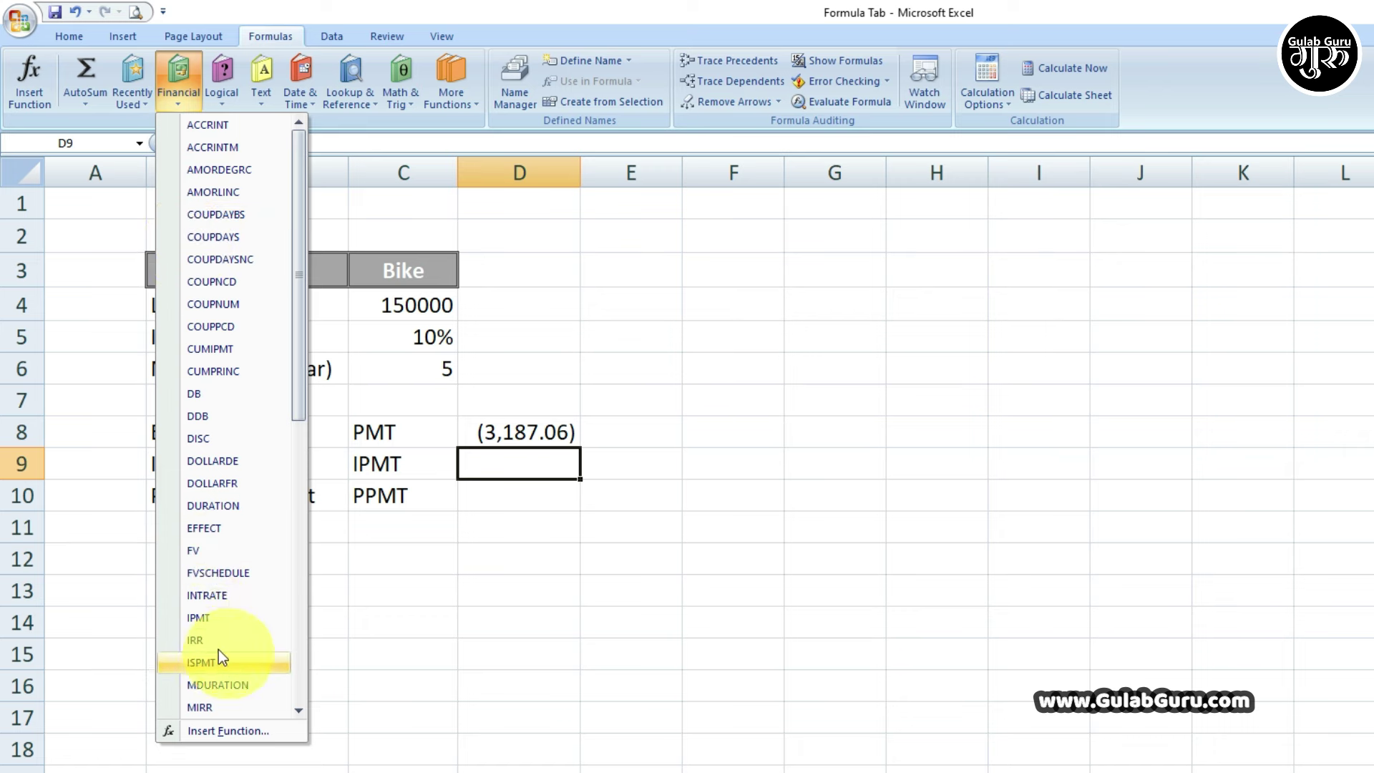
click(205, 619)
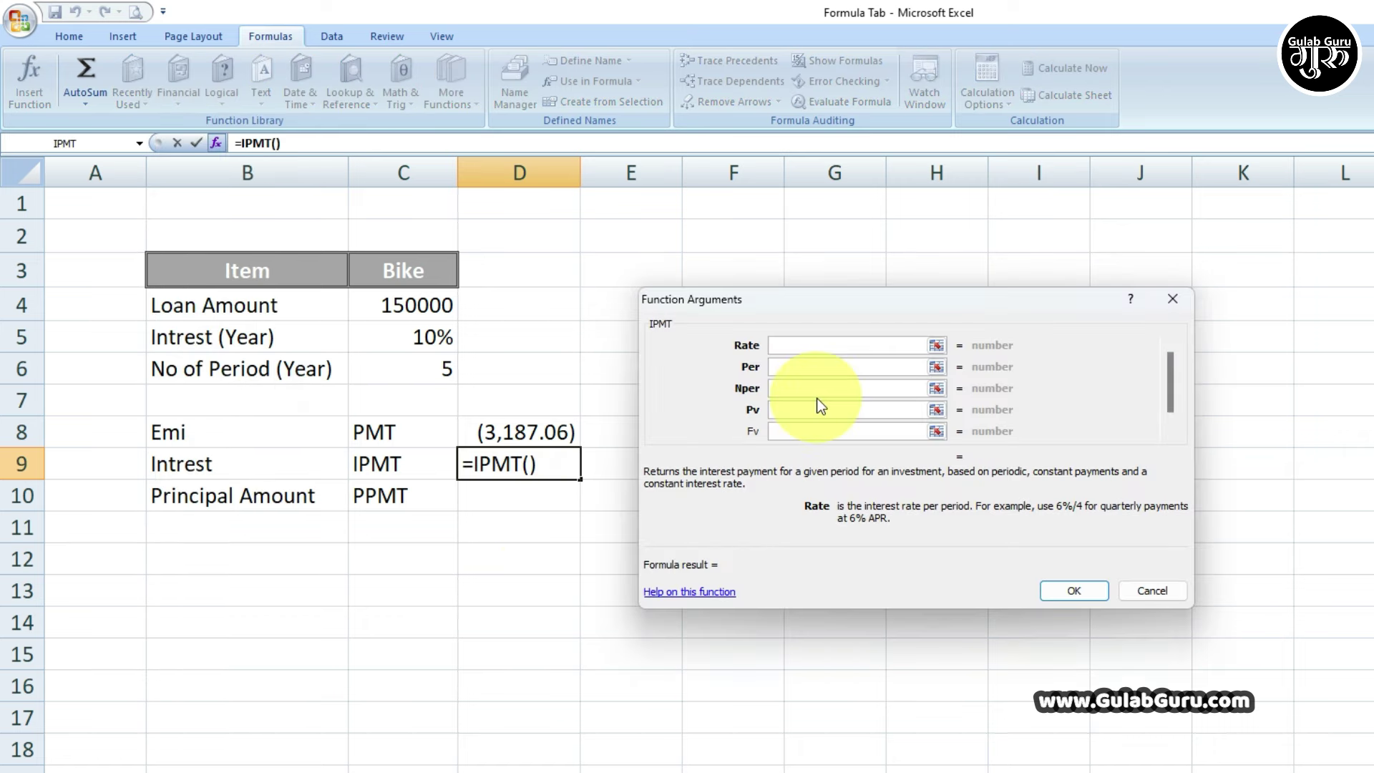
click(1172, 301)
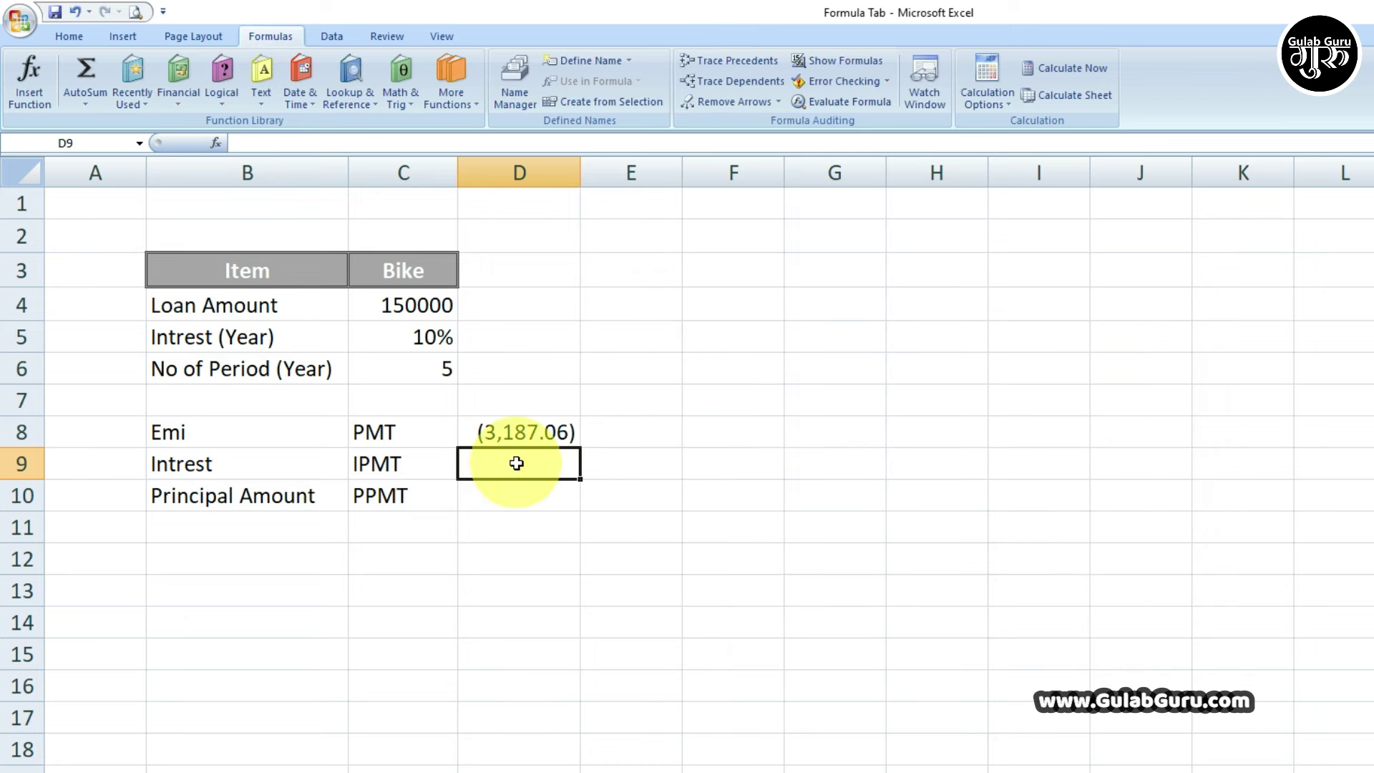
- Type =IPMT(C5/12,1,C6*12,C4) in D9, giving ($1,250.00) interest
text(=ipmt)
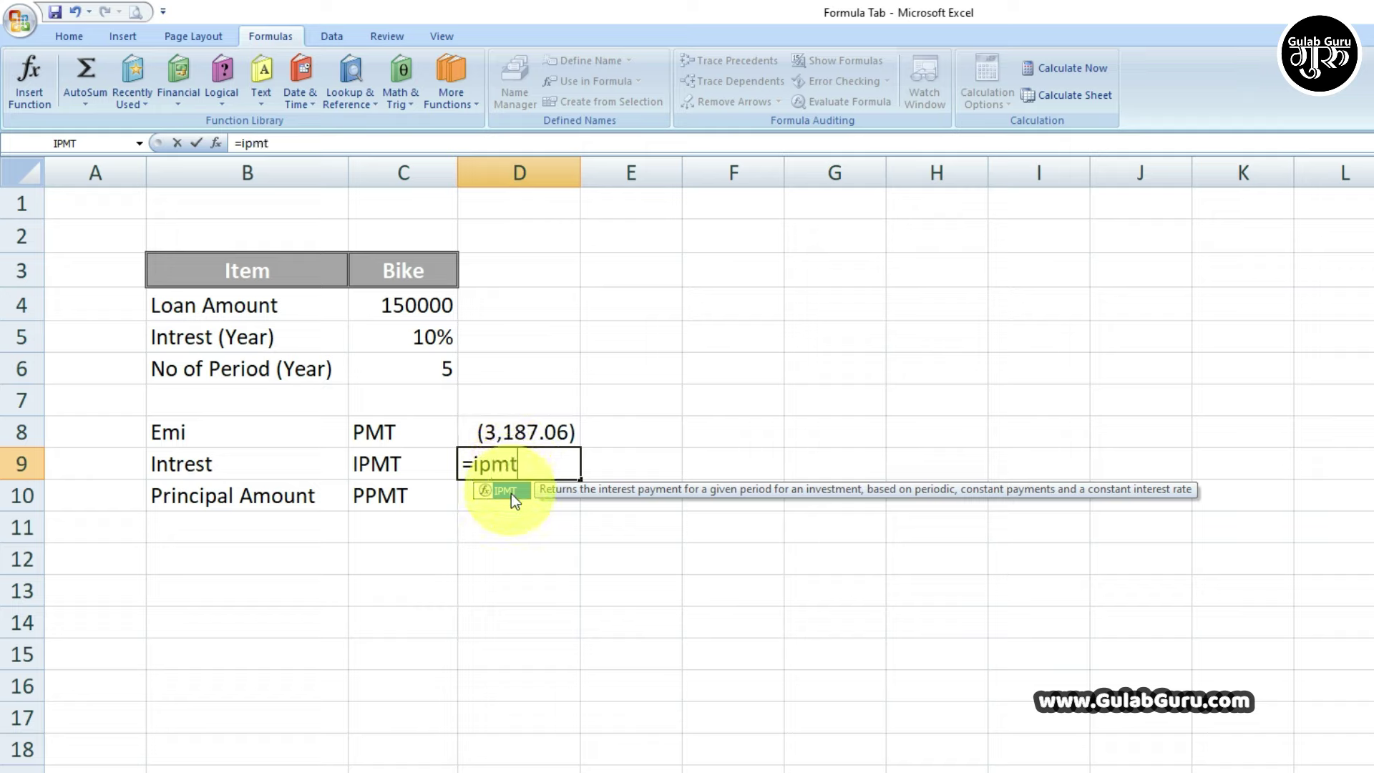
double_click(511, 493)
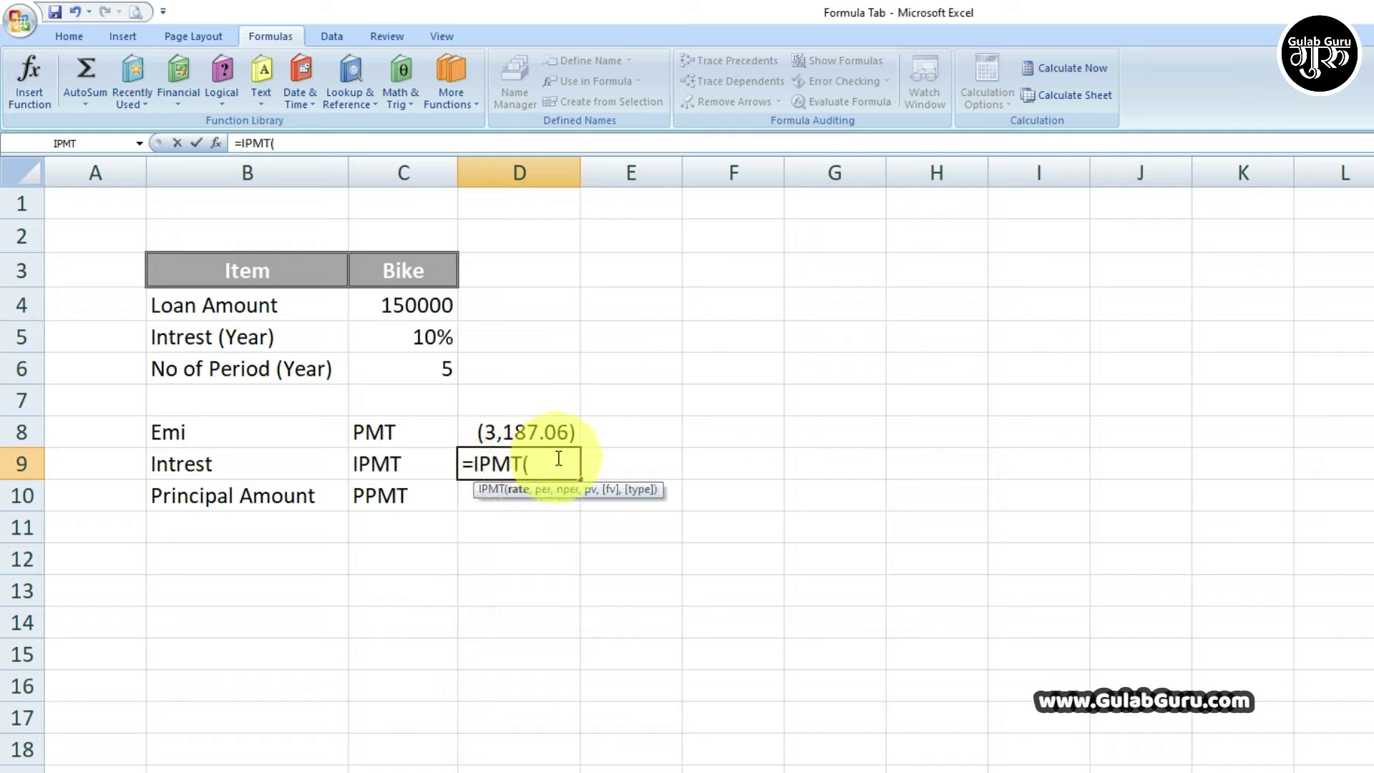
click(426, 337)
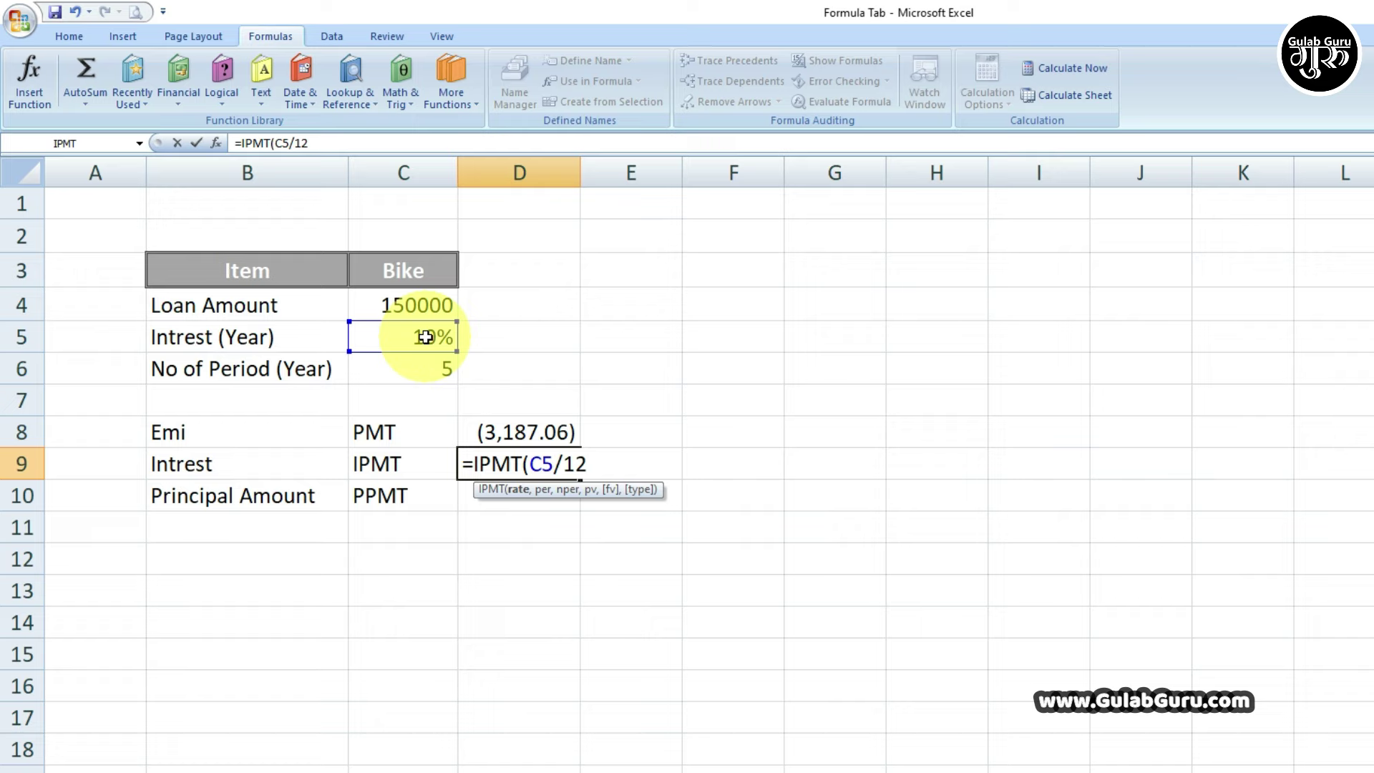
text(,)
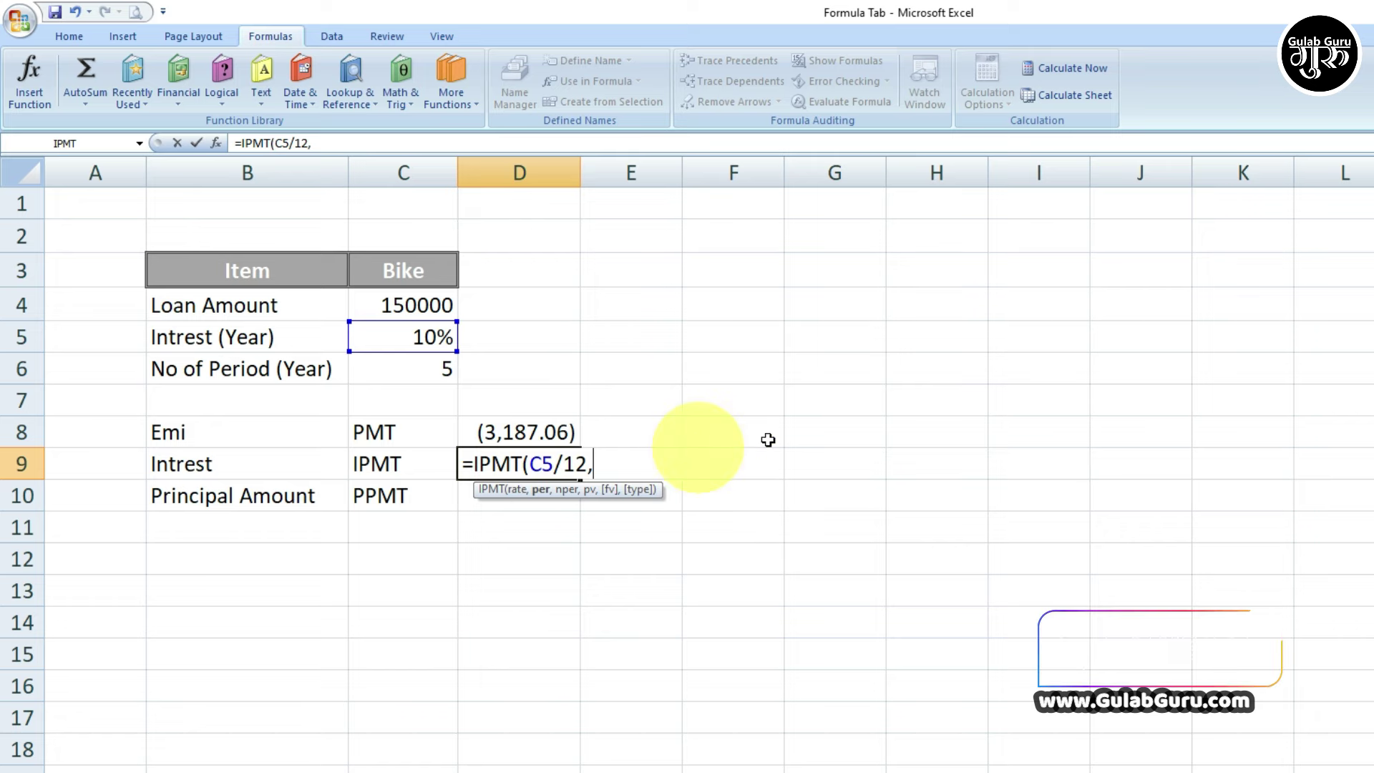
text(1)
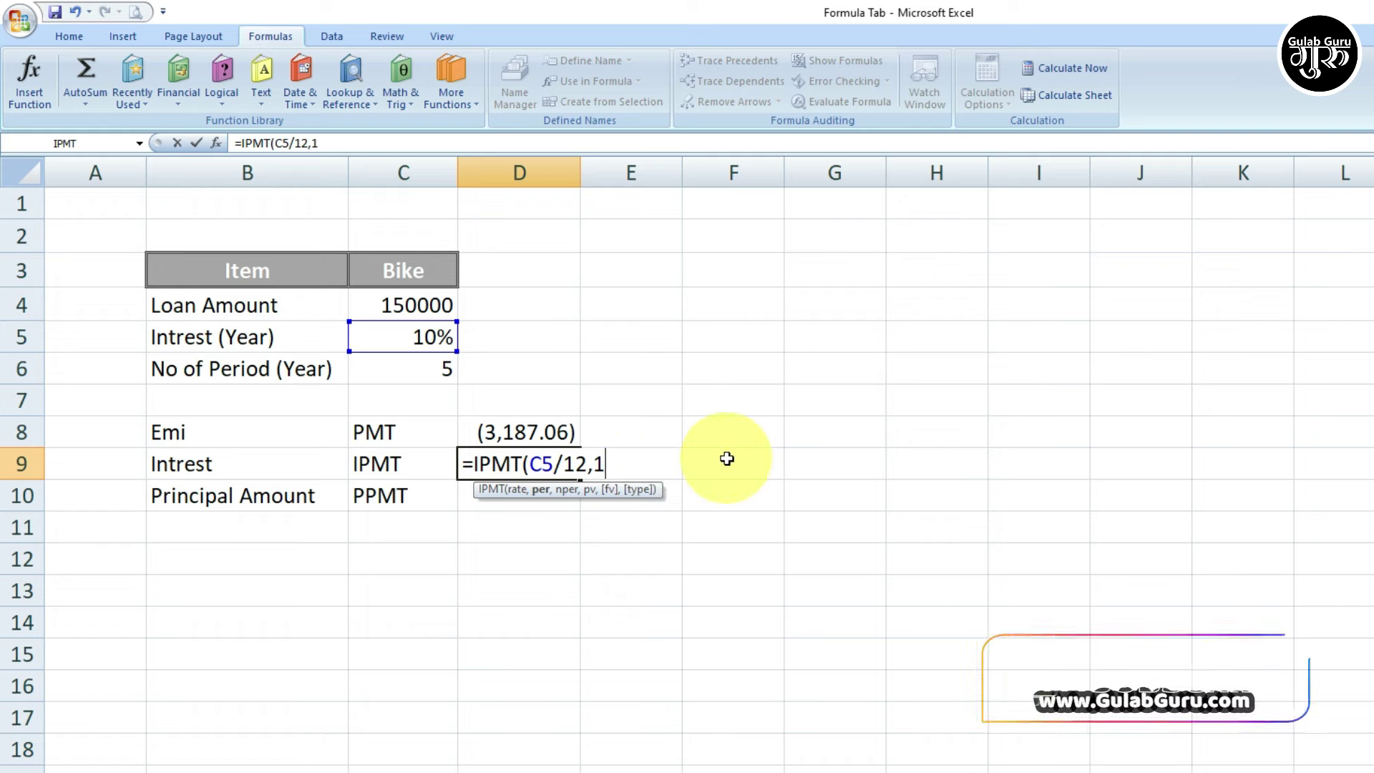
text(,)
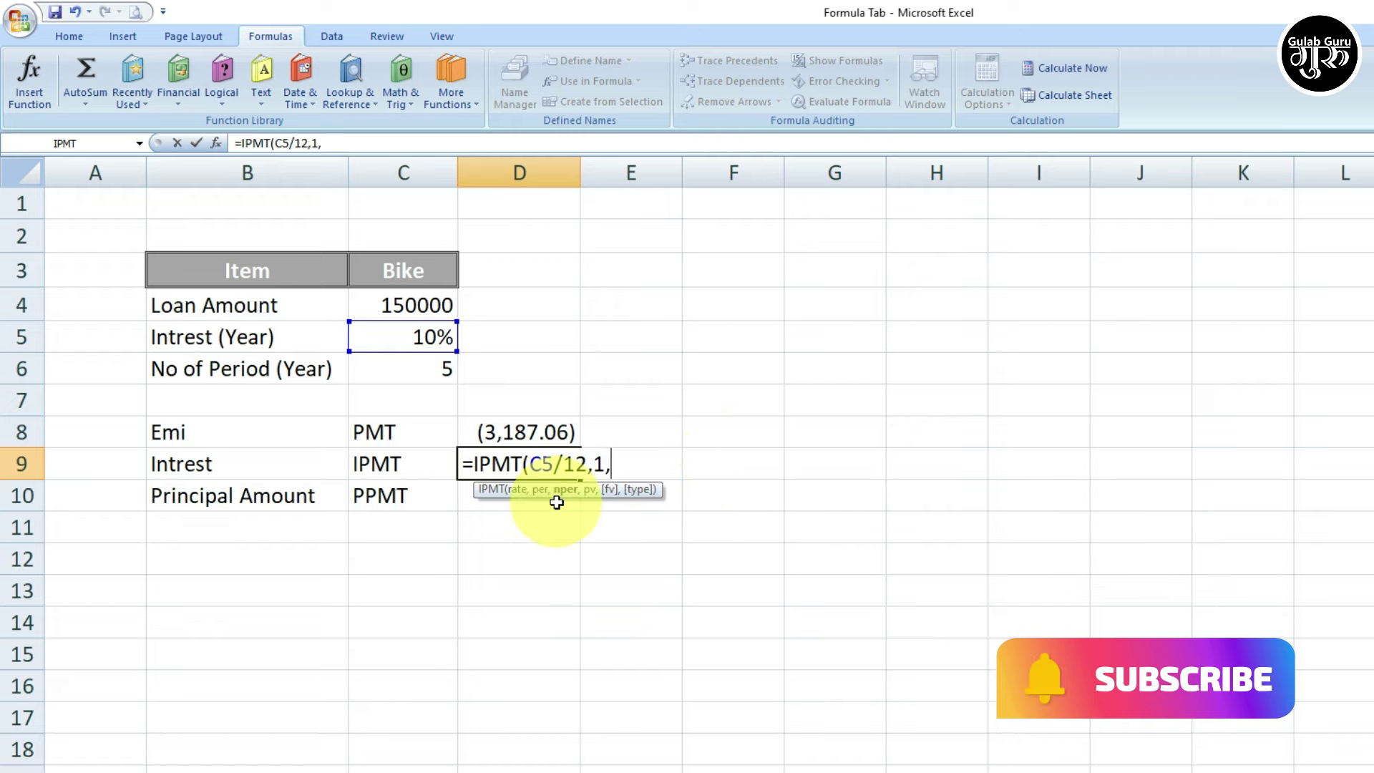
click(418, 370)
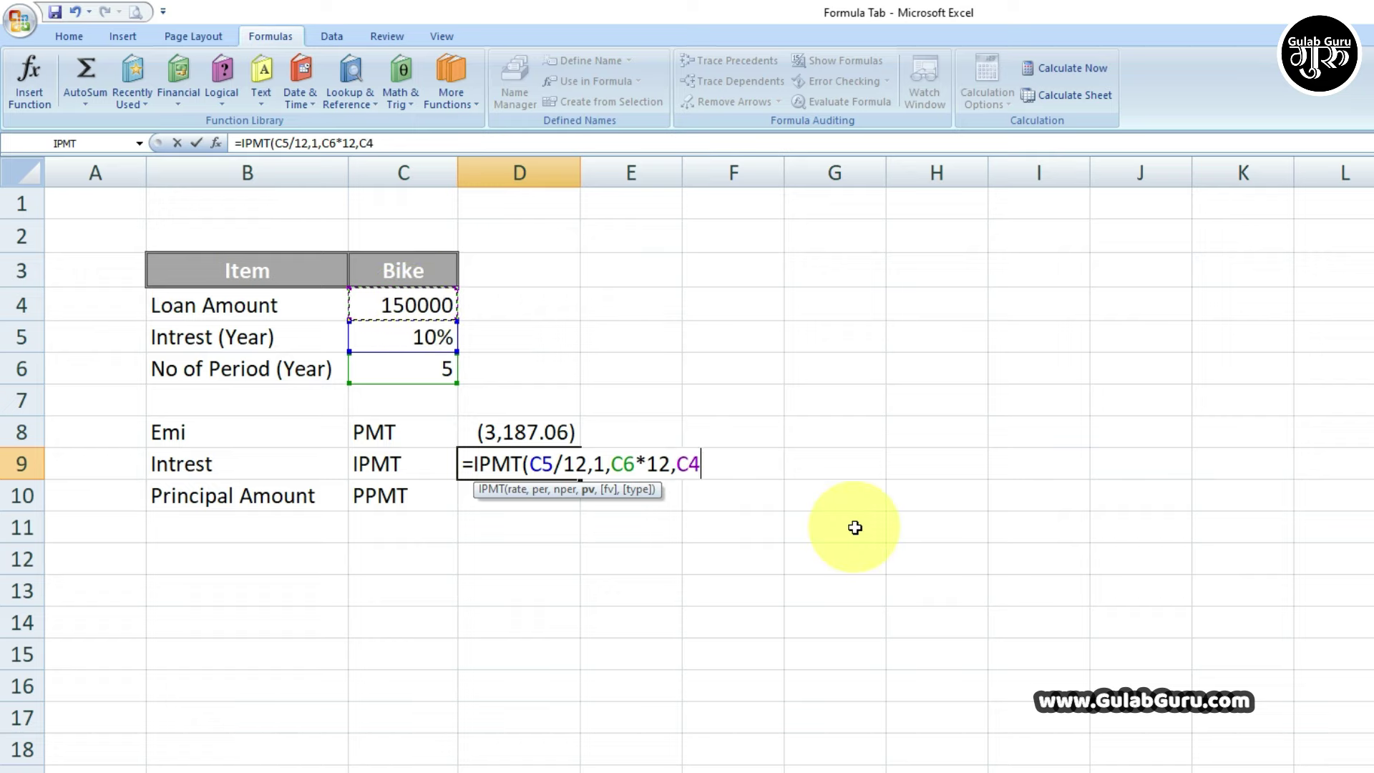
text())
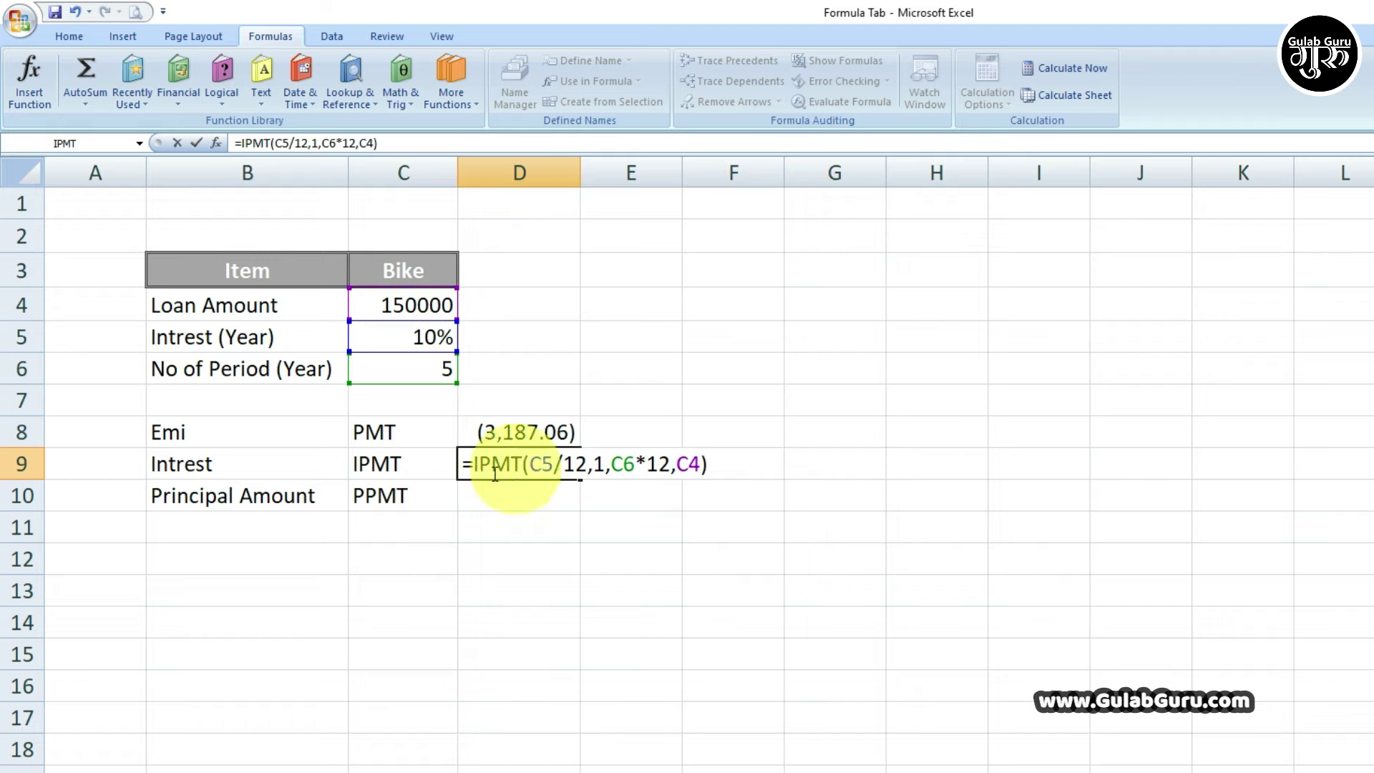
key(Return)
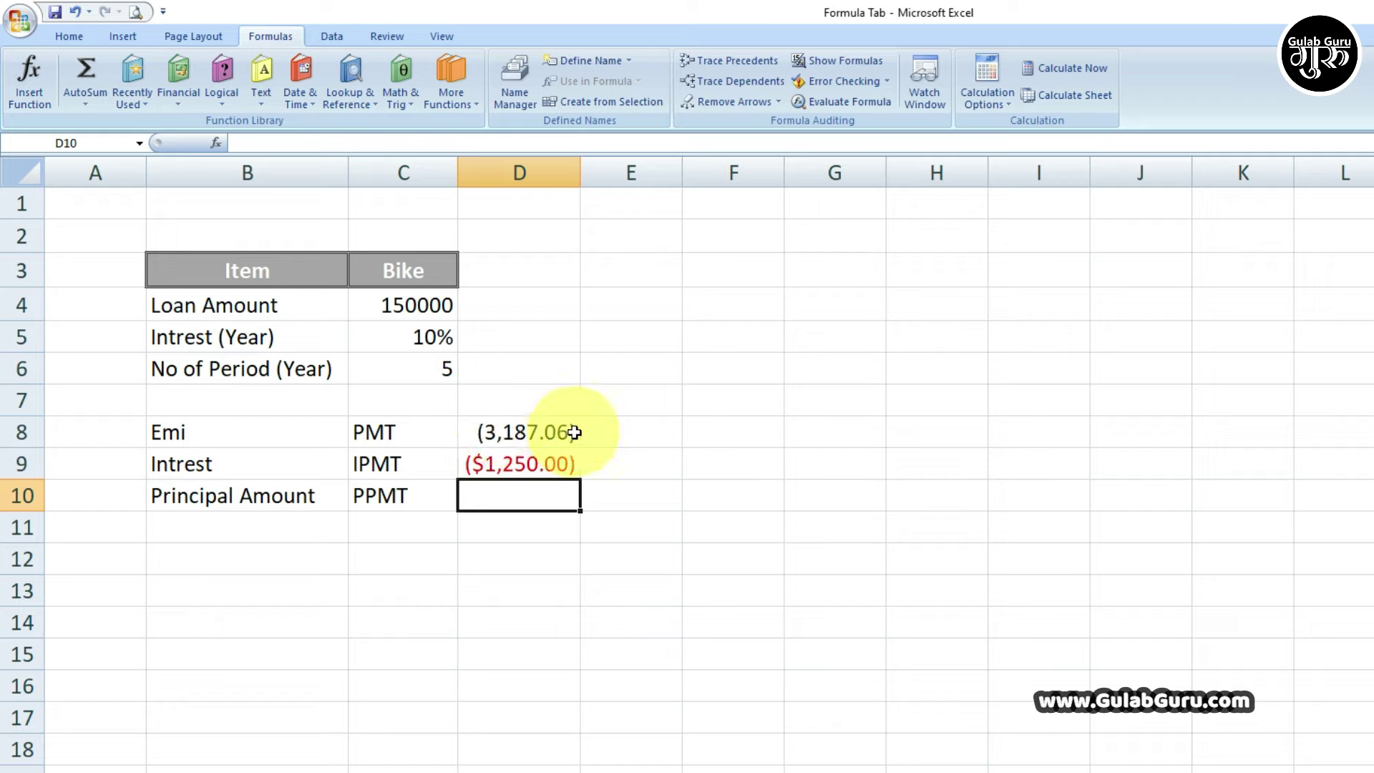
- Apply Comma Style to the interest in D9, showing (1,250.00)
click(533, 466)
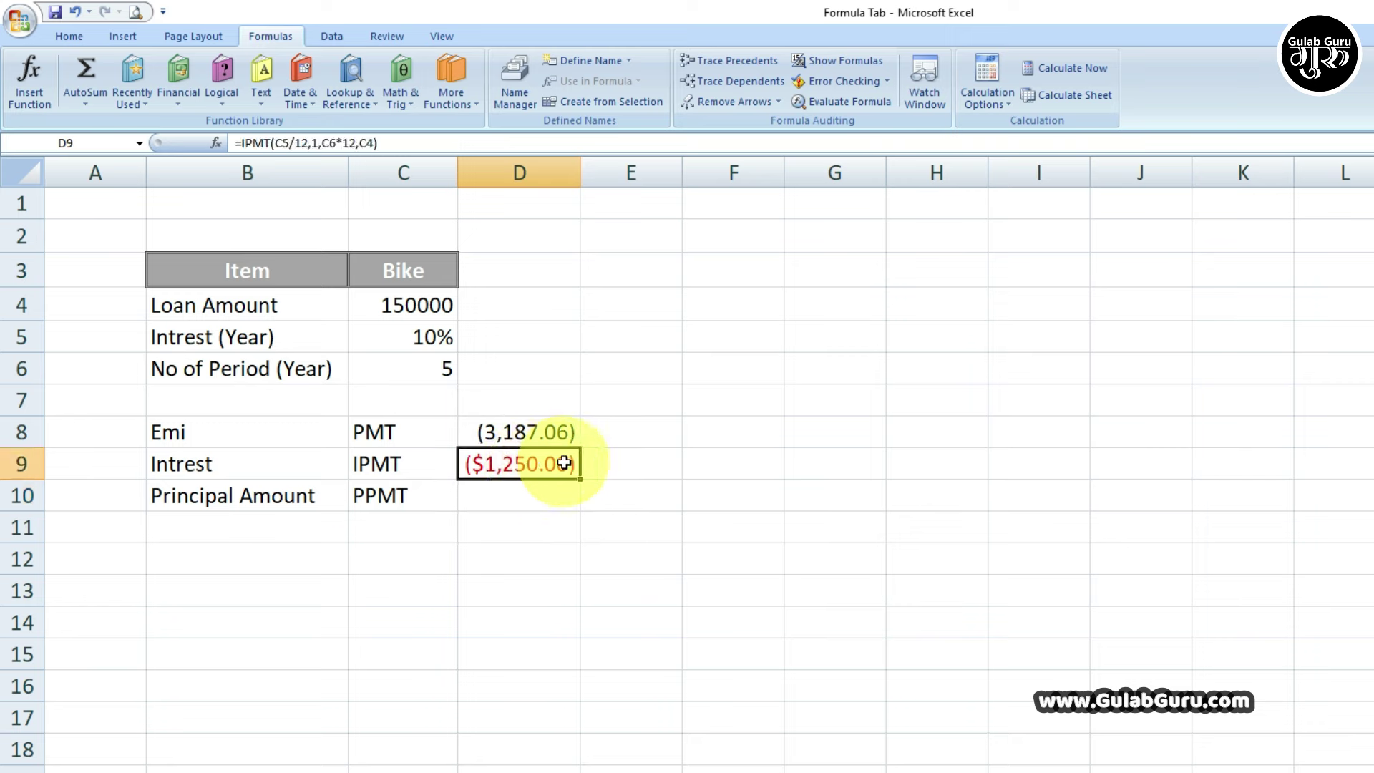
click(71, 34)
click(639, 95)
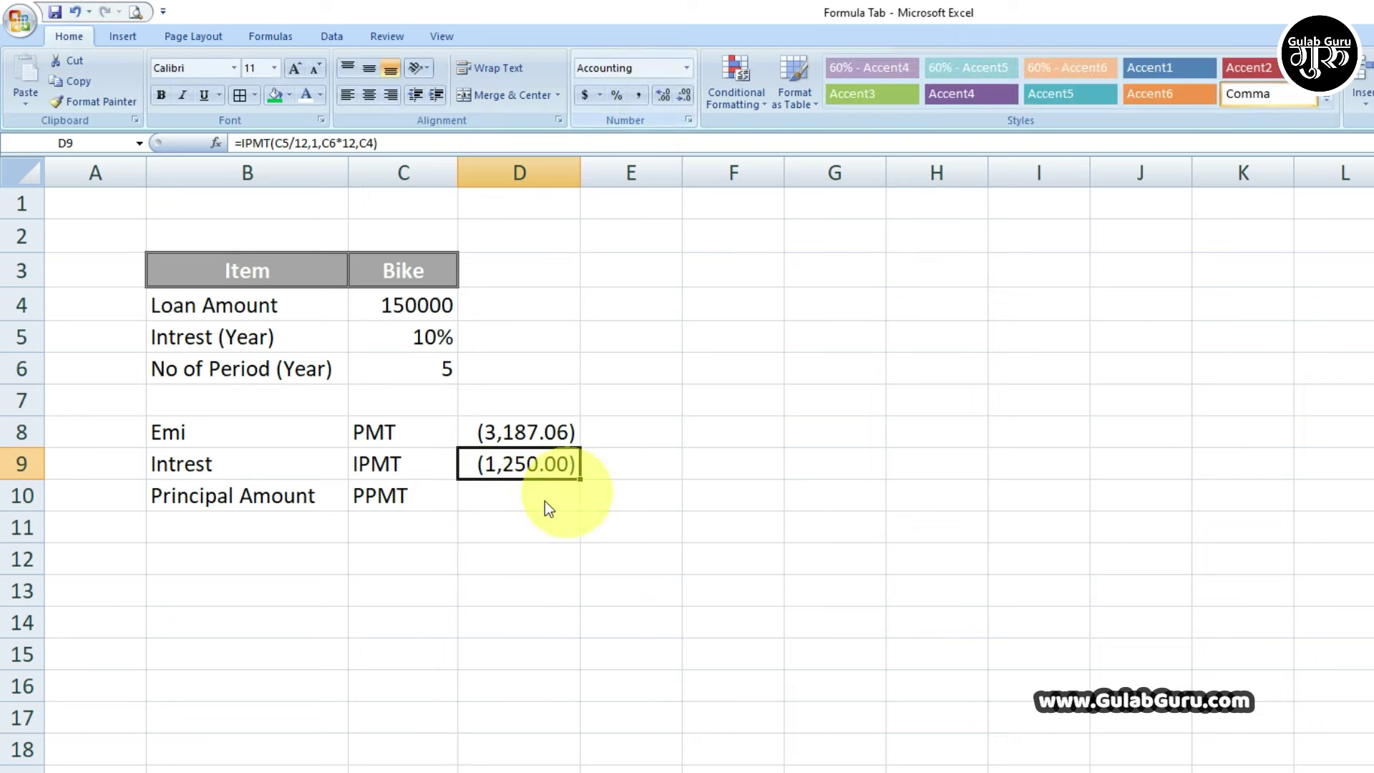
click(501, 492)
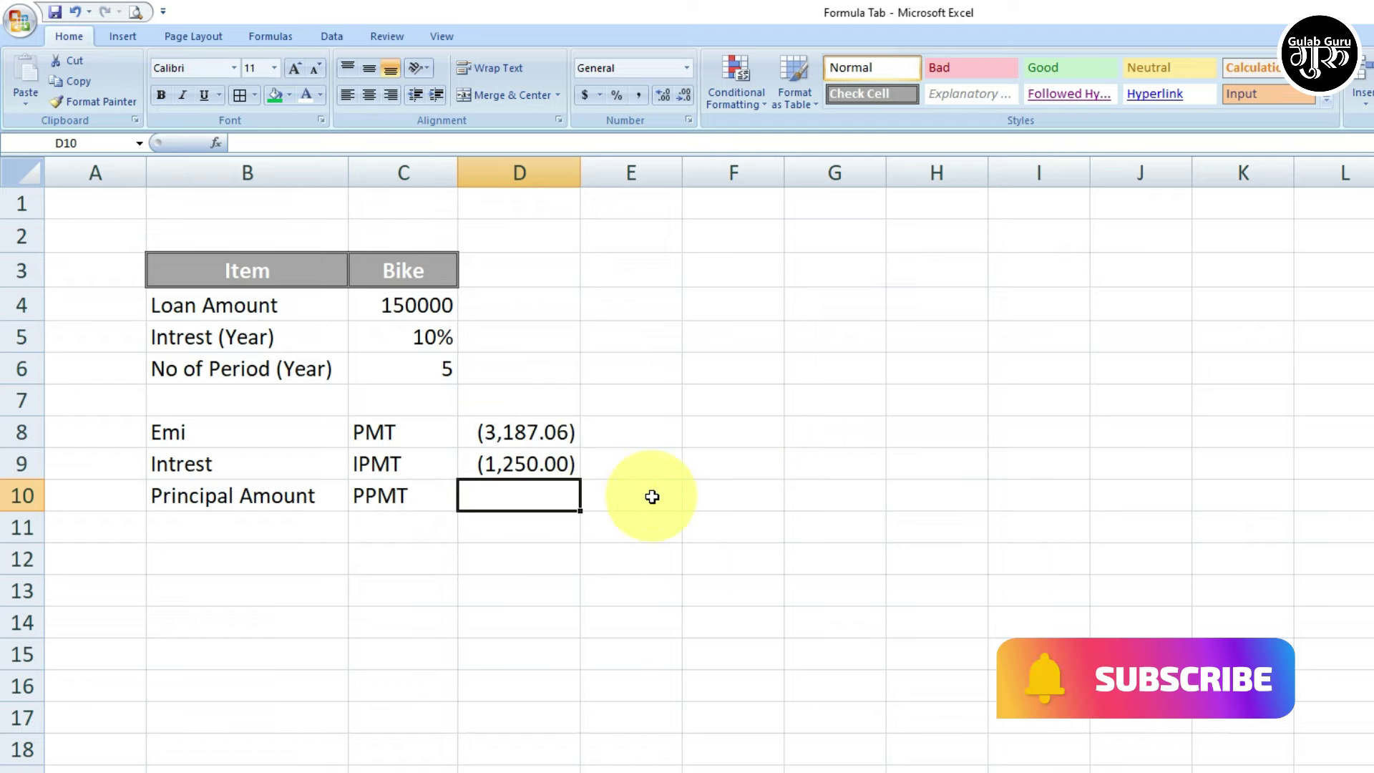
- Enter =PPMT(C5/12,1,C6*12,C4) in D10 for the first month's principal
text(=)
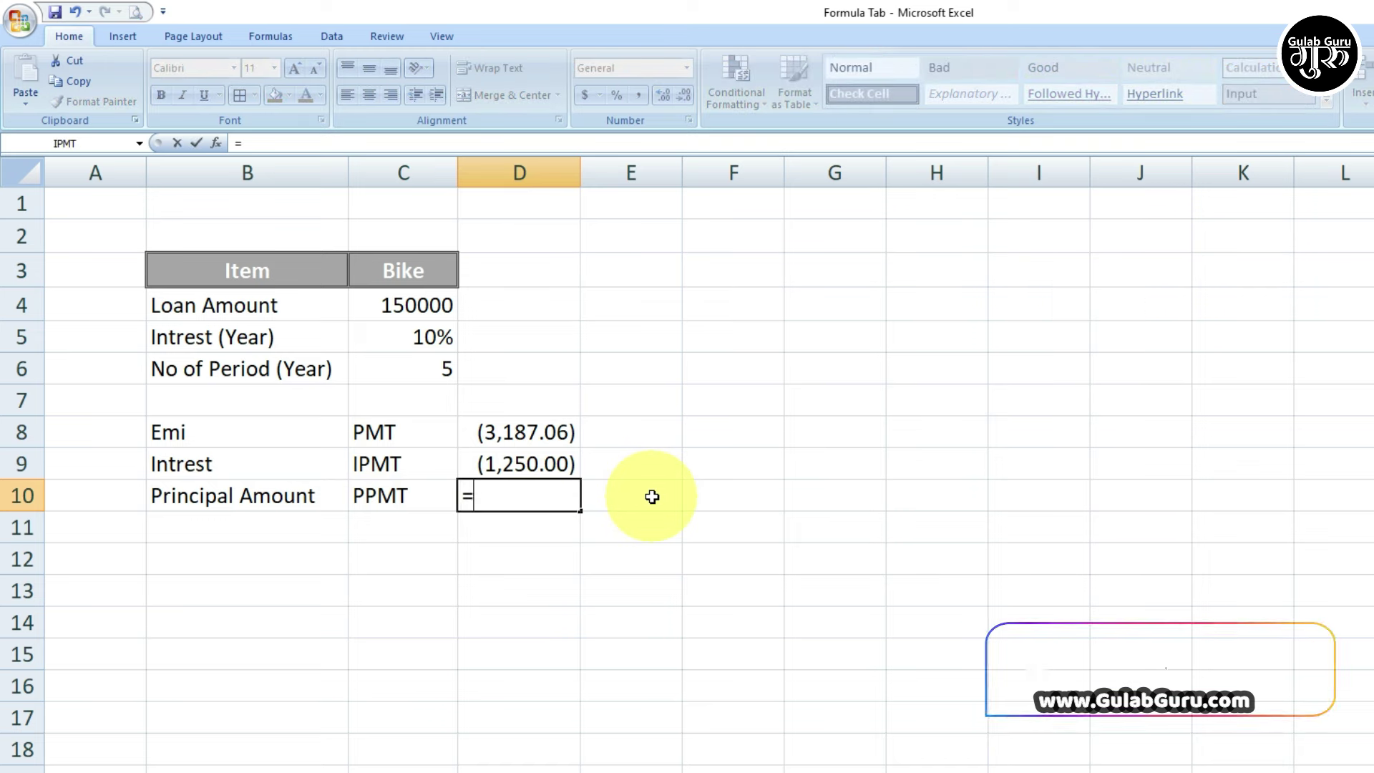
text(ppmt)
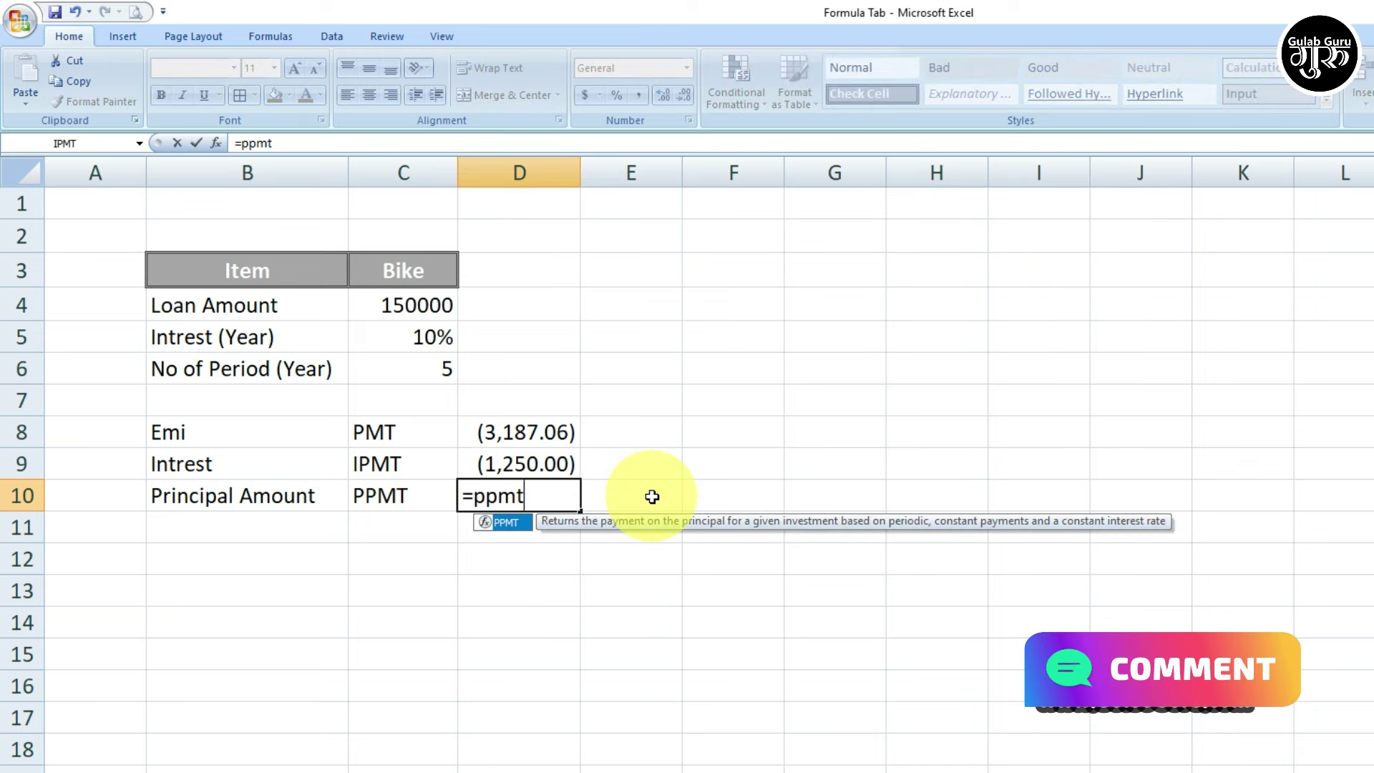
key(Tab)
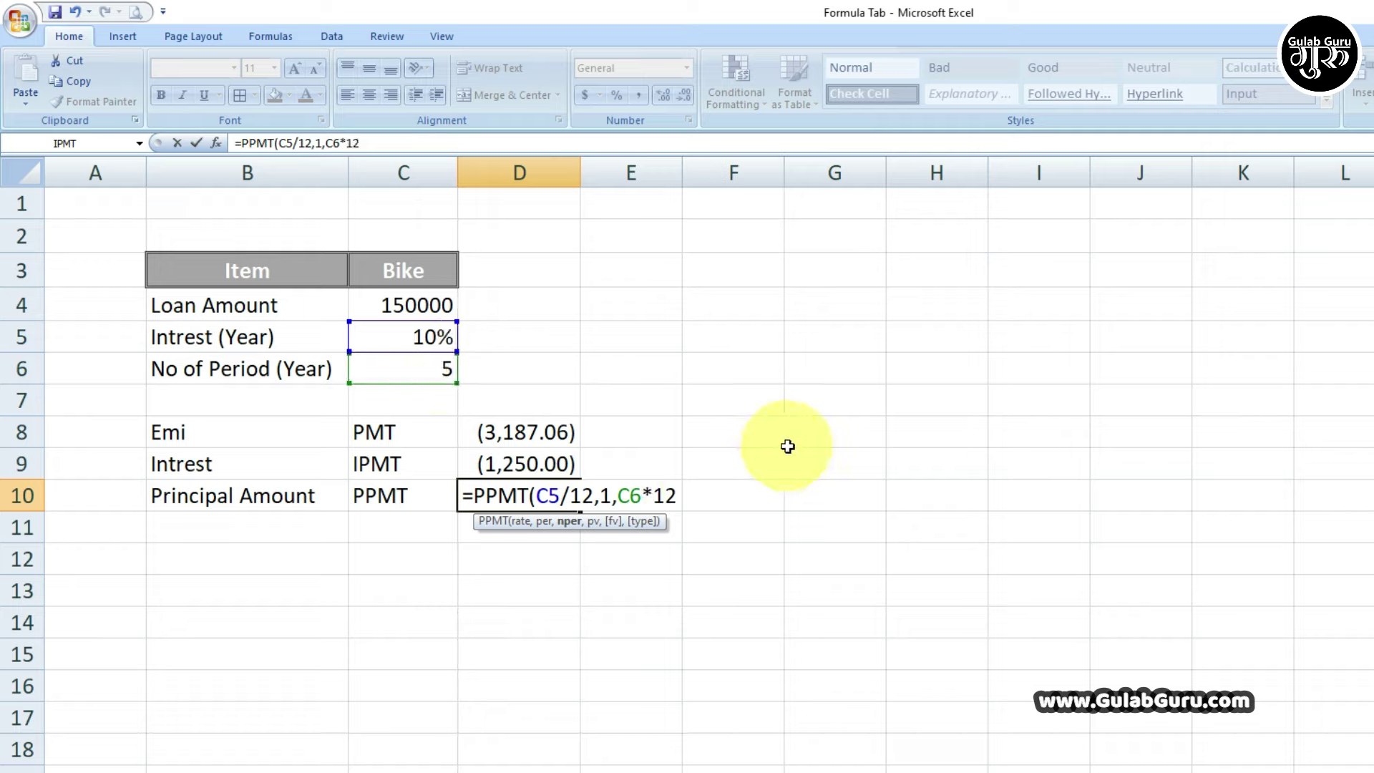
click(417, 306)
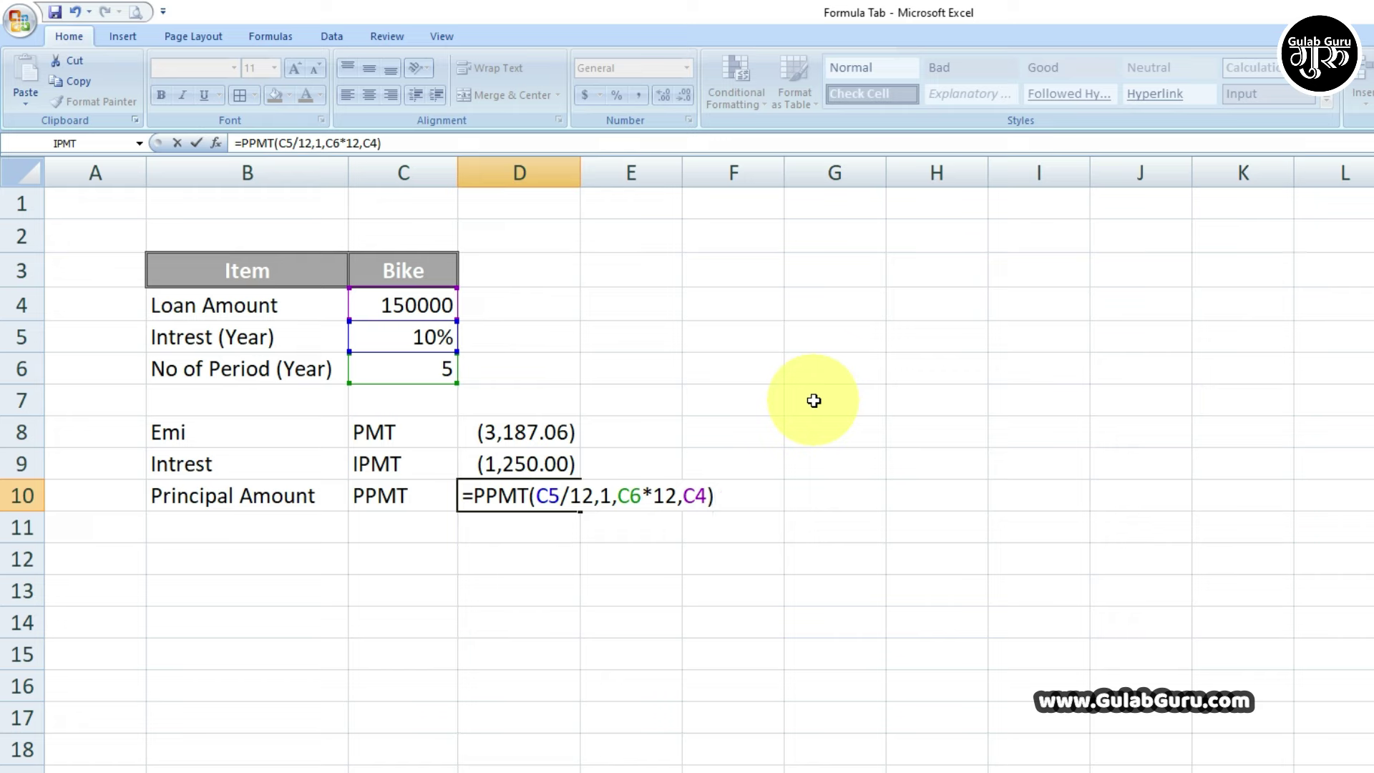
key(Return)
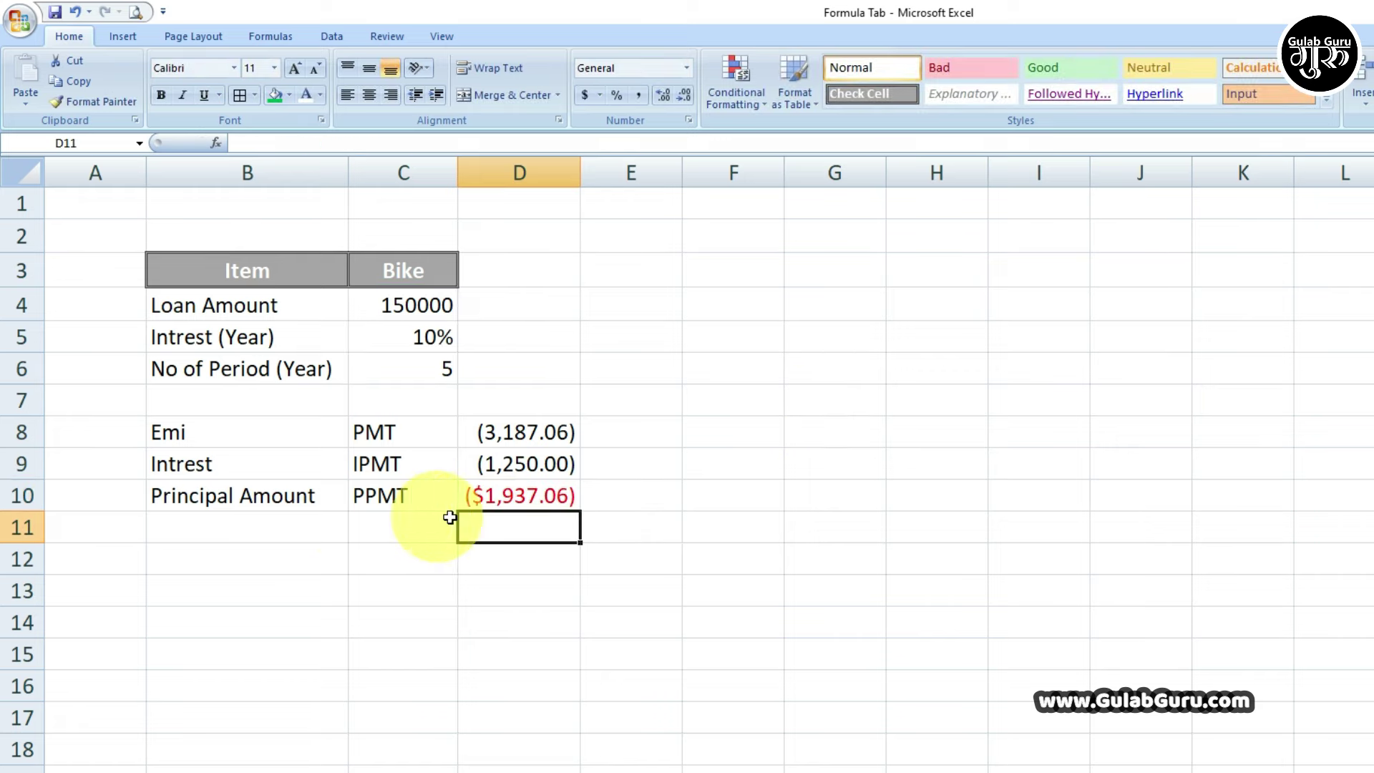
- Apply Comma Style to D10's principal, showing (1,937.06)
click(513, 497)
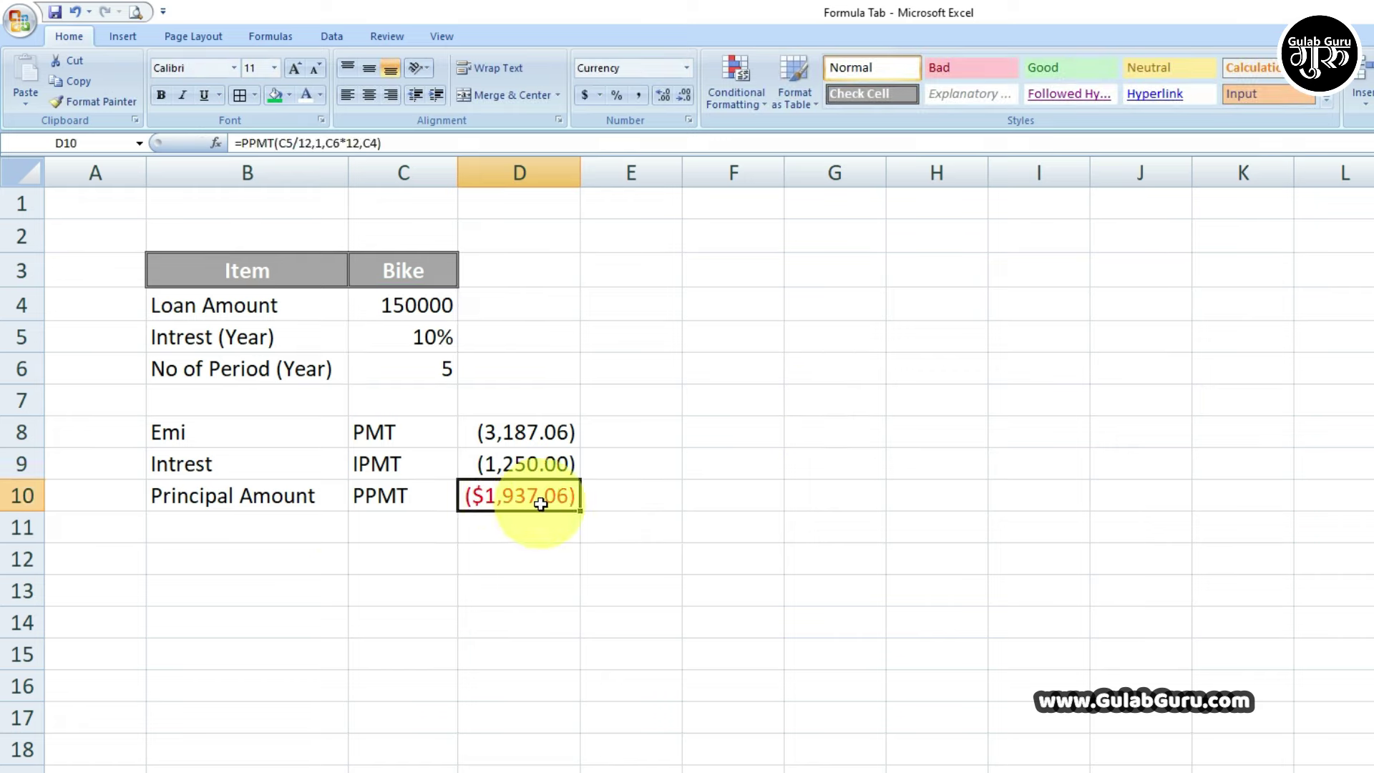
click(639, 95)
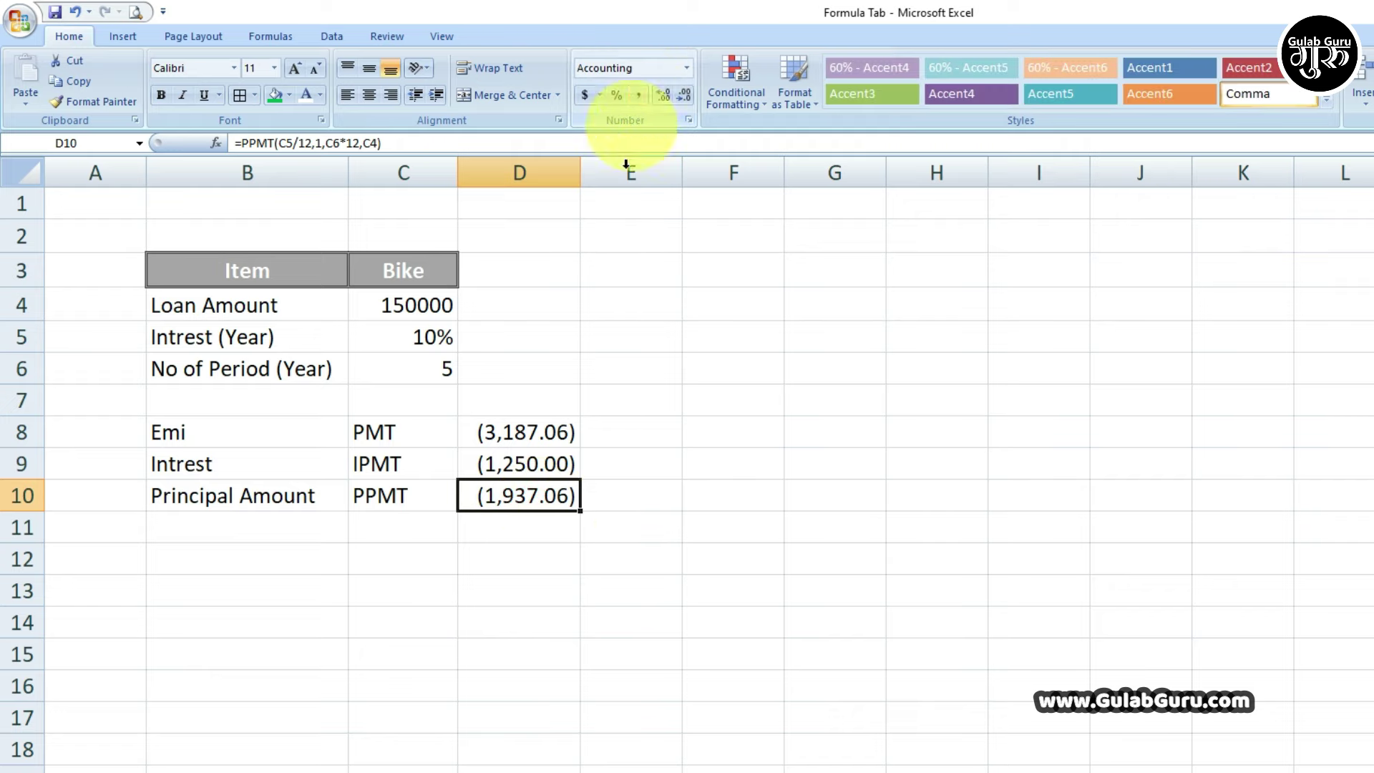
click(629, 494)
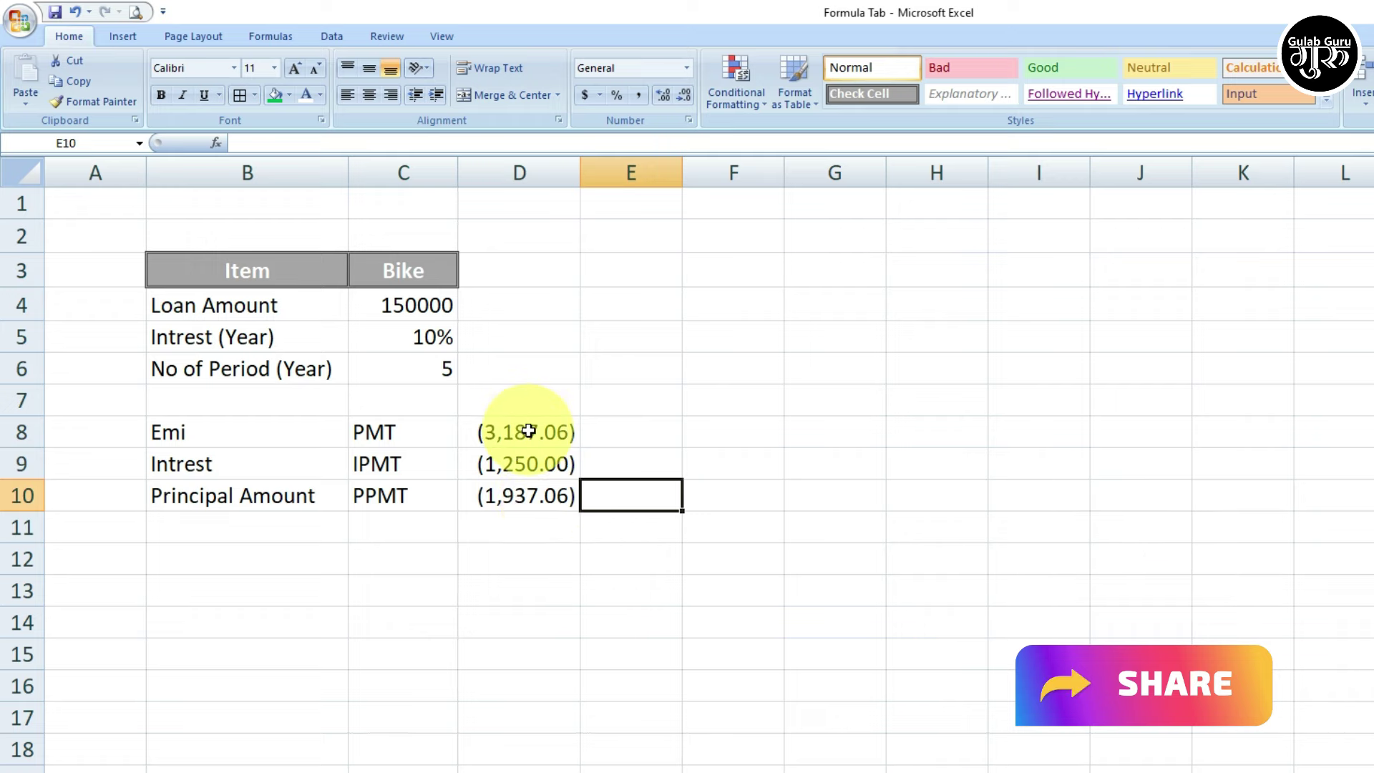
click(423, 586)
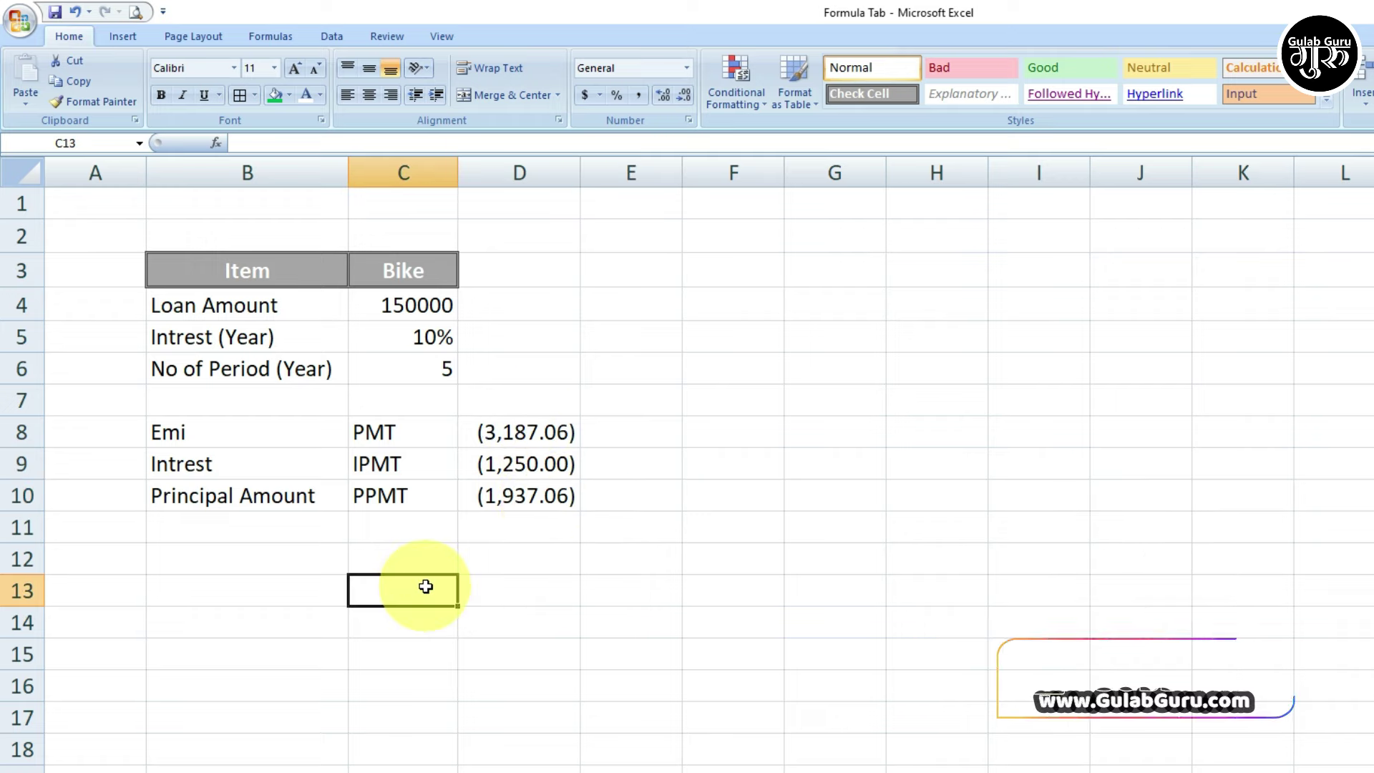
- Label C13 'Total' and sum D9+D10 in D13, giving (3,187.06)
text(Total)
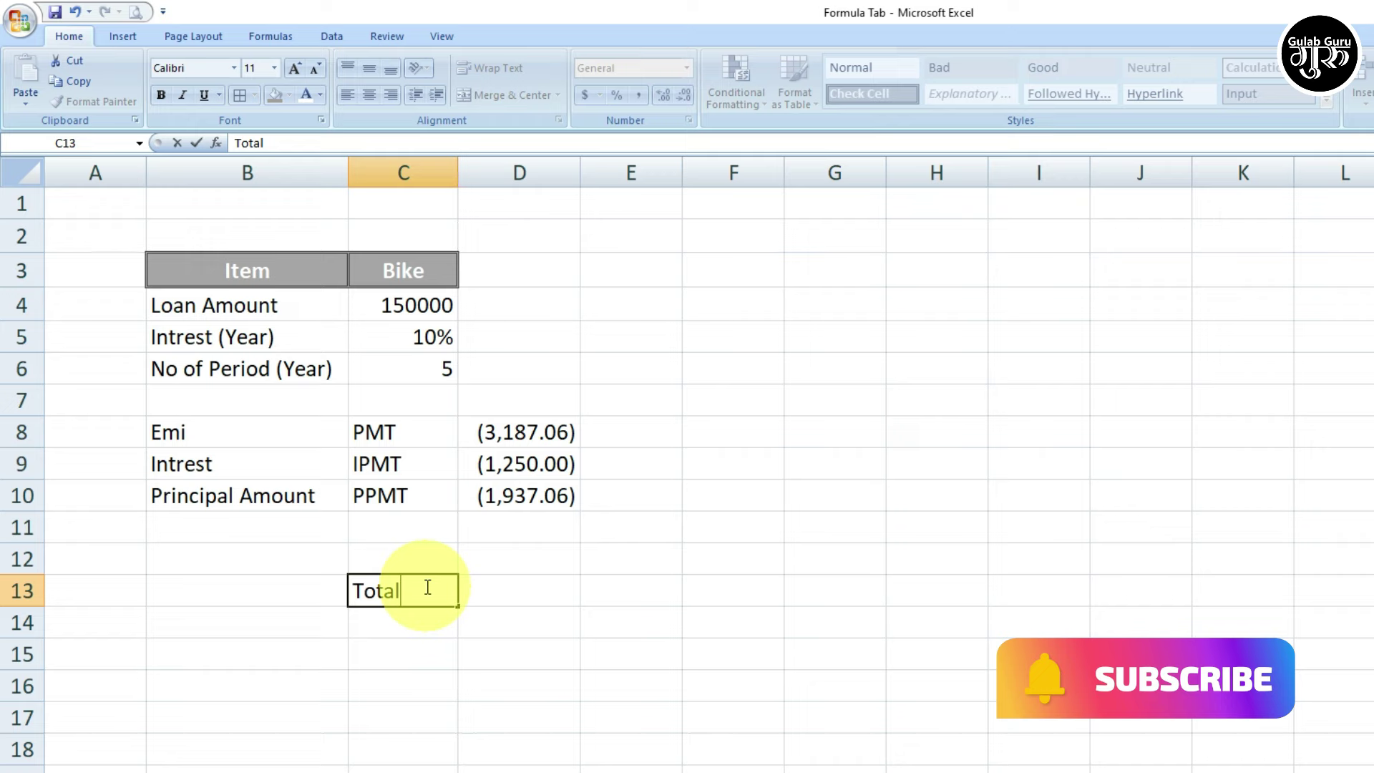
click(494, 589)
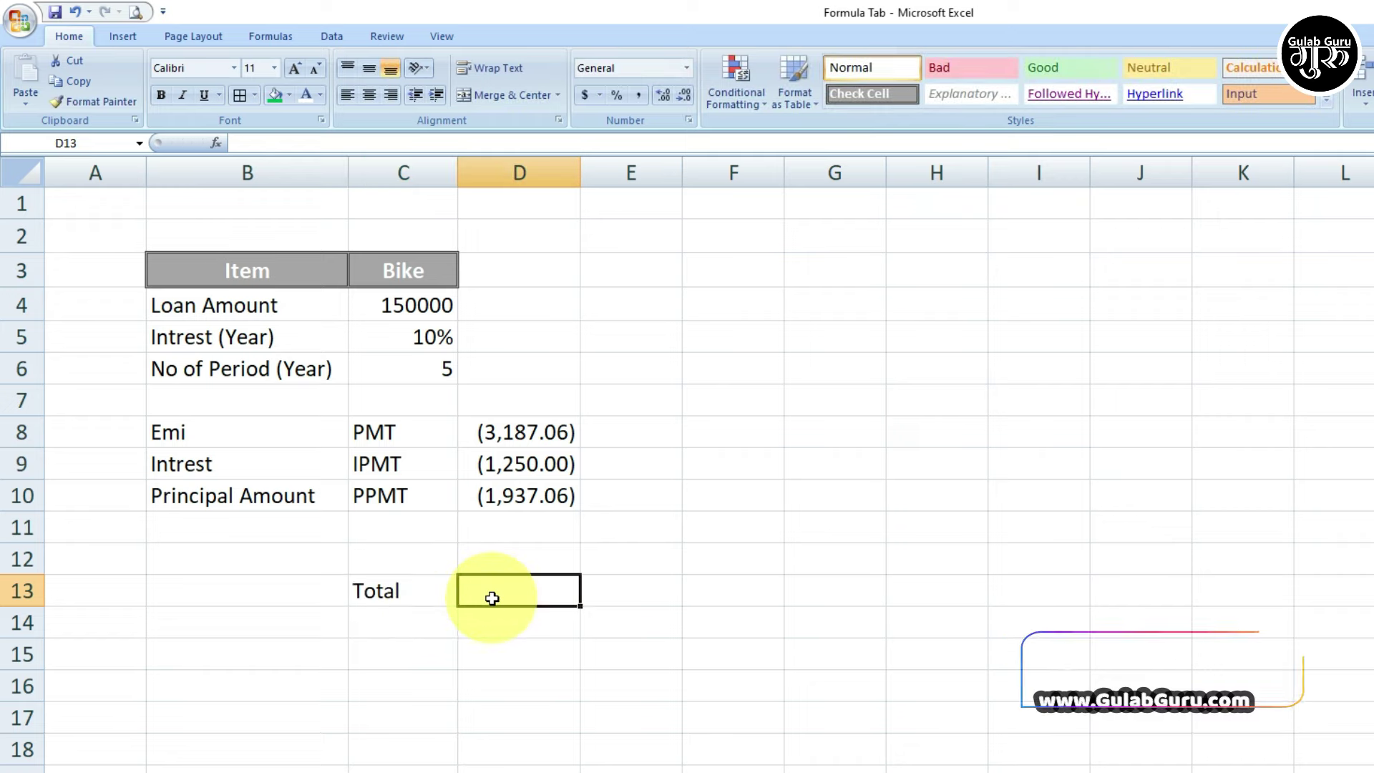
text(=)
click(517, 463)
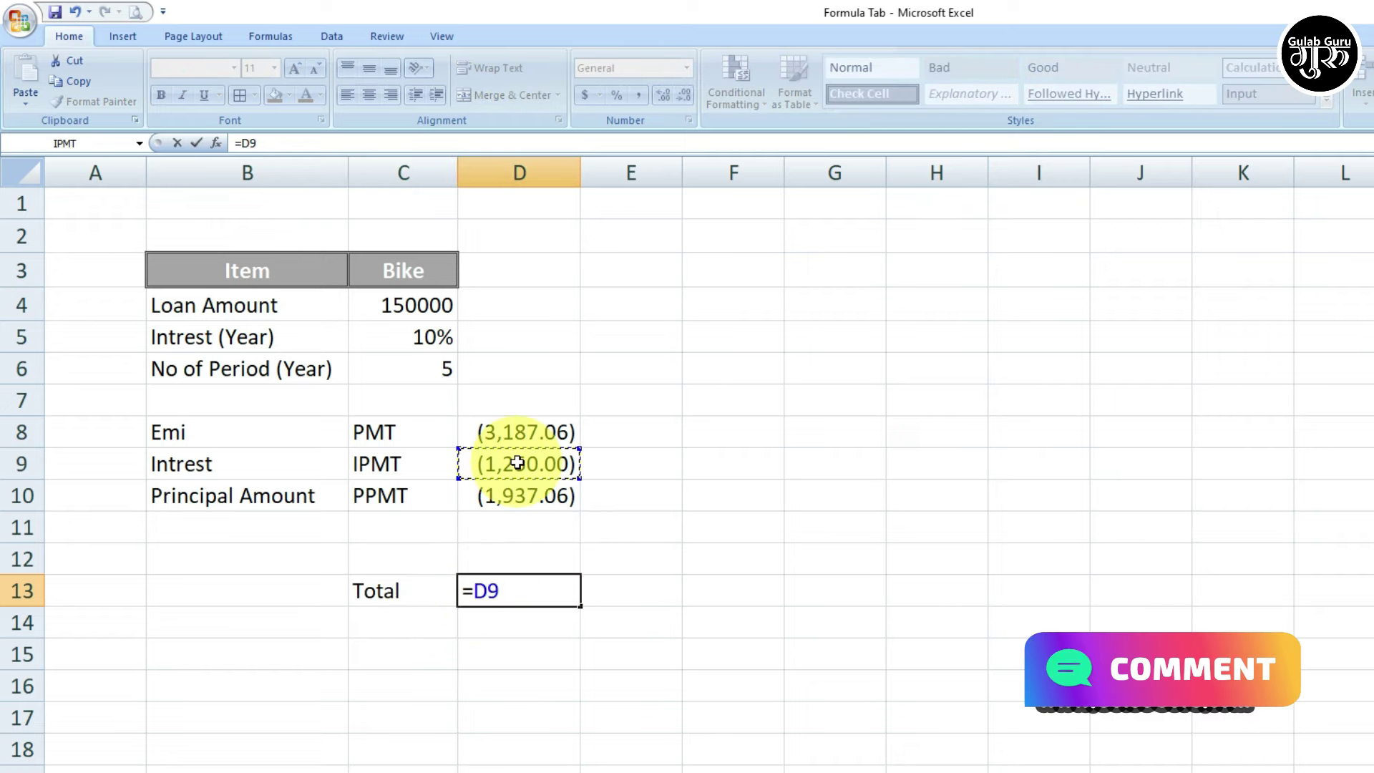
text(+)
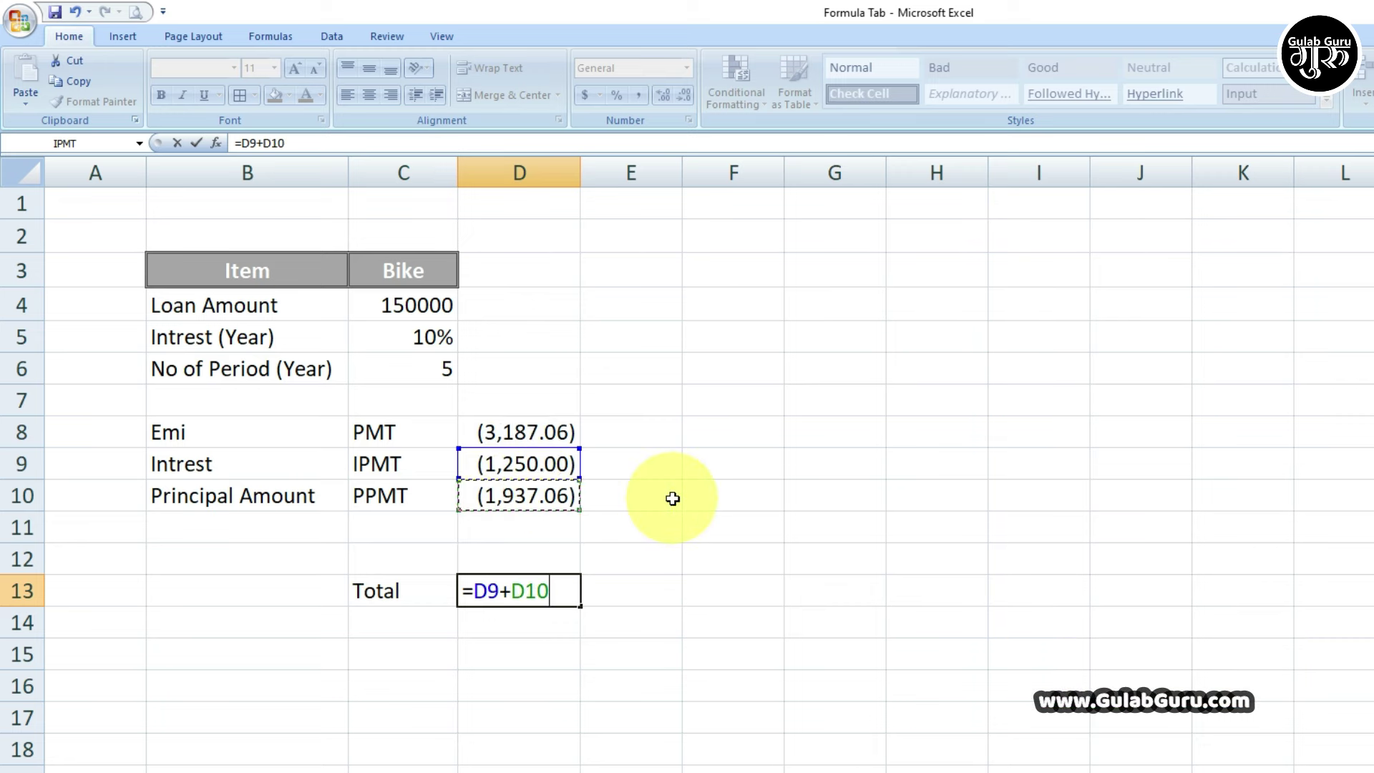
key(Return)
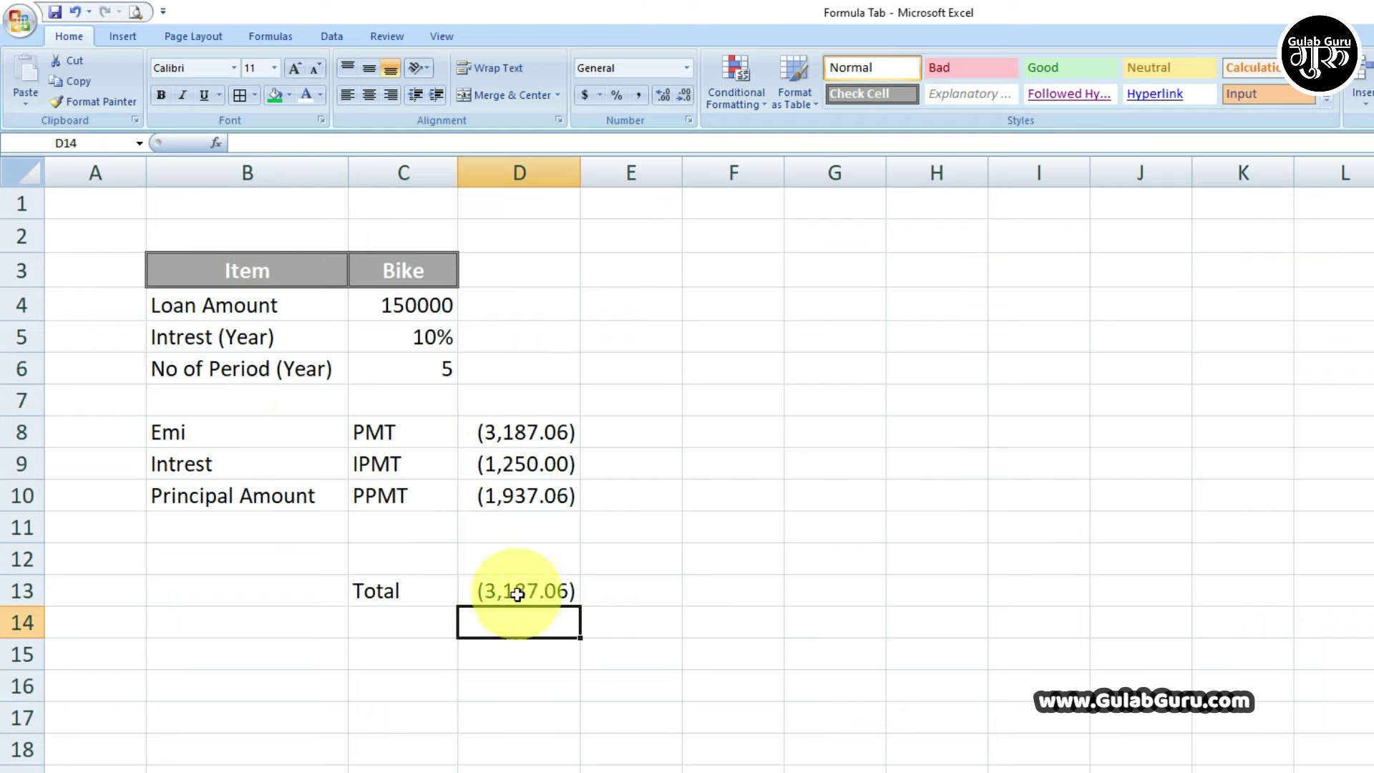
click(613, 585)
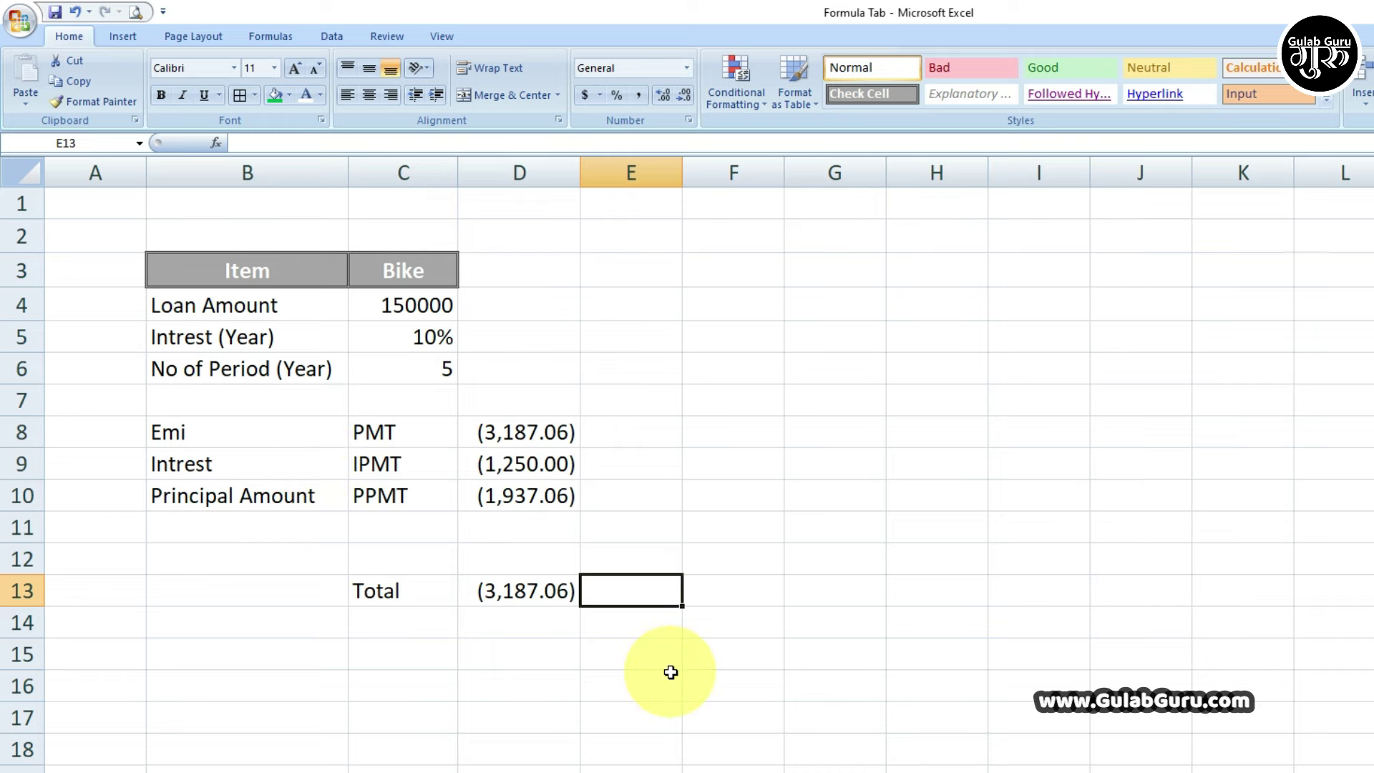
- Scroll through the Financial functions list on the Formulas tab
click(268, 35)
click(183, 100)
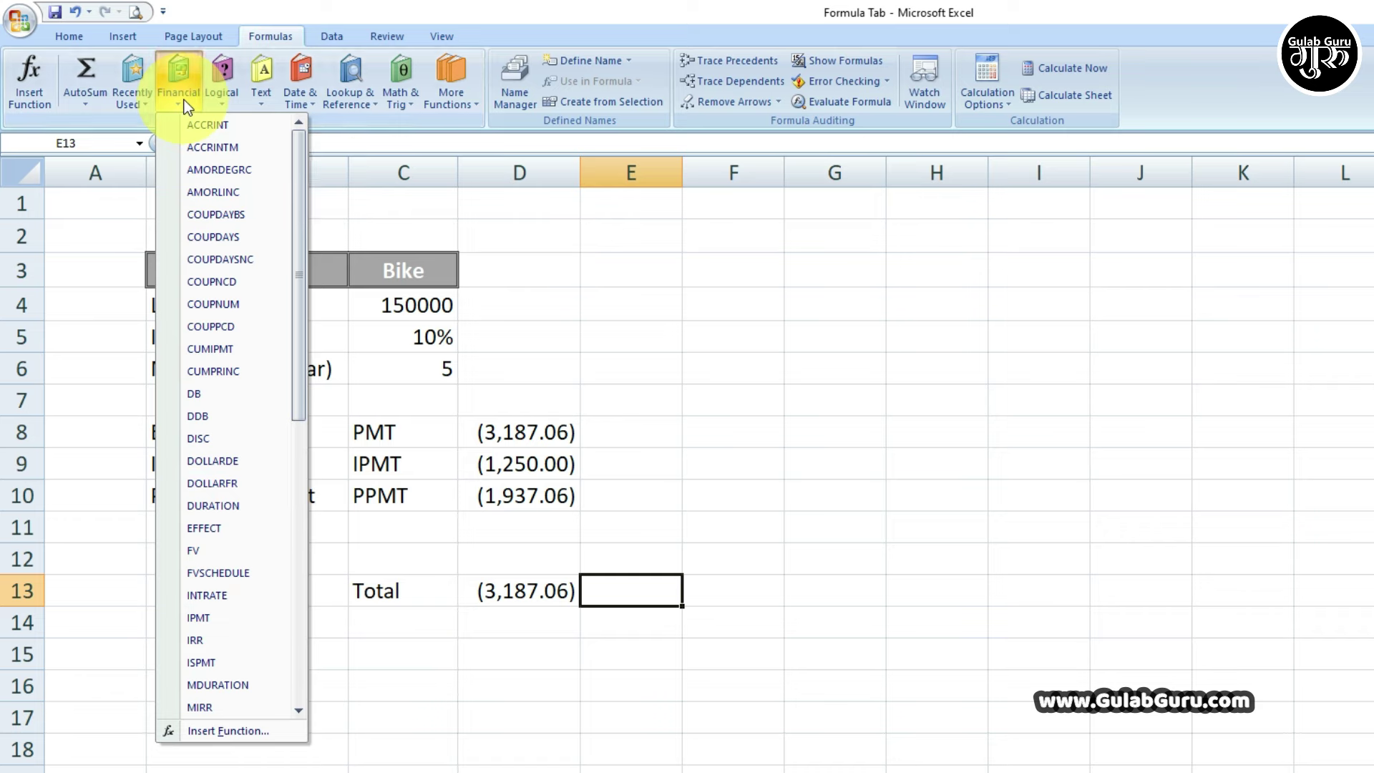
scroll(255, 591, down, 2)
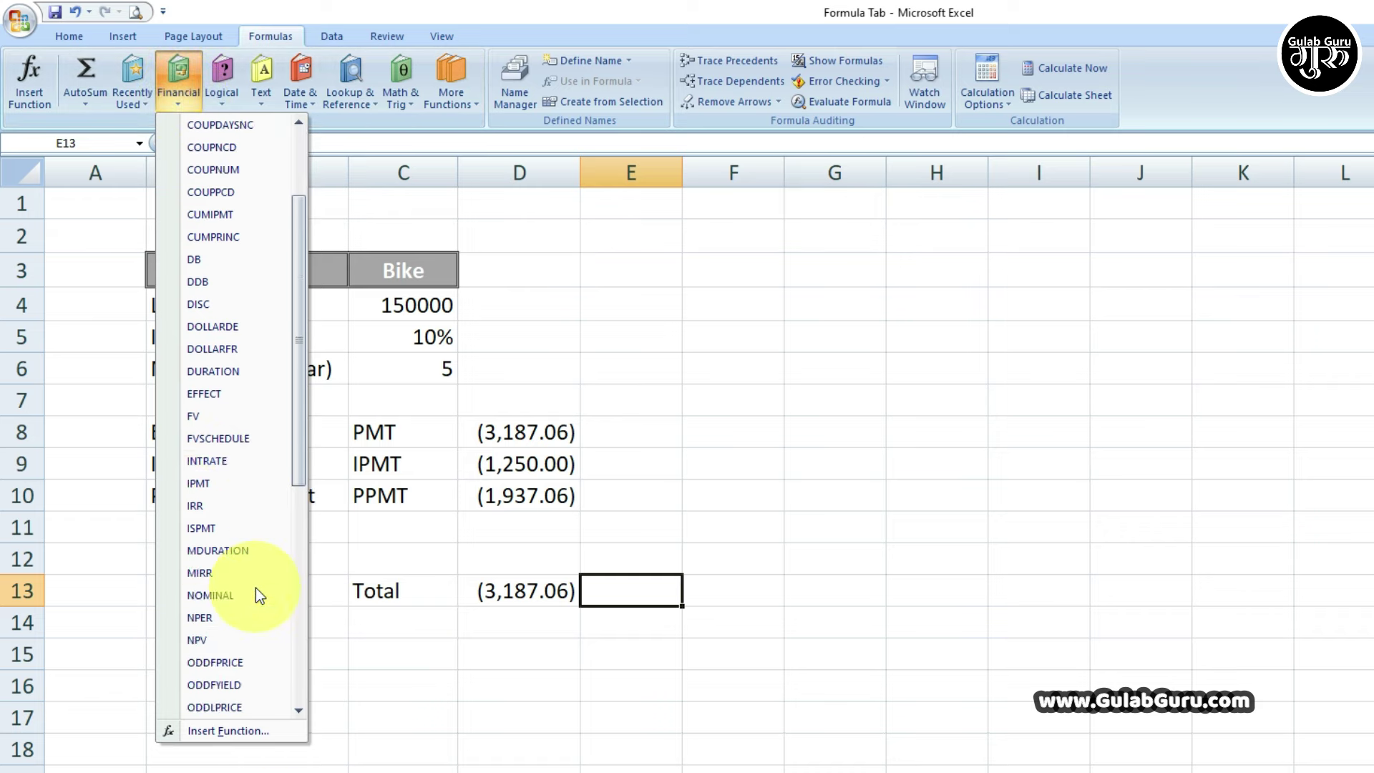
scroll(256, 586, down, 3)
scroll(256, 587, up, 4)
scroll(256, 587, up, 1)
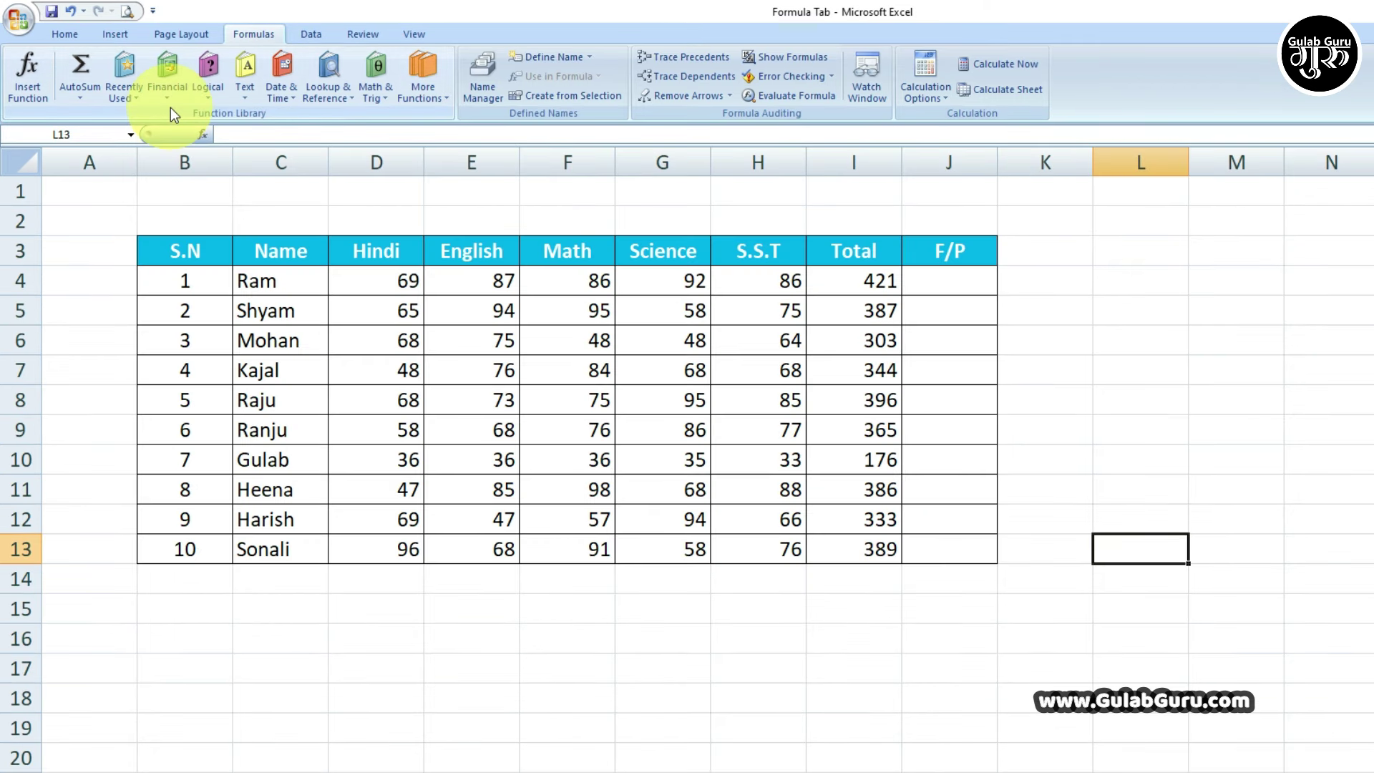
- Browse the Logical functions list, then select J4, the first F/P cell, and type =
click(217, 100)
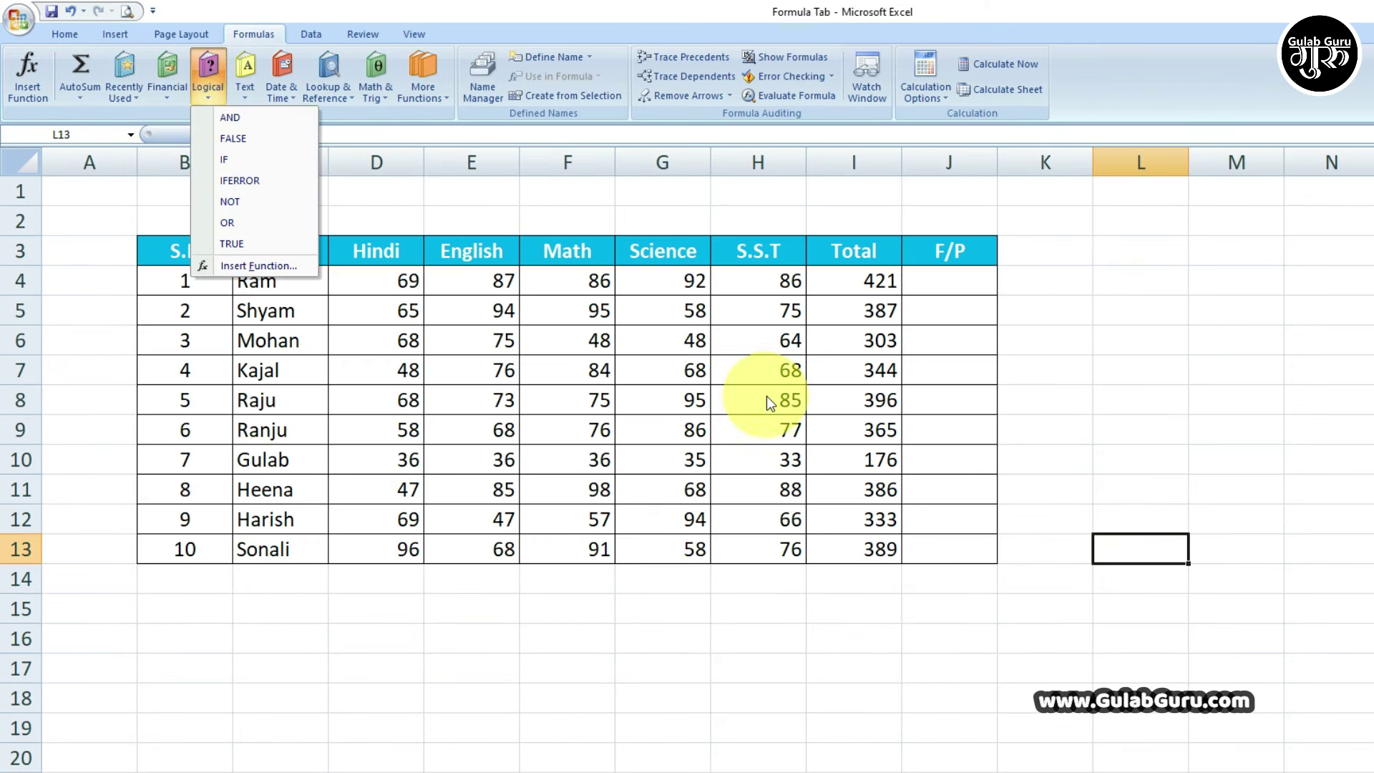
click(942, 279)
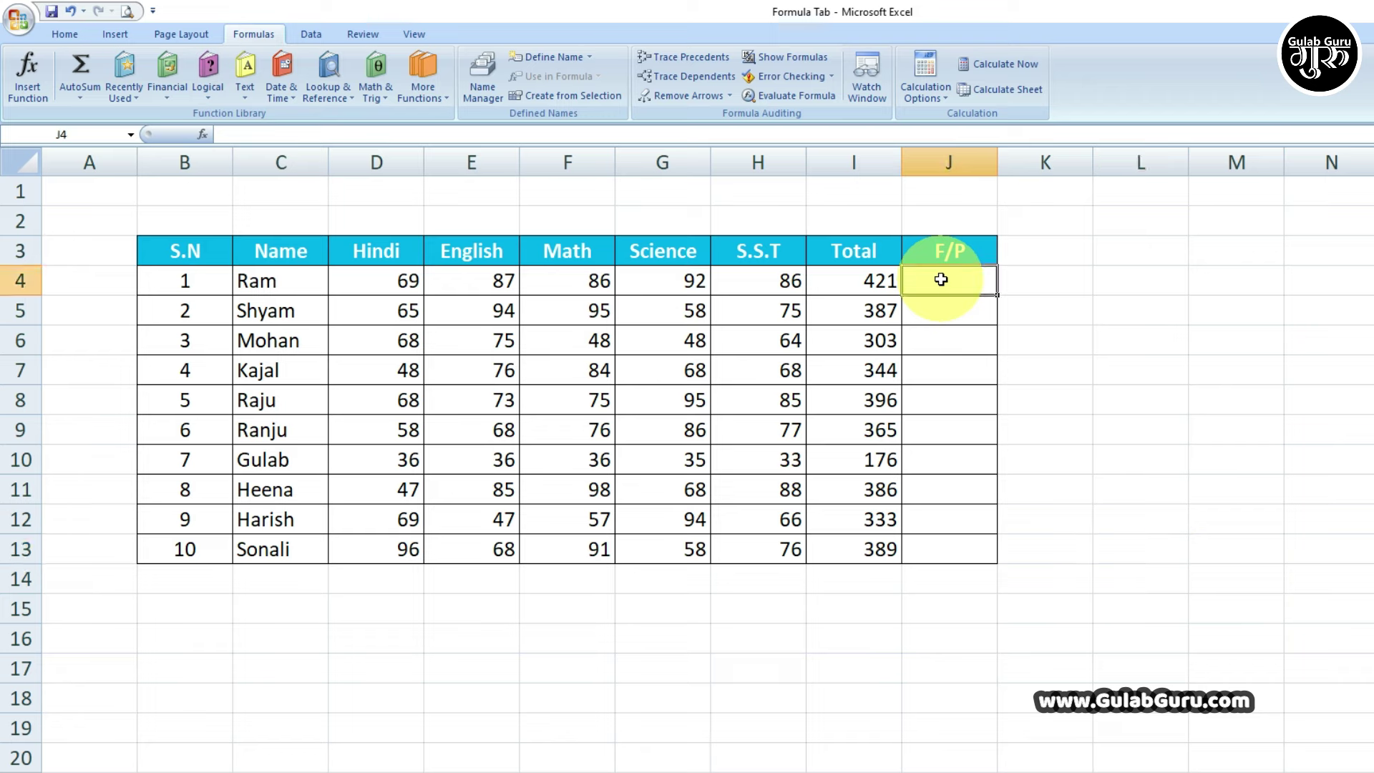
click(942, 279)
click(211, 95)
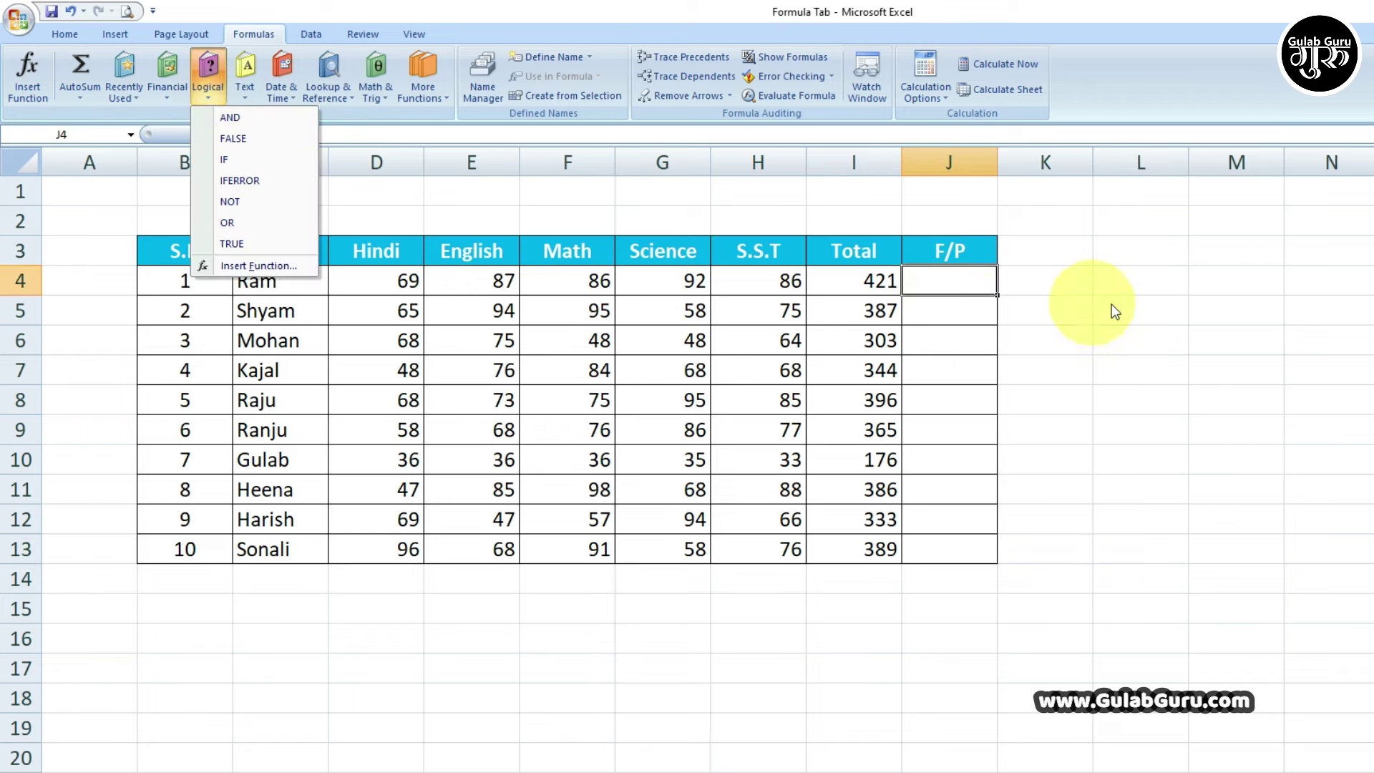
click(1041, 287)
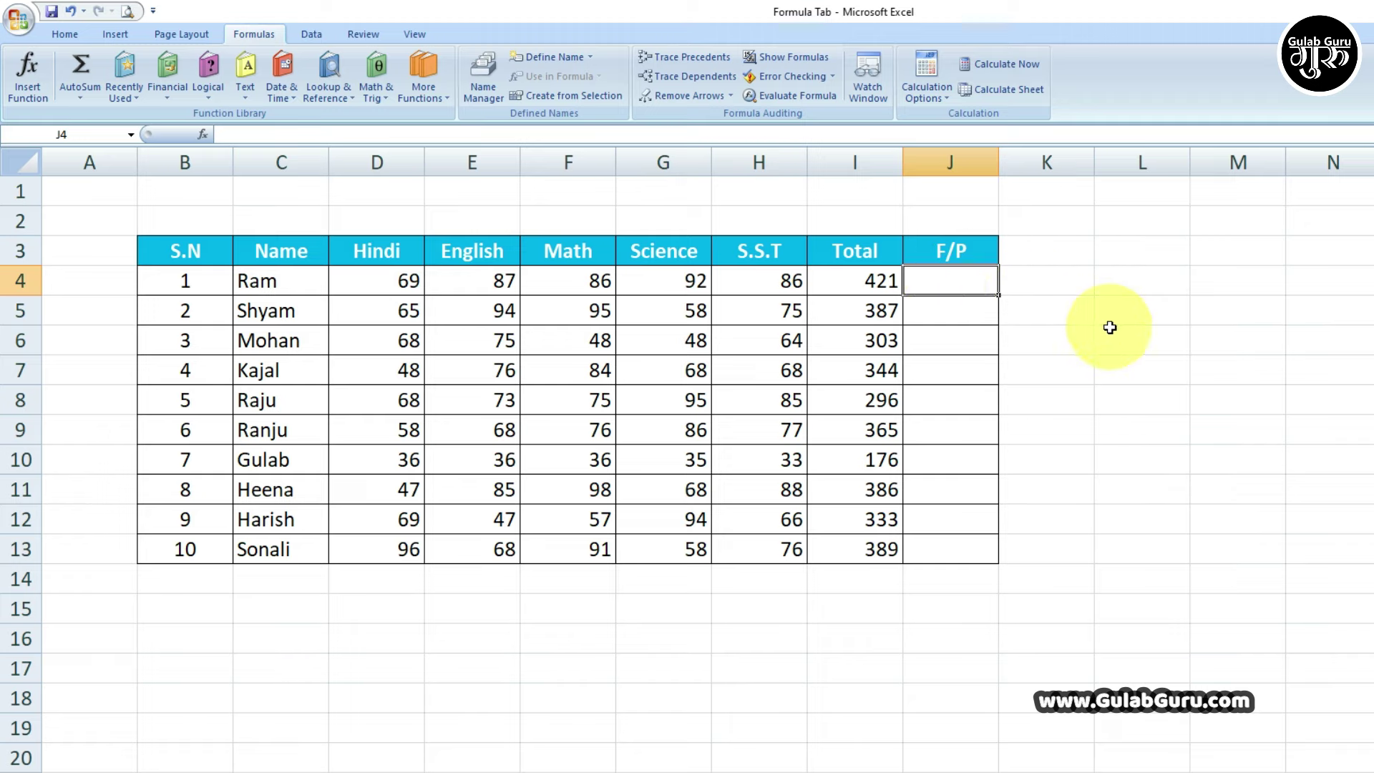
click(1112, 349)
click(951, 282)
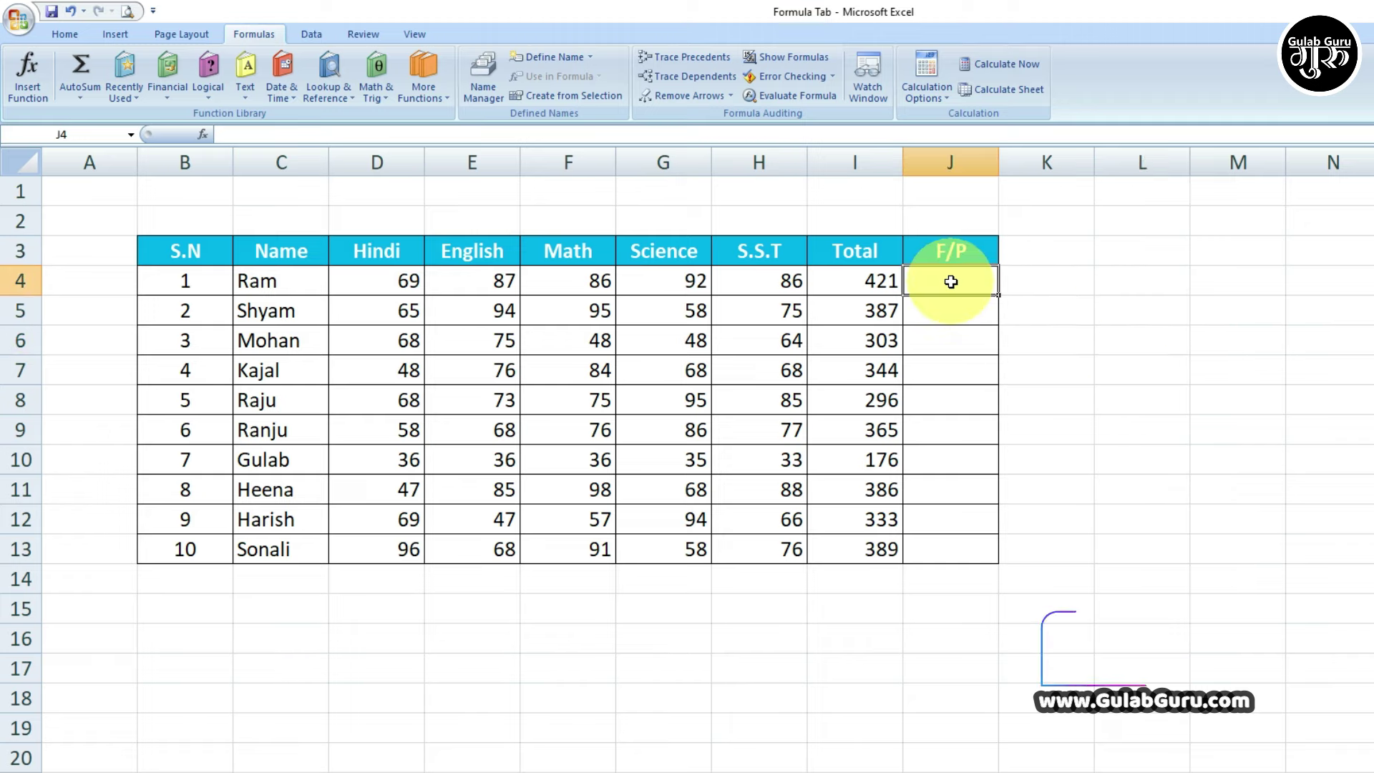
- Enter =IF(I4>300,"Pass","Fail") in J4
text(=)
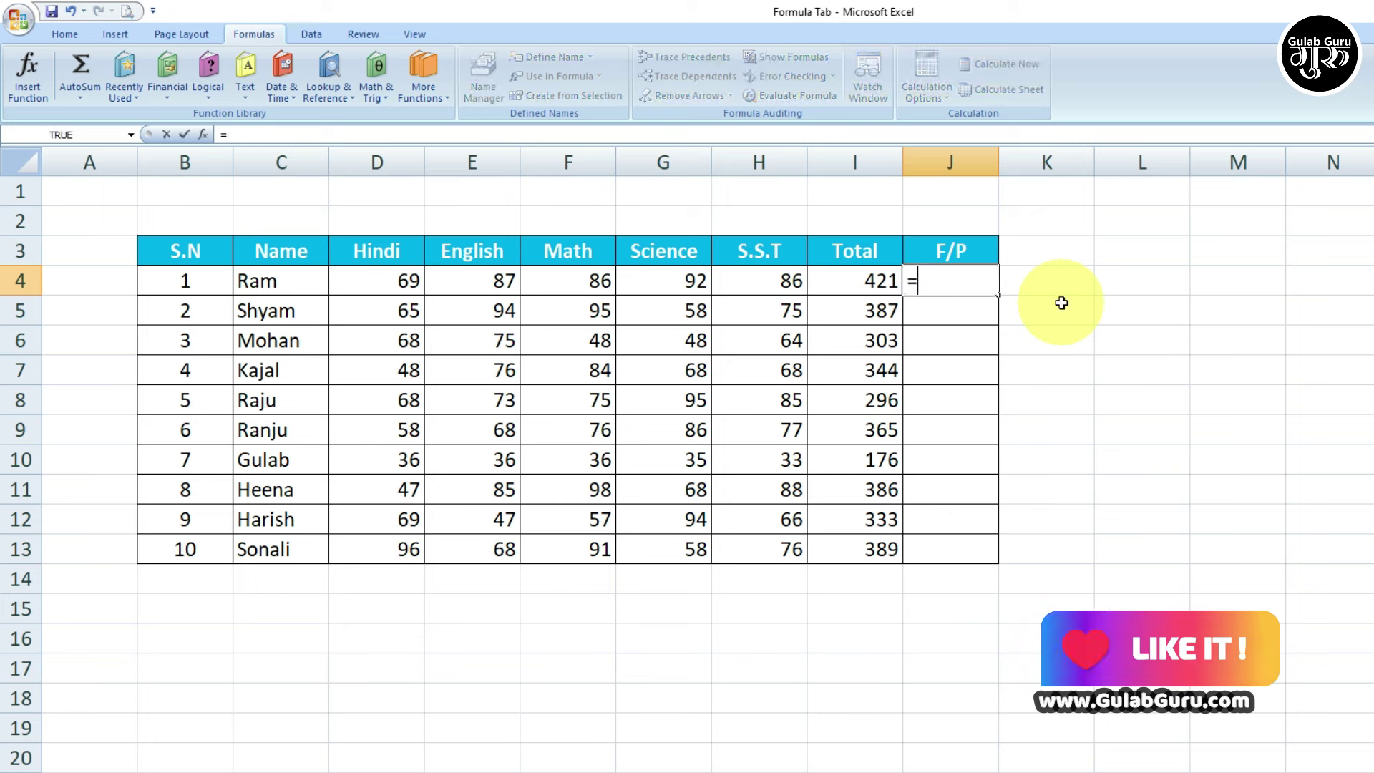
text(if)
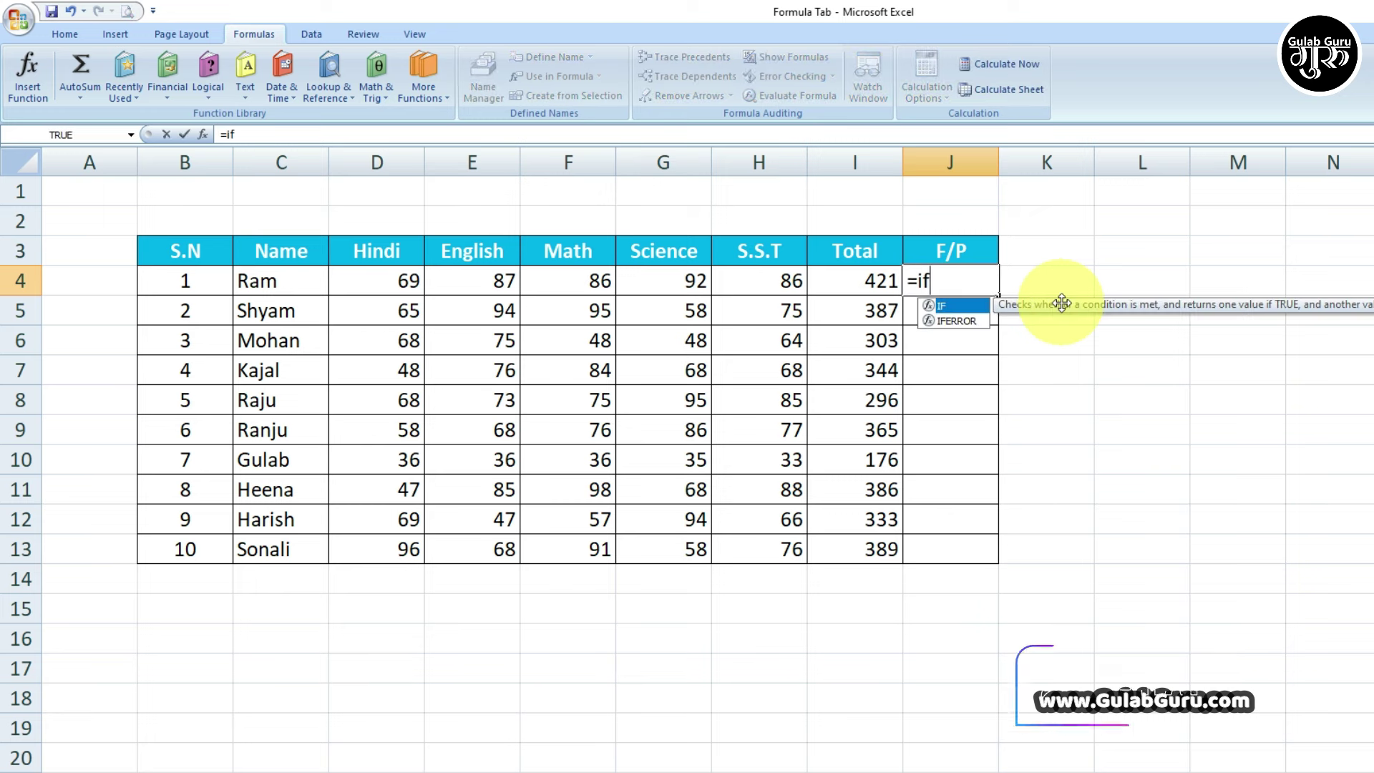
double_click(952, 307)
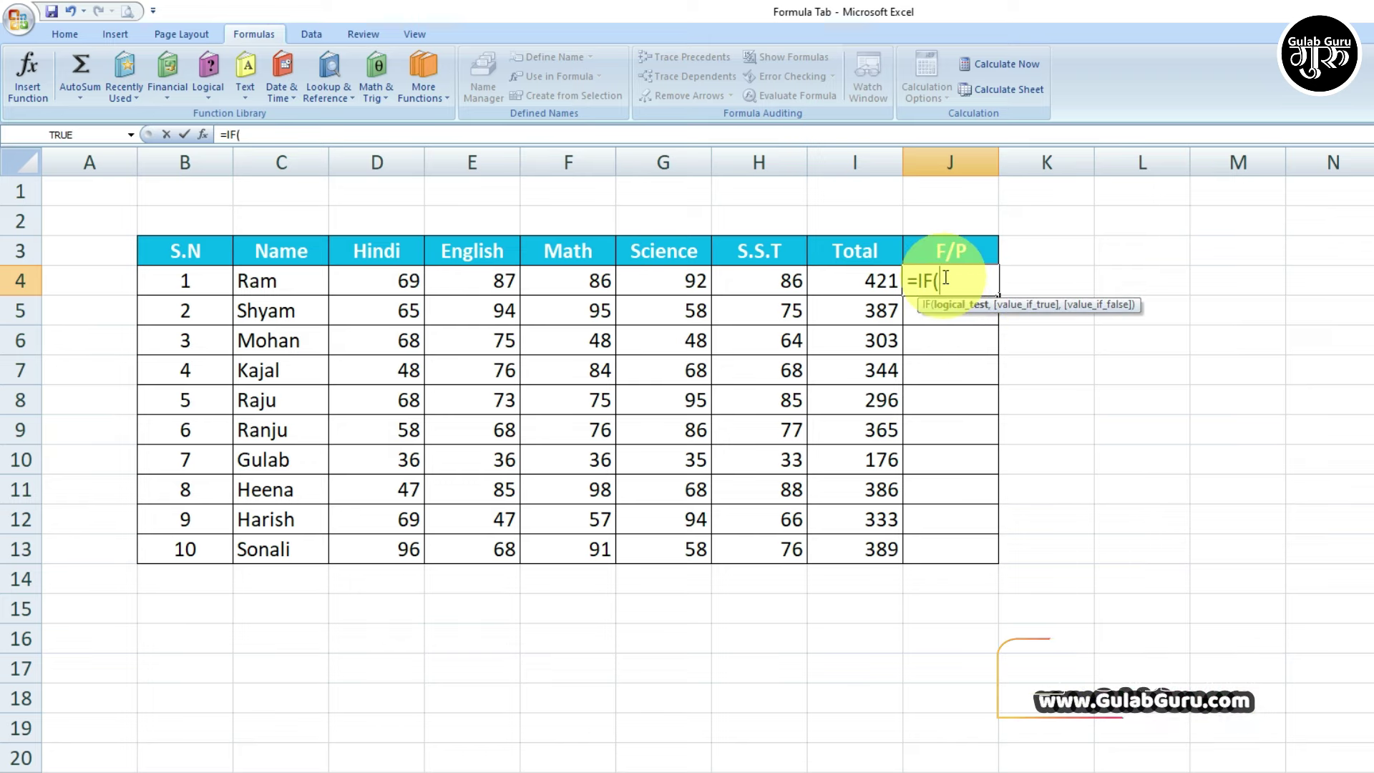
click(880, 281)
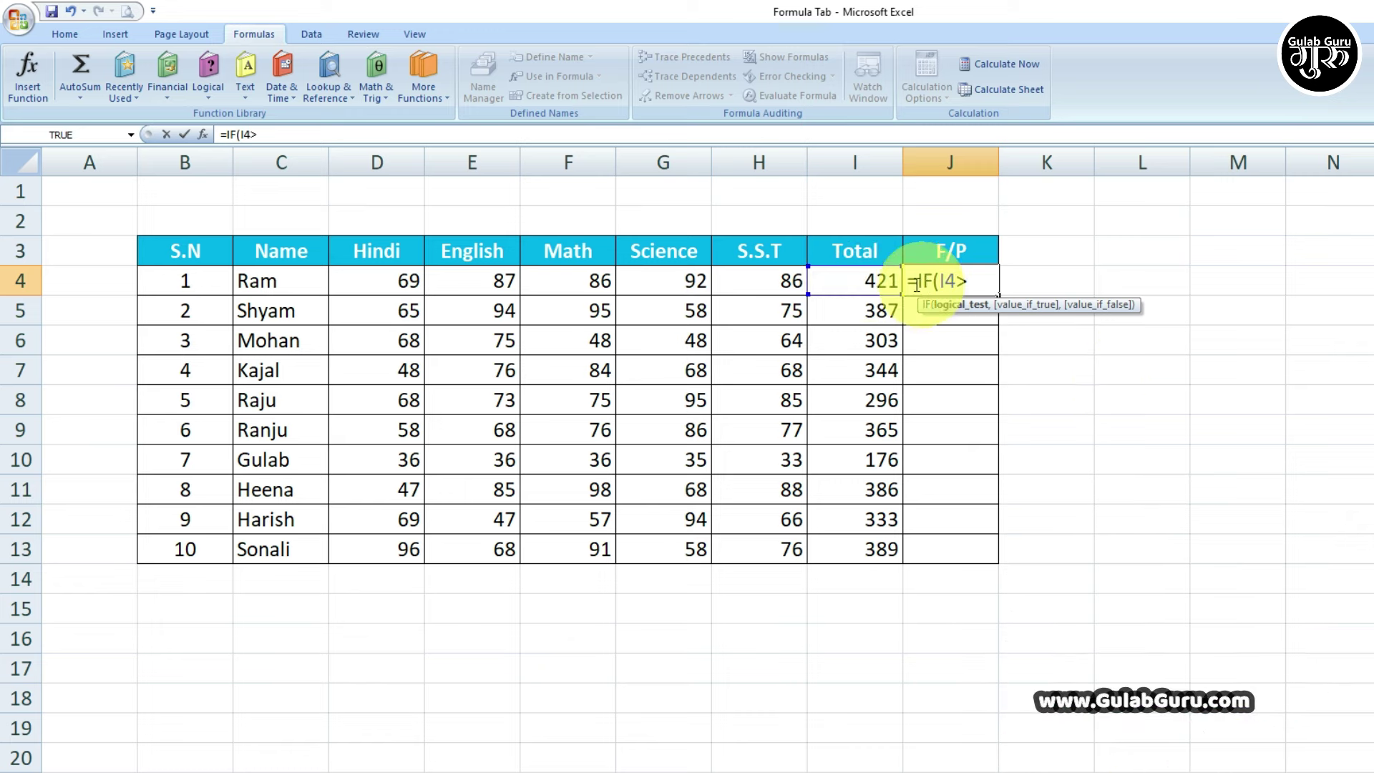
text(300,"Pass","Fail)
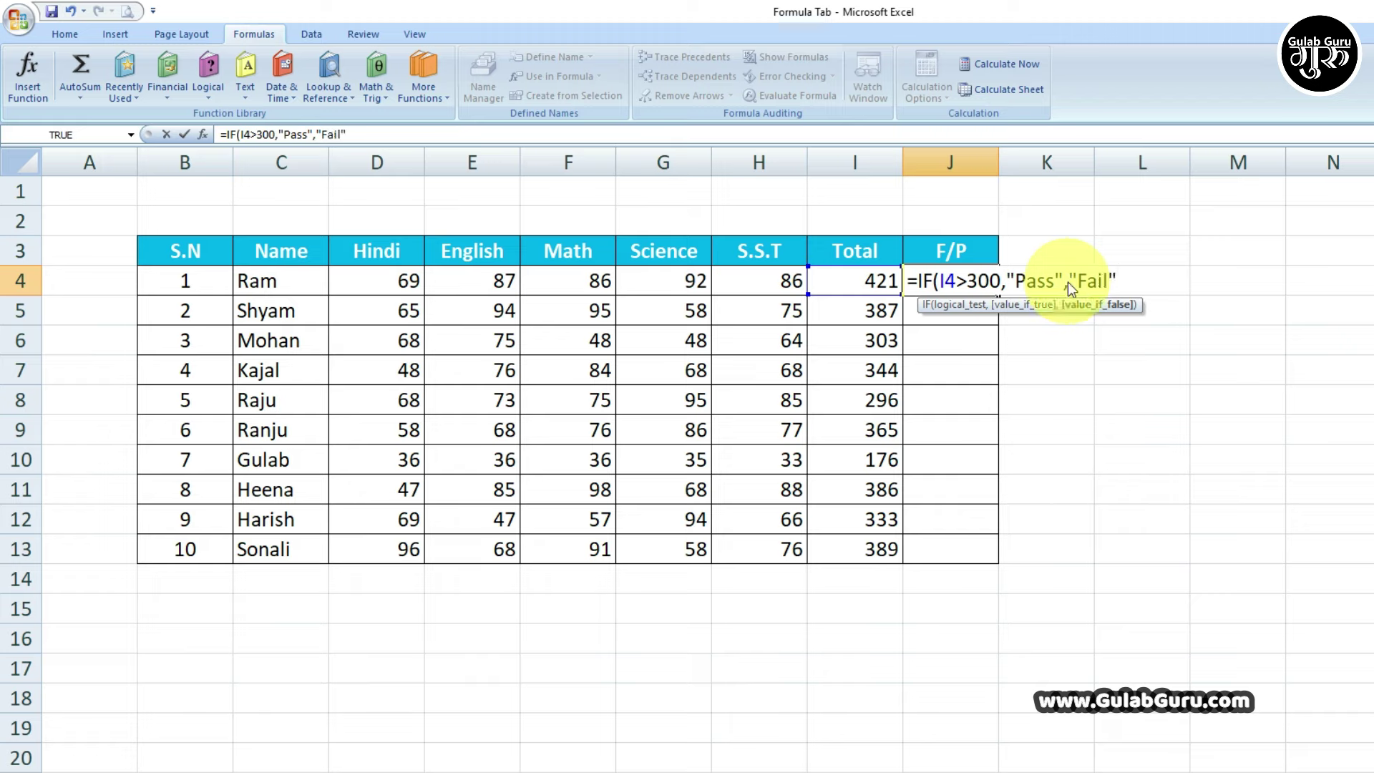
text())
click(1068, 283)
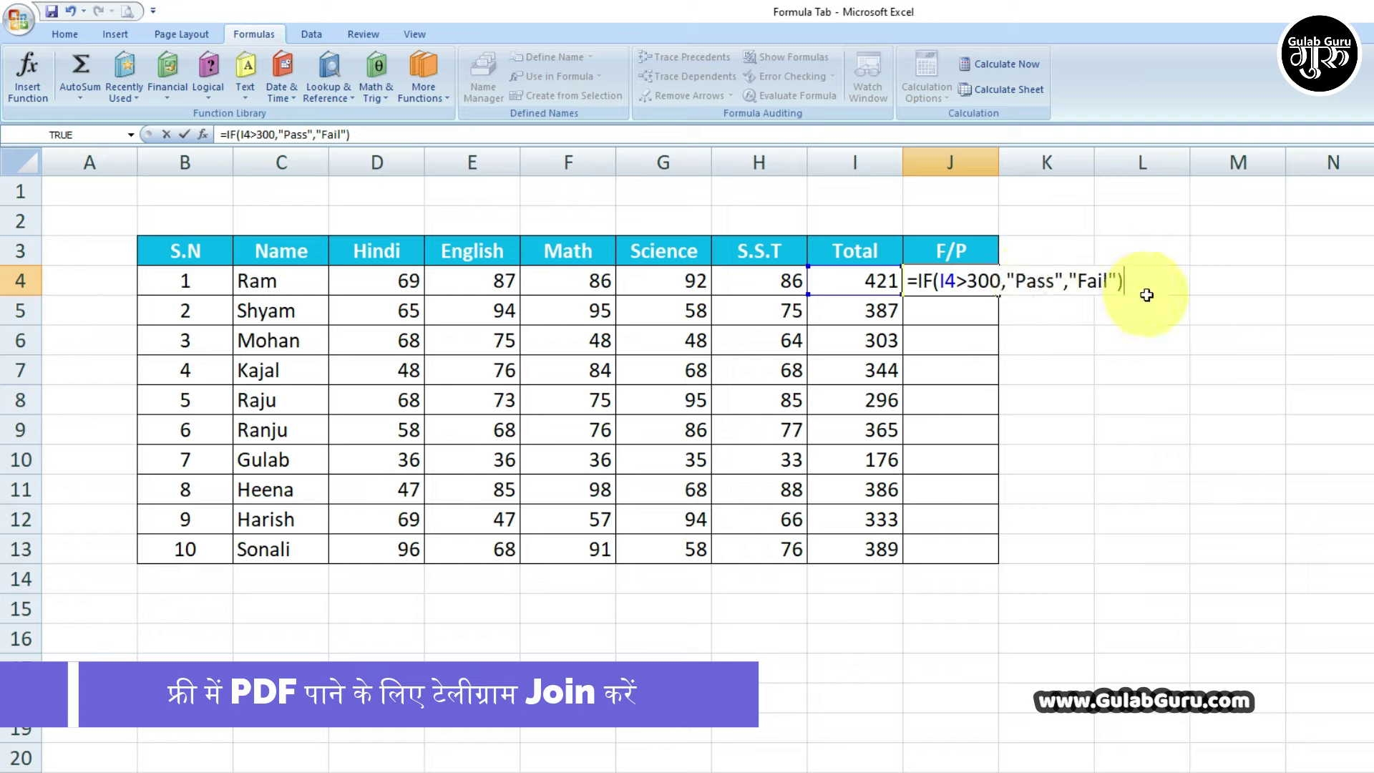
key(Return)
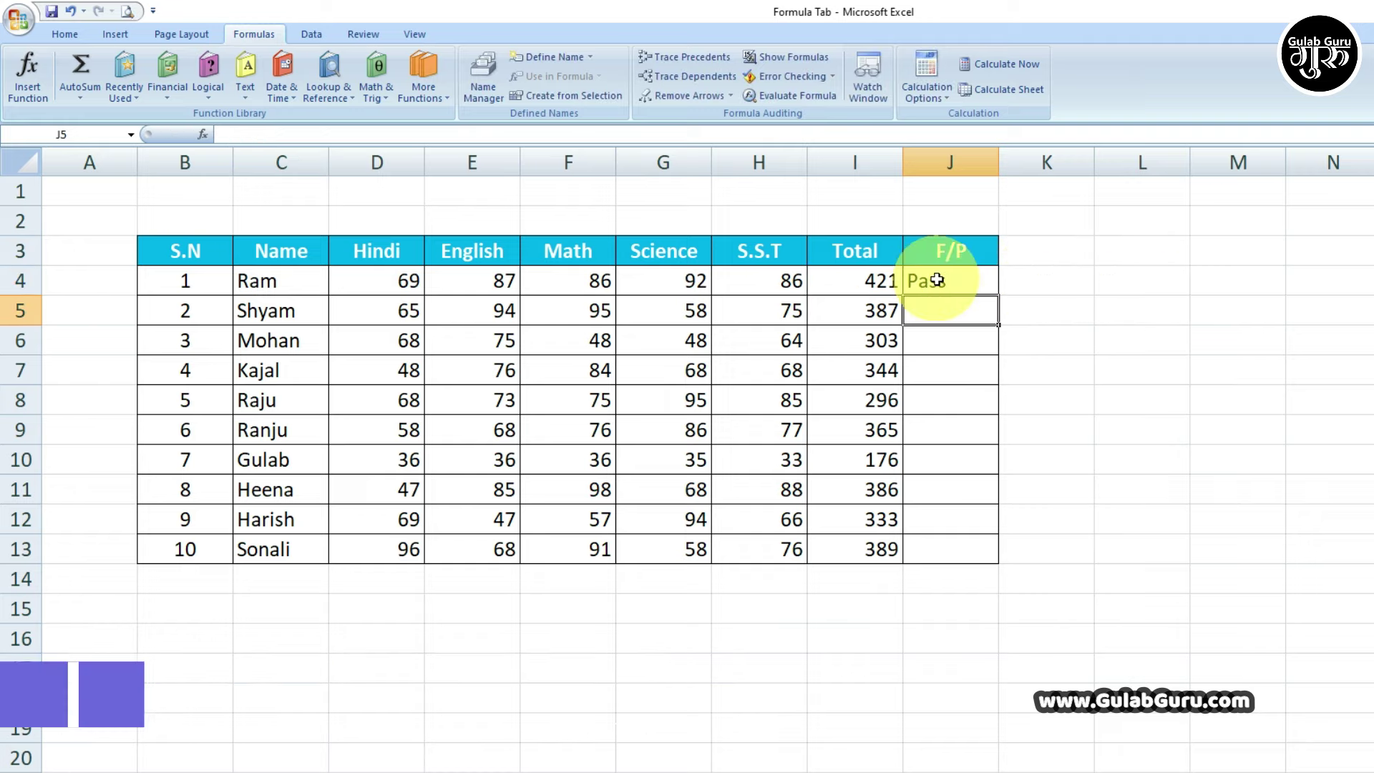
- Fill the Pass/Fail formula from J4 down to J13
click(978, 288)
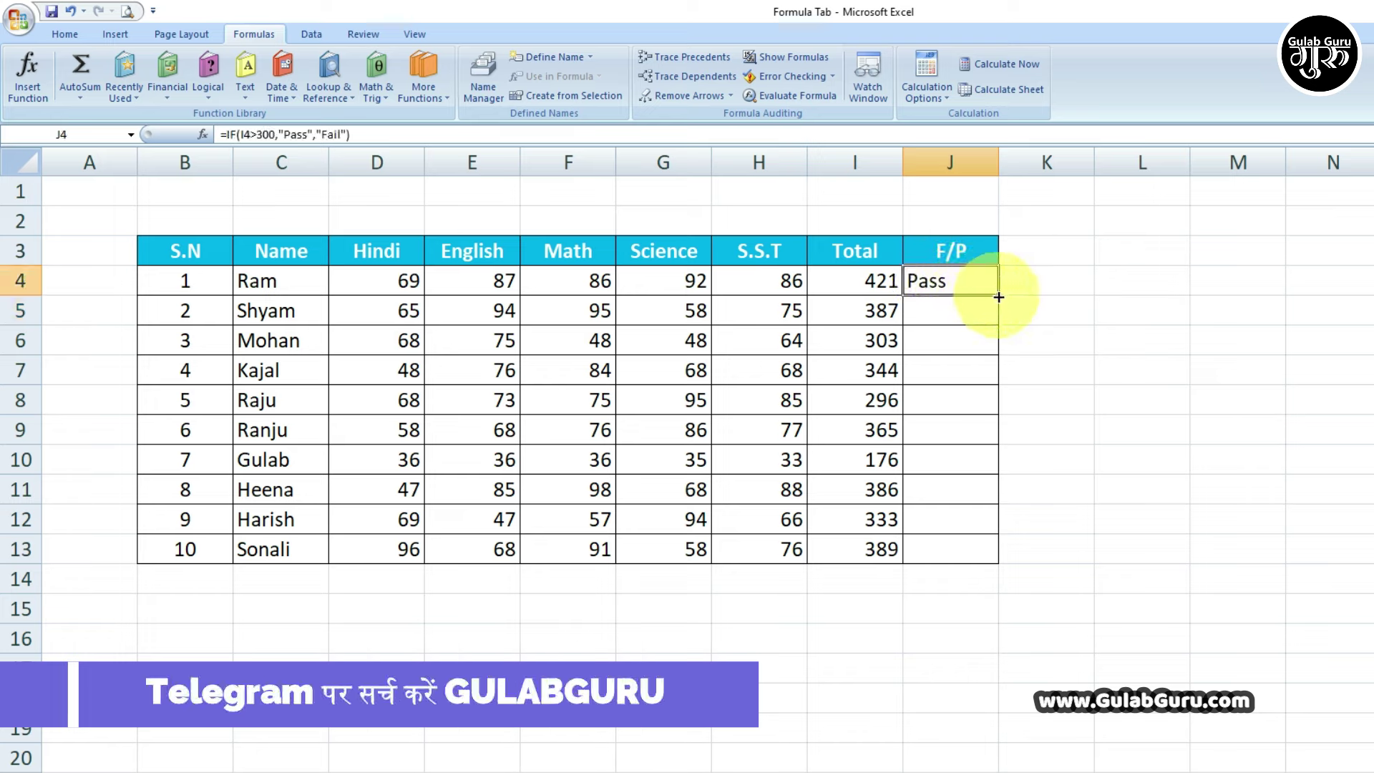
drag(999, 295, 998, 561)
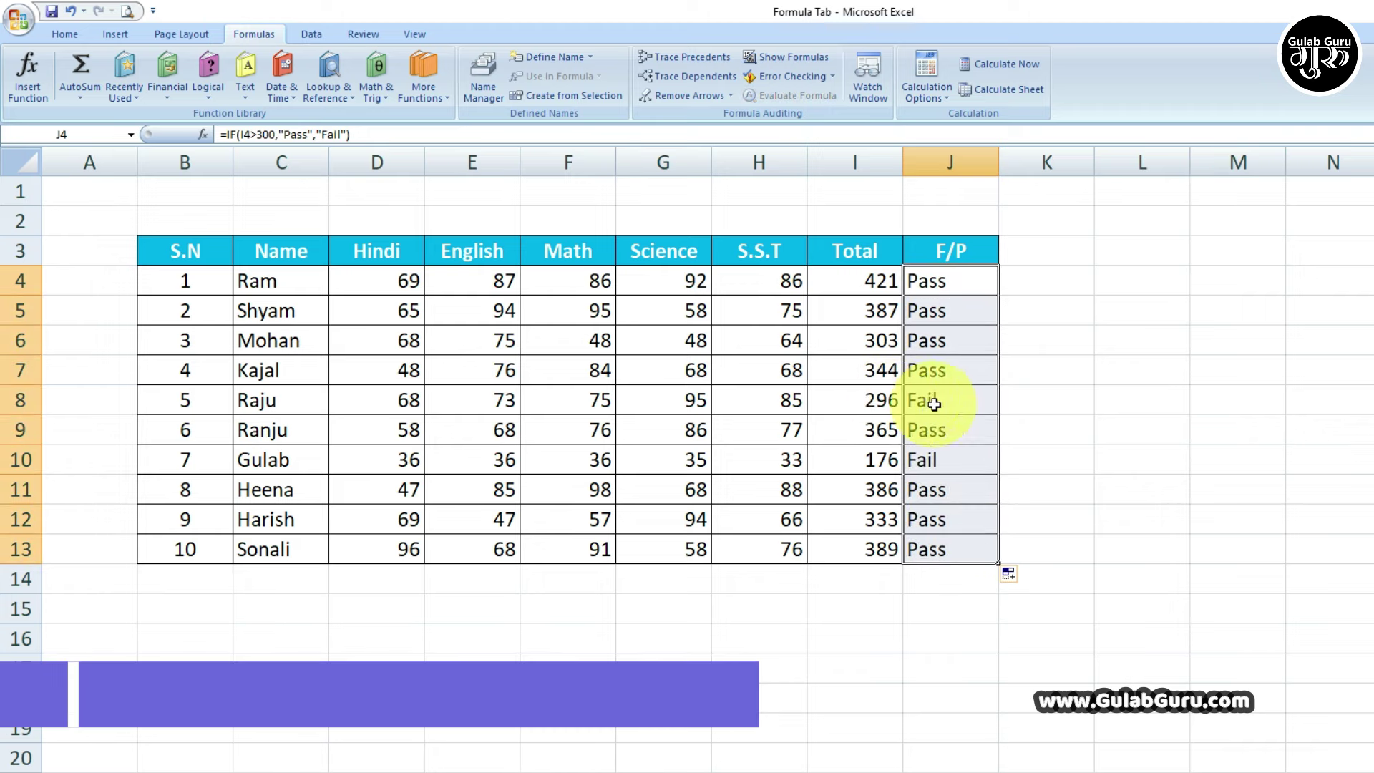
click(1034, 396)
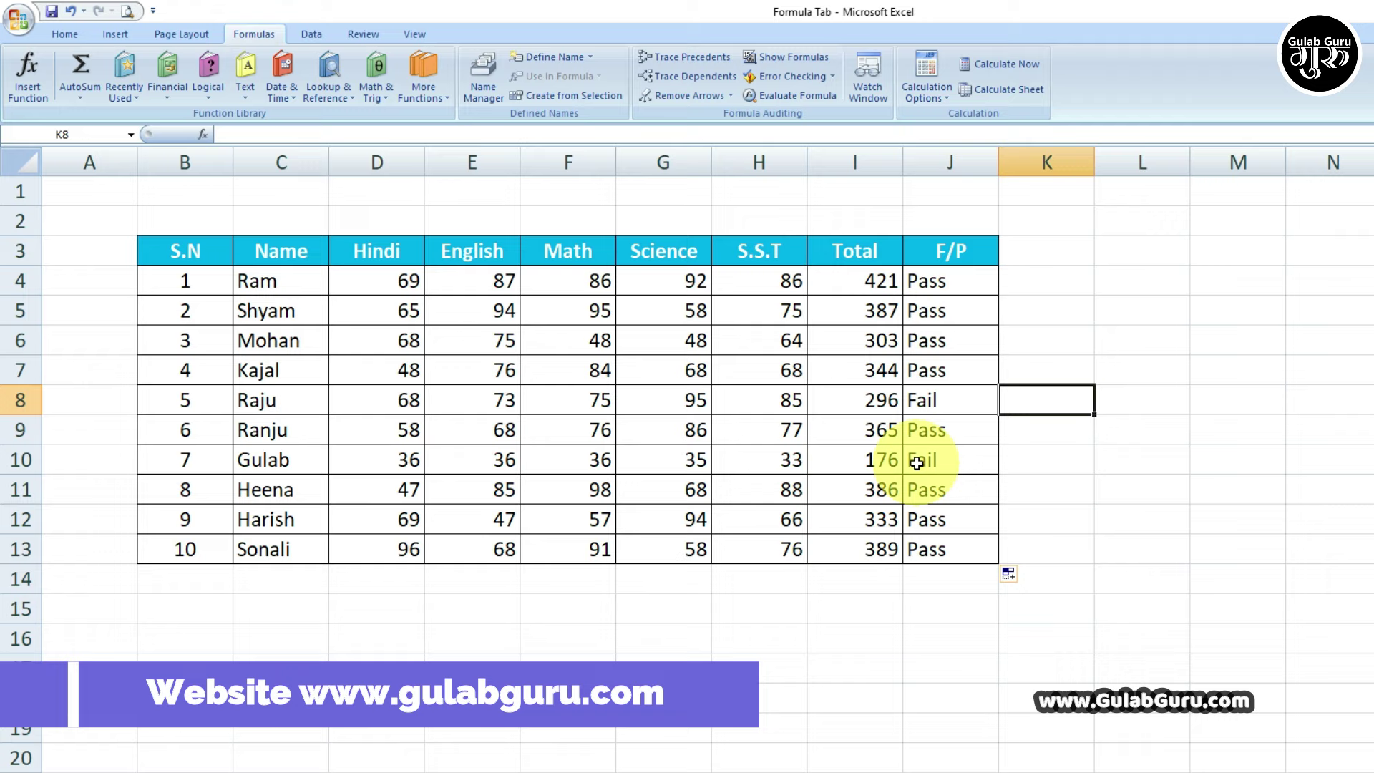
click(1046, 457)
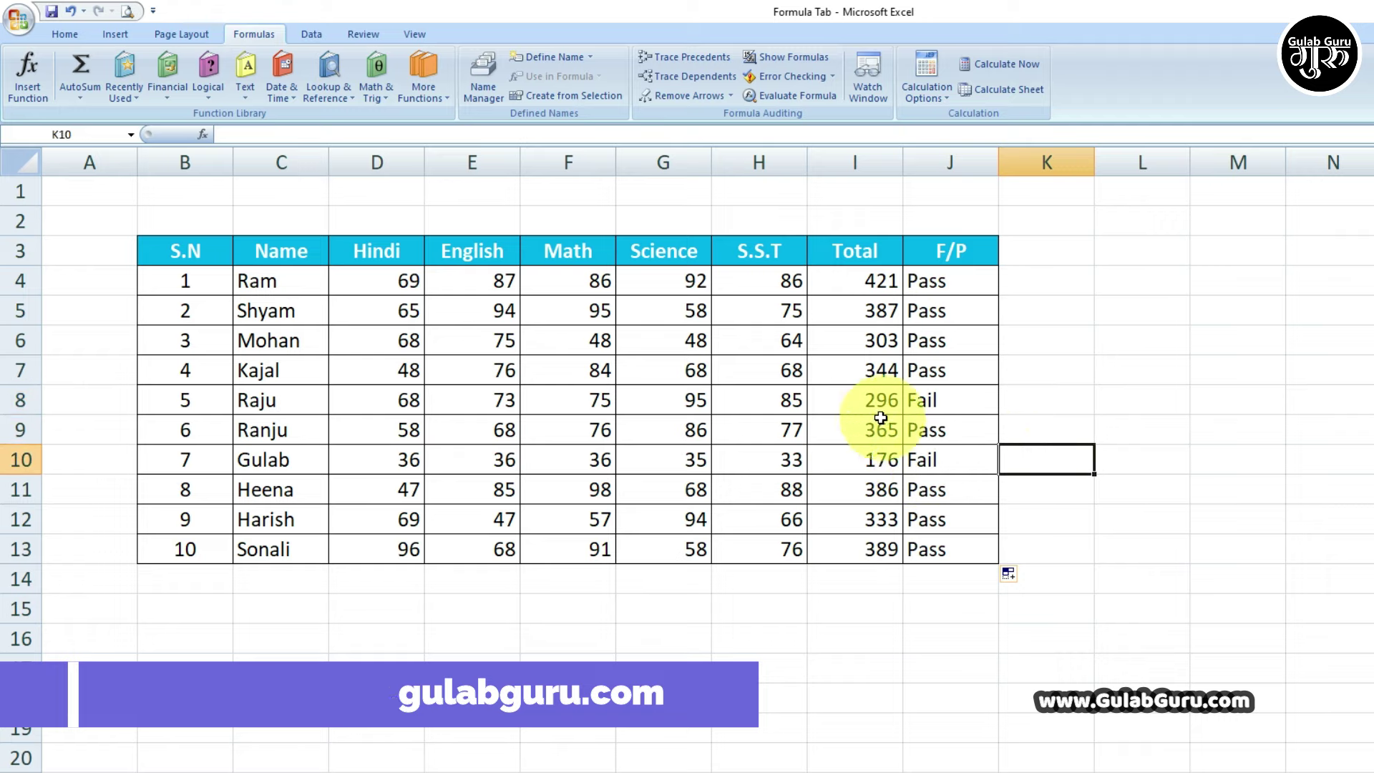
- Overwrite the total in I5 with 235, then select L4 and show the Logical functions
click(880, 312)
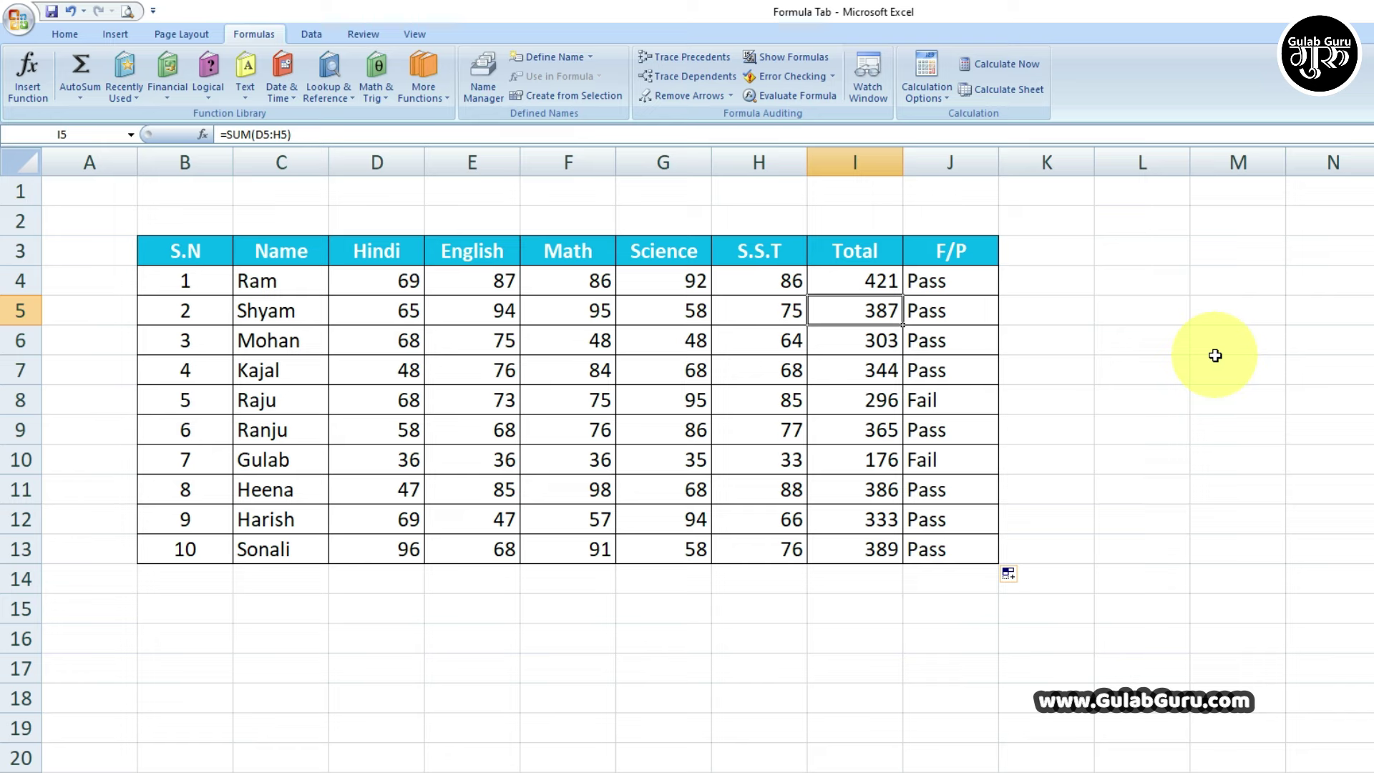
text(235)
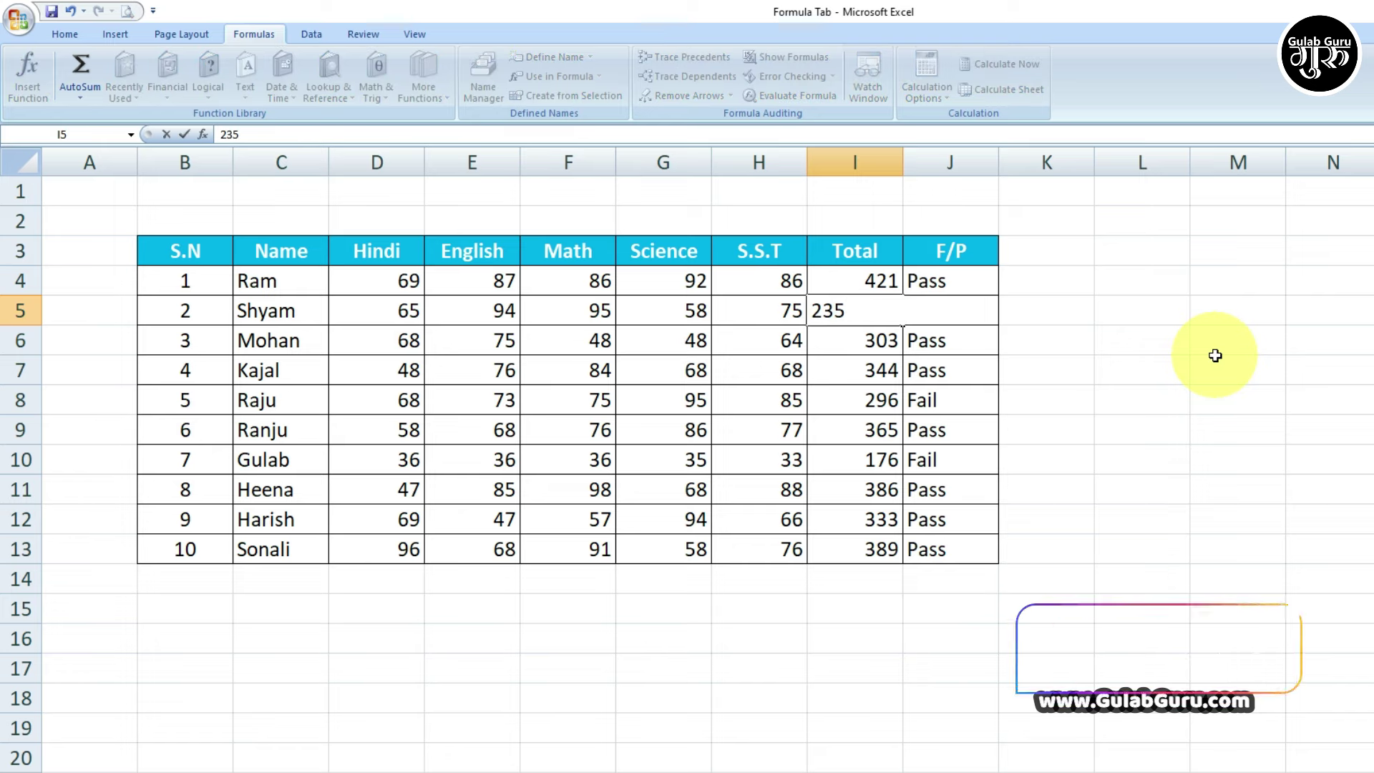
click(1239, 429)
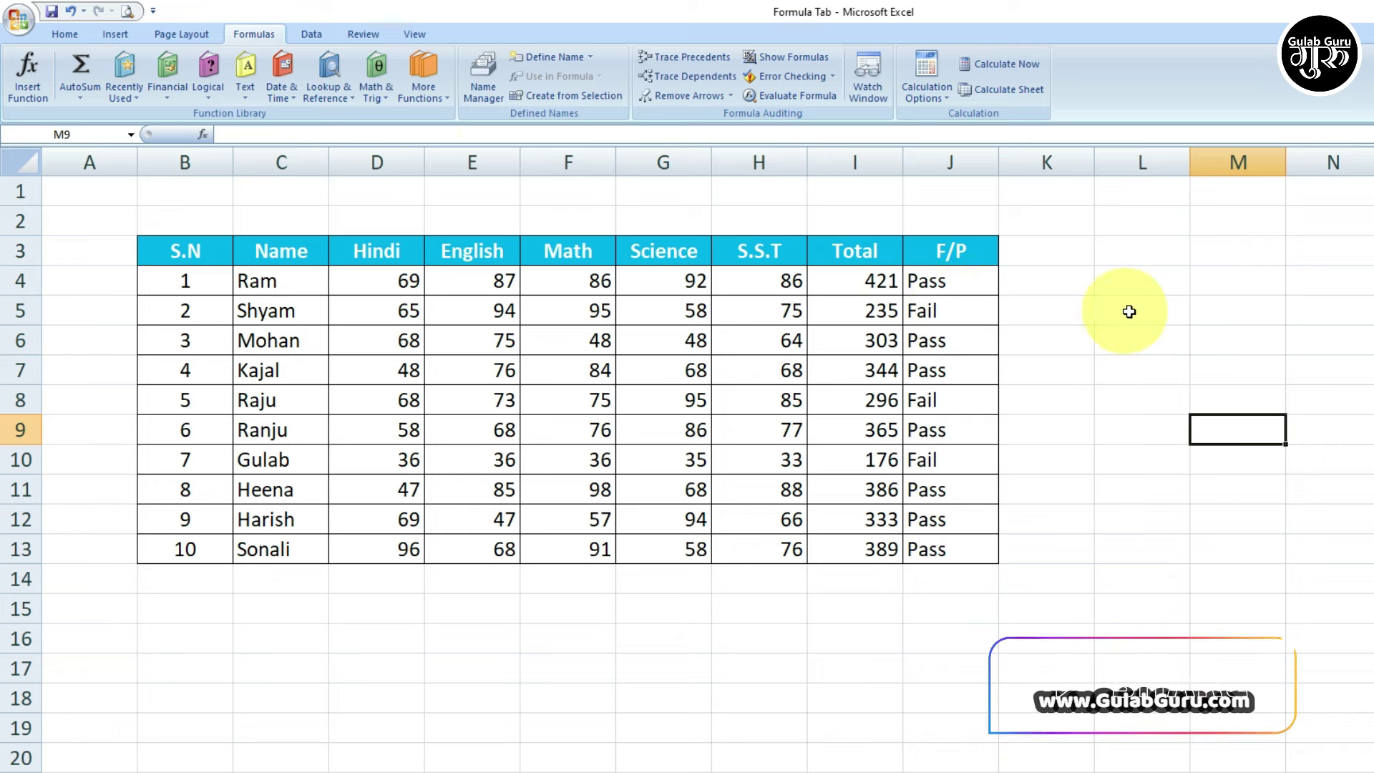
click(1123, 281)
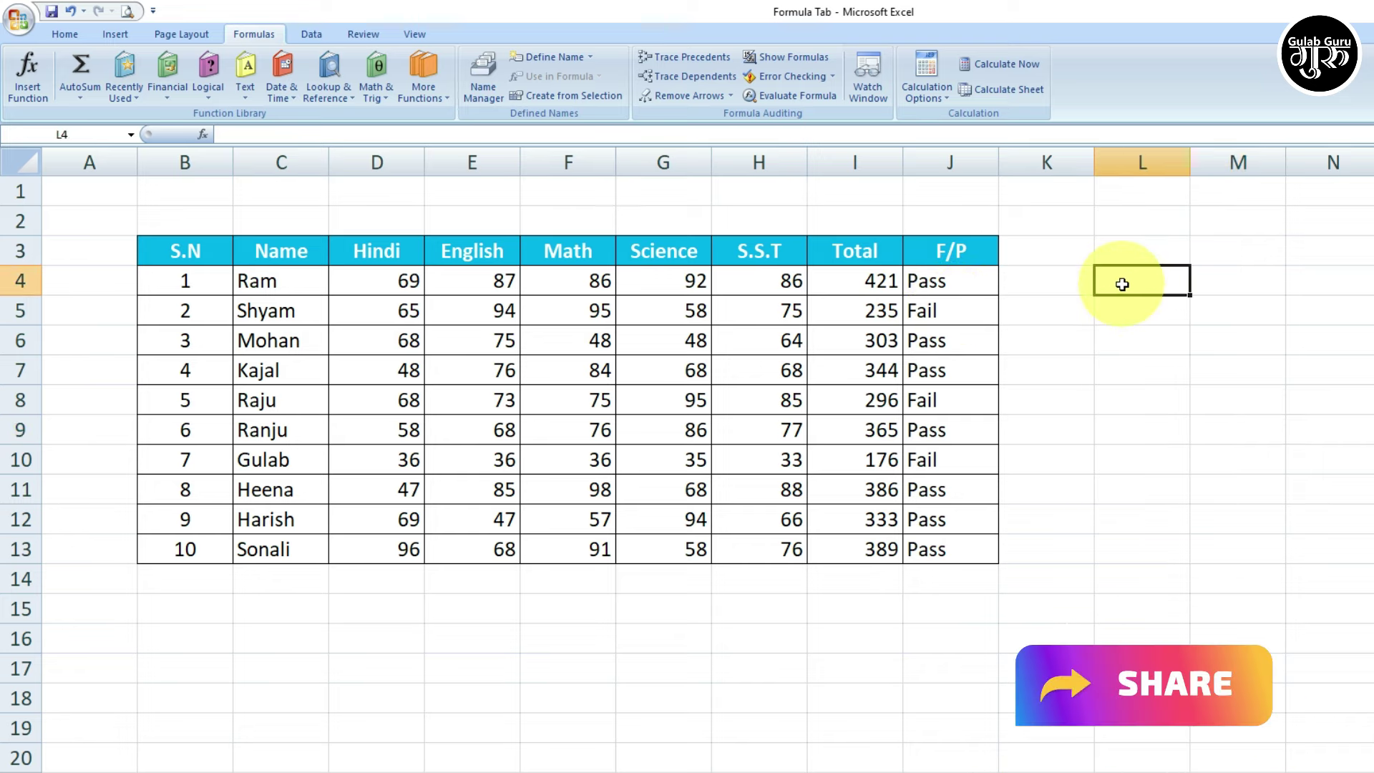
click(212, 94)
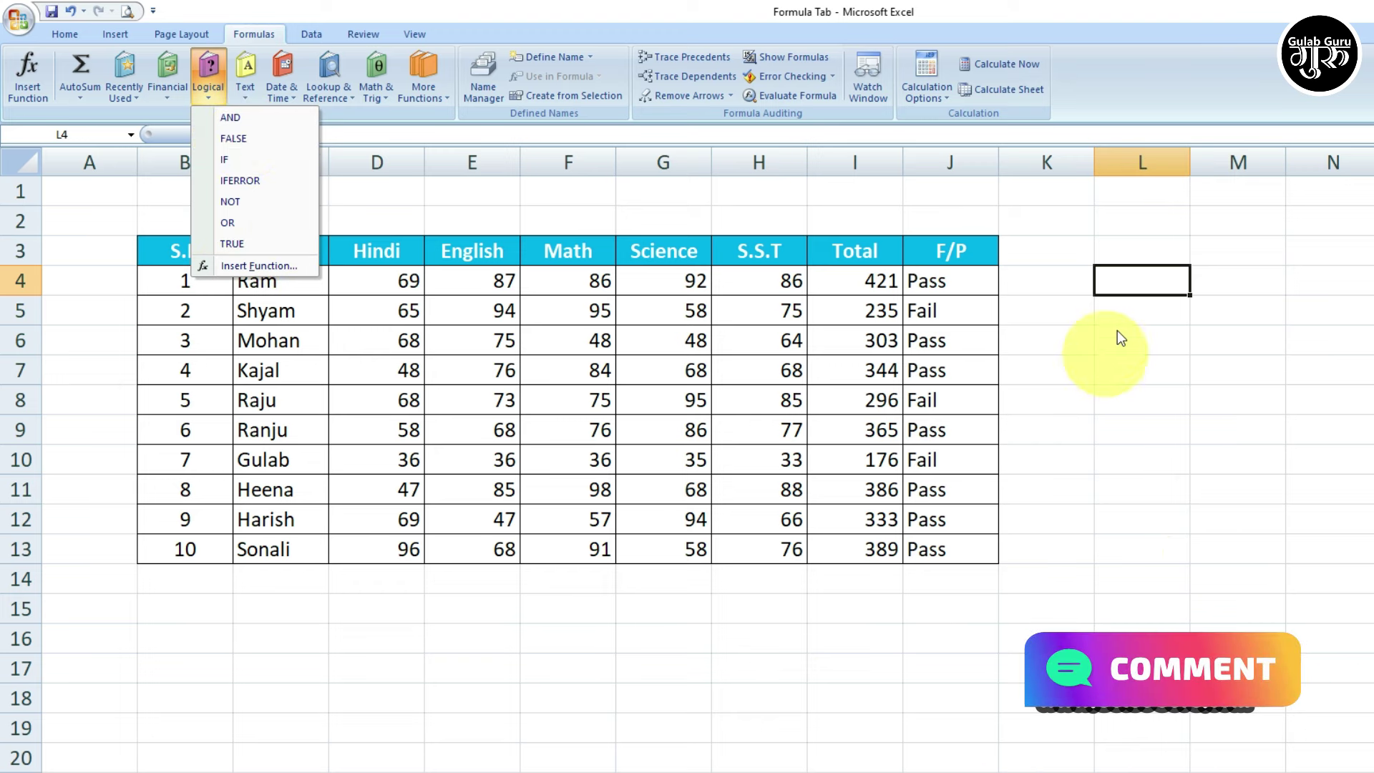
- Enter =IF(I4>300,1,0) in L4
click(1142, 285)
click(1156, 368)
click(1142, 284)
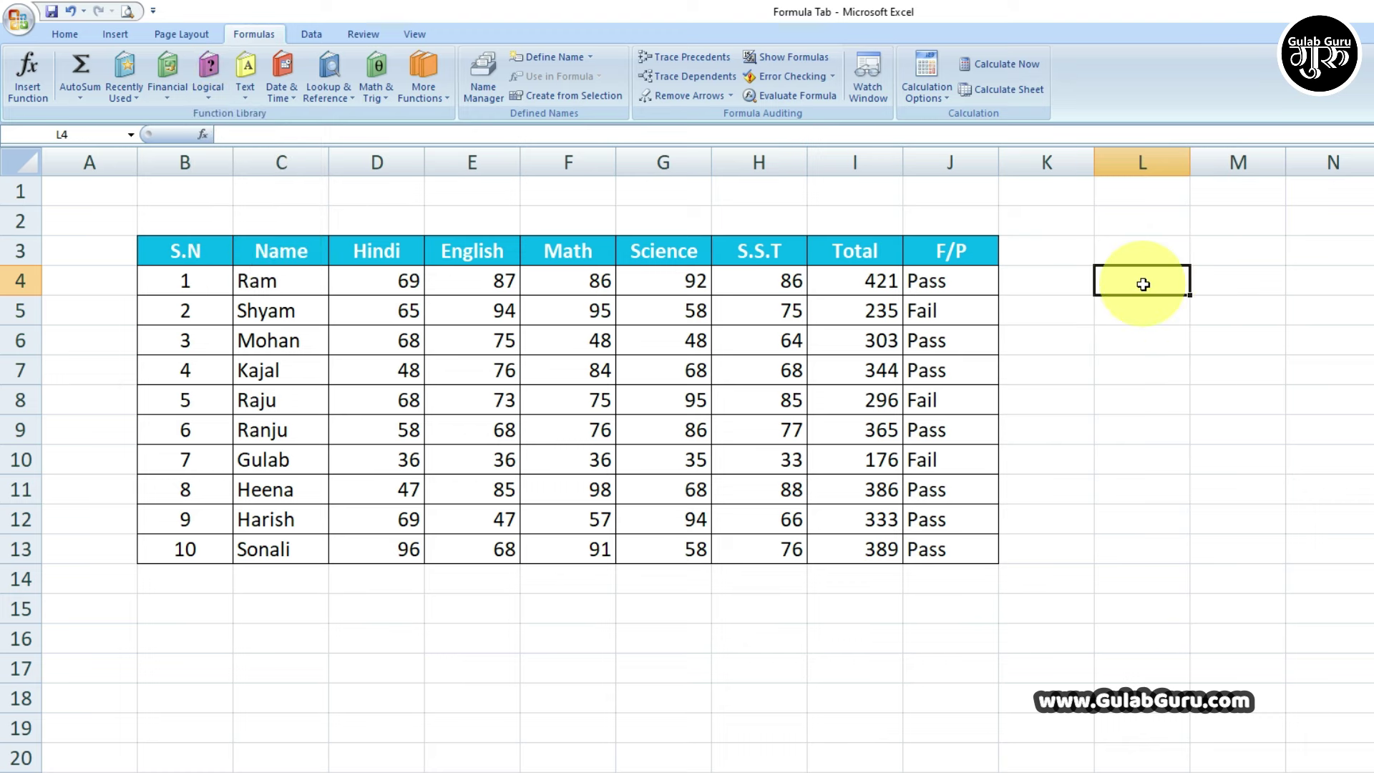
text(=)
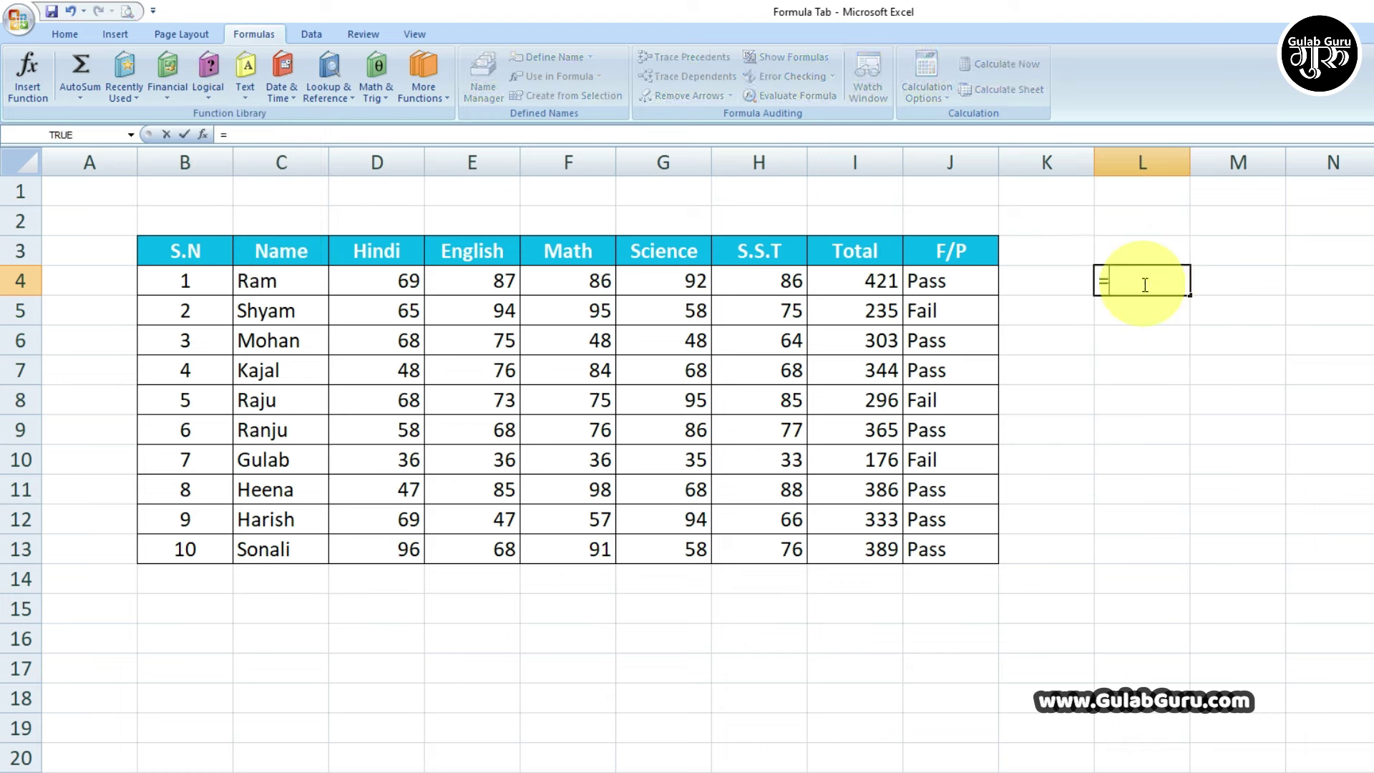
text(if)
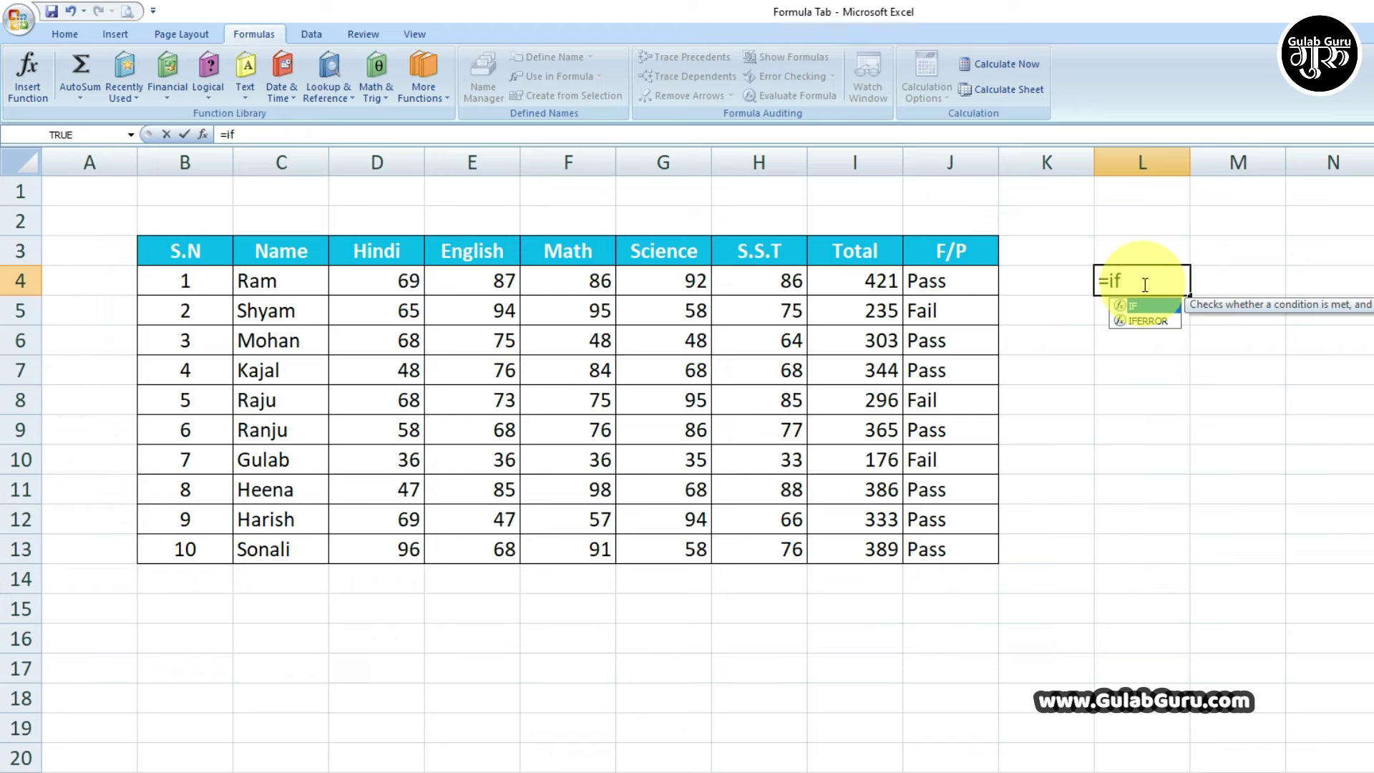
key(Tab)
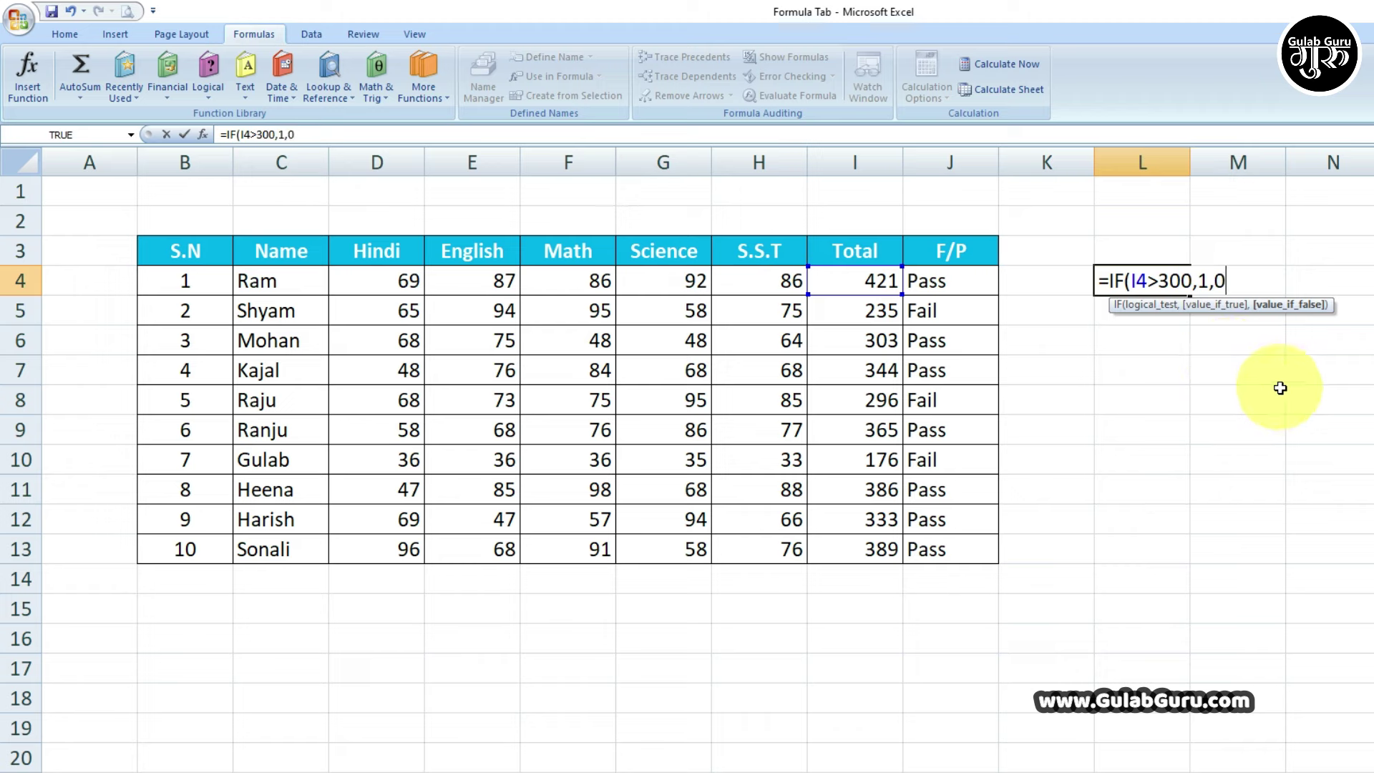
key(Return)
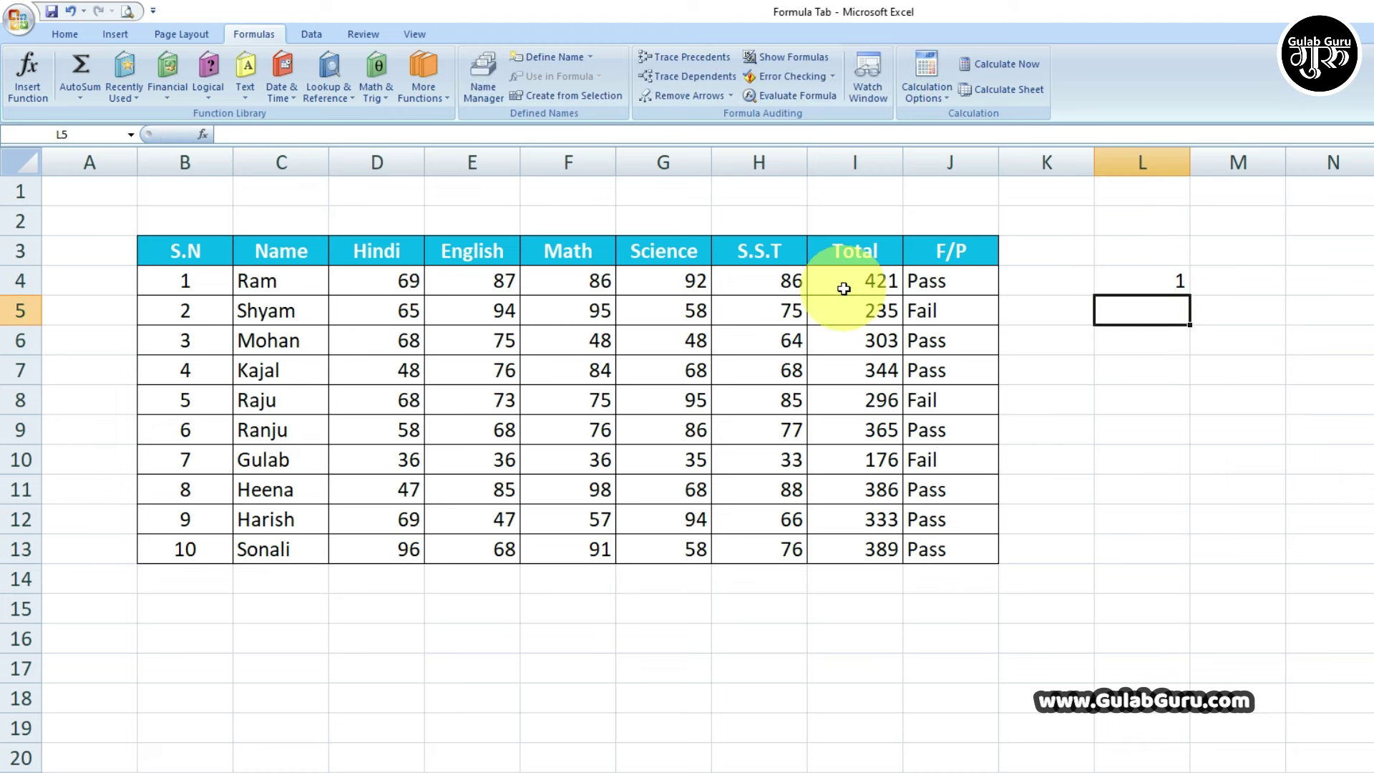
- Fill the 1/0 formula from L4 down to L13
click(1162, 281)
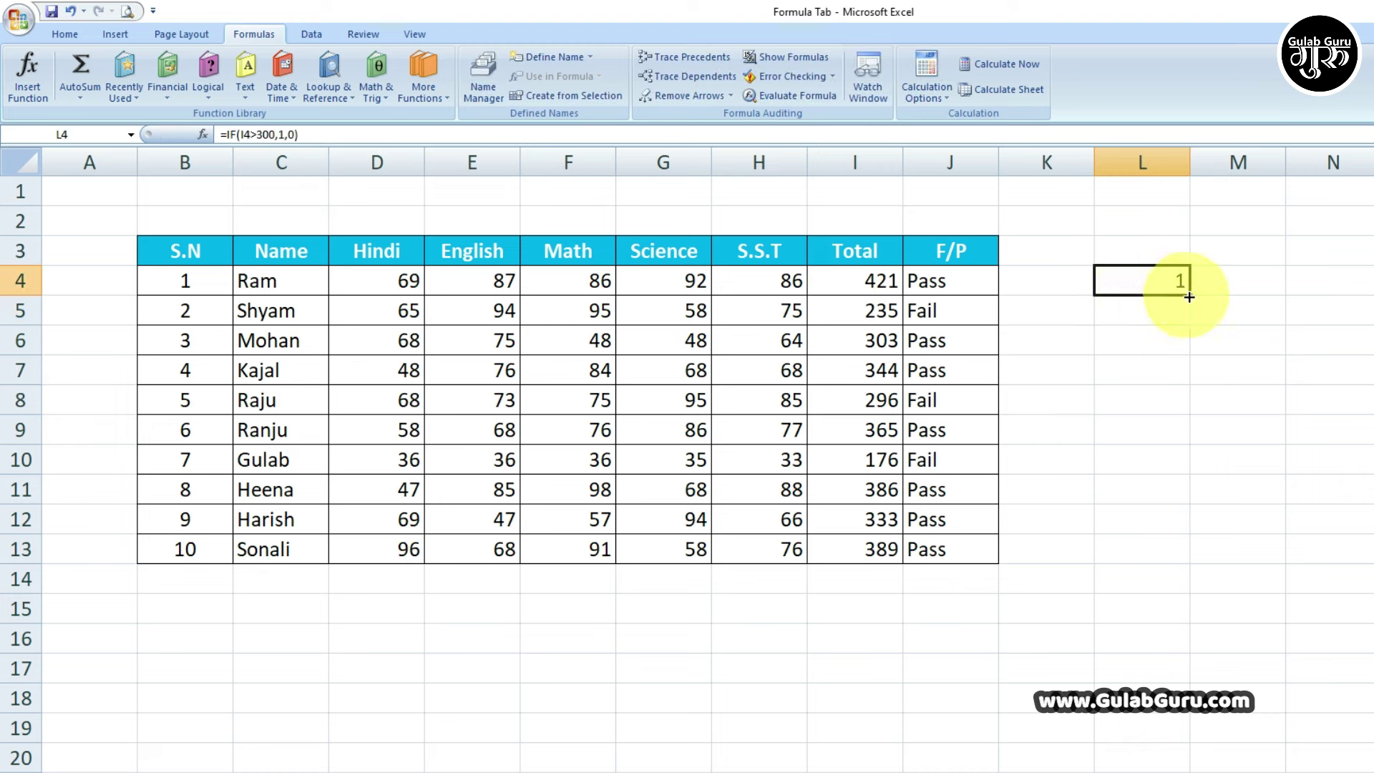
drag(1190, 295, 1188, 549)
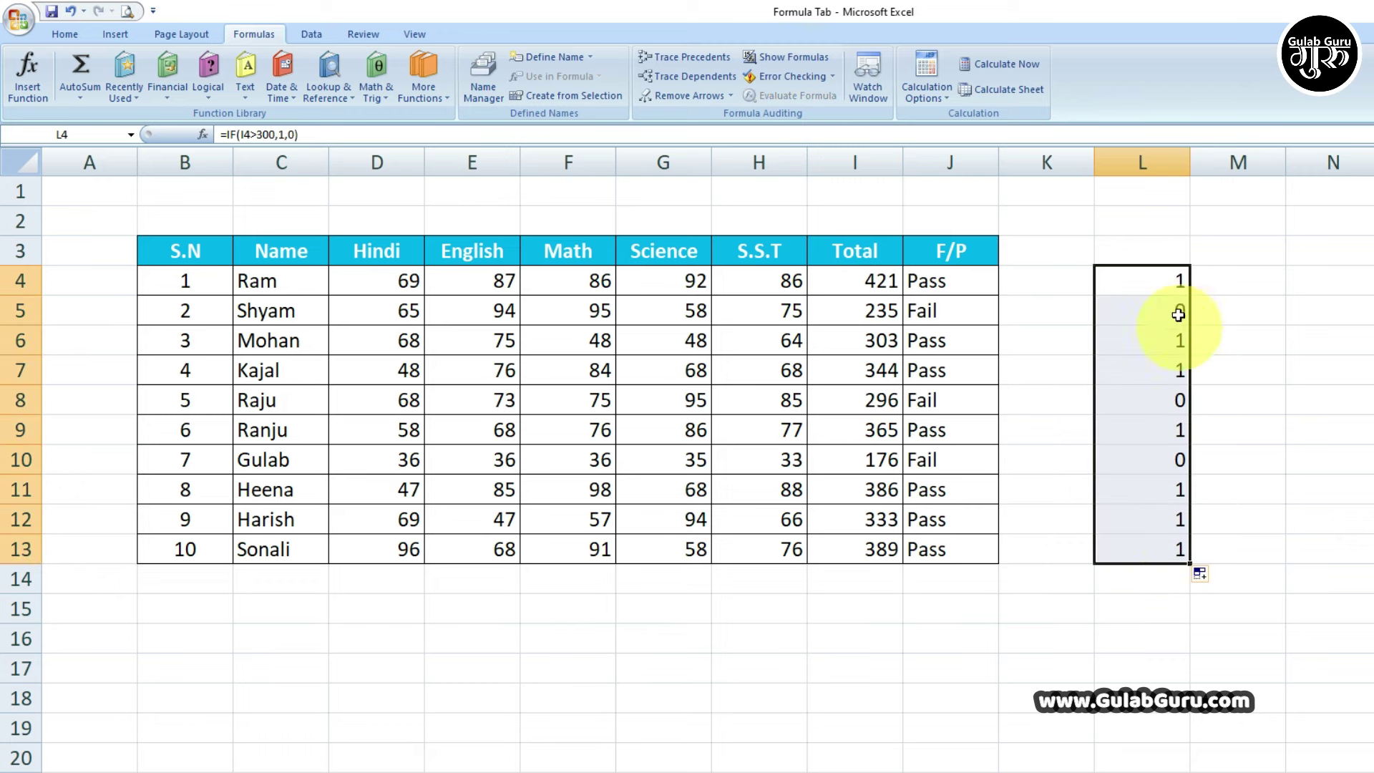
click(1280, 489)
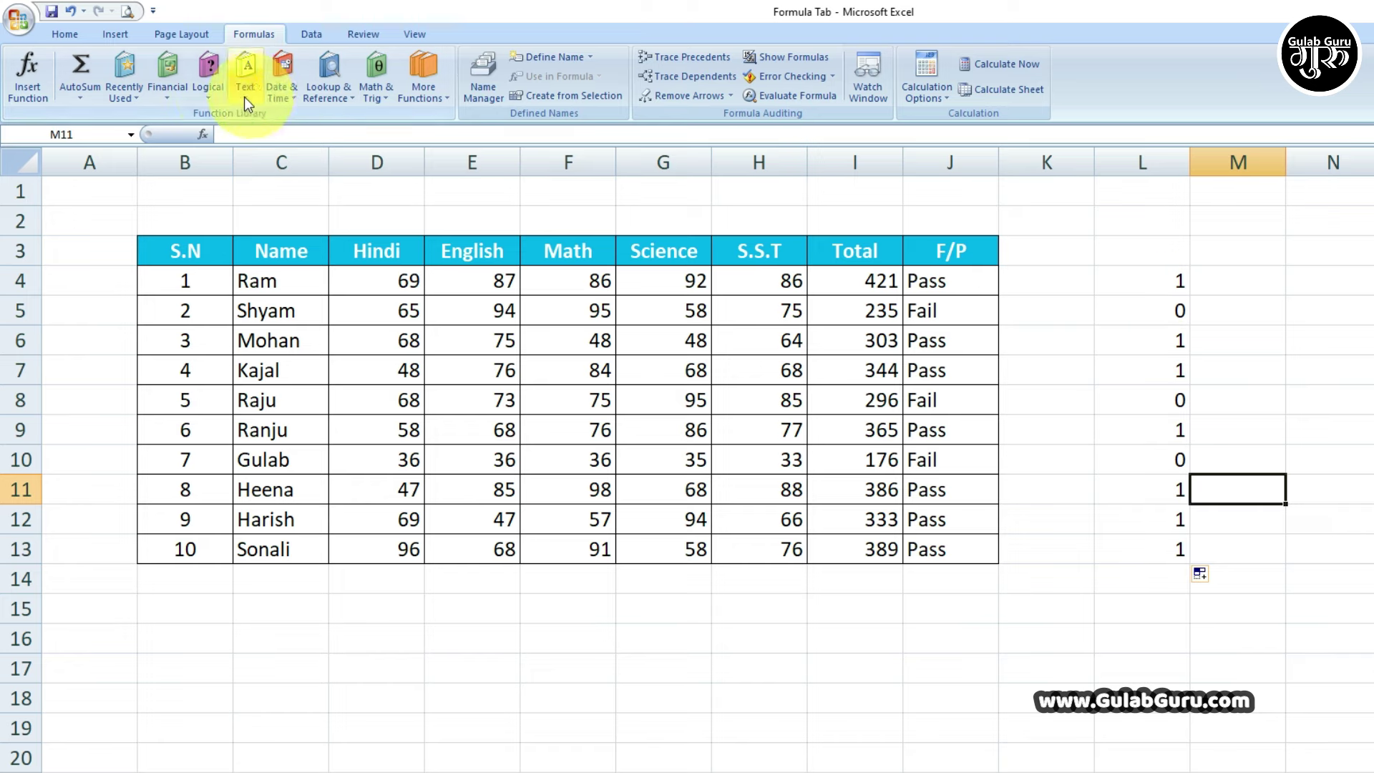
- Look through the Logical and Text function lists and switch to the text-functions sheet
click(209, 79)
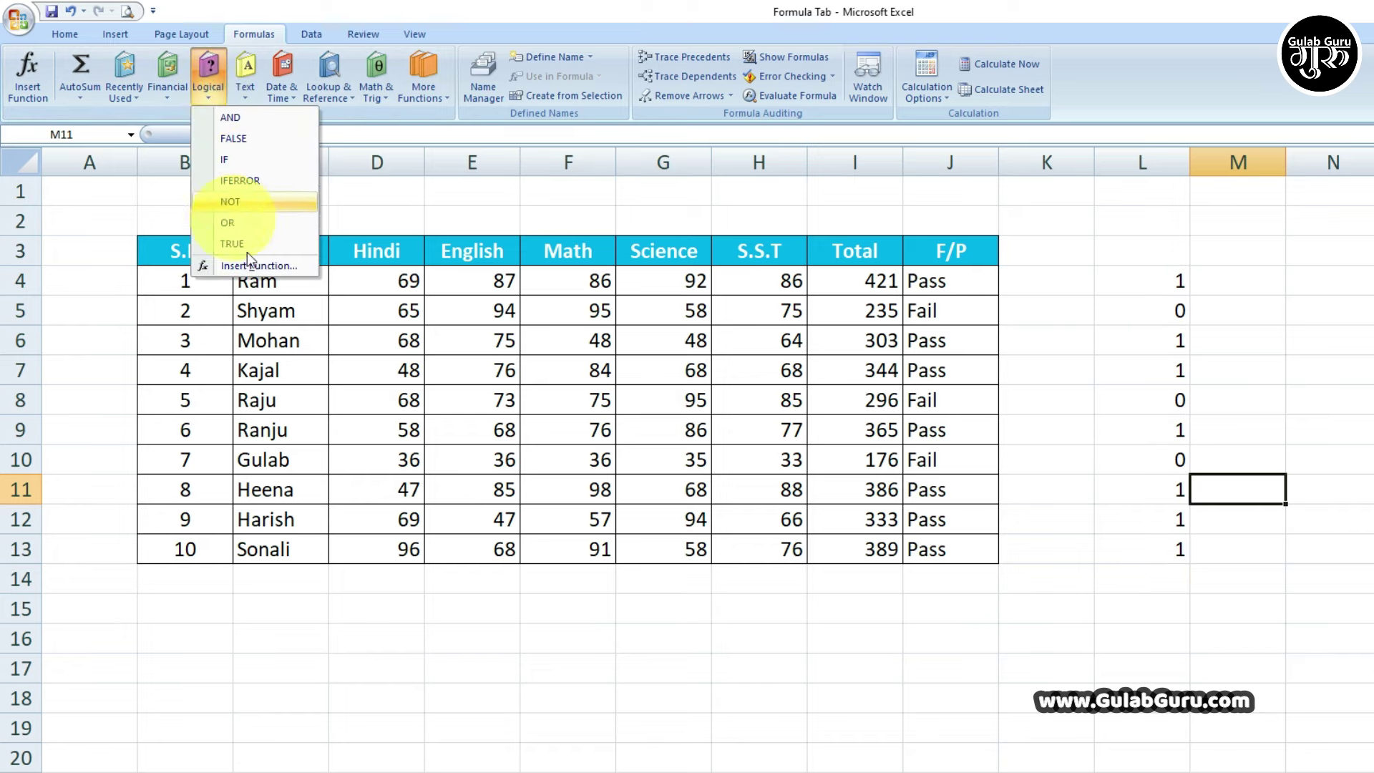
click(1251, 392)
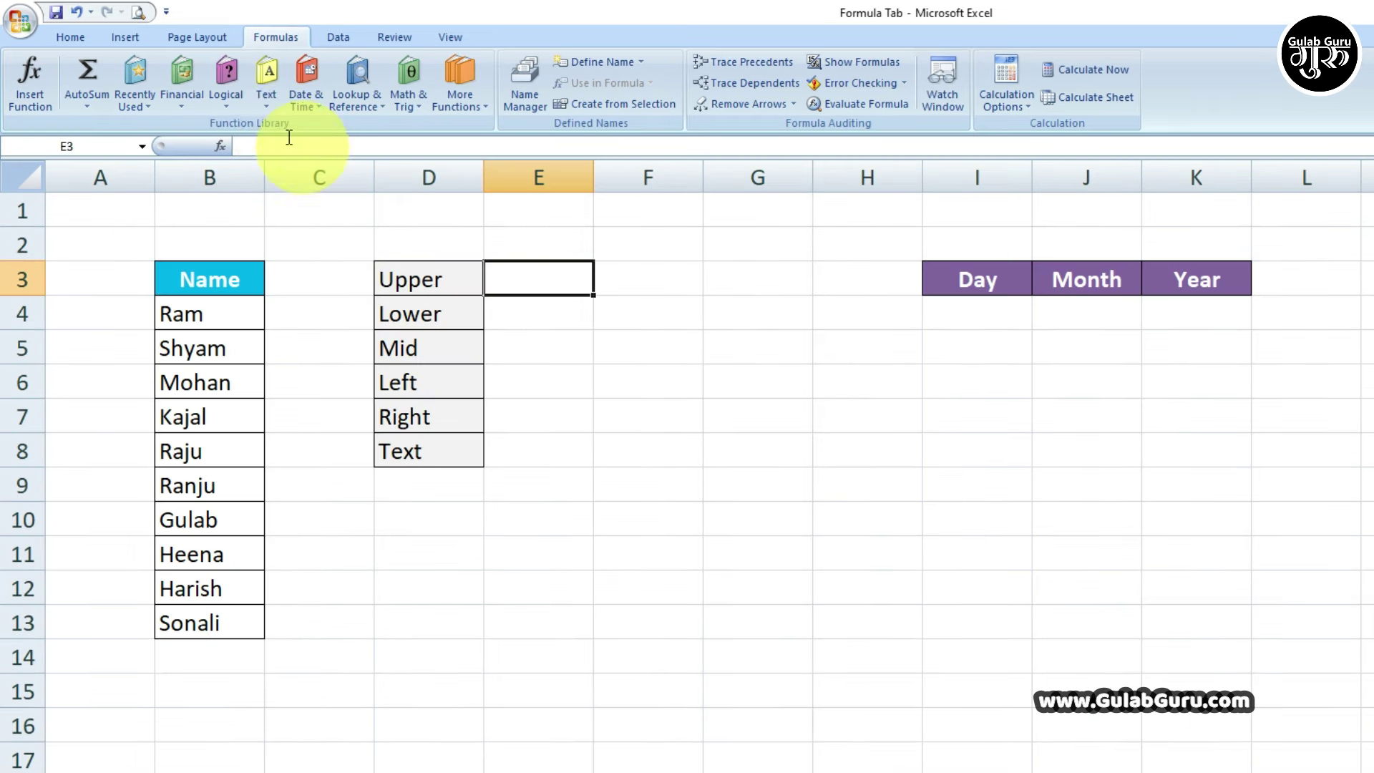
click(267, 108)
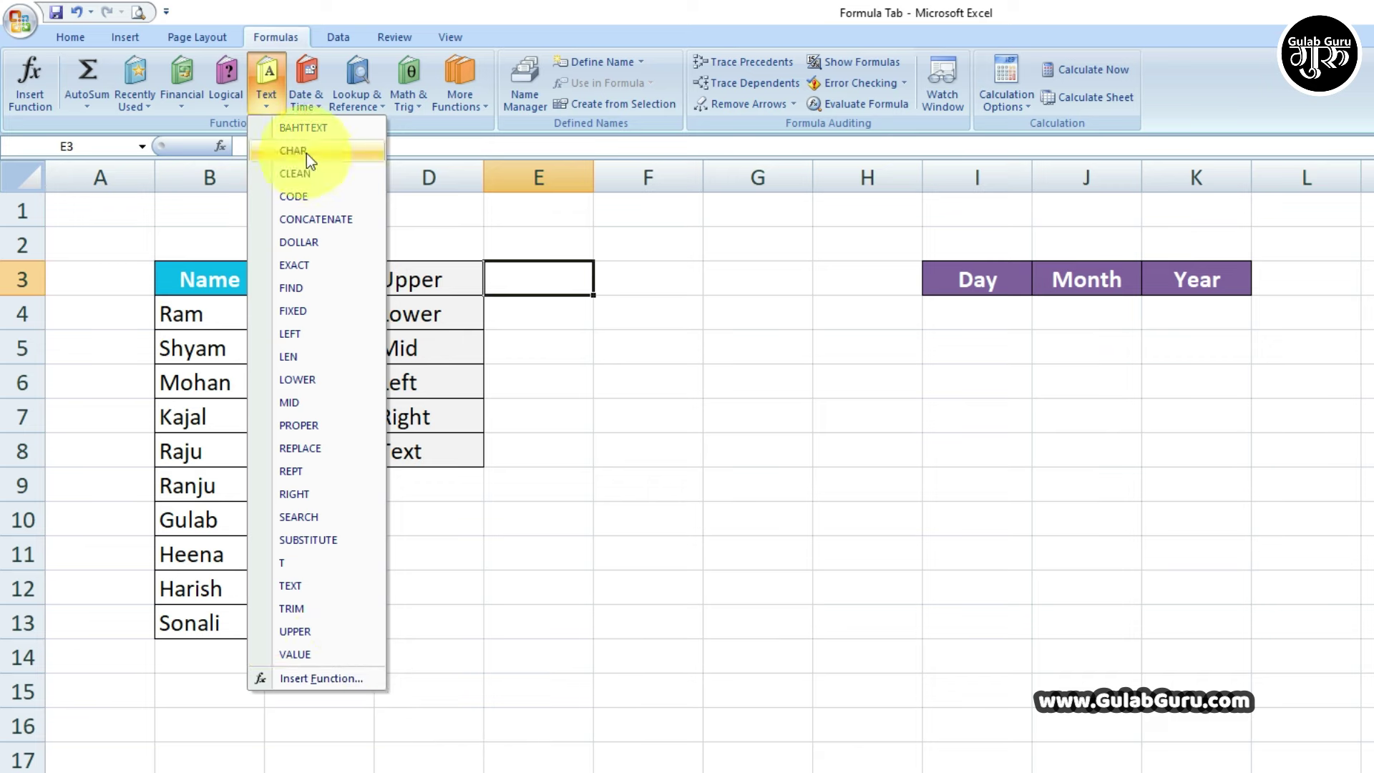
click(537, 272)
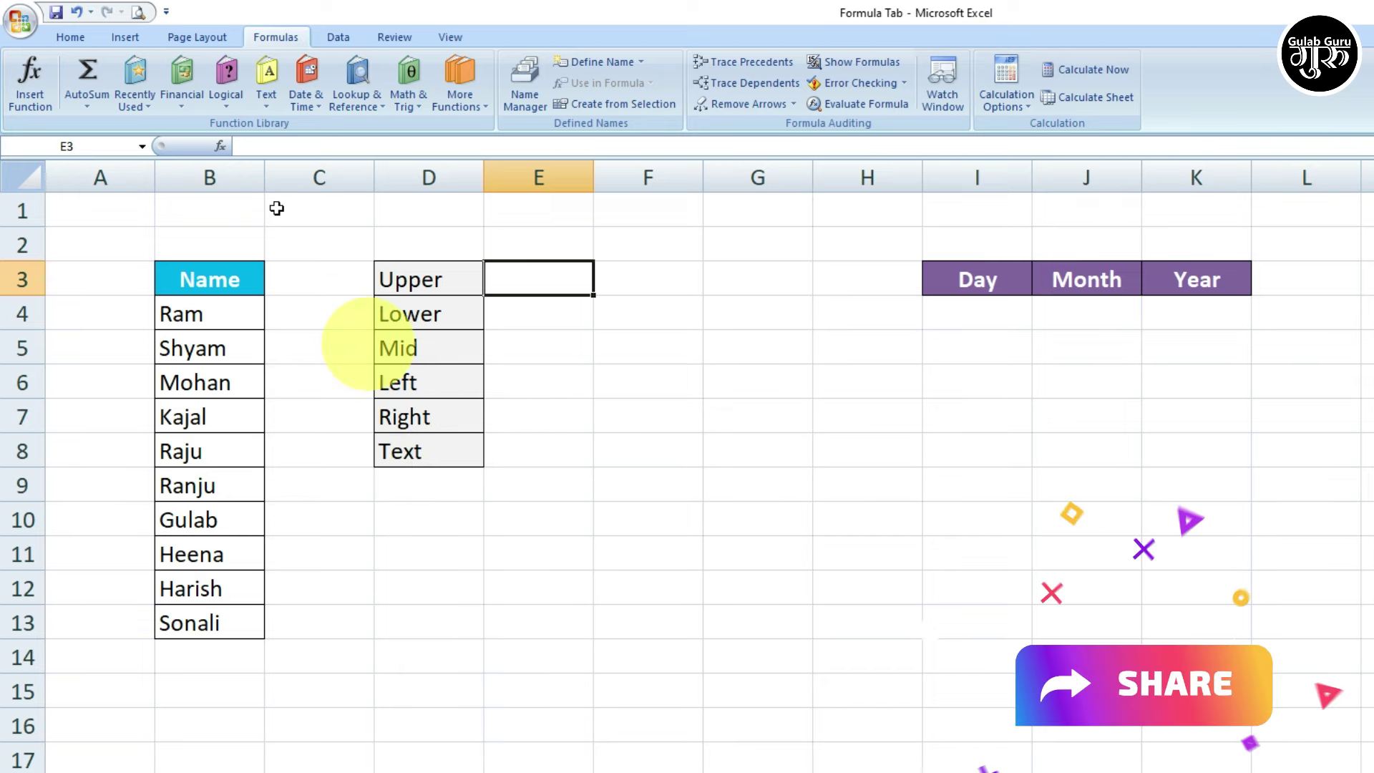
click(259, 108)
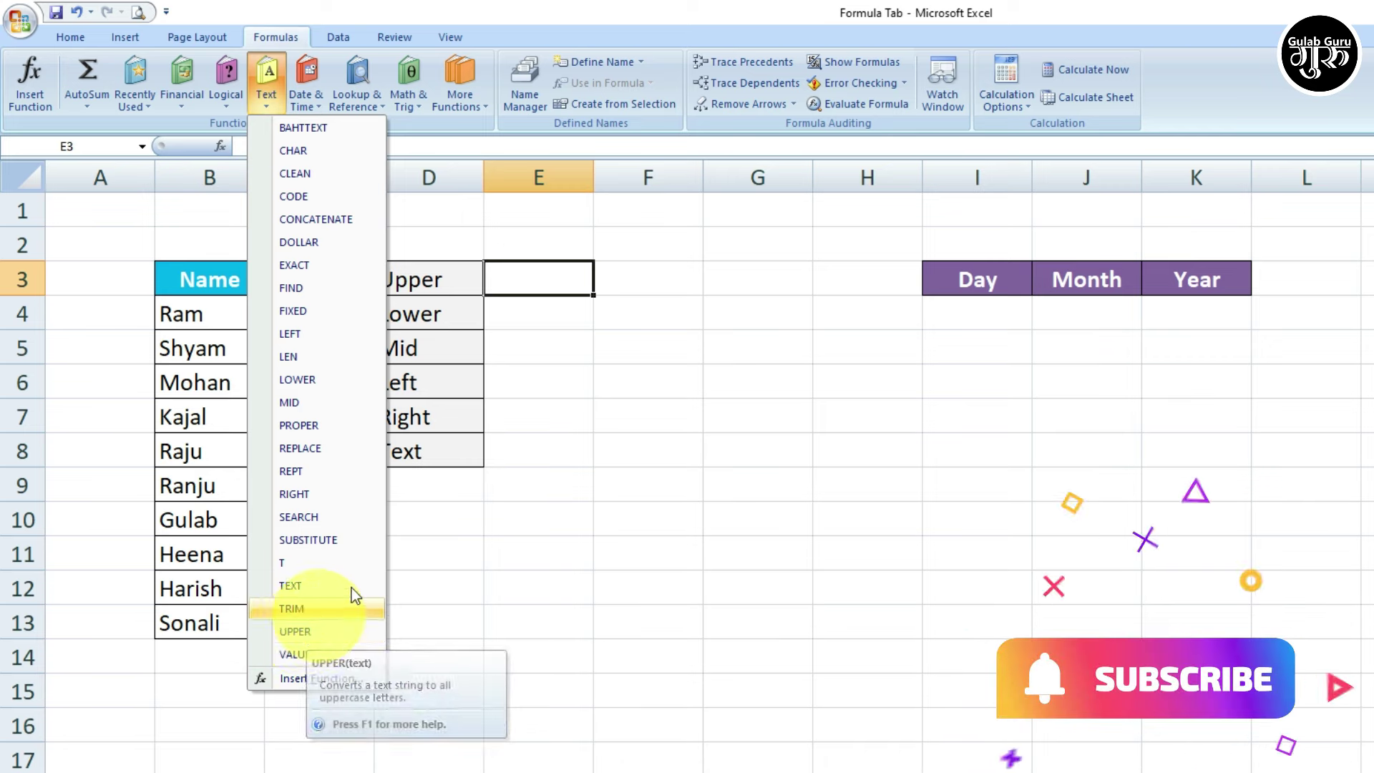
click(445, 271)
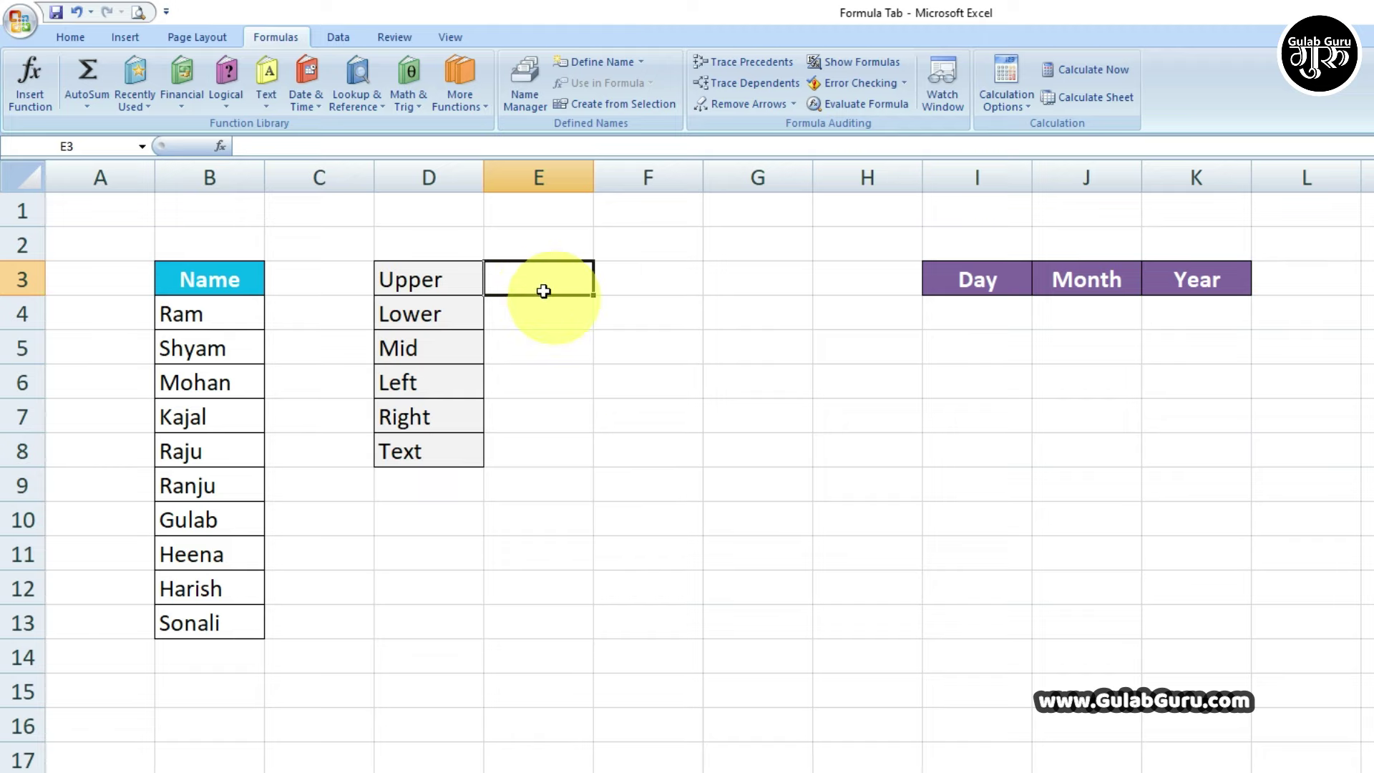
- Put =UPPER(B4) in E3 so Ram displays as RAM
click(267, 108)
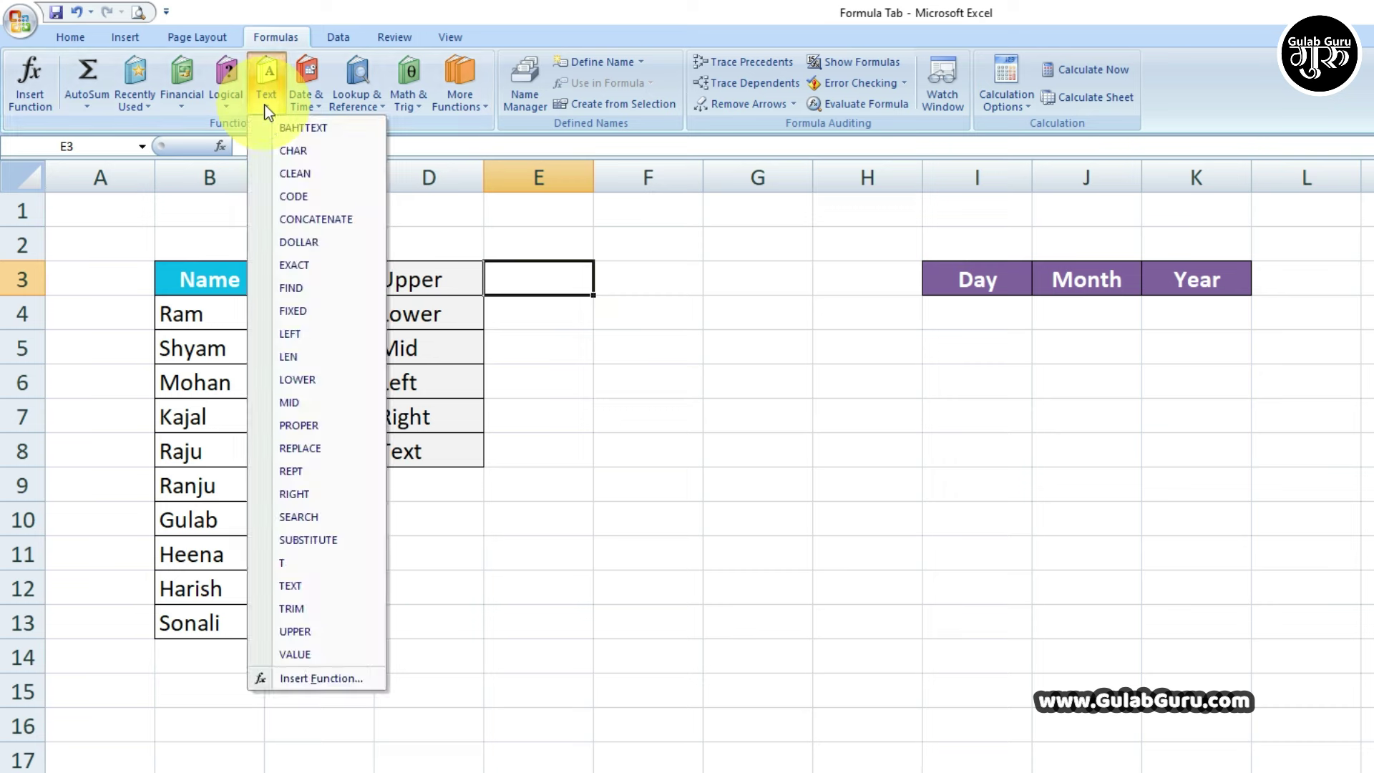
click(296, 633)
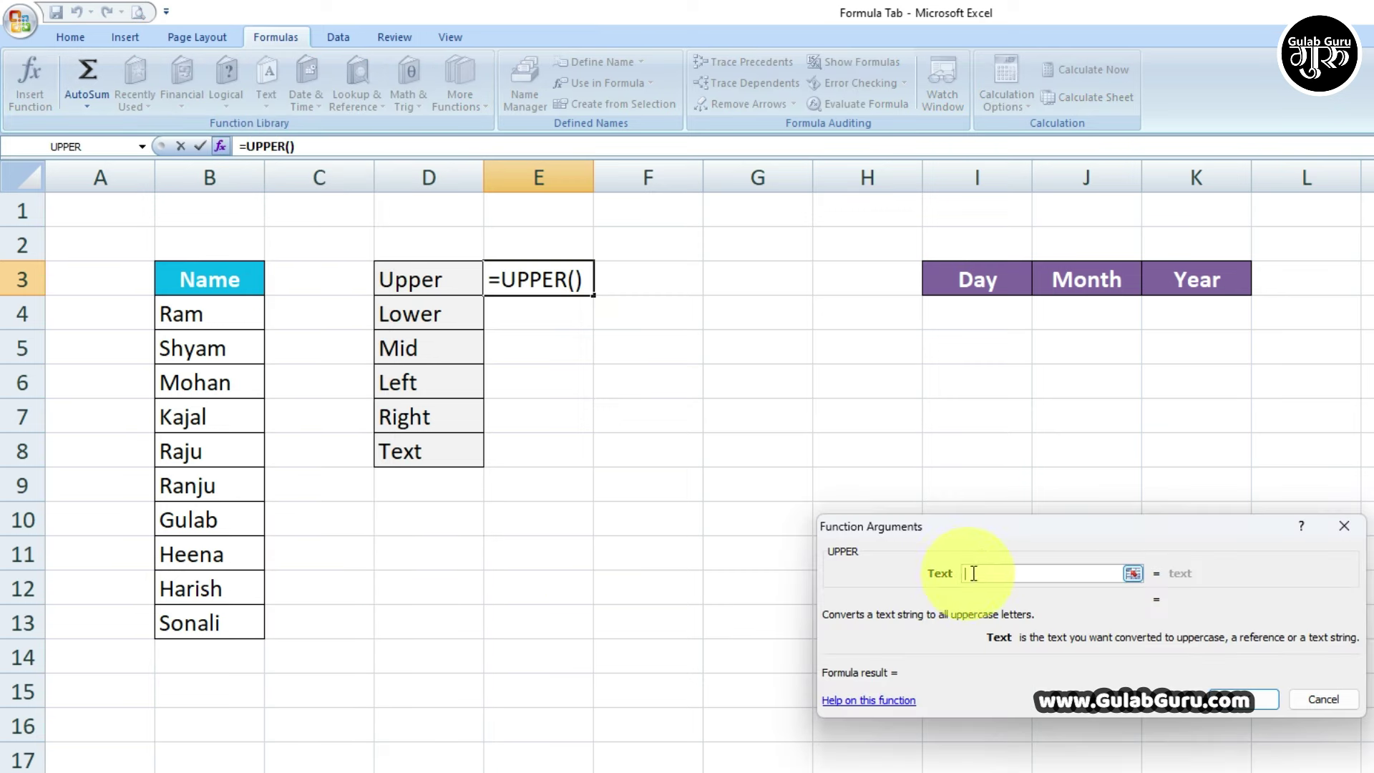
drag(986, 530, 948, 457)
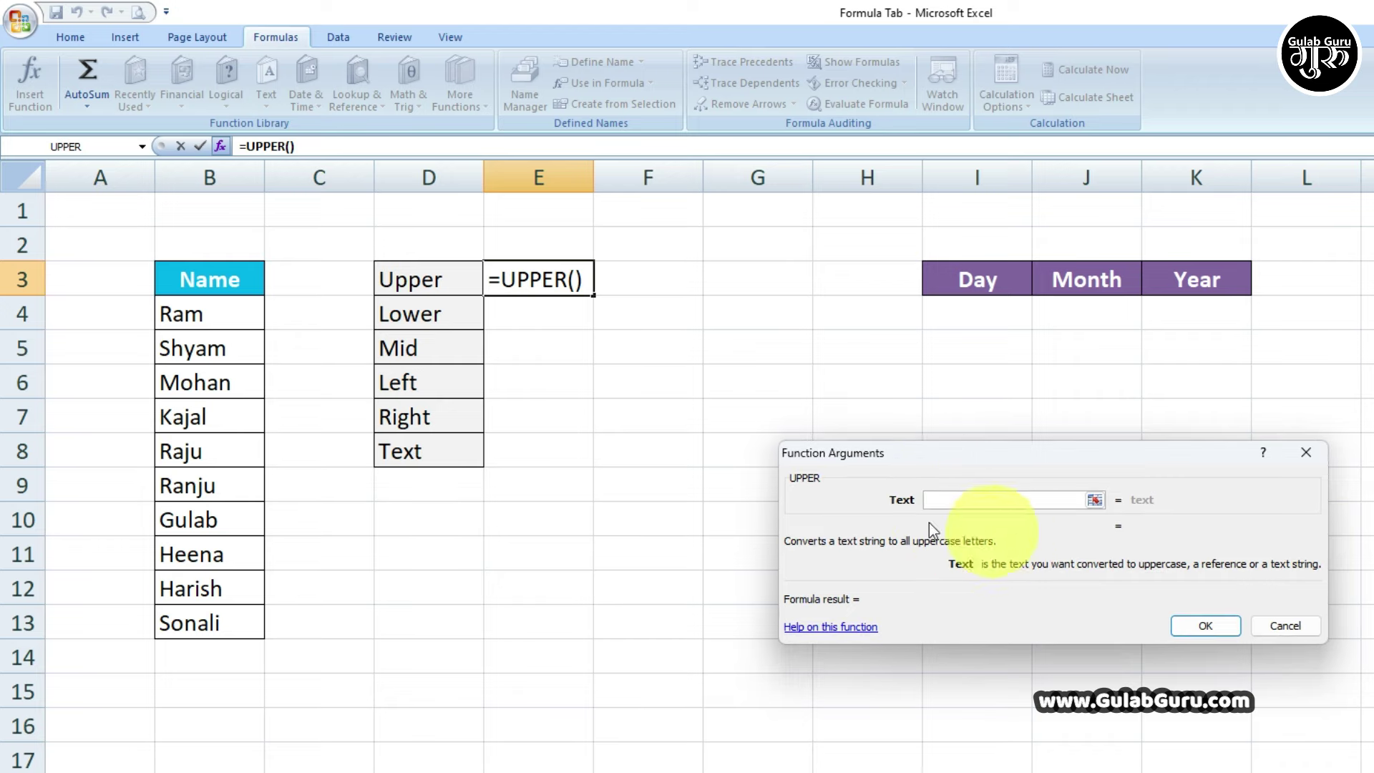
click(224, 323)
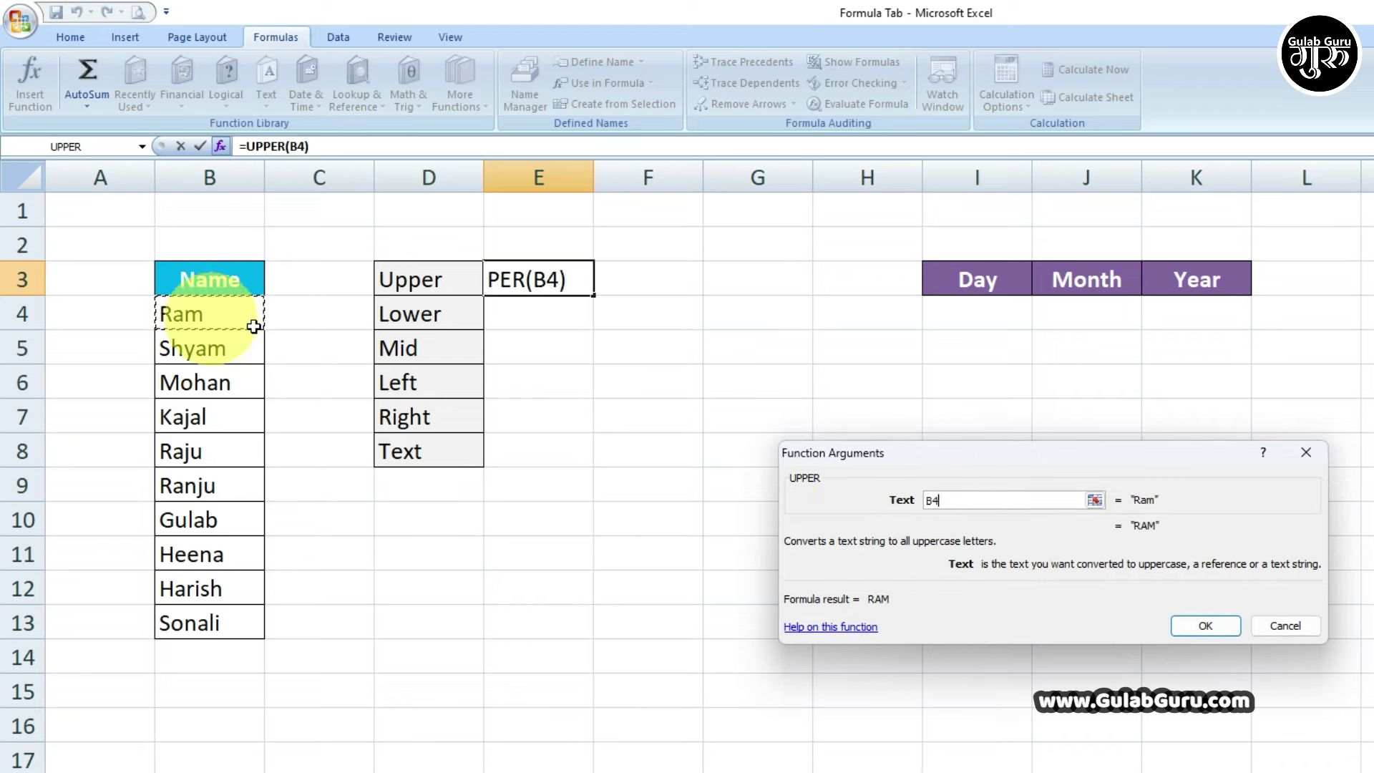
click(1208, 627)
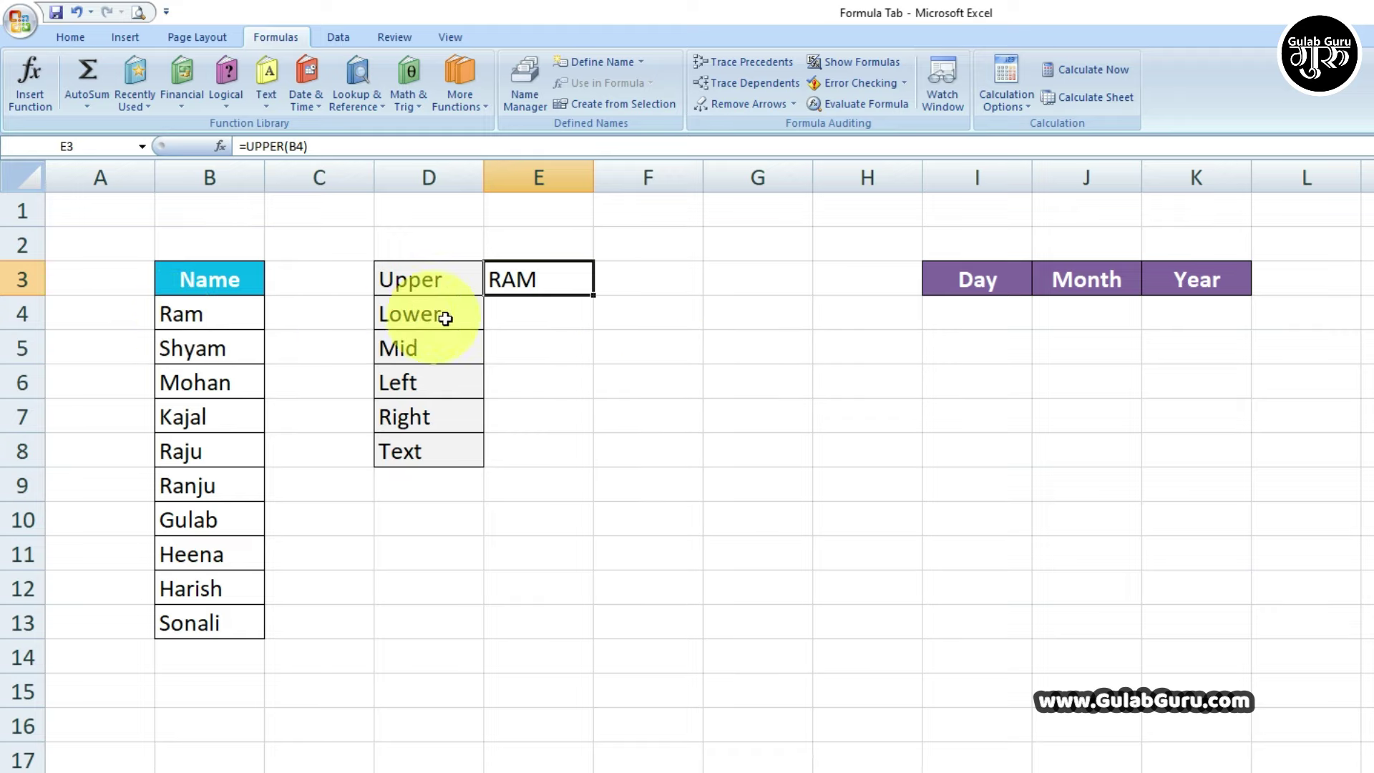
click(562, 315)
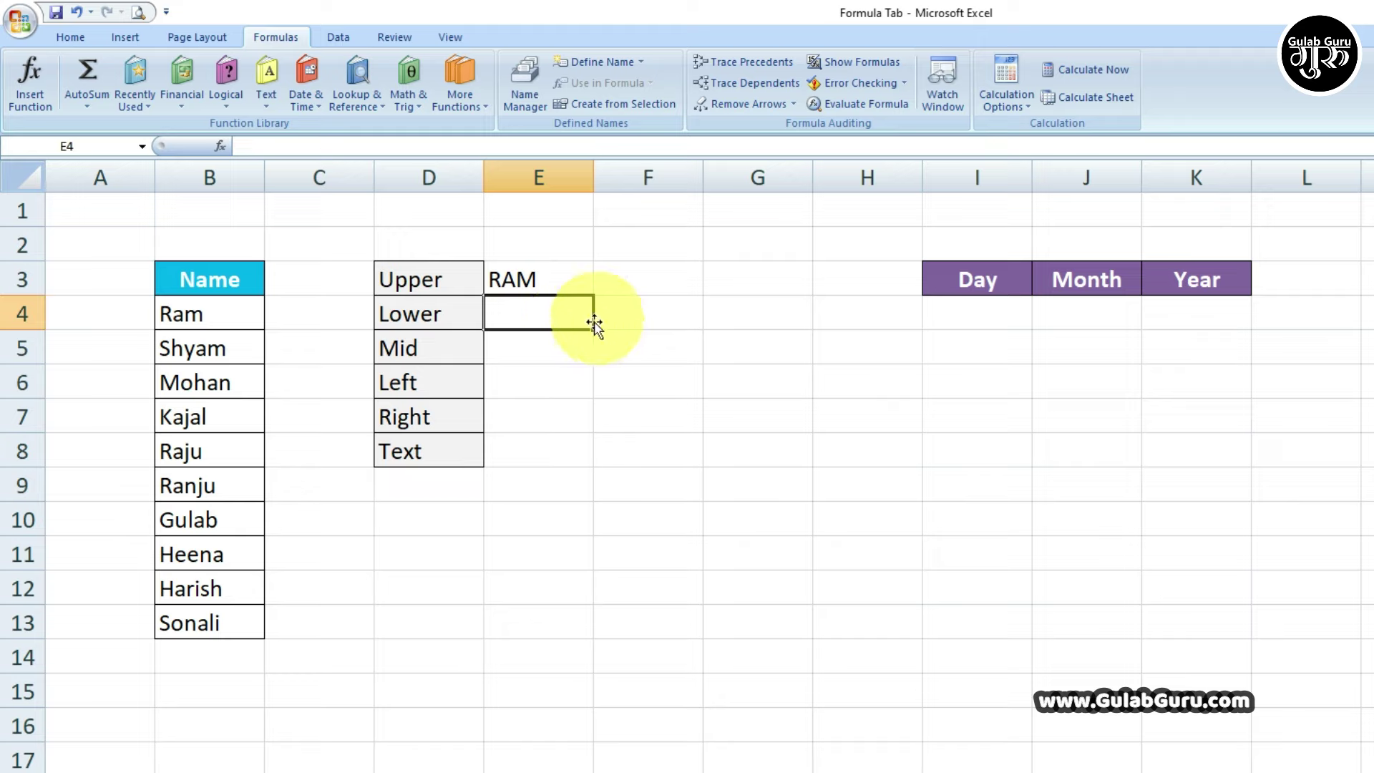
- Put =LOWER(E3) in E4 so RAM displays as ram
click(265, 100)
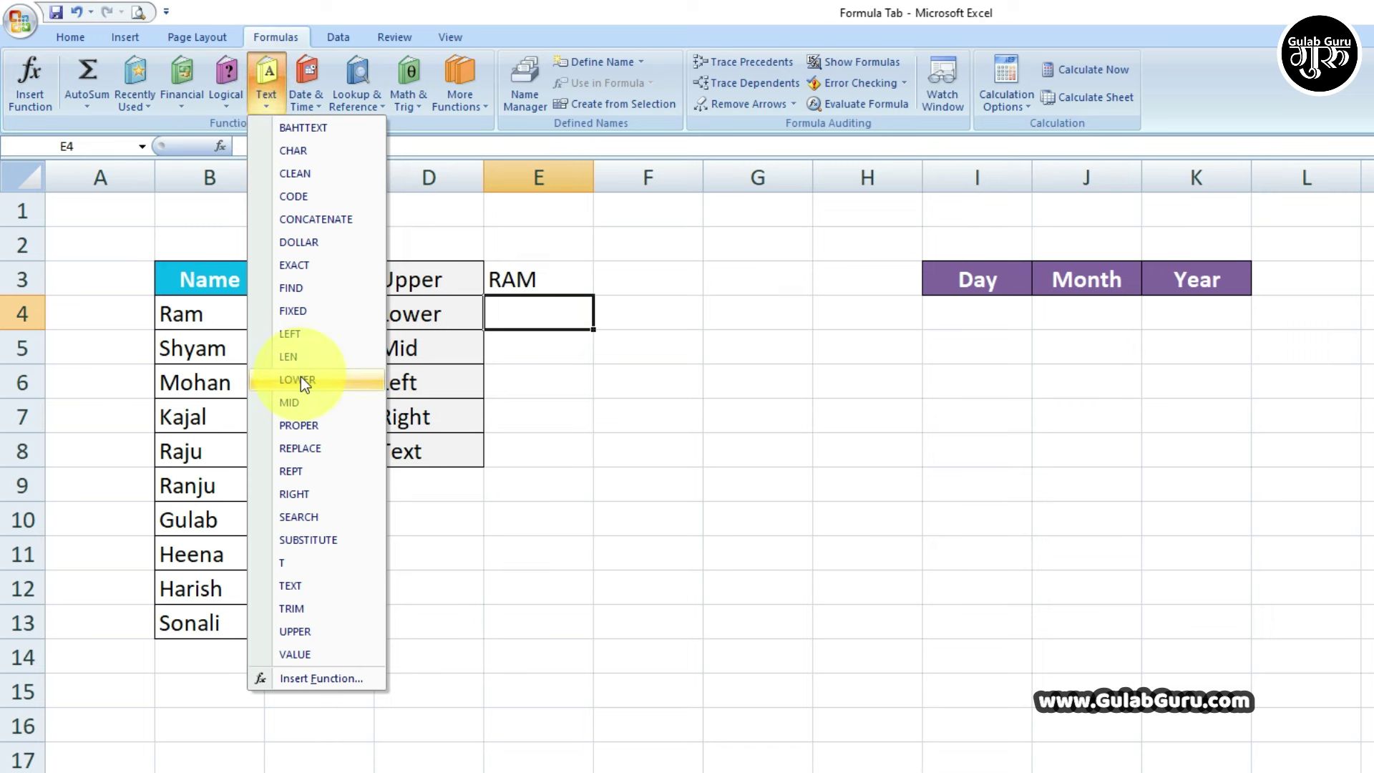
click(297, 379)
click(952, 497)
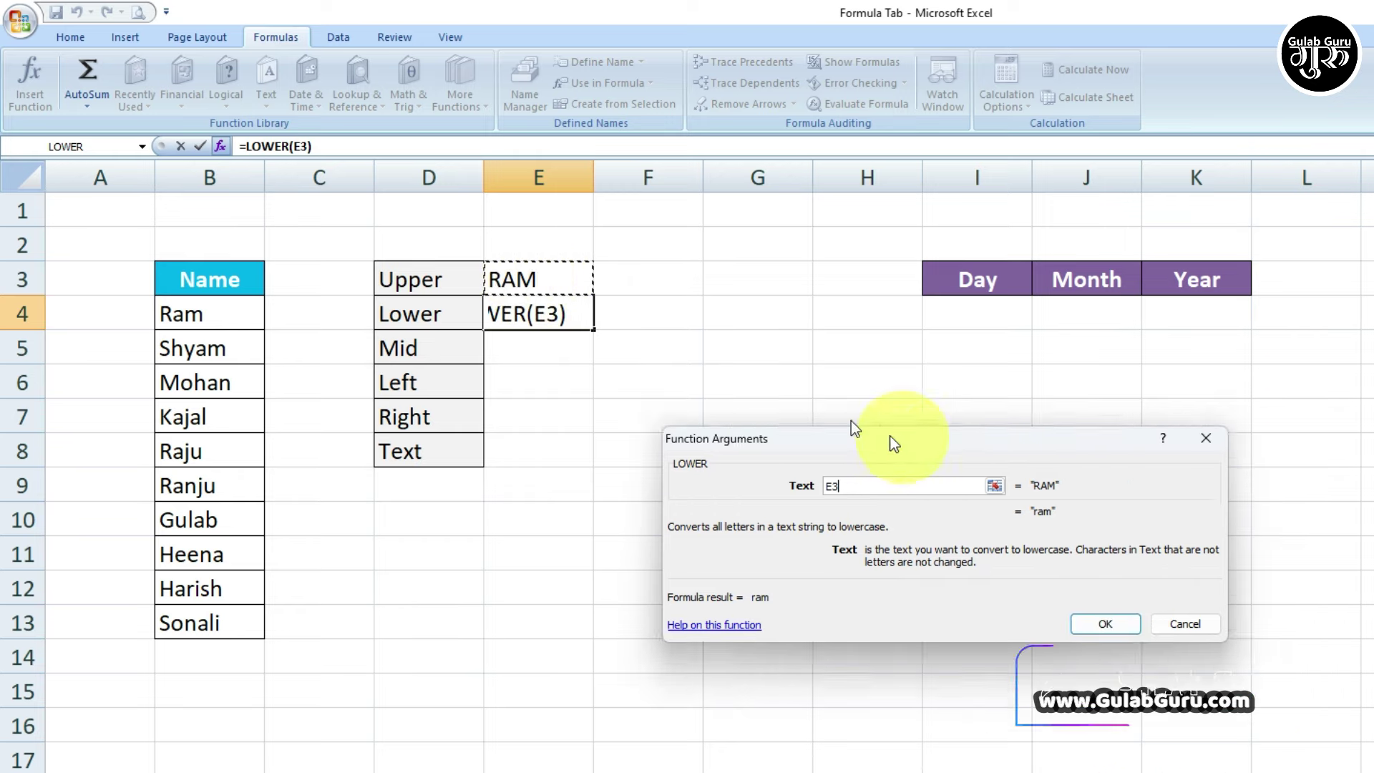
drag(930, 447, 669, 365)
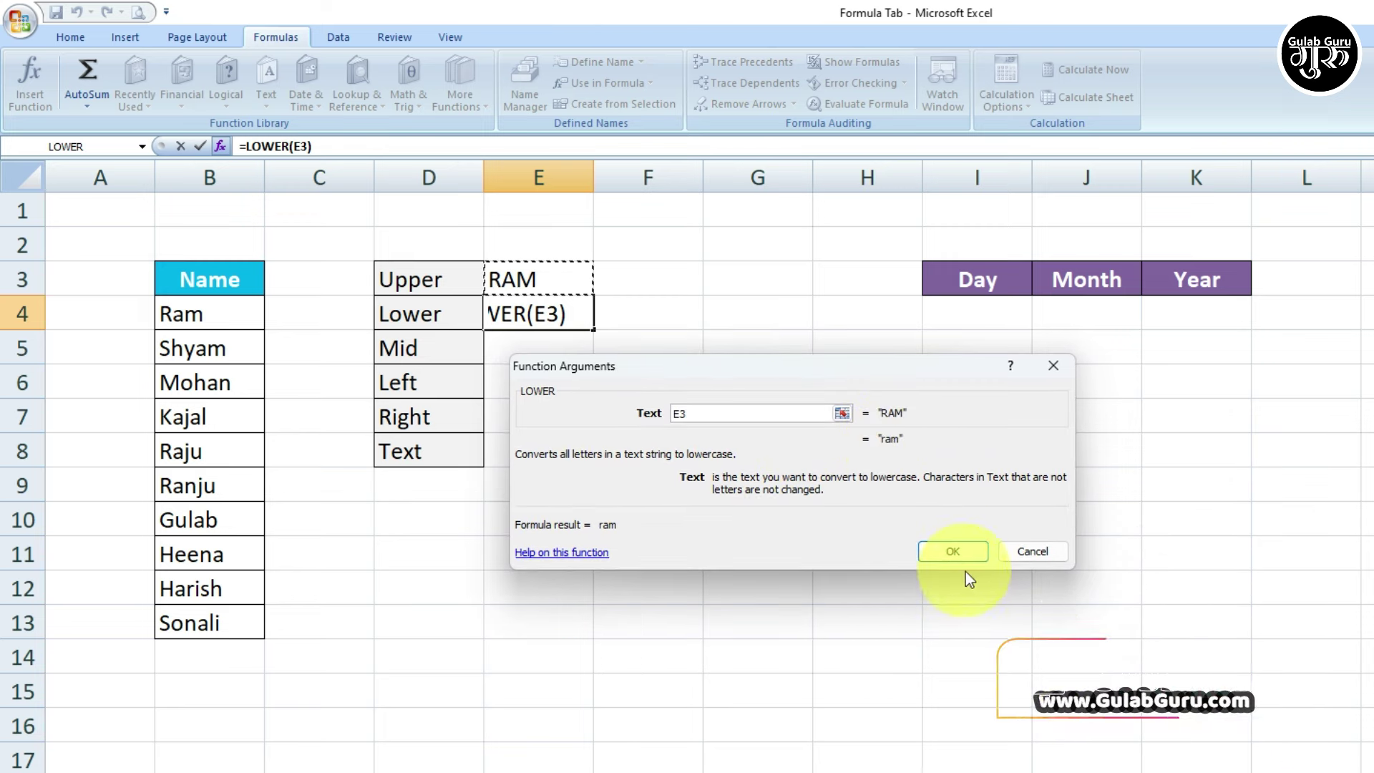
click(951, 551)
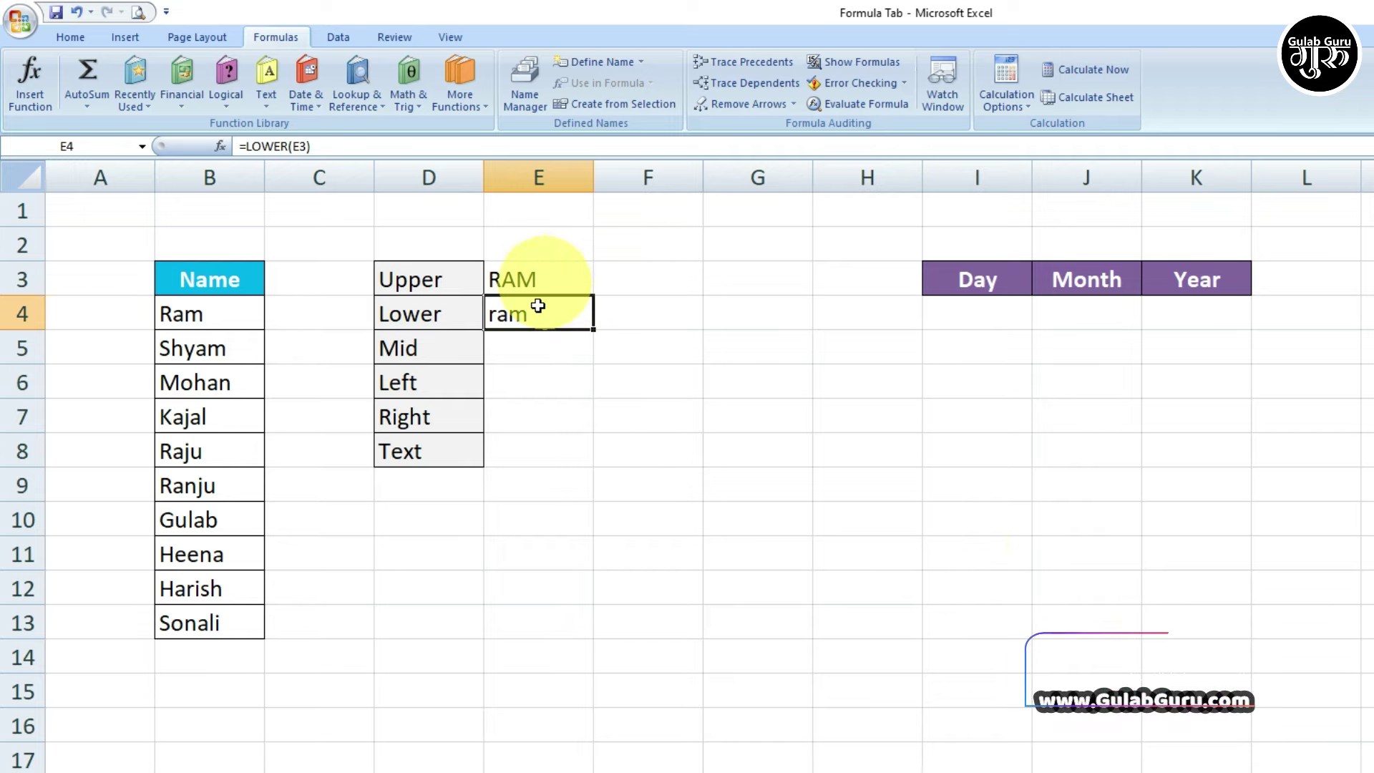
click(546, 345)
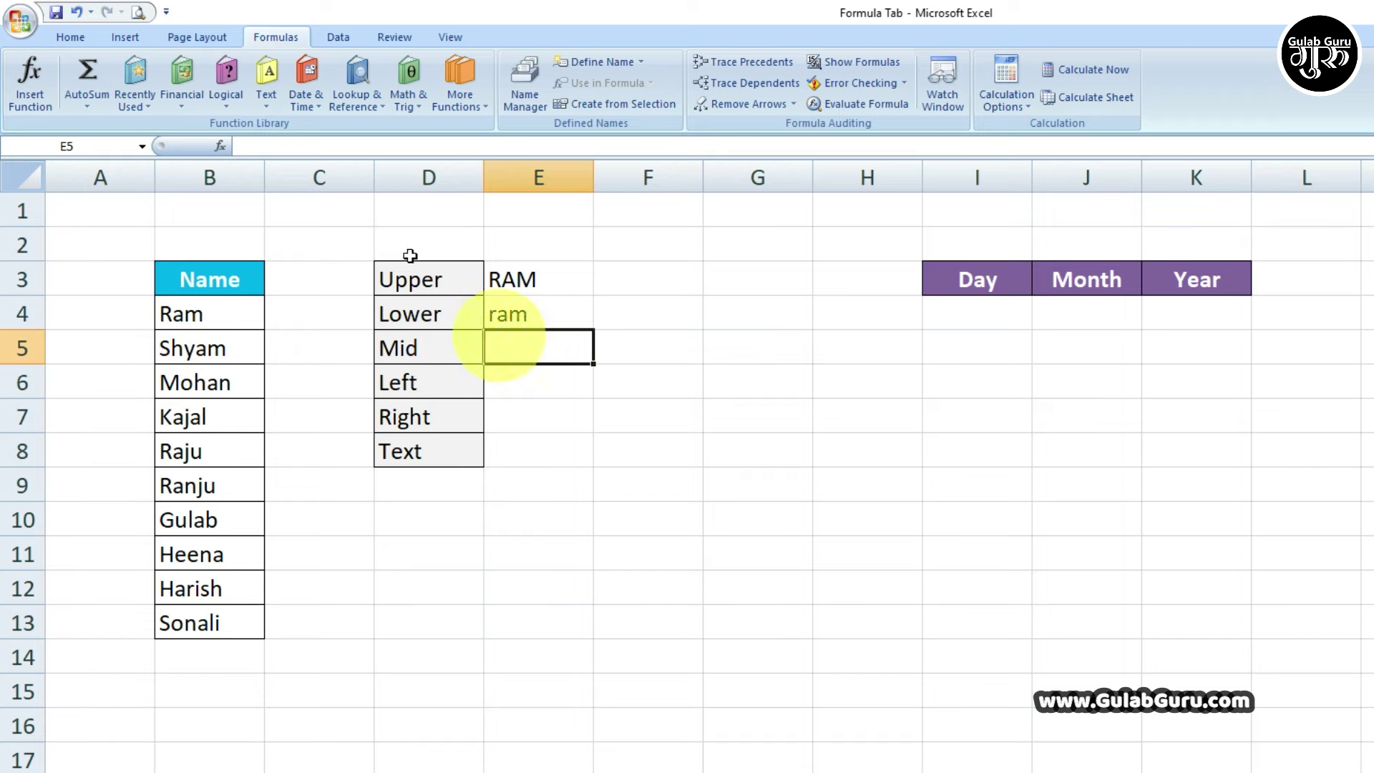
- Complete =MID(B6,2,2) in E5 to extract 'oh' from Mohan
click(266, 93)
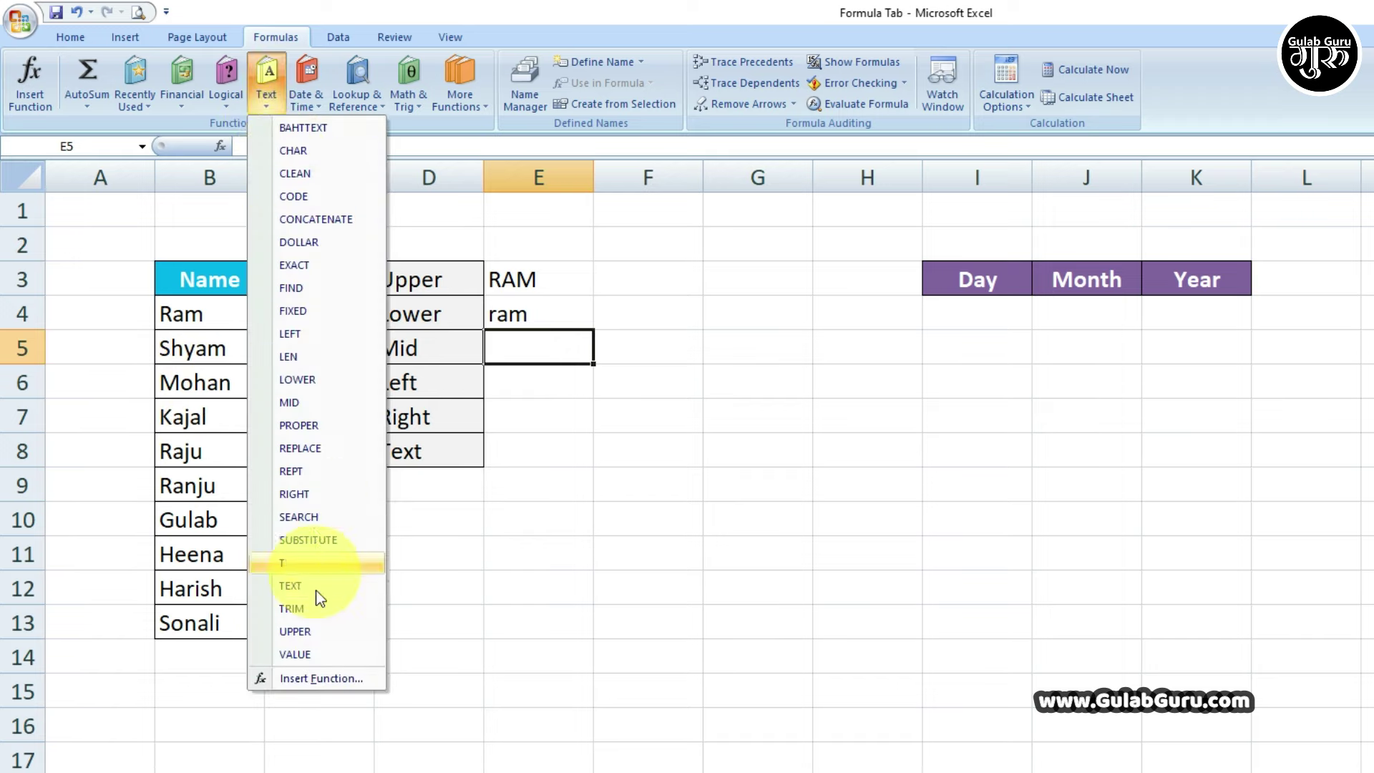
click(298, 403)
drag(766, 333, 913, 347)
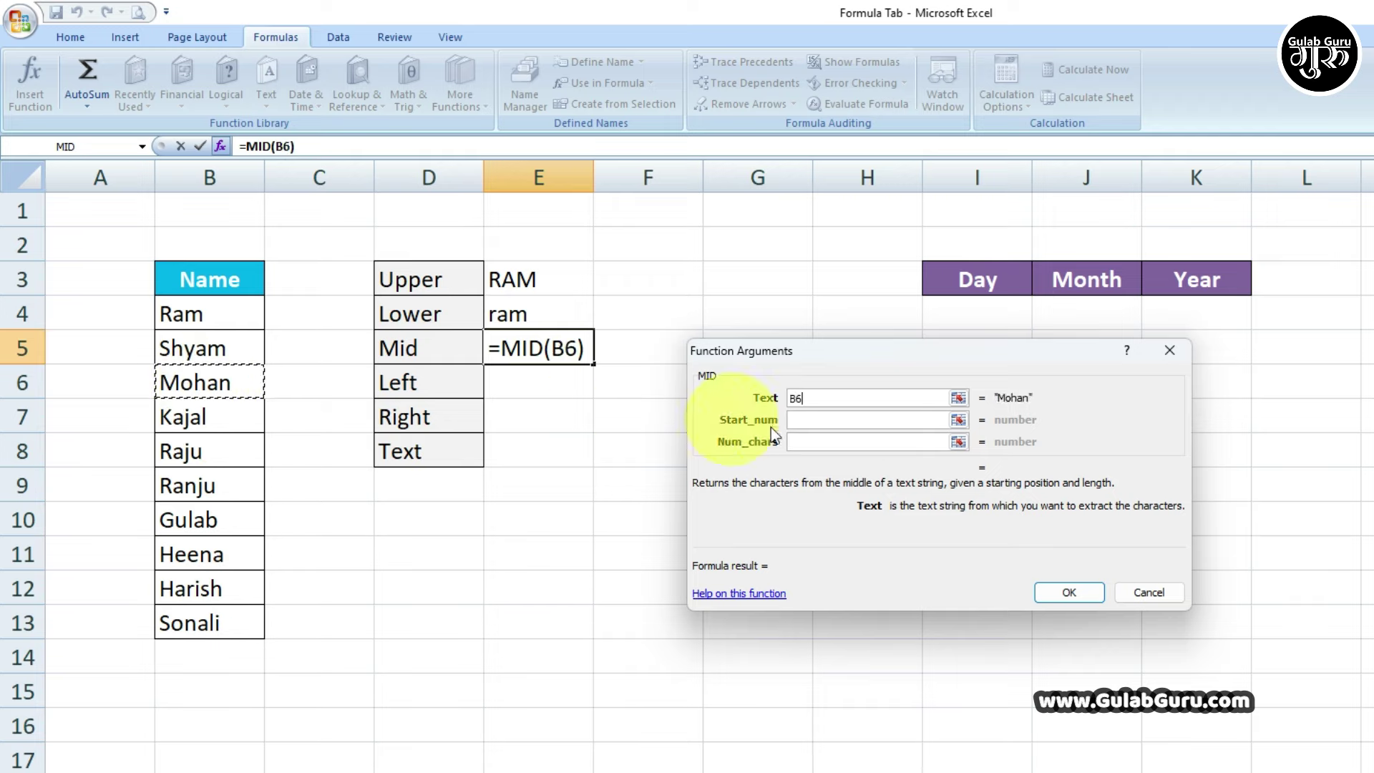
click(815, 423)
text(2)
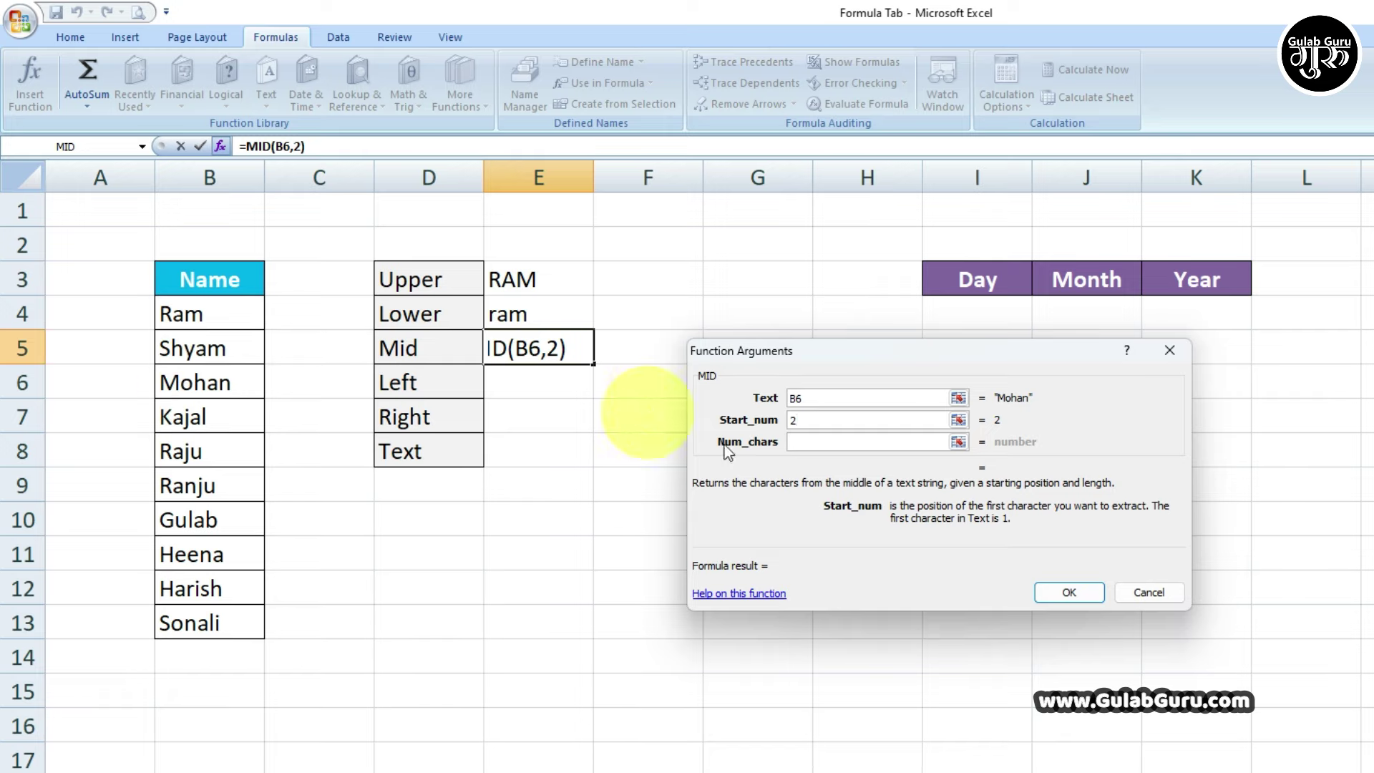
click(820, 444)
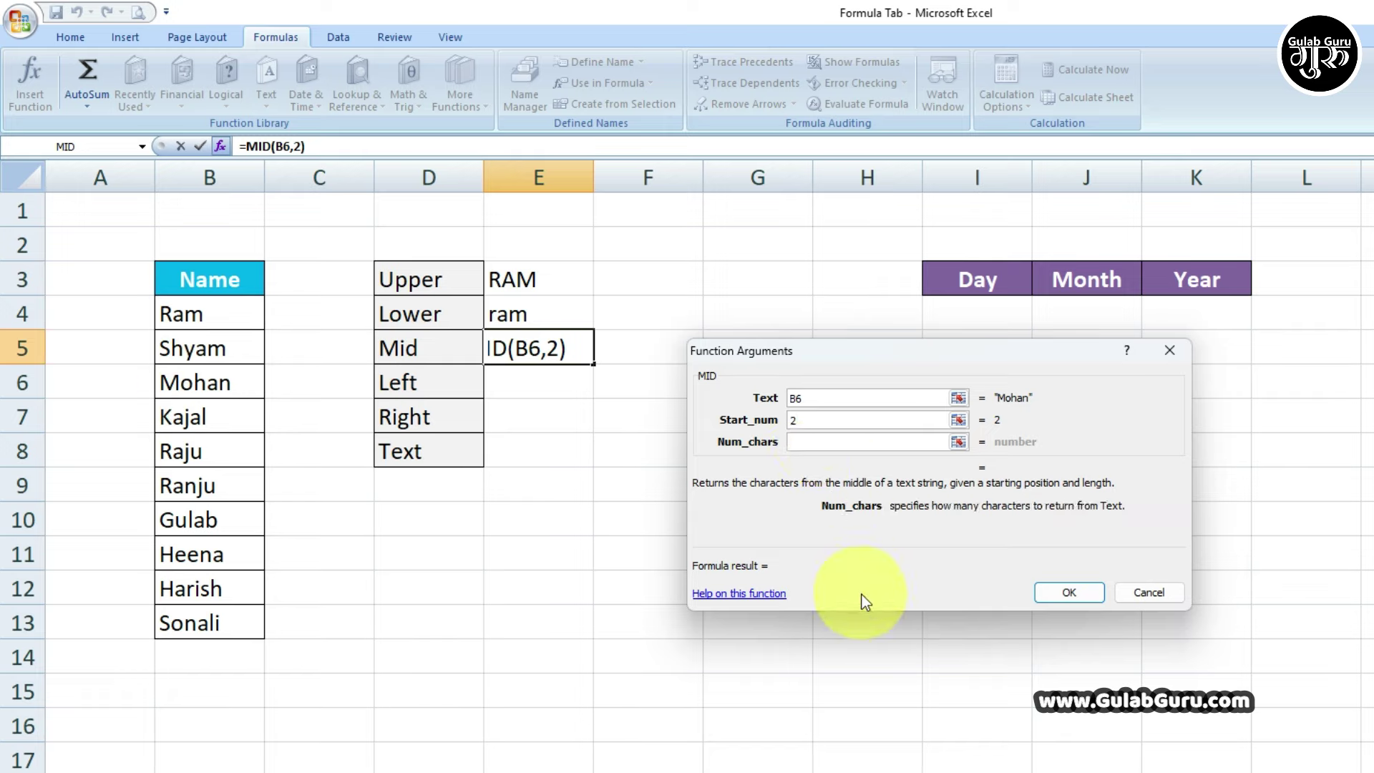
text(2)
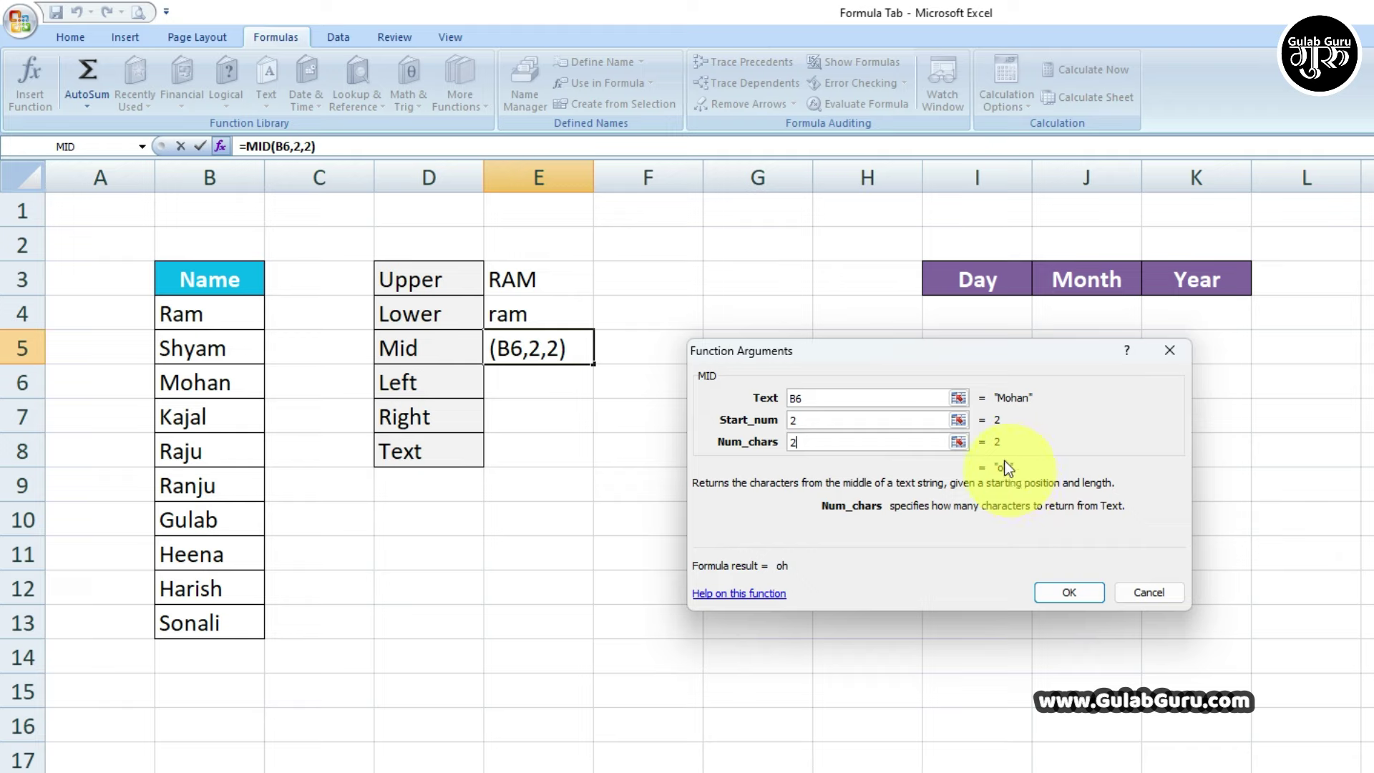
mouse_move(956, 350)
mouse_down()
mouse_move(853, 329)
mouse_move(894, 341)
mouse_up()
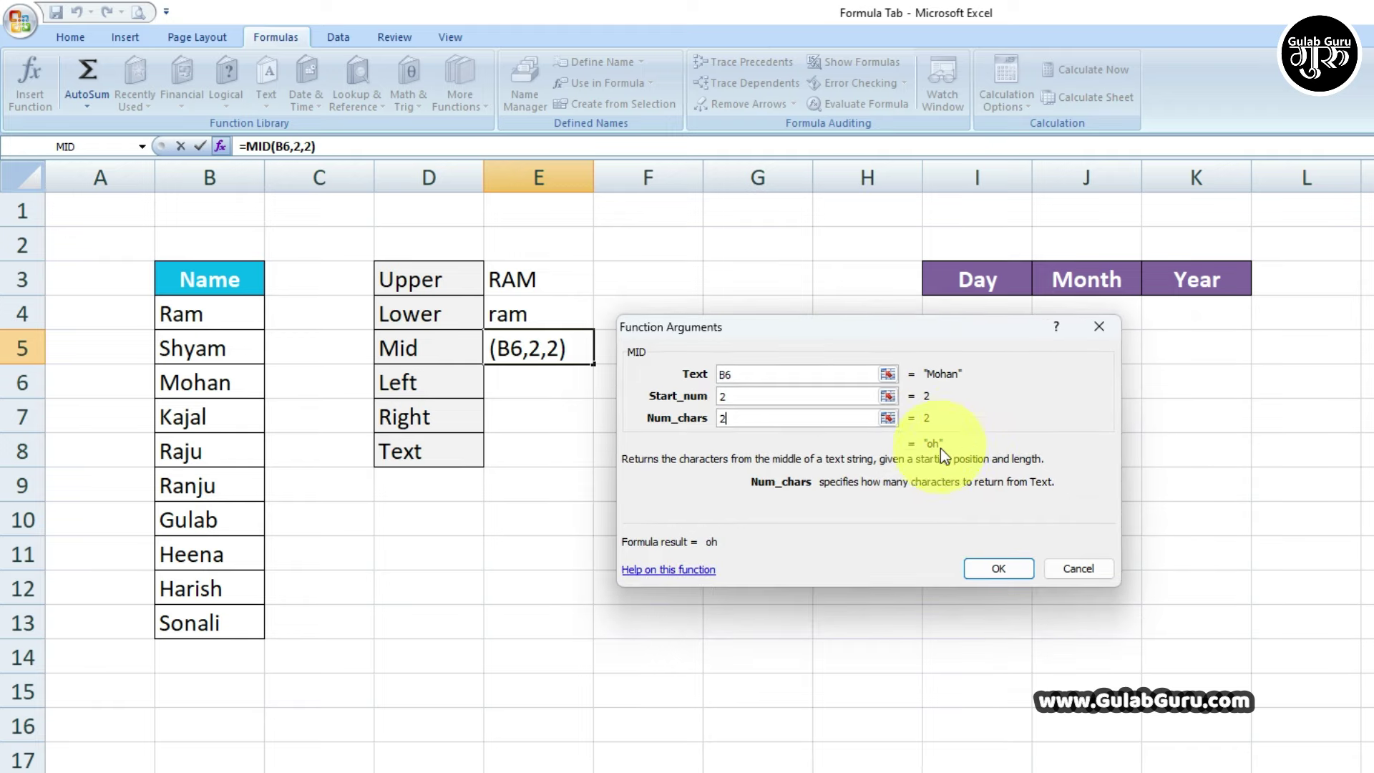
click(1004, 570)
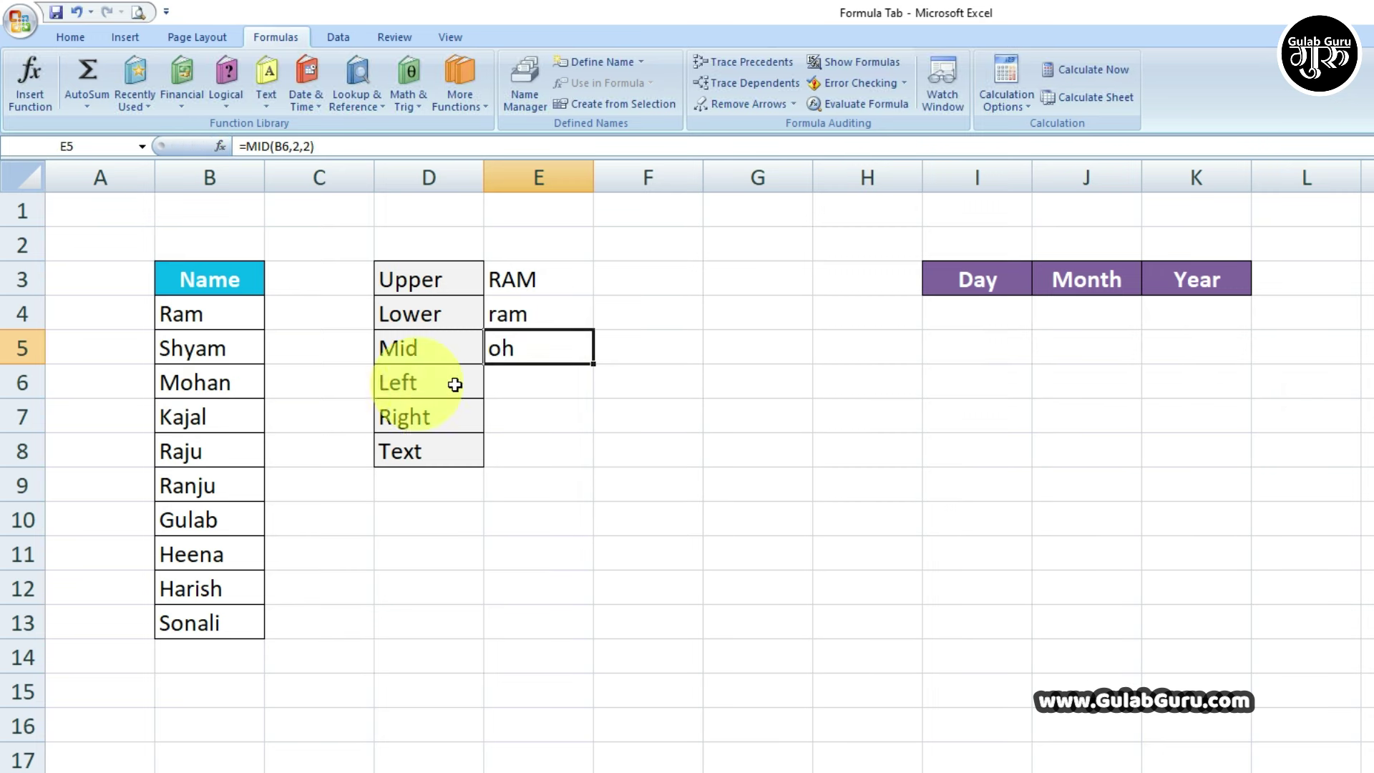
click(528, 385)
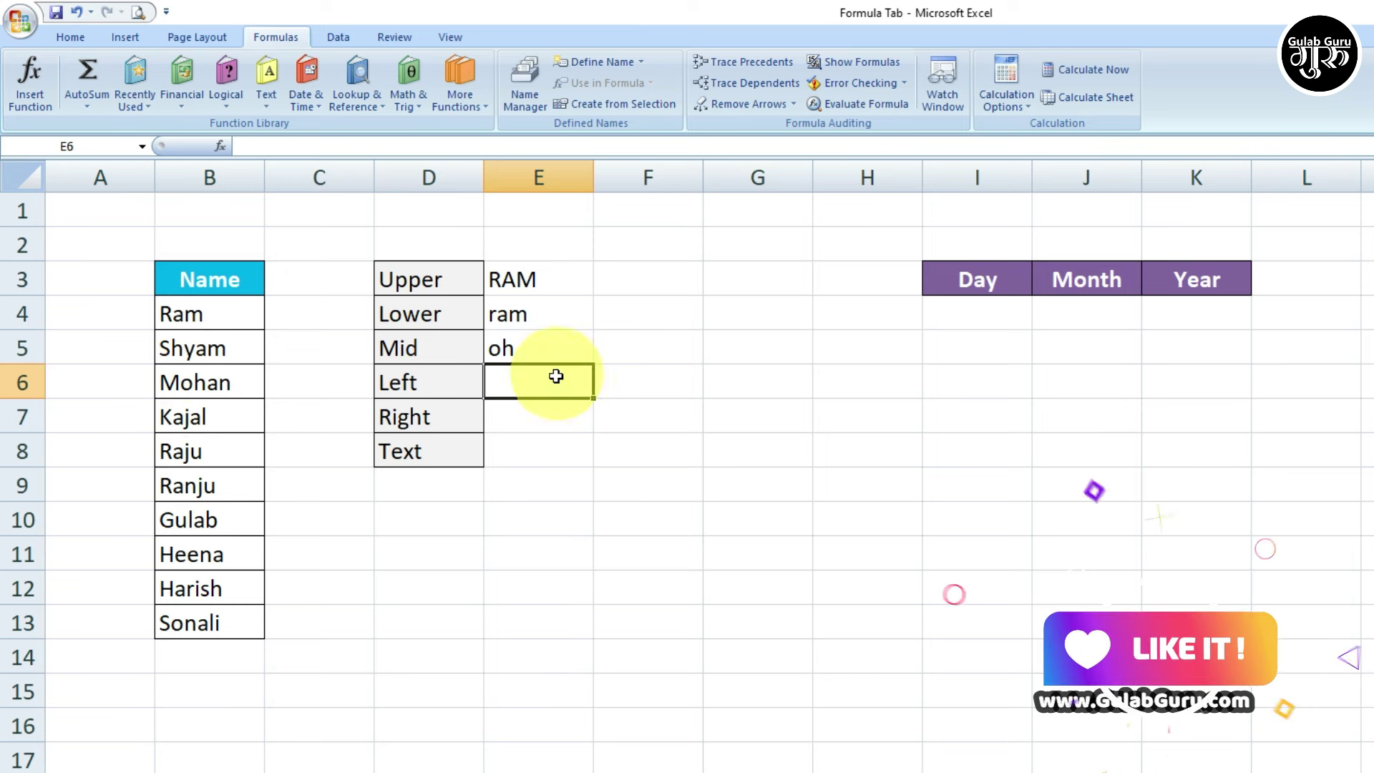
- Put =LEFT(B12,3) in E6 to show 'Har' from Harish
click(266, 100)
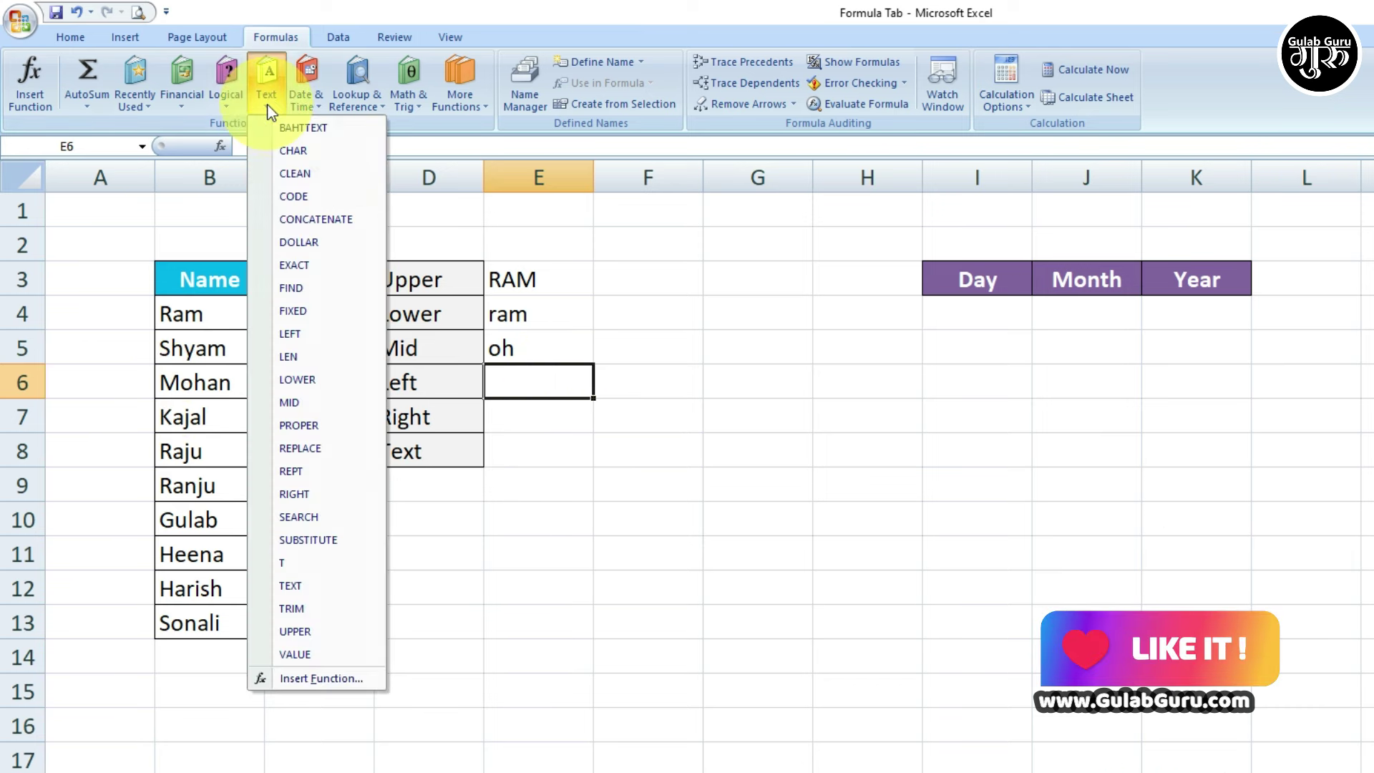
click(289, 334)
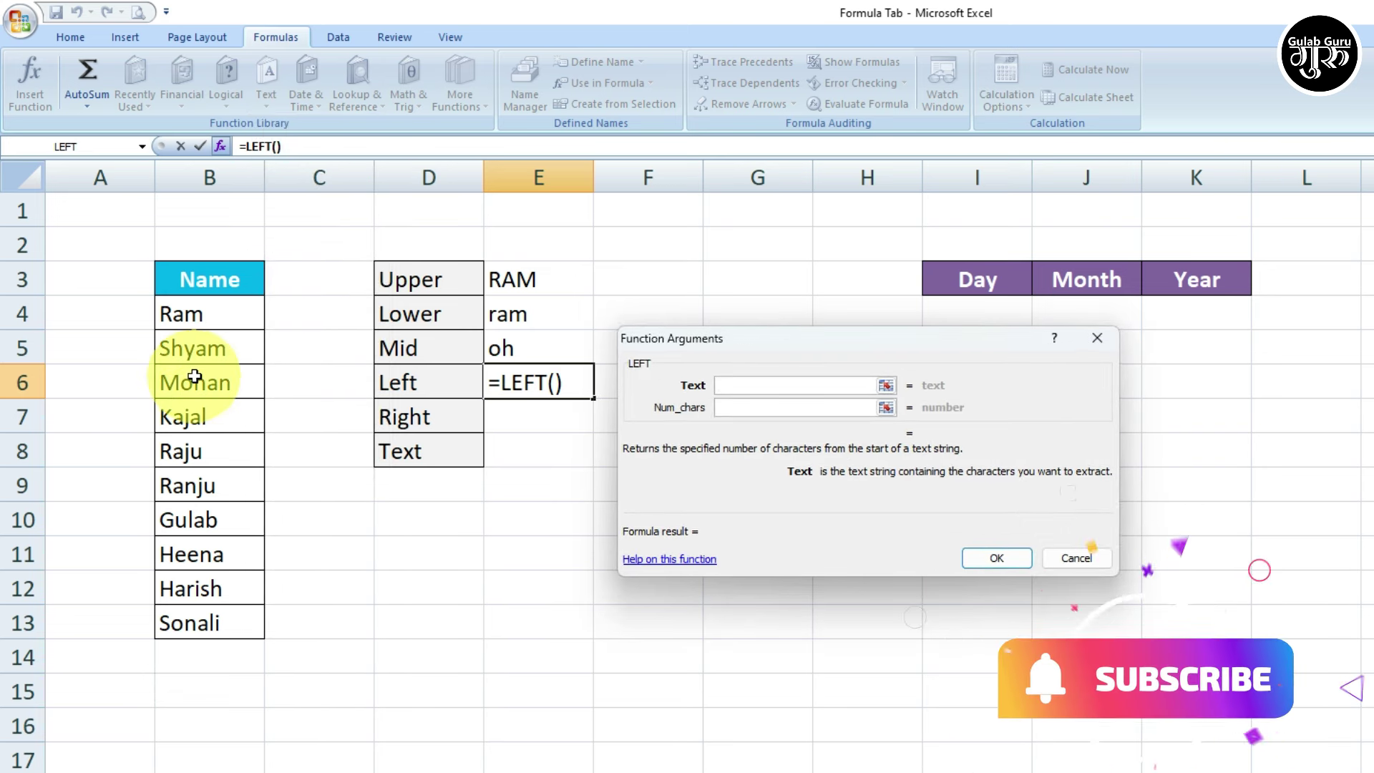
click(198, 593)
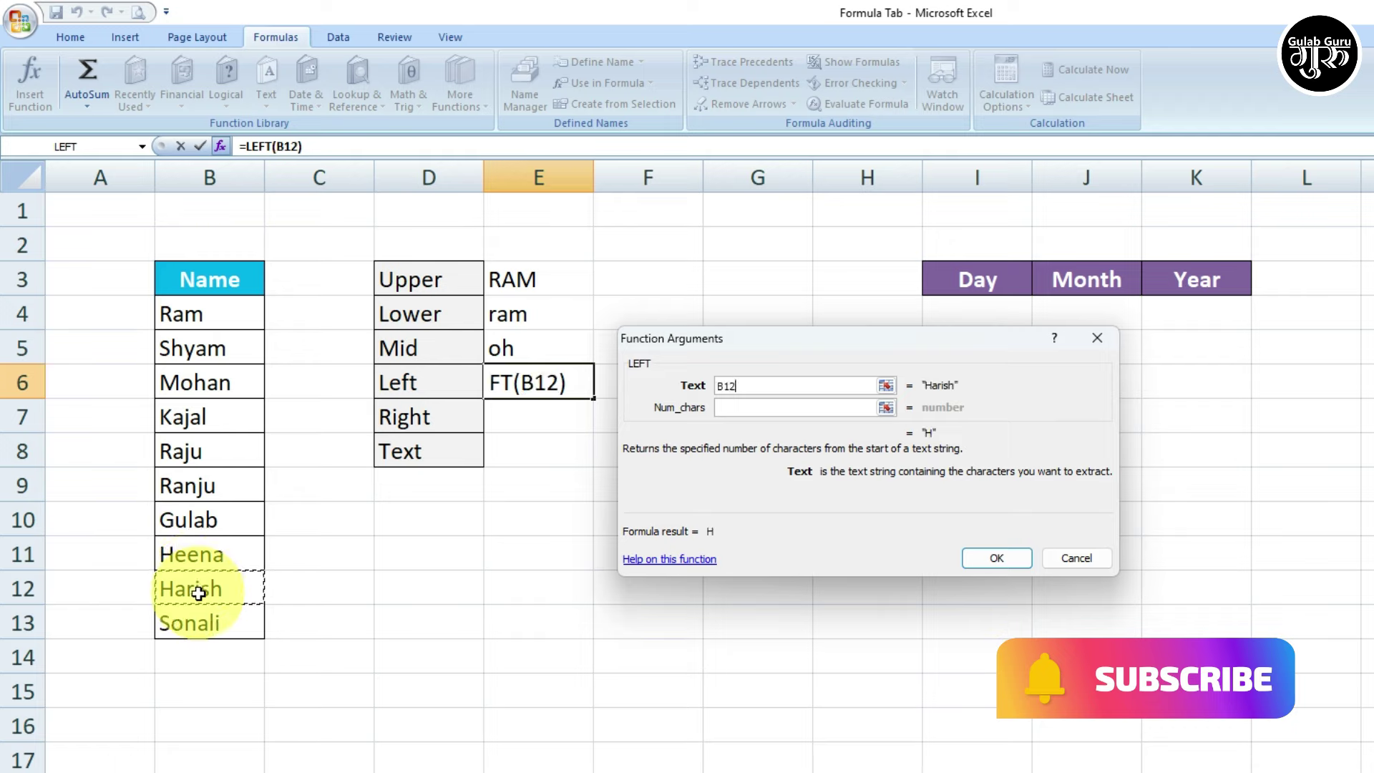
click(752, 407)
text(3)
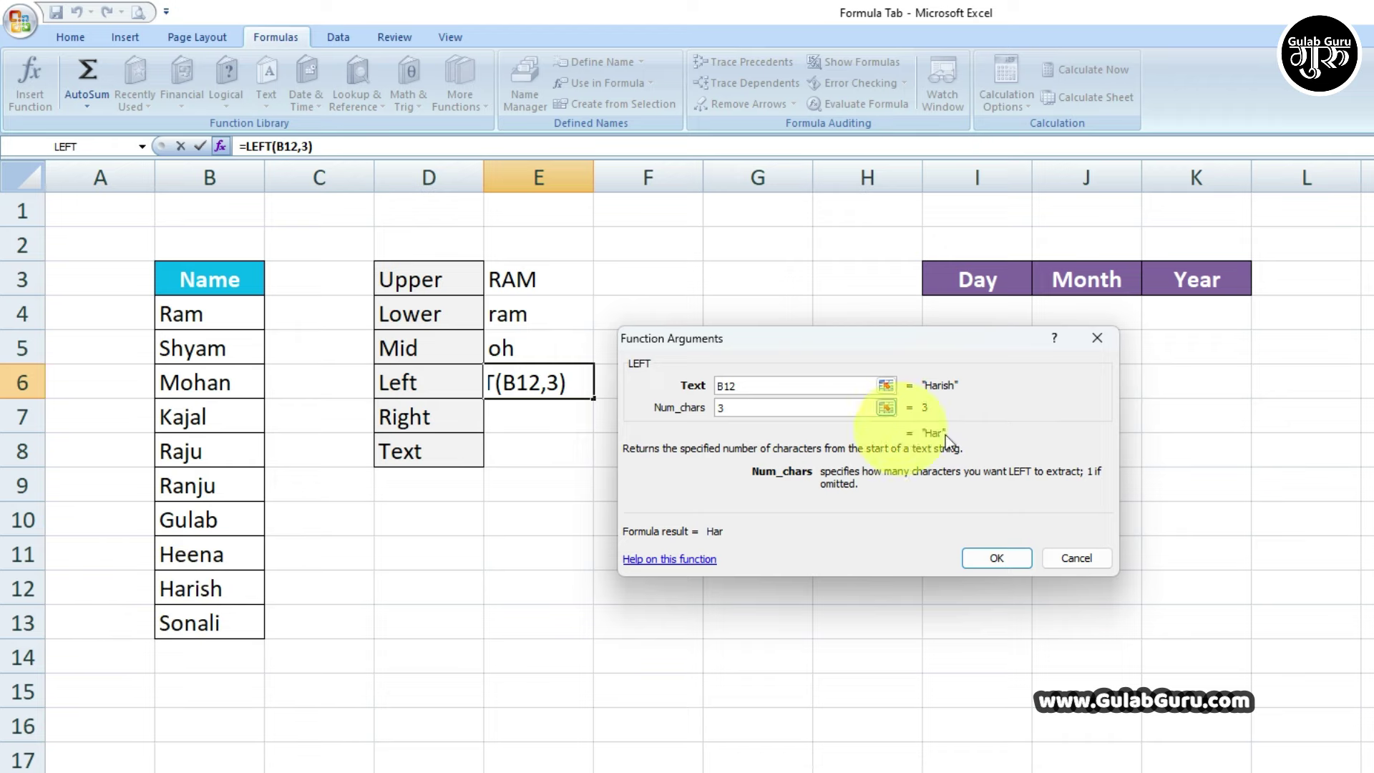
click(994, 560)
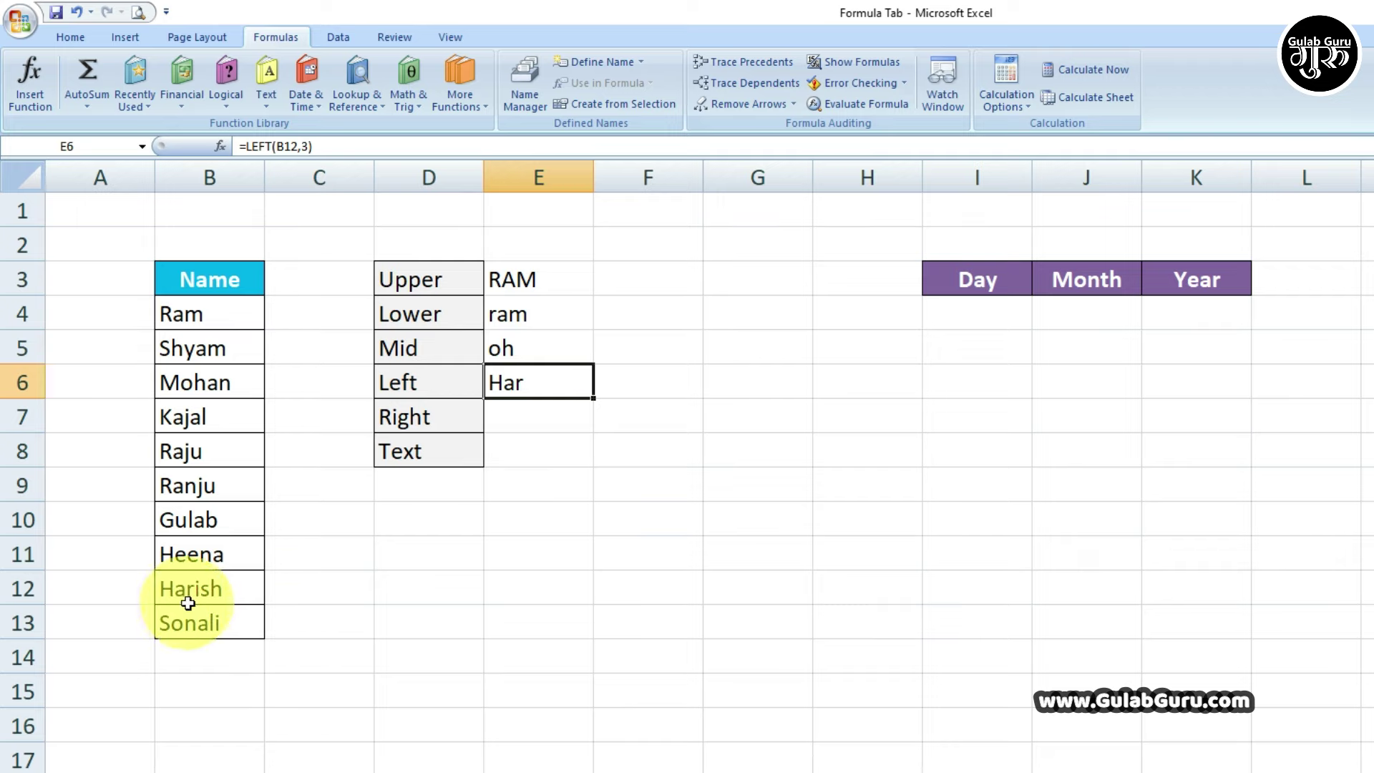
click(516, 415)
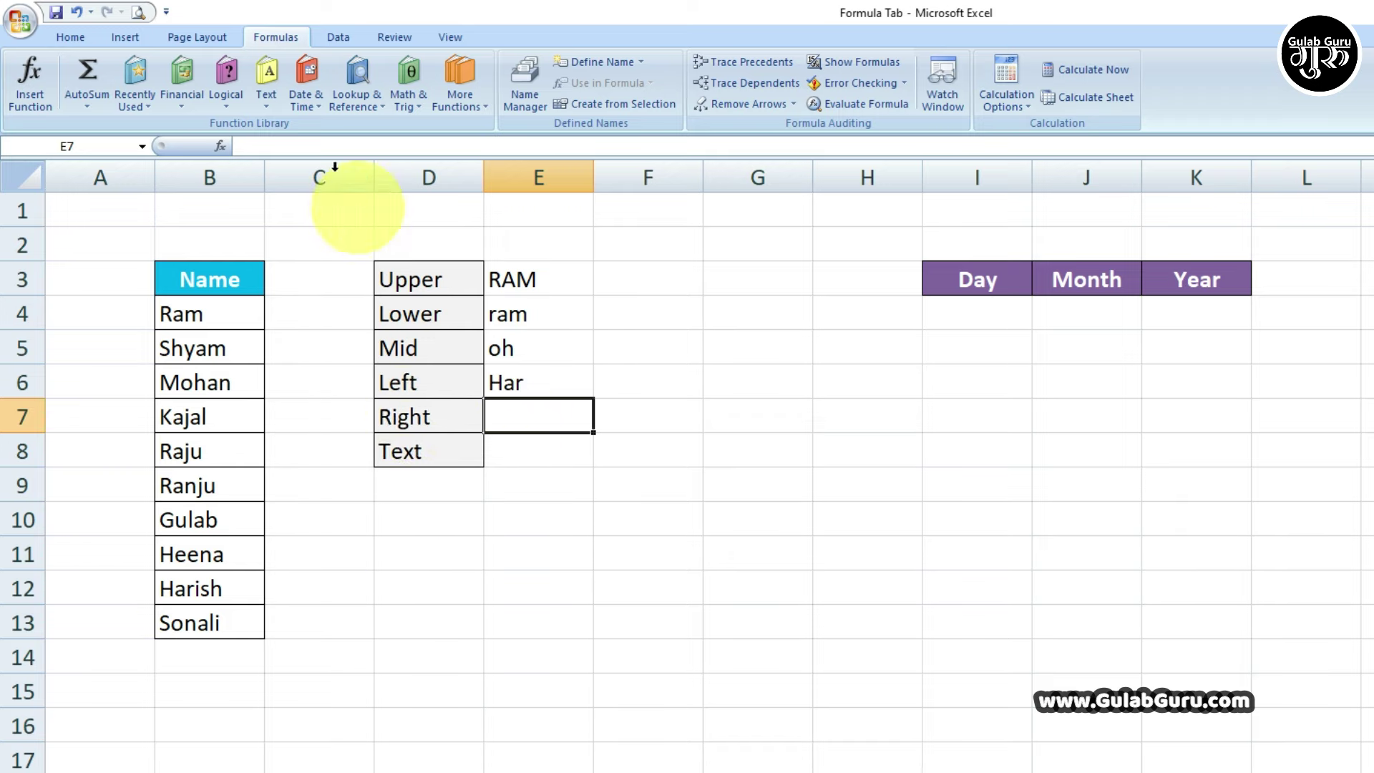
- Put =RIGHT(B6,3) in E7 to show 'han' from Mohan
click(267, 83)
click(294, 494)
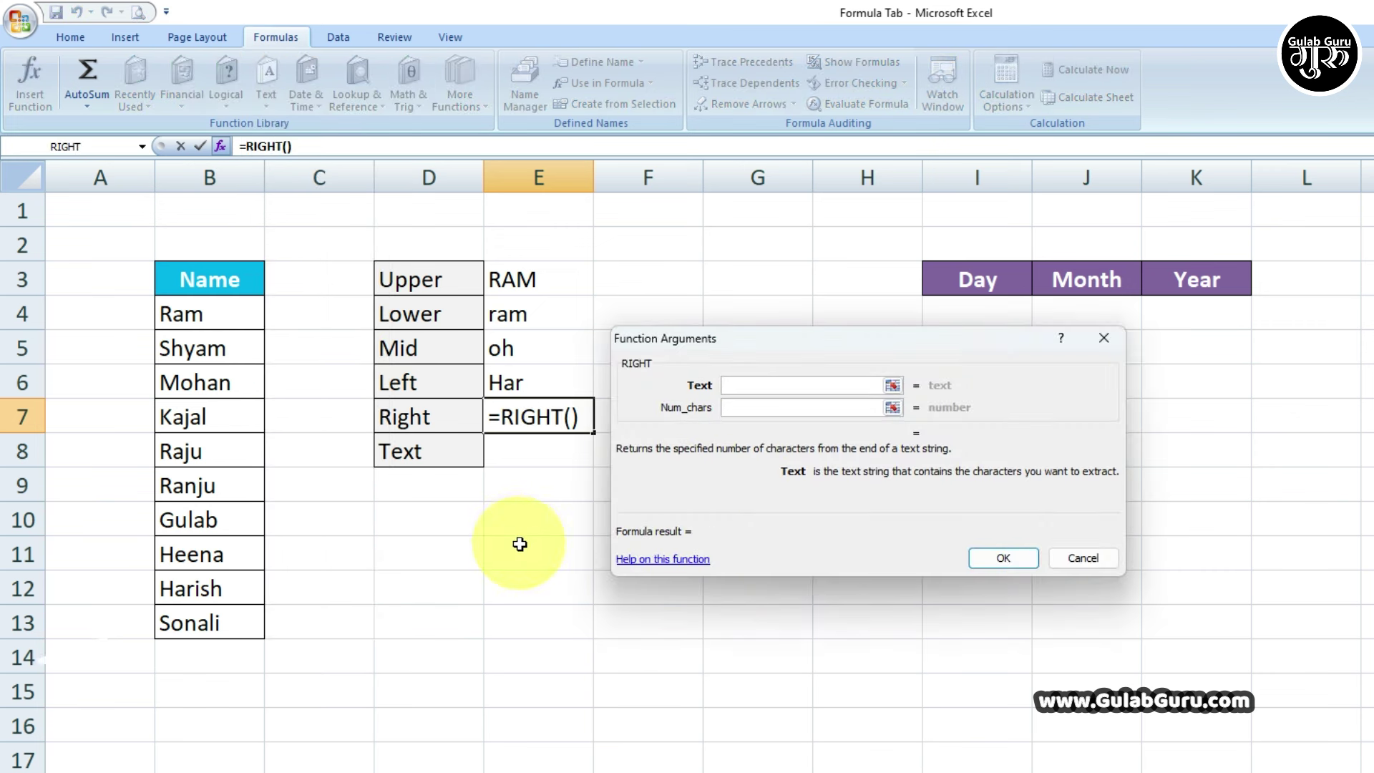
click(206, 387)
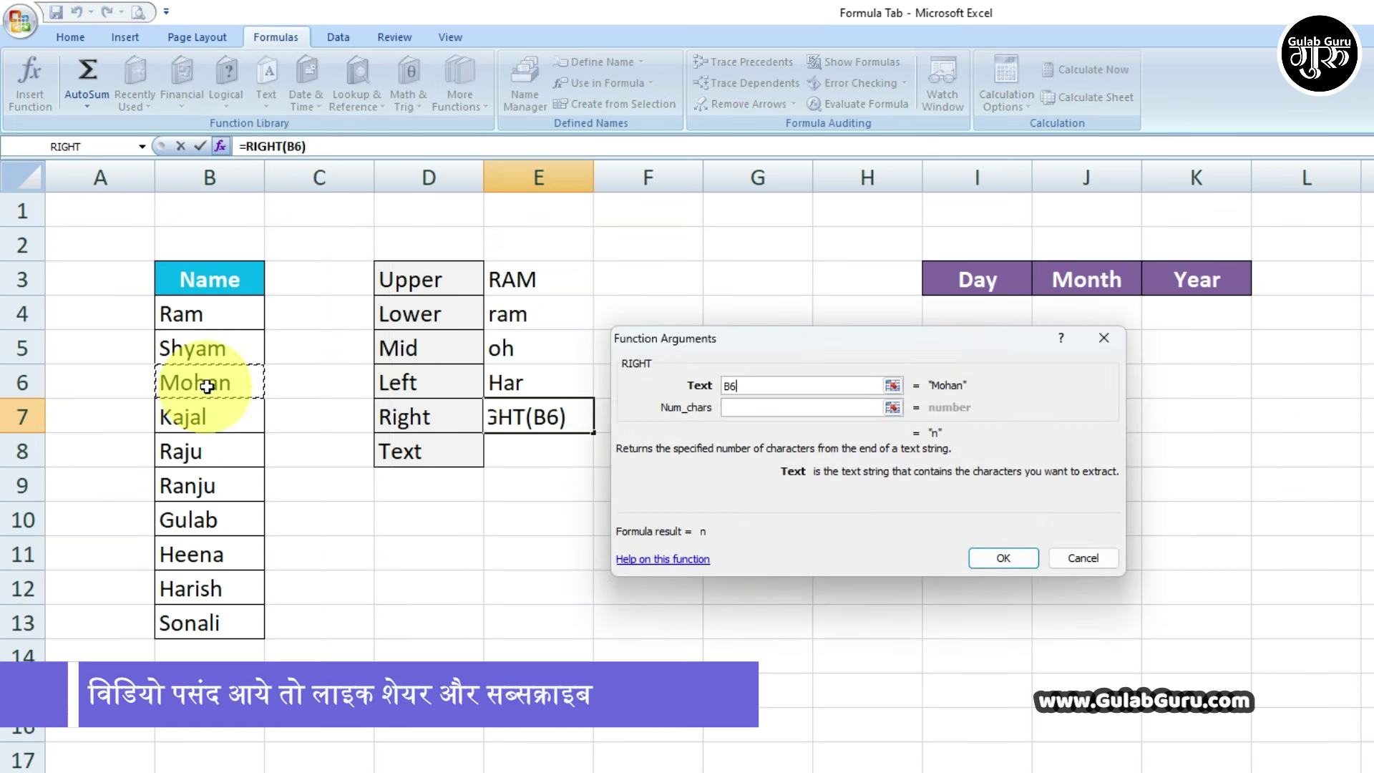
click(778, 409)
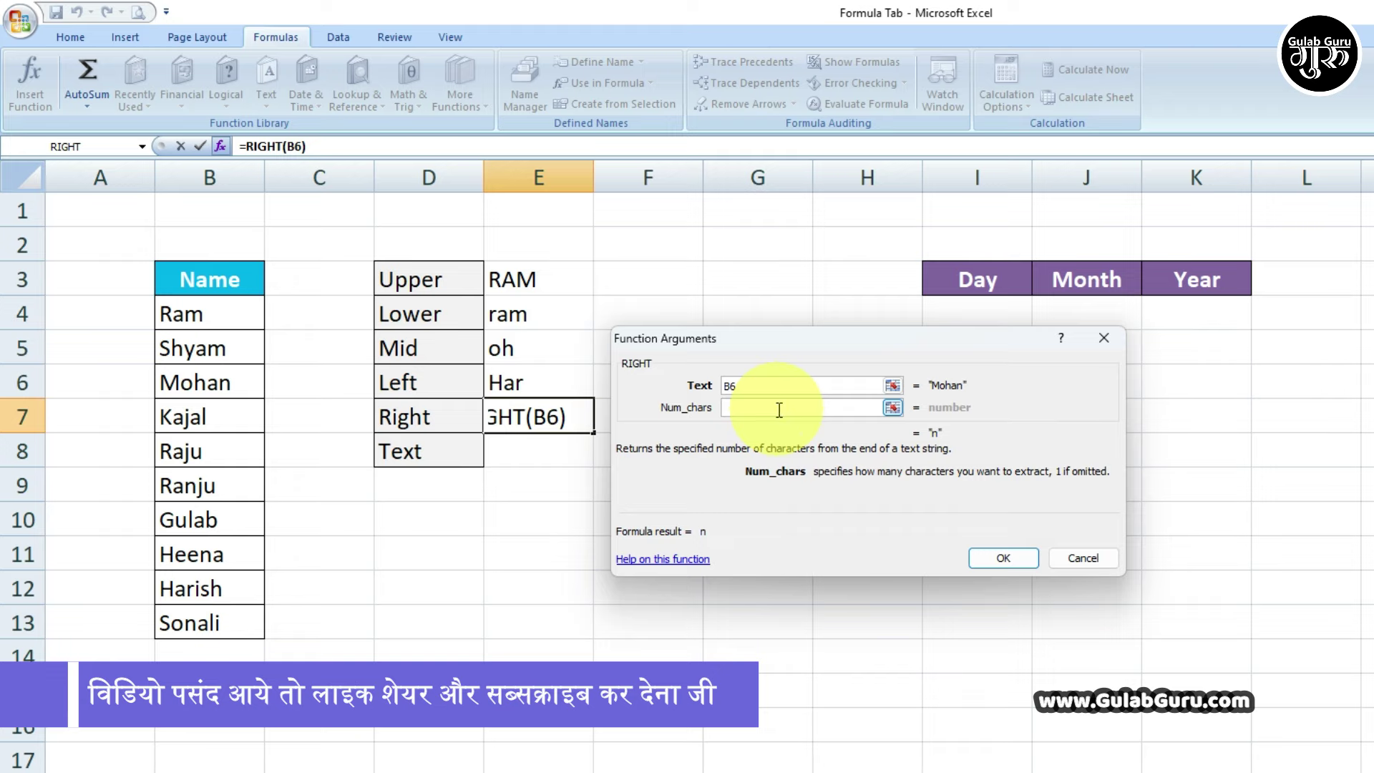
text(3)
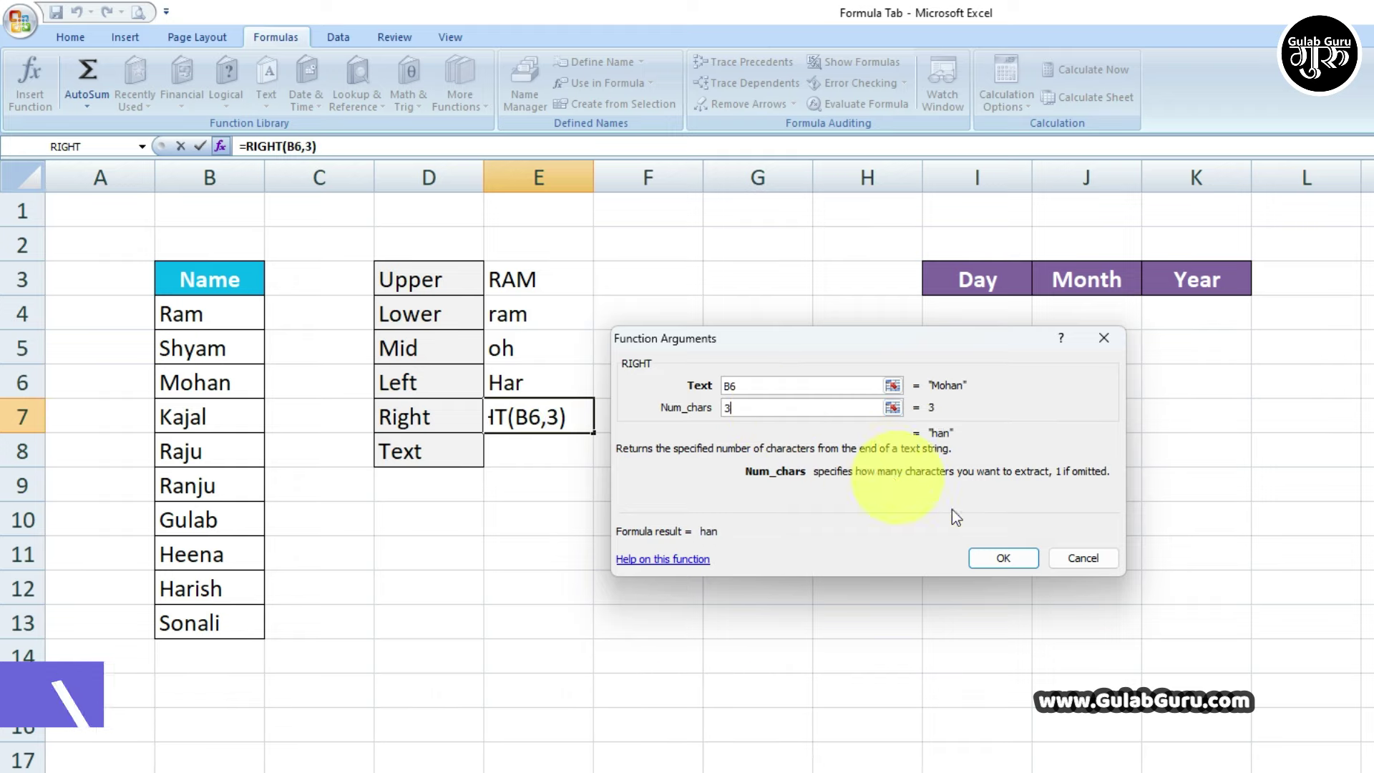
click(1004, 559)
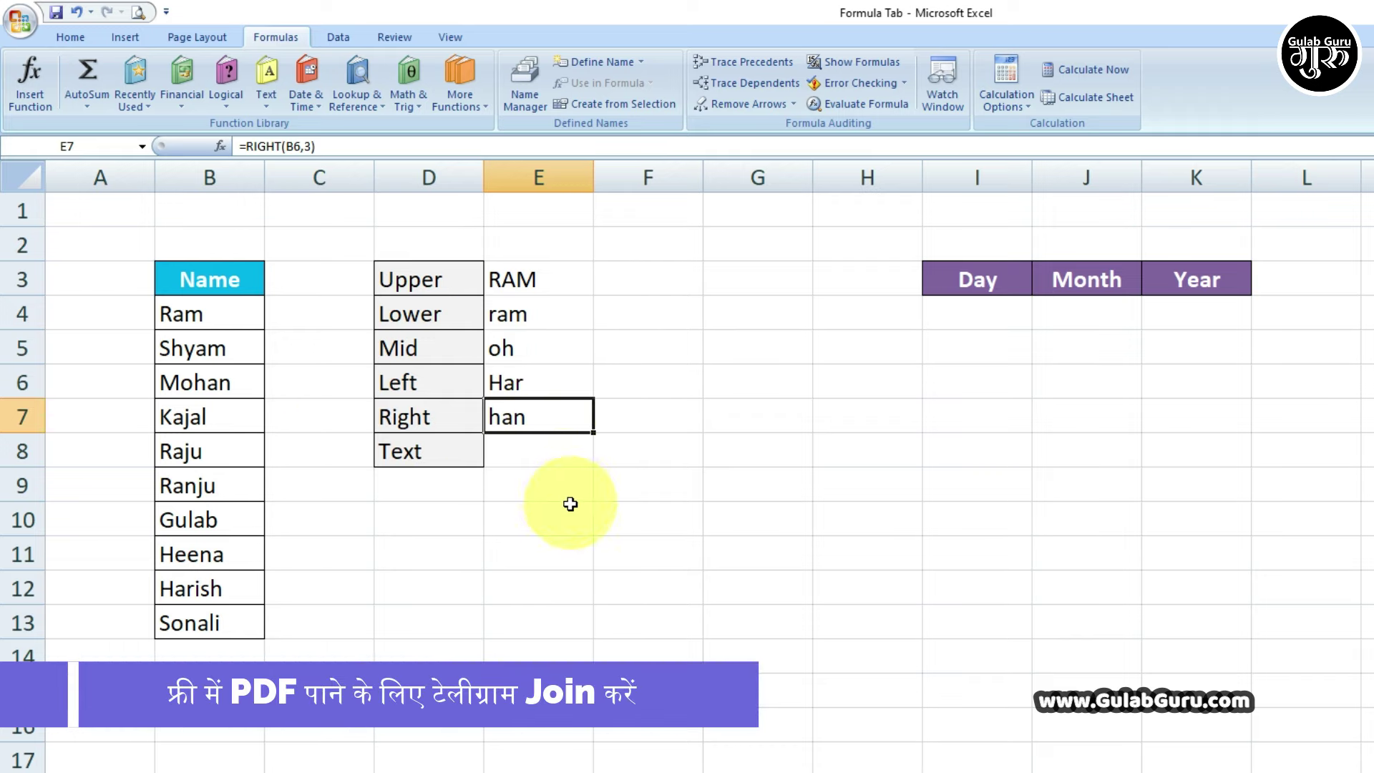
click(540, 458)
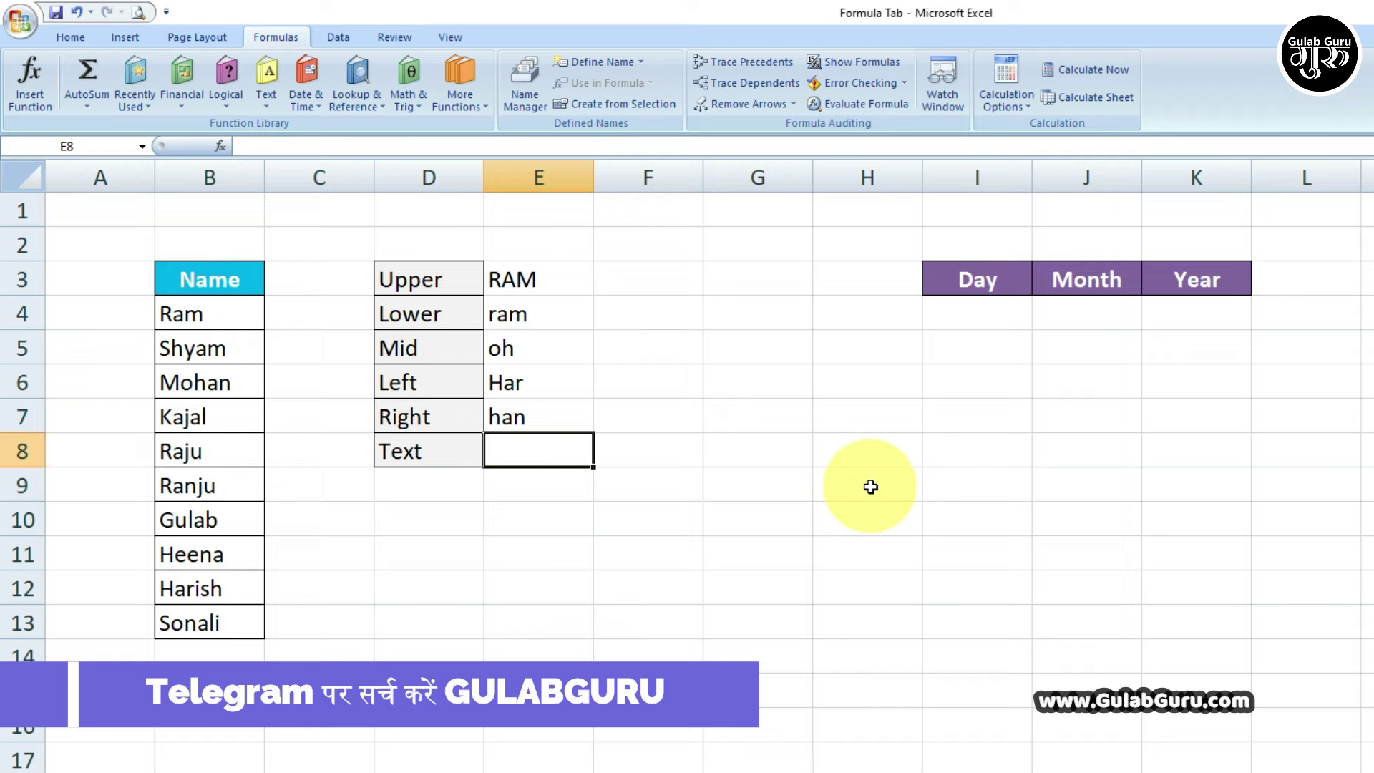
- Move the Day, Month and Year headers from I3:K3 to F3:H3
click(626, 491)
click(932, 263)
drag(932, 262, 1216, 287)
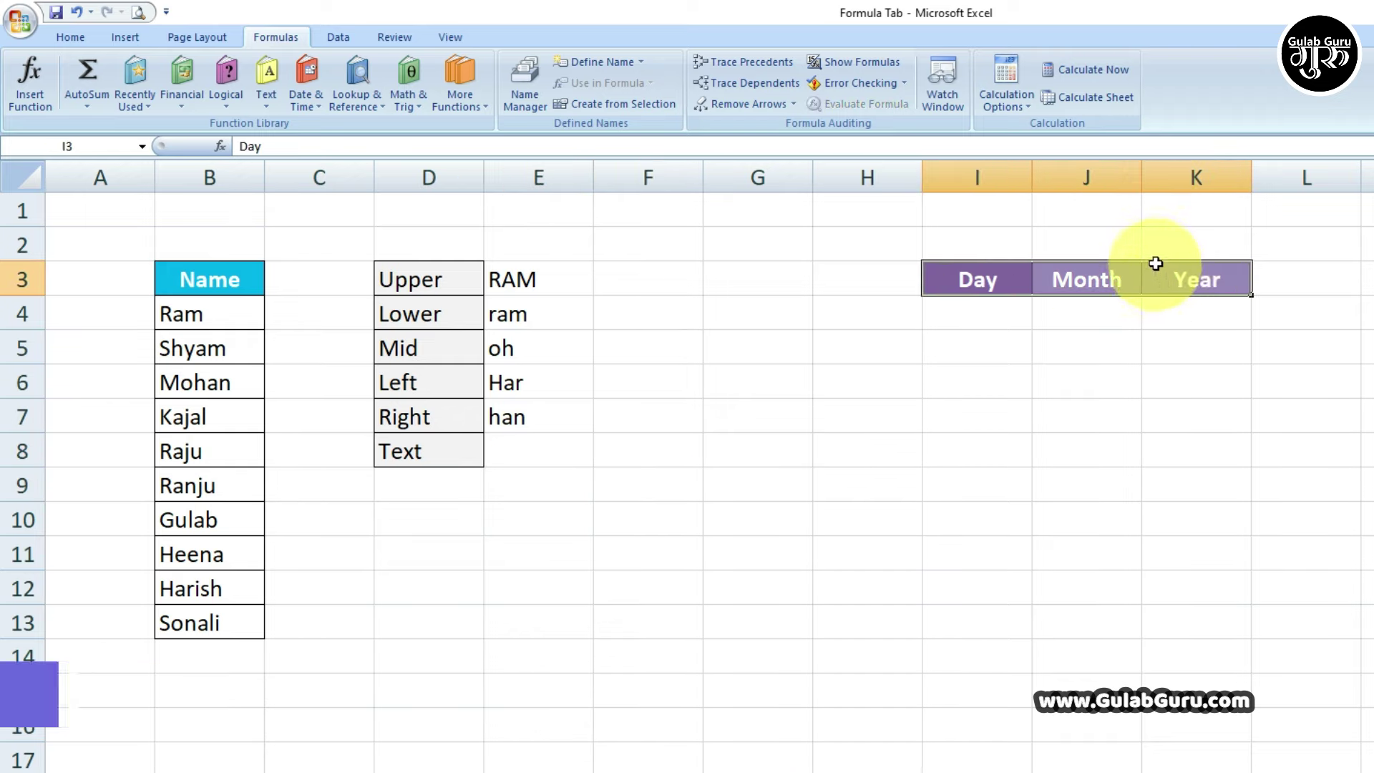
mouse_move(1156, 262)
mouse_down()
mouse_move(885, 270)
mouse_move(904, 275)
mouse_up()
click(746, 369)
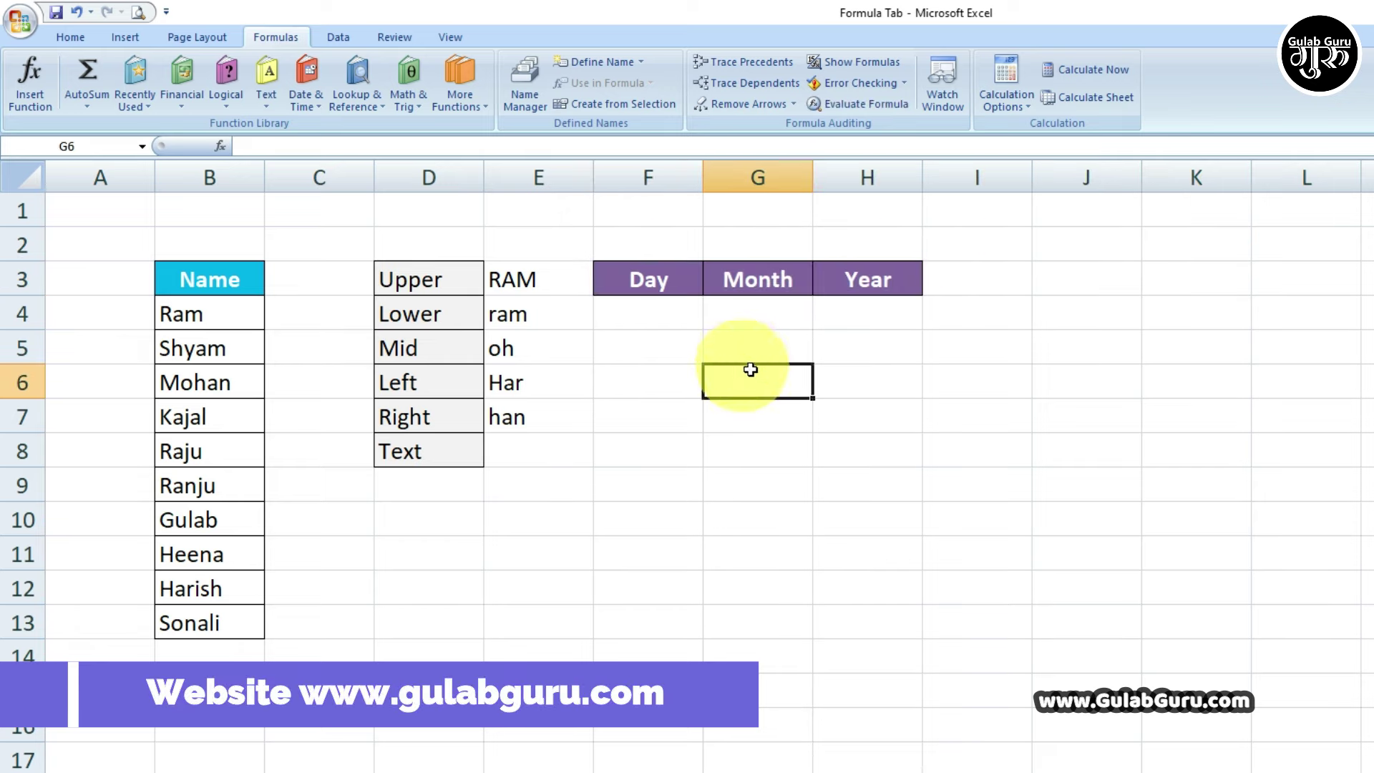
- Enter the date 26-11-2022 in D10 and widen column D to fit it
click(469, 530)
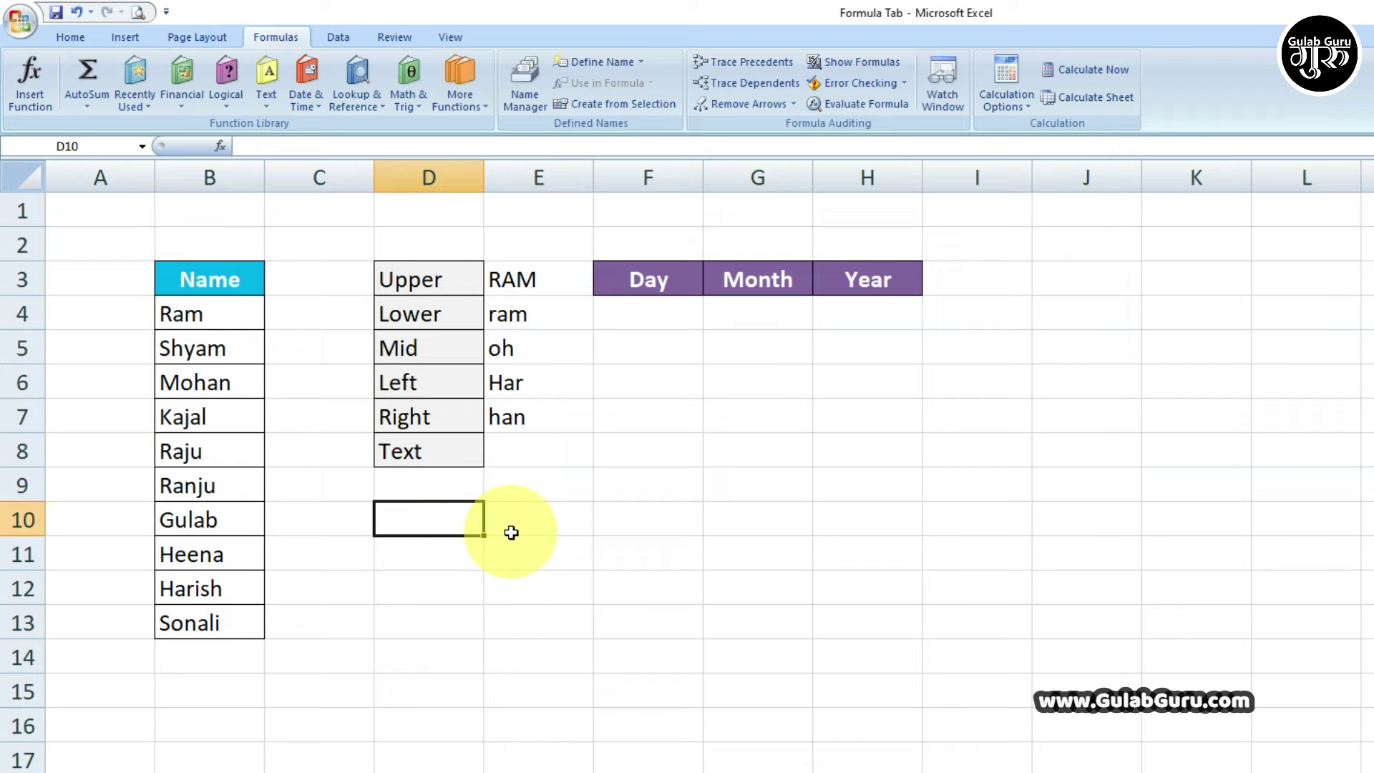
text(26-11-2022)
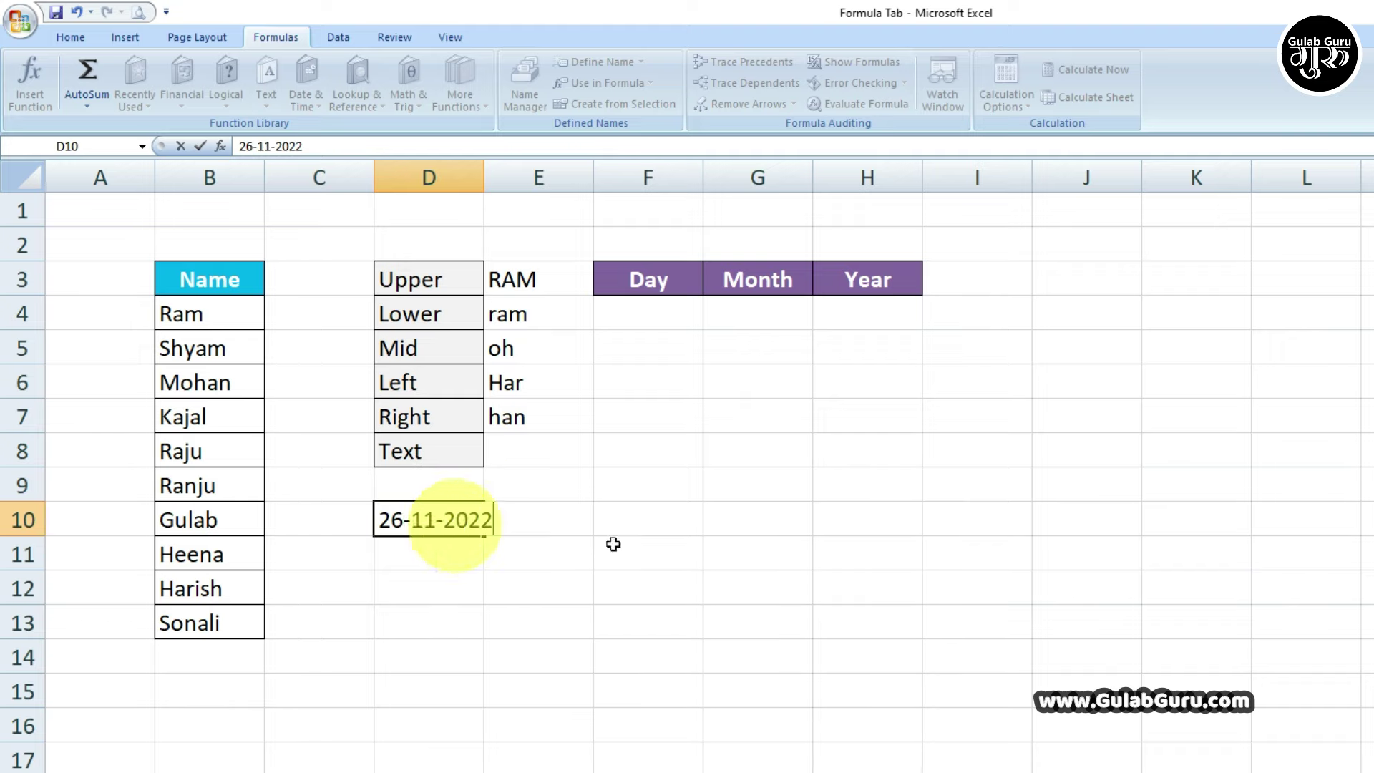
drag(856, 590, 820, 601)
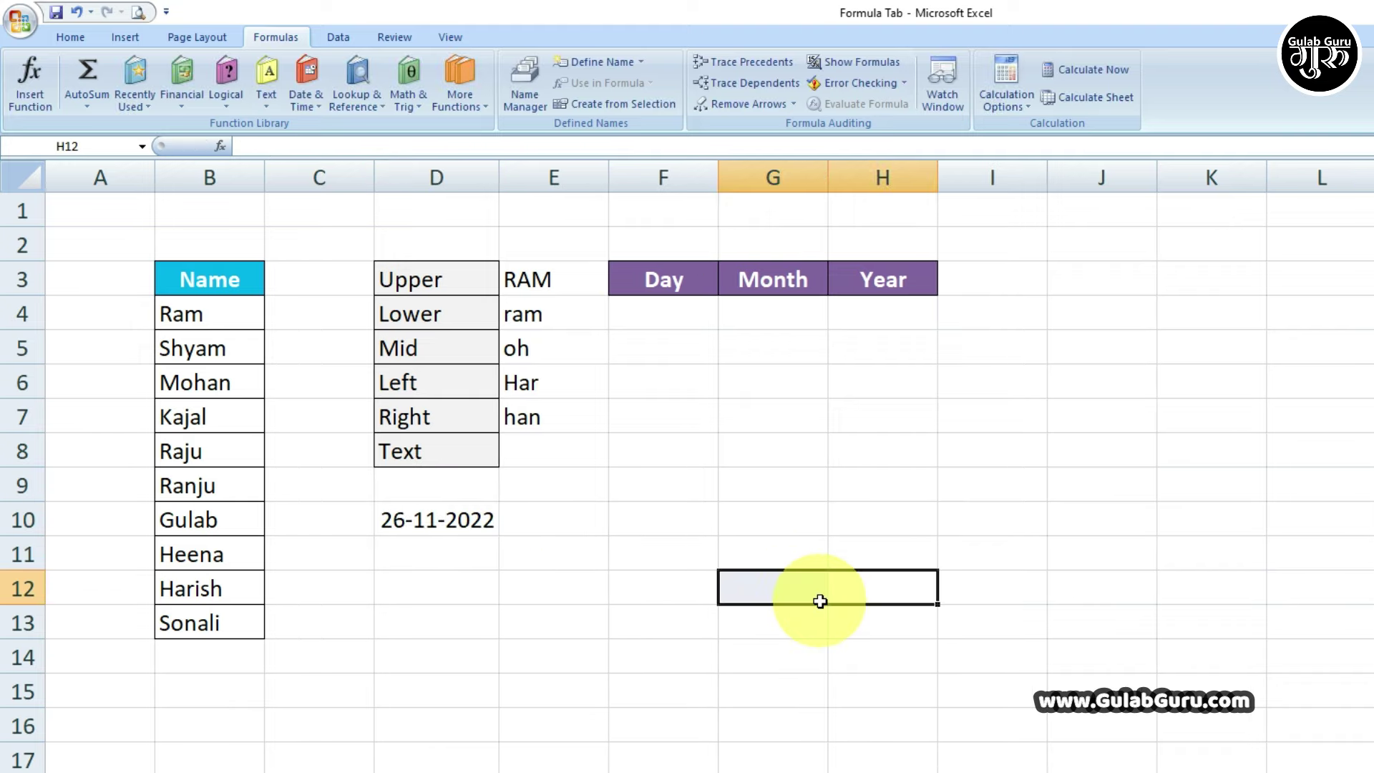
click(682, 314)
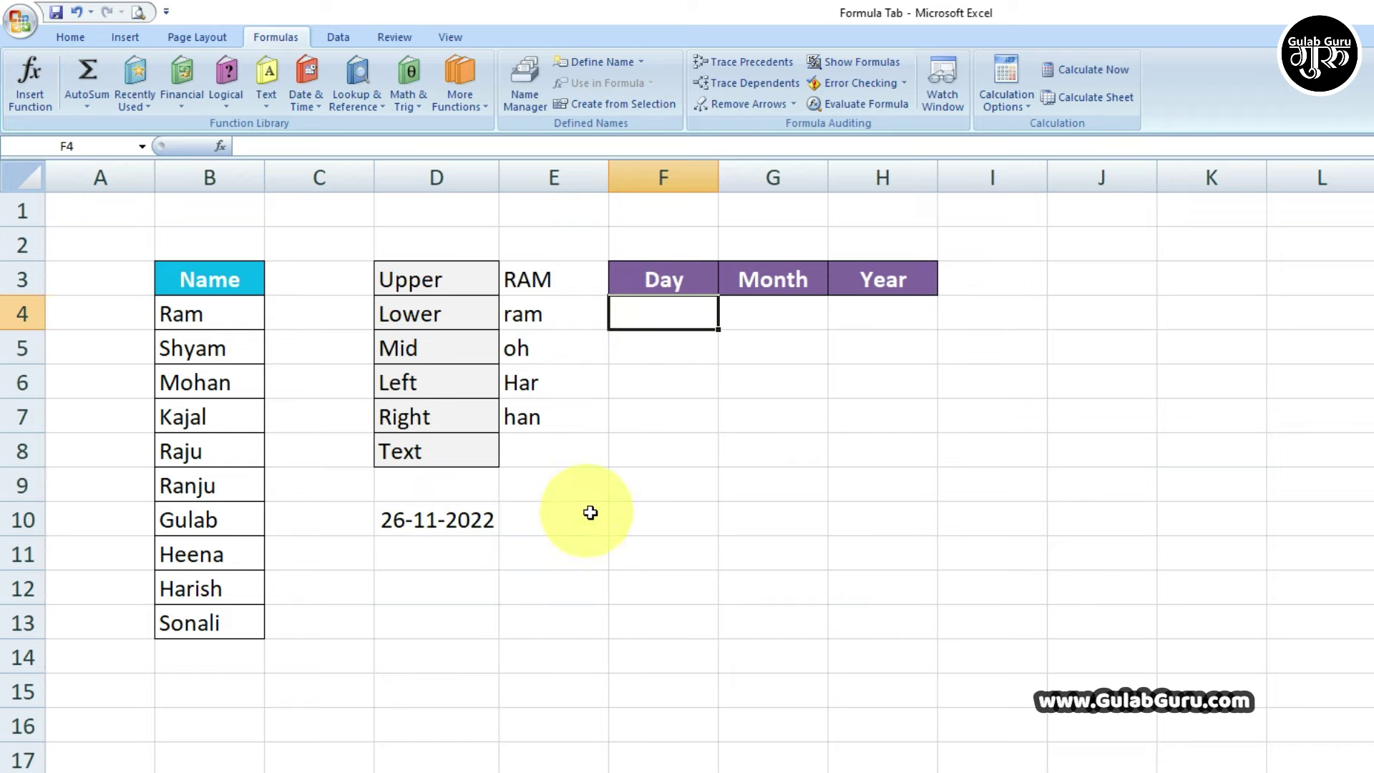
- Insert =TEXT(D10,"dd") in F4 so the Day cell shows 26
click(268, 107)
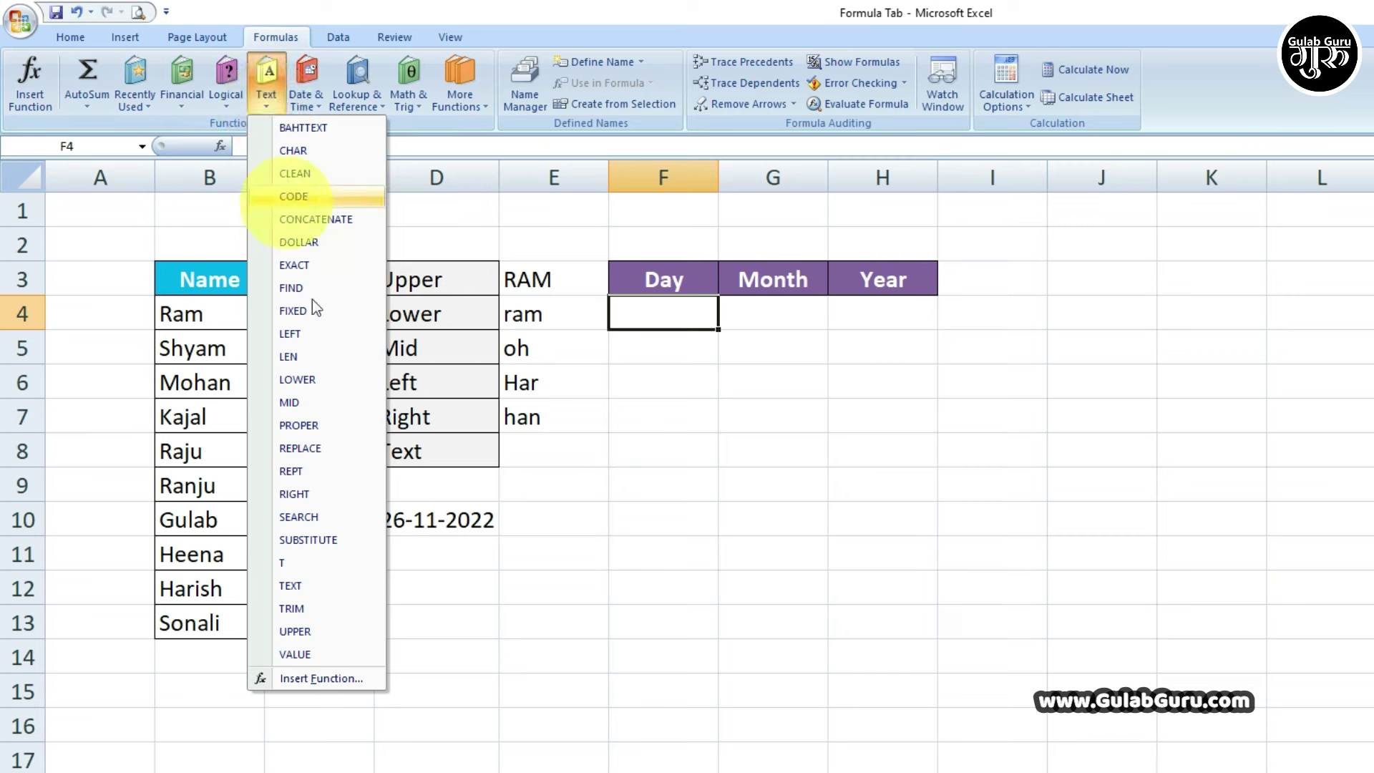
click(299, 587)
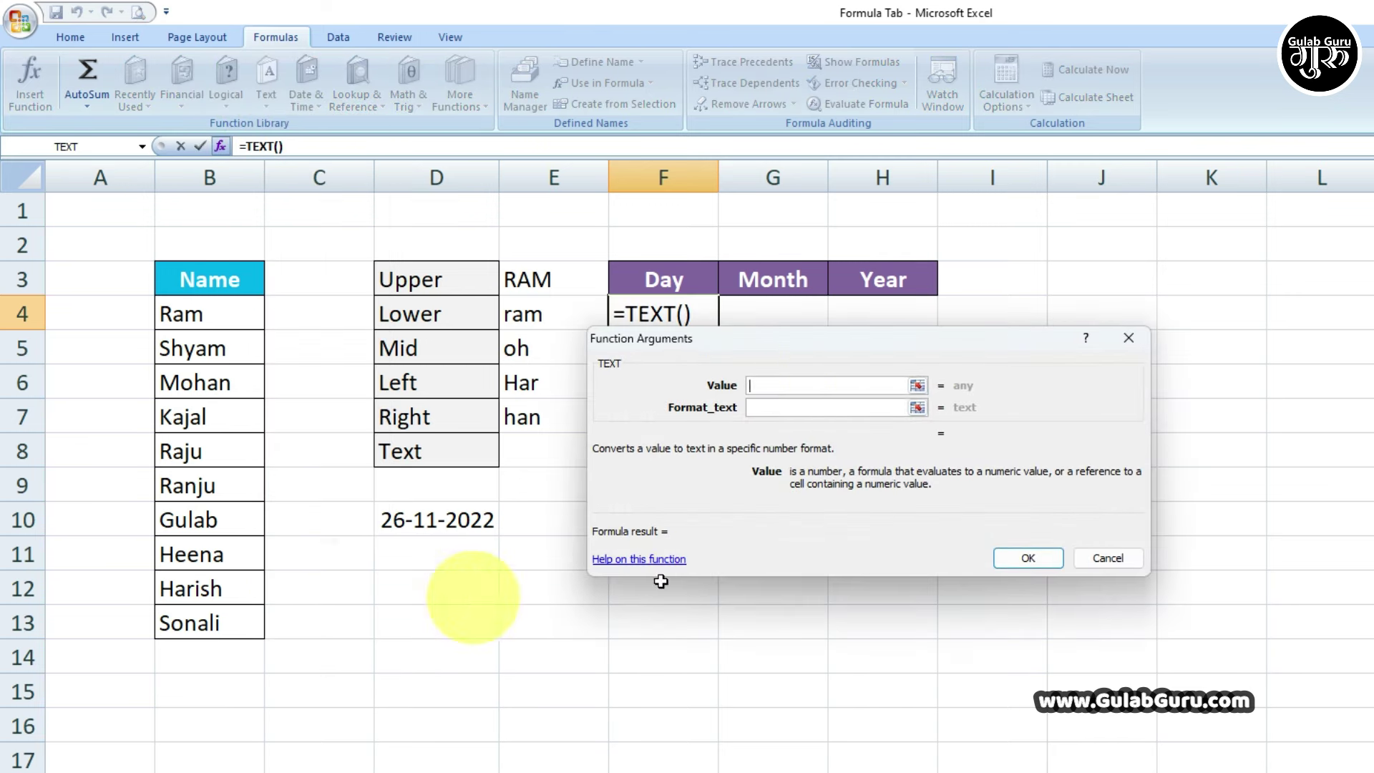
drag(796, 336, 1053, 359)
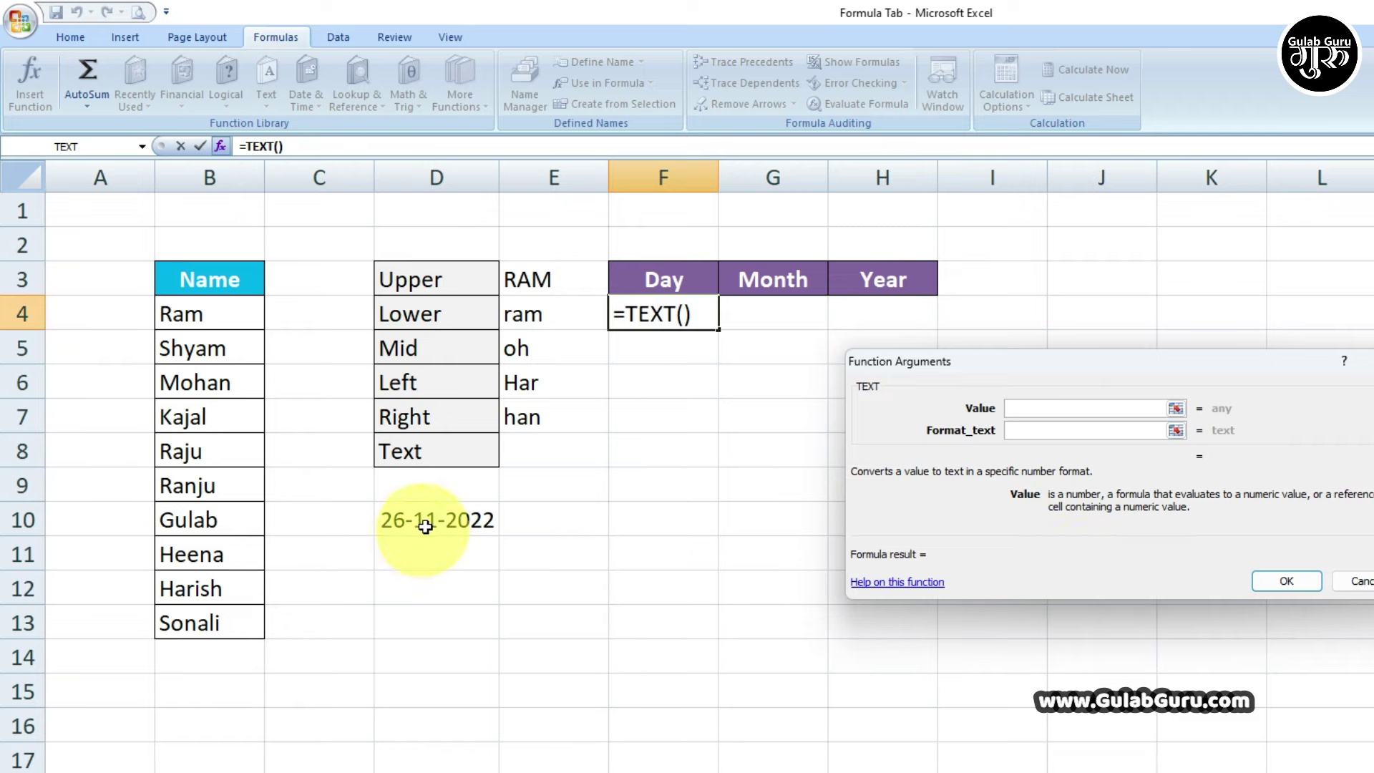
click(1048, 430)
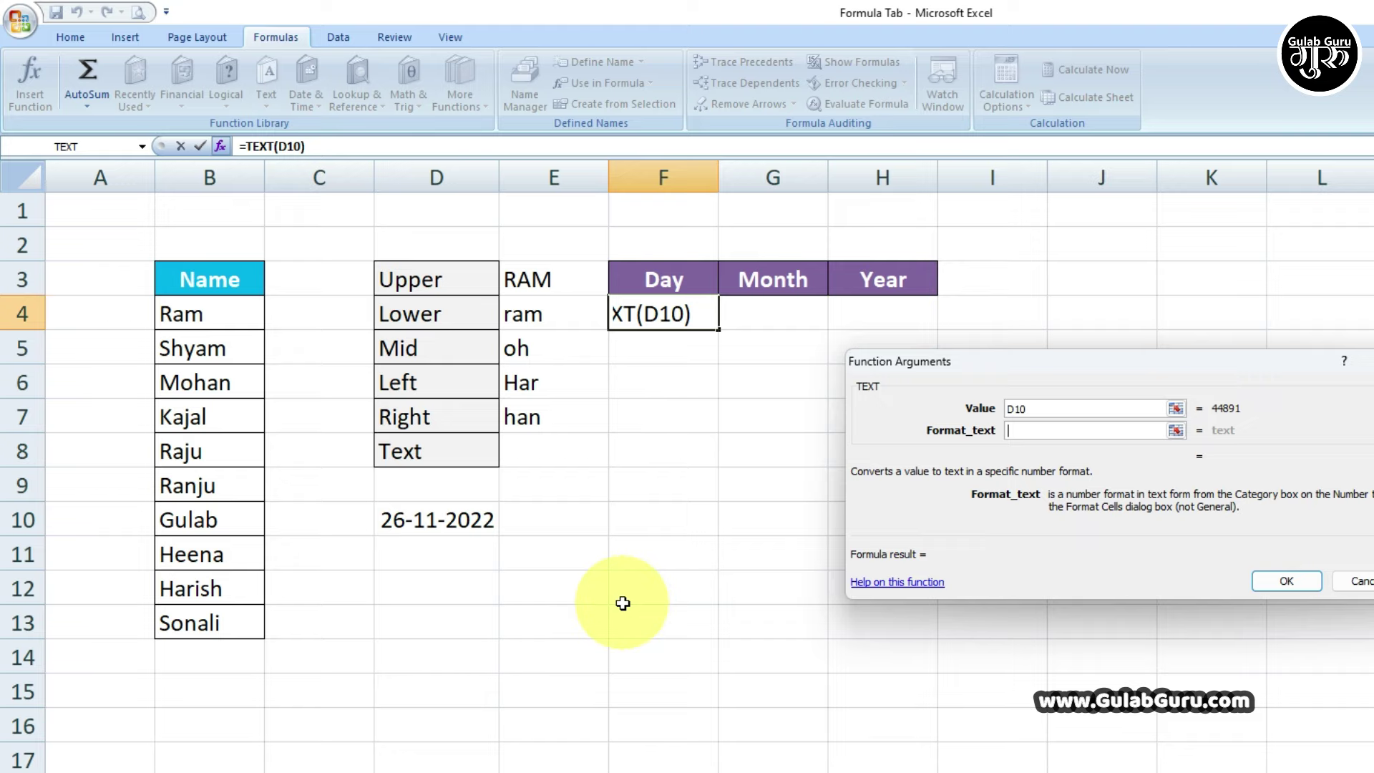
text(dd)
text(,"dd")
click(1285, 581)
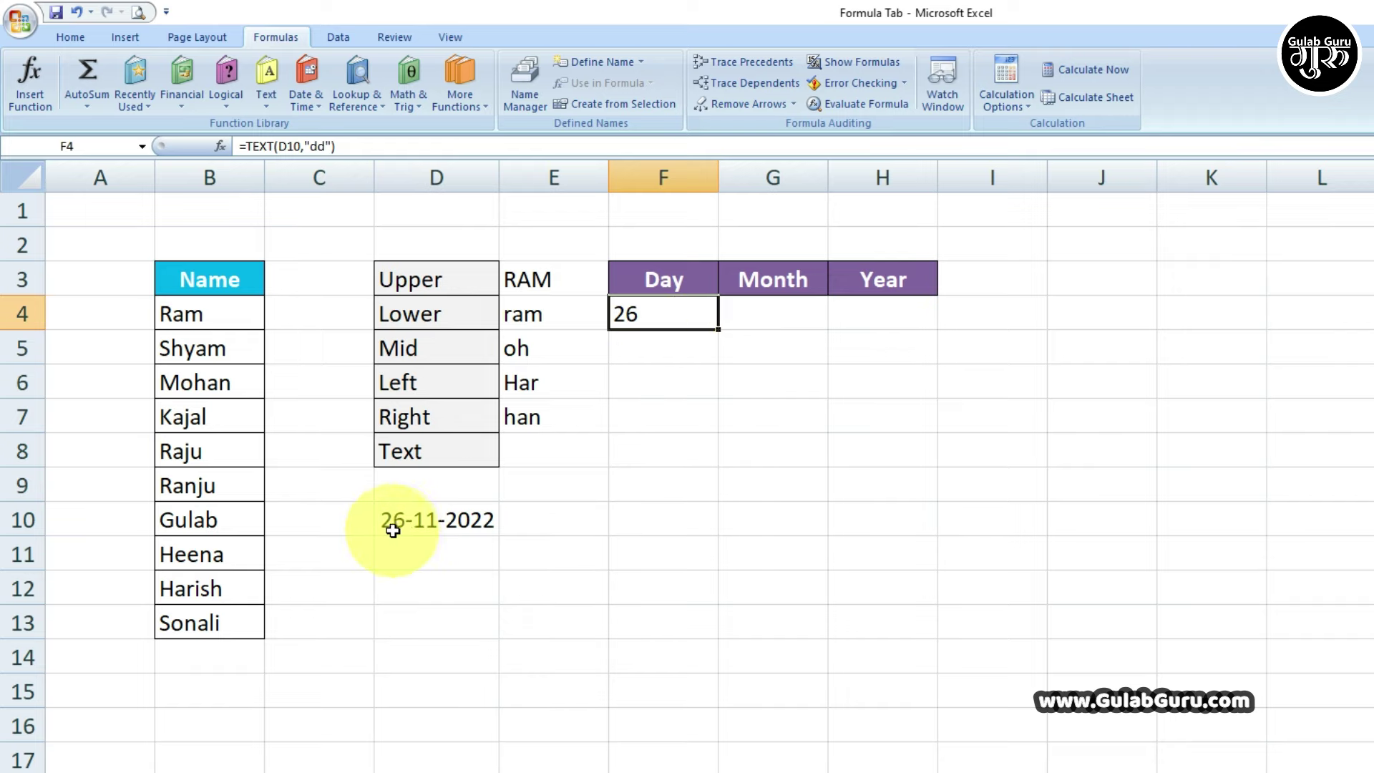
click(750, 320)
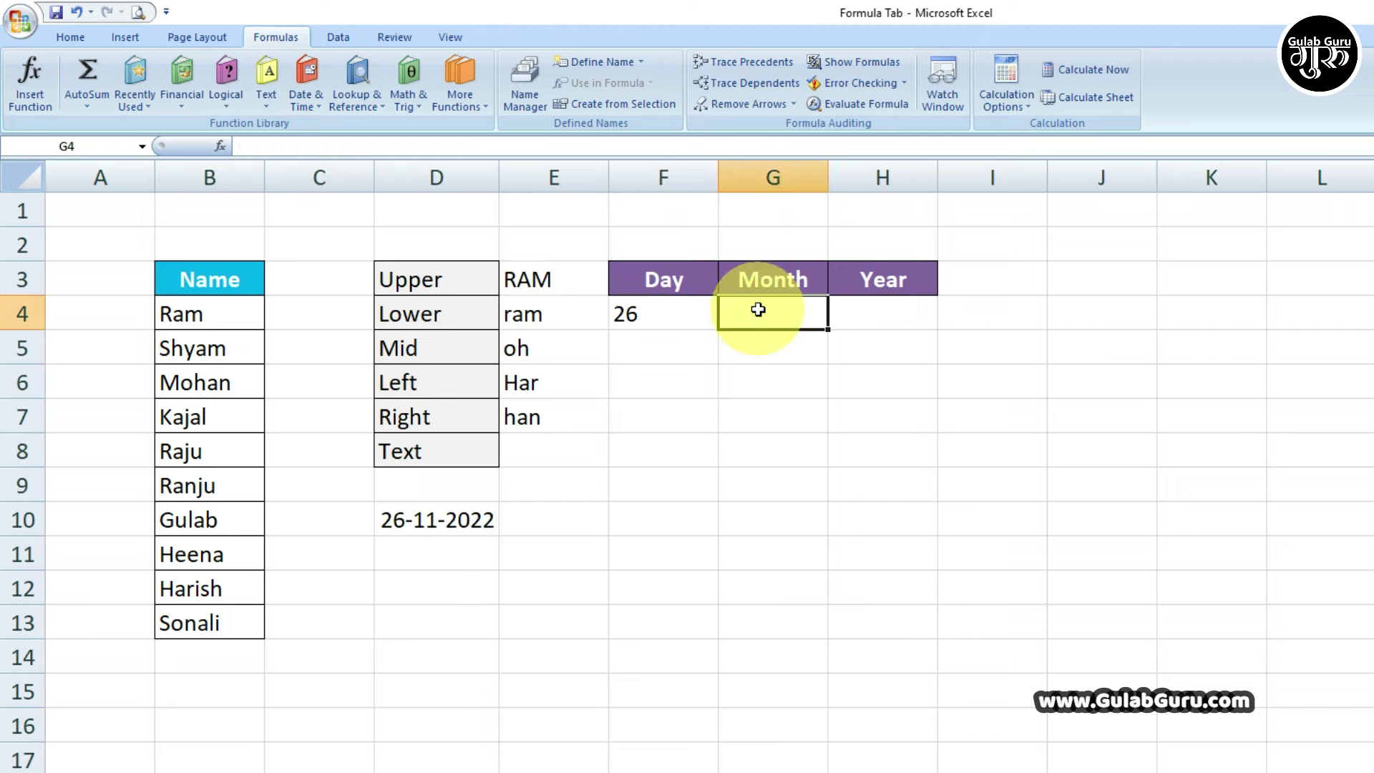
- Insert =TEXT(D10,"mm") in G4 so the Month cell shows 11
click(266, 93)
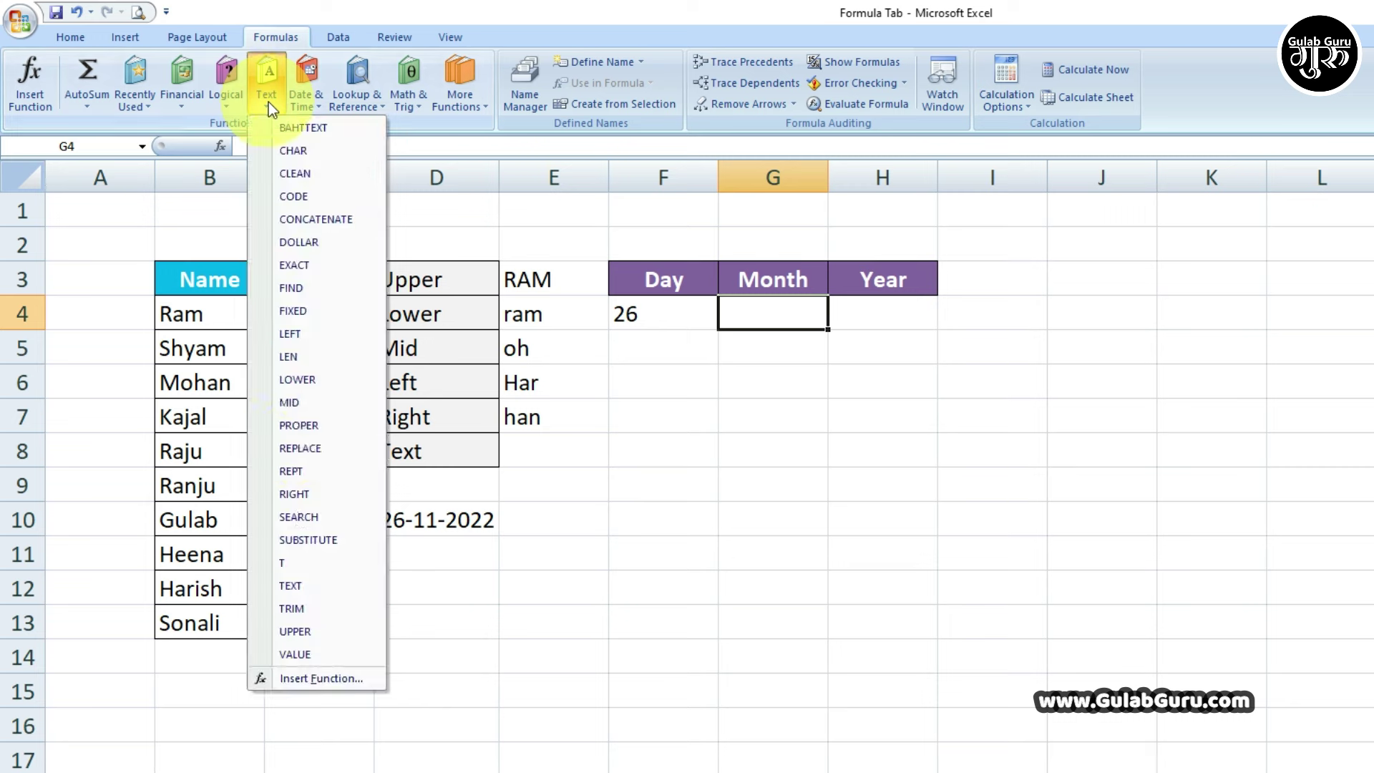
click(290, 586)
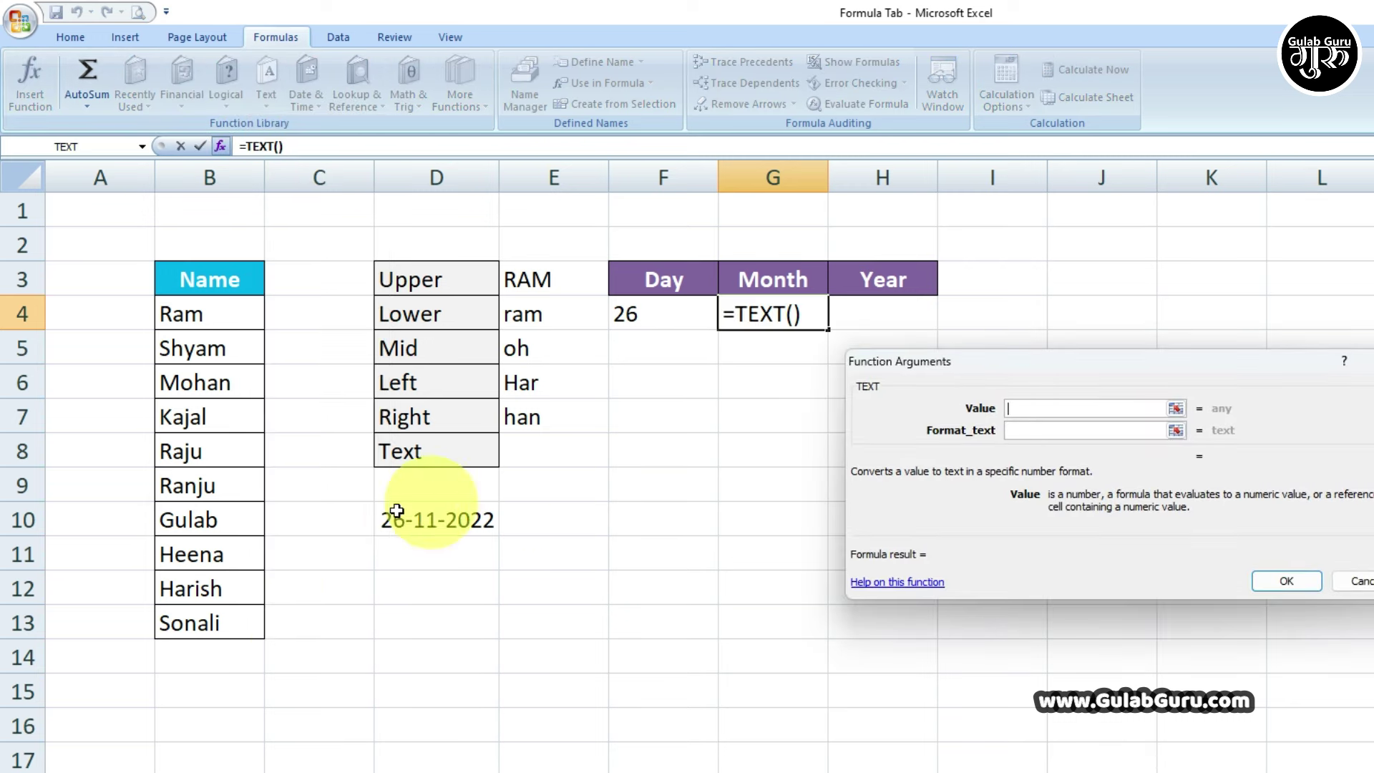
click(433, 520)
click(1012, 436)
click(1024, 429)
text(mm)
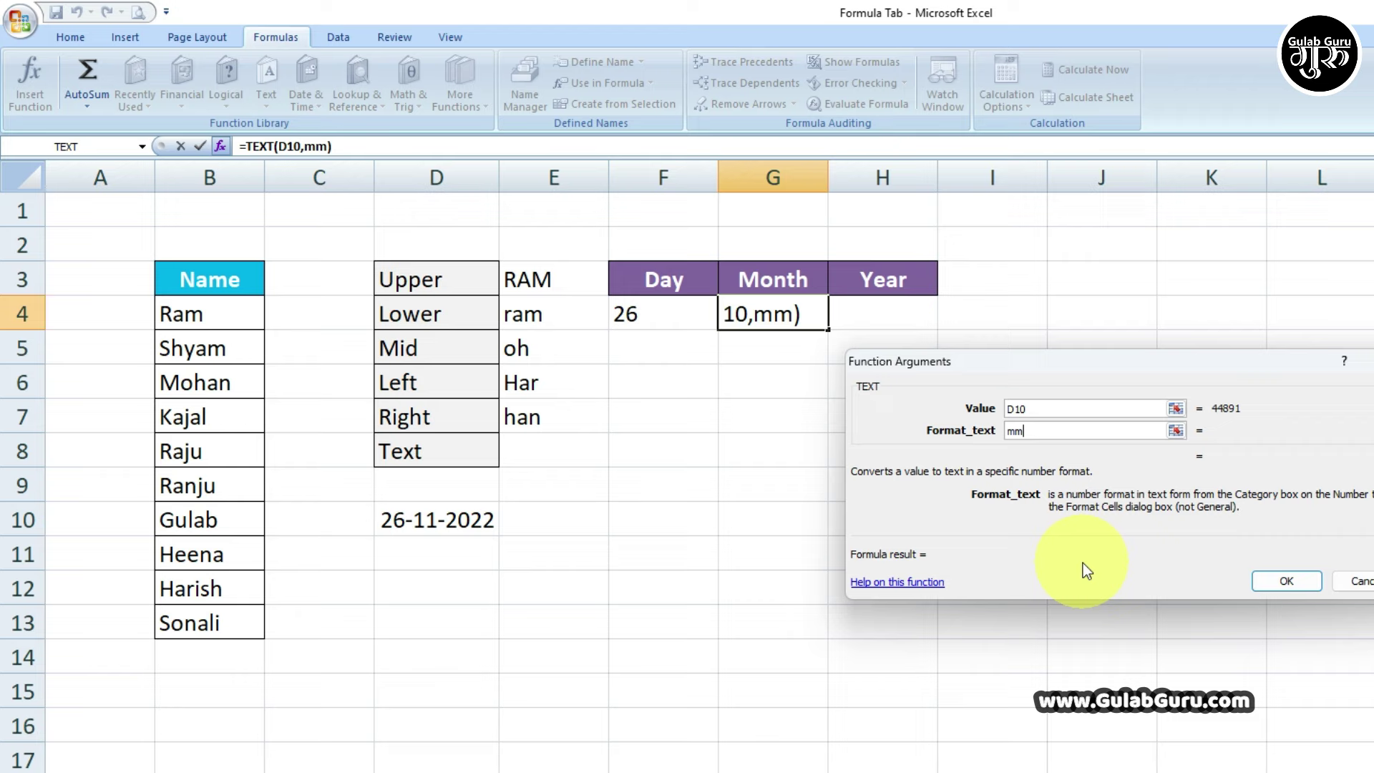
click(1289, 587)
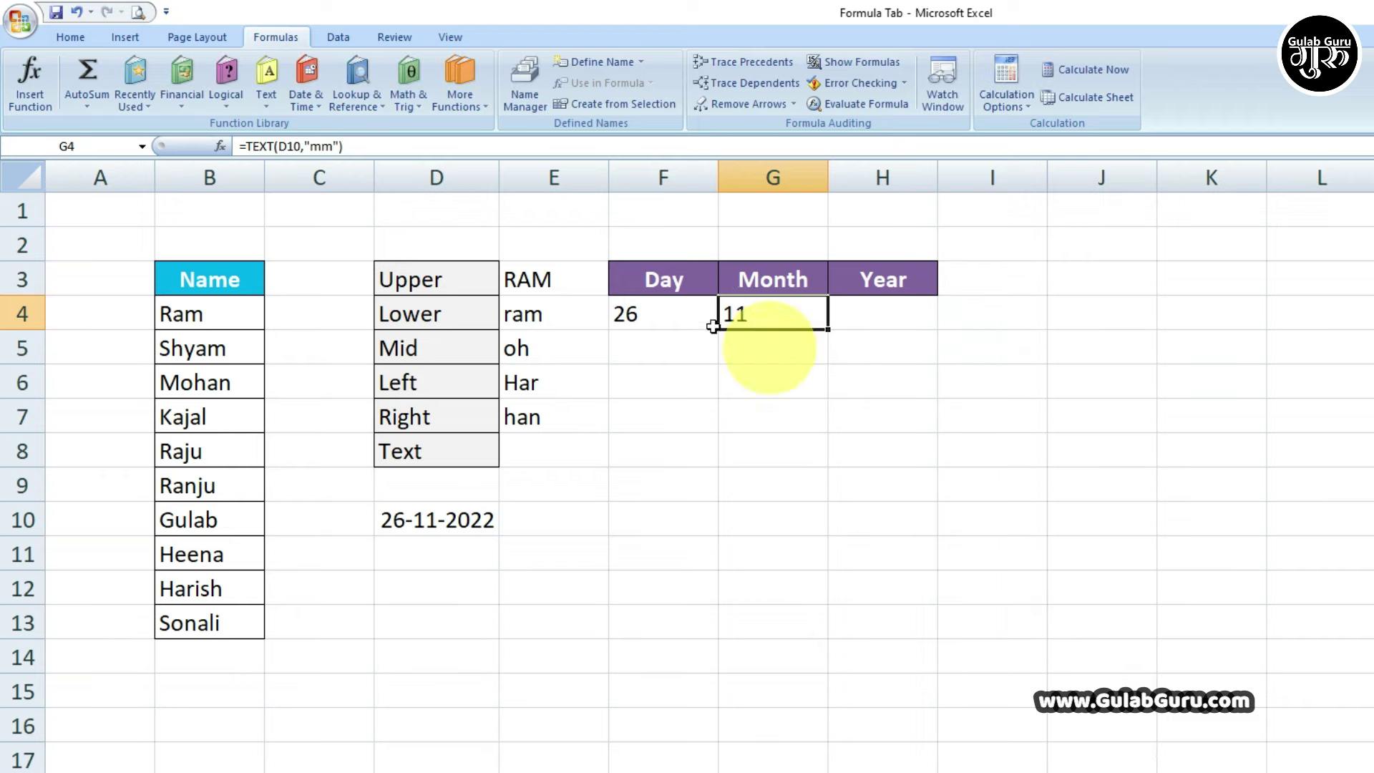
click(878, 312)
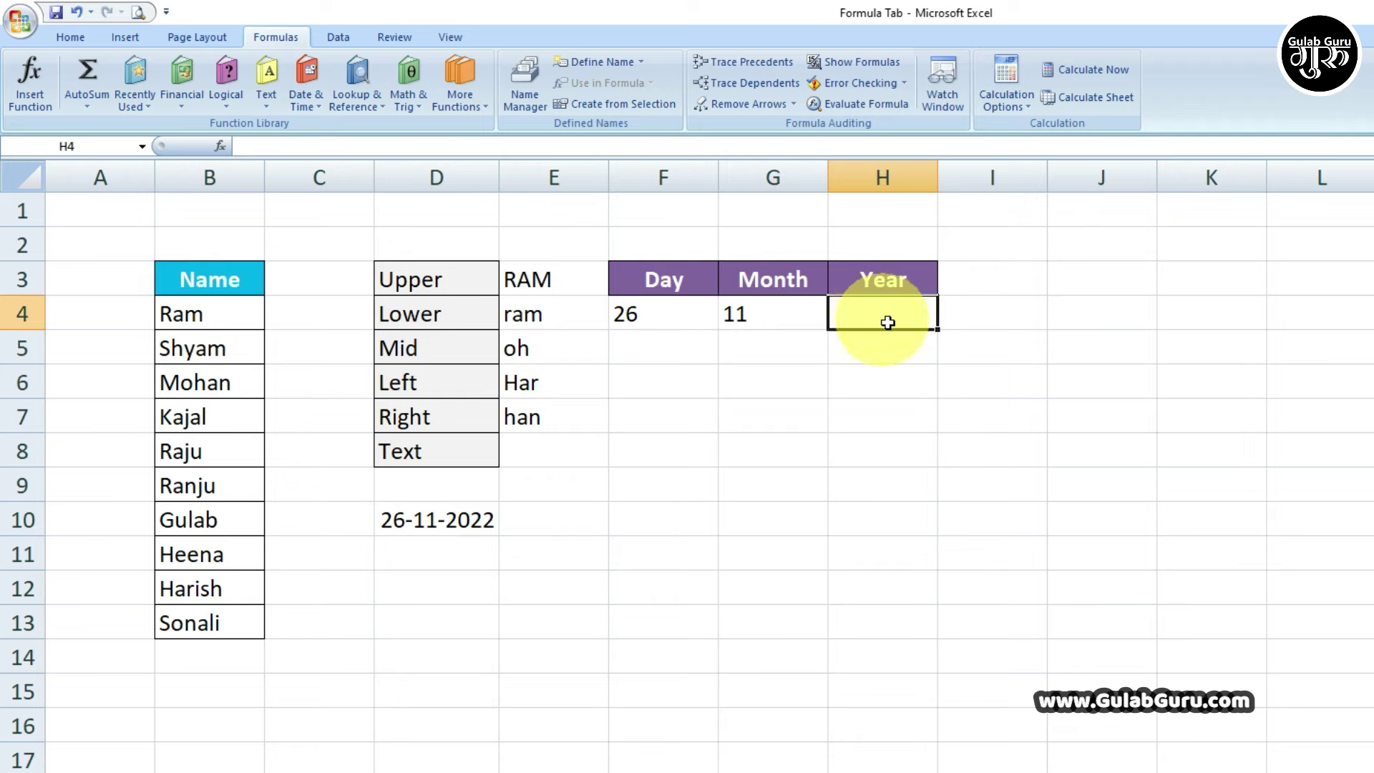
- Insert =TEXT(D10,"yy") in H4 so the Year cell shows 22
click(266, 87)
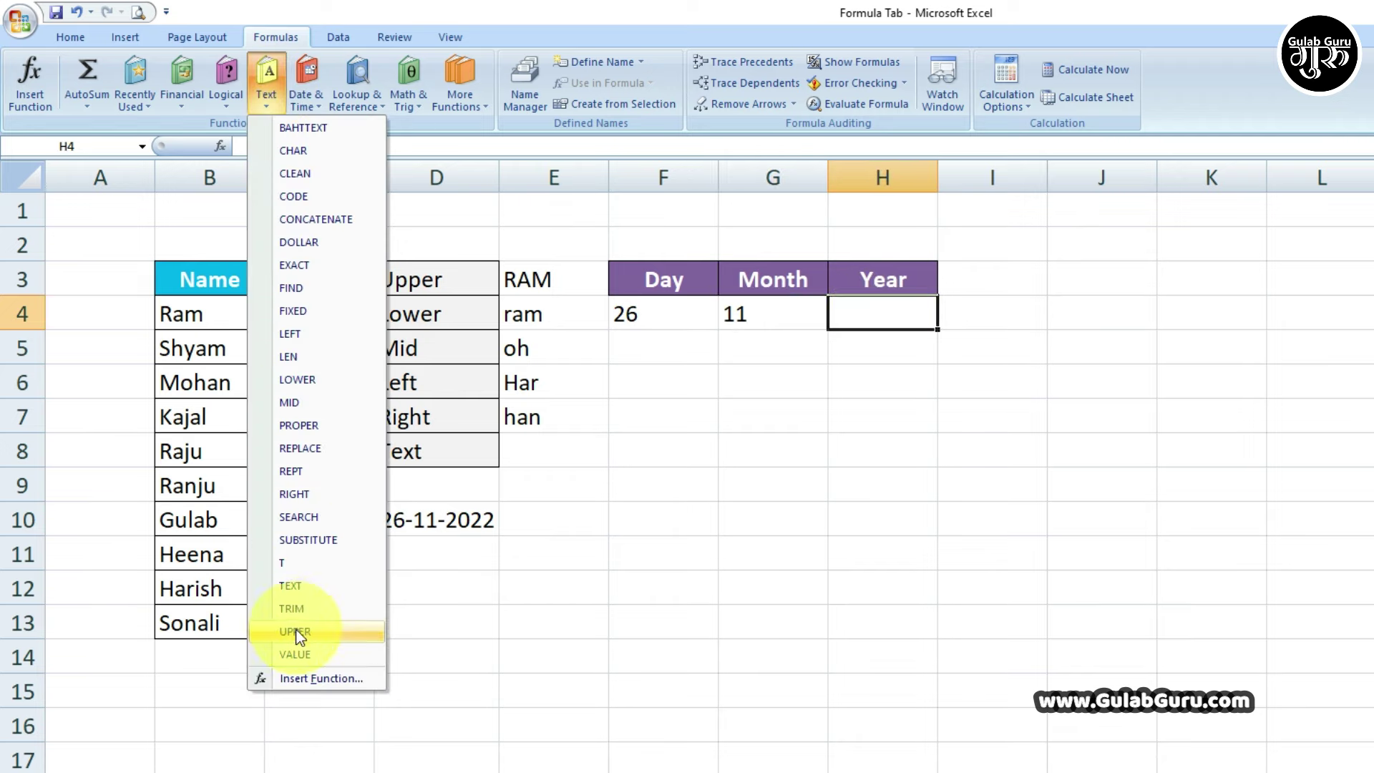
click(293, 588)
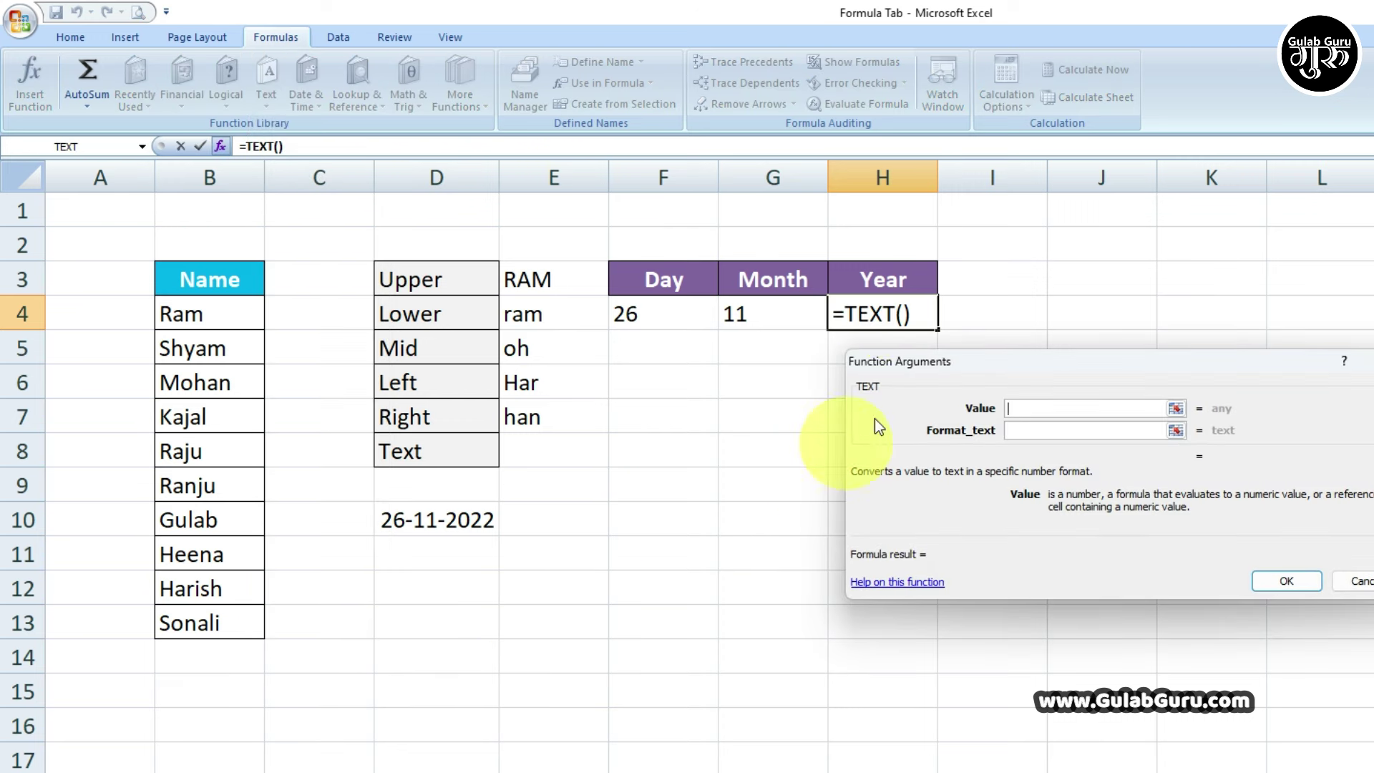
click(449, 521)
click(1065, 432)
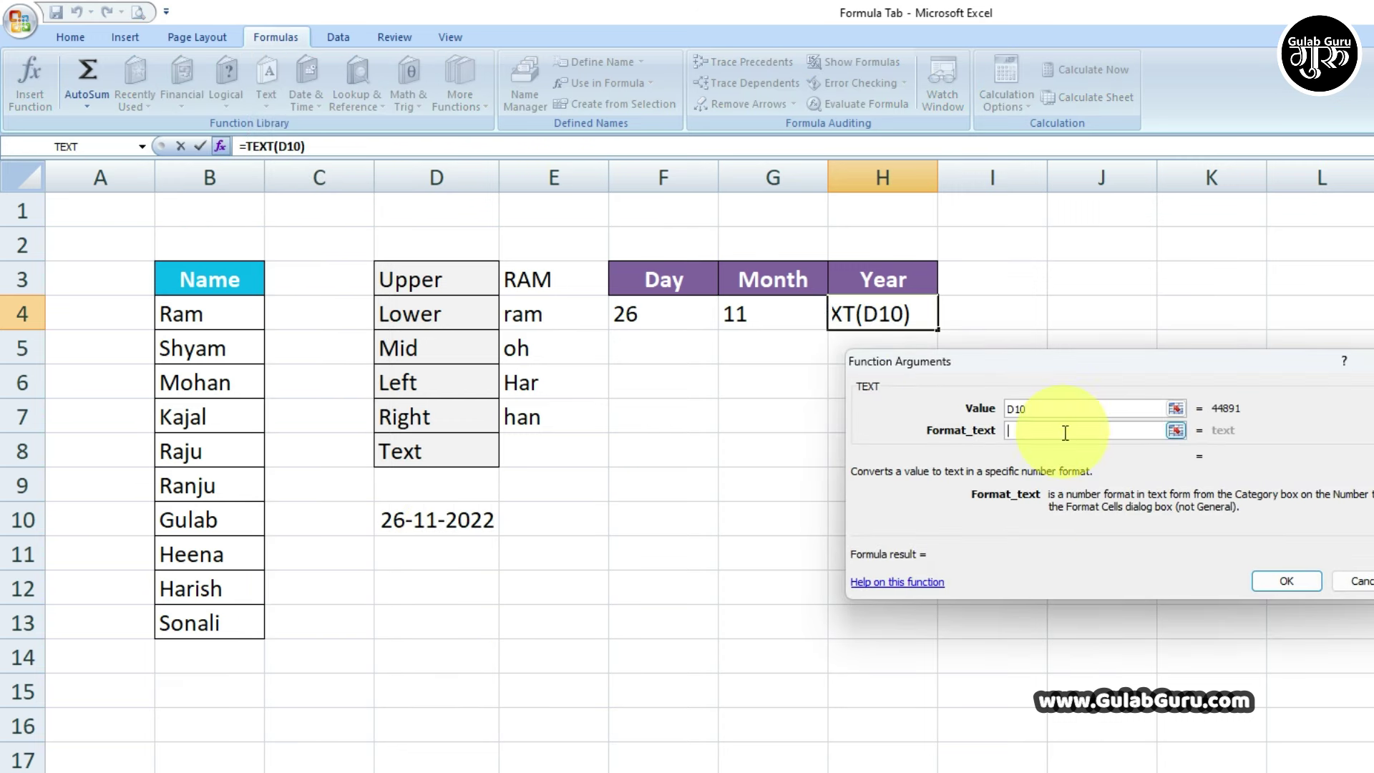
text(yy)
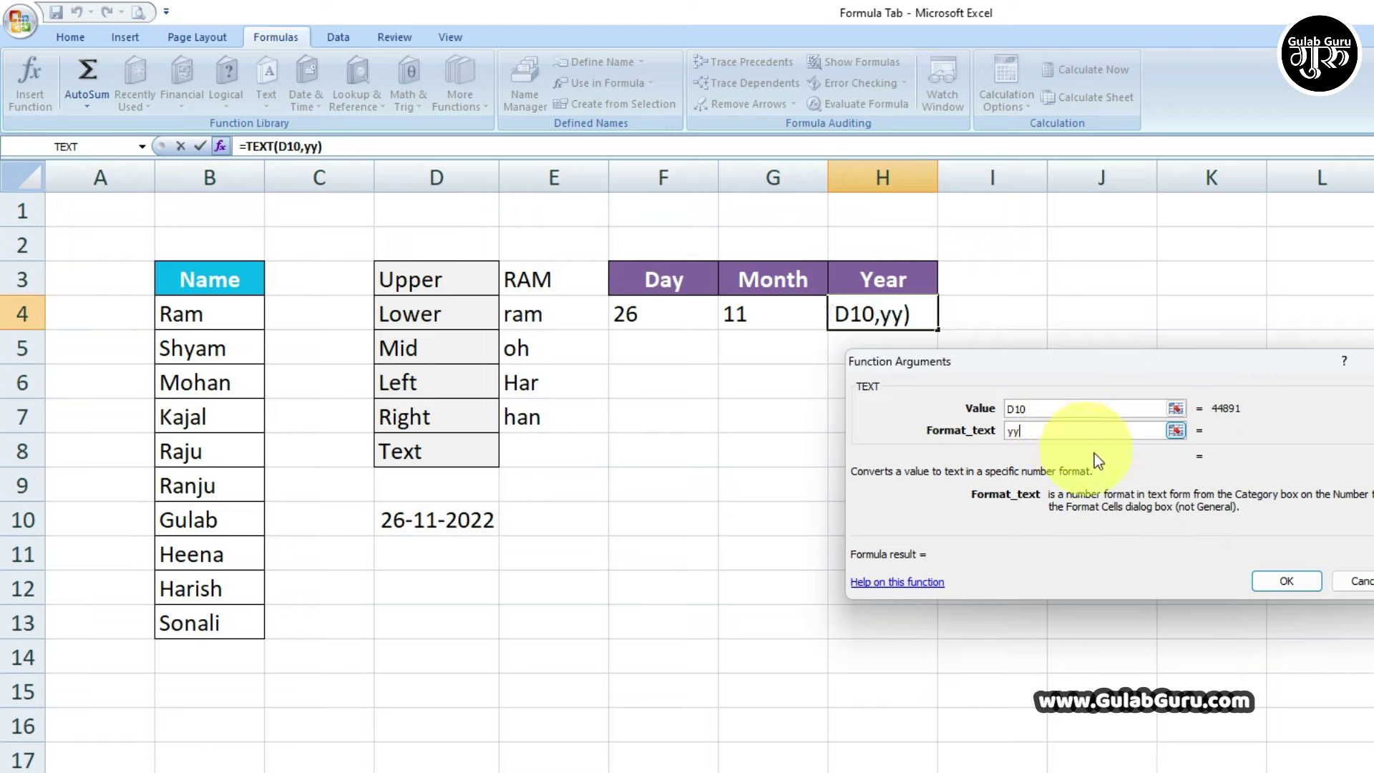
click(1281, 581)
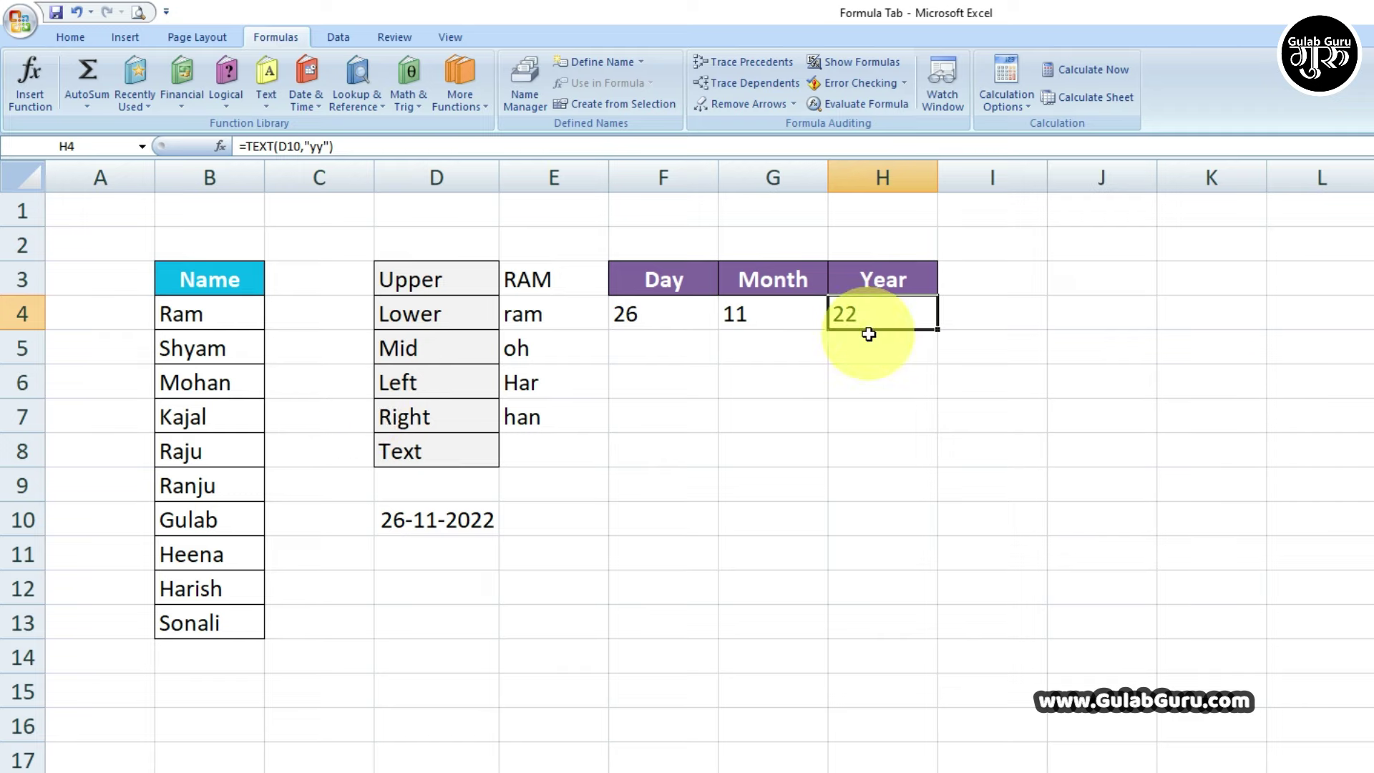
drag(654, 316, 864, 314)
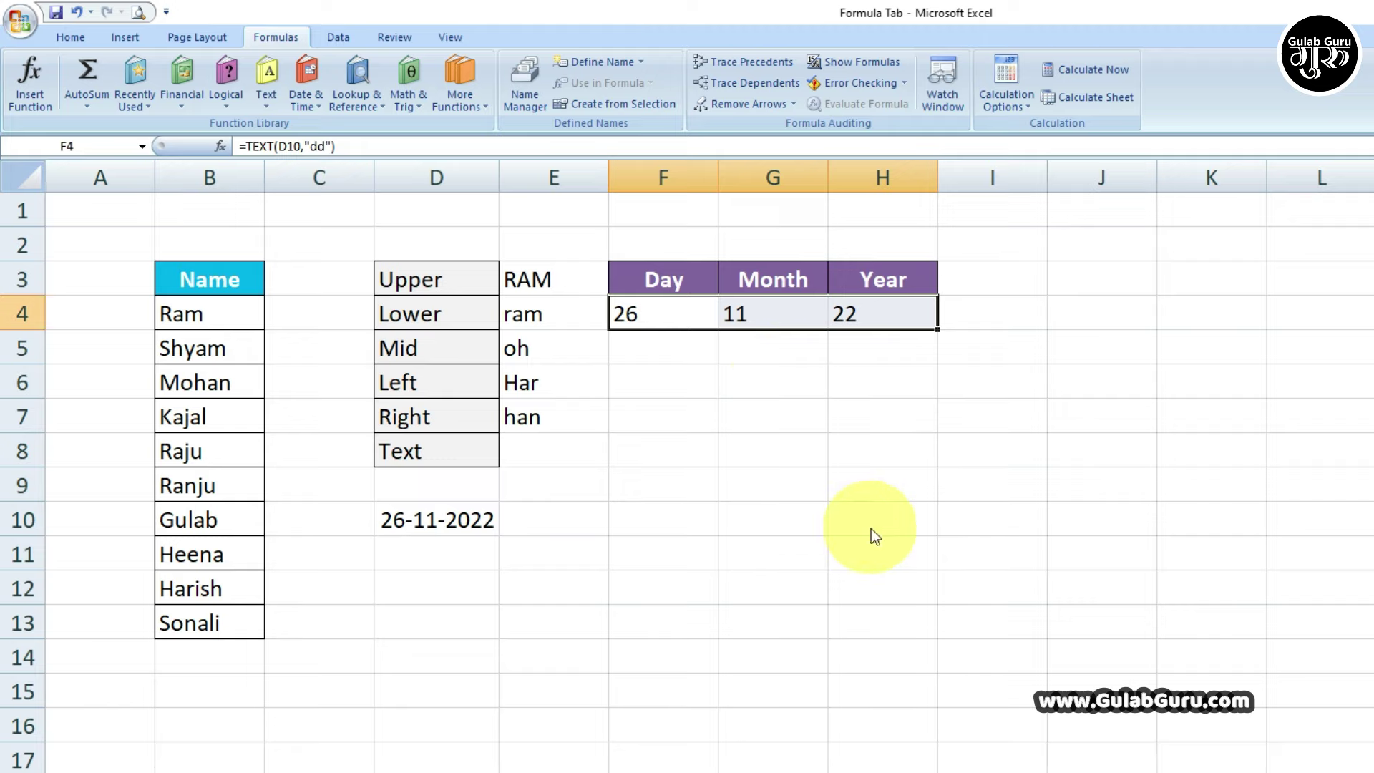
- Clear F4:H4 and type =TEXT(D10,"dd") directly into F4, showing 26
key(Delete)
click(666, 316)
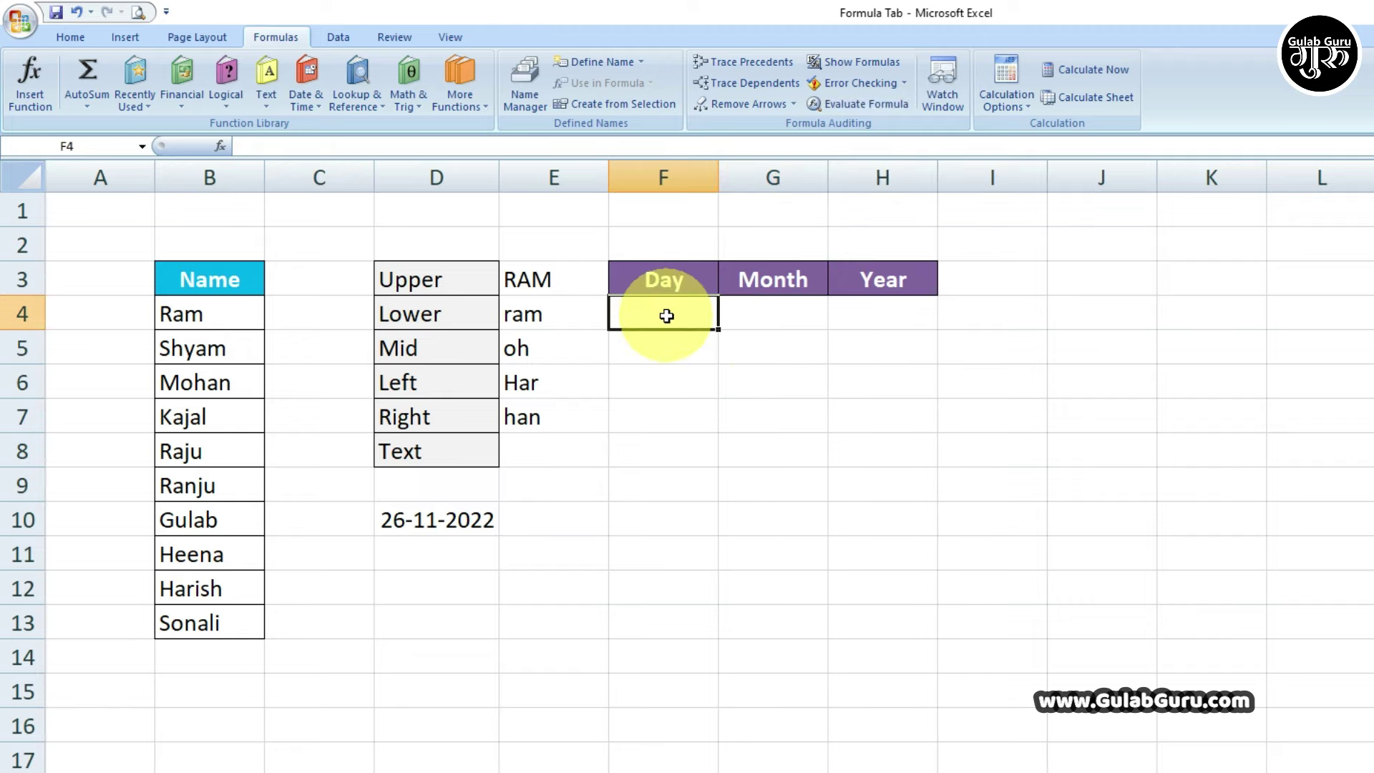
text(=)
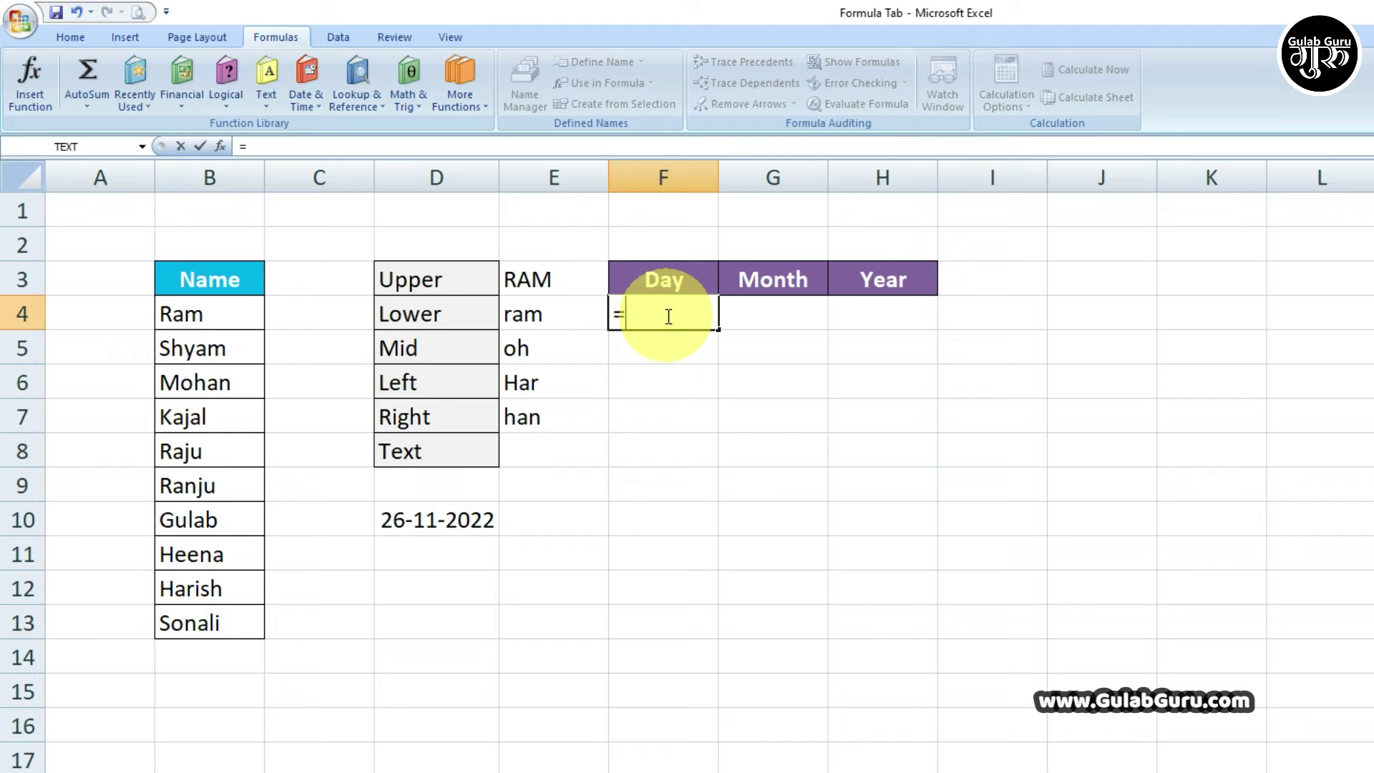
text(tex)
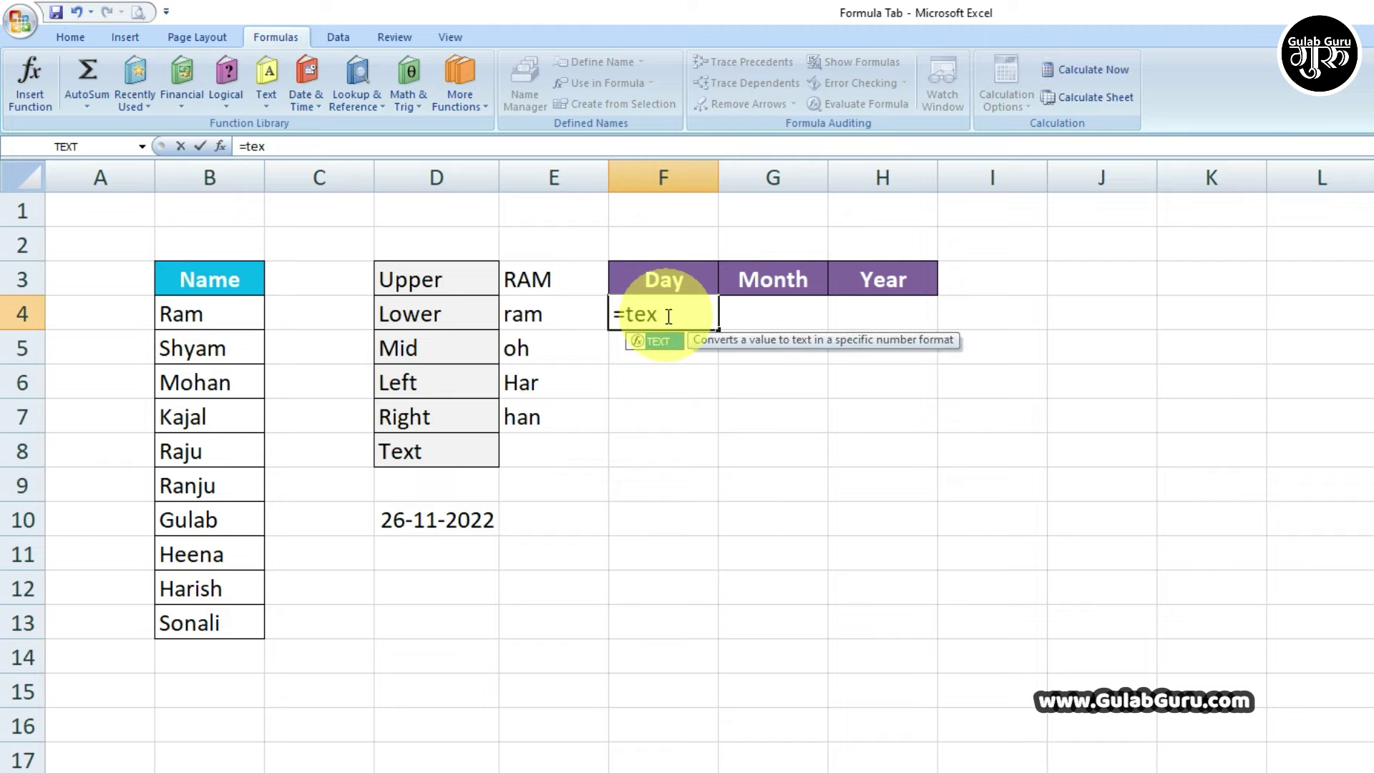
double_click(653, 343)
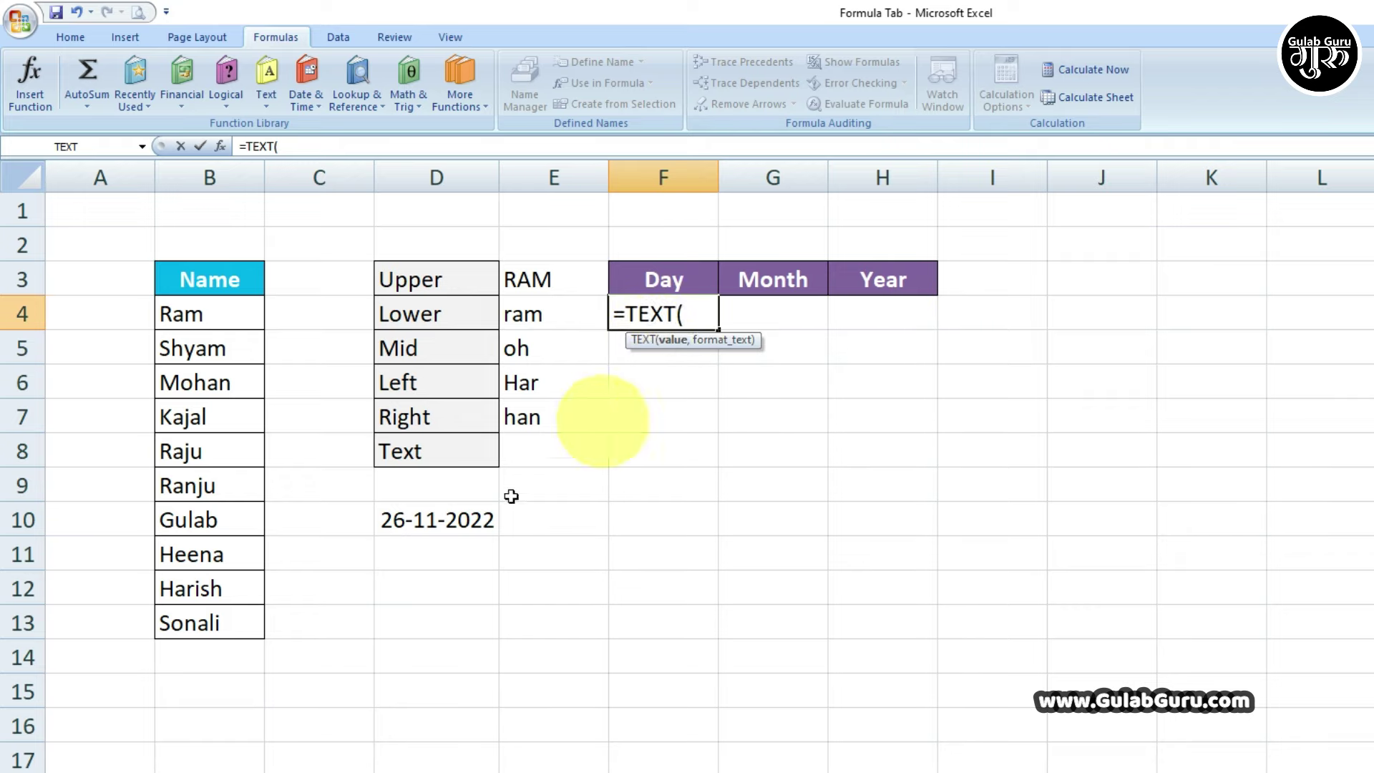
click(450, 526)
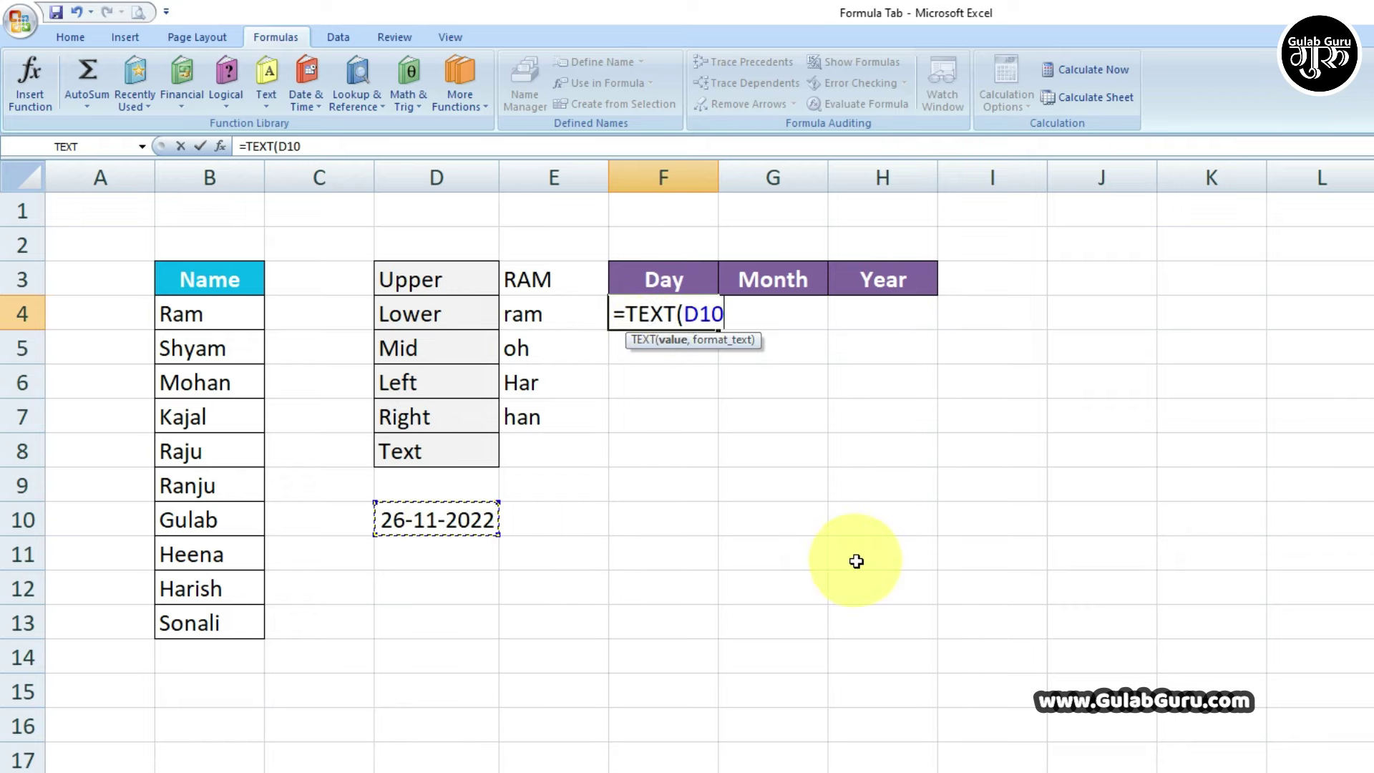
text(,))
key(Left)
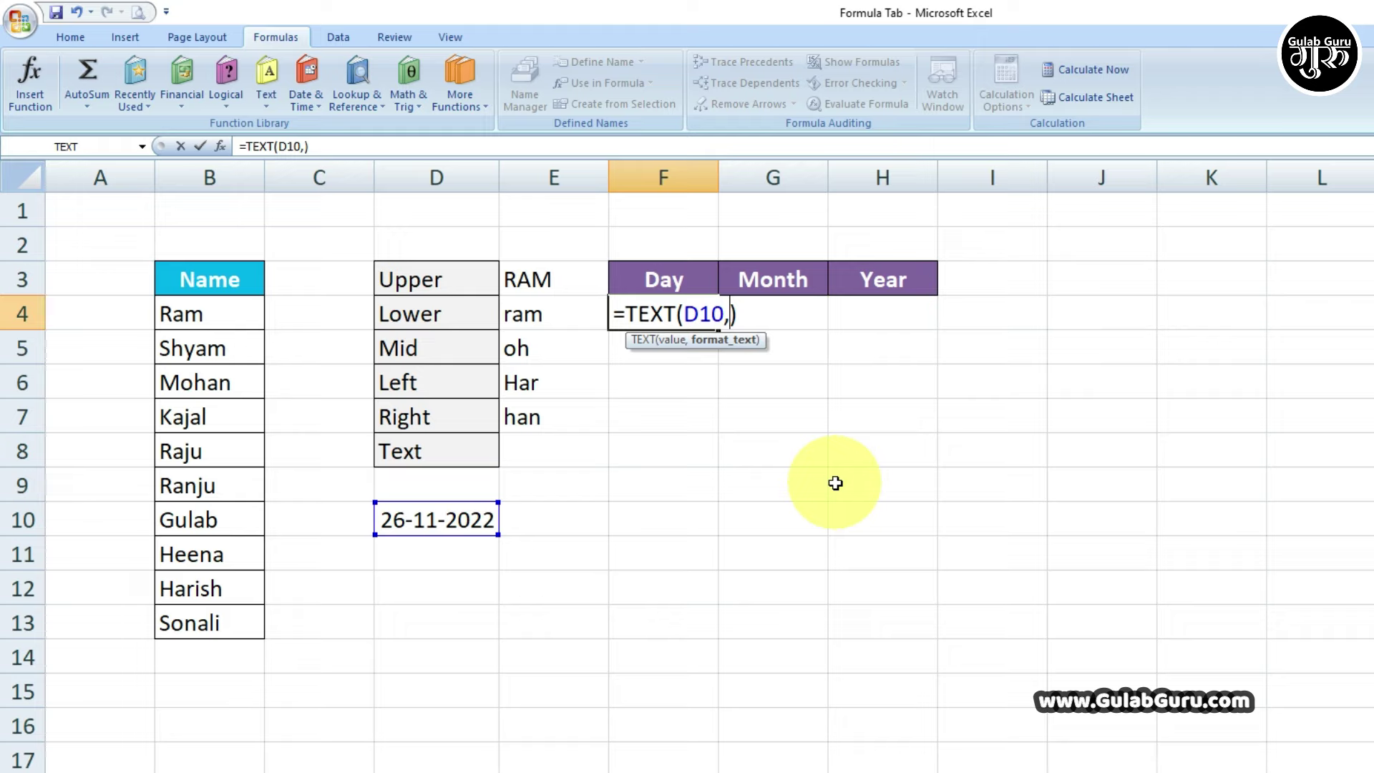
text(")
text(dd)
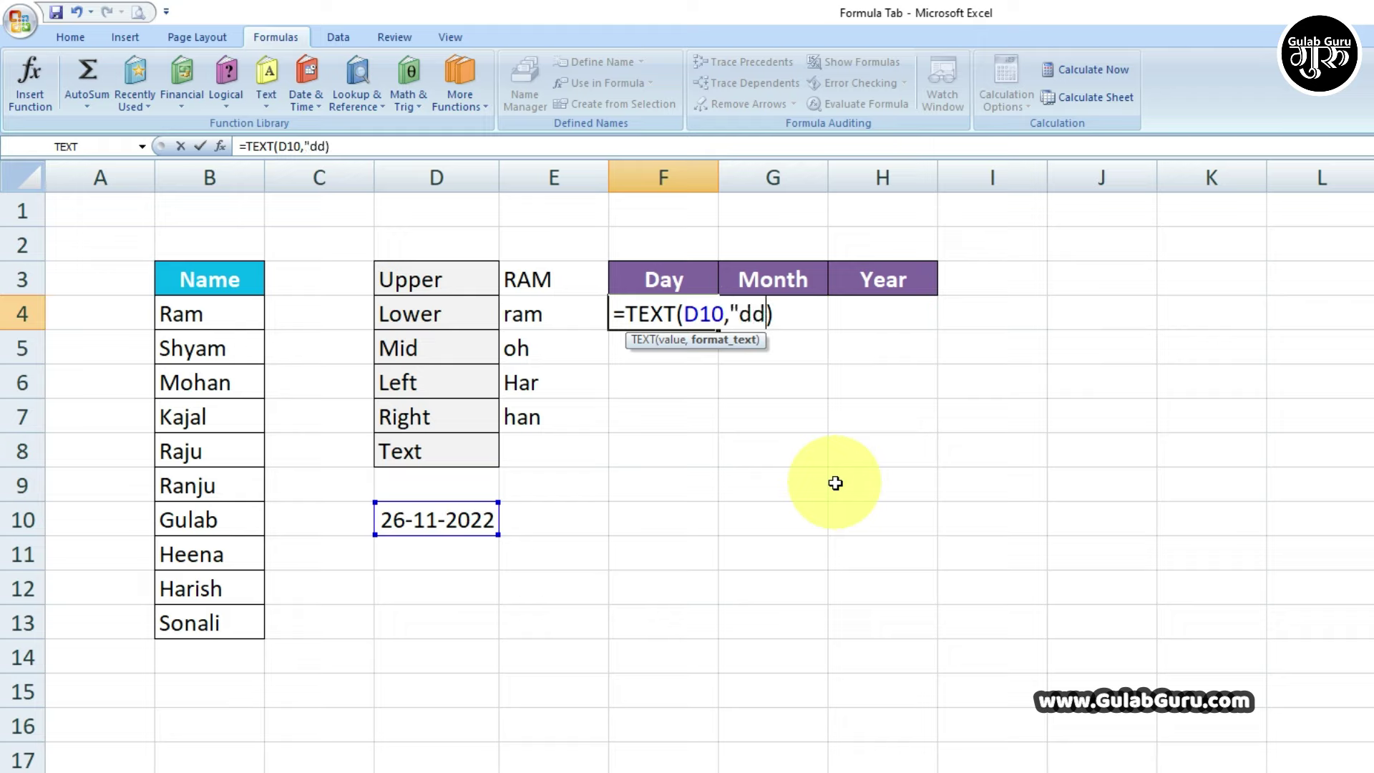
text(")
click(789, 313)
key(Return)
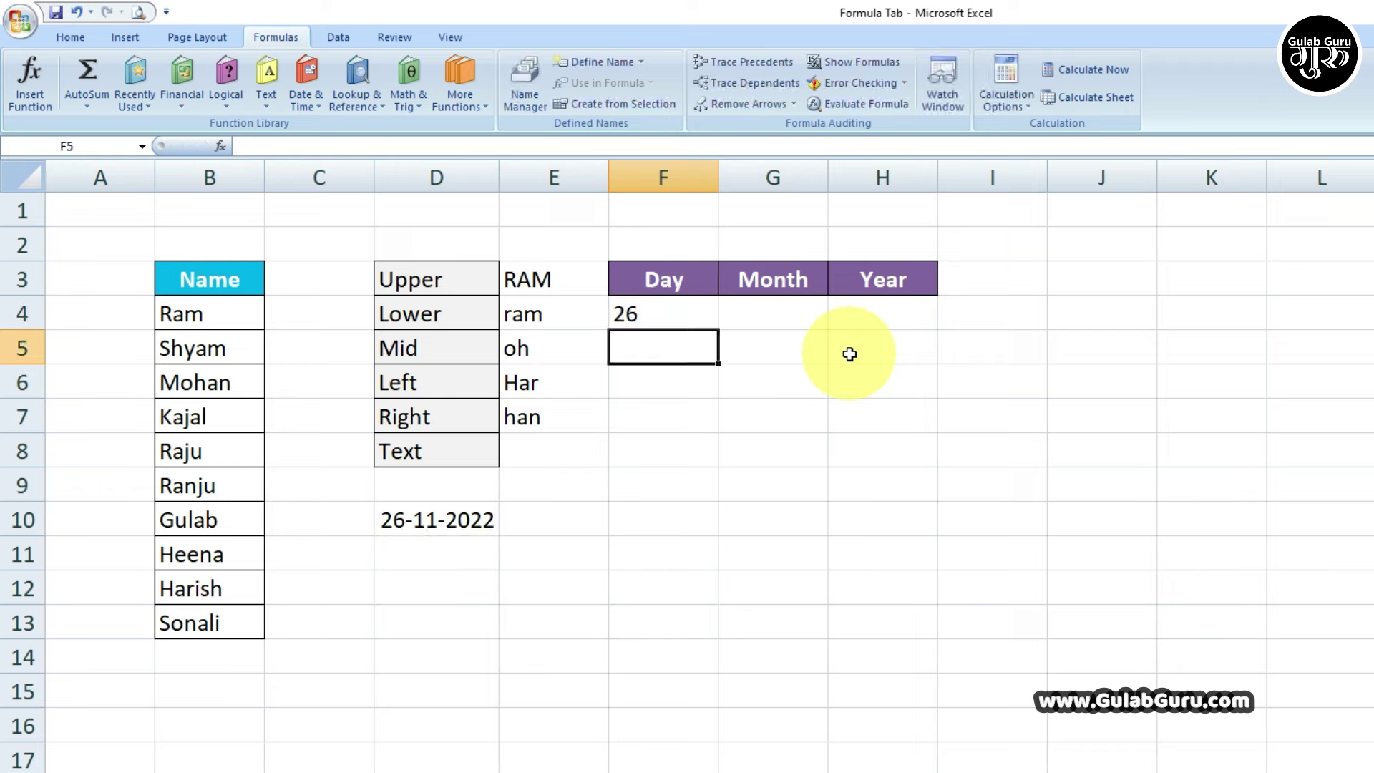
- Lengthen F4's format code to "ddd", then "dddd", so it shows Saturday
click(669, 308)
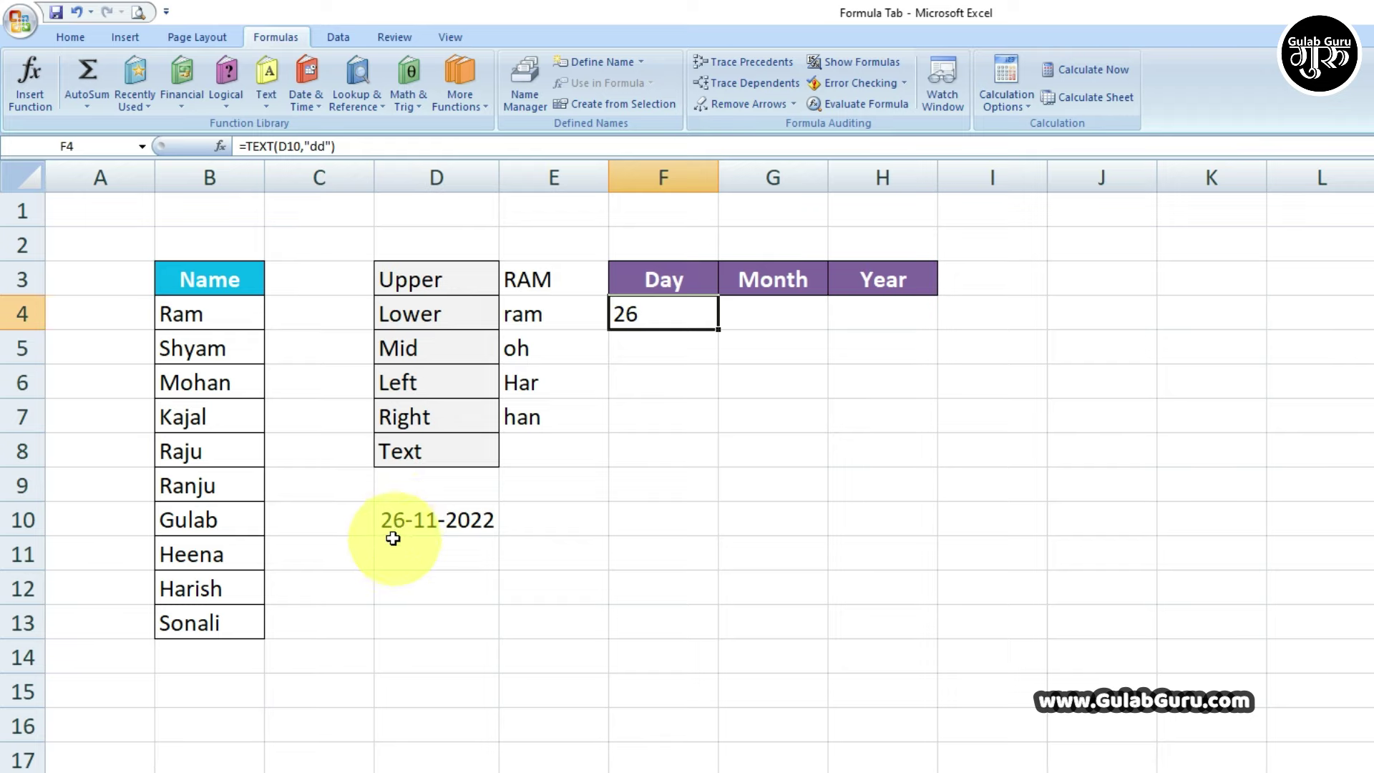
double_click(674, 318)
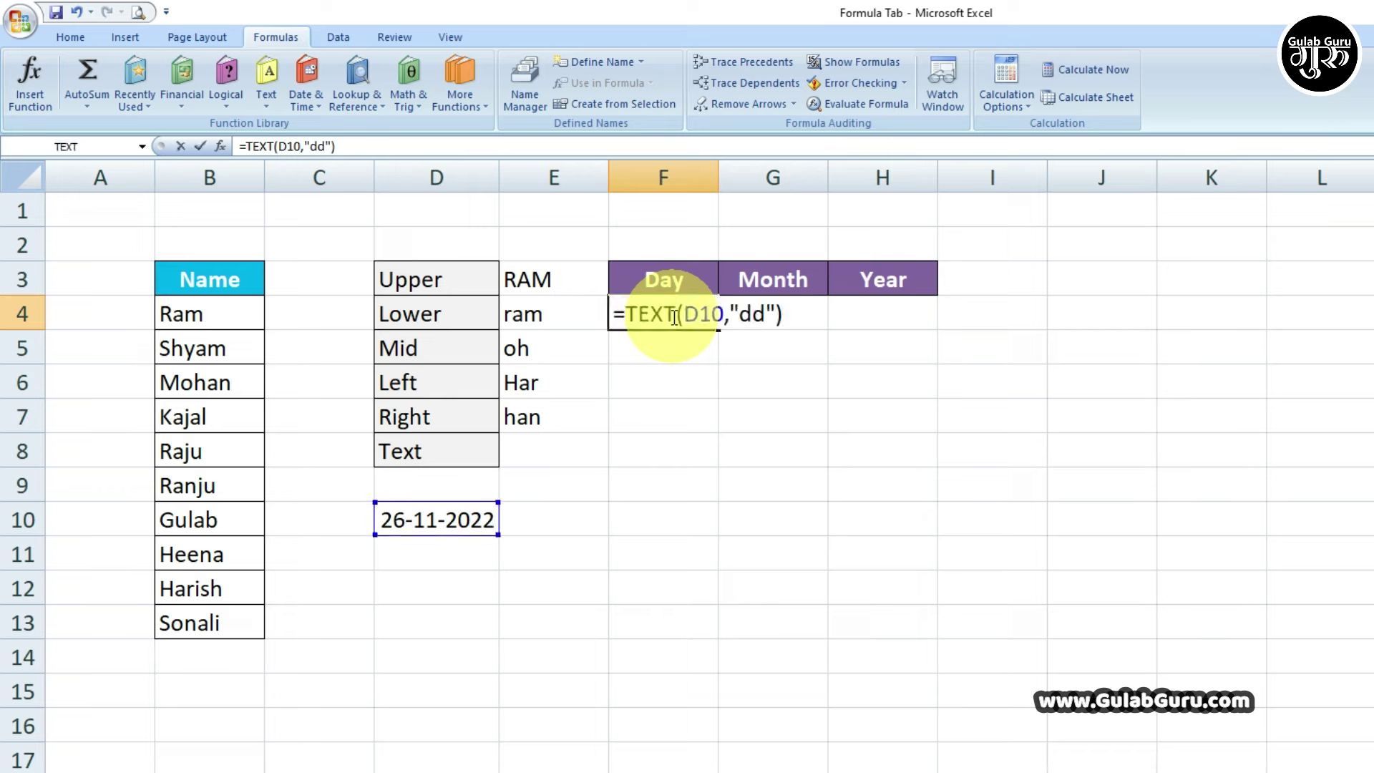
click(754, 320)
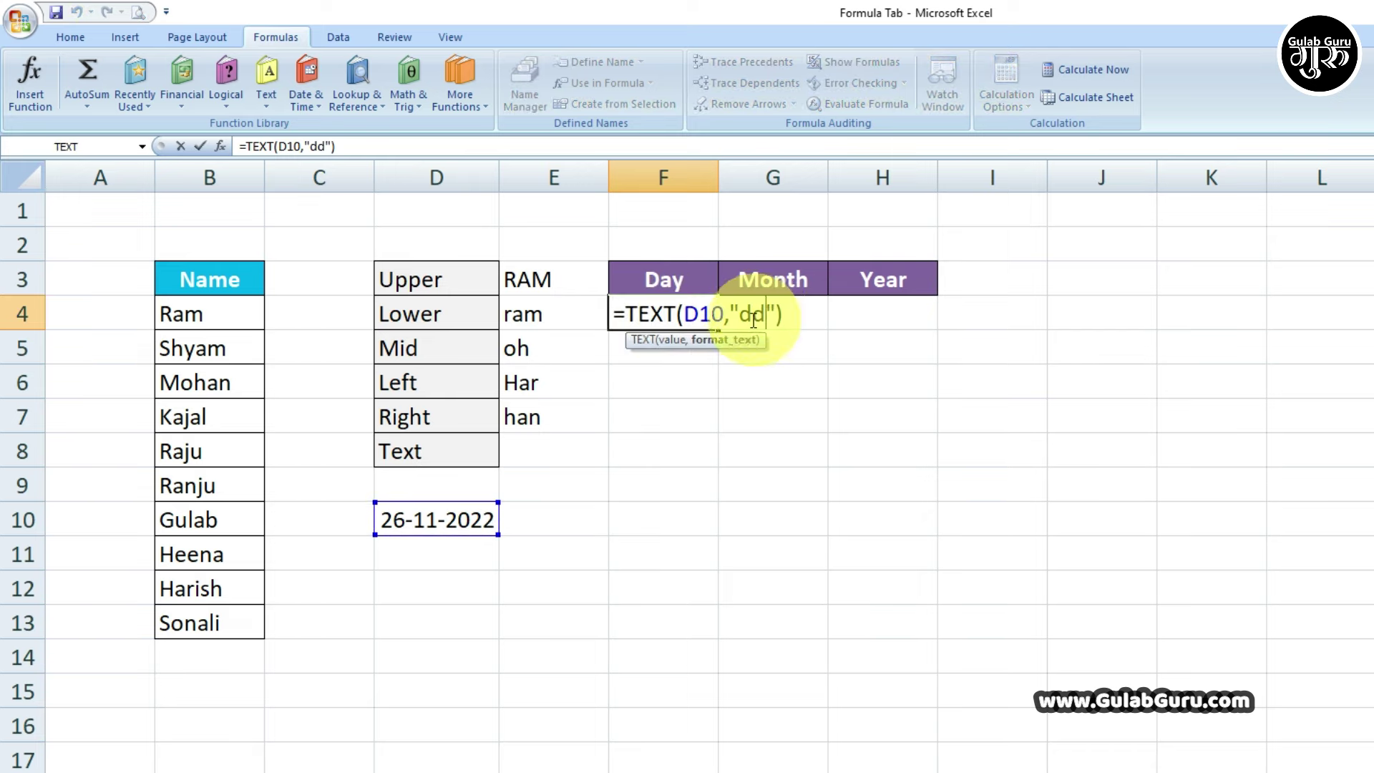
text(d)
click(805, 315)
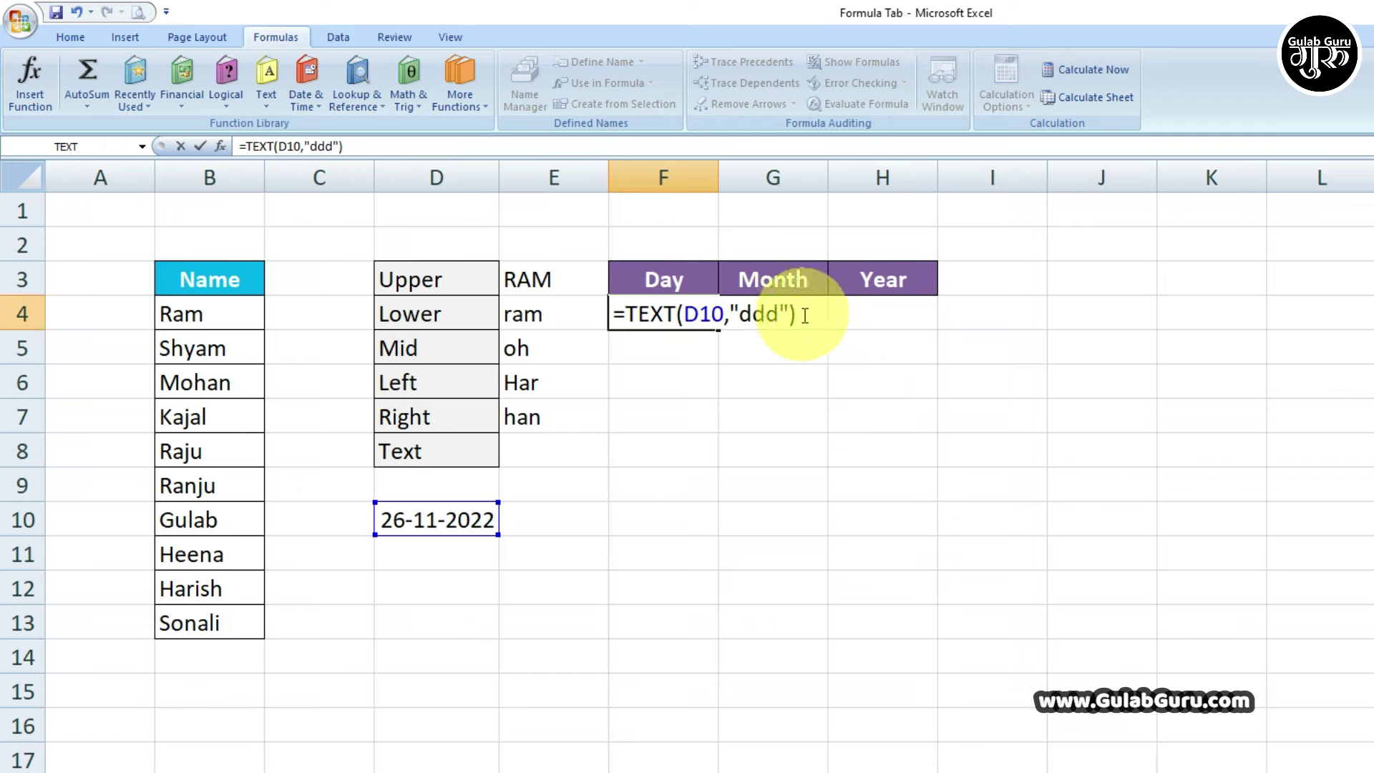
key(Return)
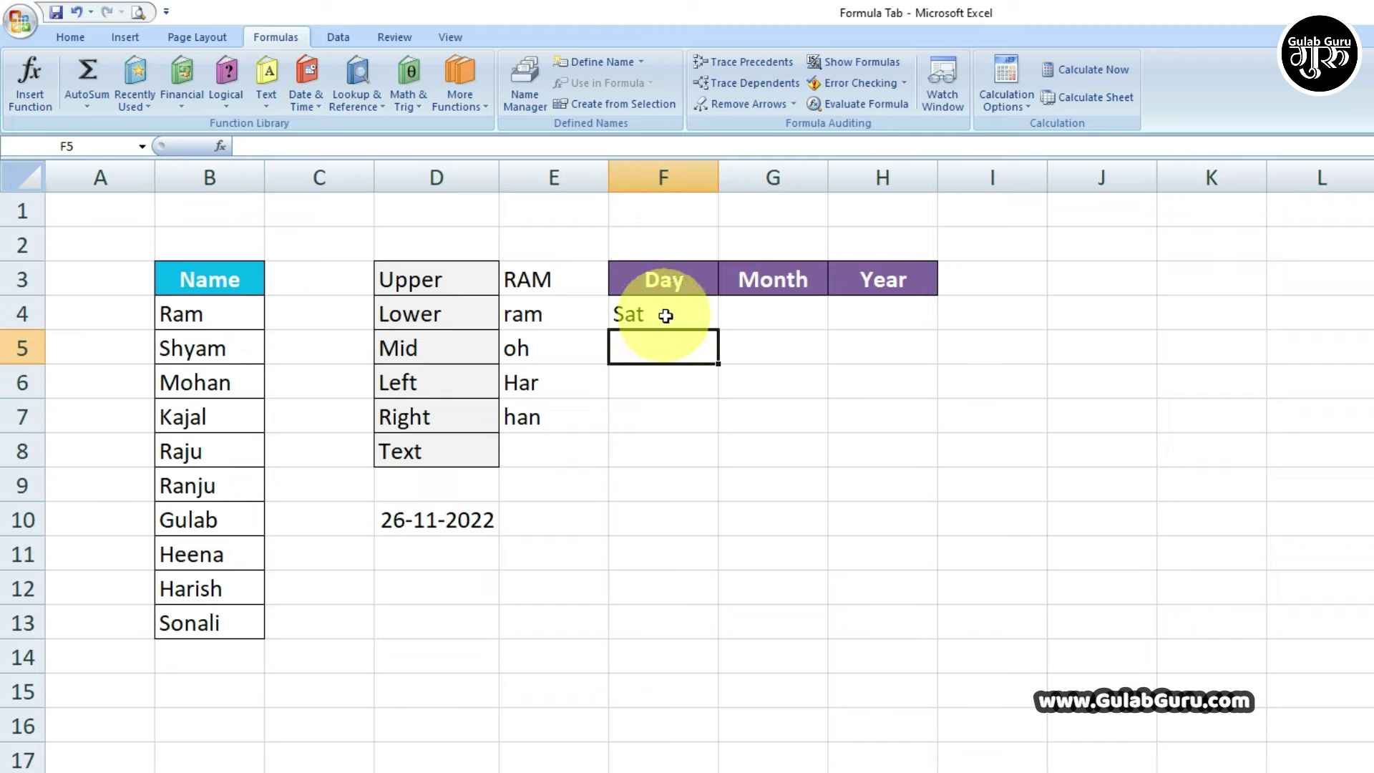
double_click(665, 316)
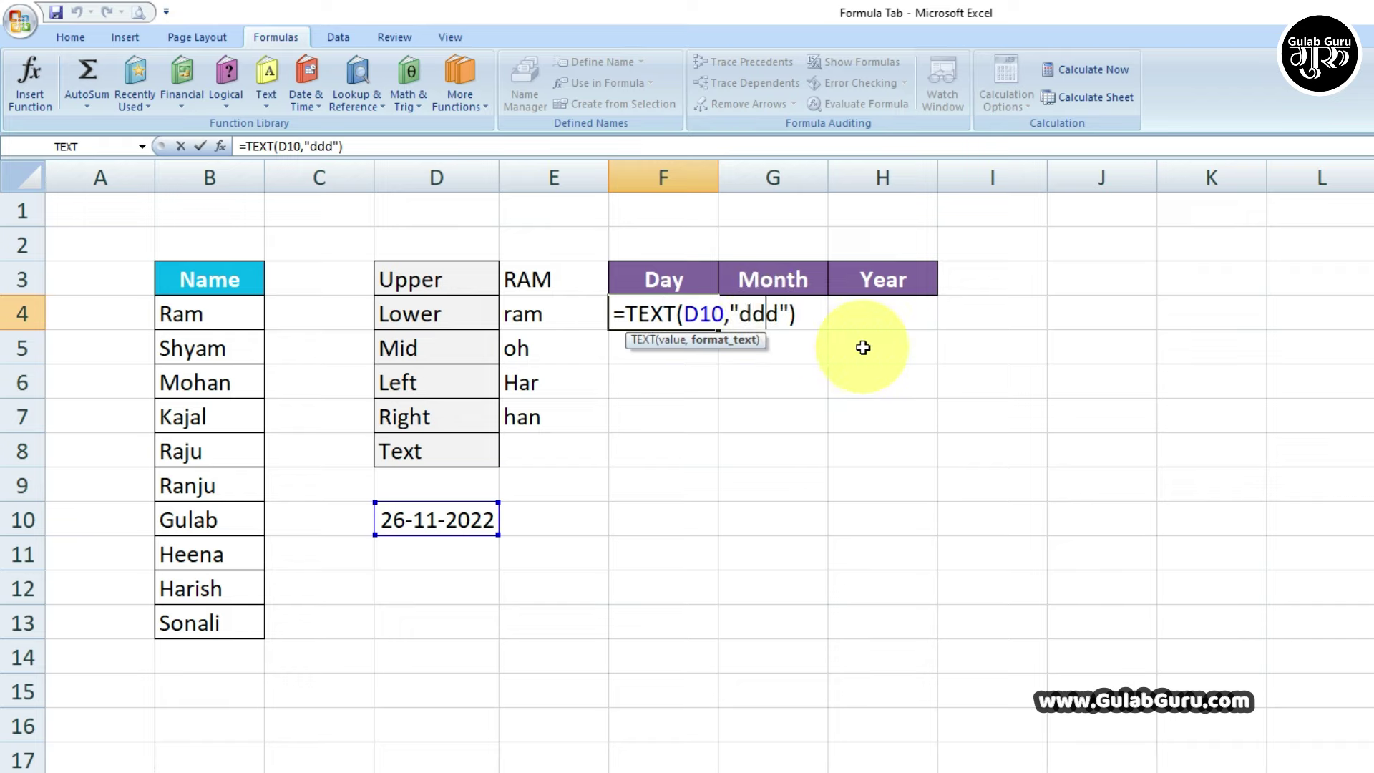
text(d)
click(818, 322)
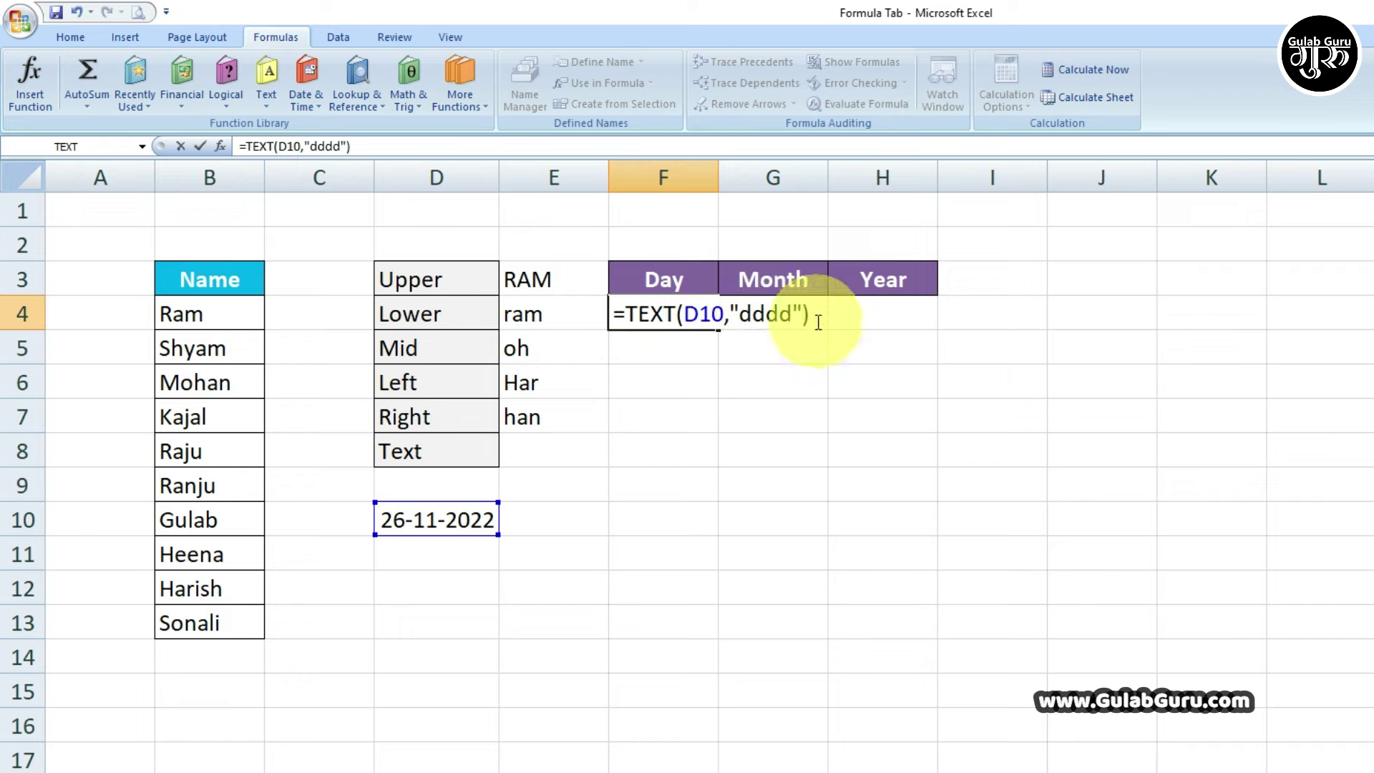
key(Return)
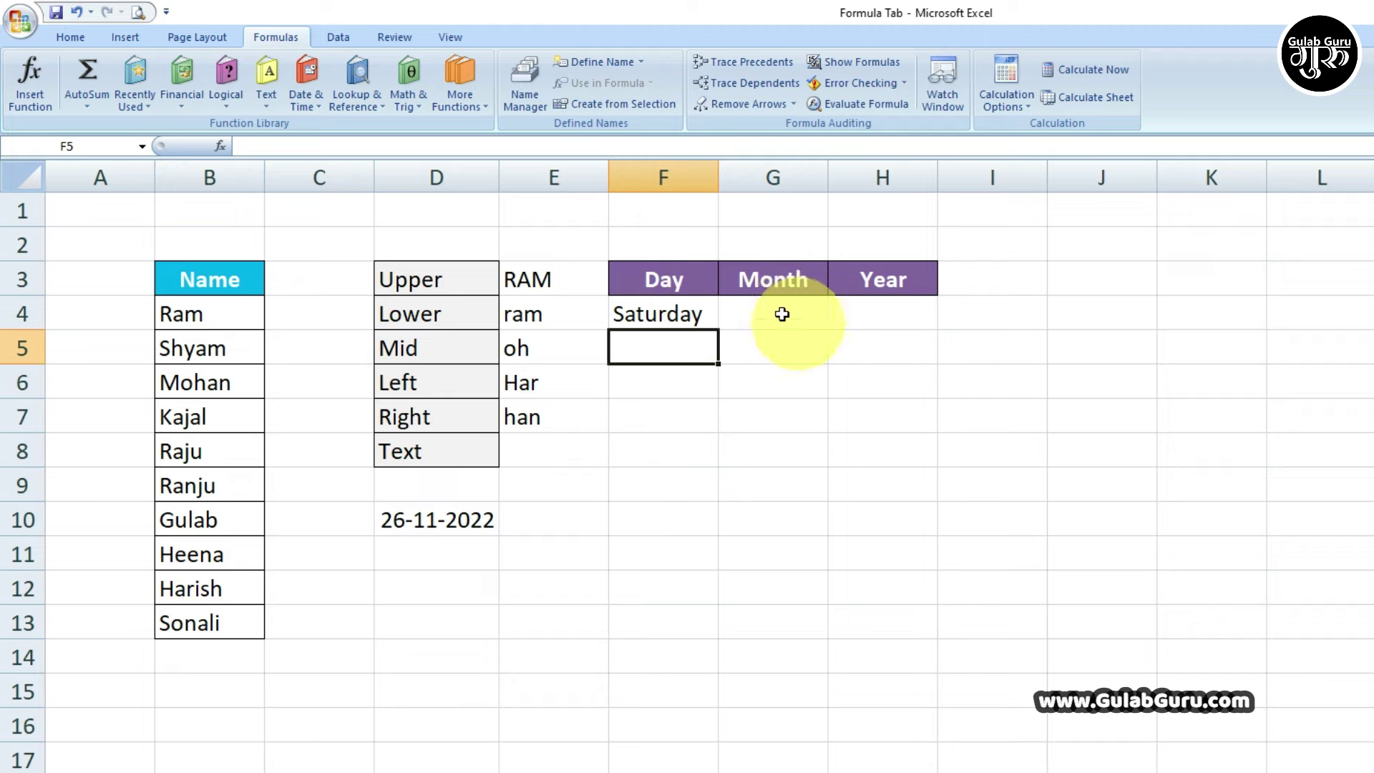
click(785, 311)
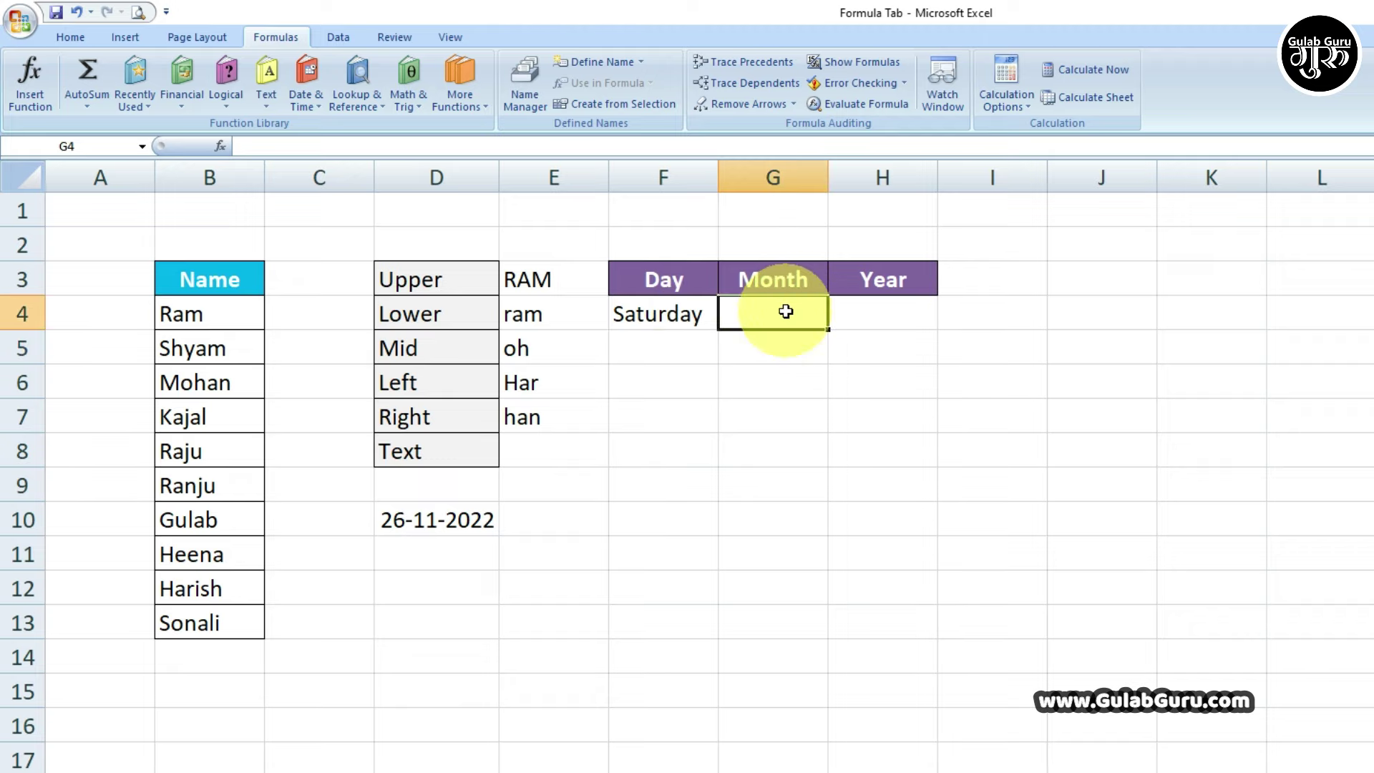
- Type =TEXT(D10,"mm") into G4, showing the month number 11
text(=tex)
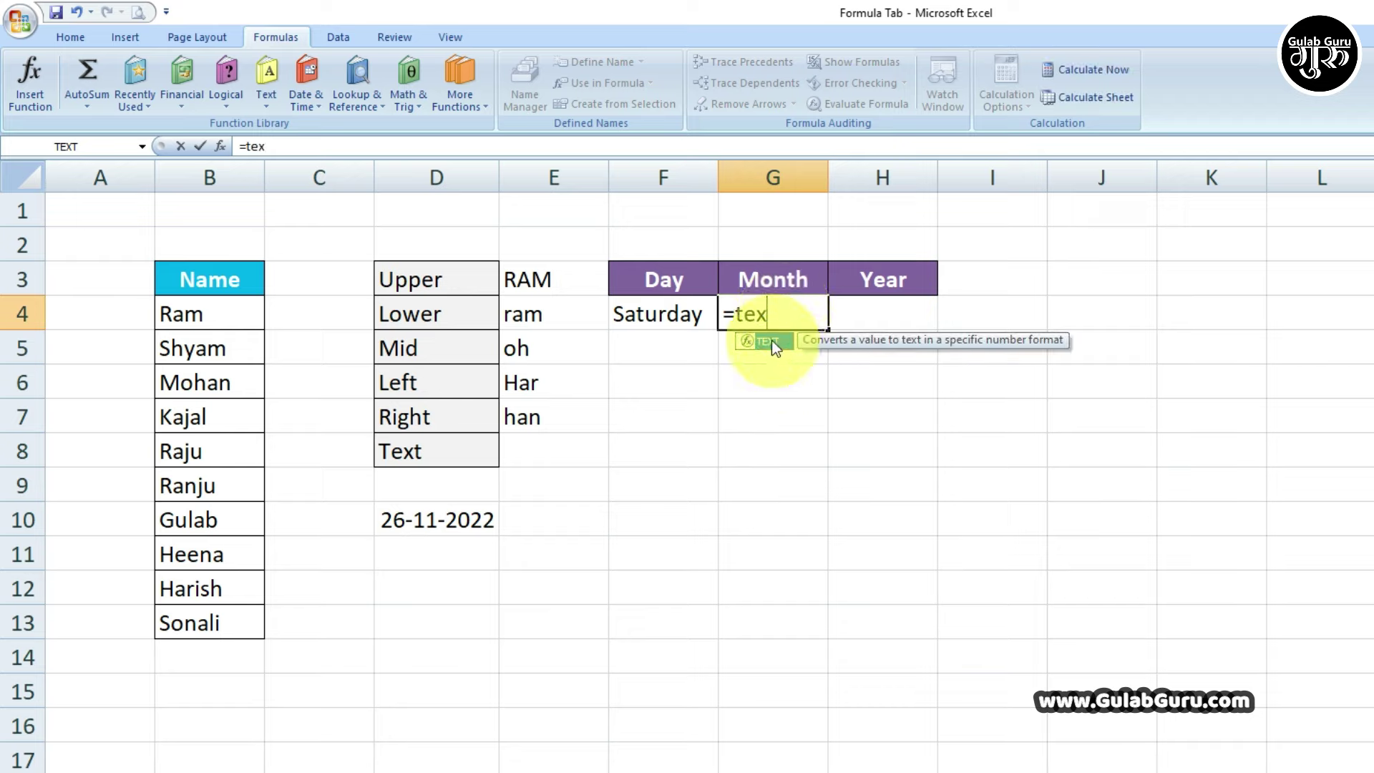
double_click(765, 340)
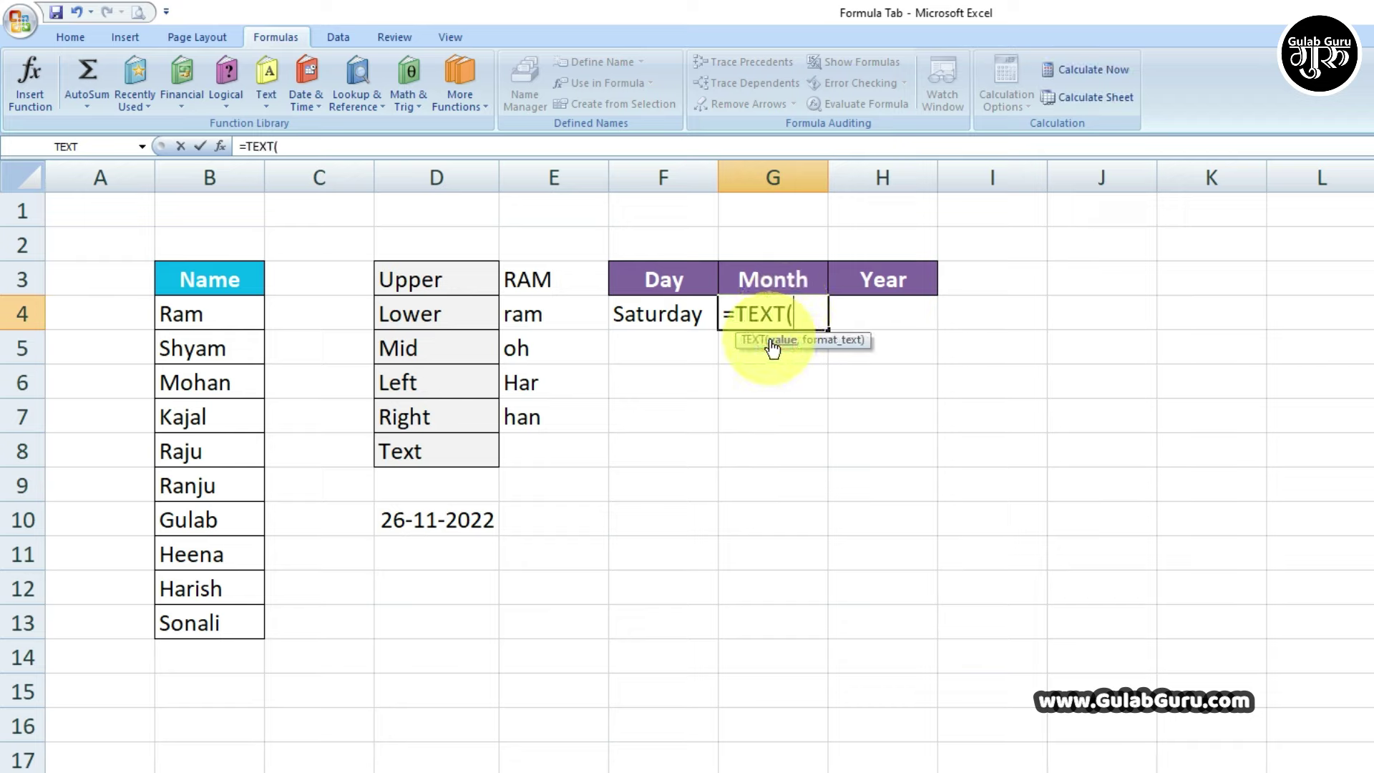
click(438, 519)
text(,")
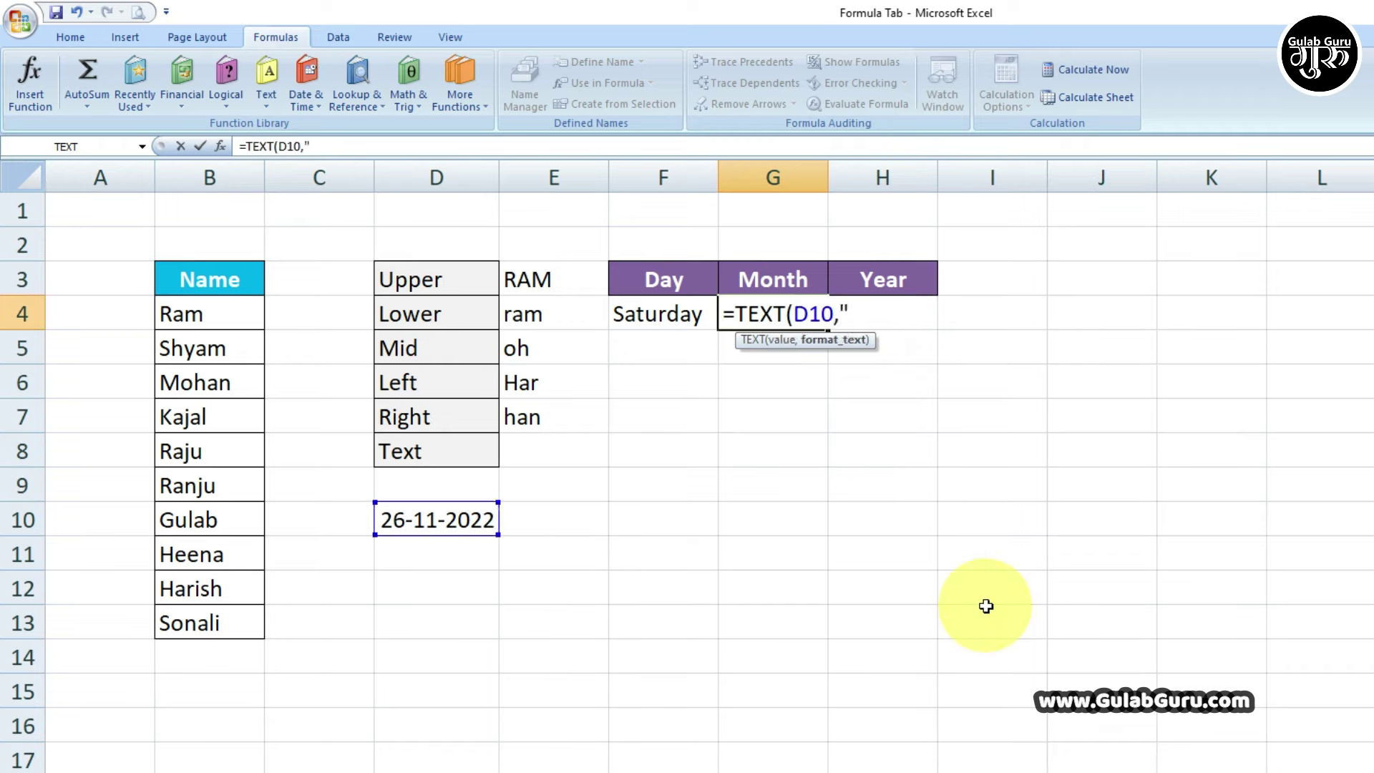
text(mm)
key(Return)
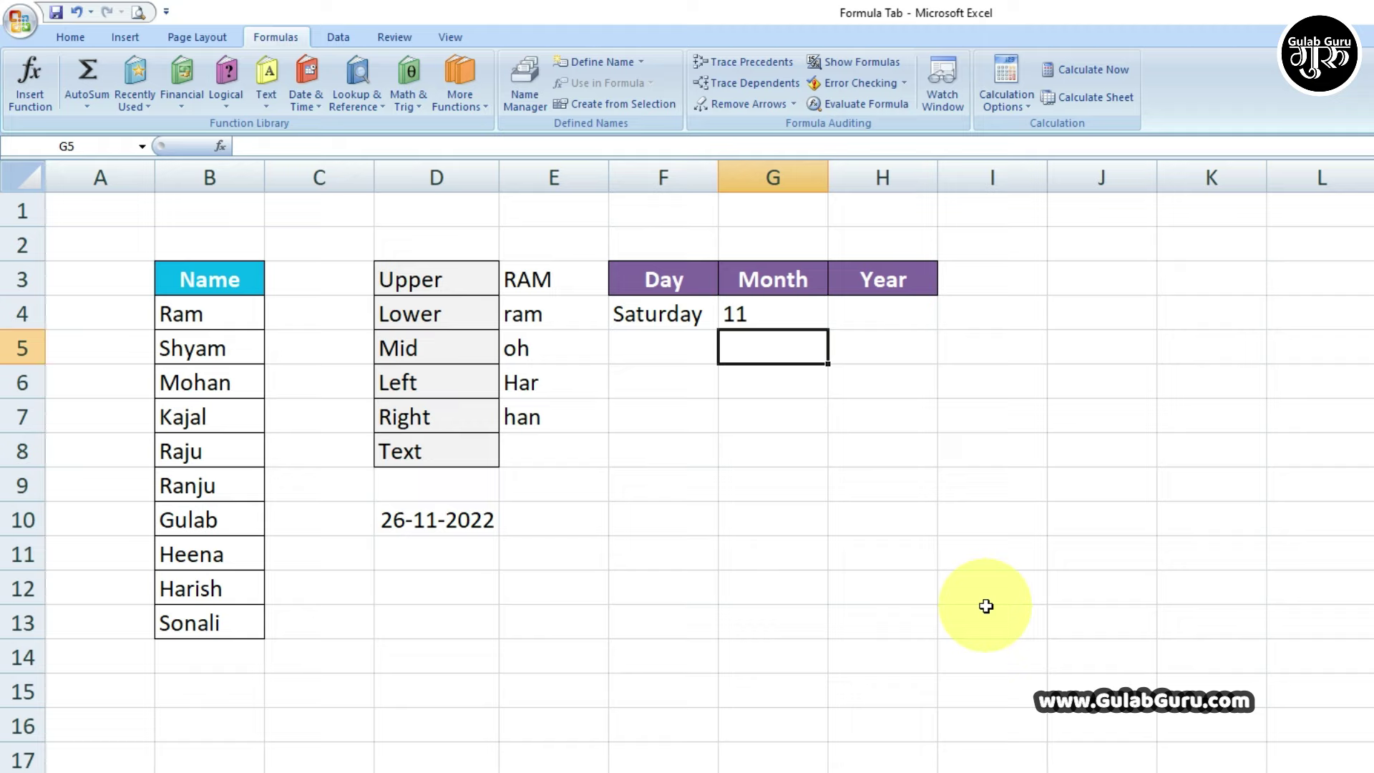
- Extend G4's format to "mmm", then "mmmm", showing November, and widen column G
double_click(754, 319)
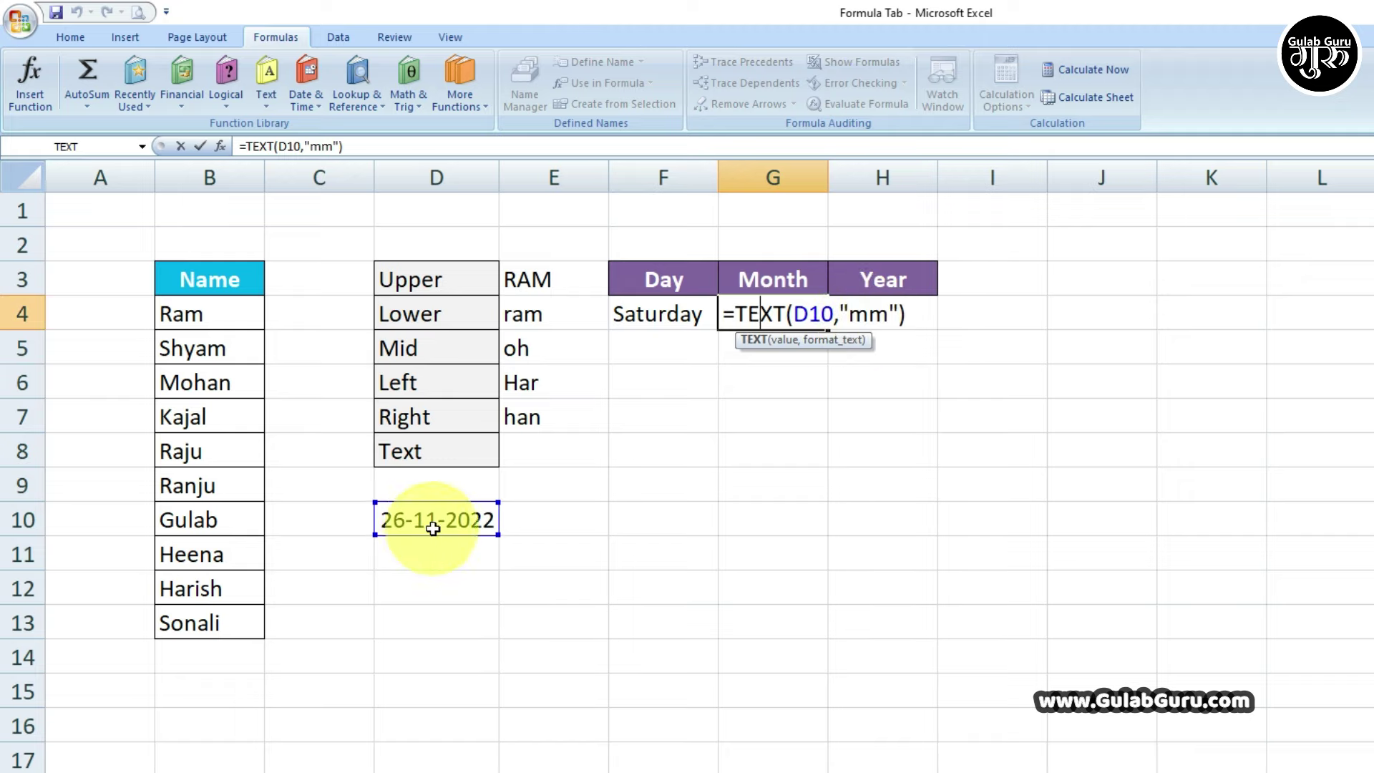
click(877, 317)
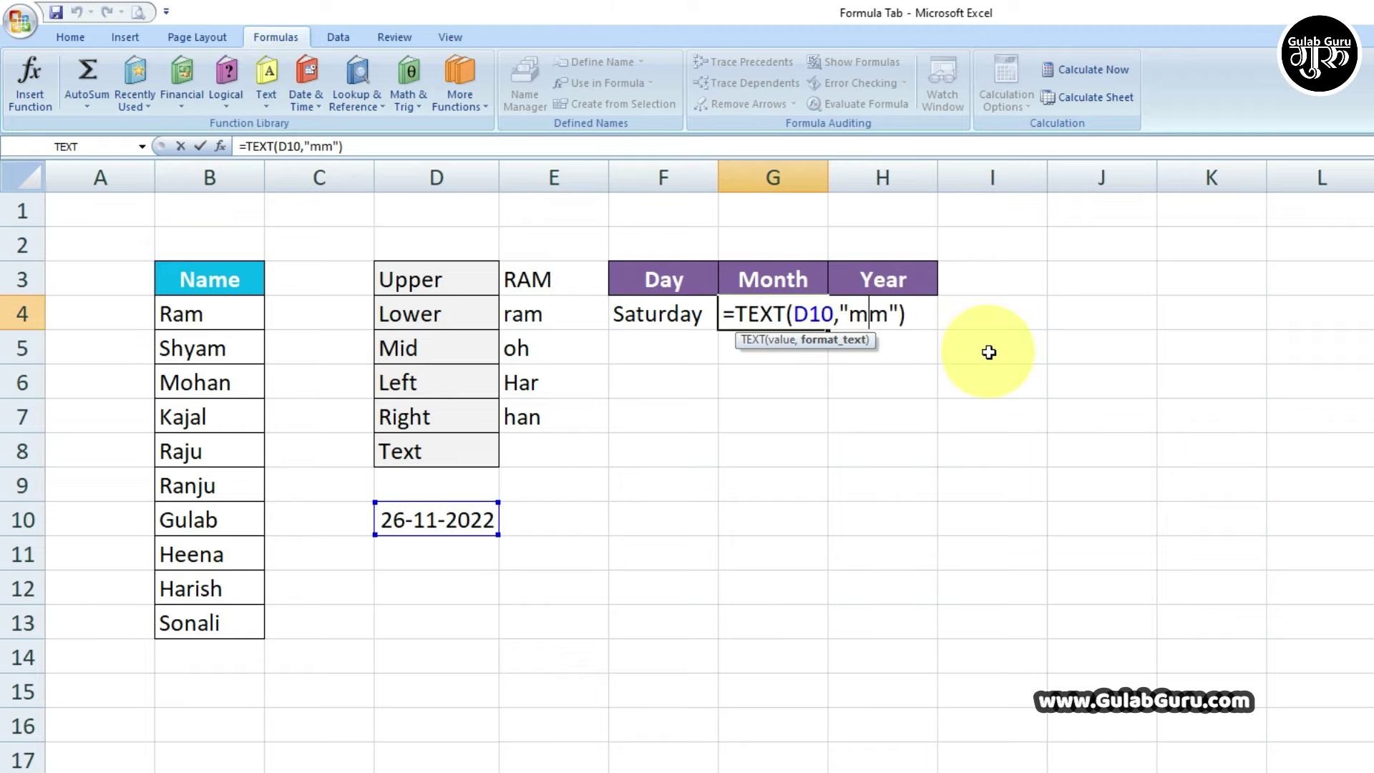
text(m)
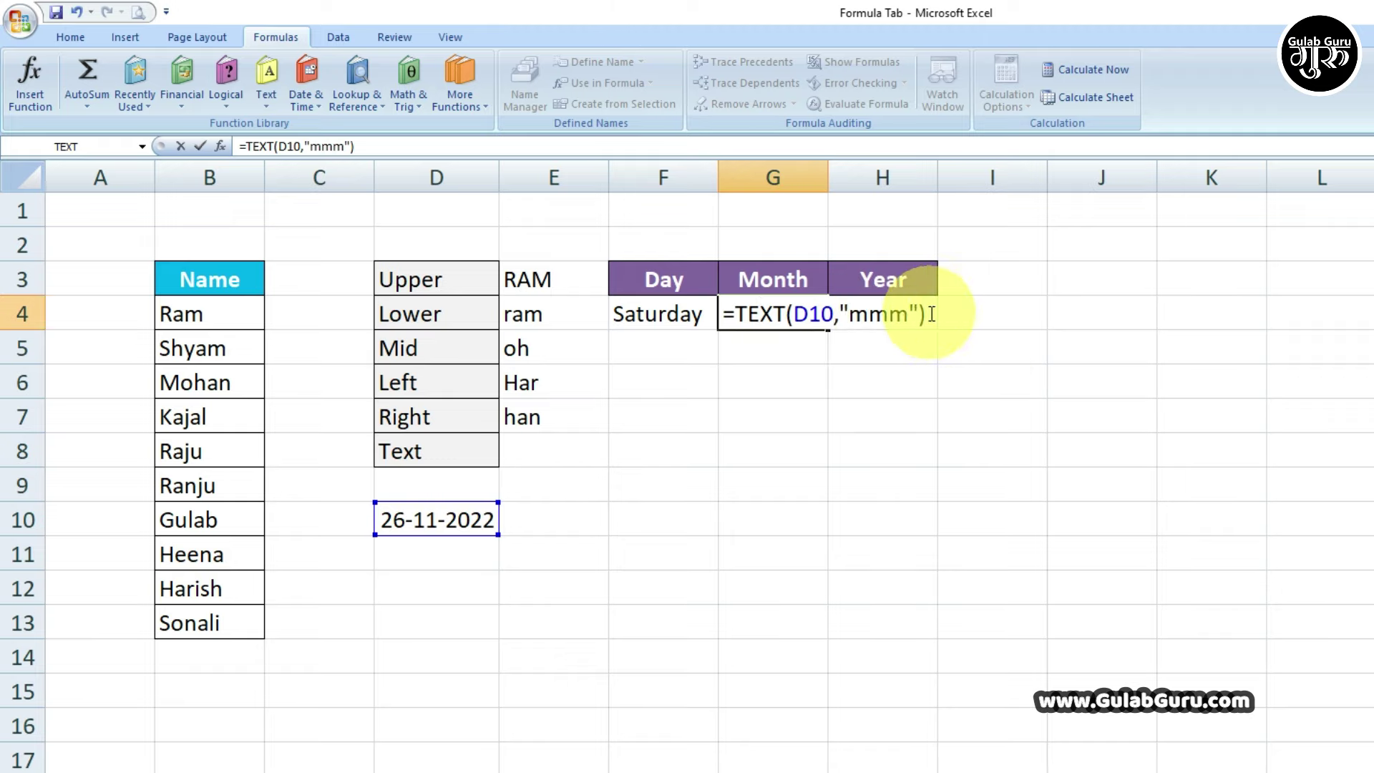
key(Return)
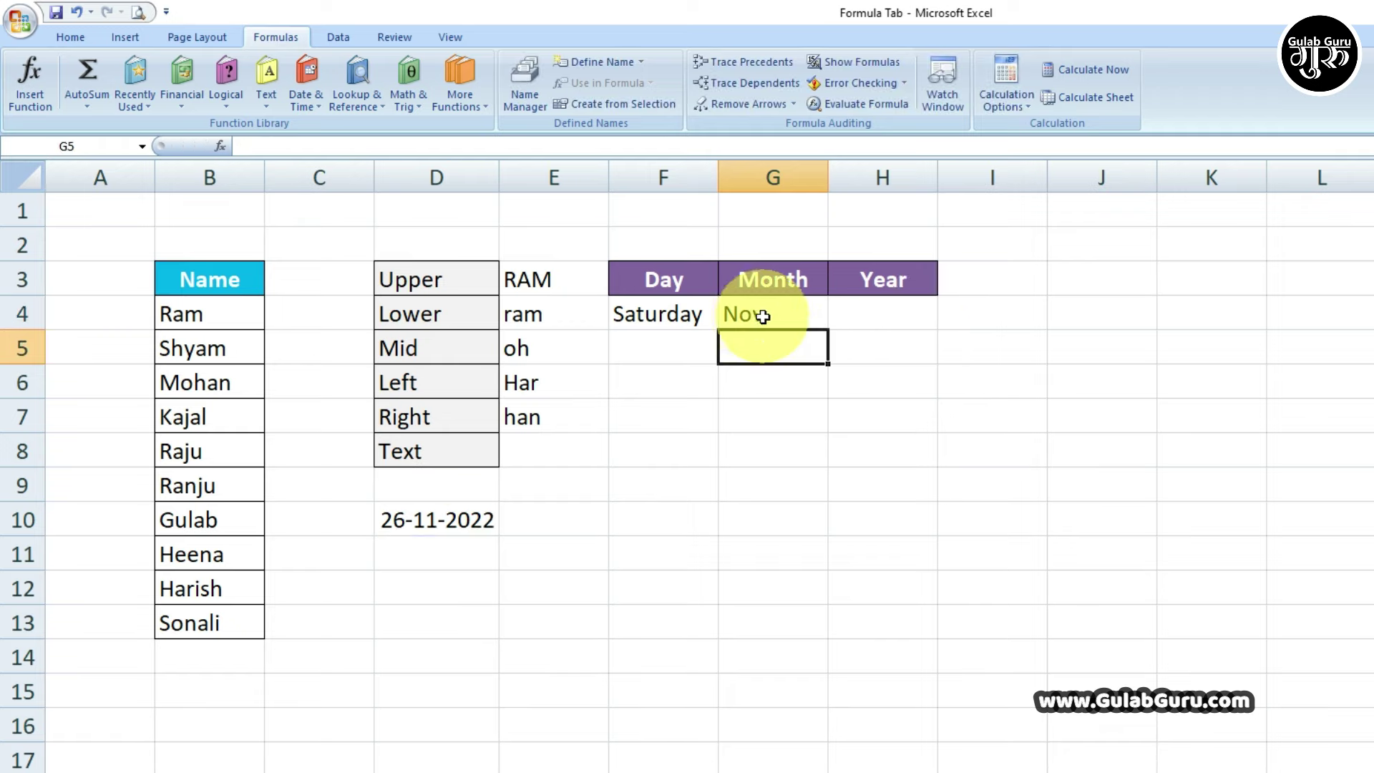
double_click(779, 314)
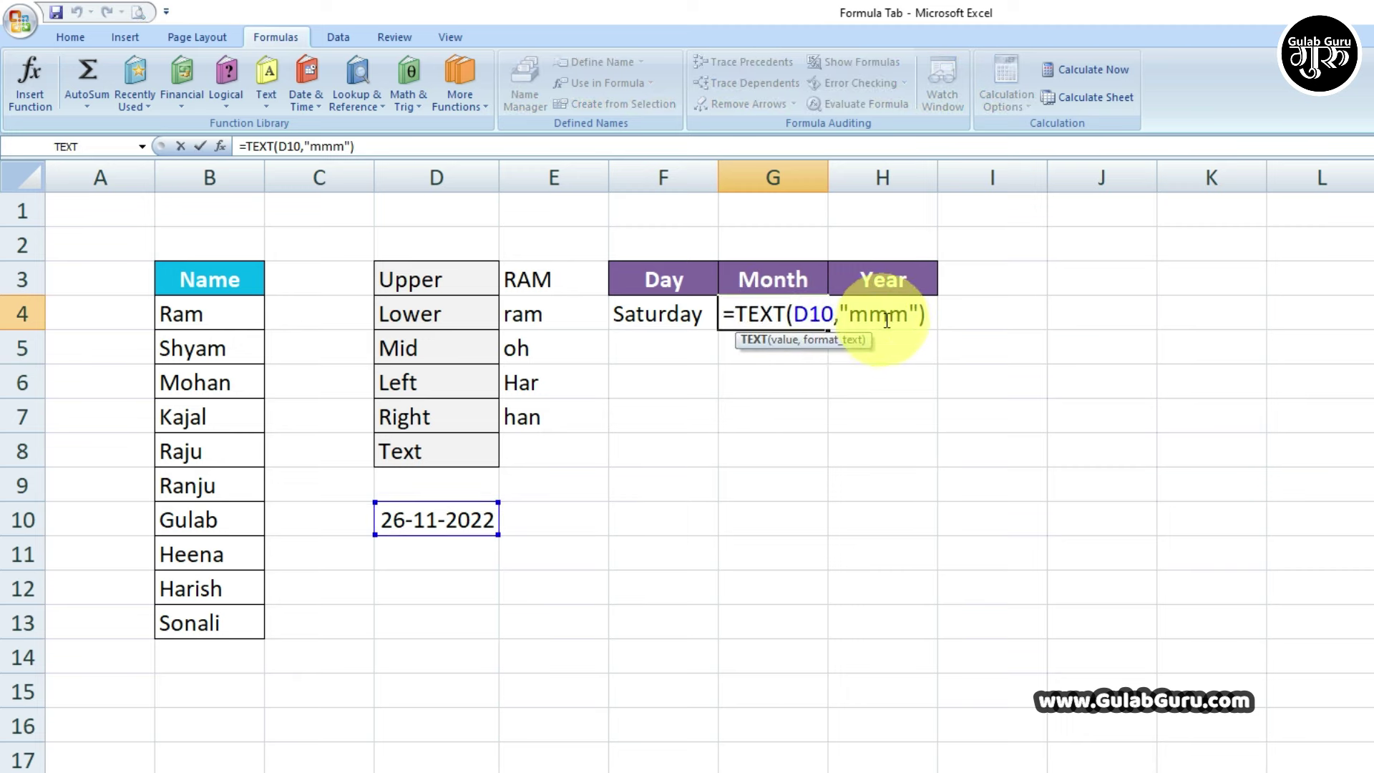
text(m)
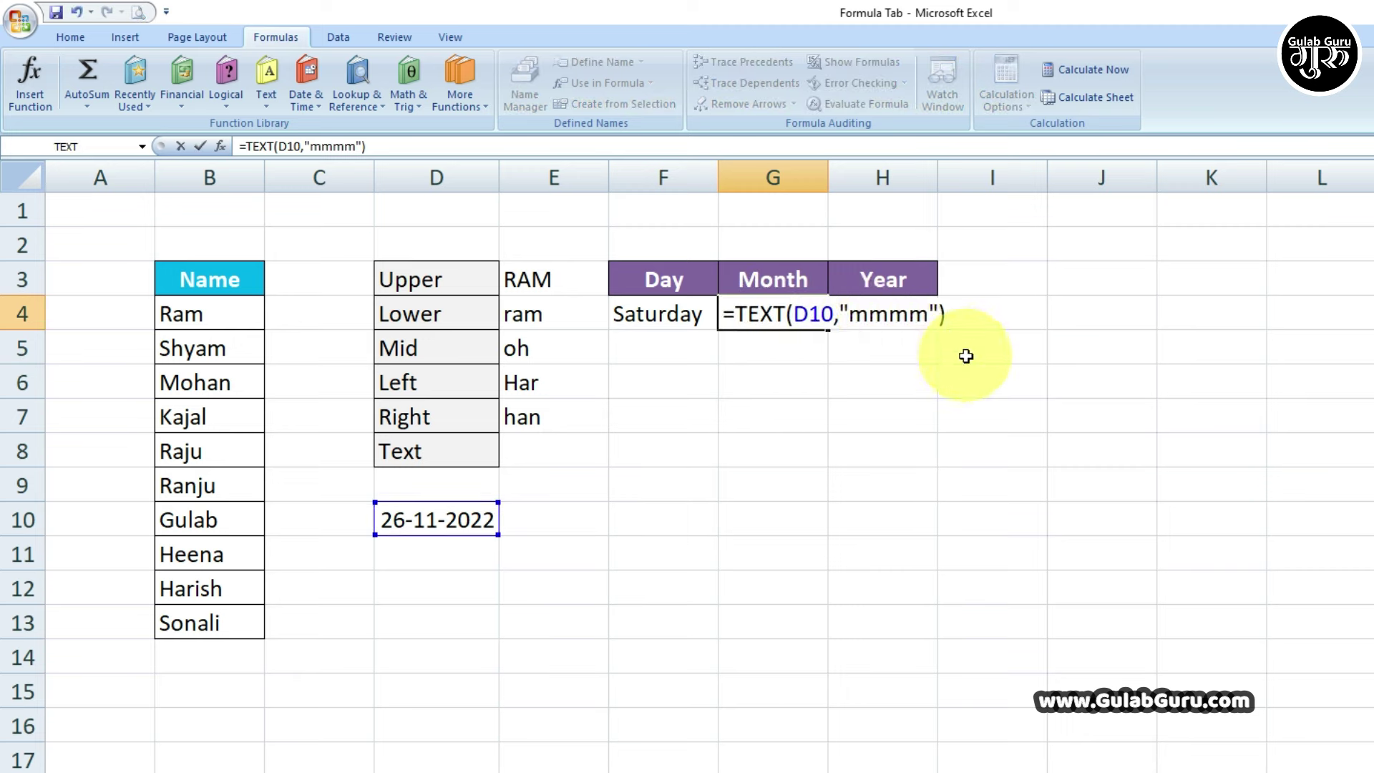
key(Return)
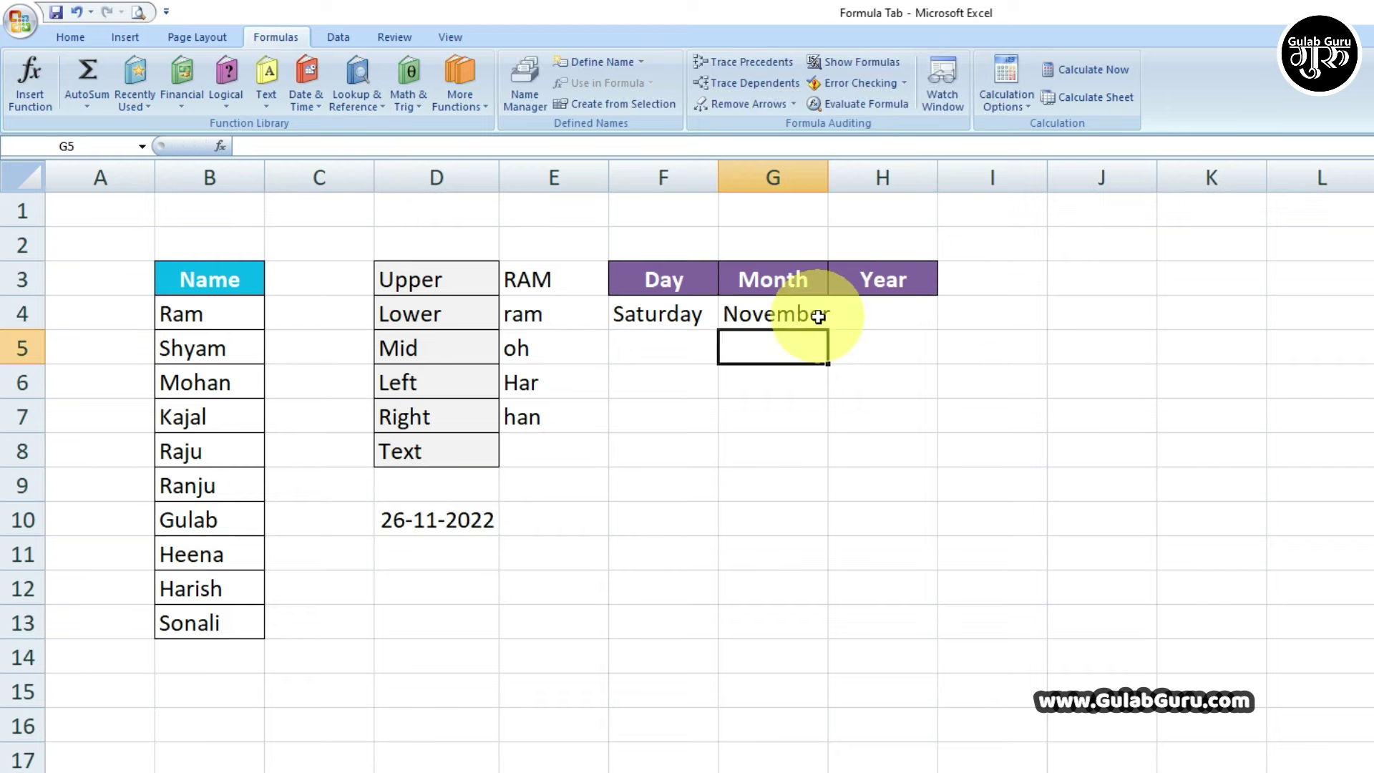
drag(828, 169, 843, 169)
click(891, 313)
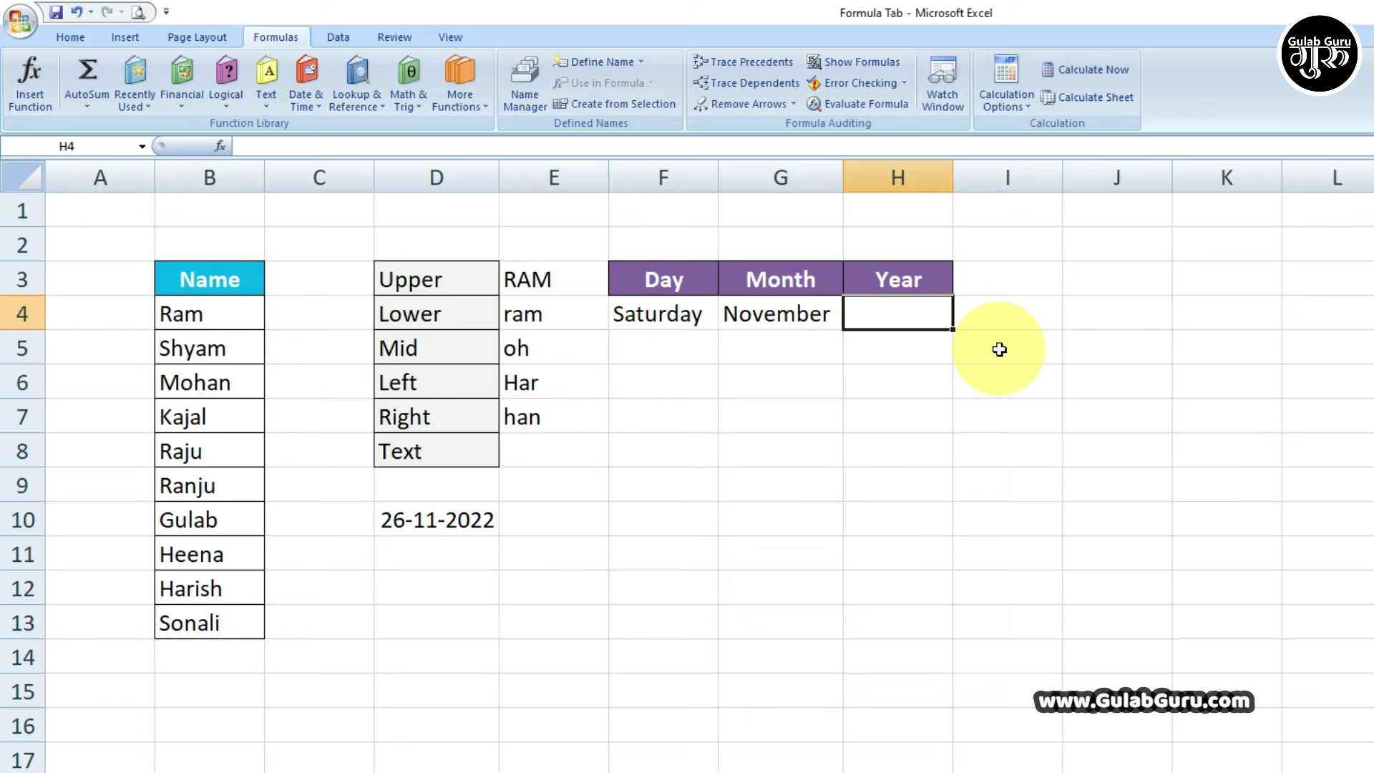
- Enter a TEXT formula on D10 in H4, adjusting its year format until it shows 2022
text(=text)
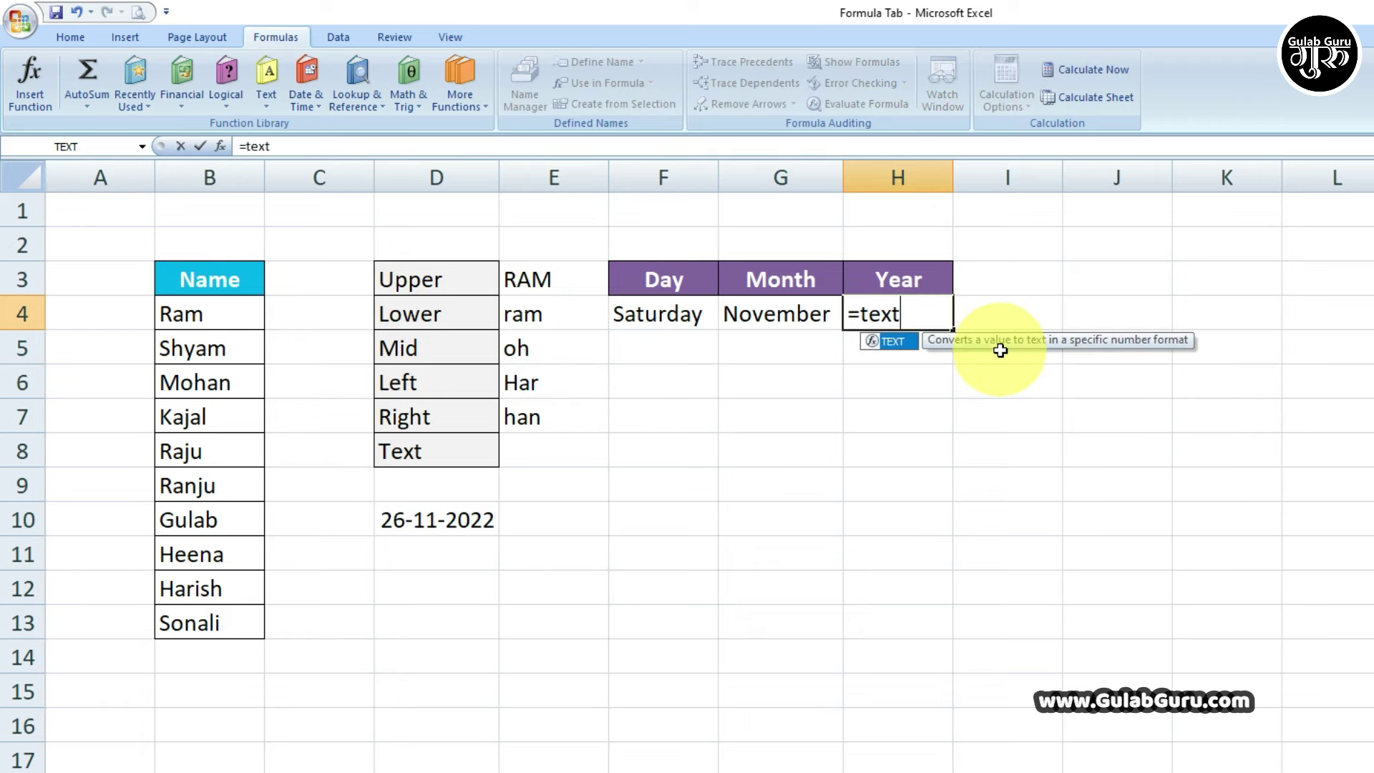
double_click(889, 341)
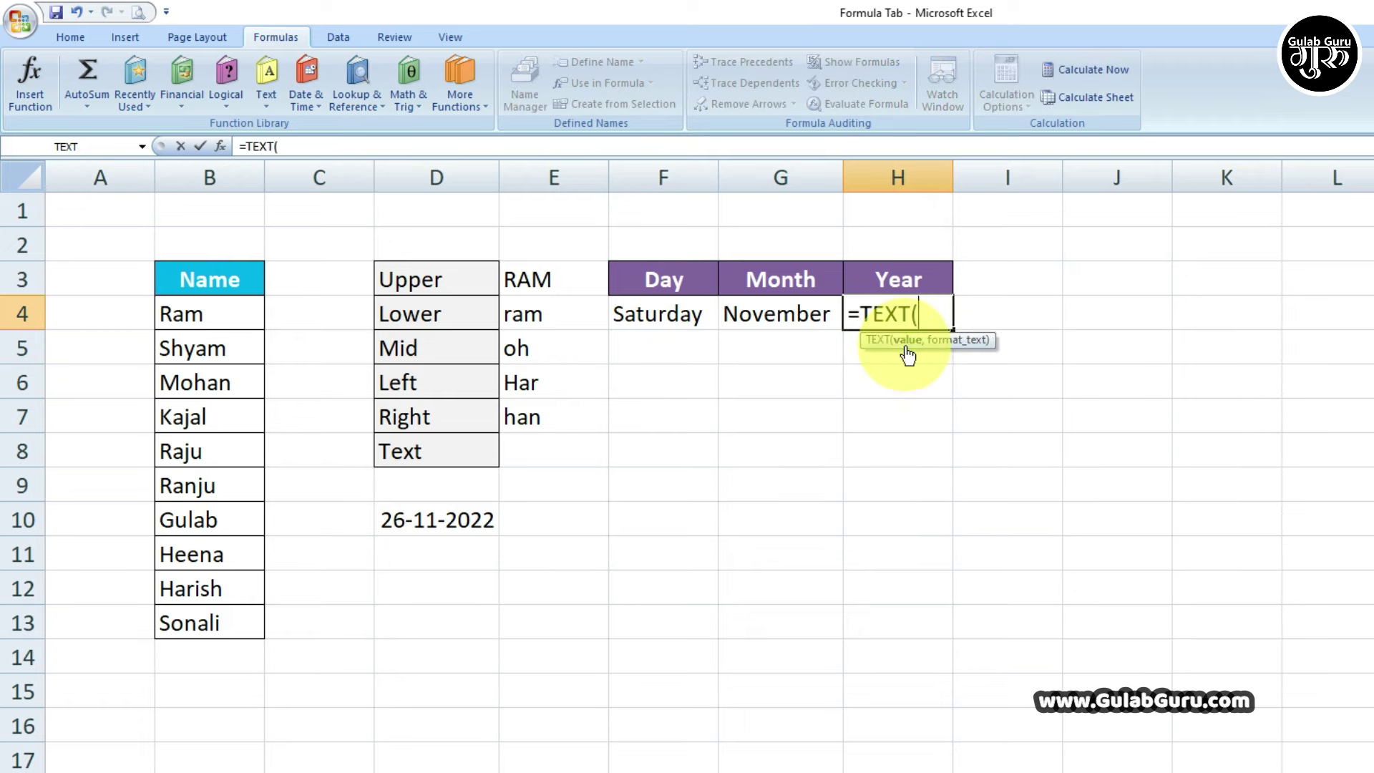
click(447, 526)
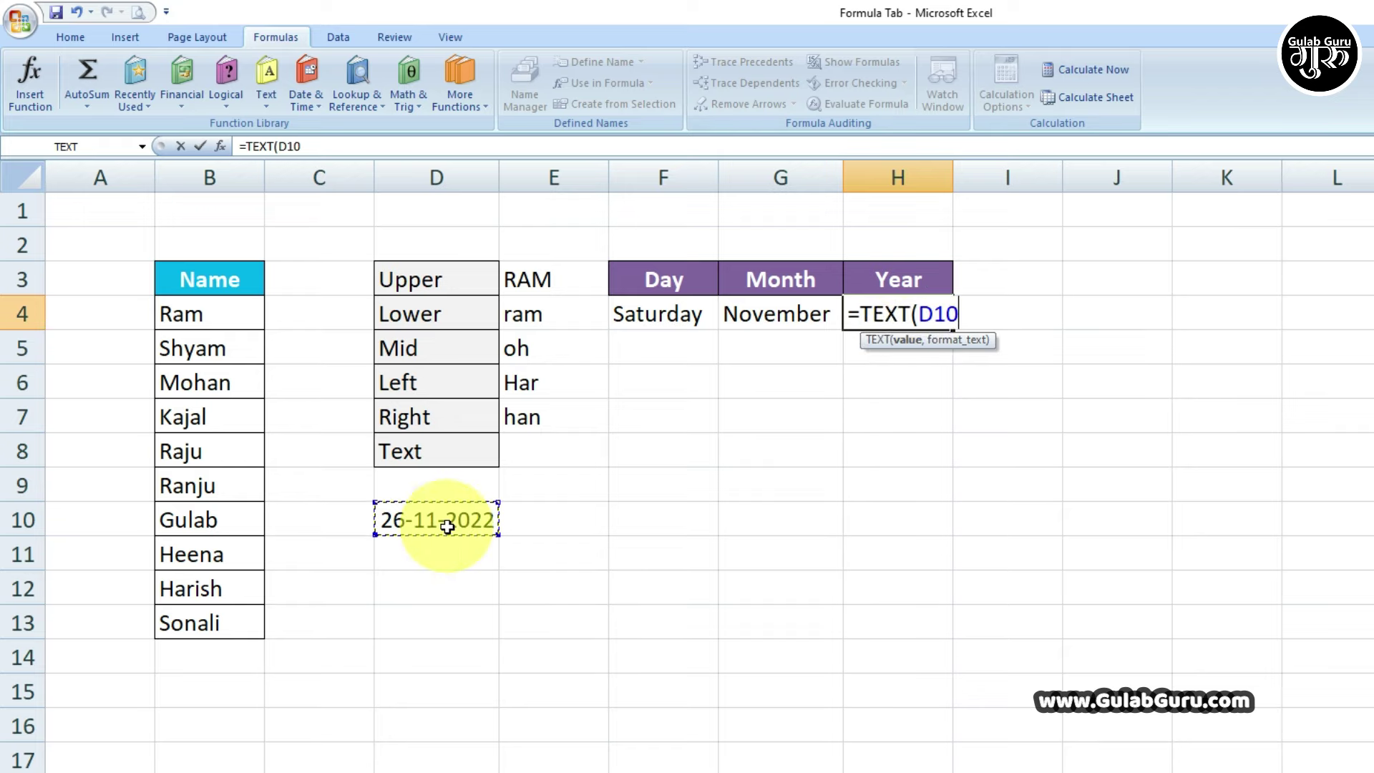
text(,"yy)
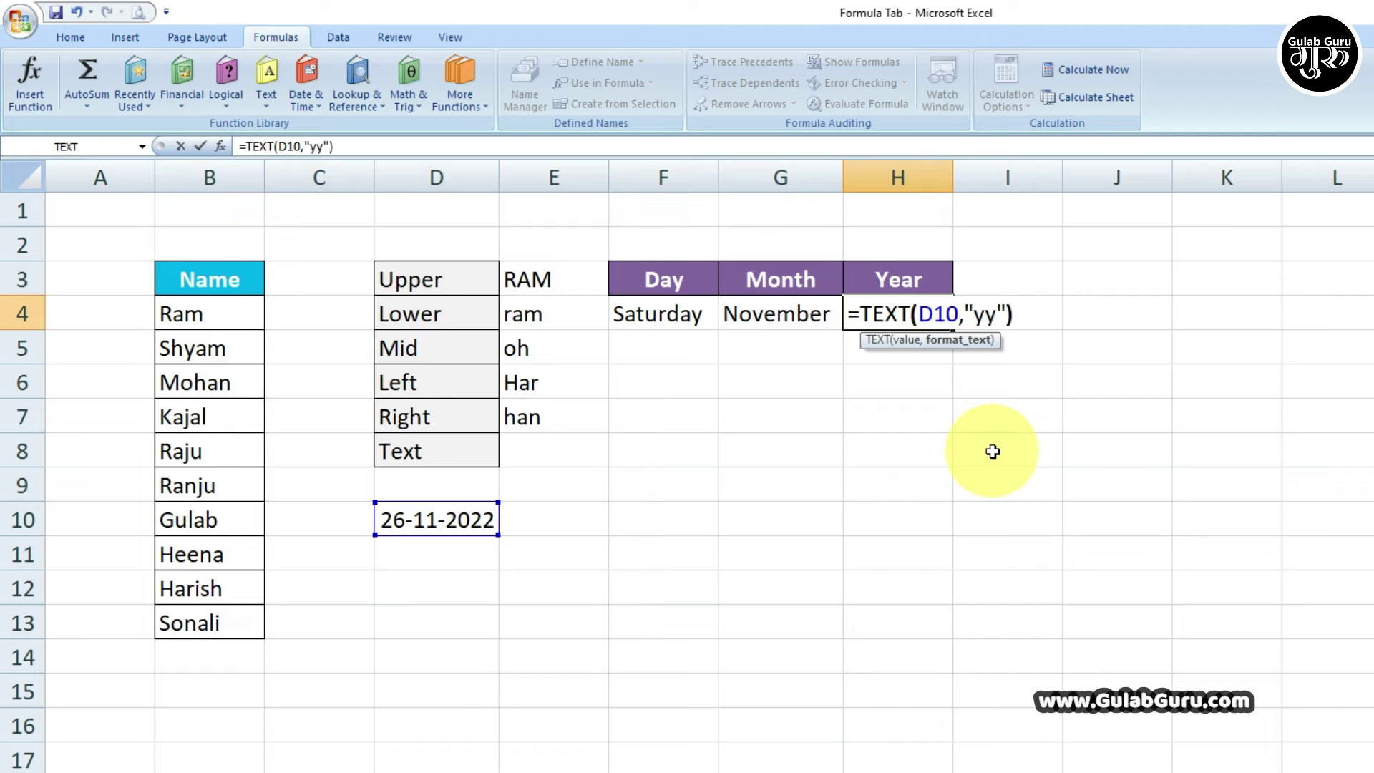
key(Return)
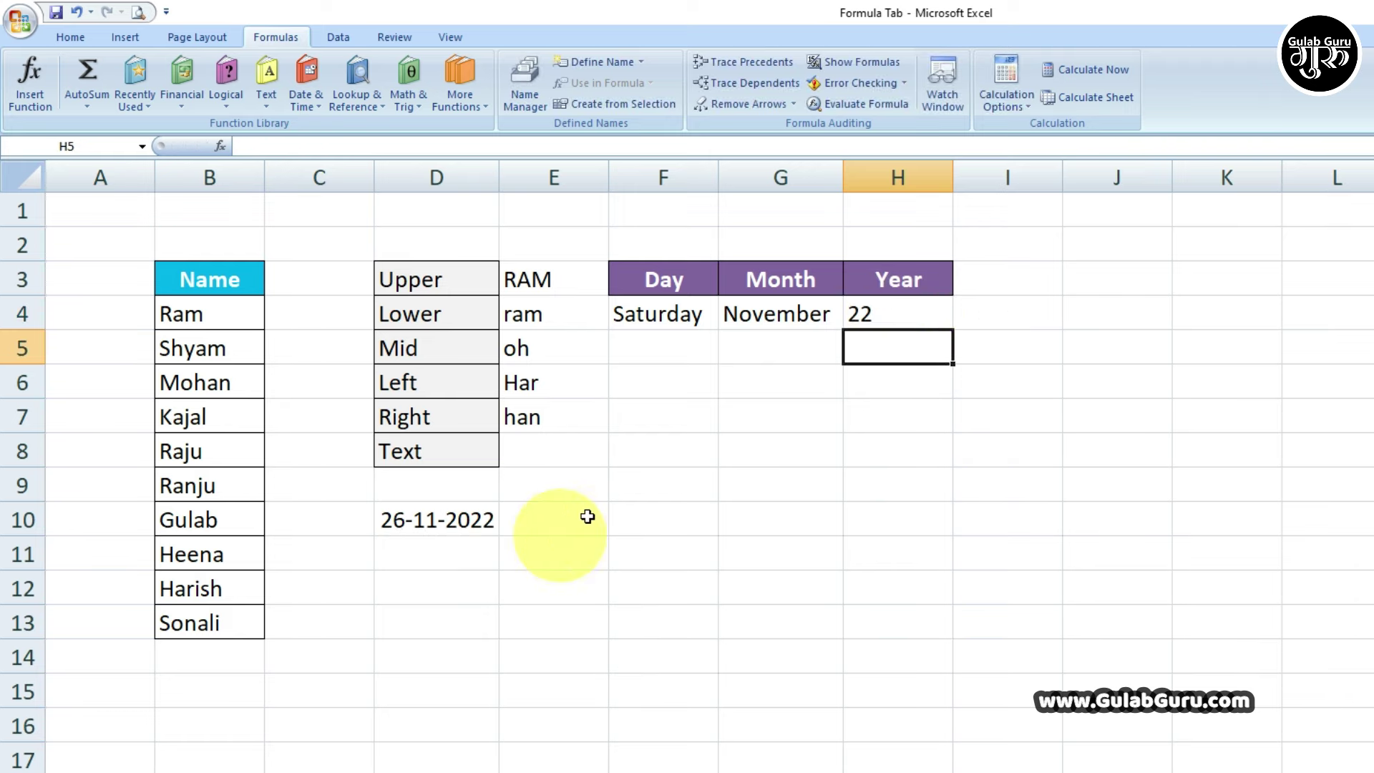
double_click(878, 312)
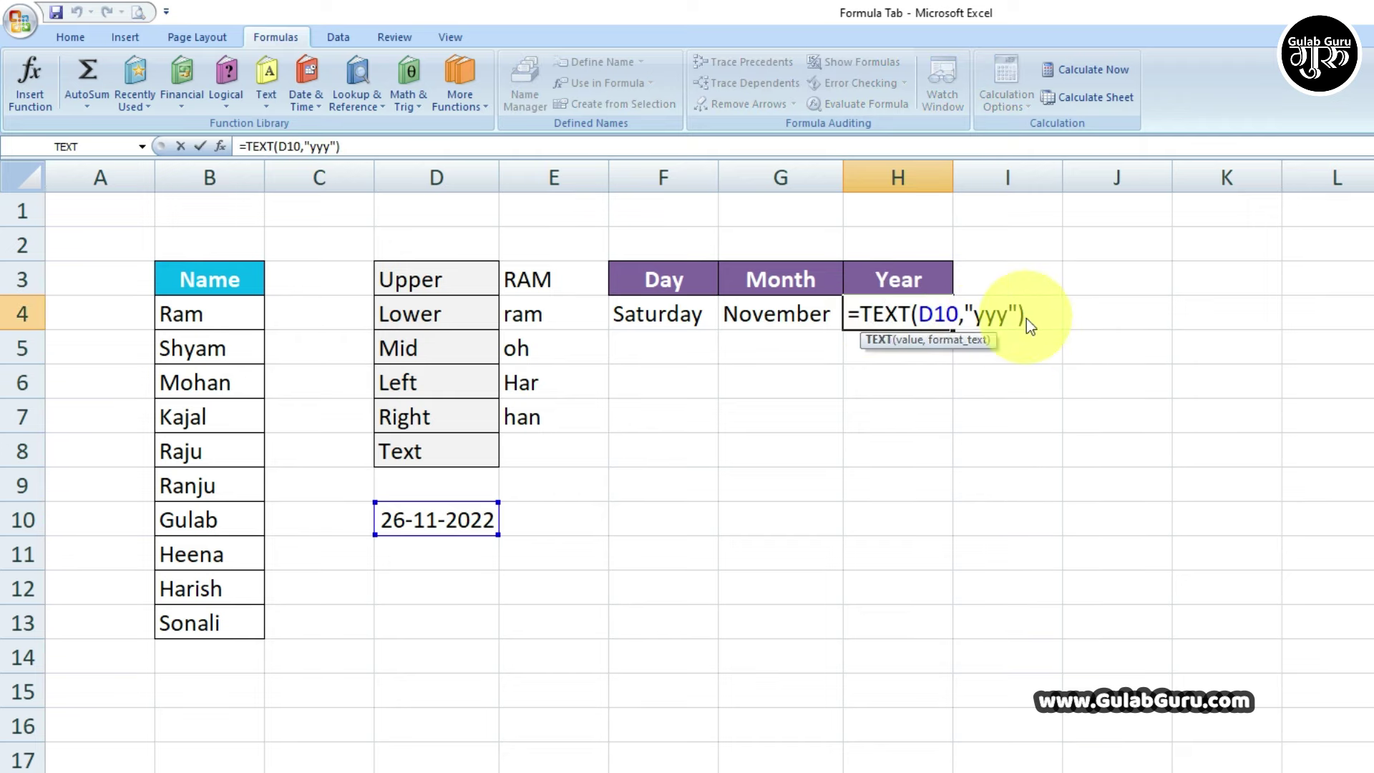
text(y)
key(Return)
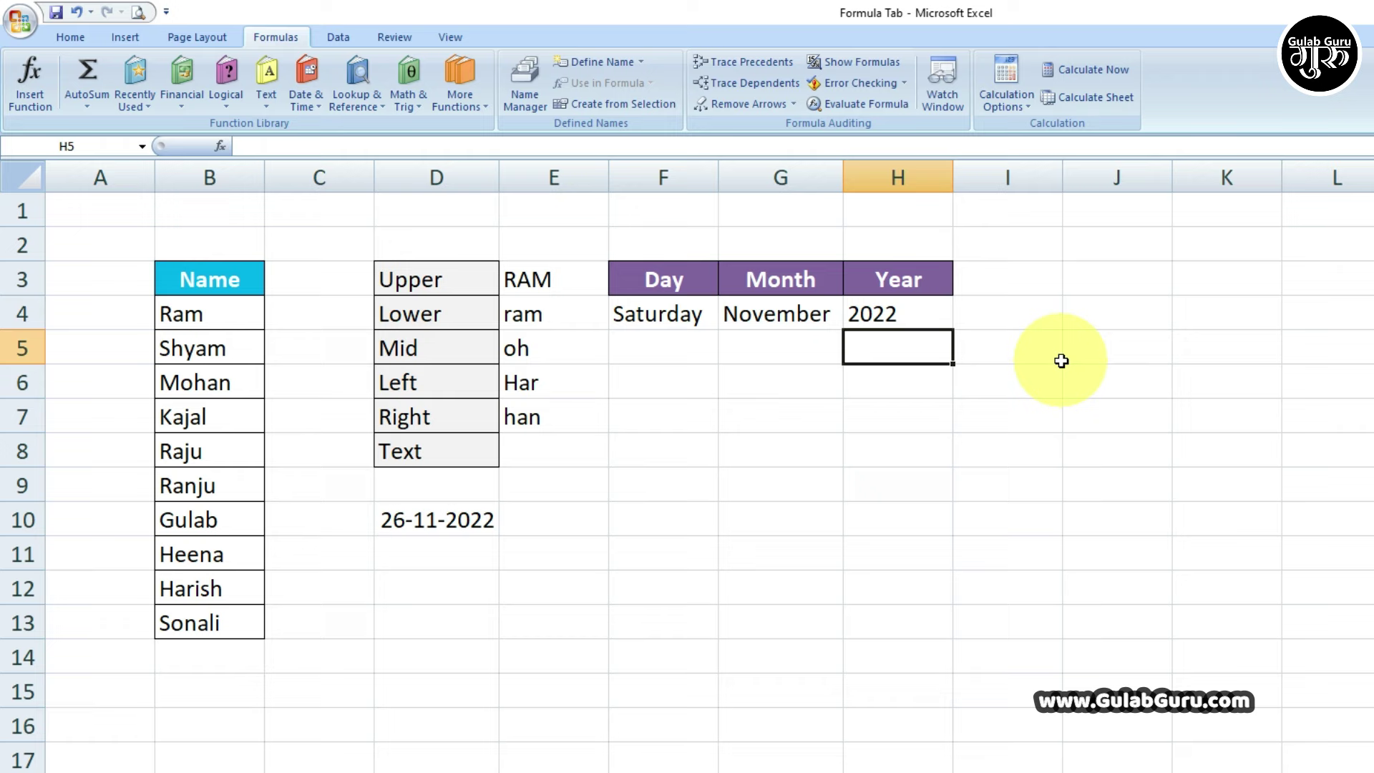
- Finalize H4 as =TEXT(D10,"yyyy") and bring up the Date & Time function list
double_click(892, 314)
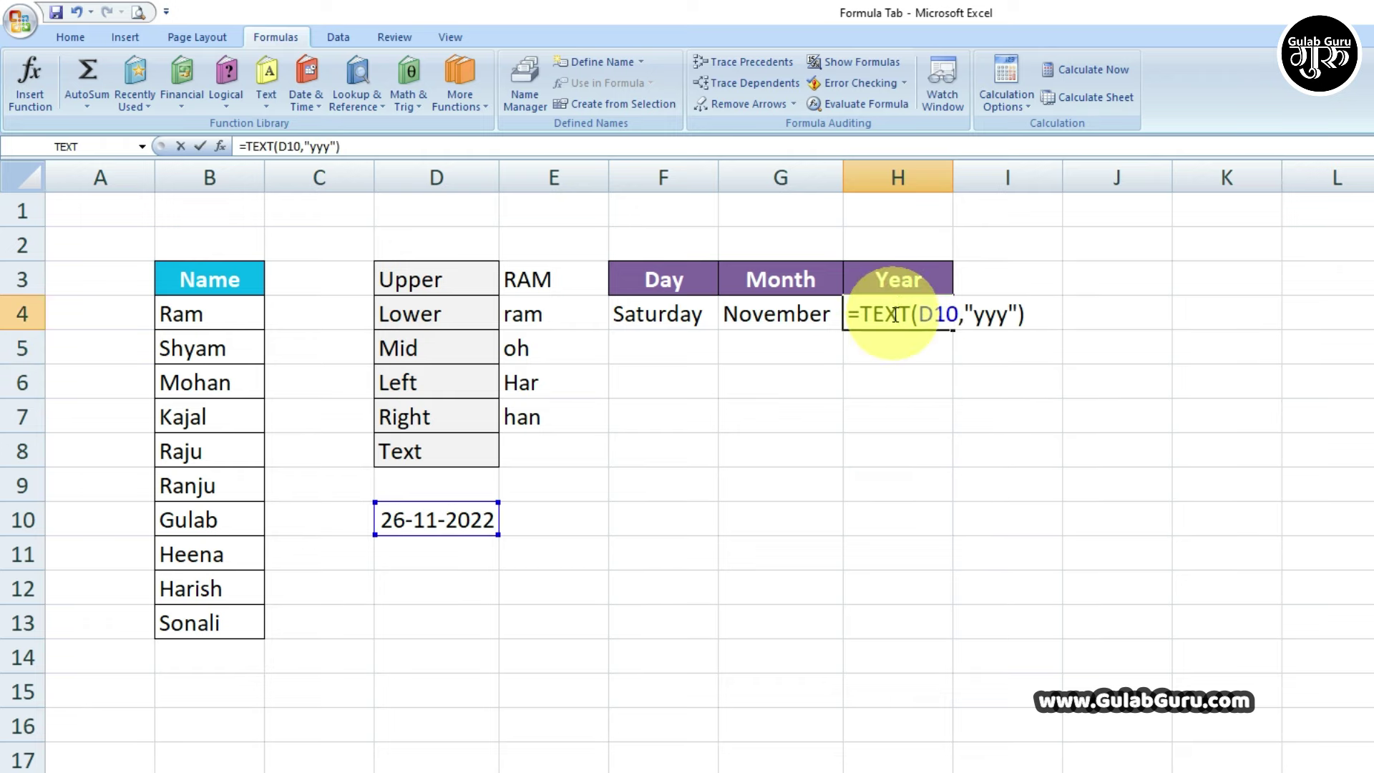
click(984, 314)
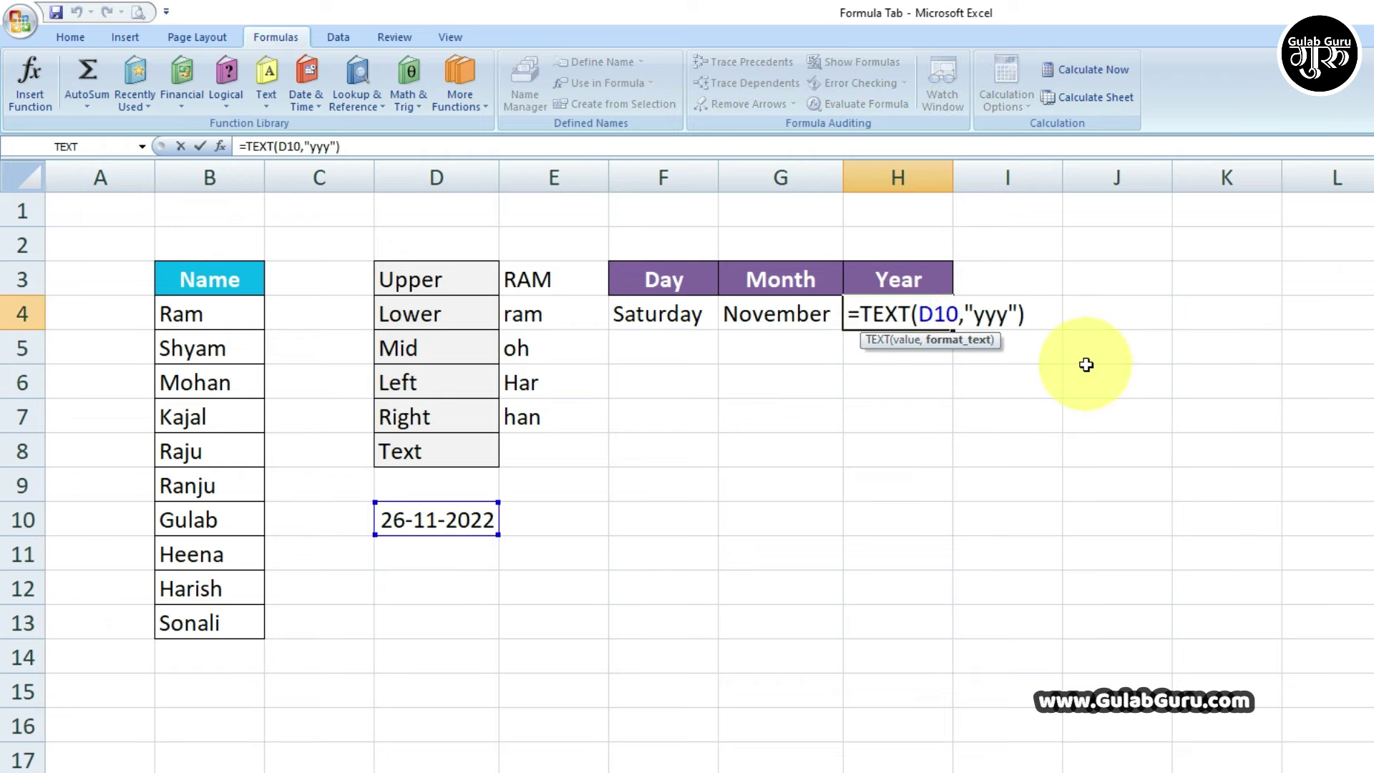
text(y)
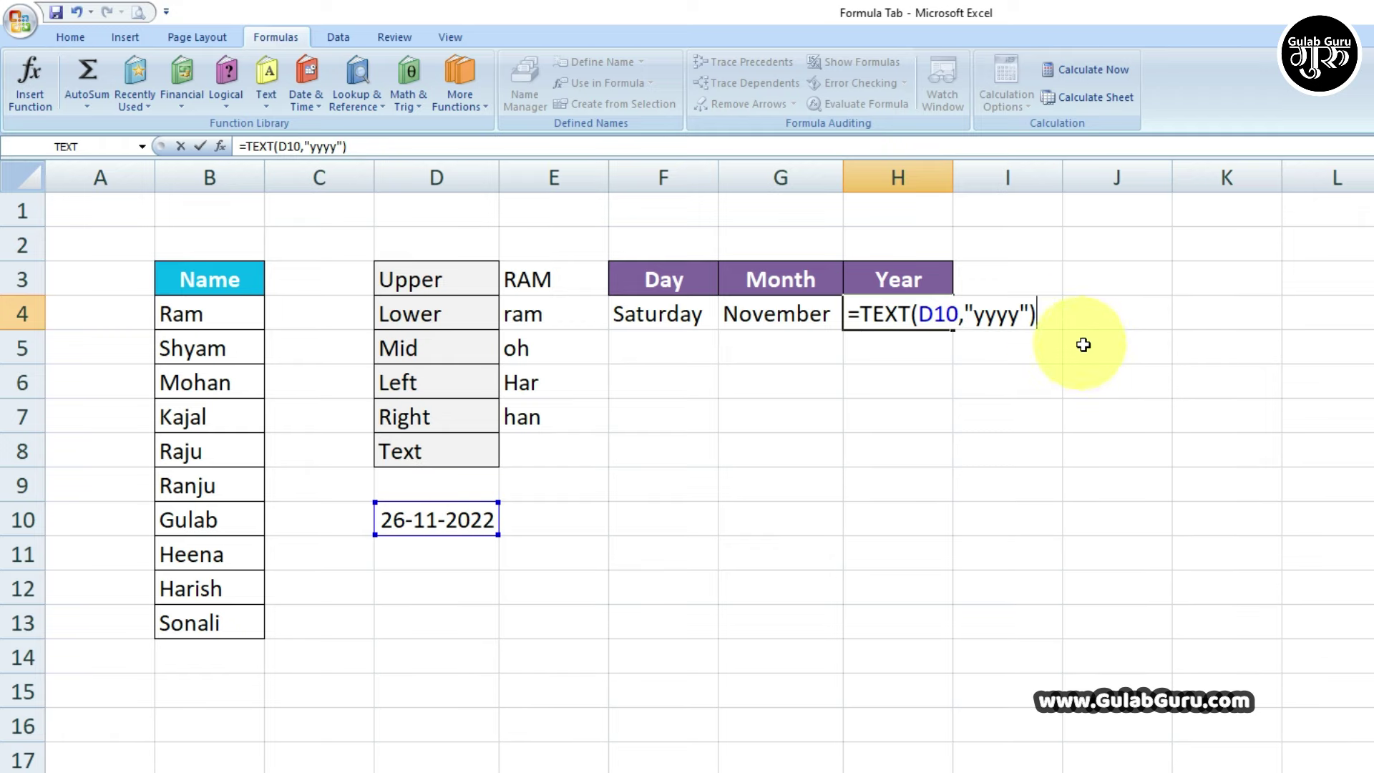
key(Return)
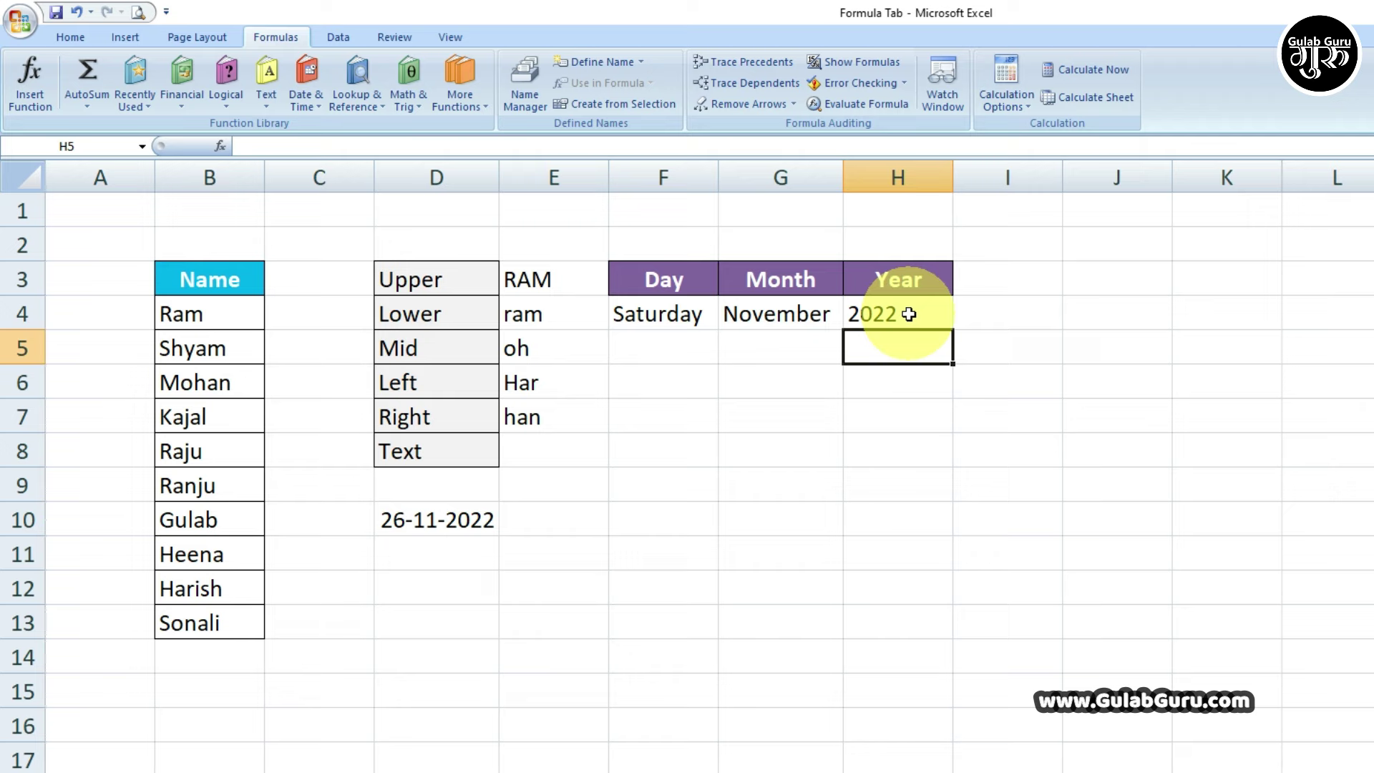
double_click(892, 314)
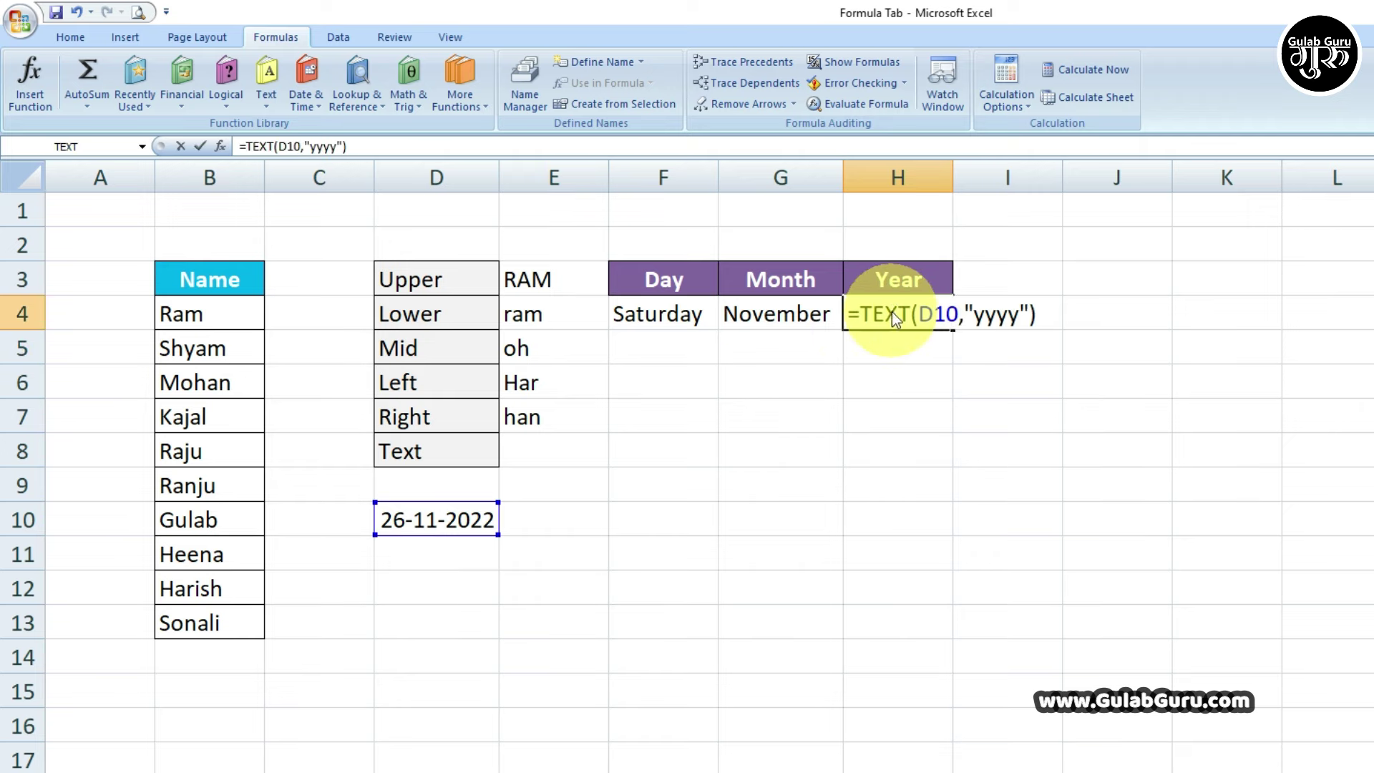
click(1010, 321)
text(y)
key(Return)
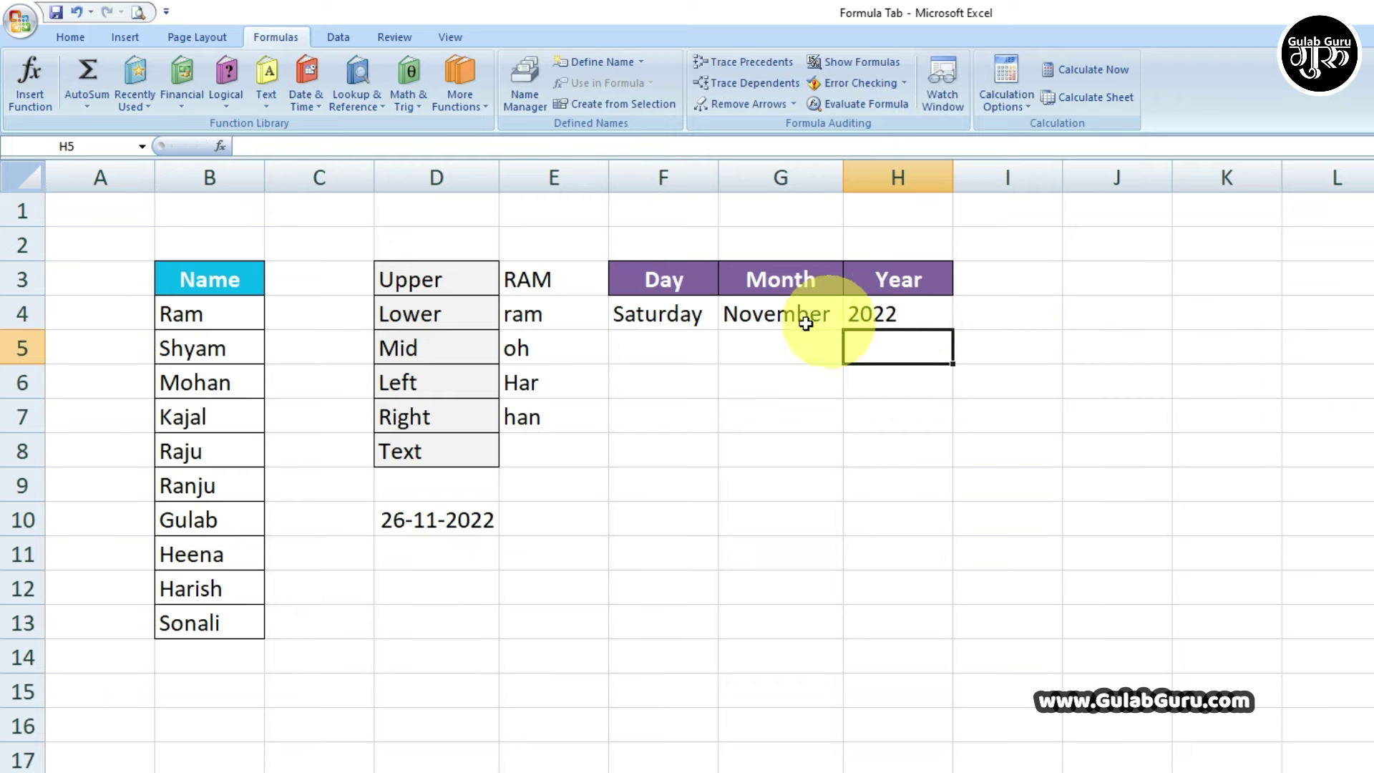
double_click(896, 313)
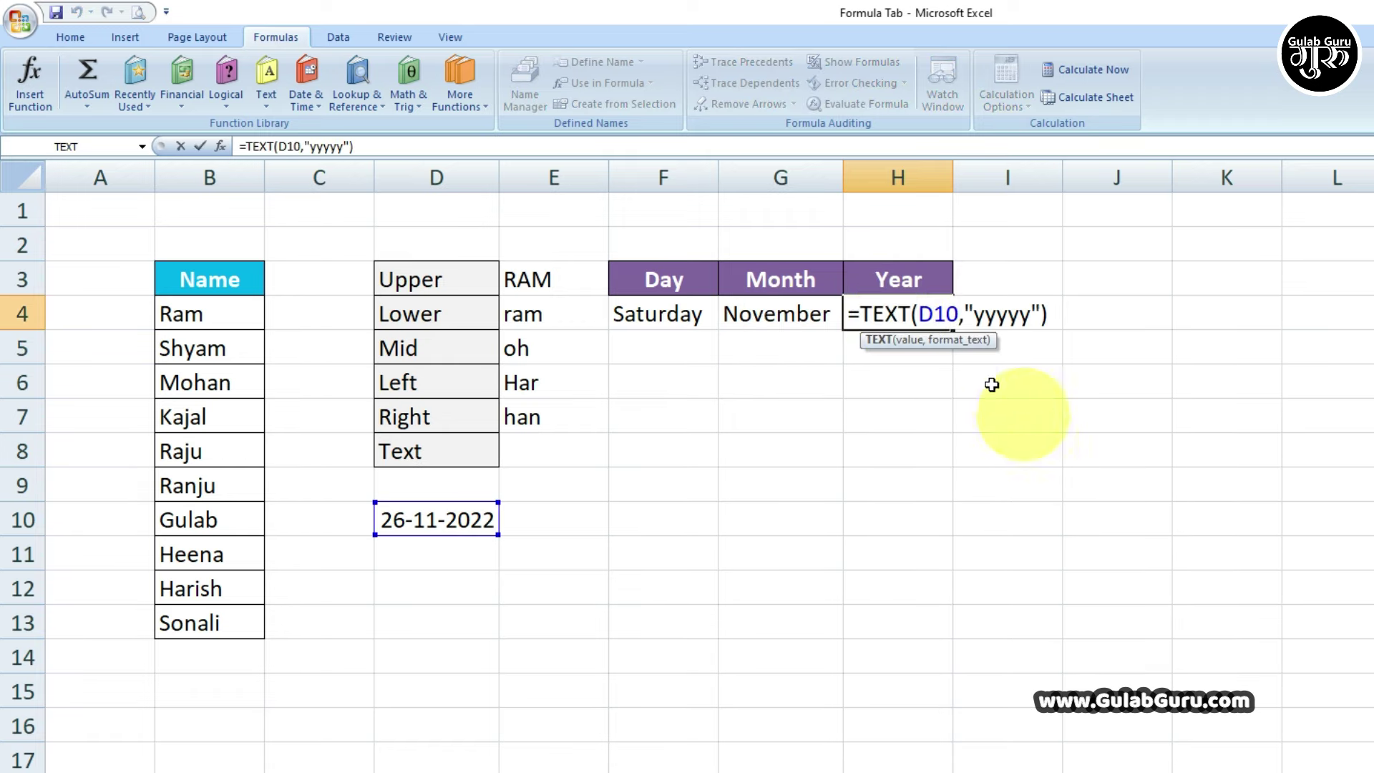
click(1046, 313)
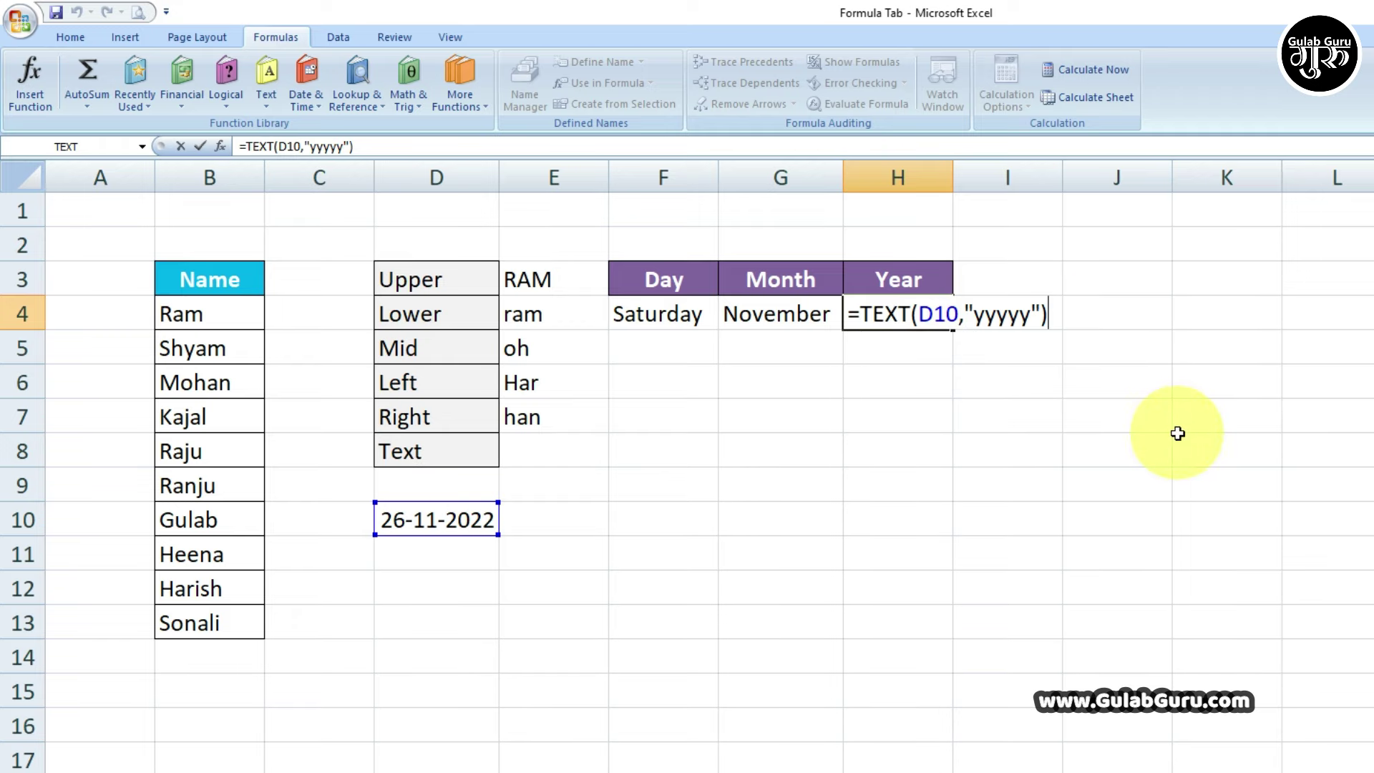
key(Return)
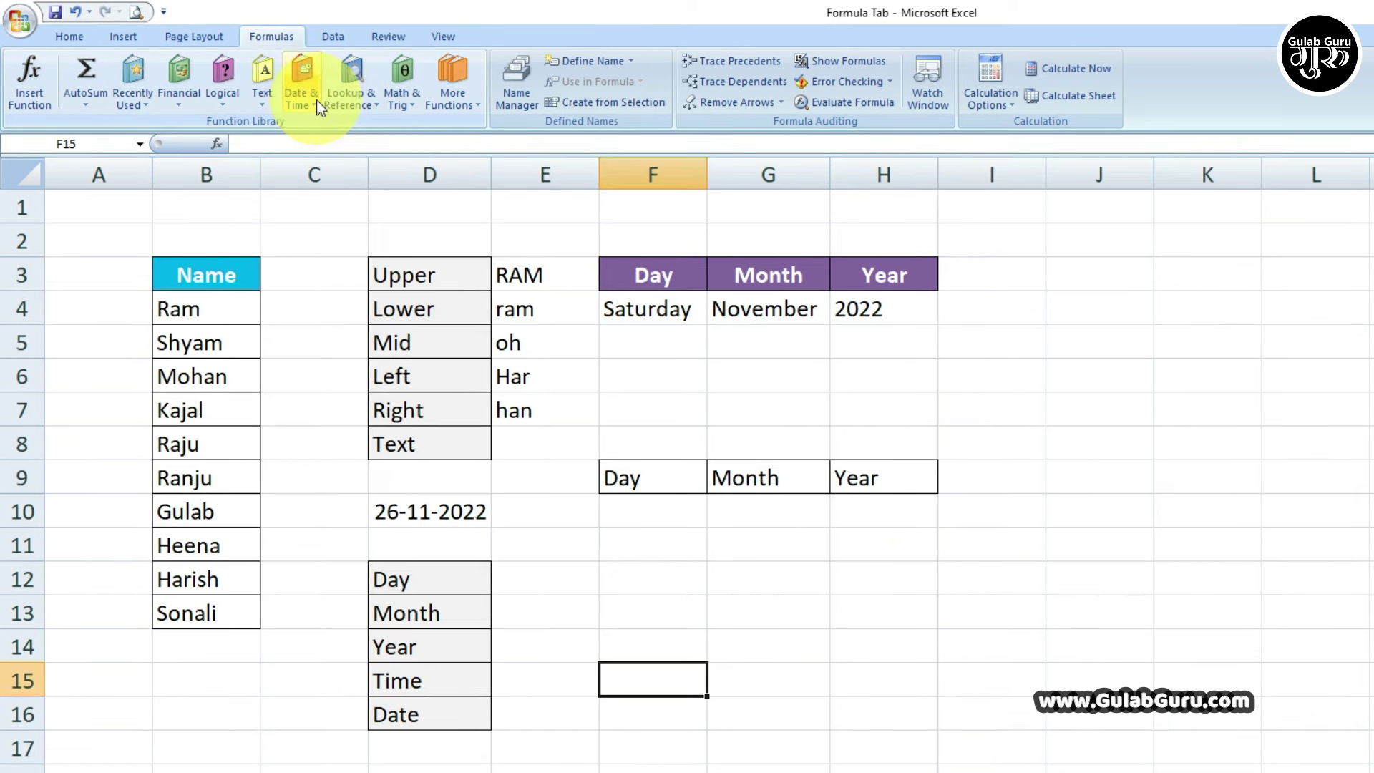
click(313, 101)
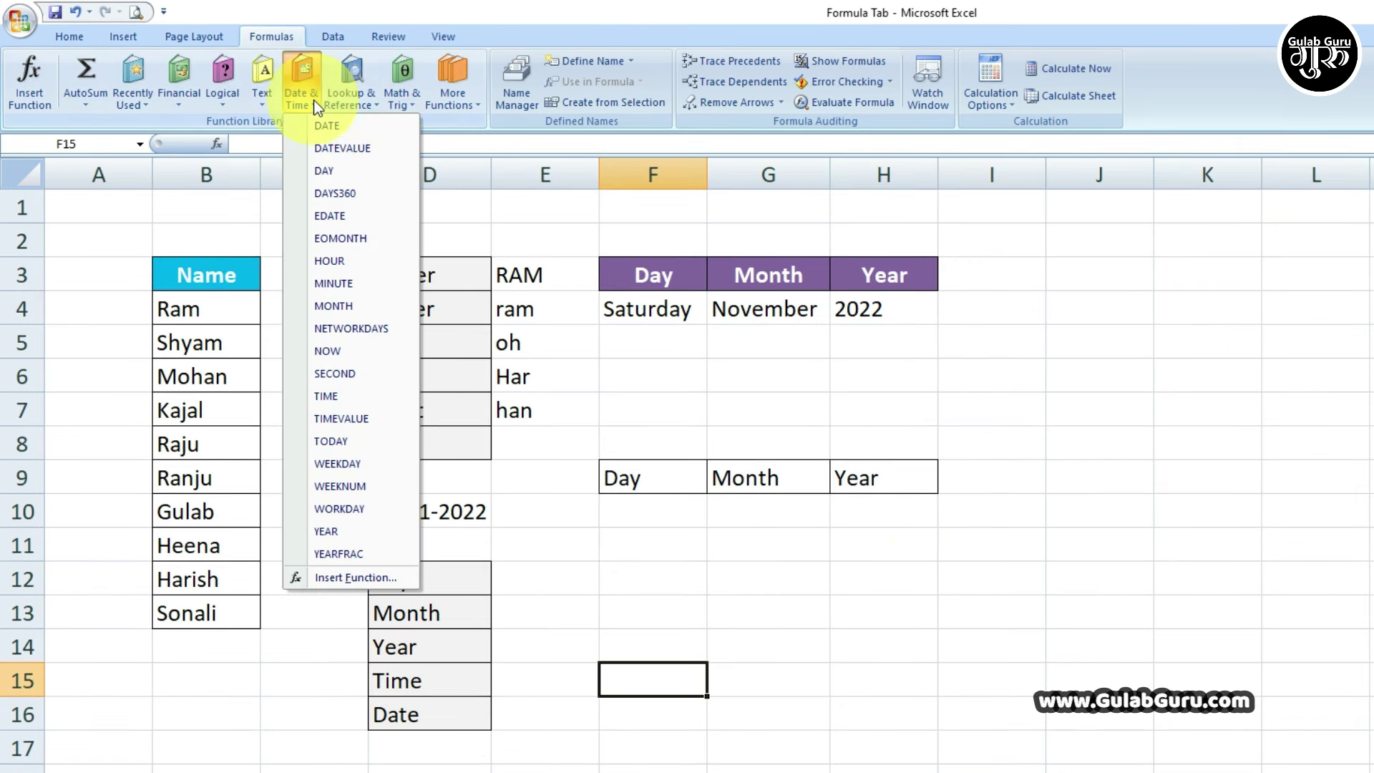
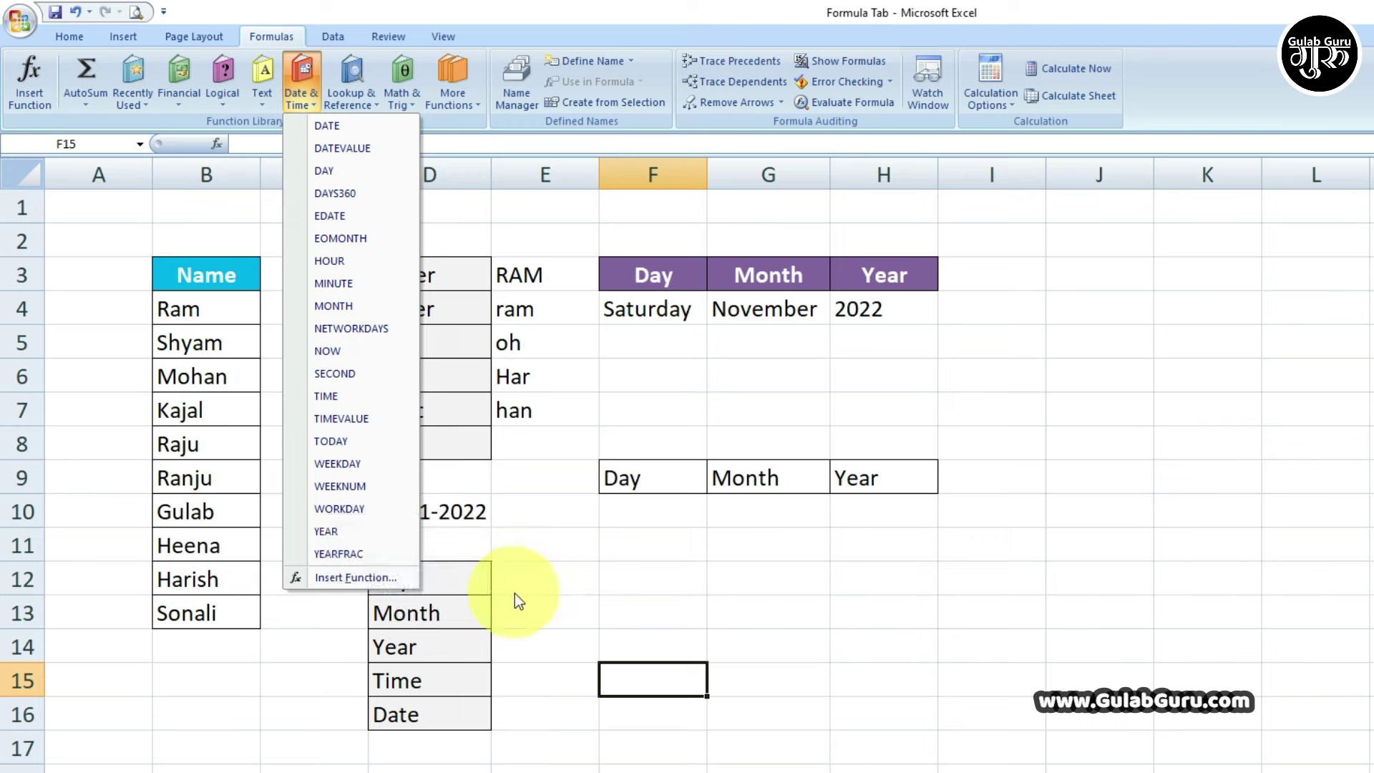
- Browse the Date & Time functions list on the Formulas ribbon
click(438, 582)
click(301, 85)
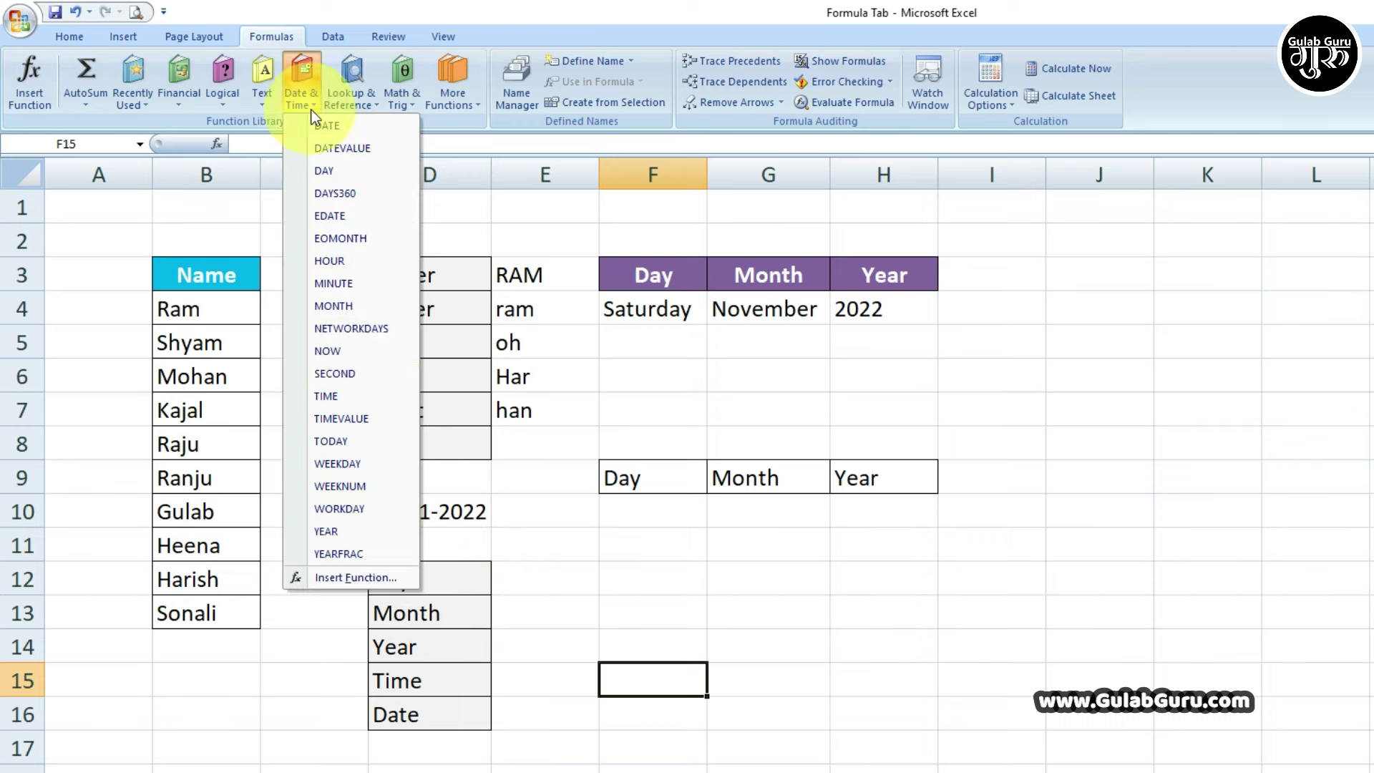
click(441, 593)
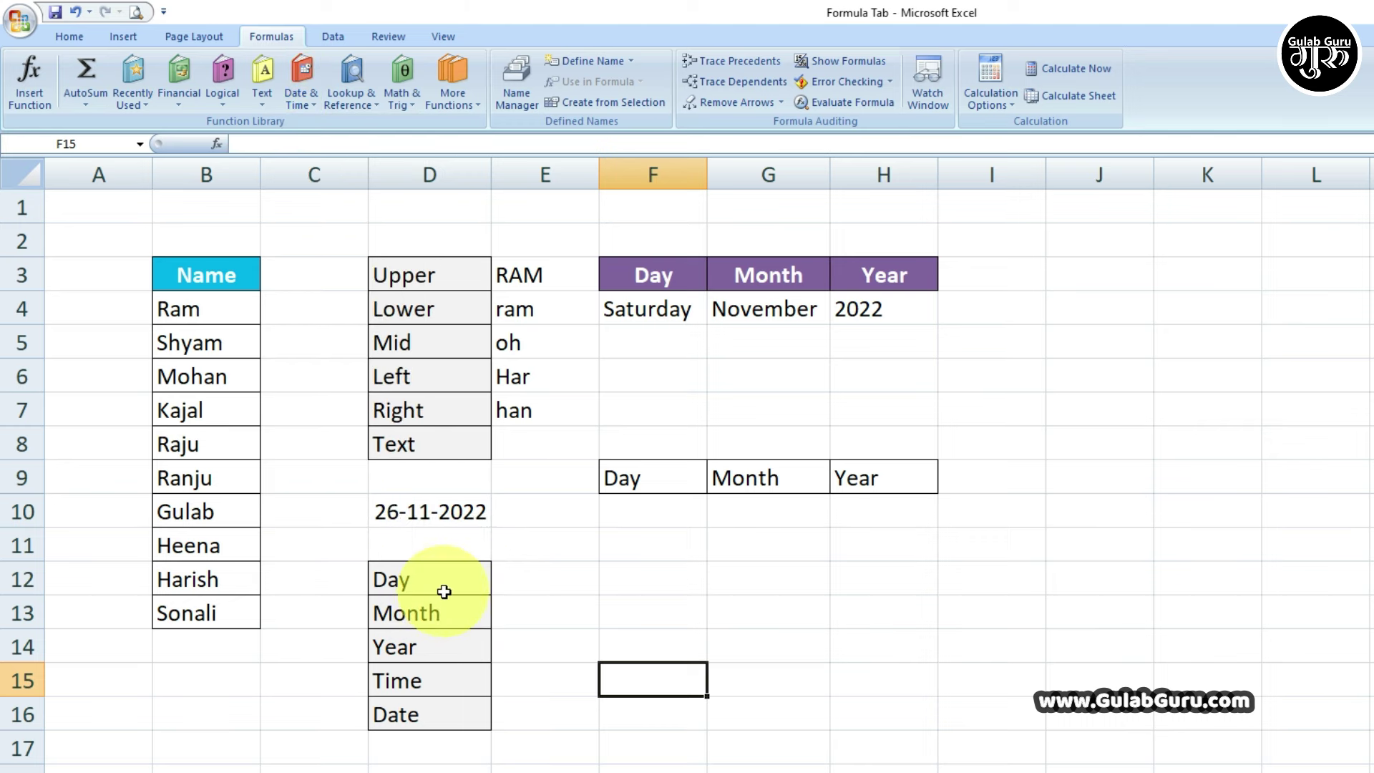
click(304, 89)
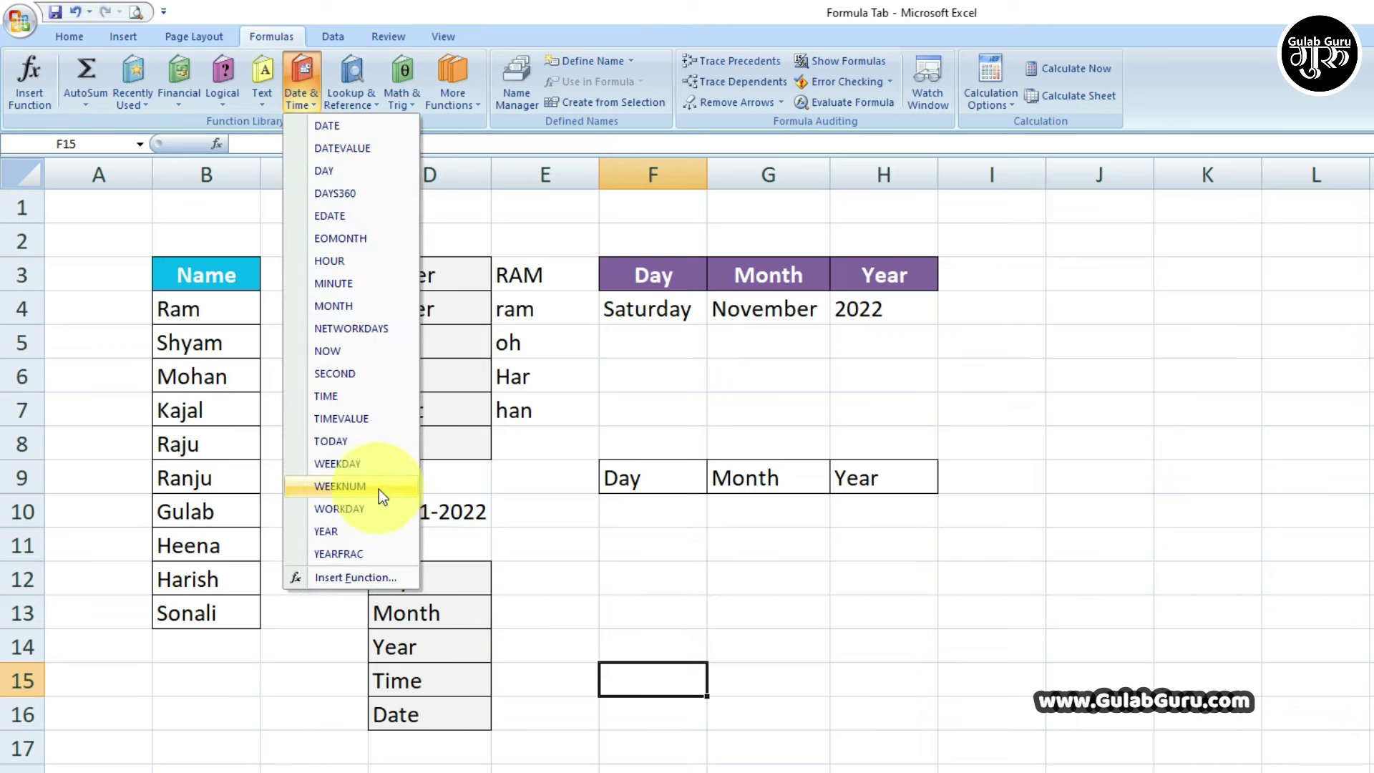
click(628, 545)
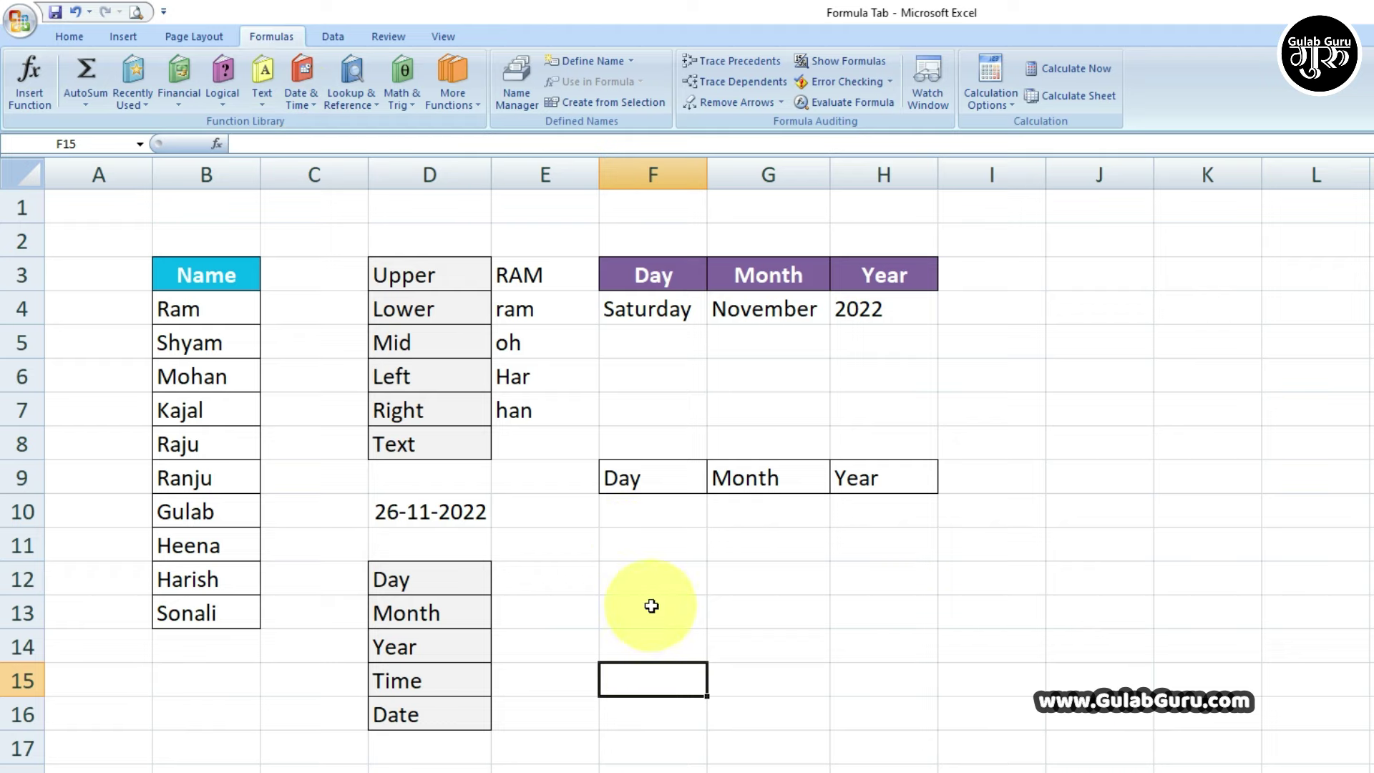
- Enter =DAY(D10) in F10 so it shows 26
click(651, 511)
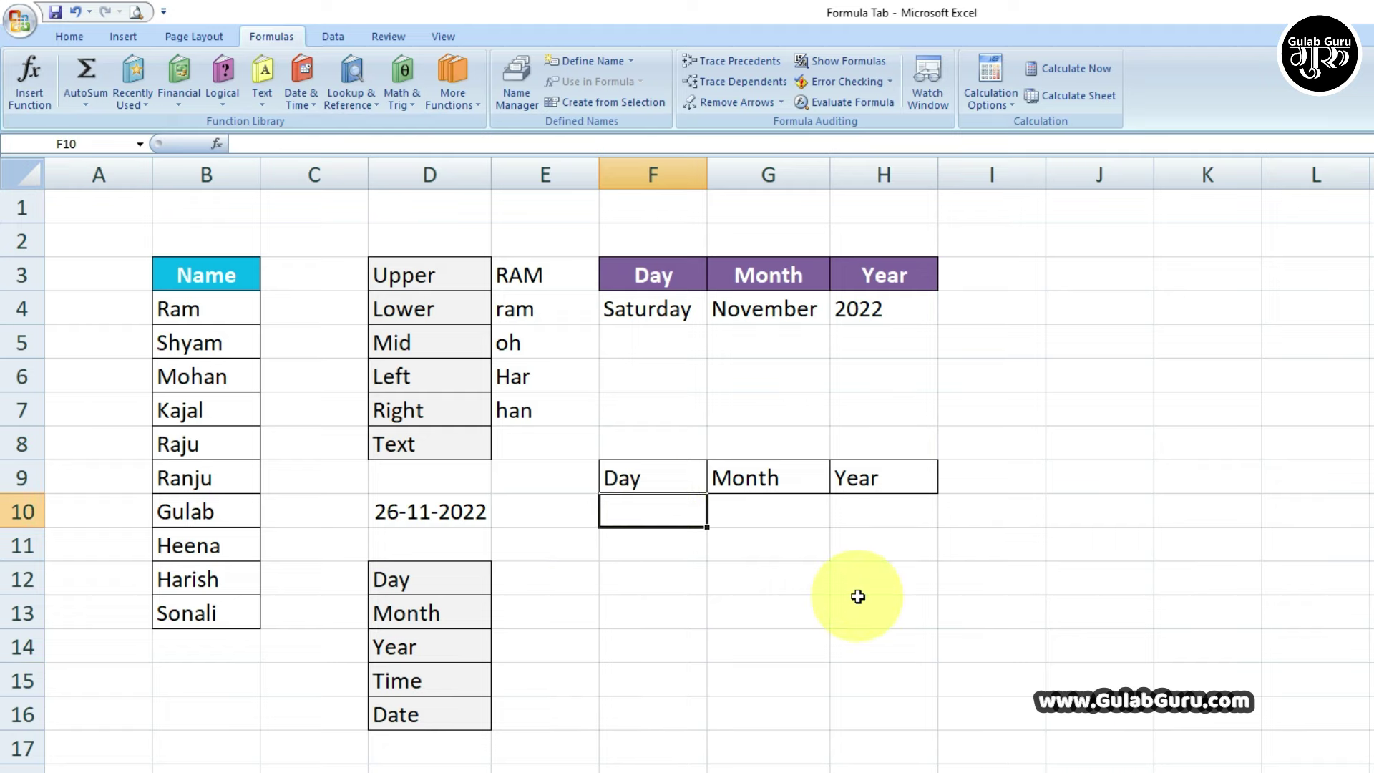
text(=d)
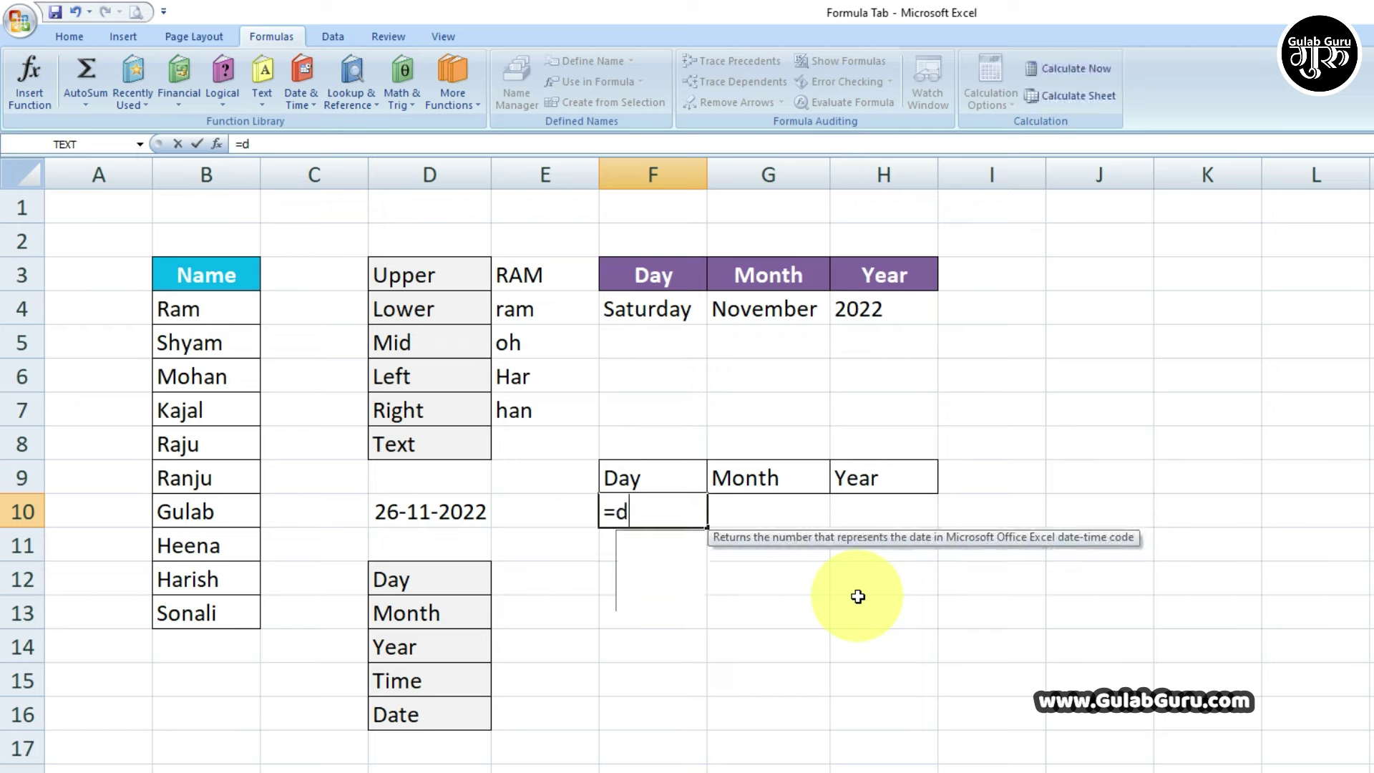
text(ay)
key(Tab)
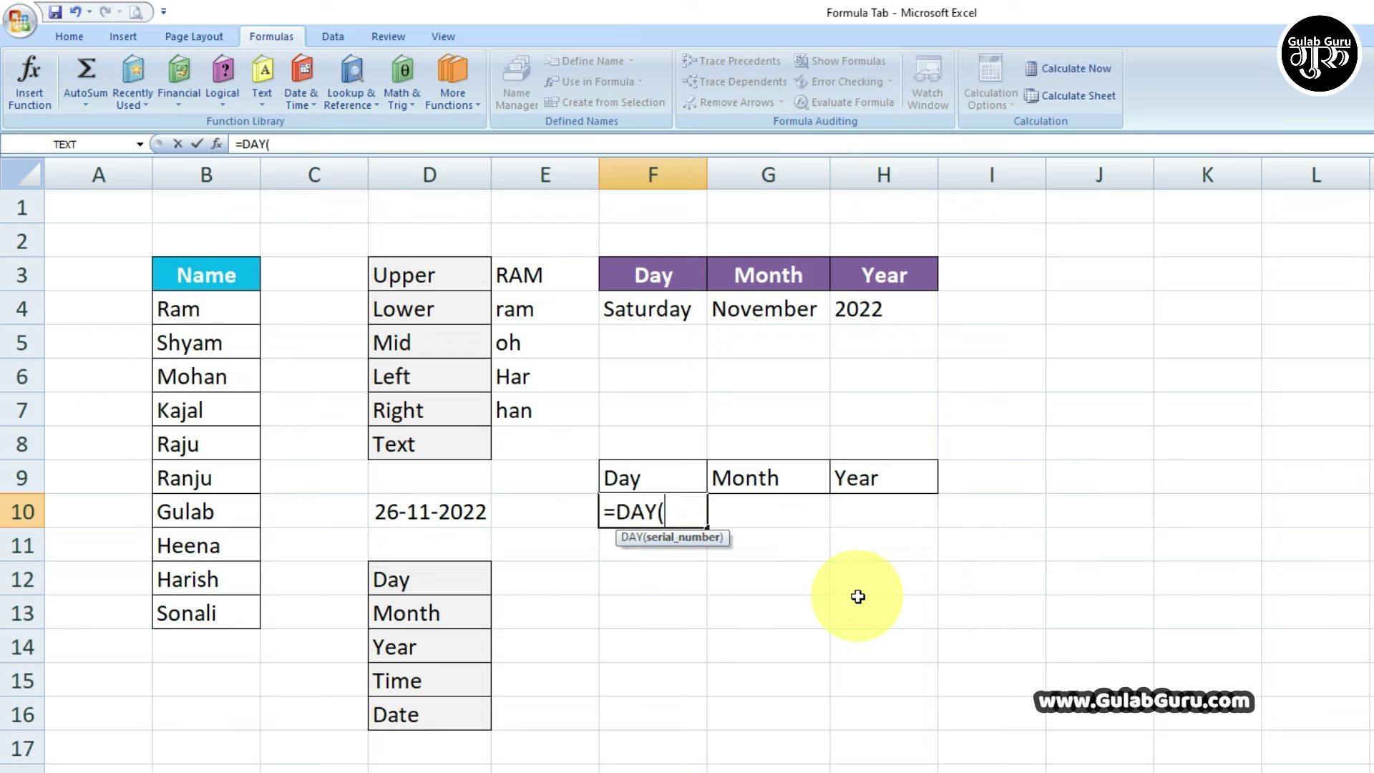
click(427, 517)
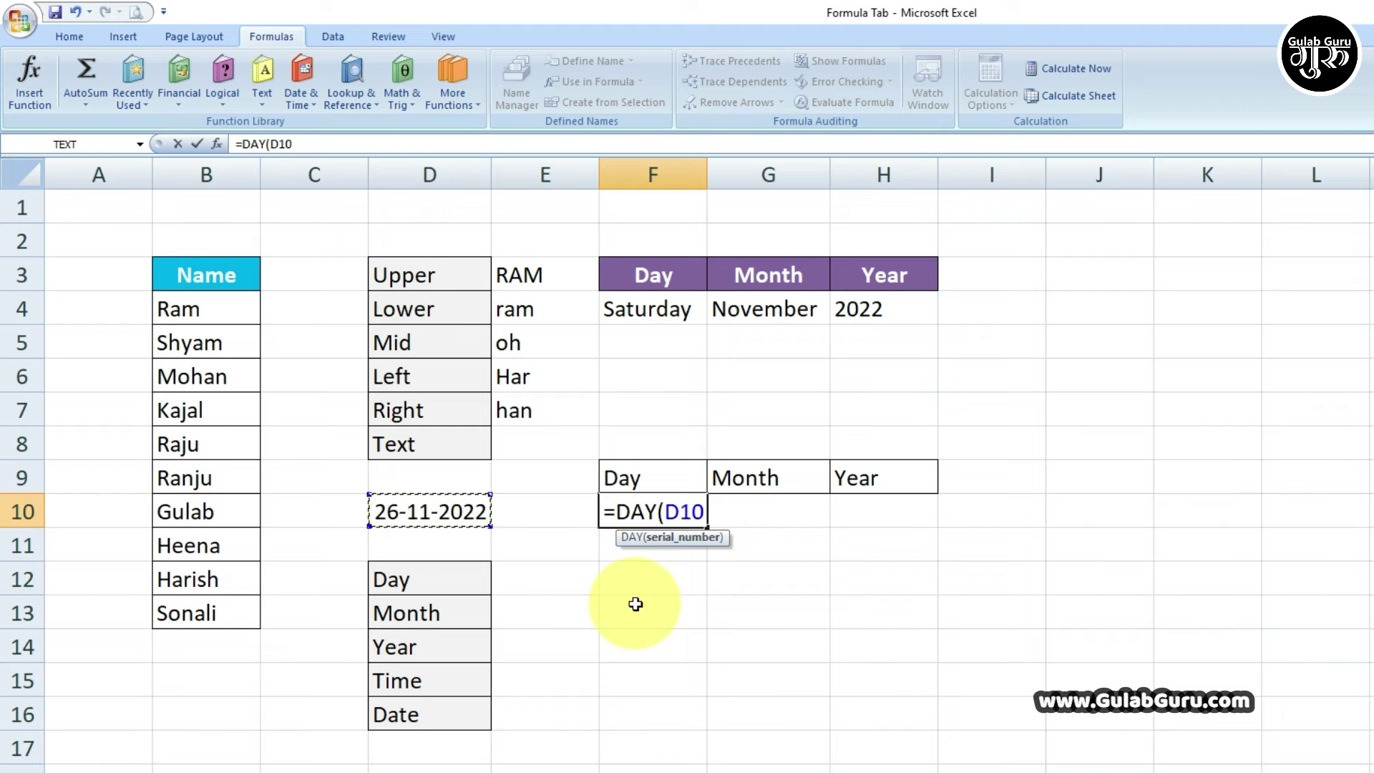
text())
key(Return)
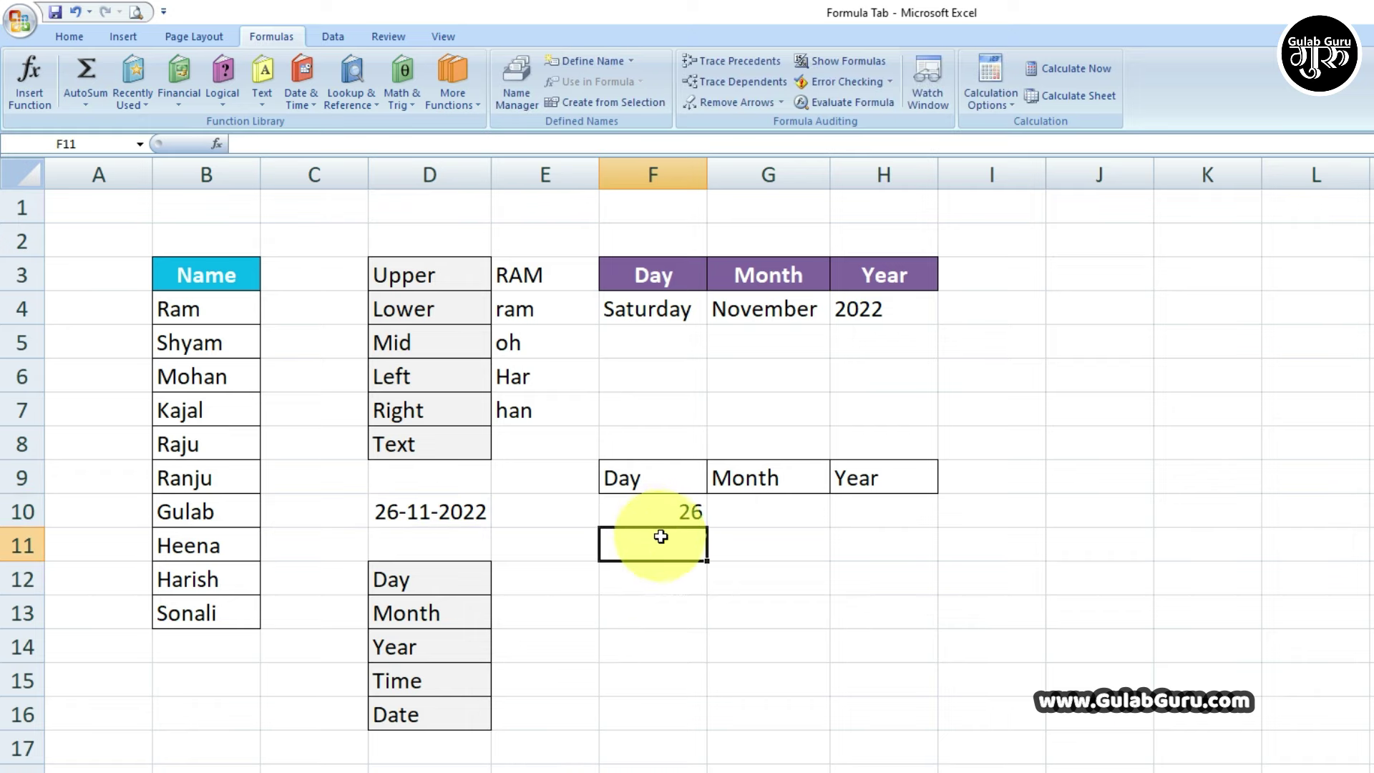
- Insert DAY from the Date & Time list in F11 with serial number D10
click(310, 104)
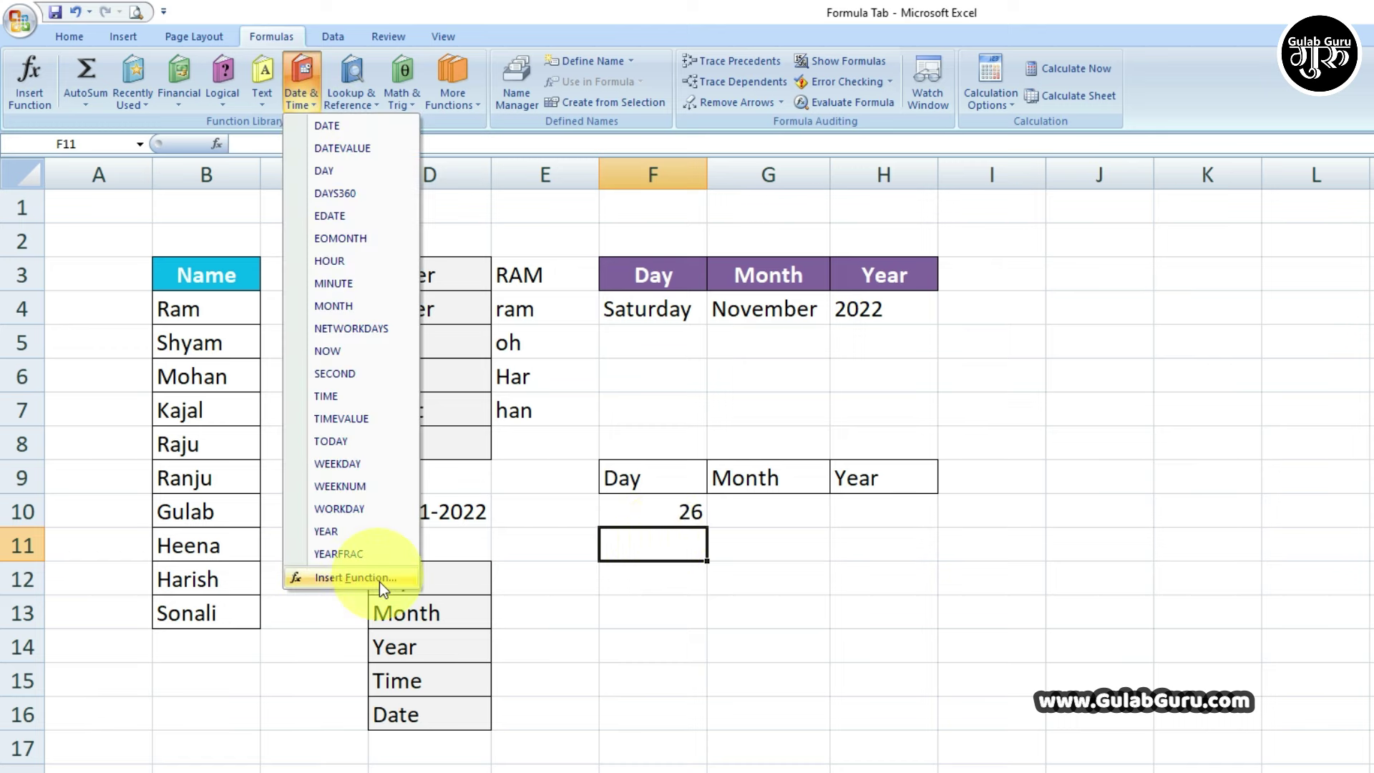
click(325, 172)
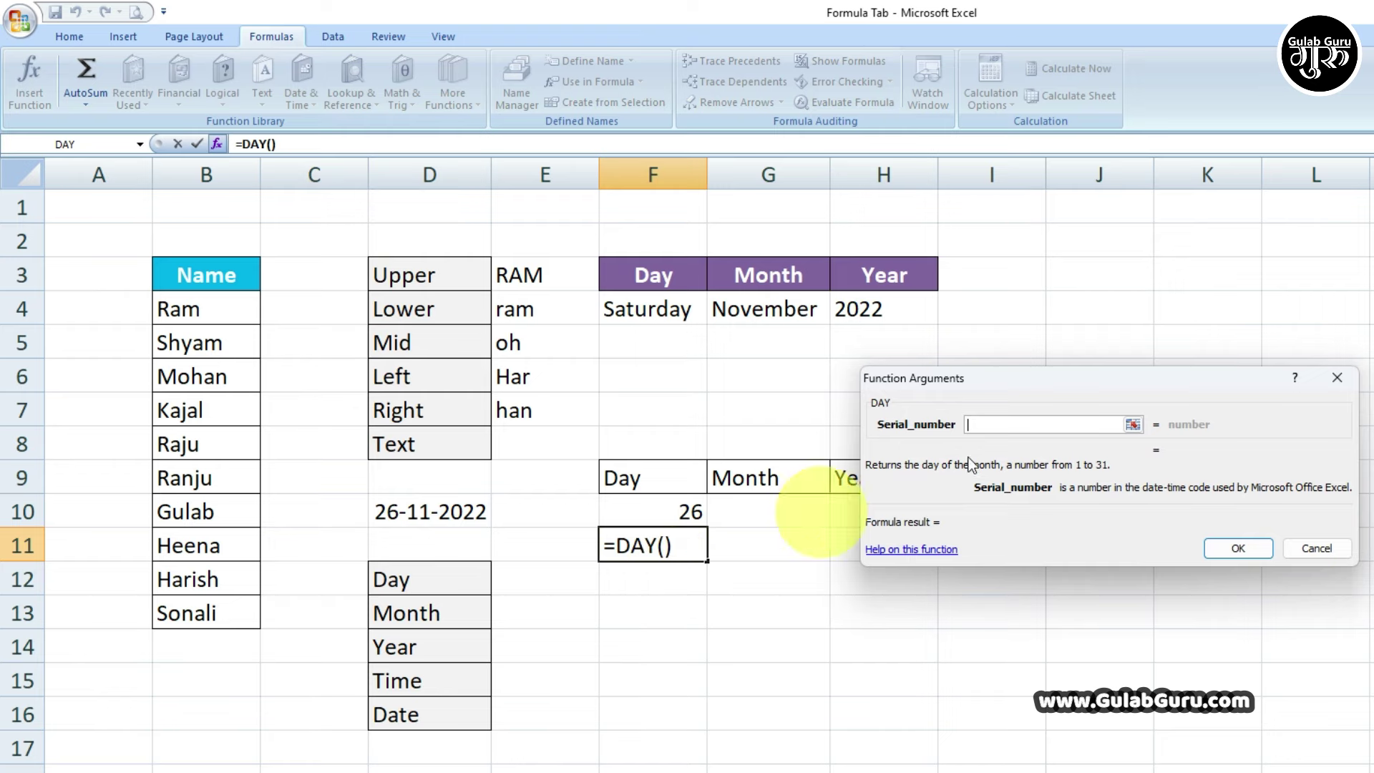
click(447, 509)
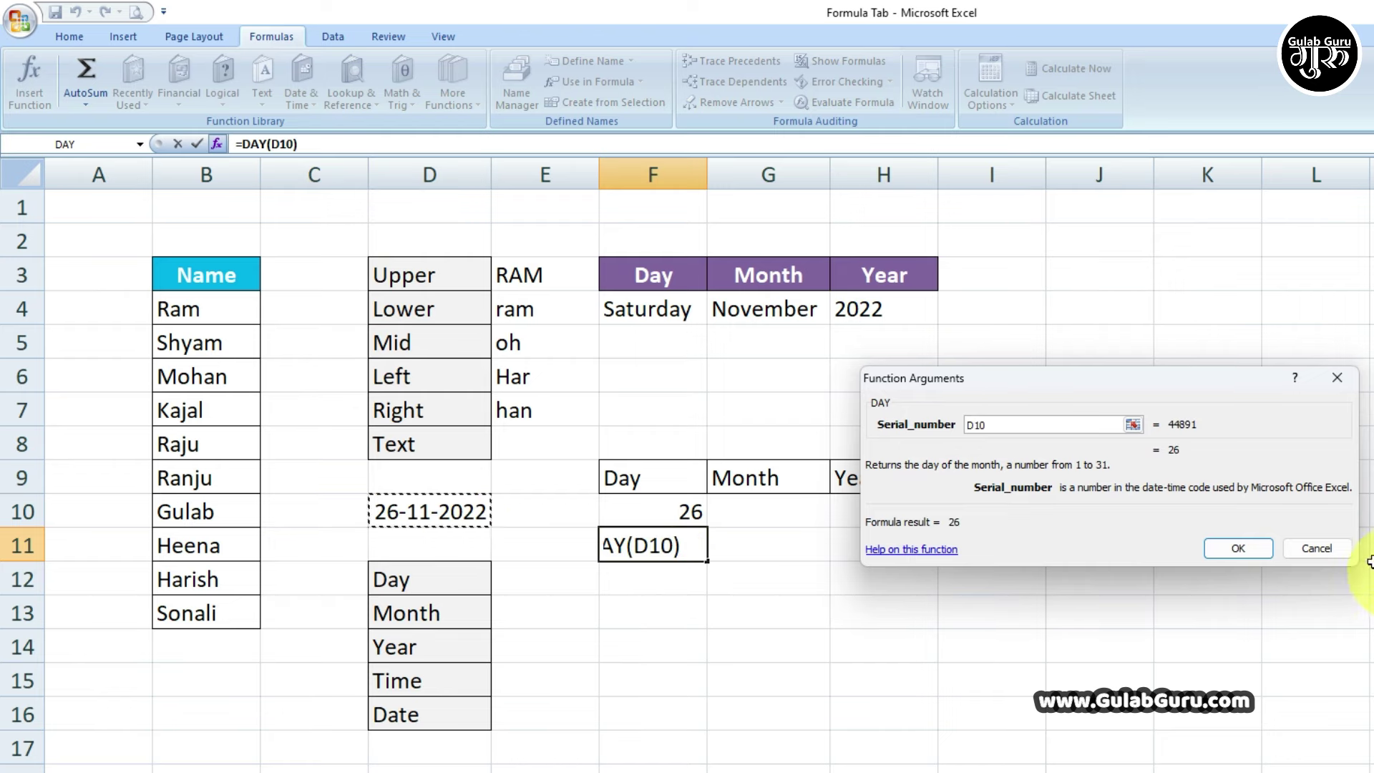
click(1245, 548)
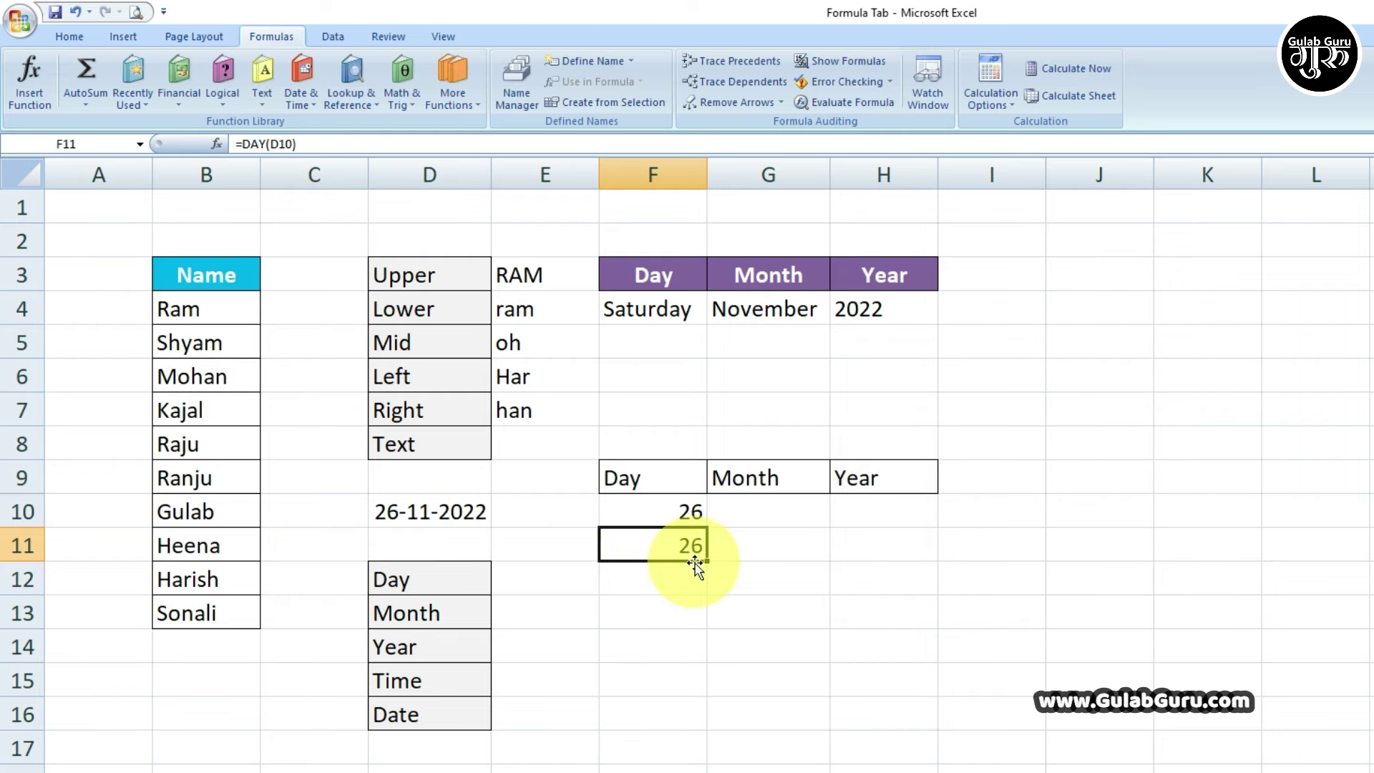
click(765, 509)
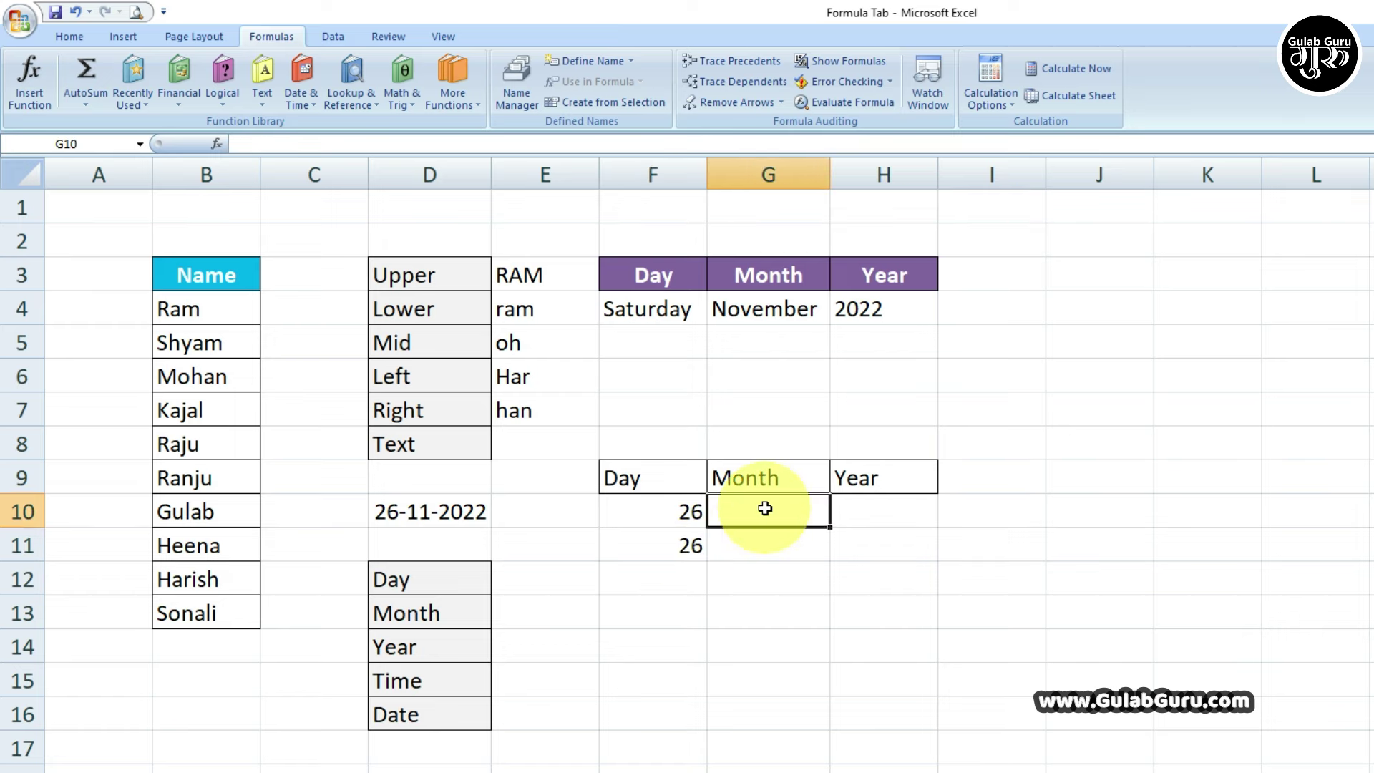
- Enter =MONTH(D10) in G10 so it shows 11
text(=m)
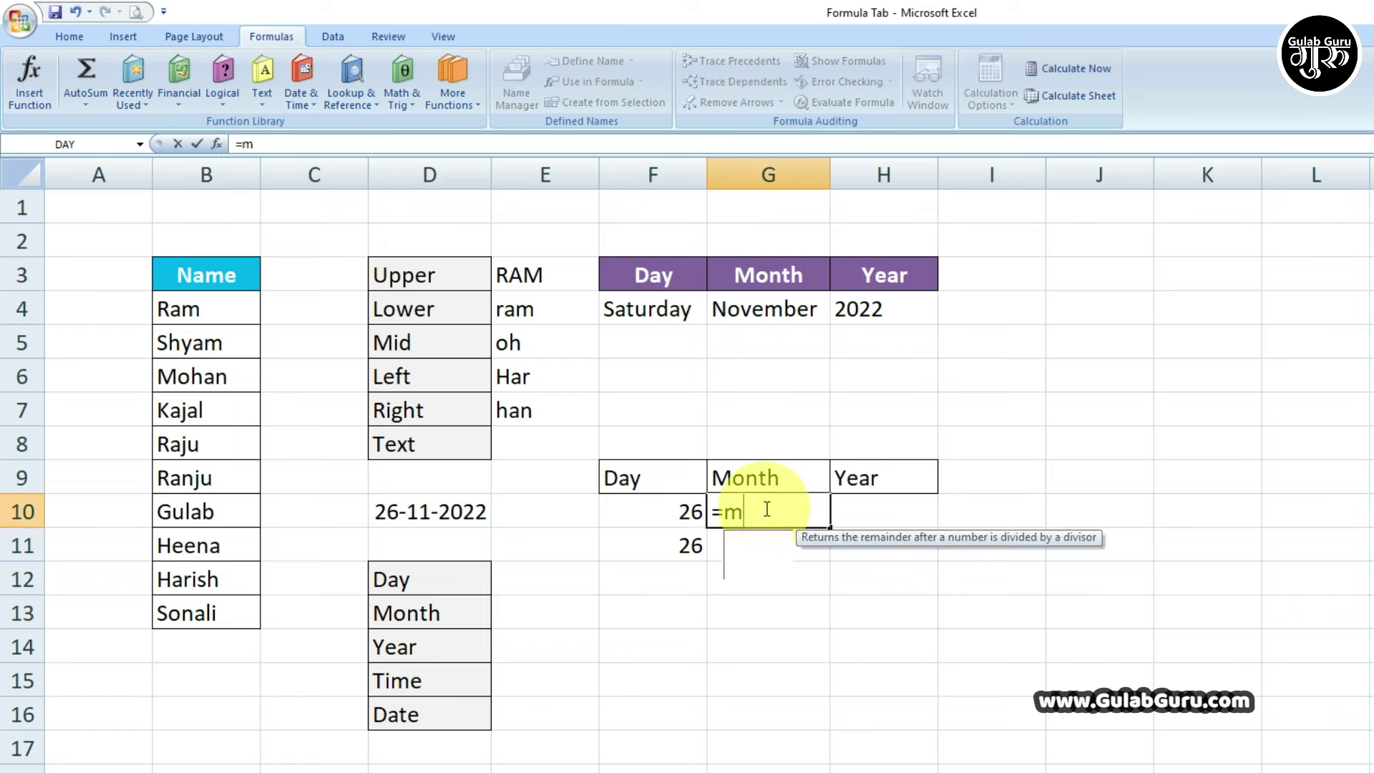
text(o)
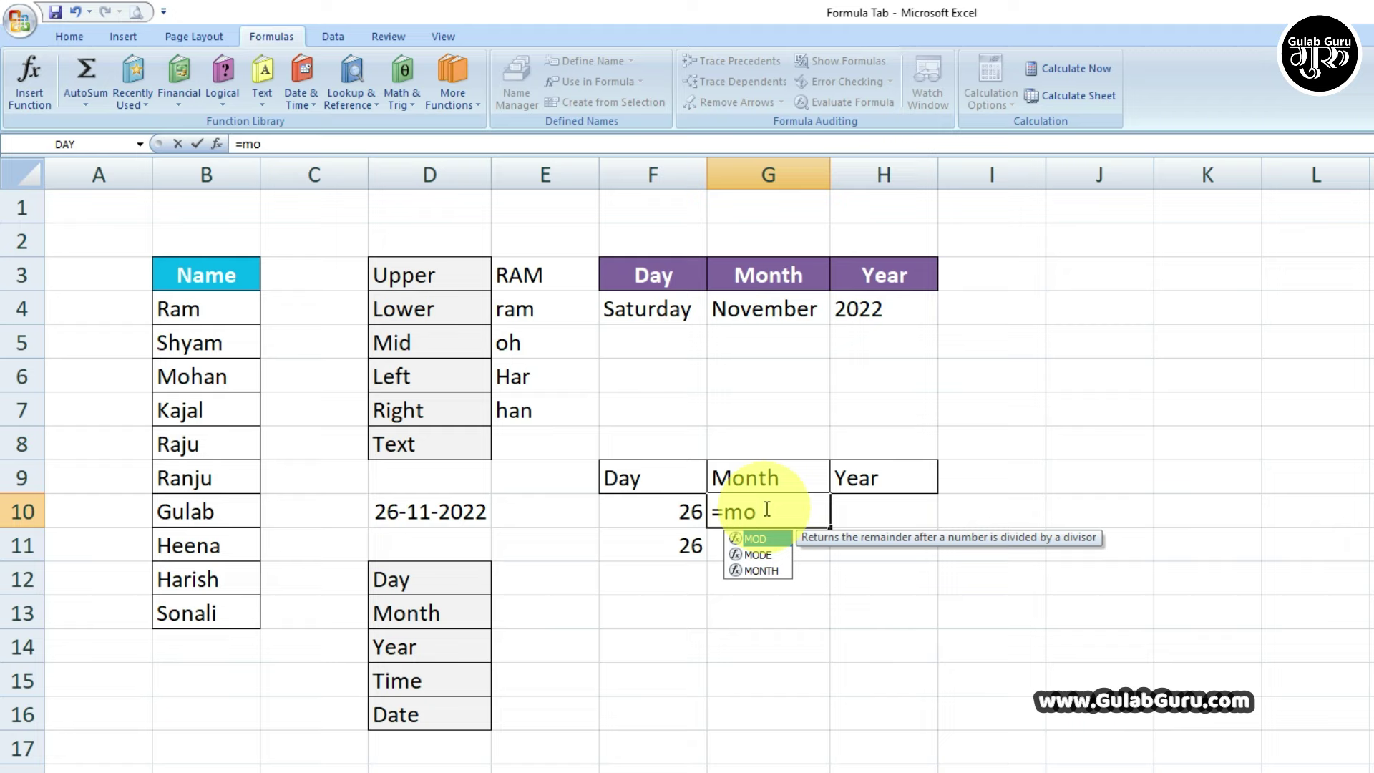
double_click(761, 570)
click(443, 511)
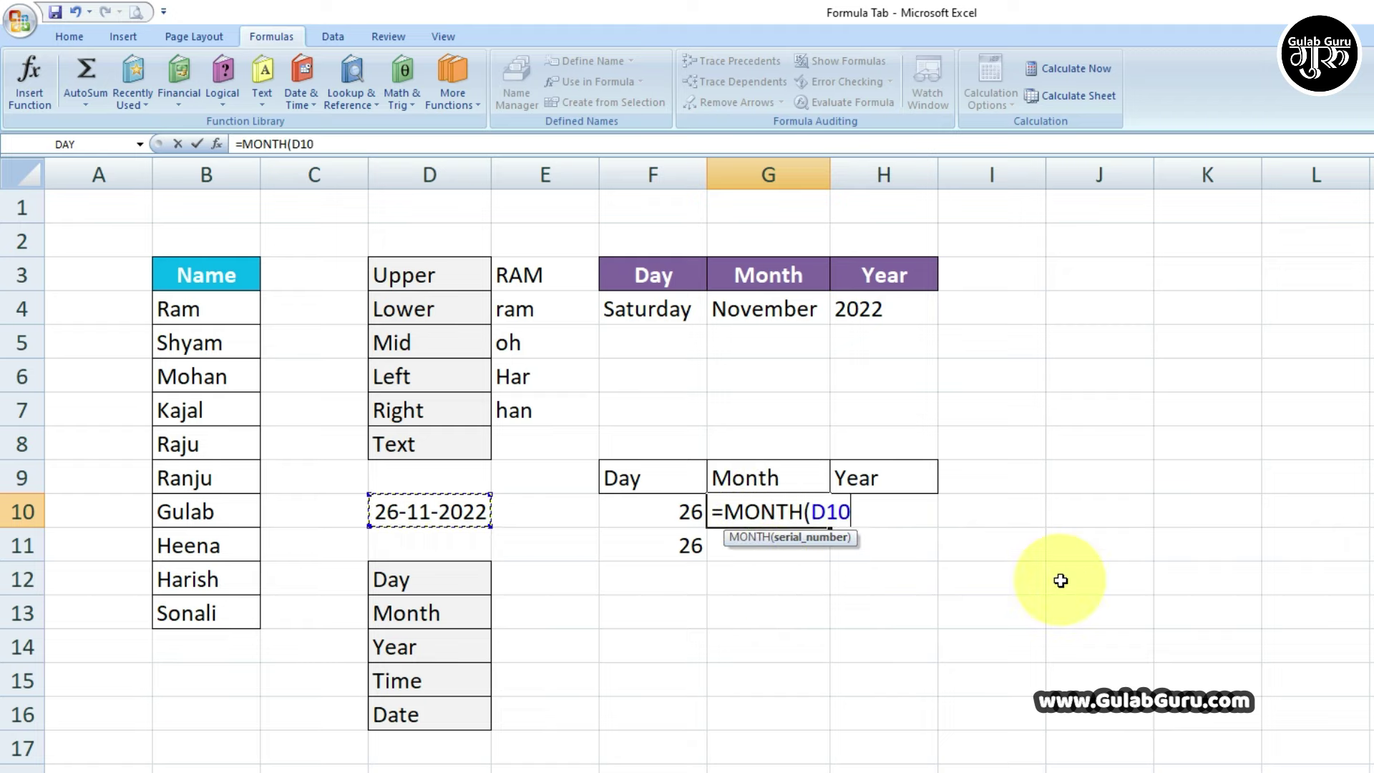
text())
key(Return)
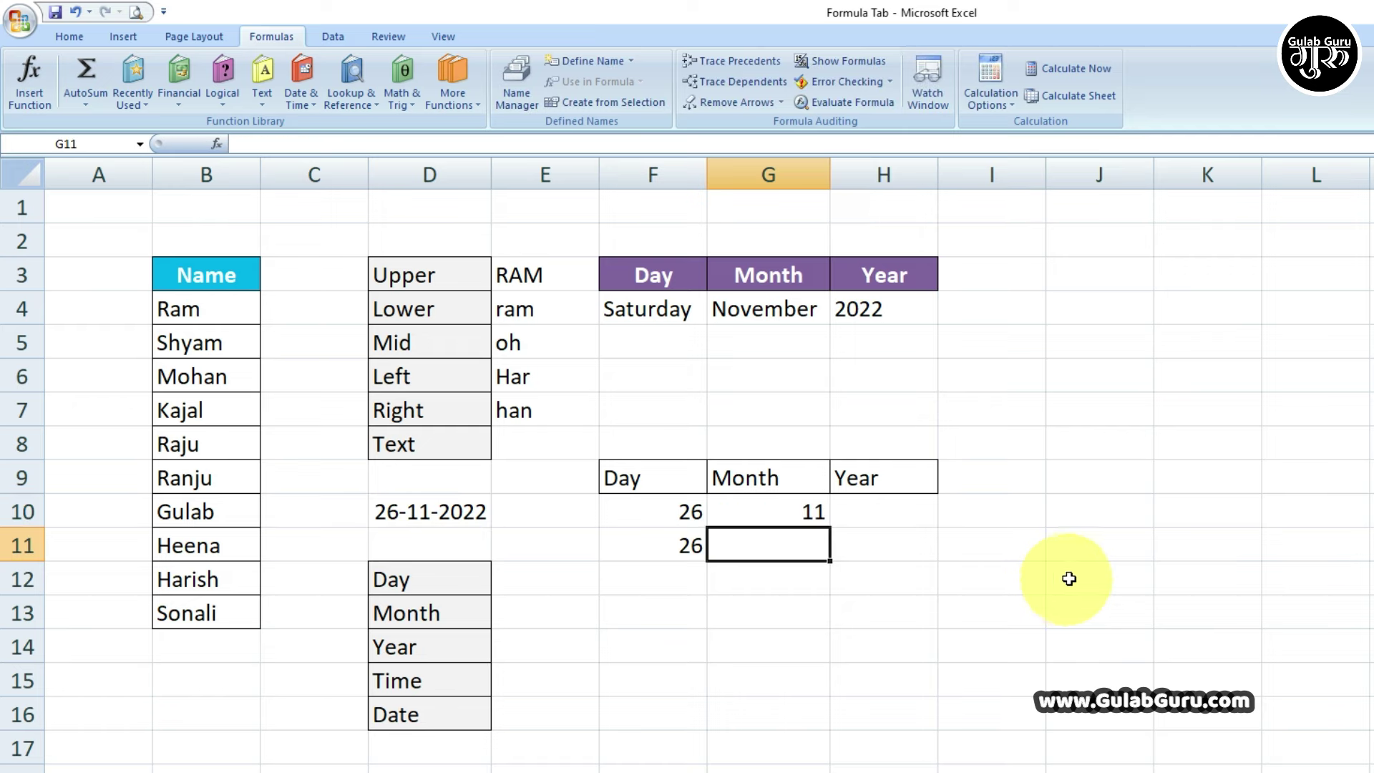
- Insert MONTH from the Date & Time list in G11 with serial number D10
click(302, 99)
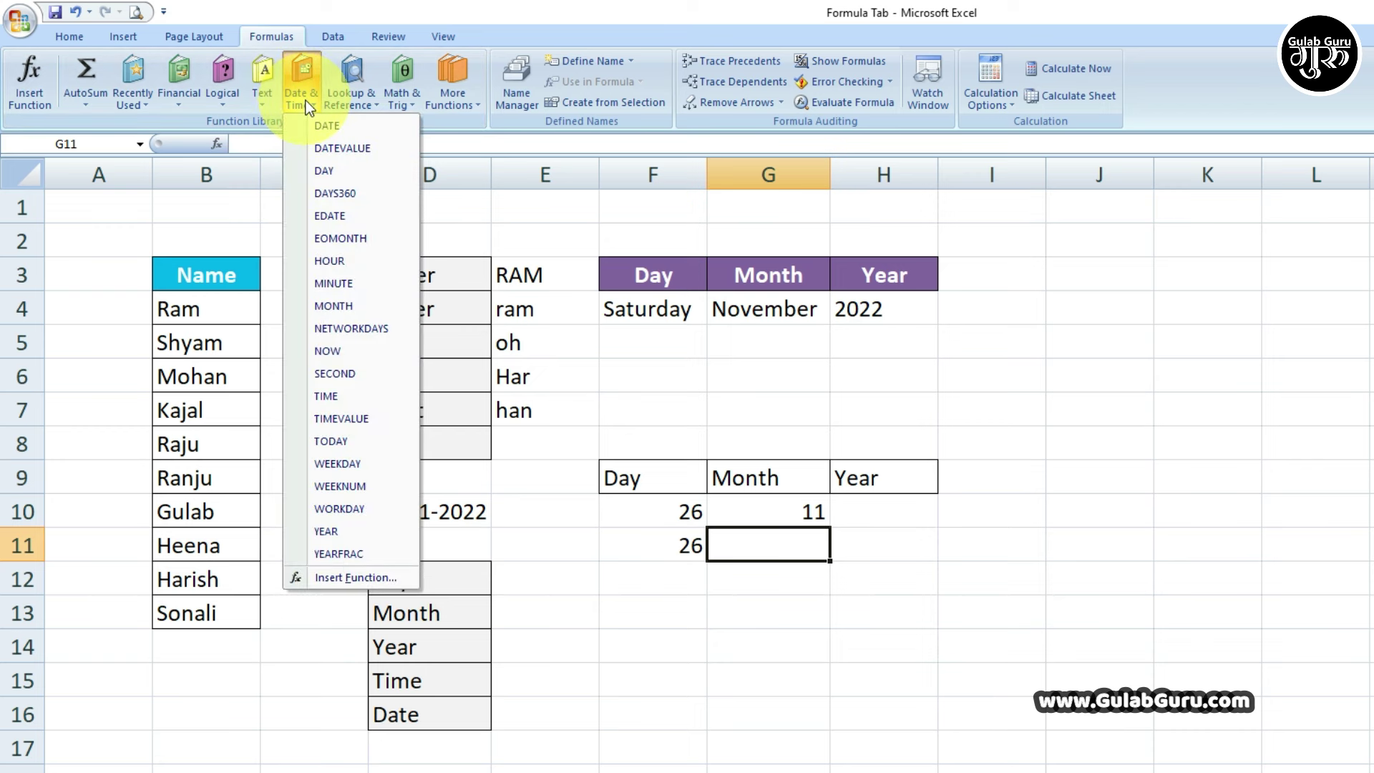
click(334, 306)
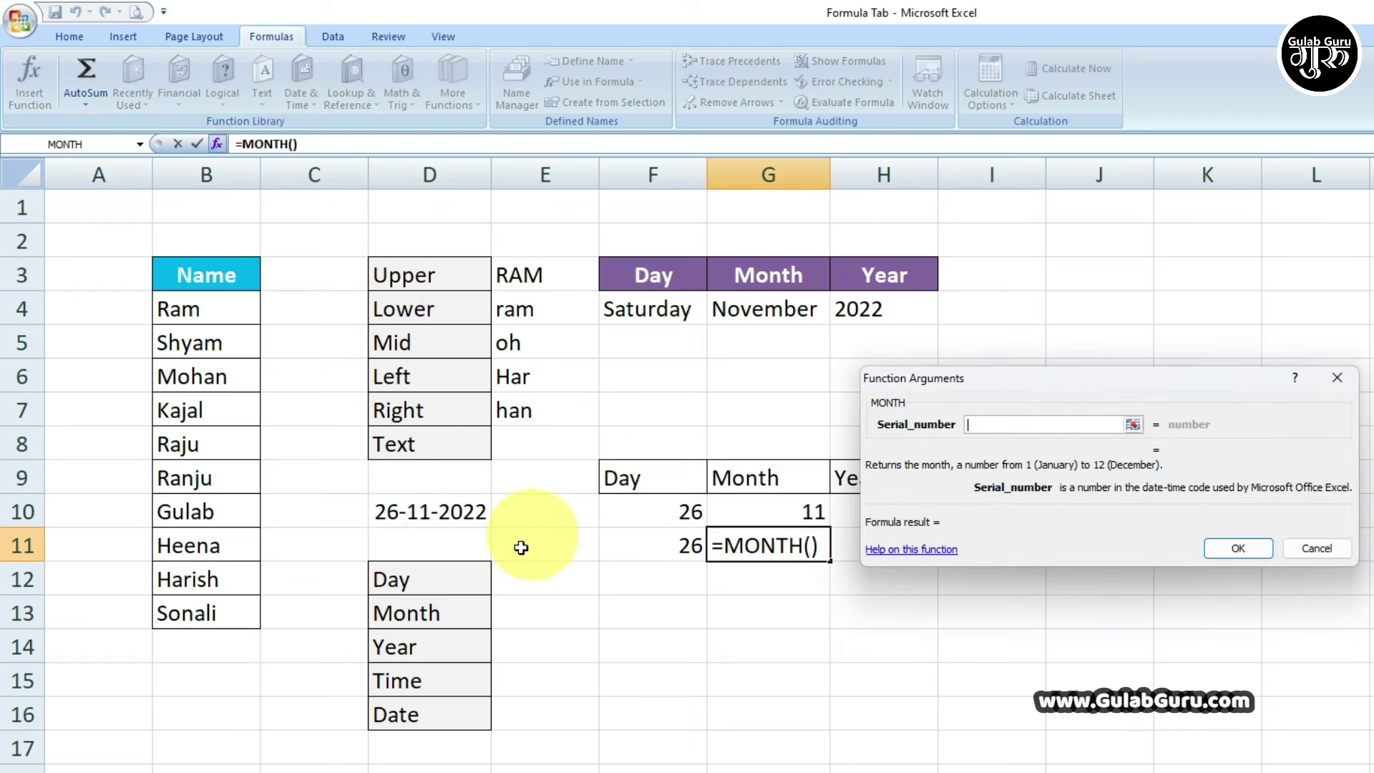
click(452, 518)
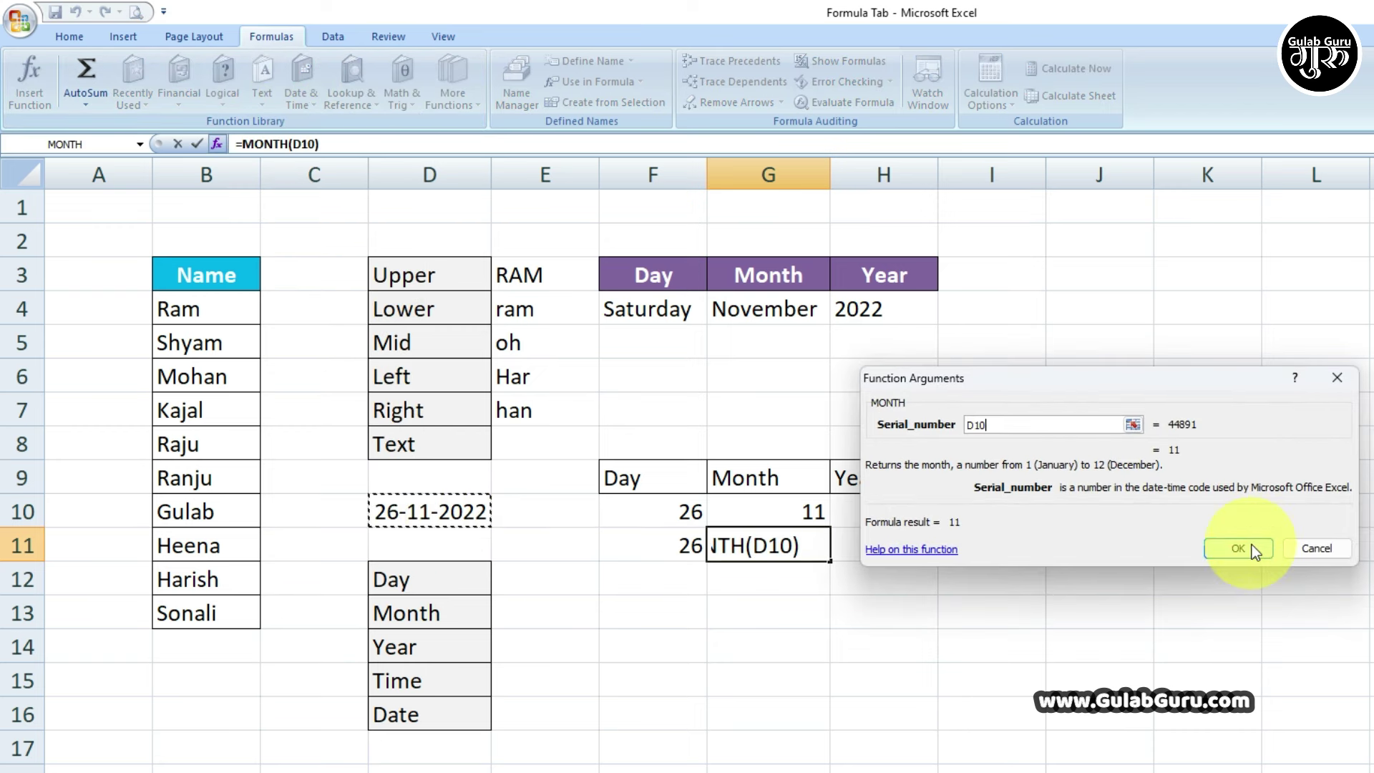
click(1232, 550)
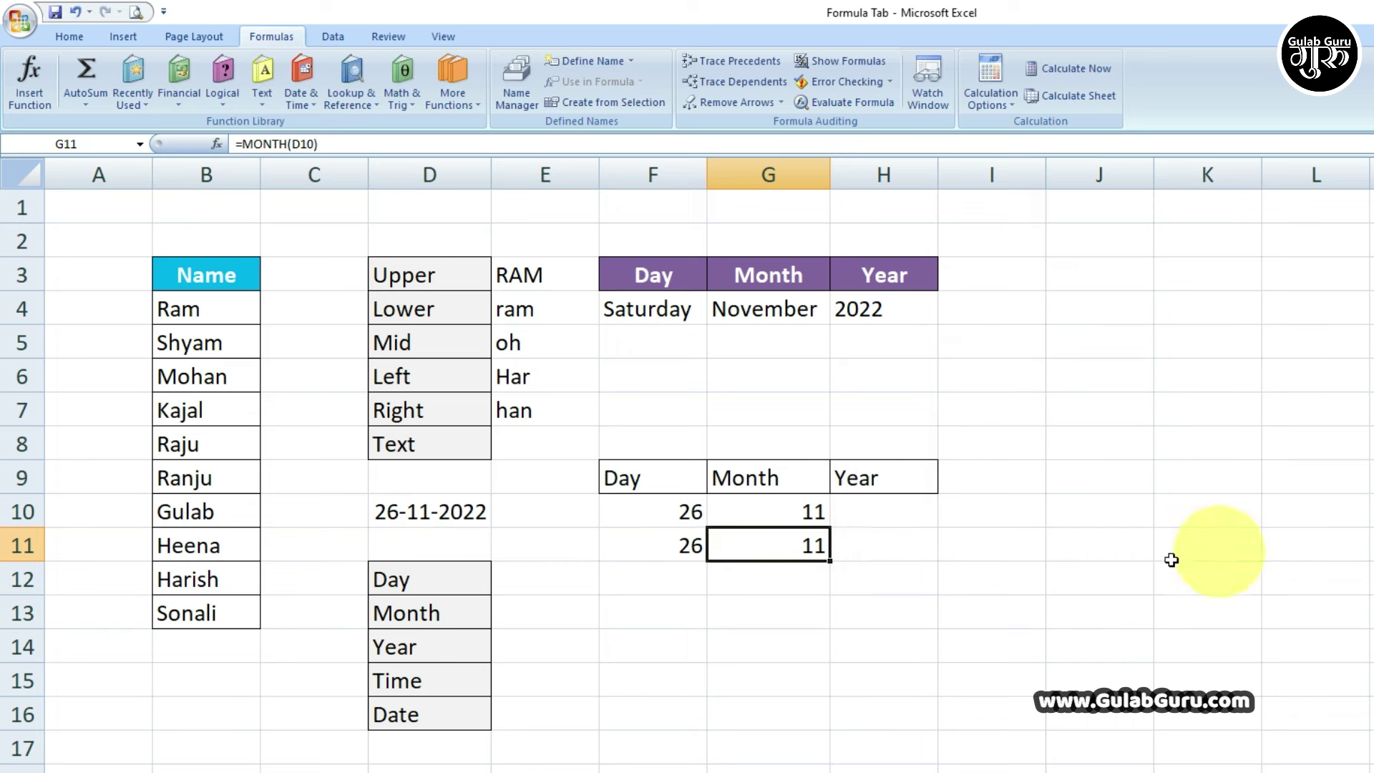
click(903, 517)
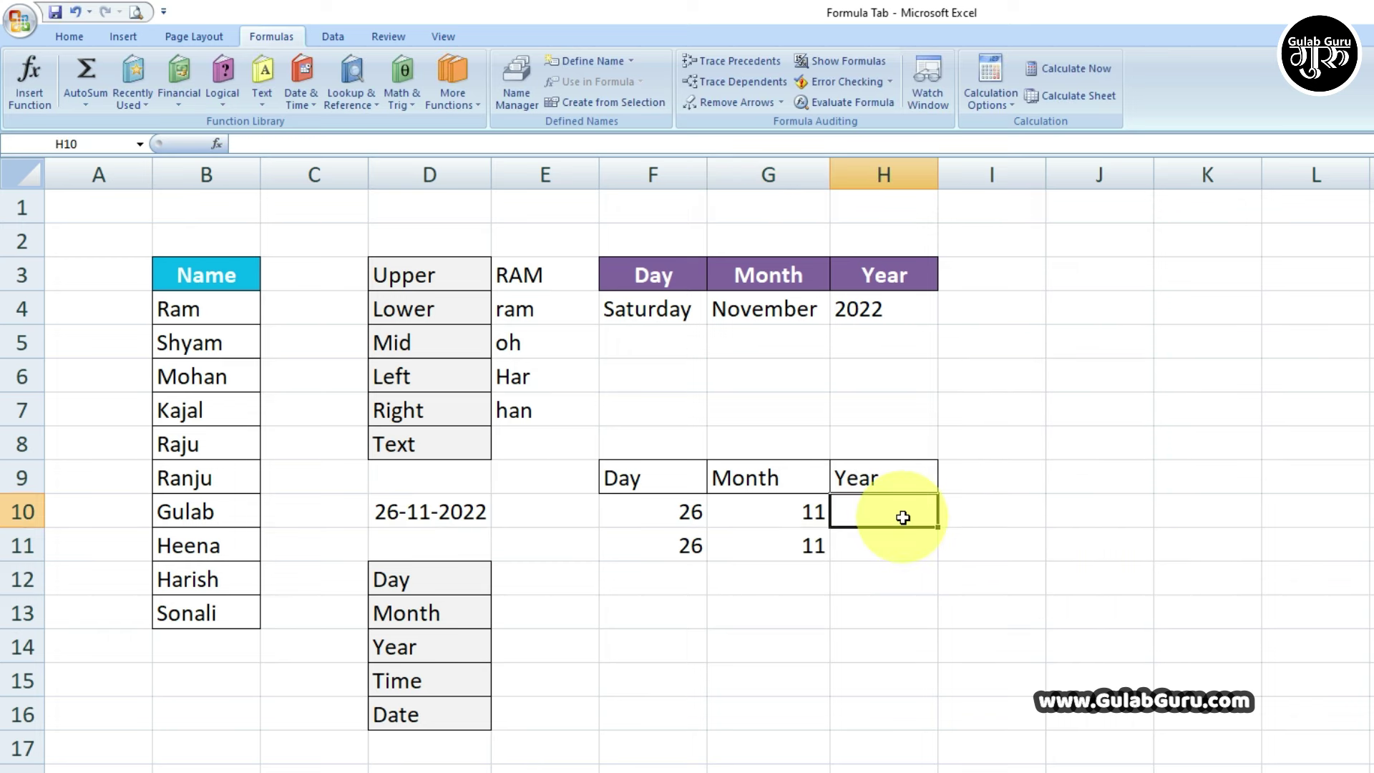
- Enter =YEAR(D10) in H10 so it shows 2022
text(=year)
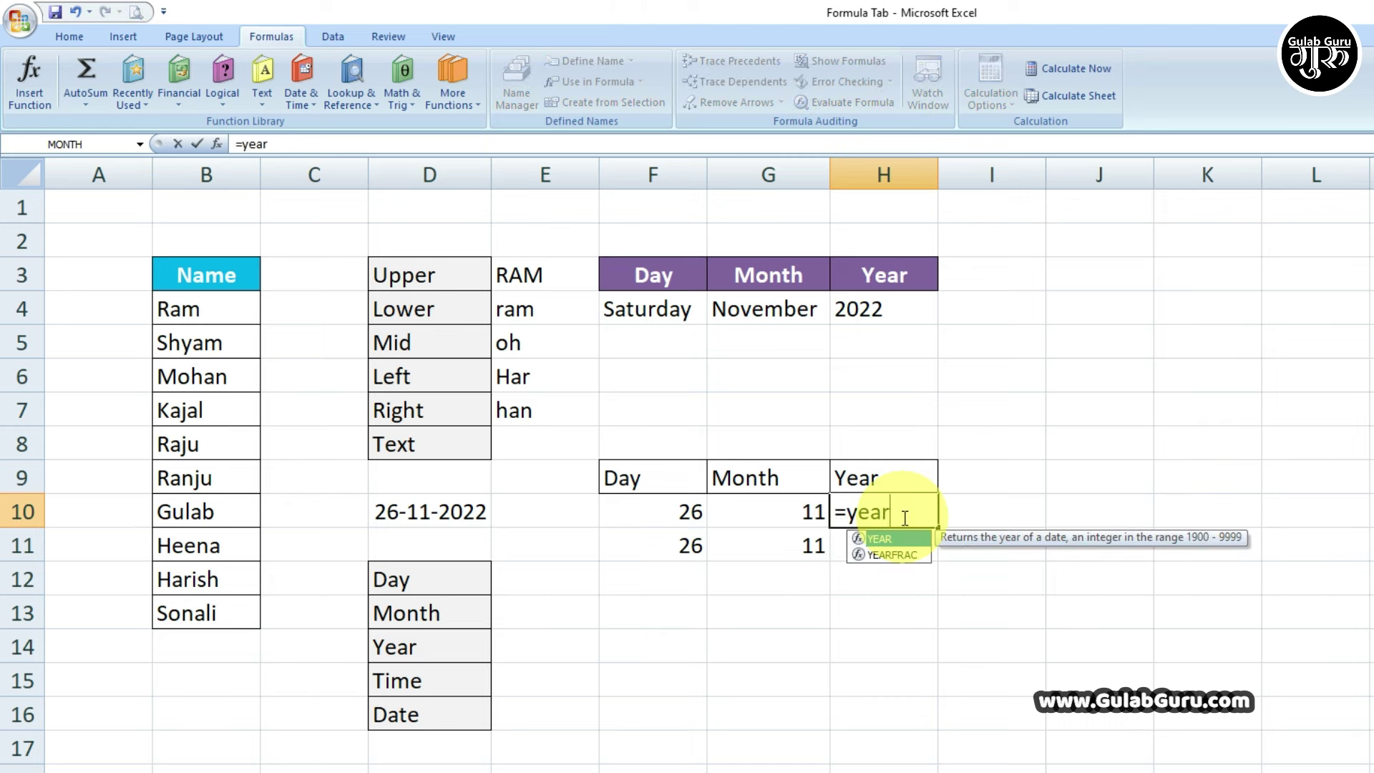
key(Tab)
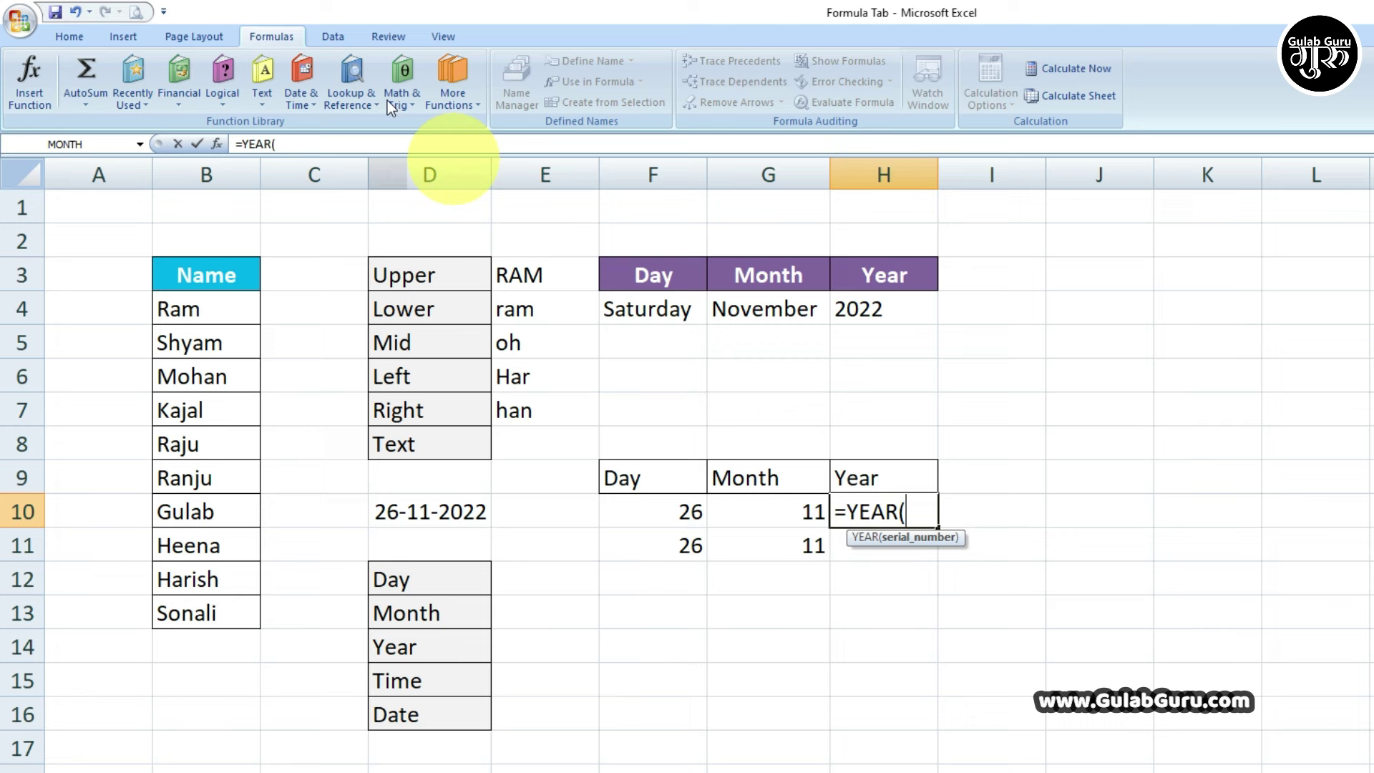
click(437, 510)
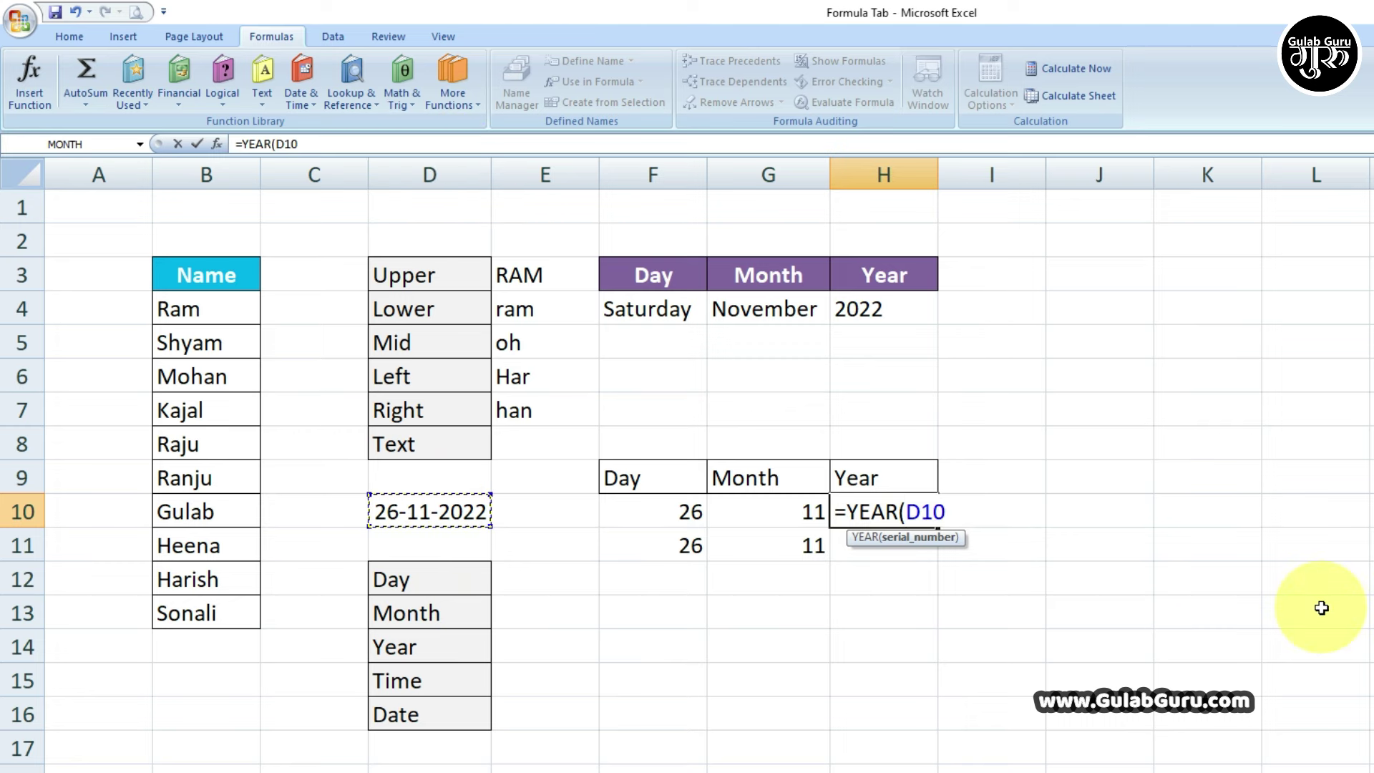
text())
key(Return)
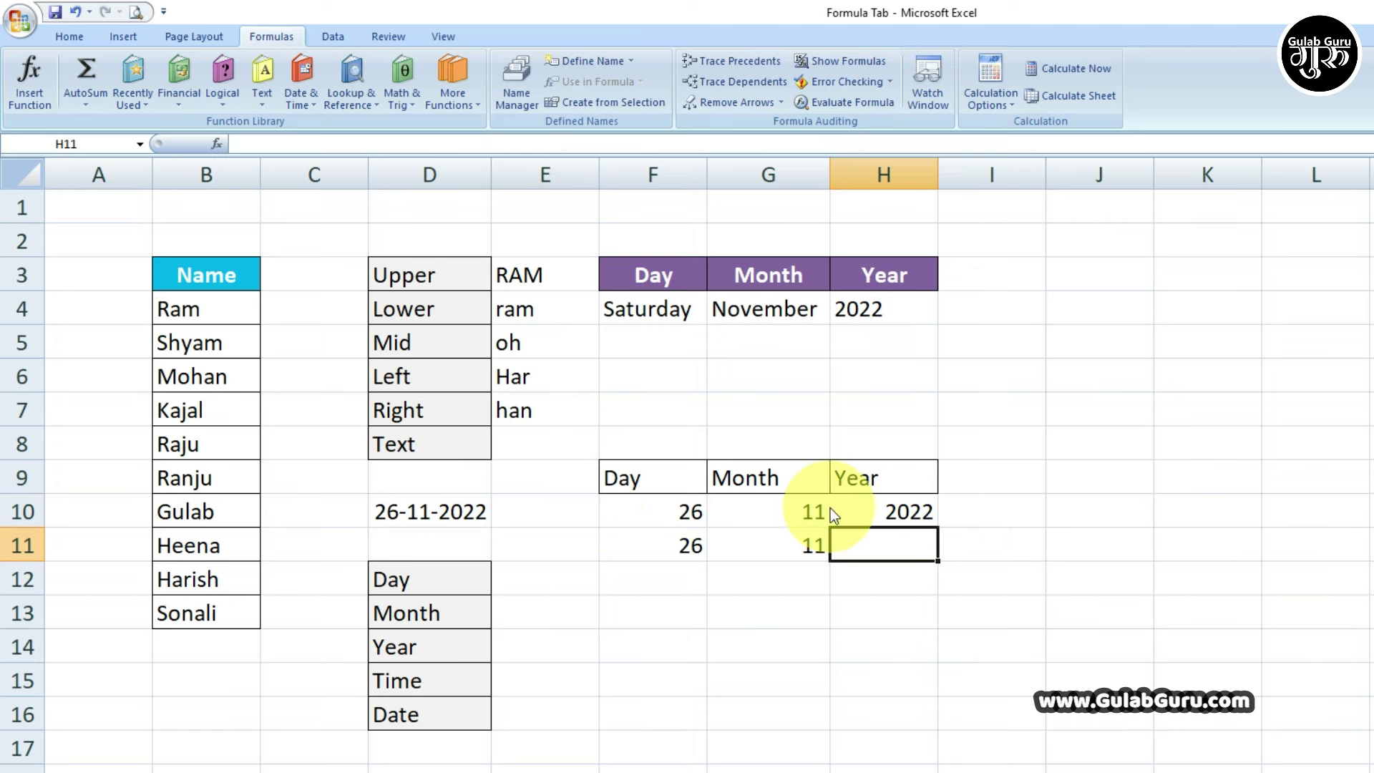
- Insert YEAR from the Date & Time list in H11 with serial number D10
click(312, 100)
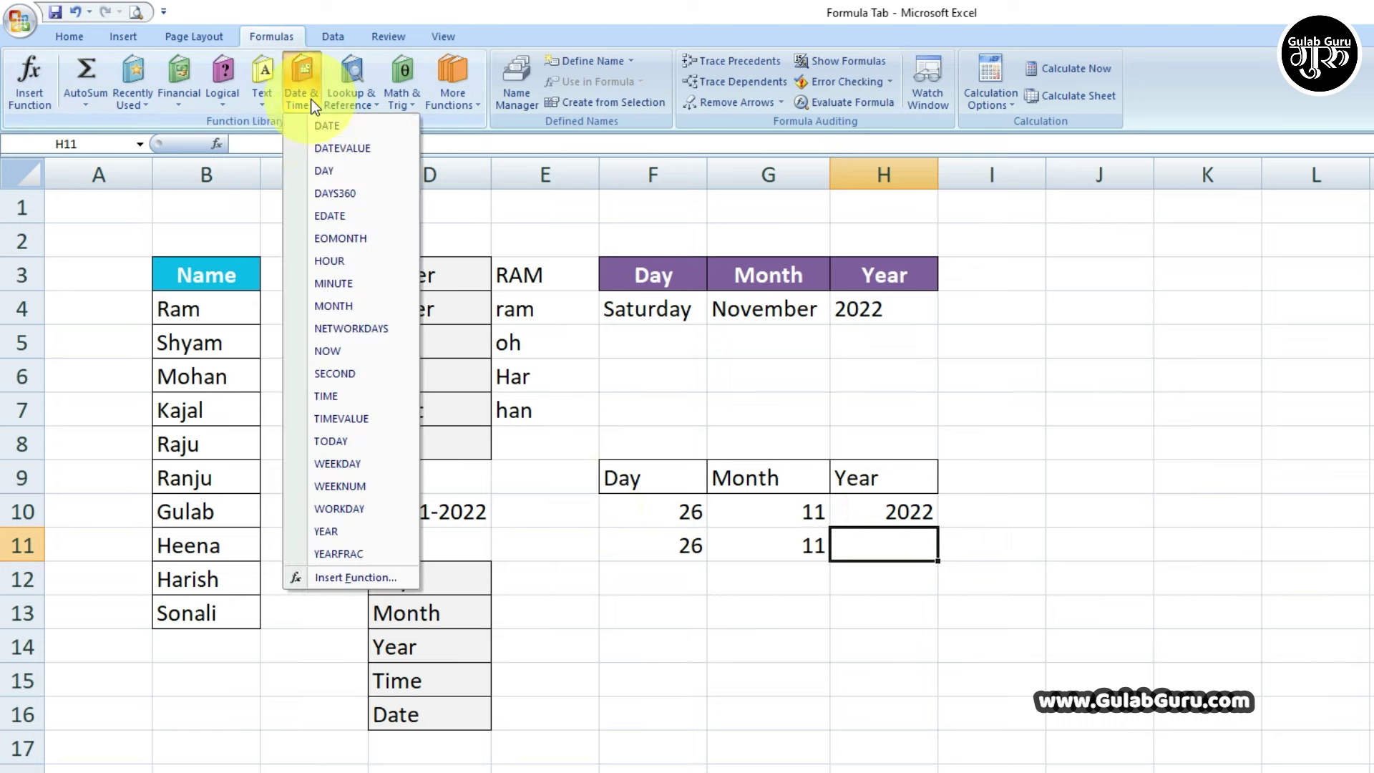
click(342, 531)
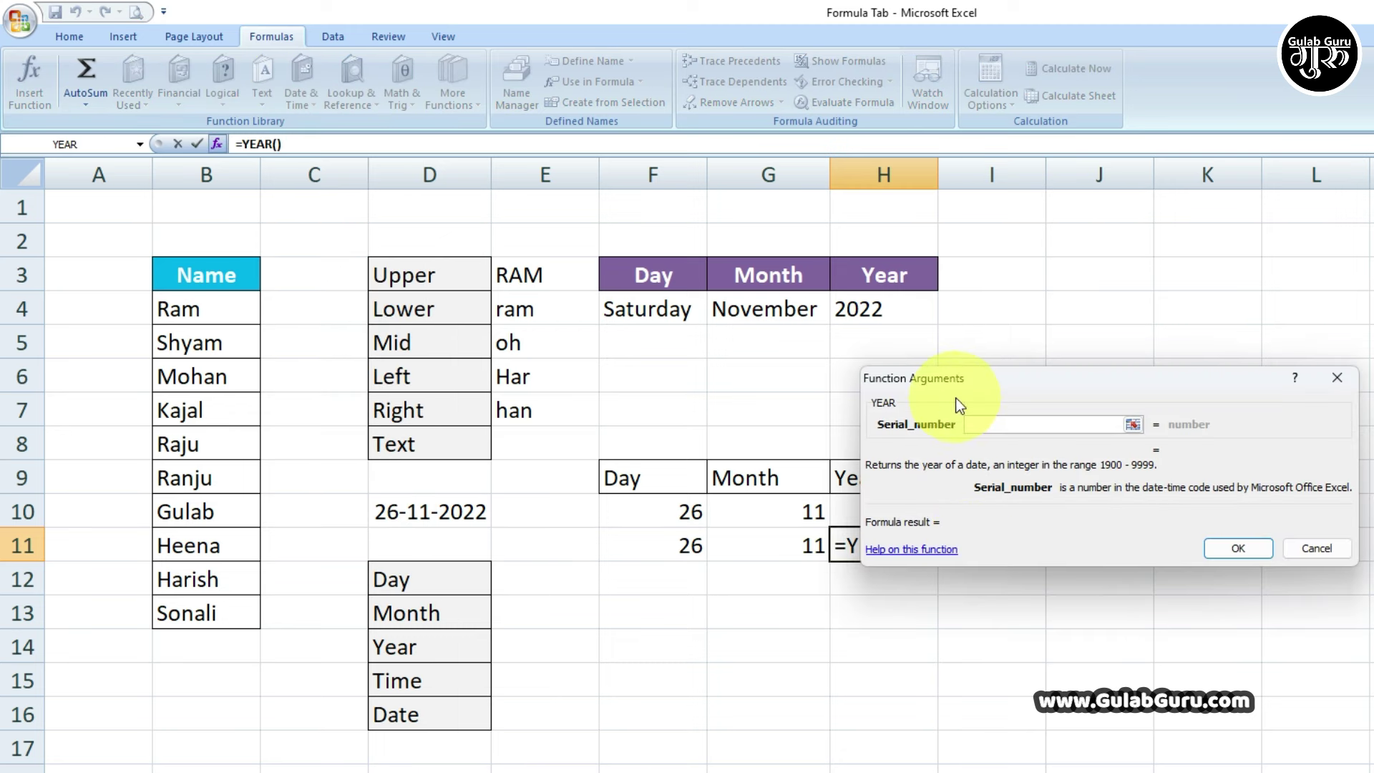
click(429, 513)
click(1249, 553)
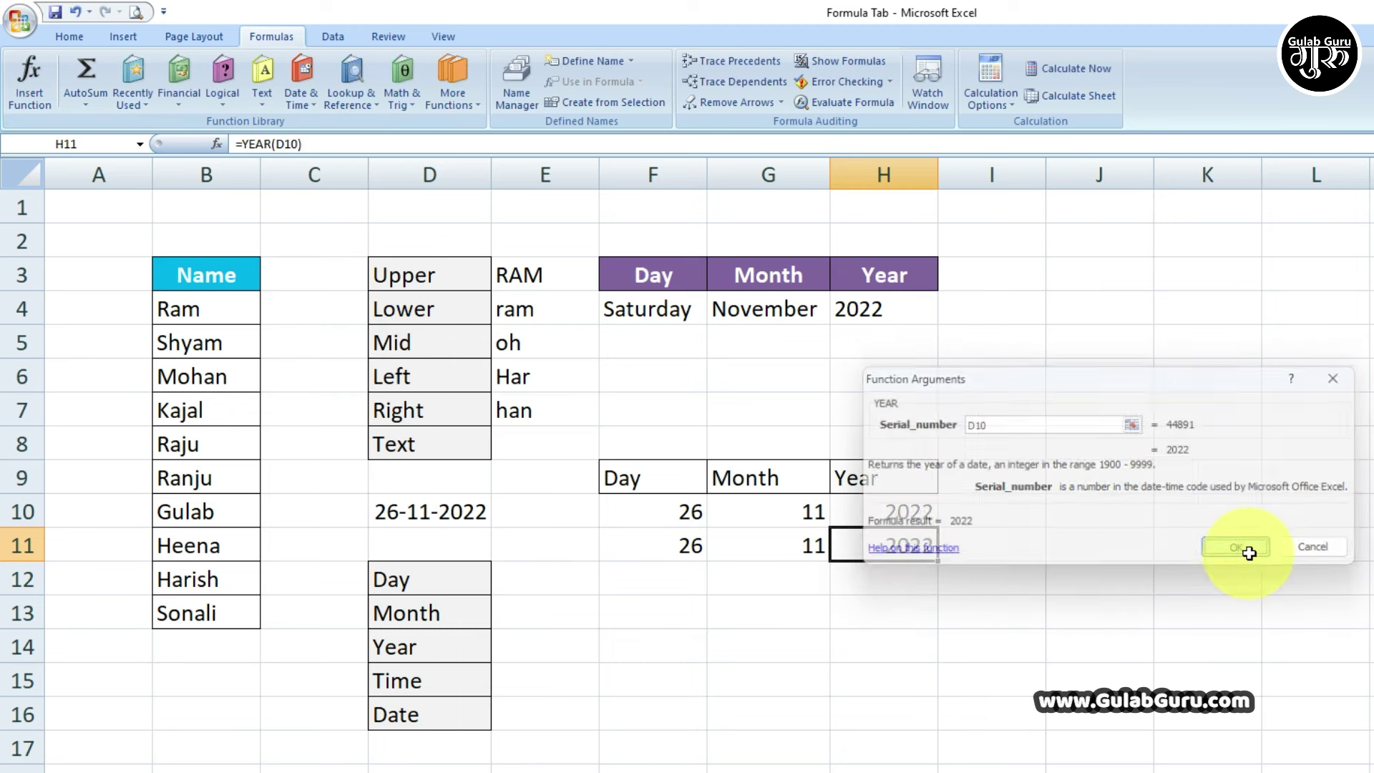
click(1207, 715)
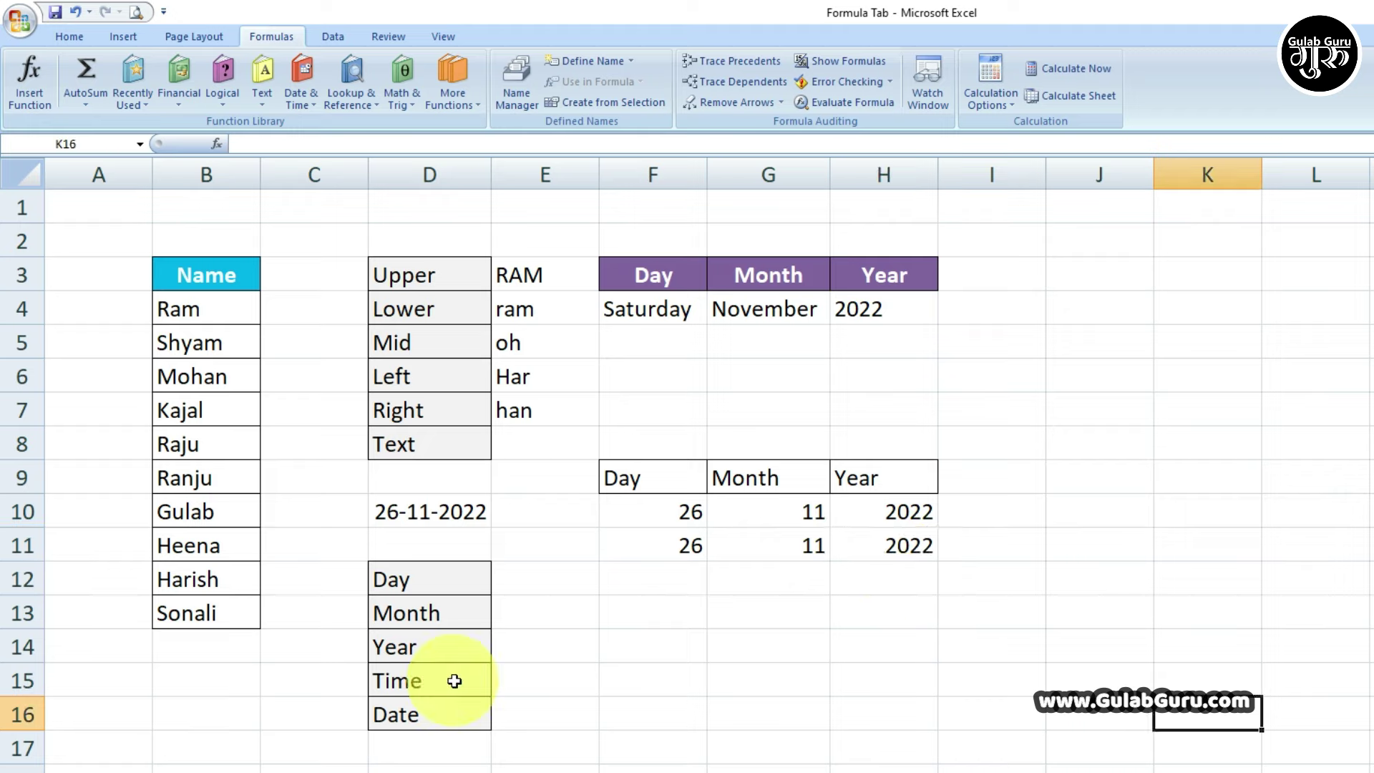
- Enter the sample values 10, 23 and 12 in J11:J13
click(1111, 540)
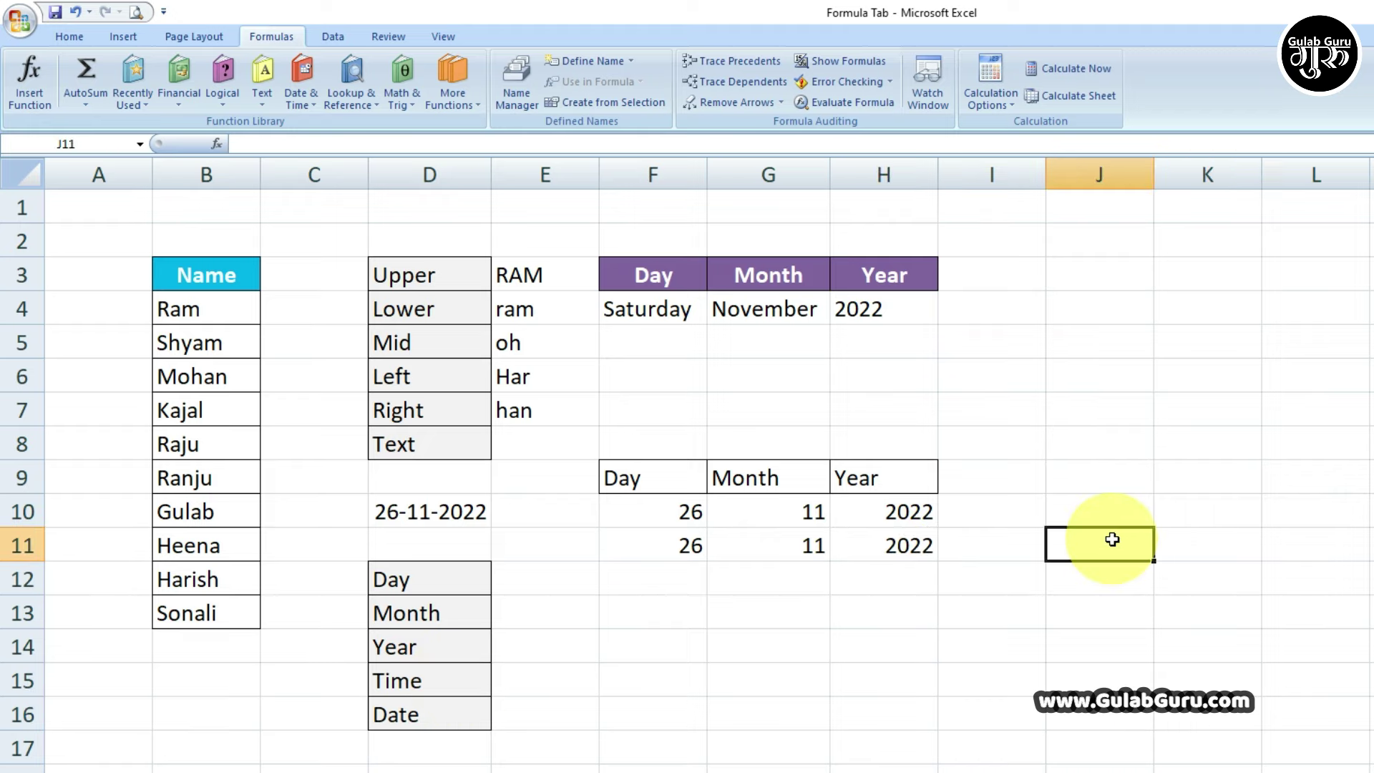
text(10)
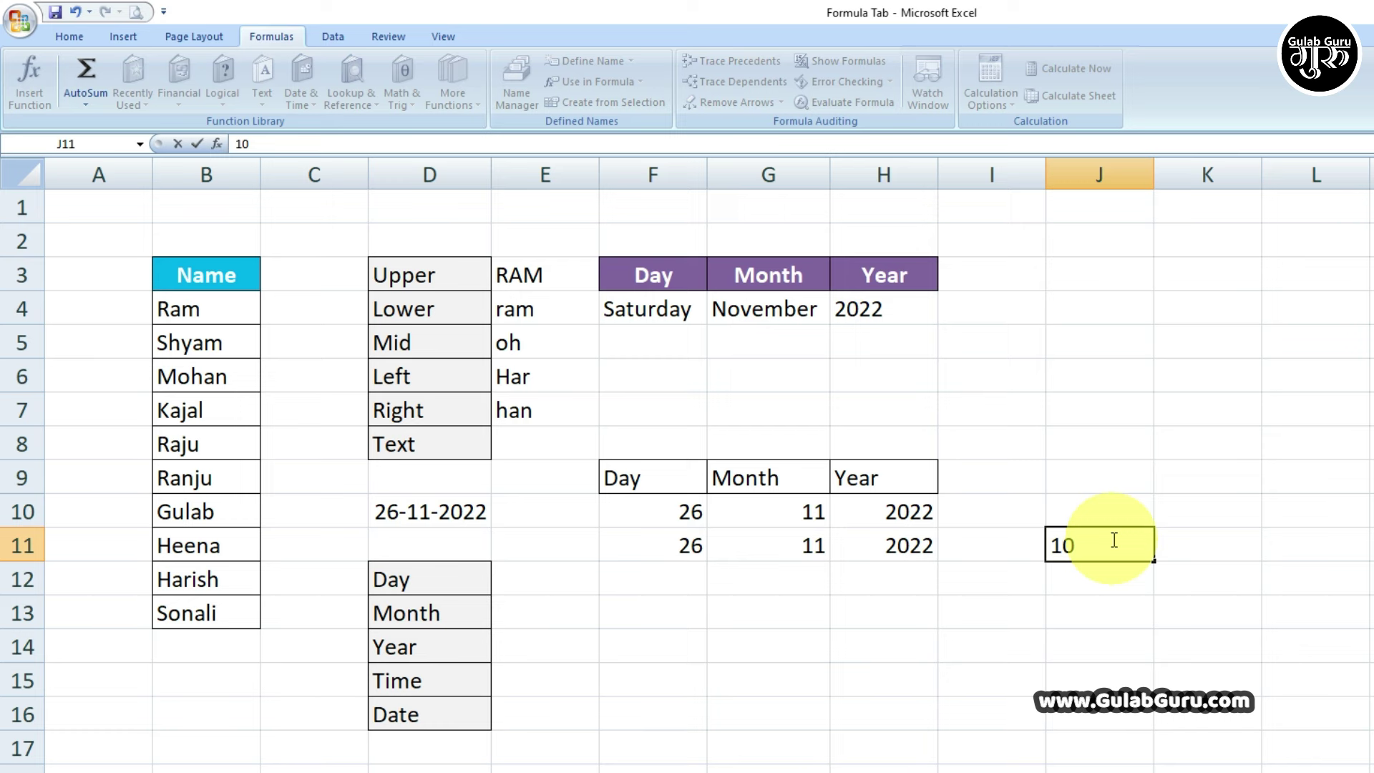
key(Return)
text(23)
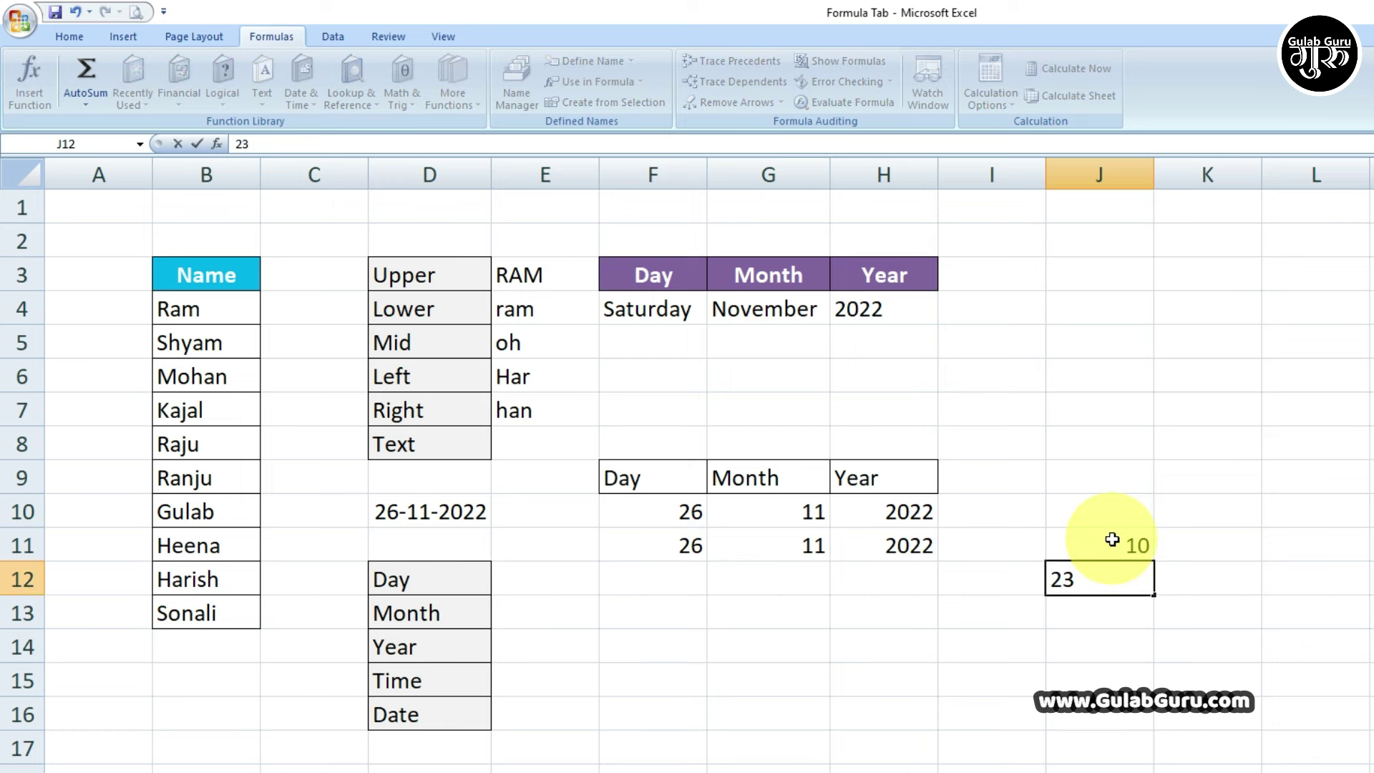
key(Return)
text(12)
key(Tab)
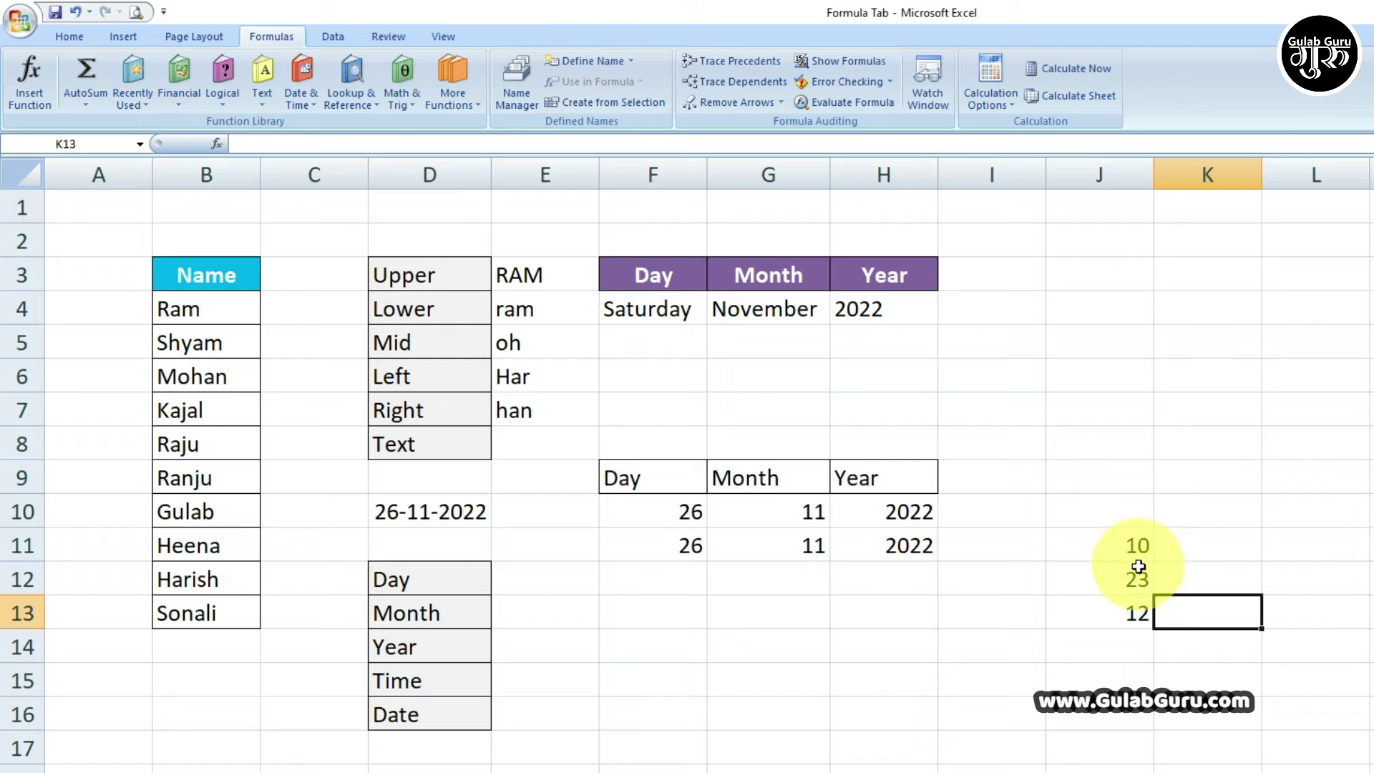
- Enter =TIME(J11,J12,J13) in H15, showing 10:23 AM
click(876, 670)
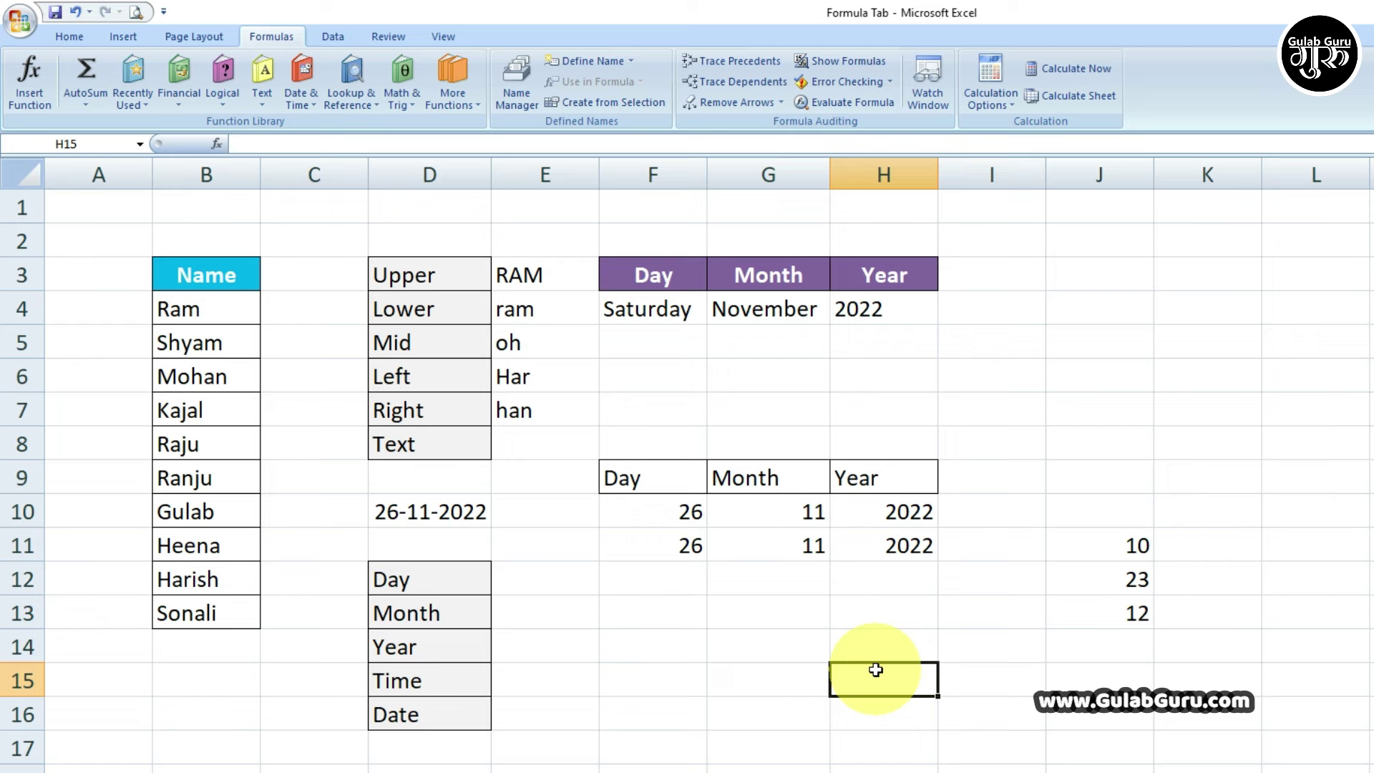
text(=time)
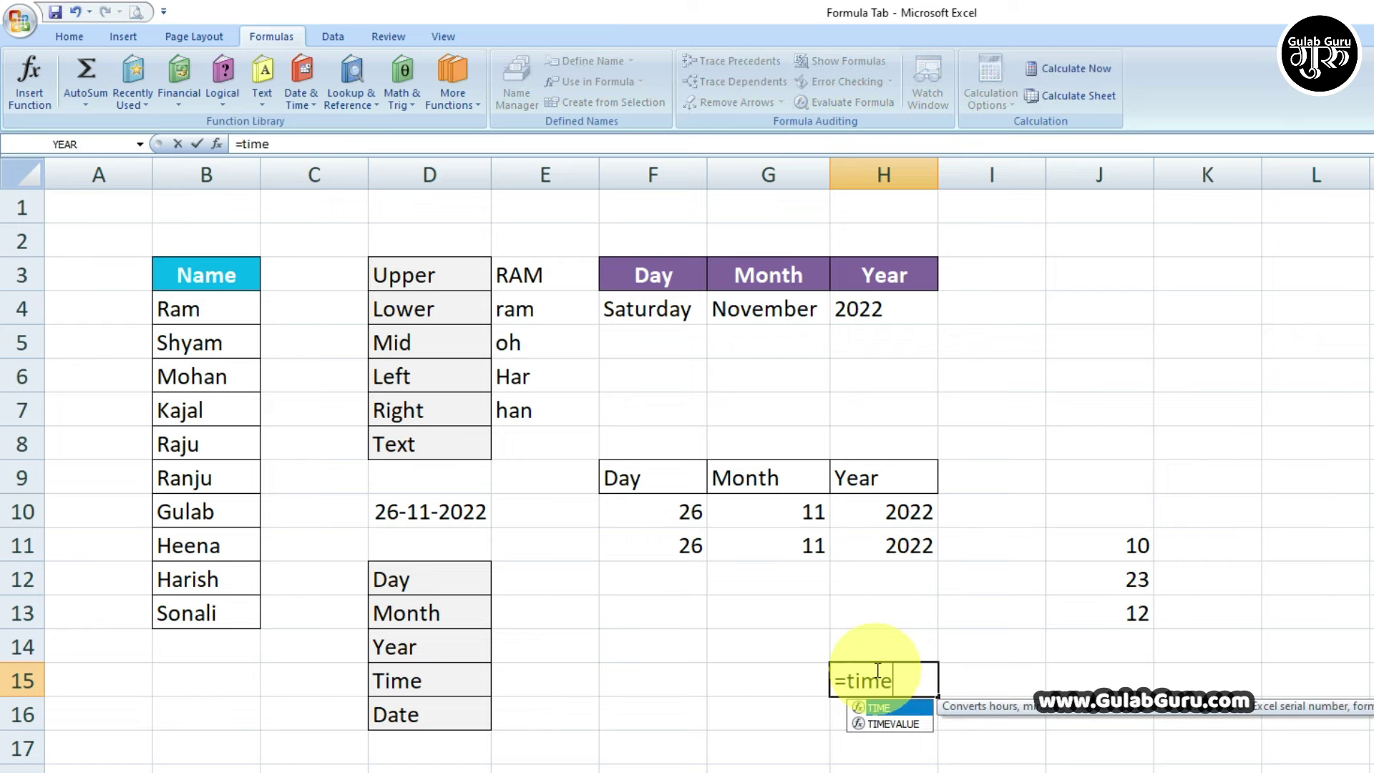
double_click(876, 707)
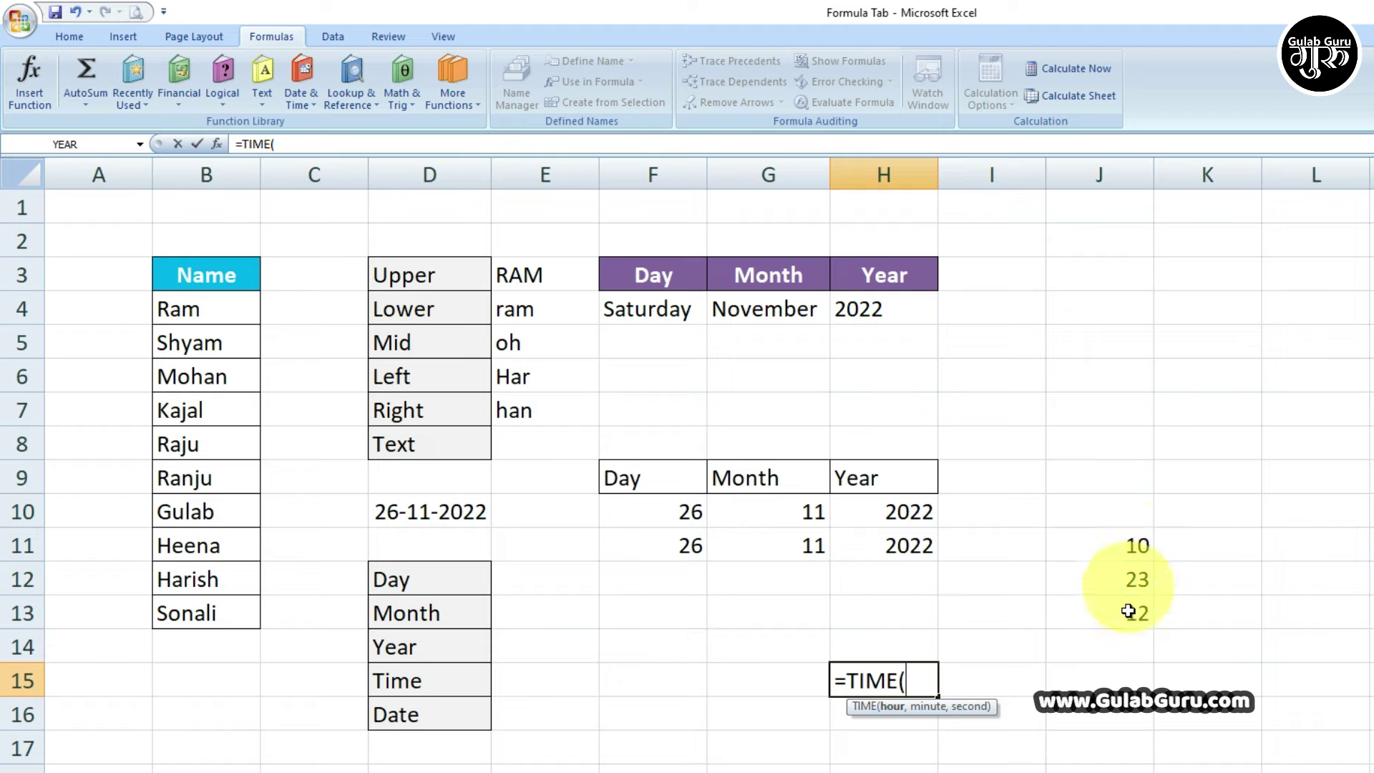
click(1138, 548)
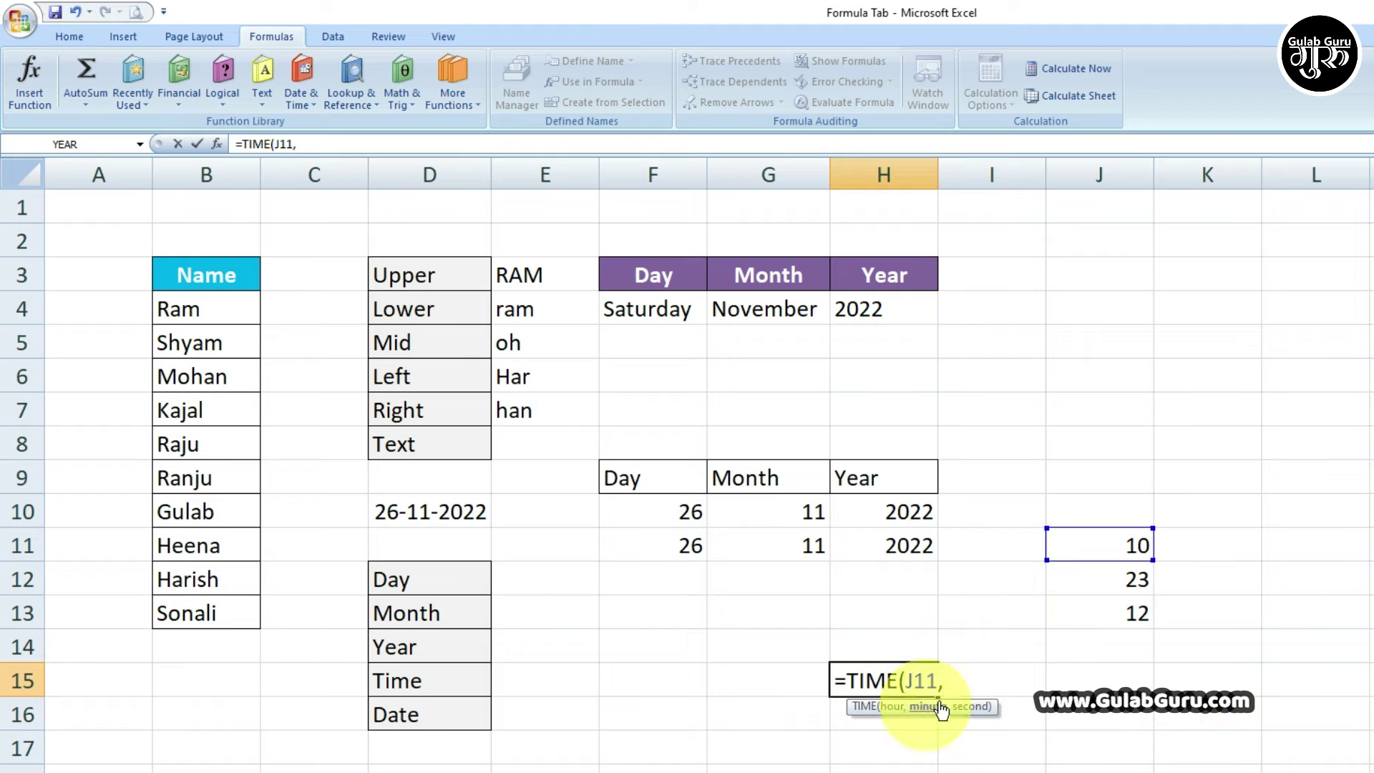
click(1135, 580)
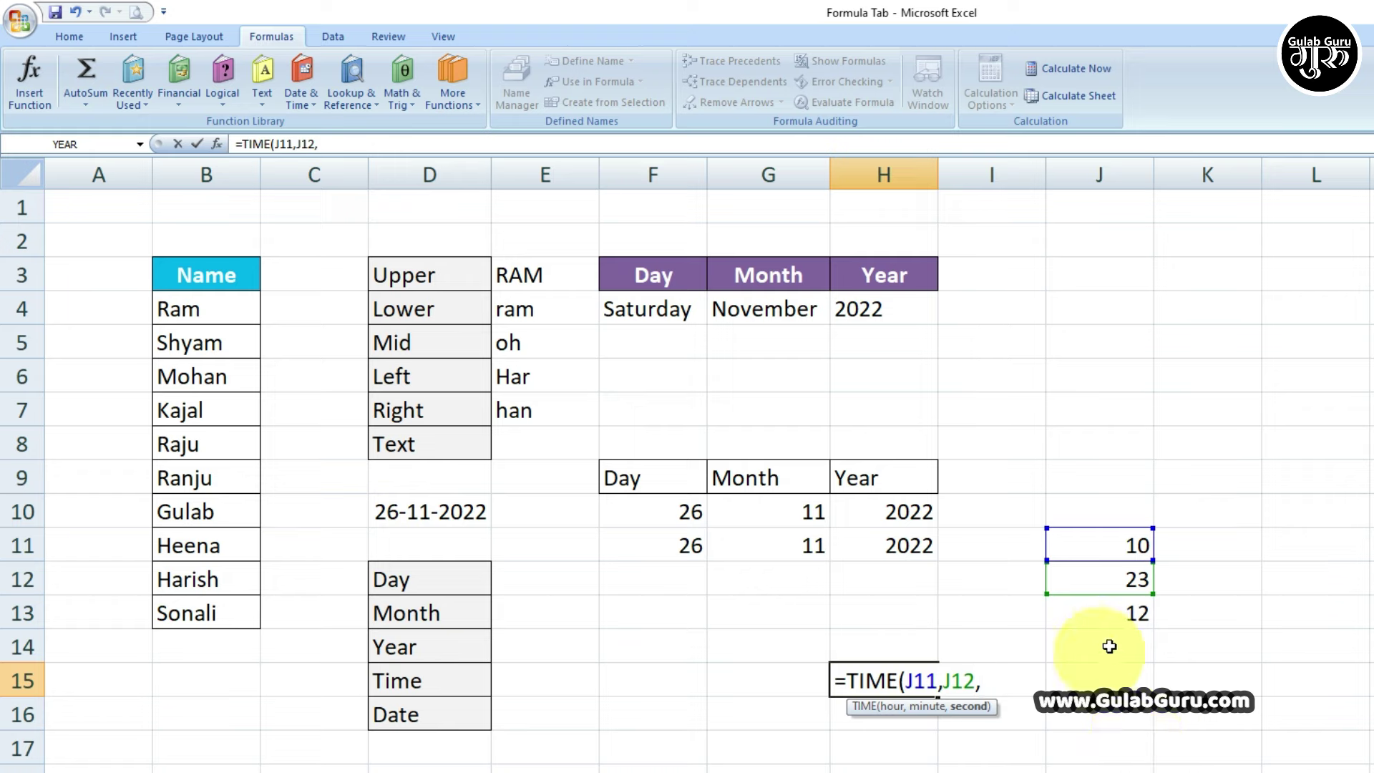
click(1112, 612)
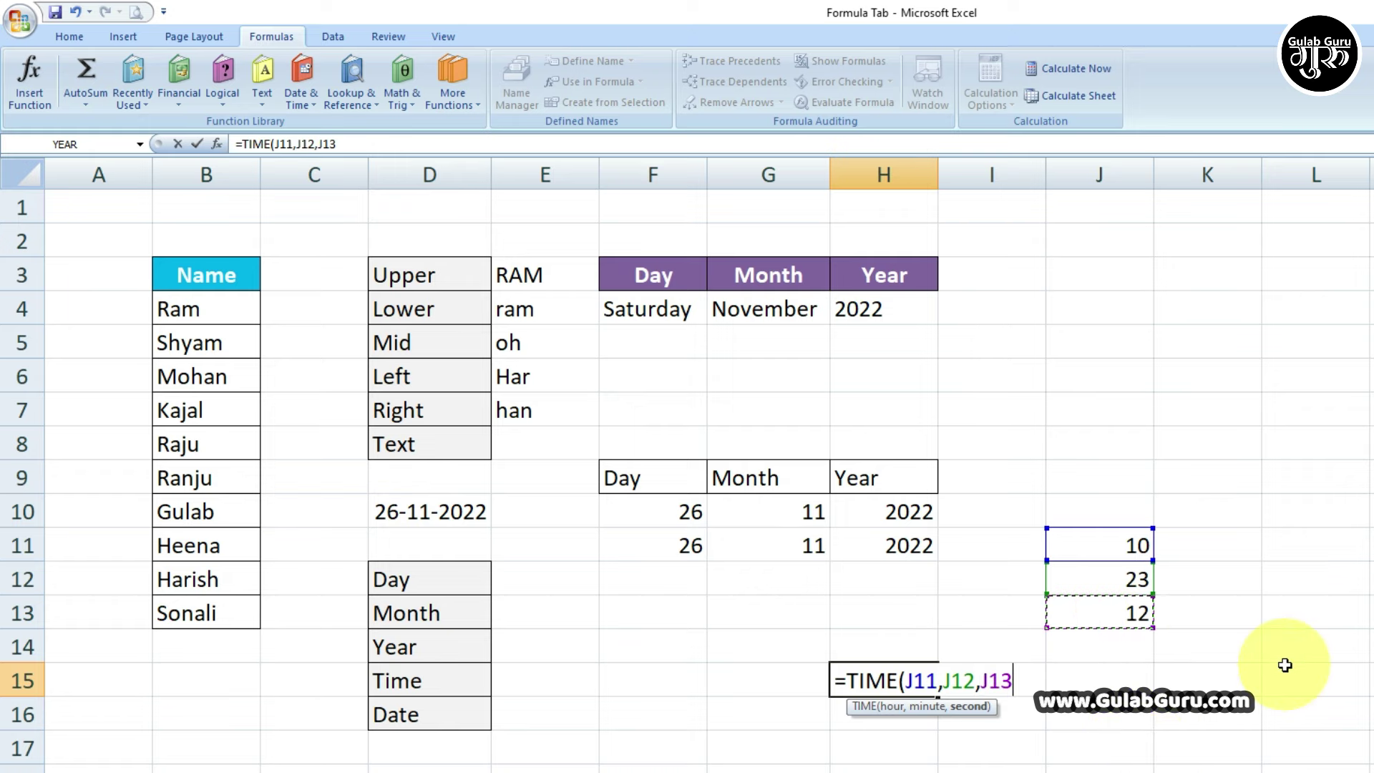
text())
key(Return)
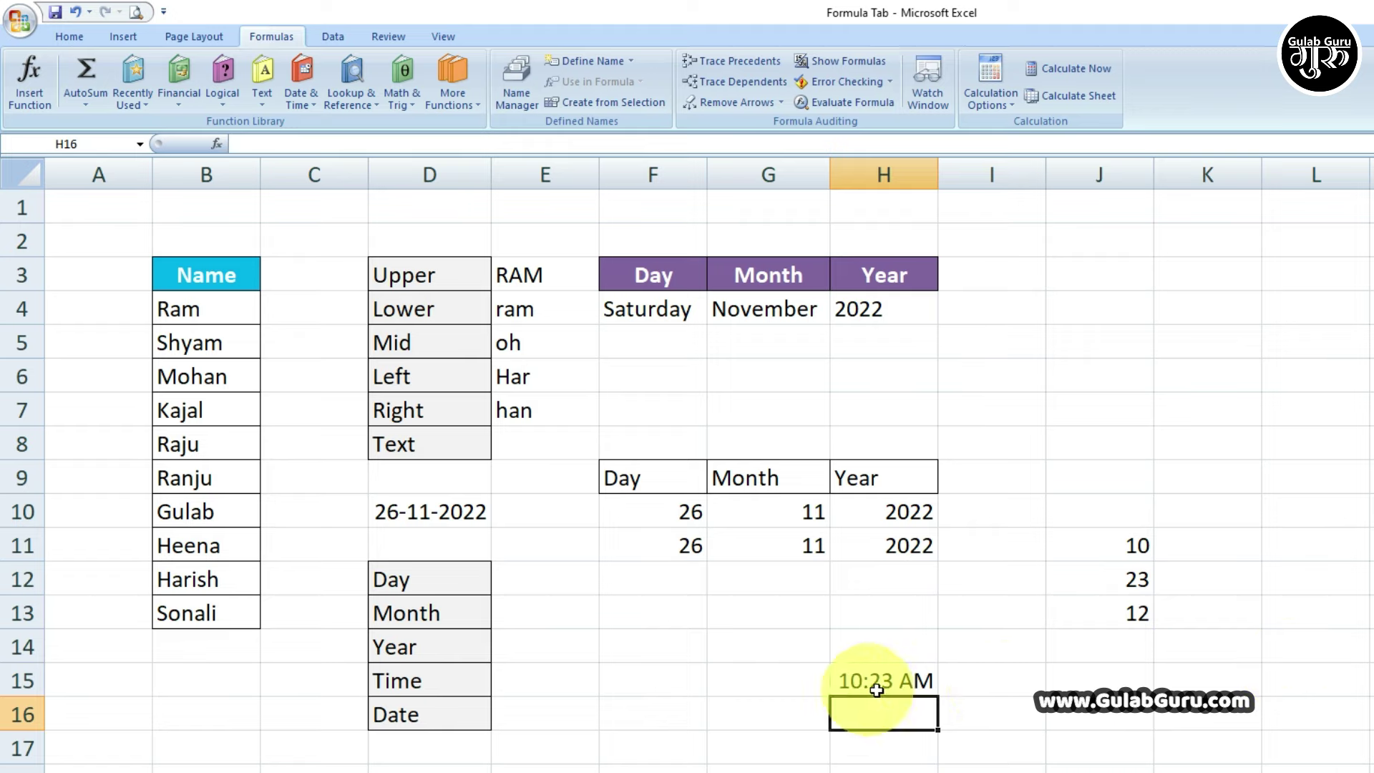
- Replace H15 with a TIME formula using hour J12, minute J13, second J11, giving 11:12 PM
key(Up)
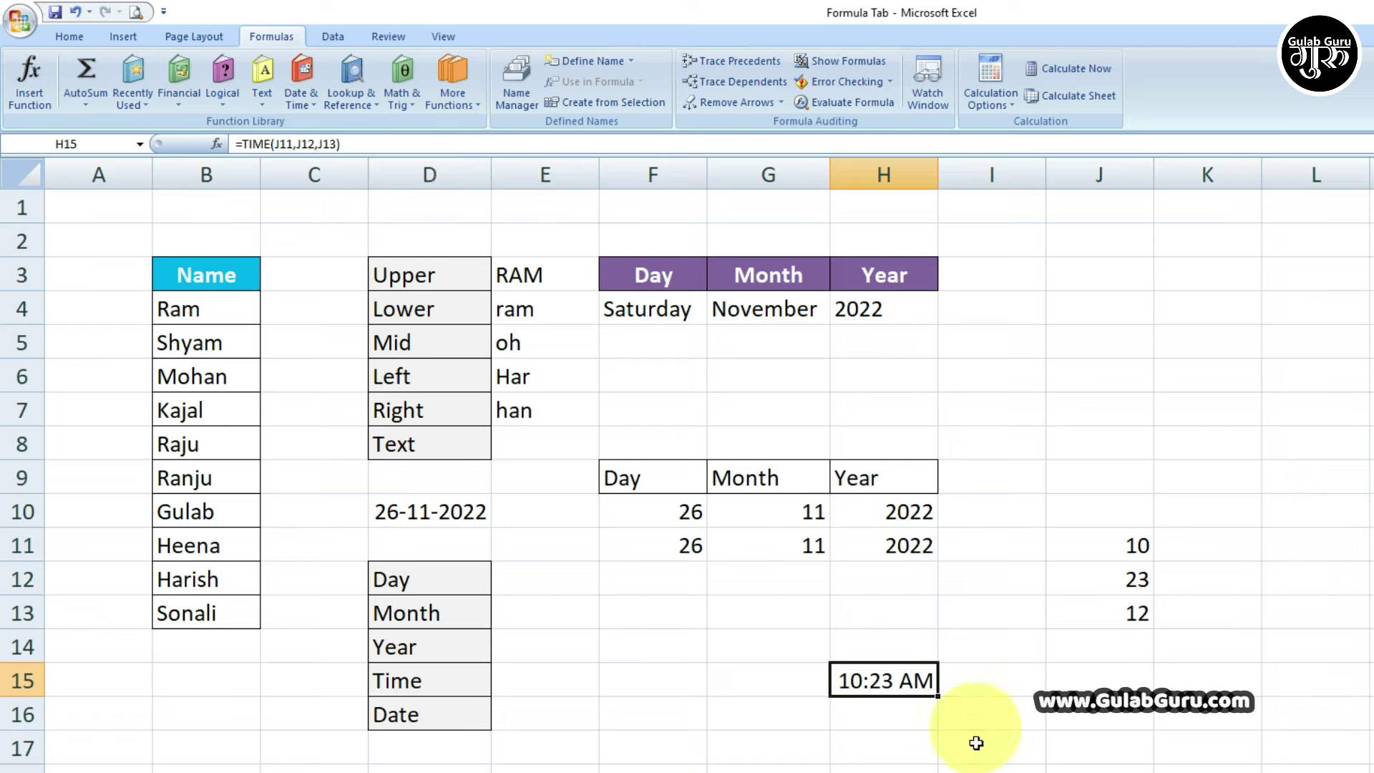
key(Delete)
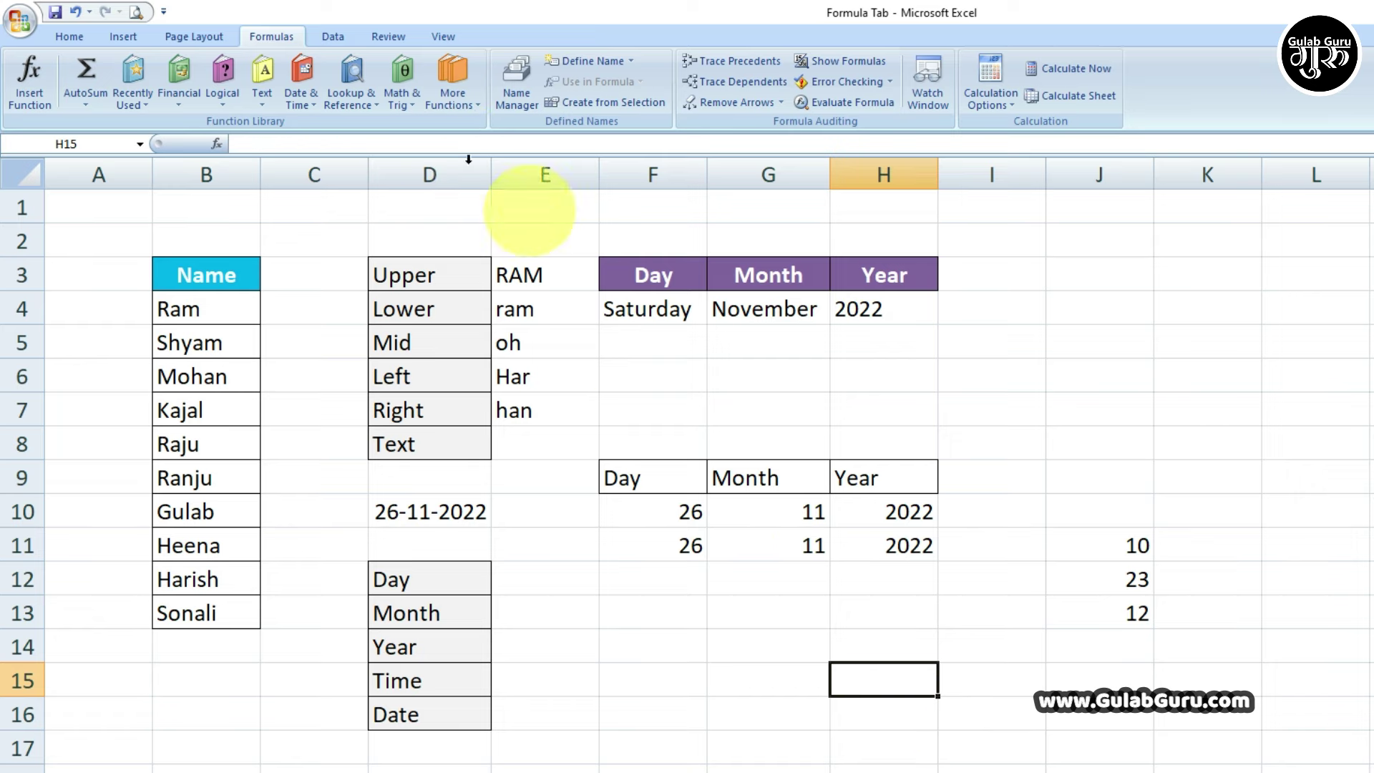
click(309, 103)
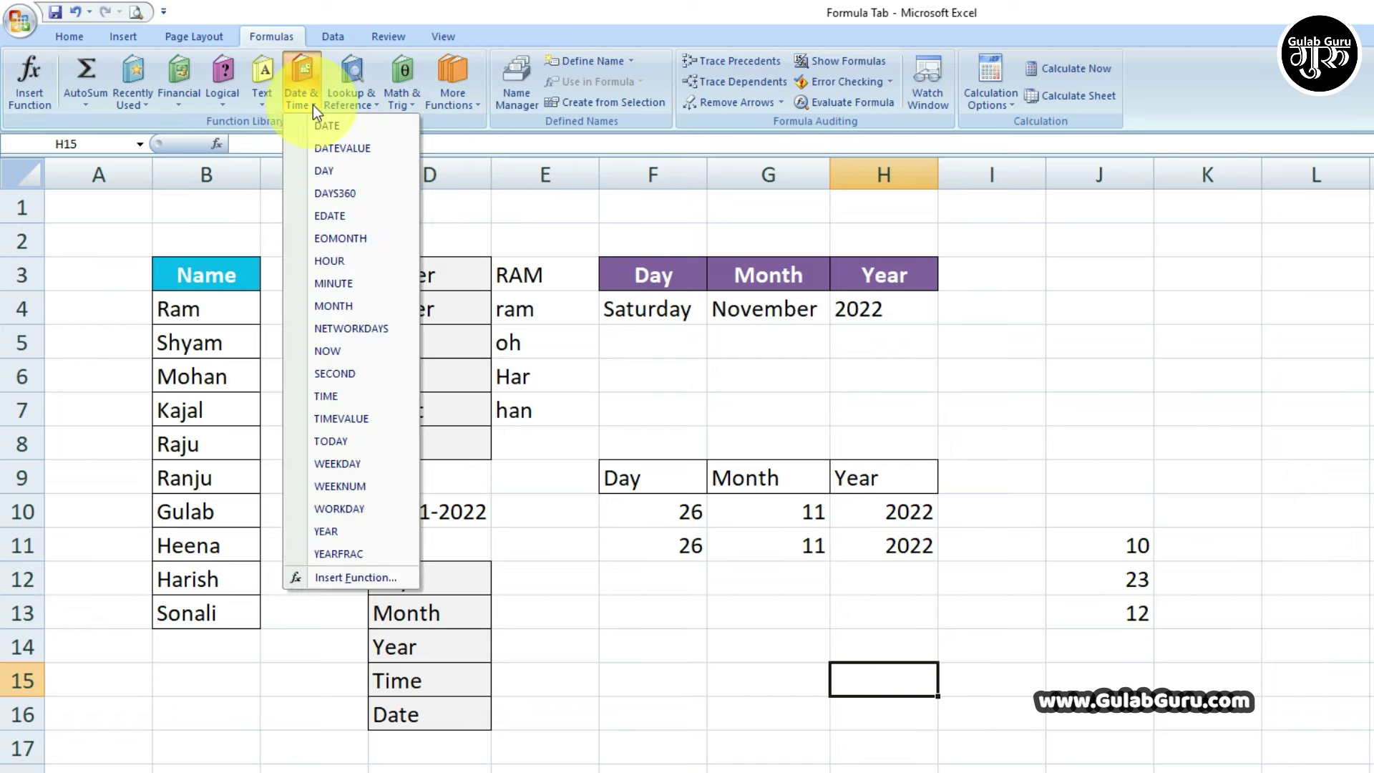
click(336, 396)
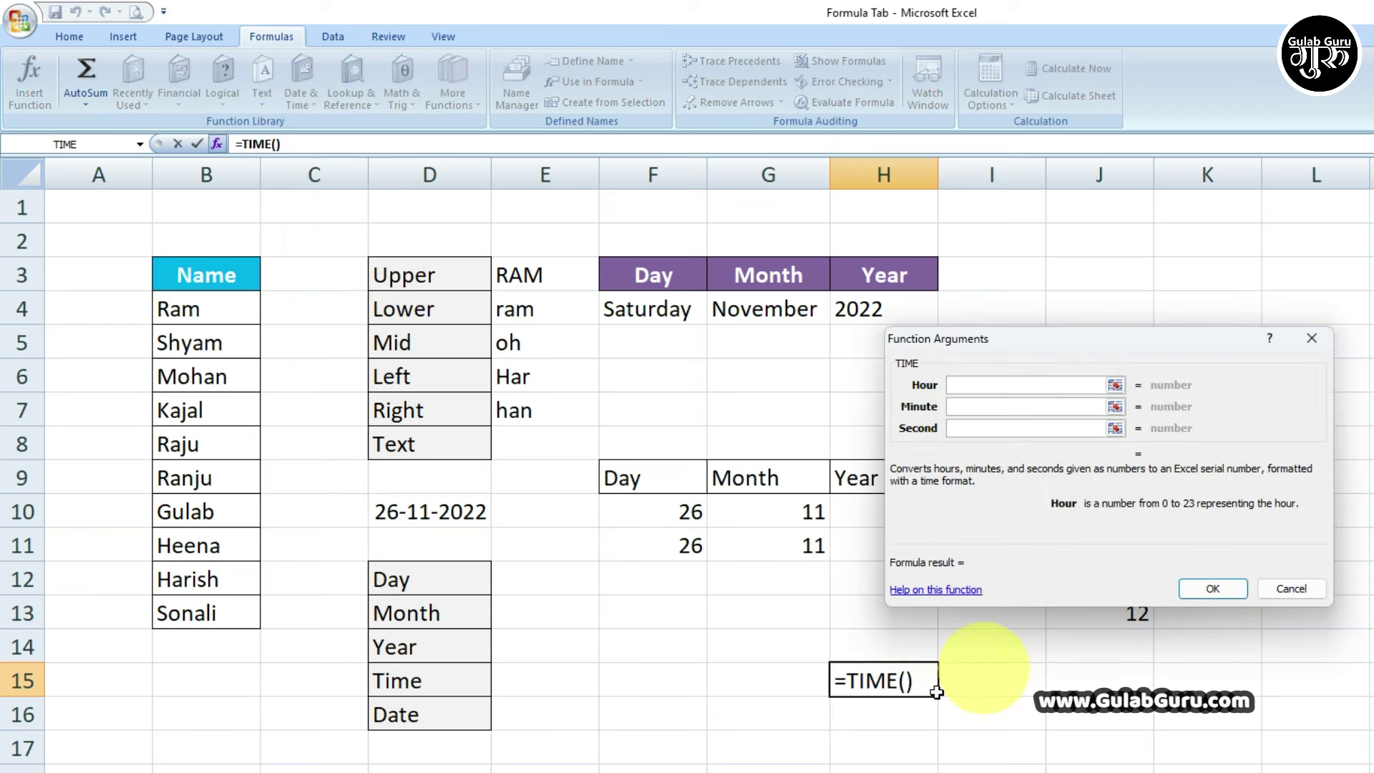
drag(1057, 338, 529, 416)
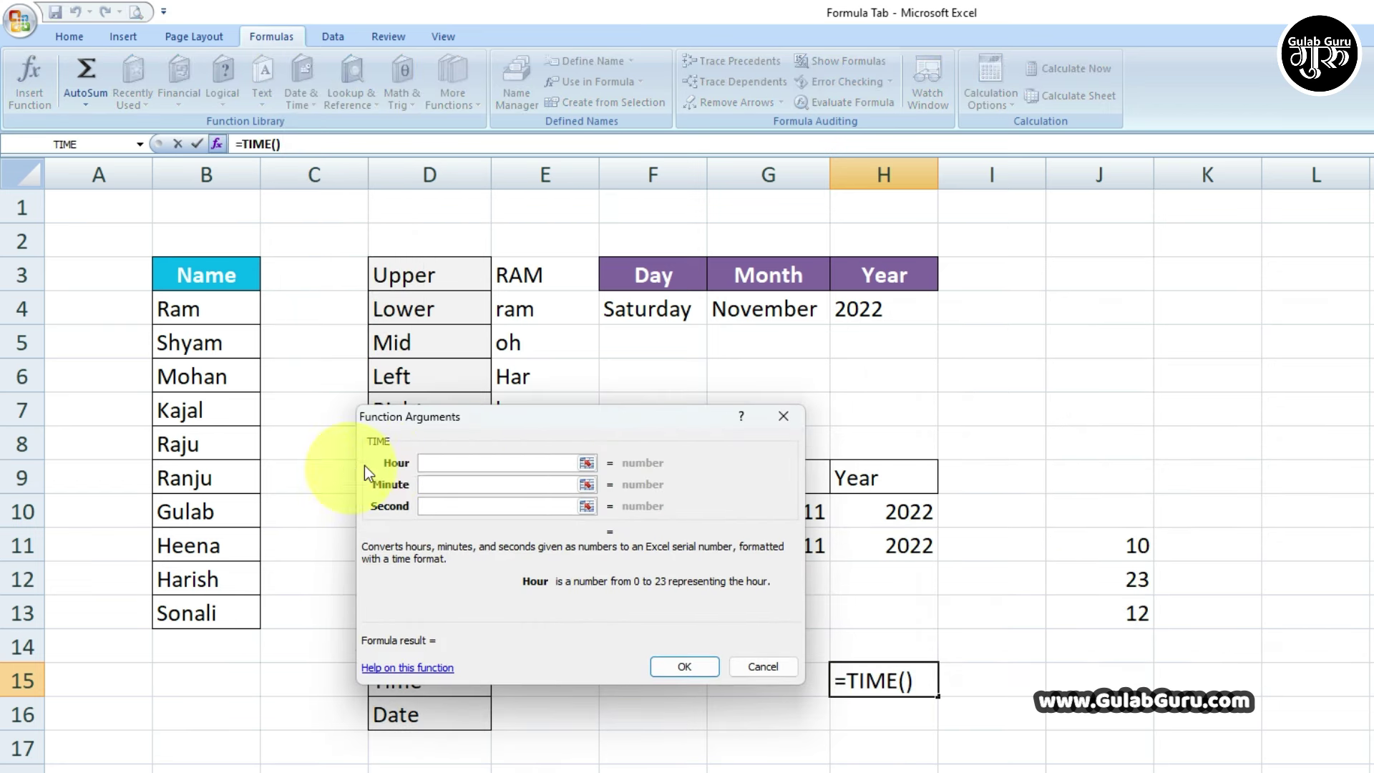
click(1134, 582)
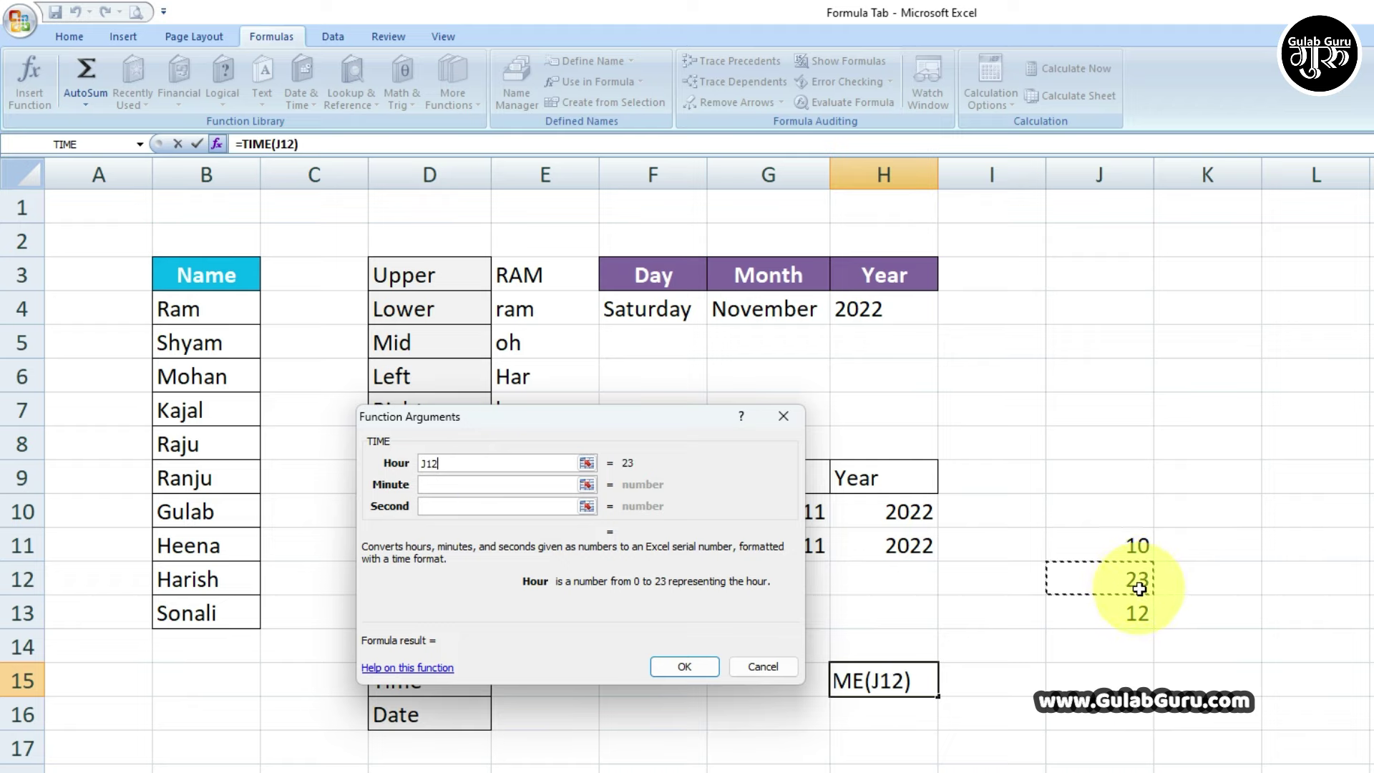
click(515, 484)
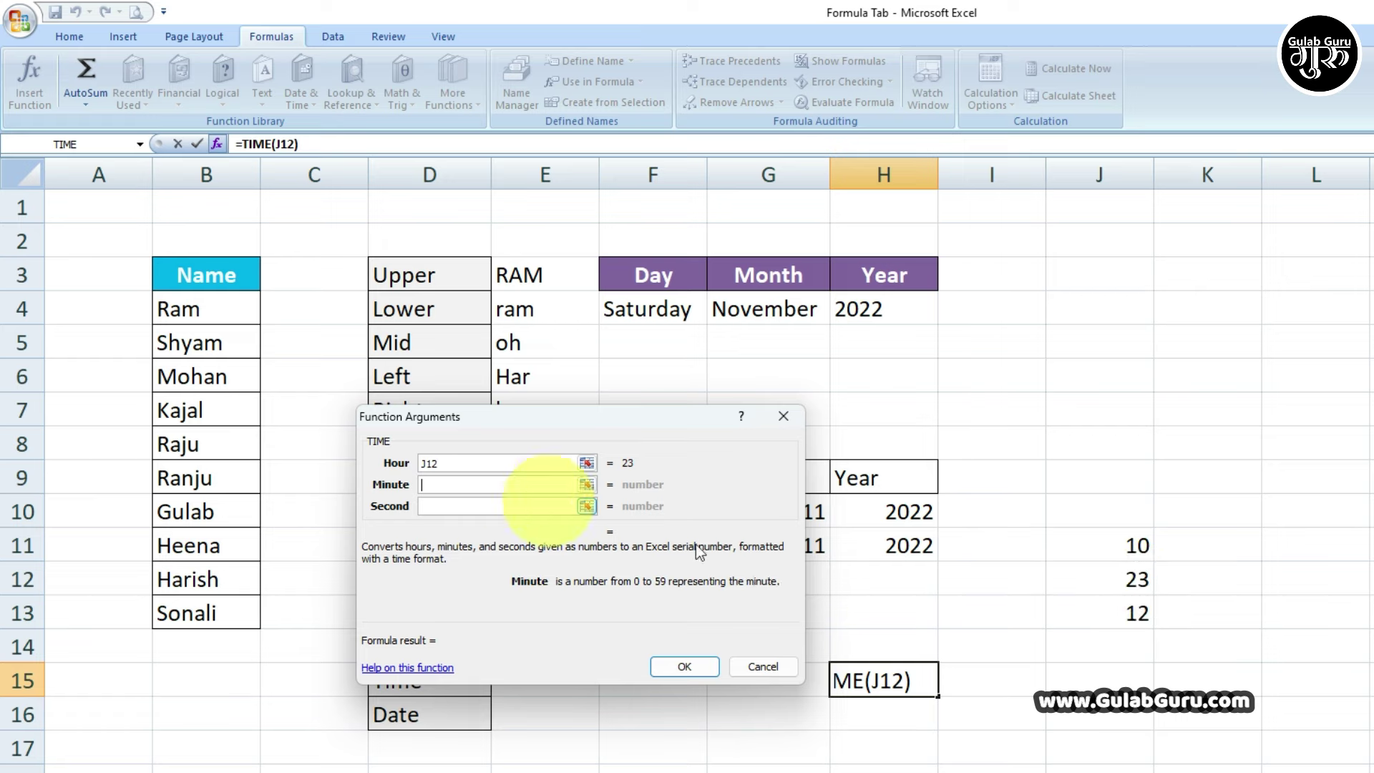
click(1153, 623)
click(520, 505)
click(1134, 546)
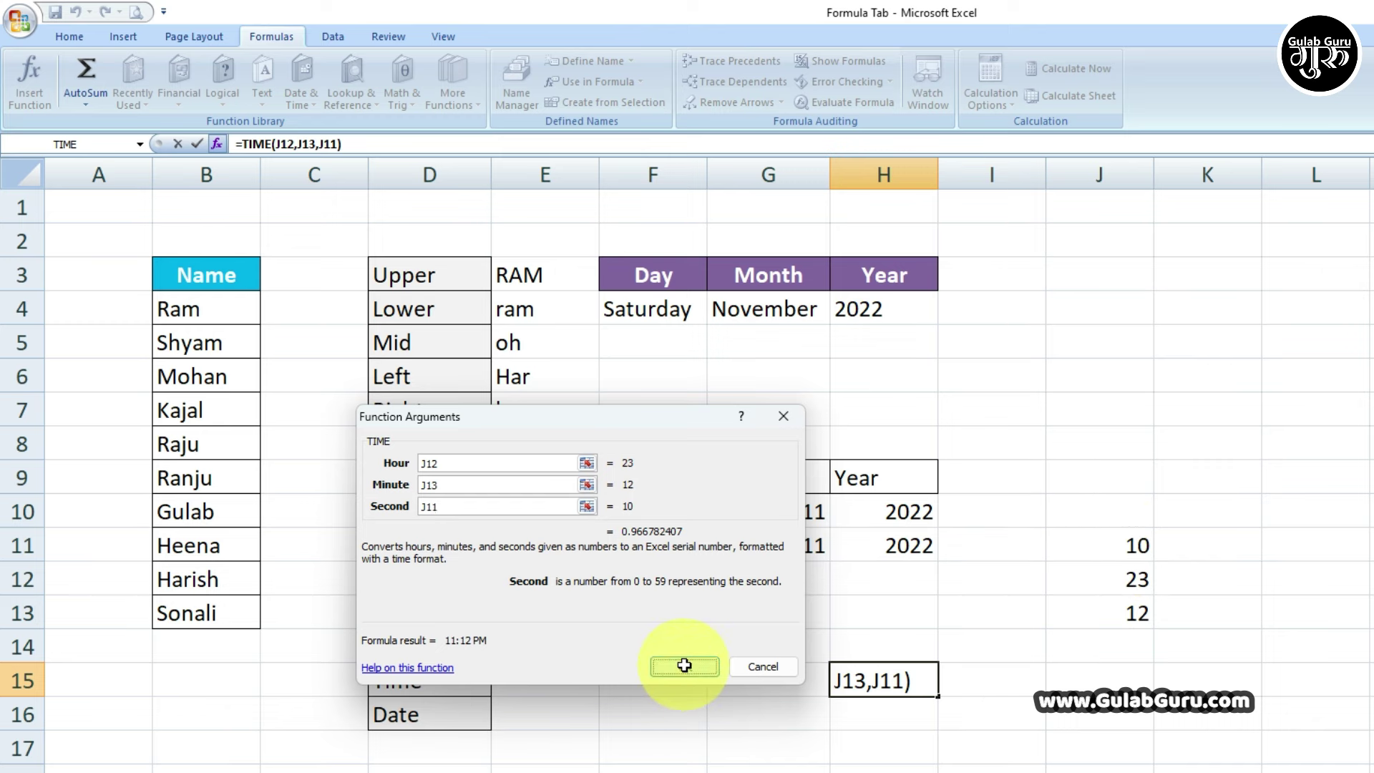
click(684, 667)
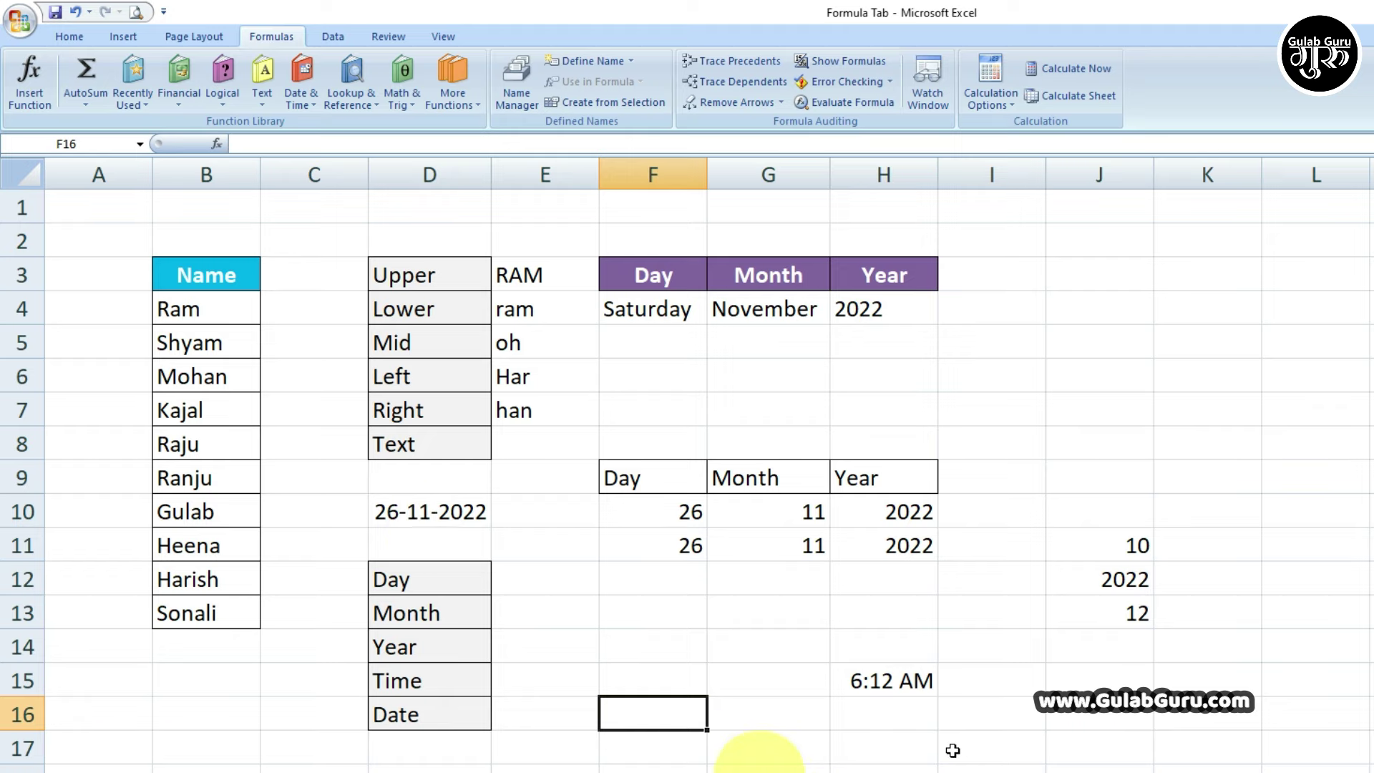
- Review the values in J11, J12 (now 2022) and J13, then select F16
click(1131, 546)
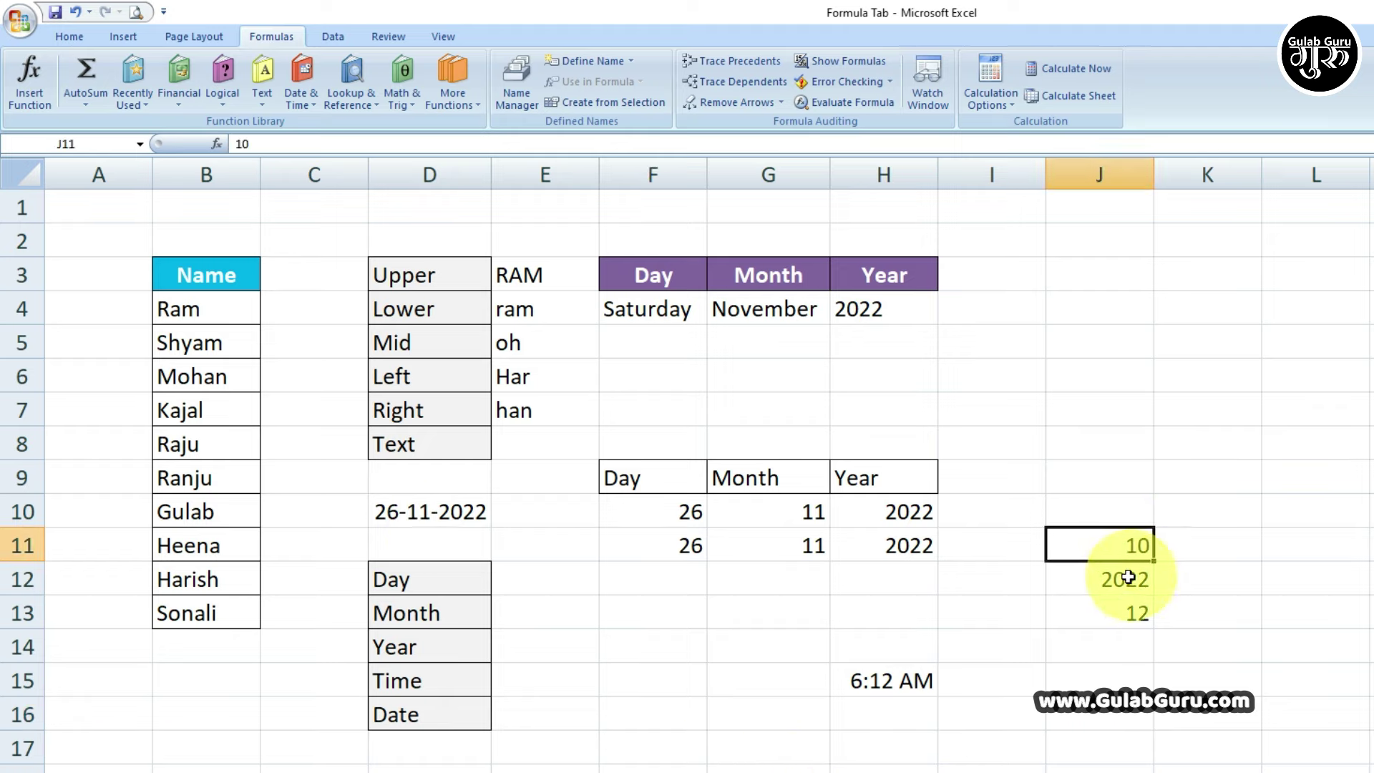
click(1127, 578)
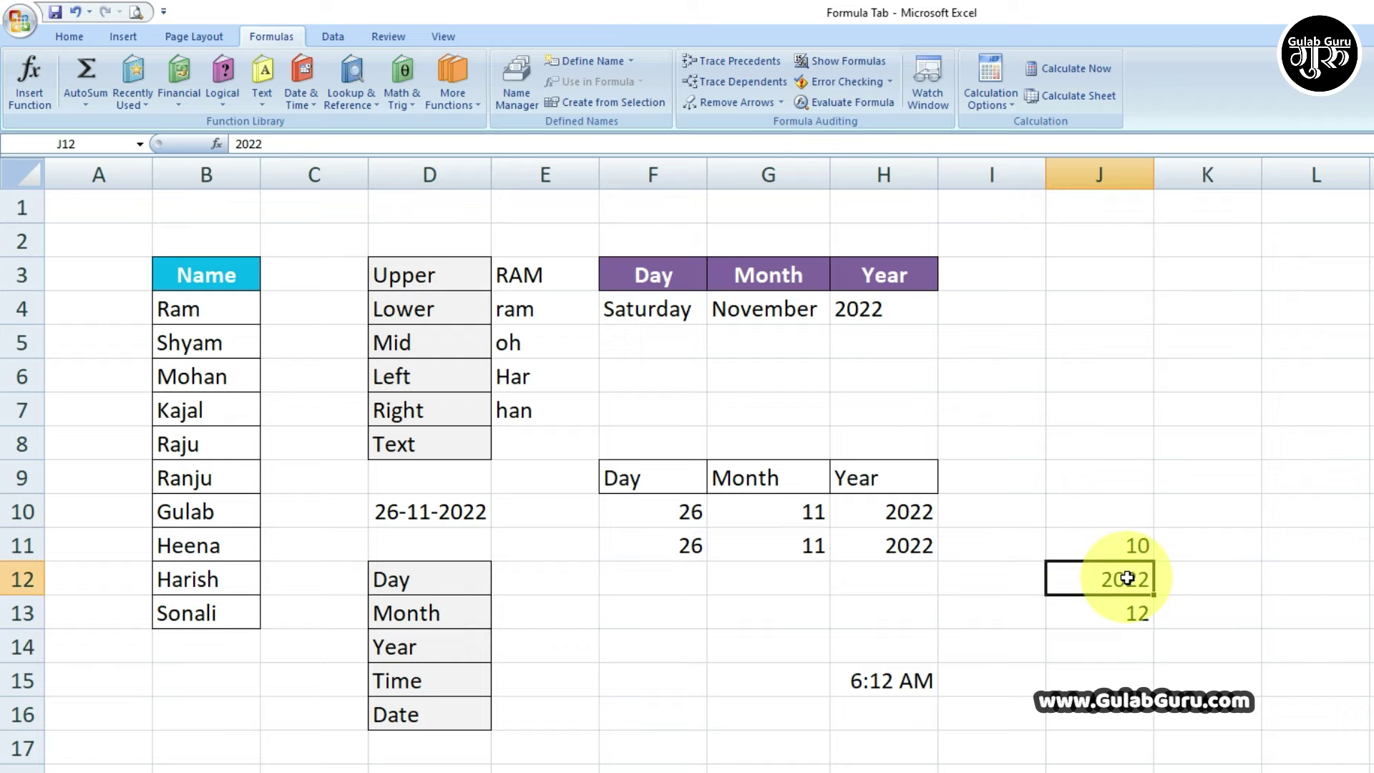
click(1124, 617)
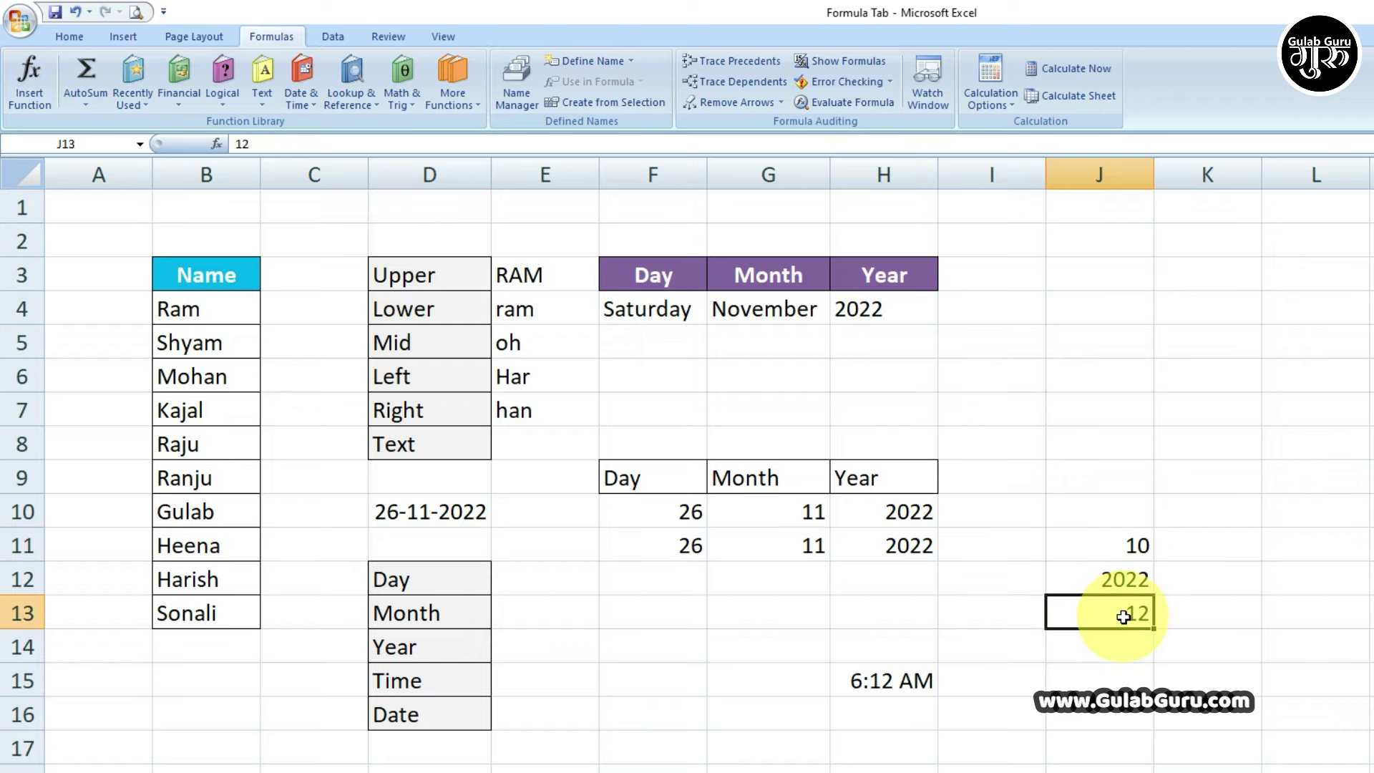
click(657, 711)
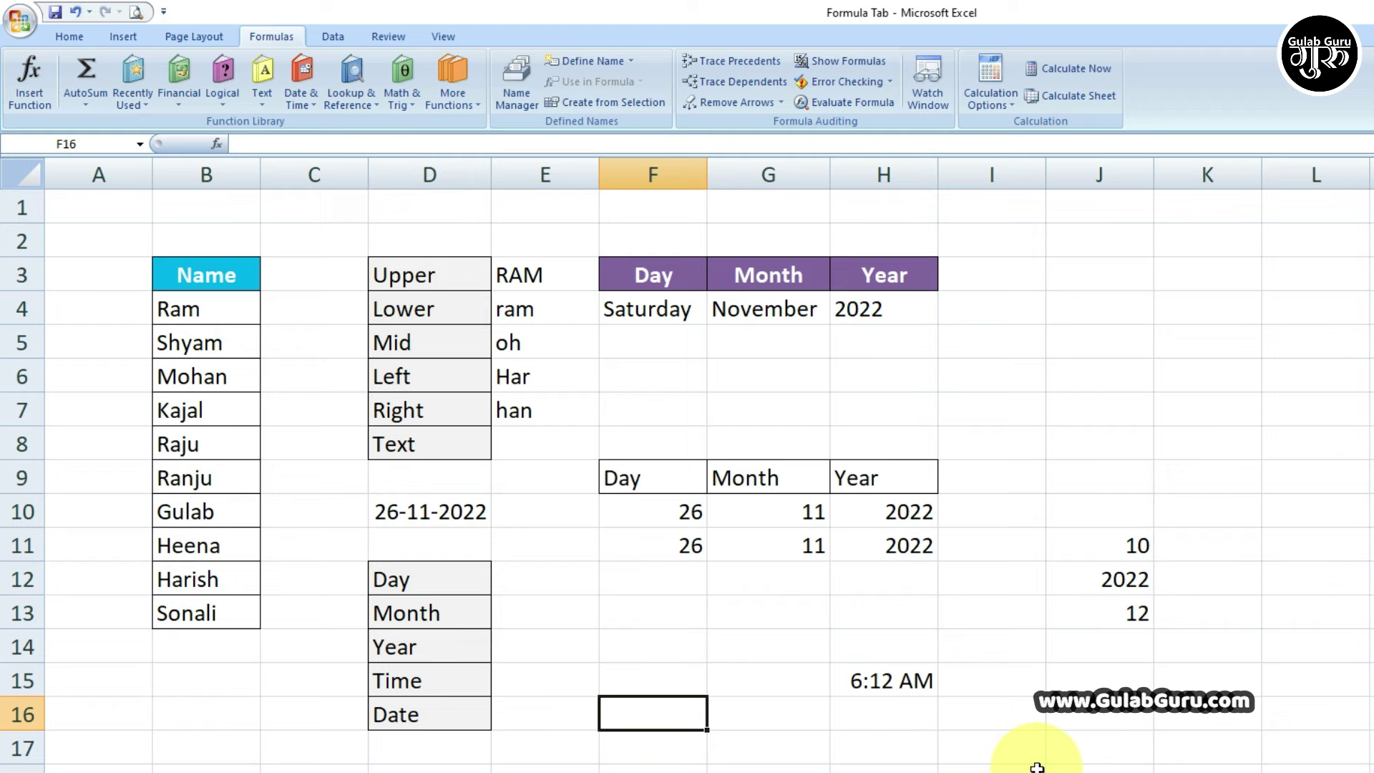
- Enter =DATE(J12,J13,J11) in F16 so it shows 10-12-2022, and check its formula
text(=date)
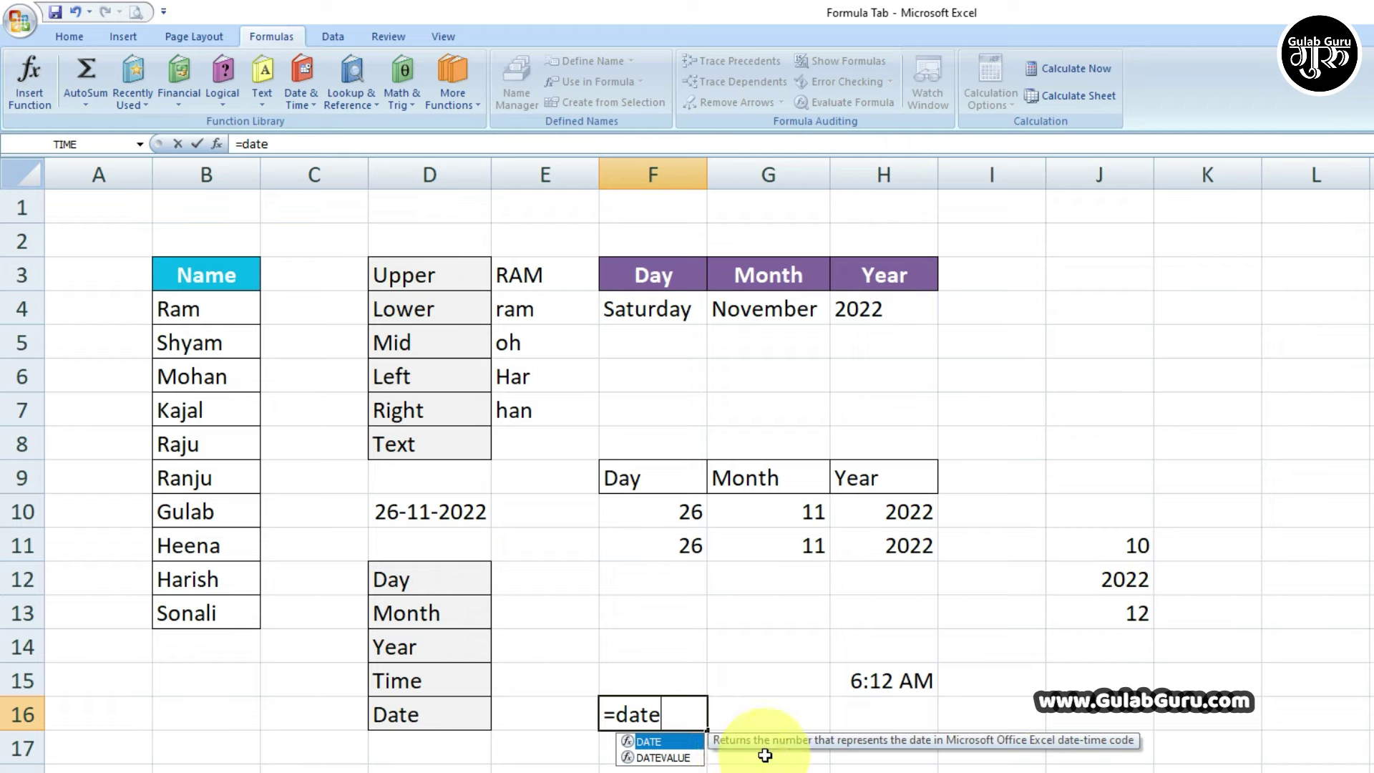
double_click(655, 741)
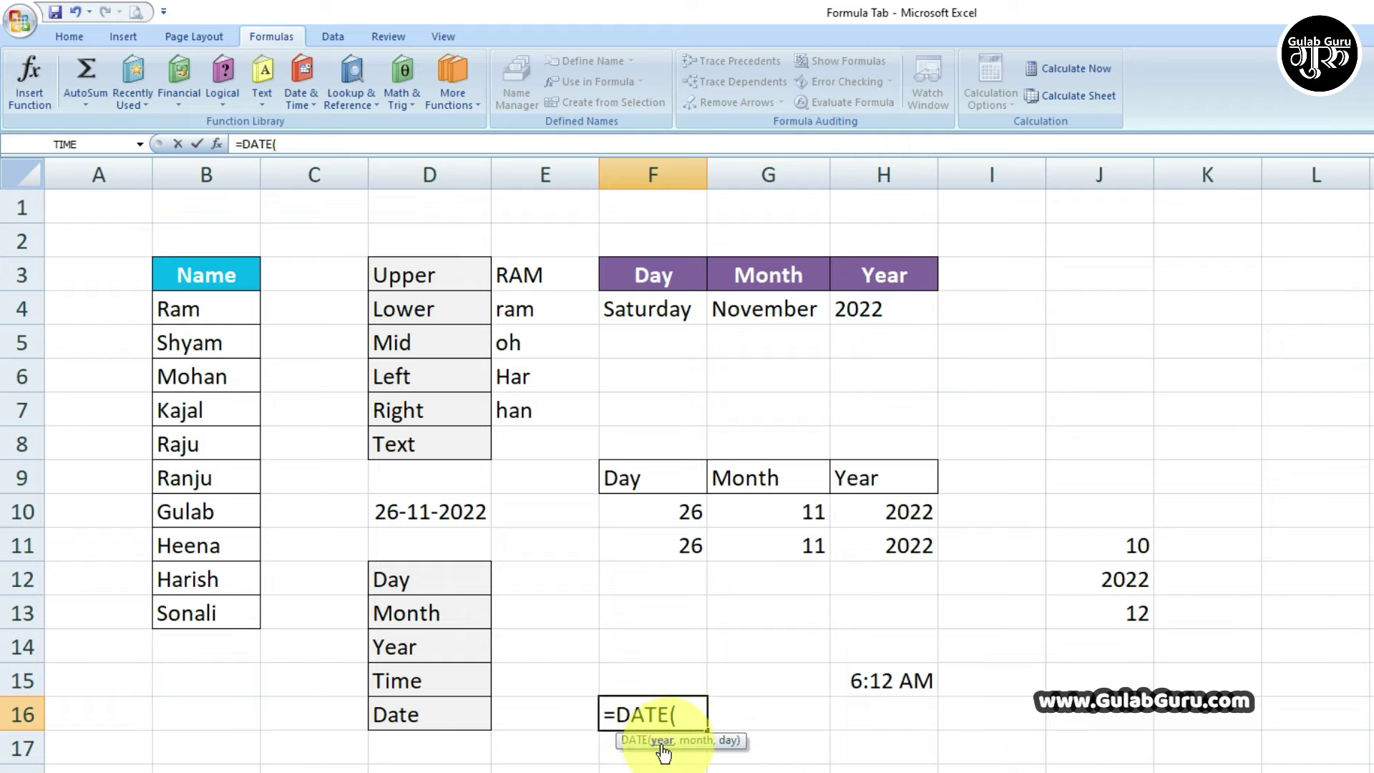
click(1105, 586)
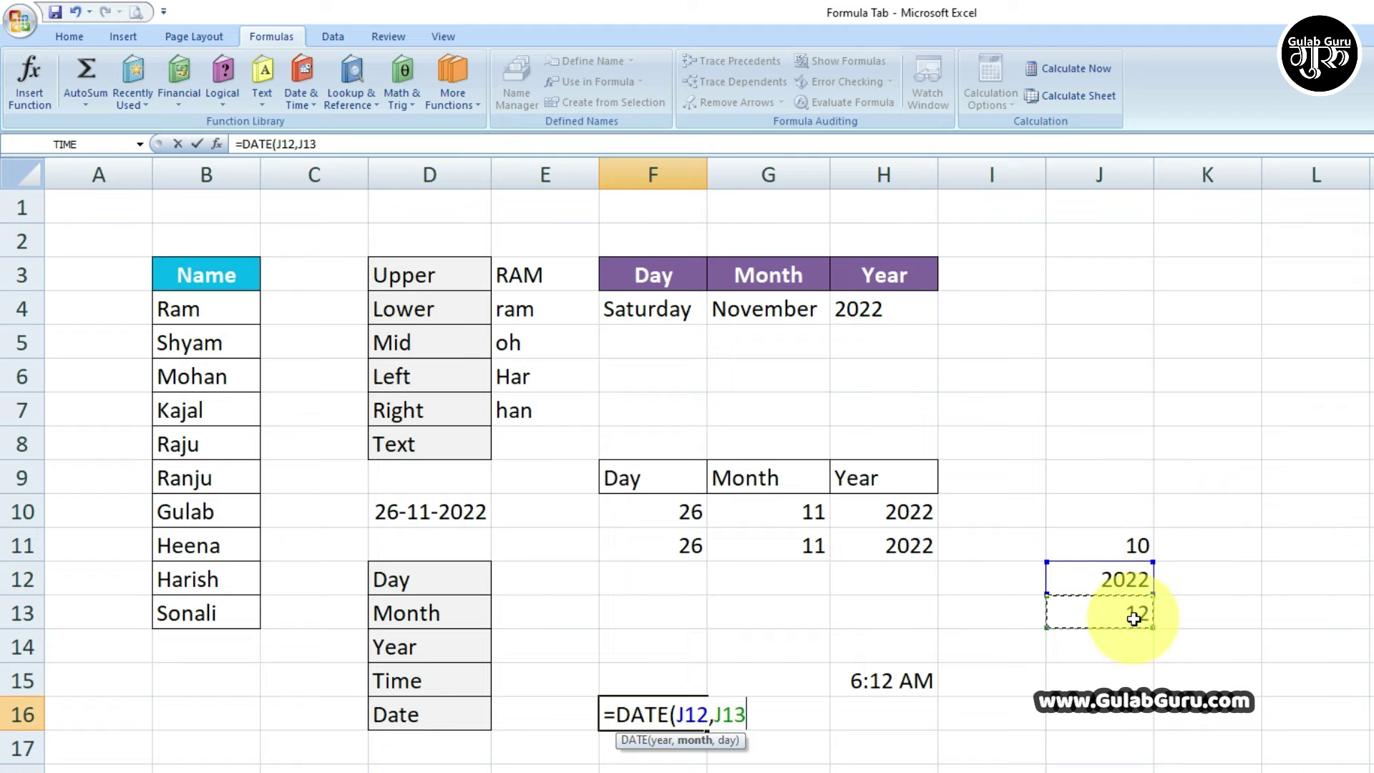
text(,)
click(1129, 548)
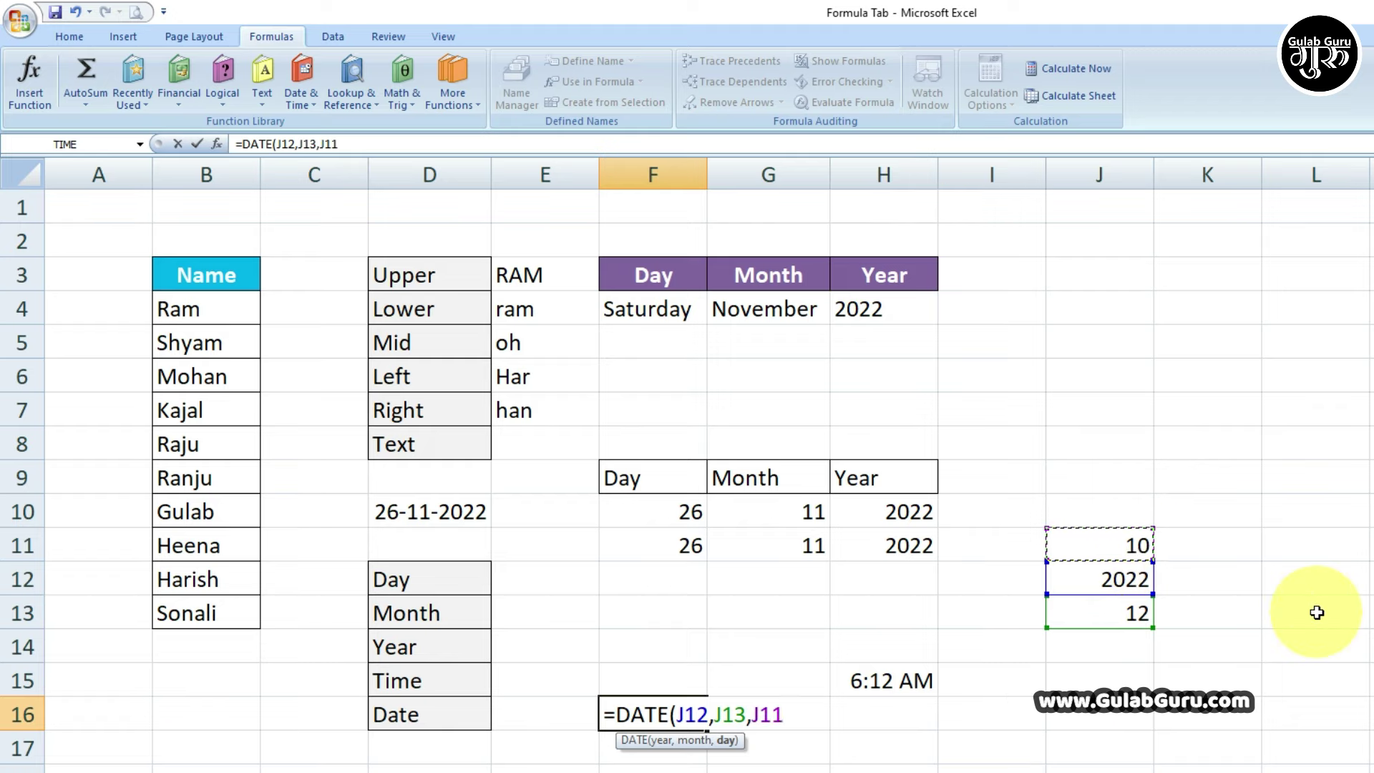
text())
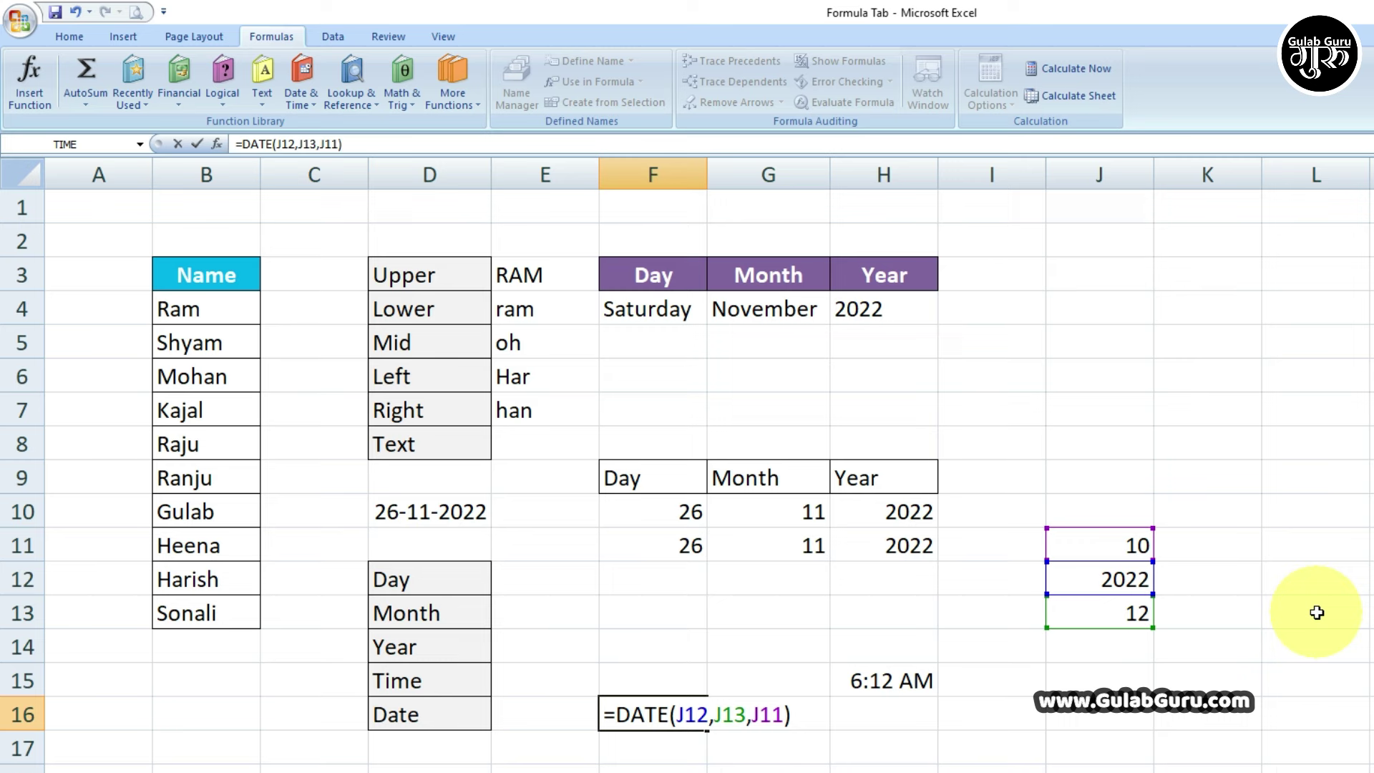
key(Return)
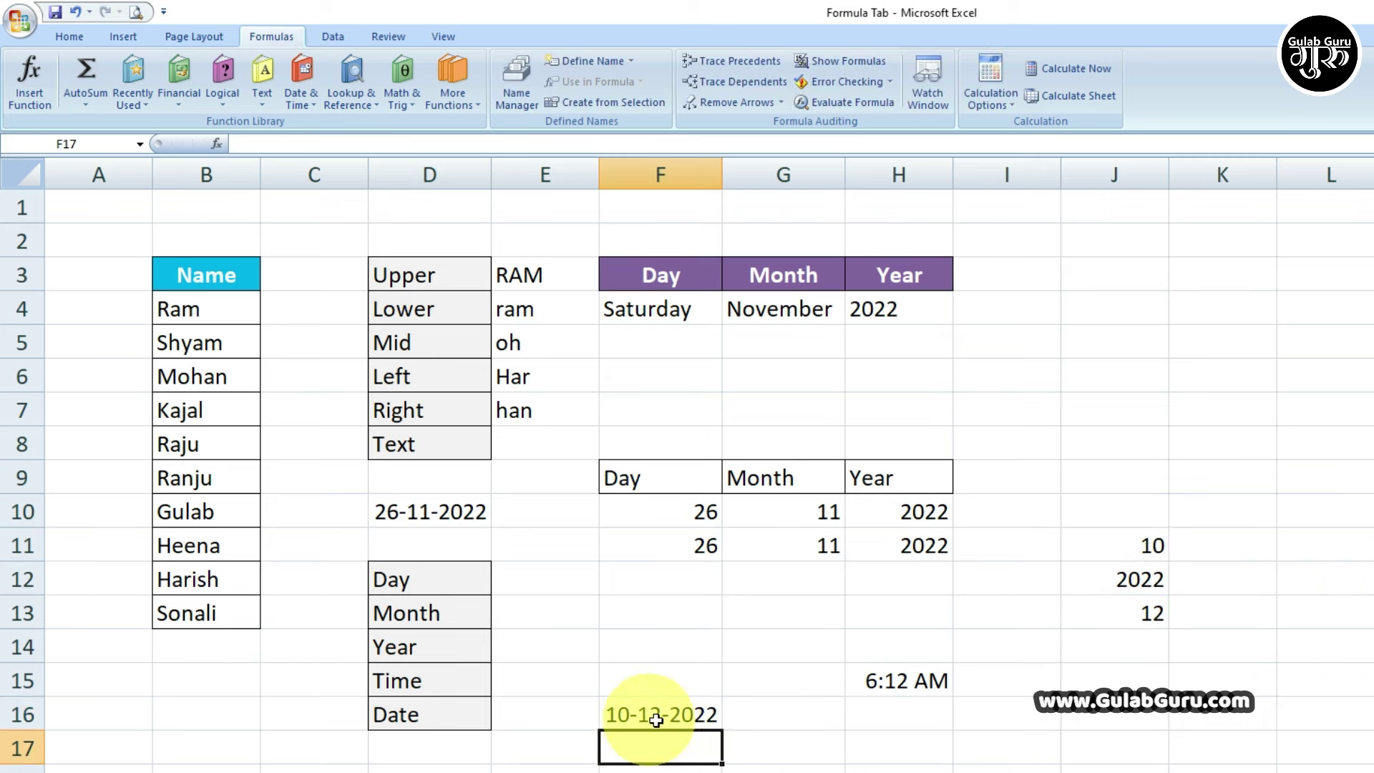
click(701, 715)
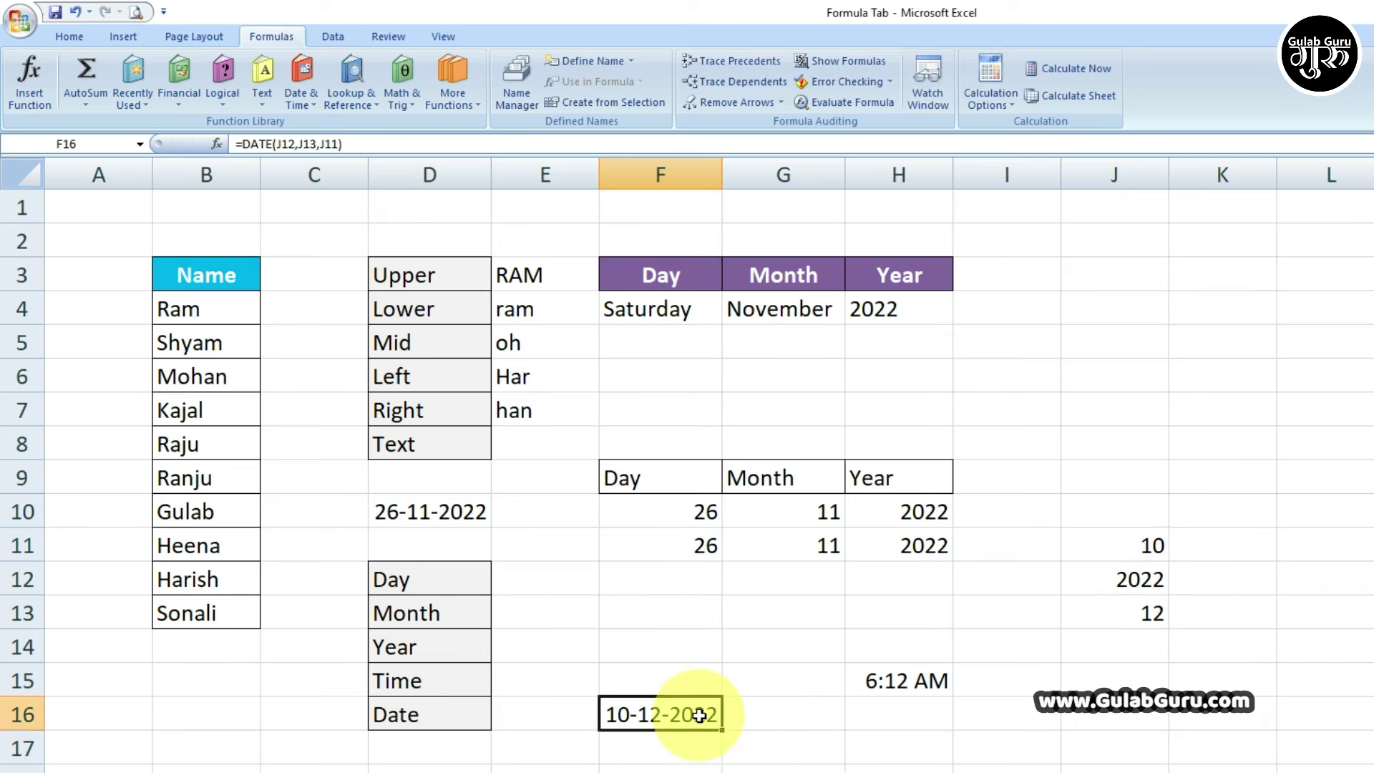
click(730, 719)
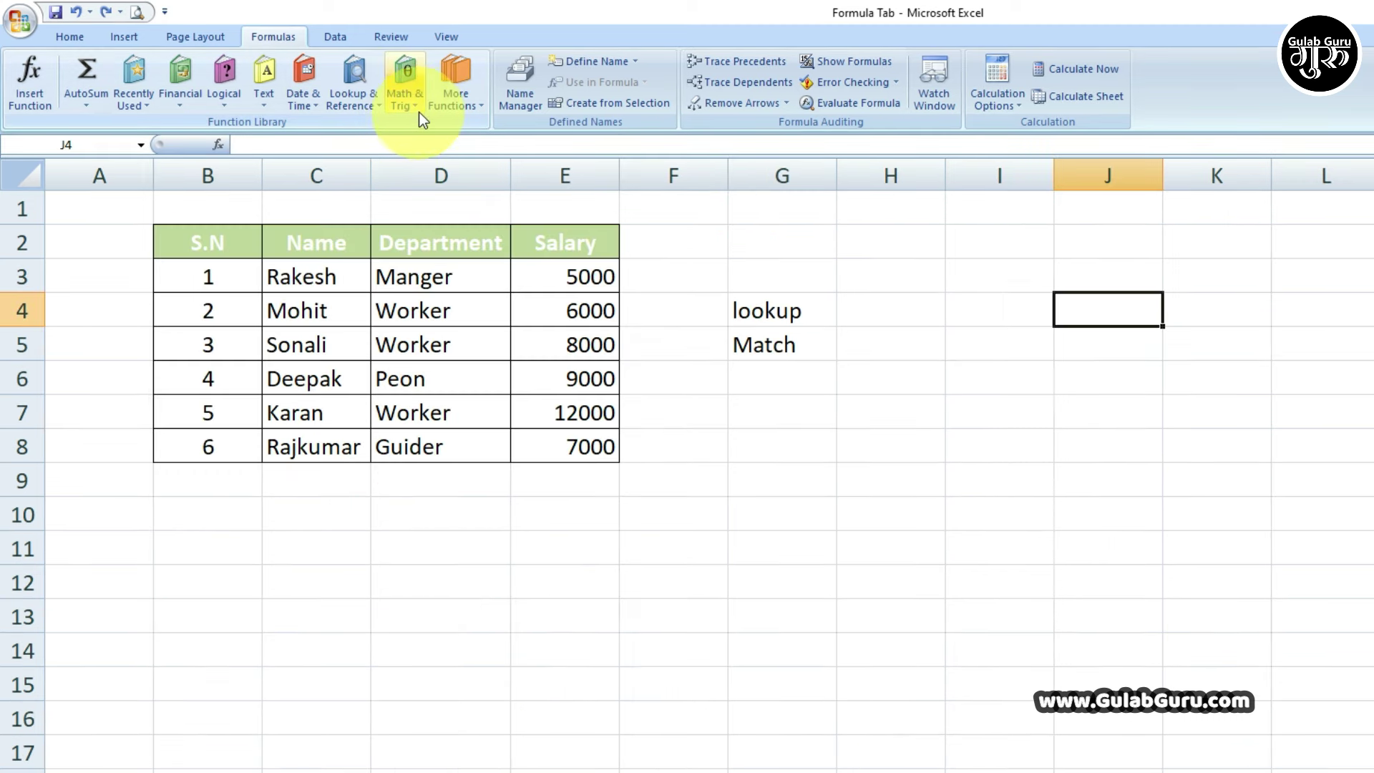
- View the Lookup & Reference functions list on the employee sheet, then select H4
click(380, 104)
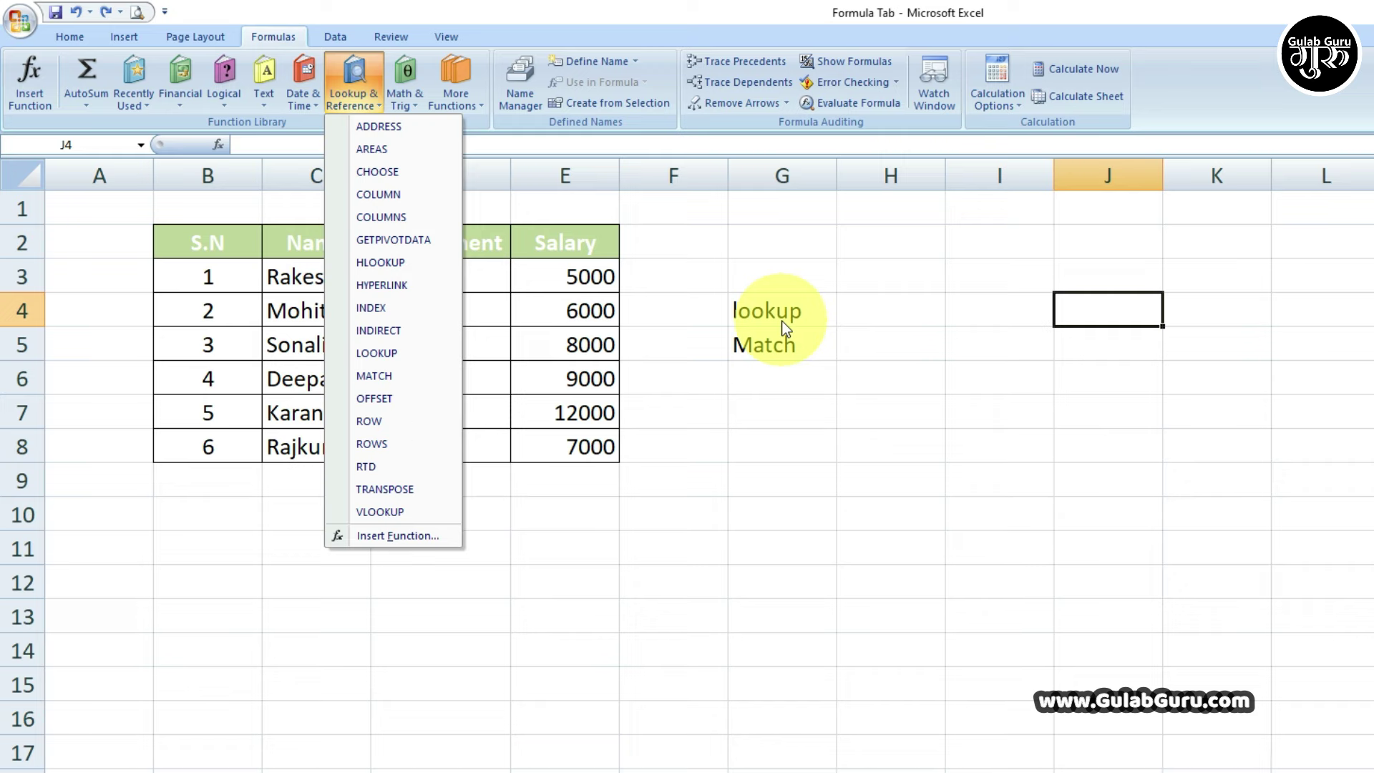
click(853, 315)
click(859, 309)
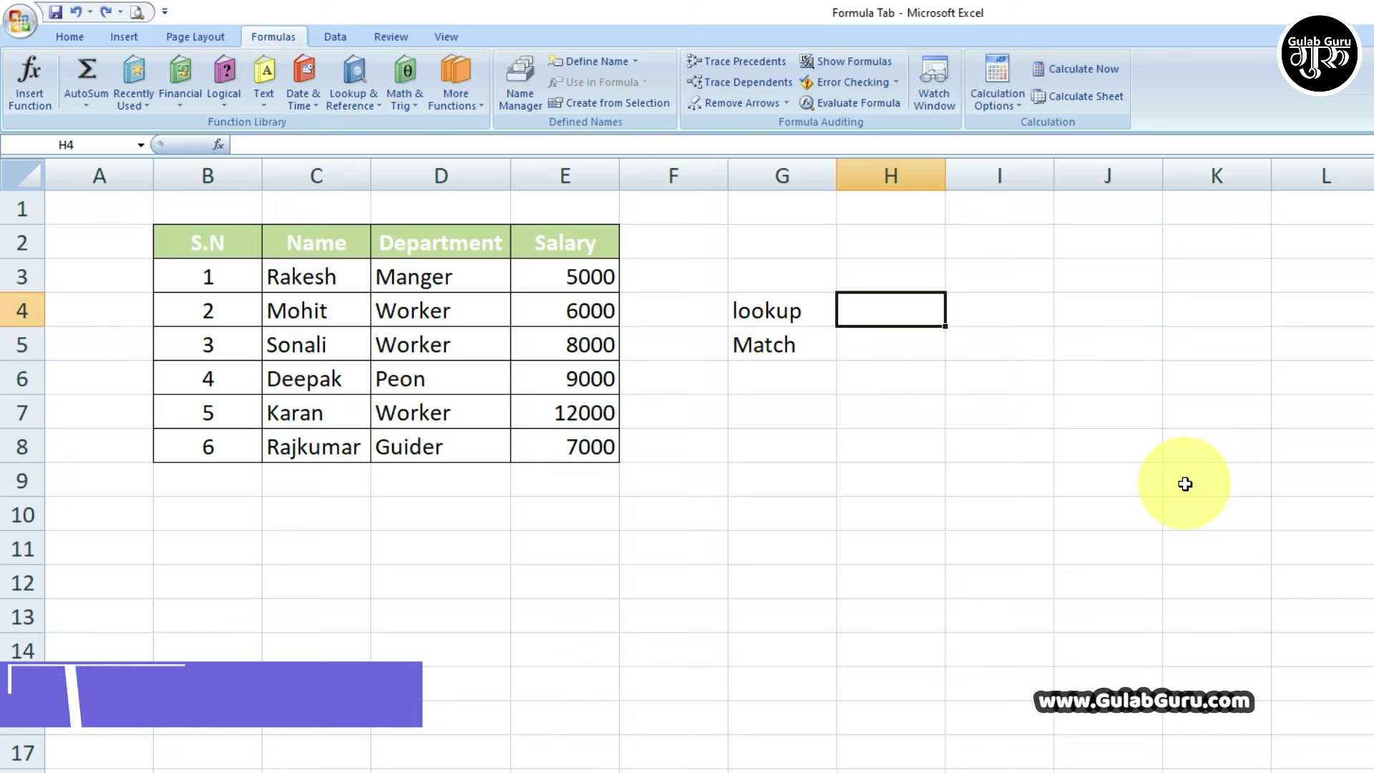
- Enter =LOOKUP(C5,C3:E8,E3:E8) in H4, returning the salary 8000
text(=)
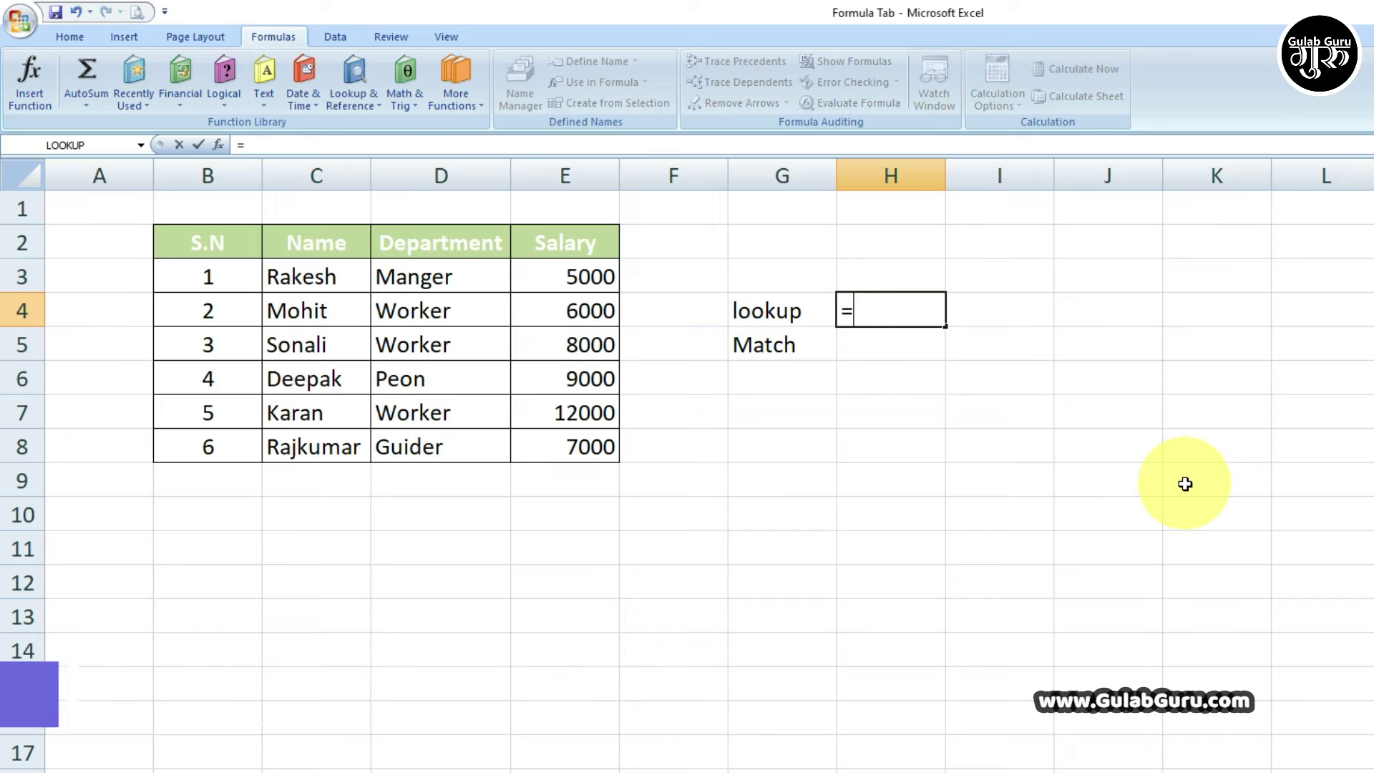
text(lo)
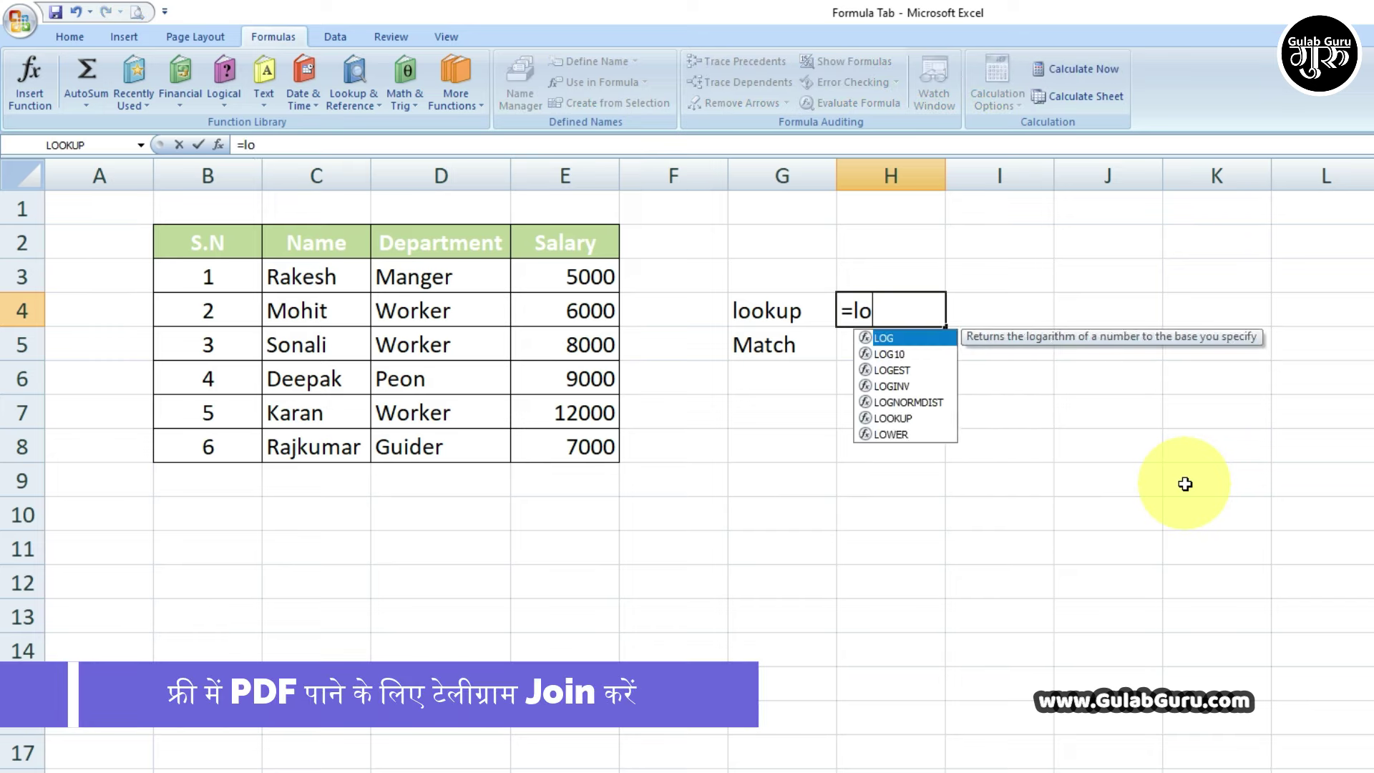
text(o)
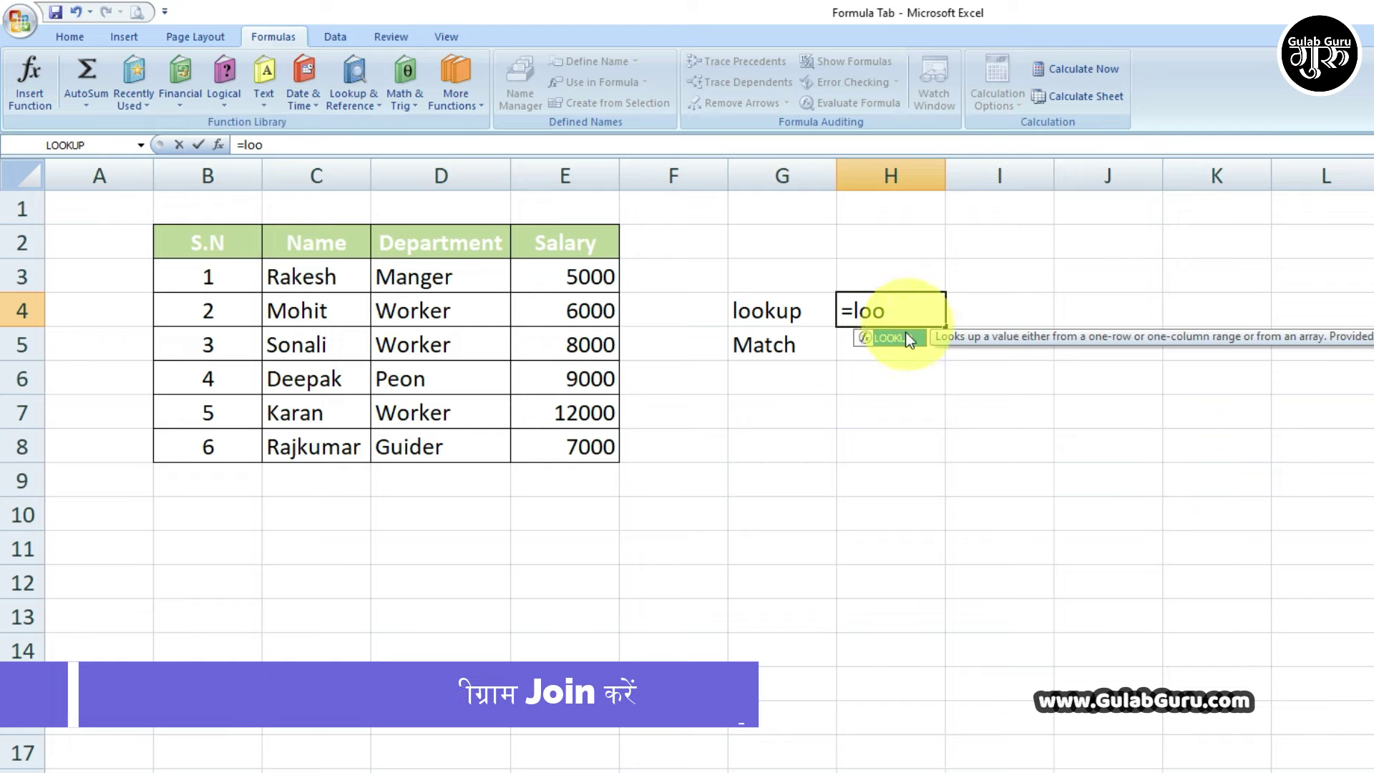
double_click(904, 334)
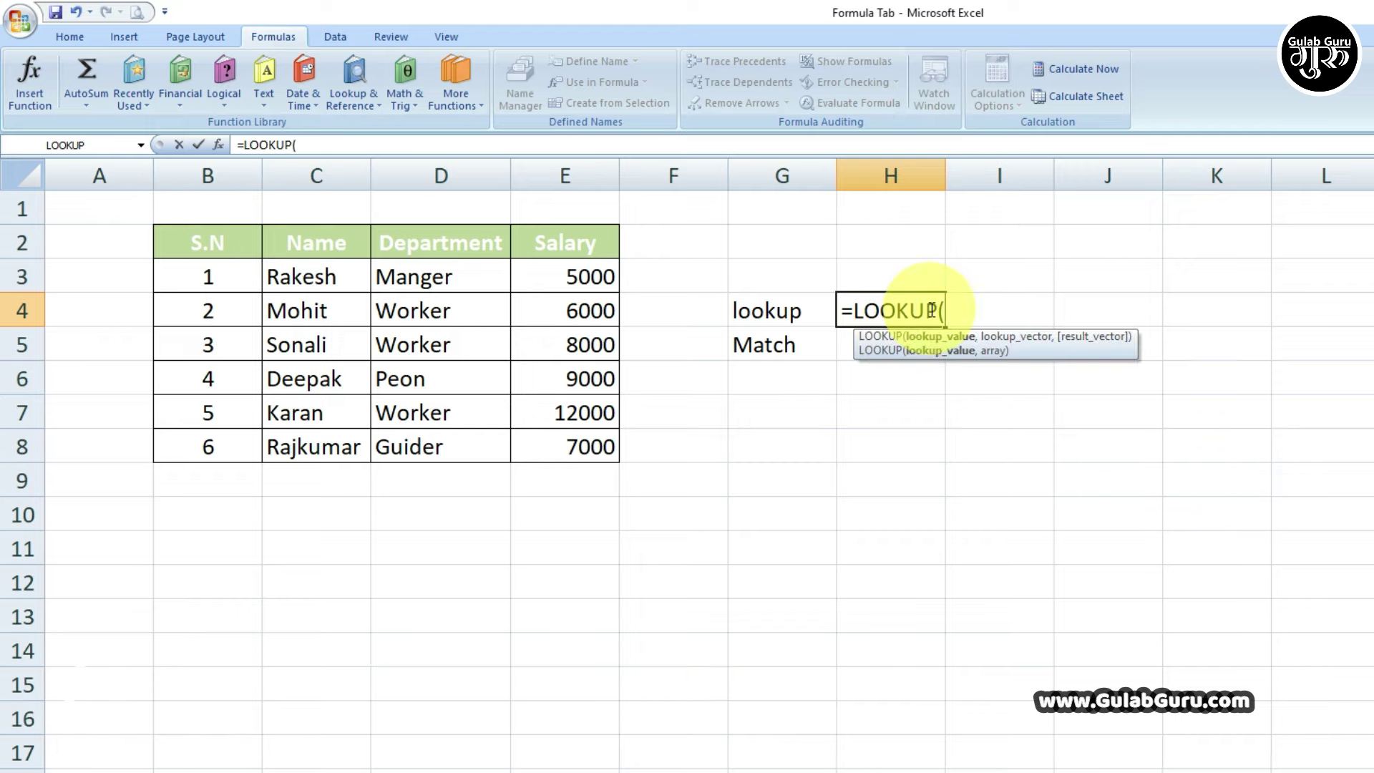
click(306, 349)
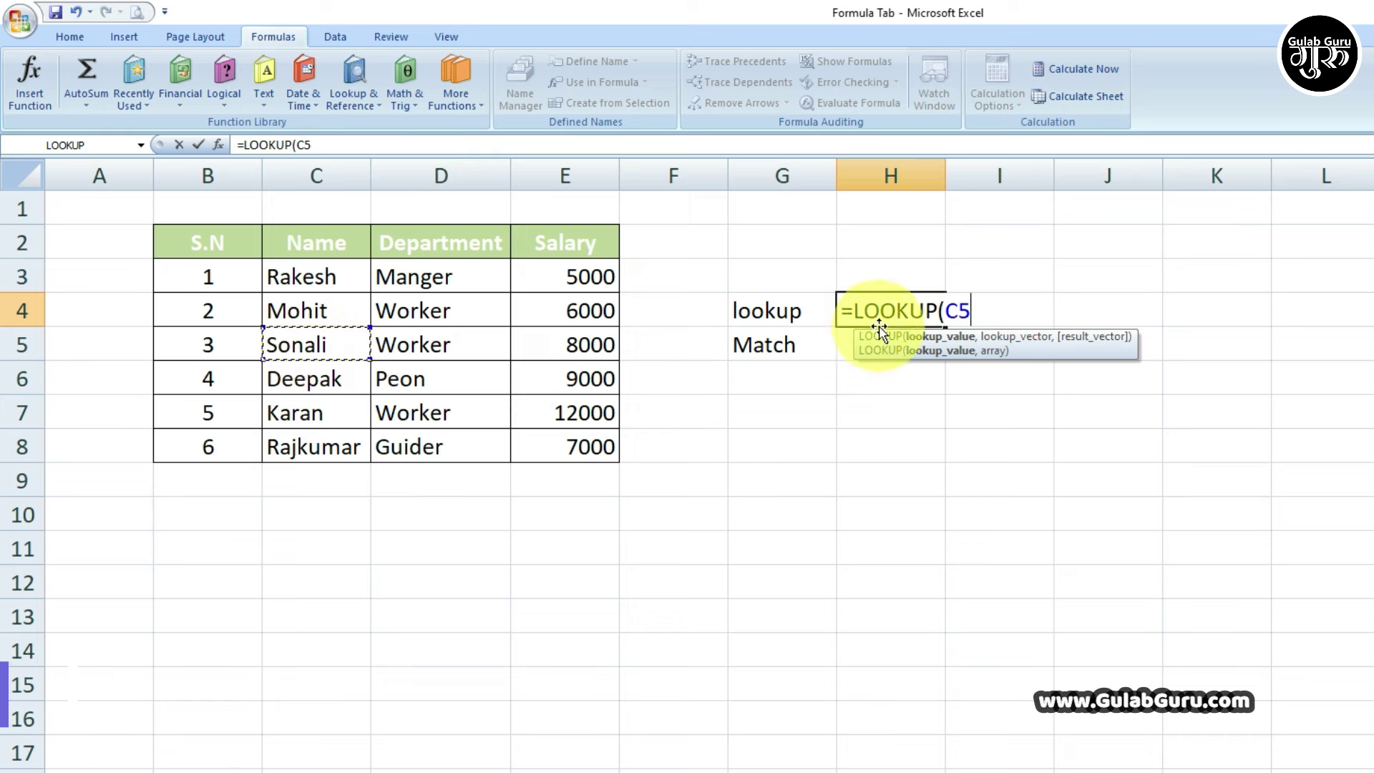
text(,)
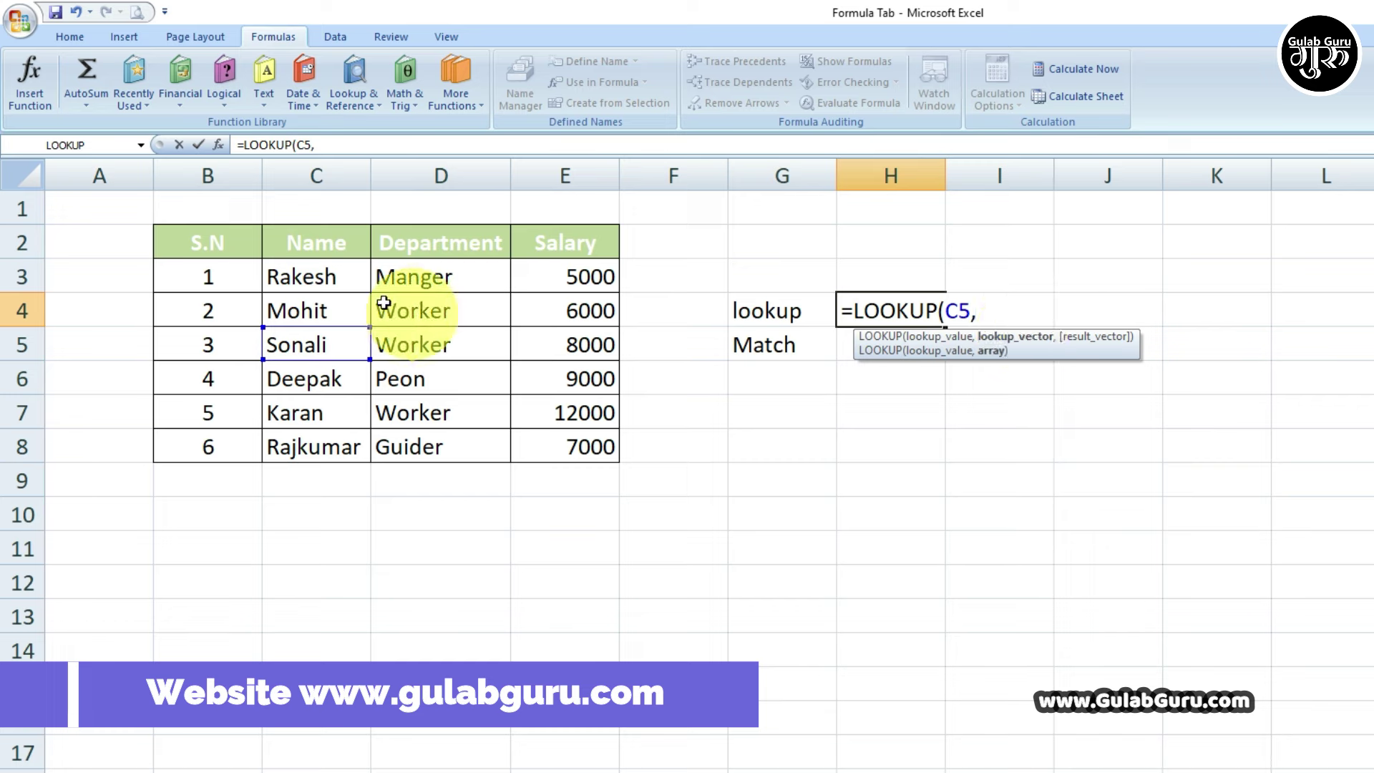
drag(358, 275, 539, 445)
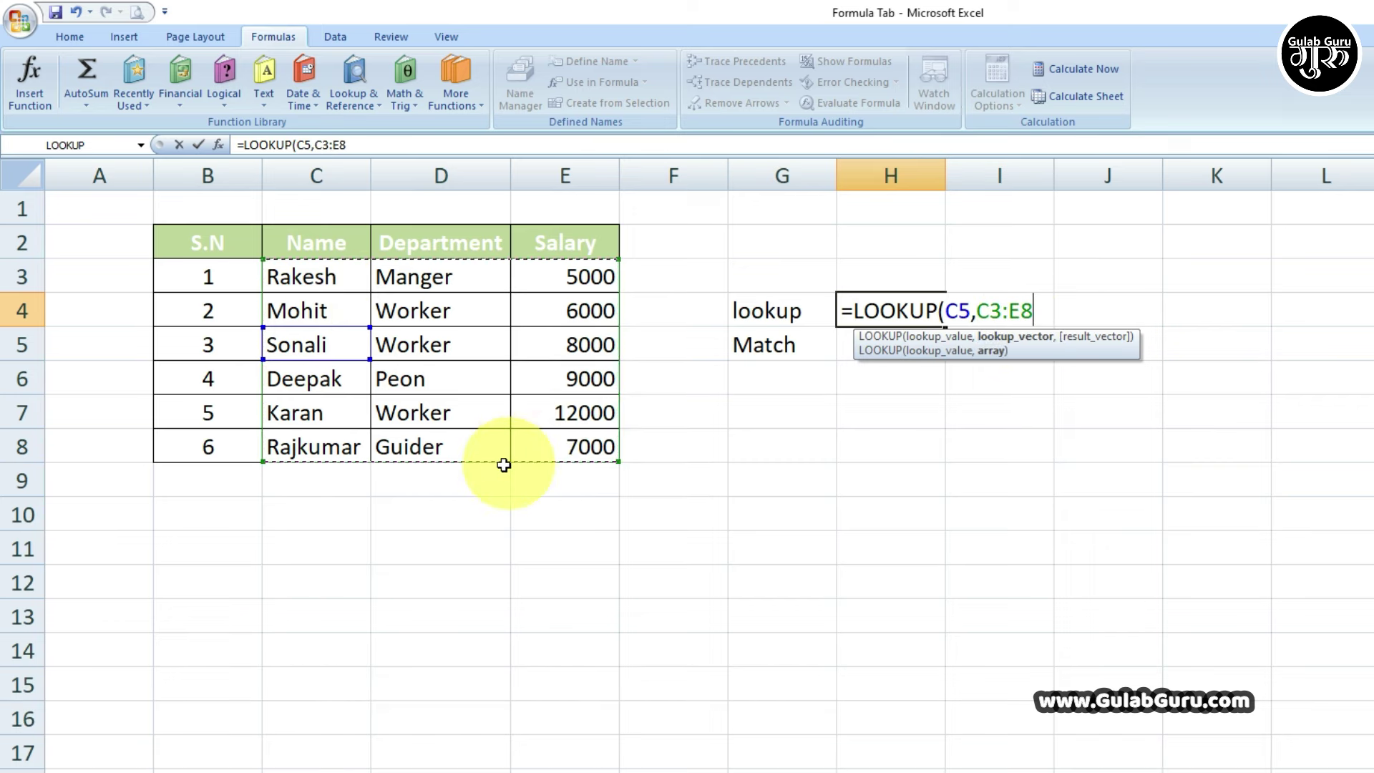
text(,)
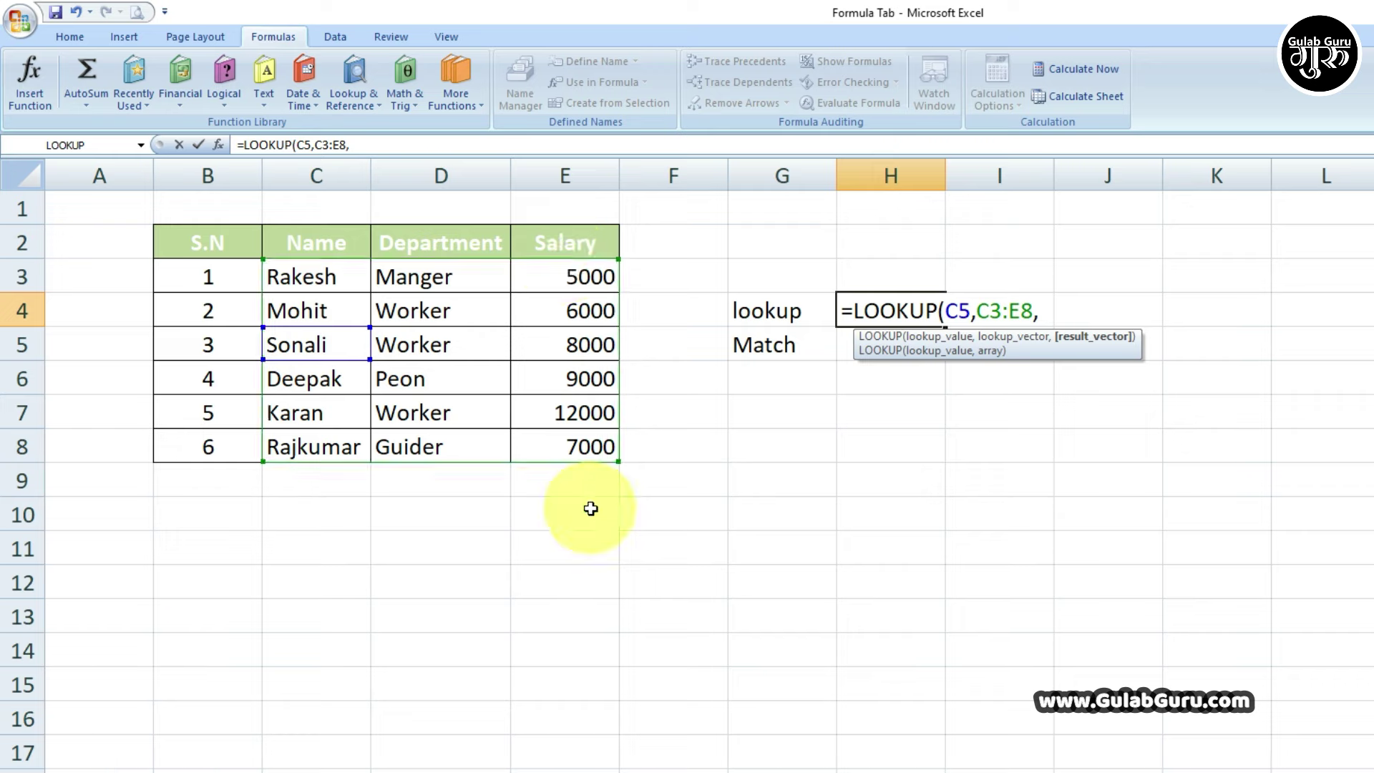
drag(568, 285, 583, 439)
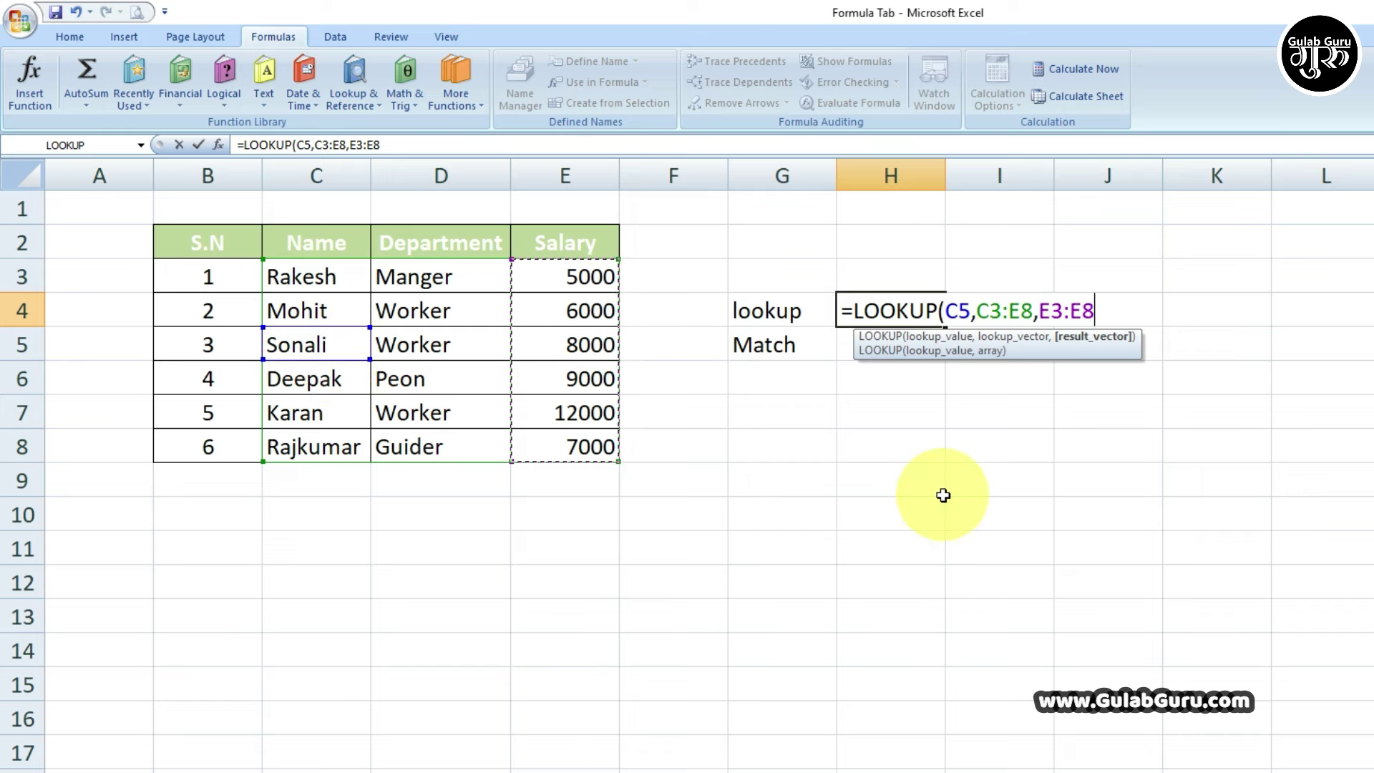
text())
key(Return)
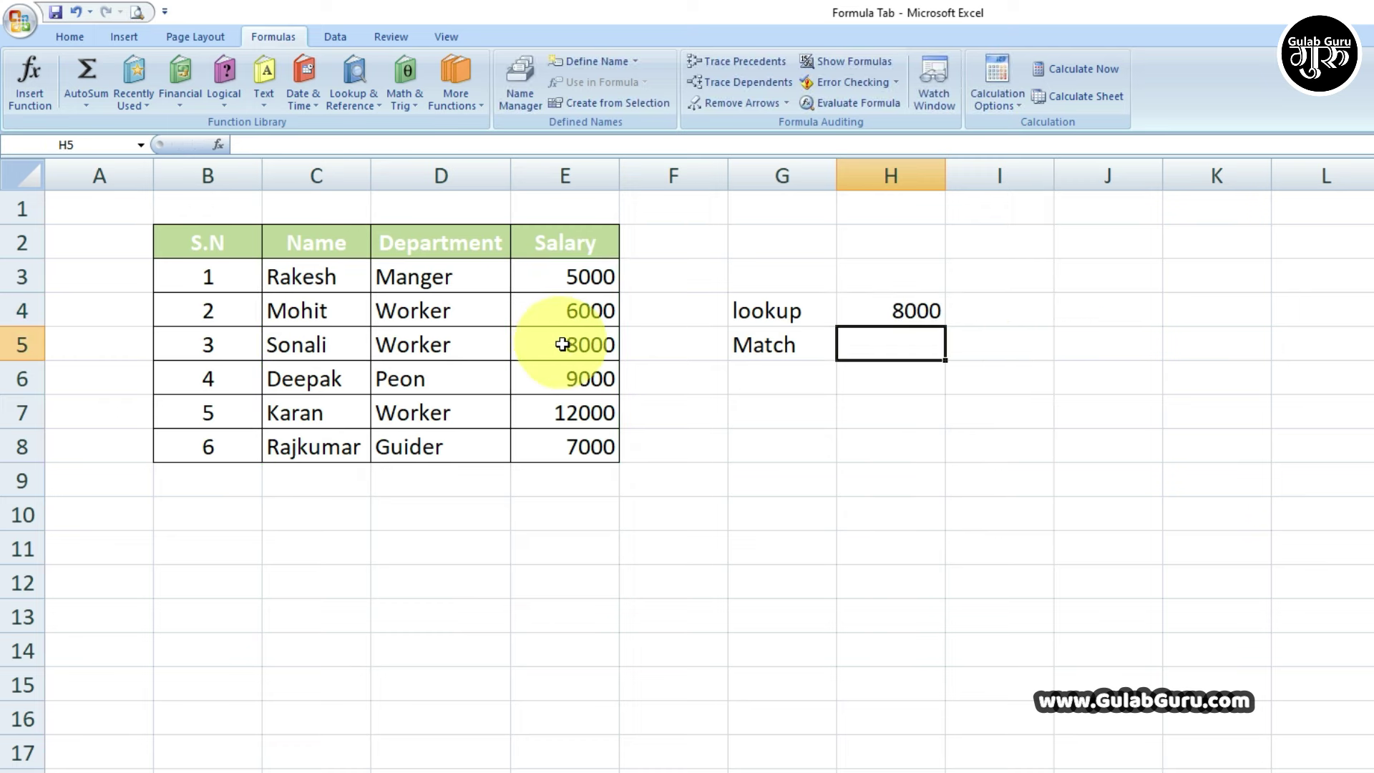
- Build a vector-form LOOKUP in I4 with ranges C3:E8 and E3:E8, showing 8000
click(987, 321)
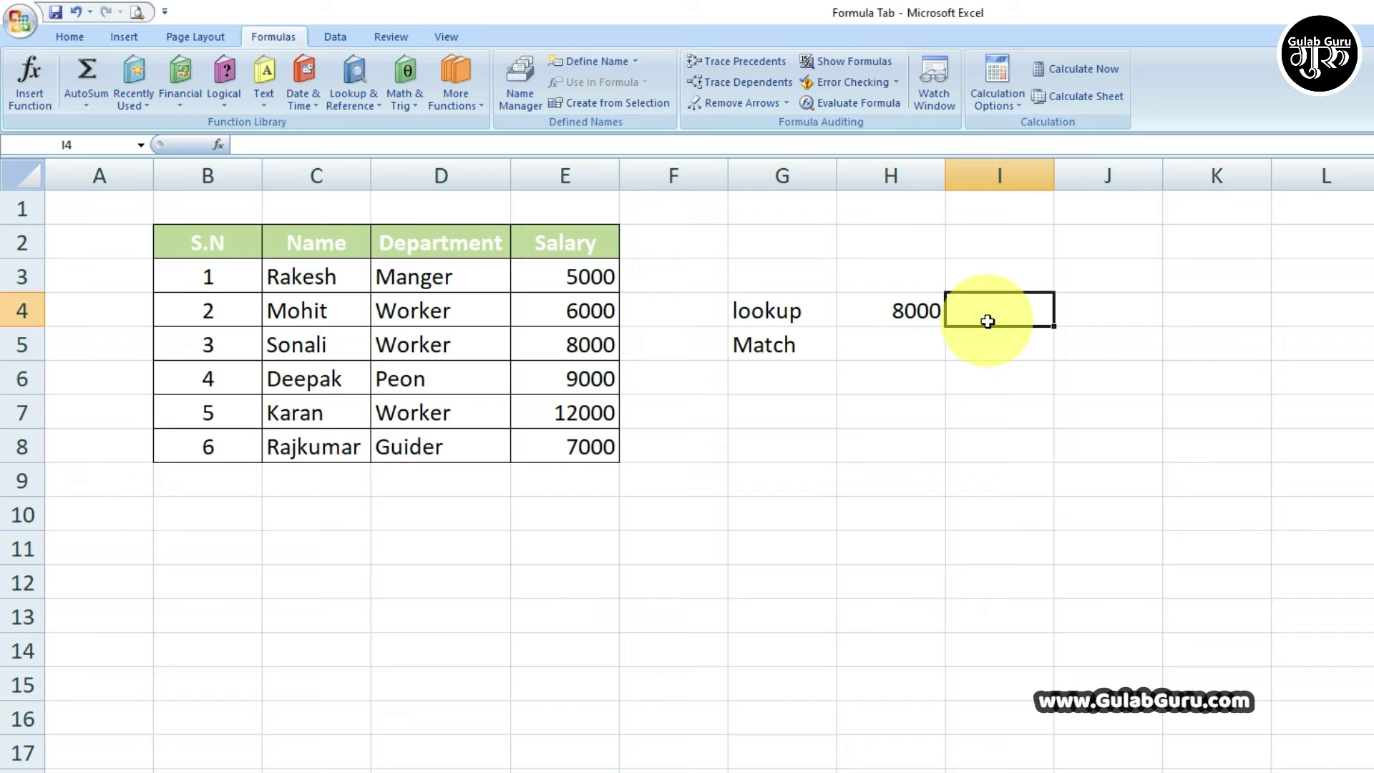
click(356, 104)
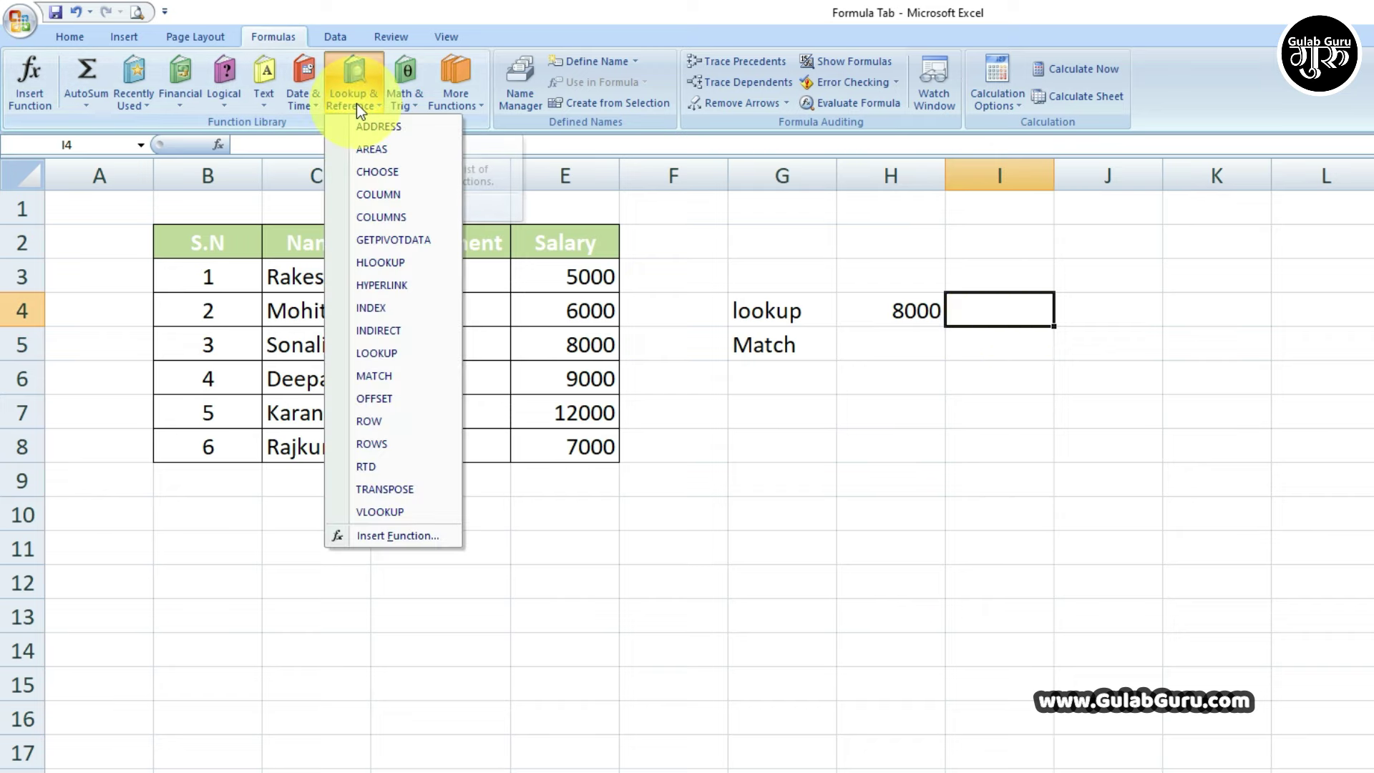
click(390, 353)
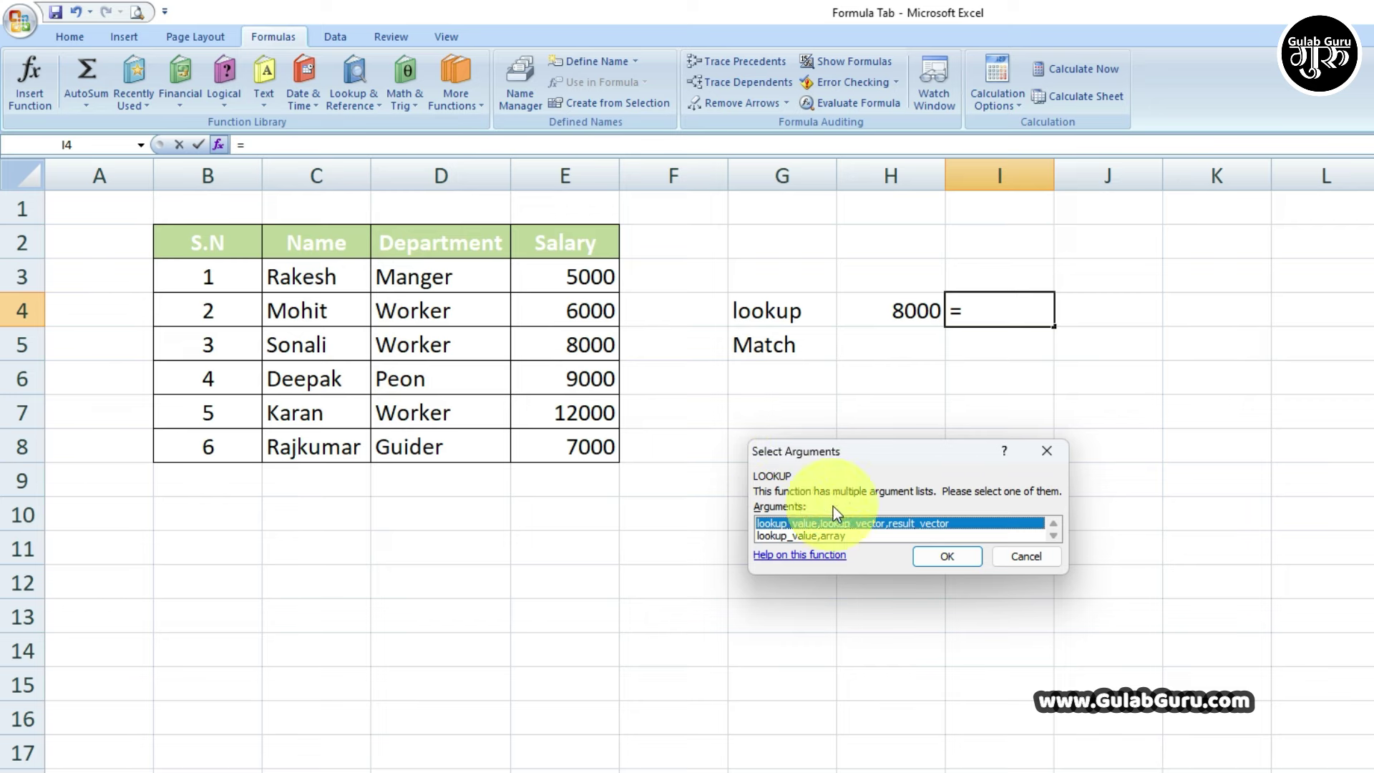
drag(921, 453, 826, 374)
click(852, 476)
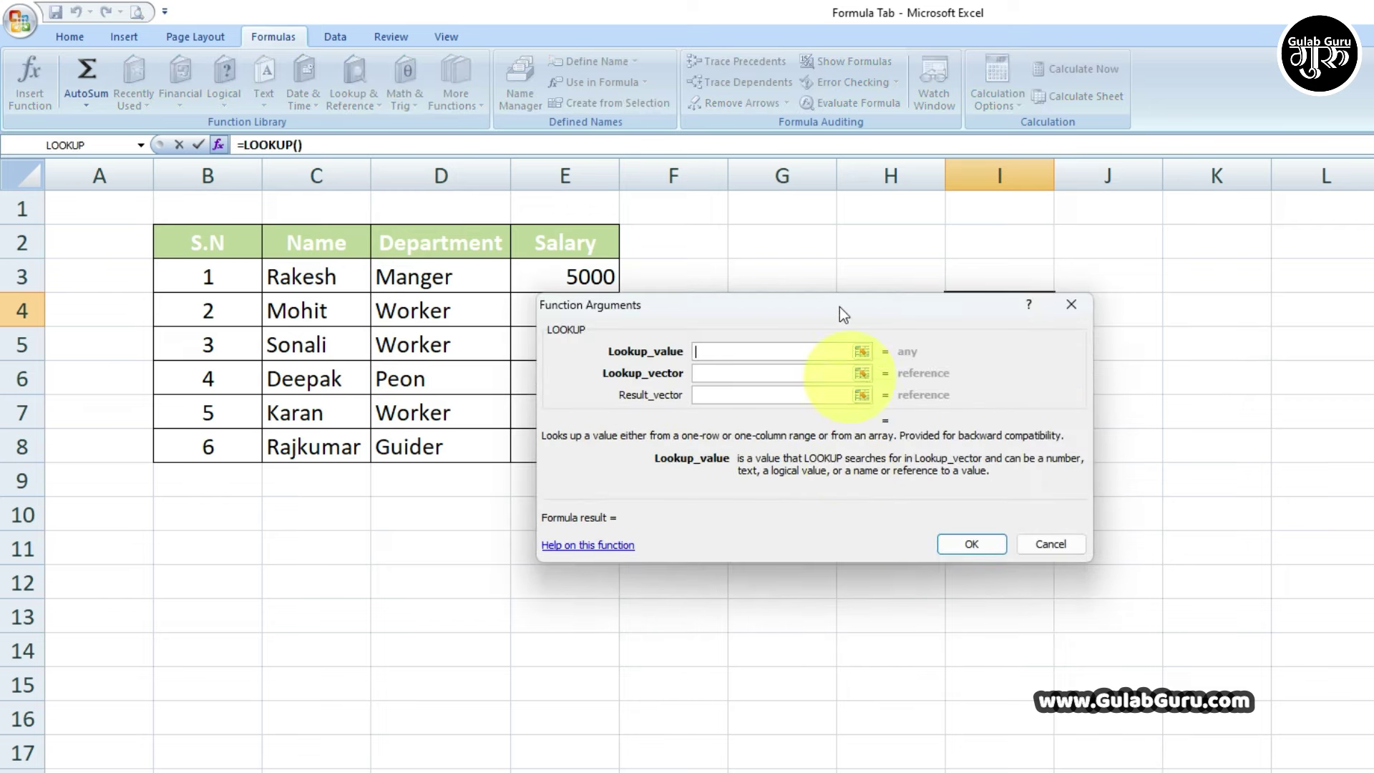
drag(833, 316, 832, 393)
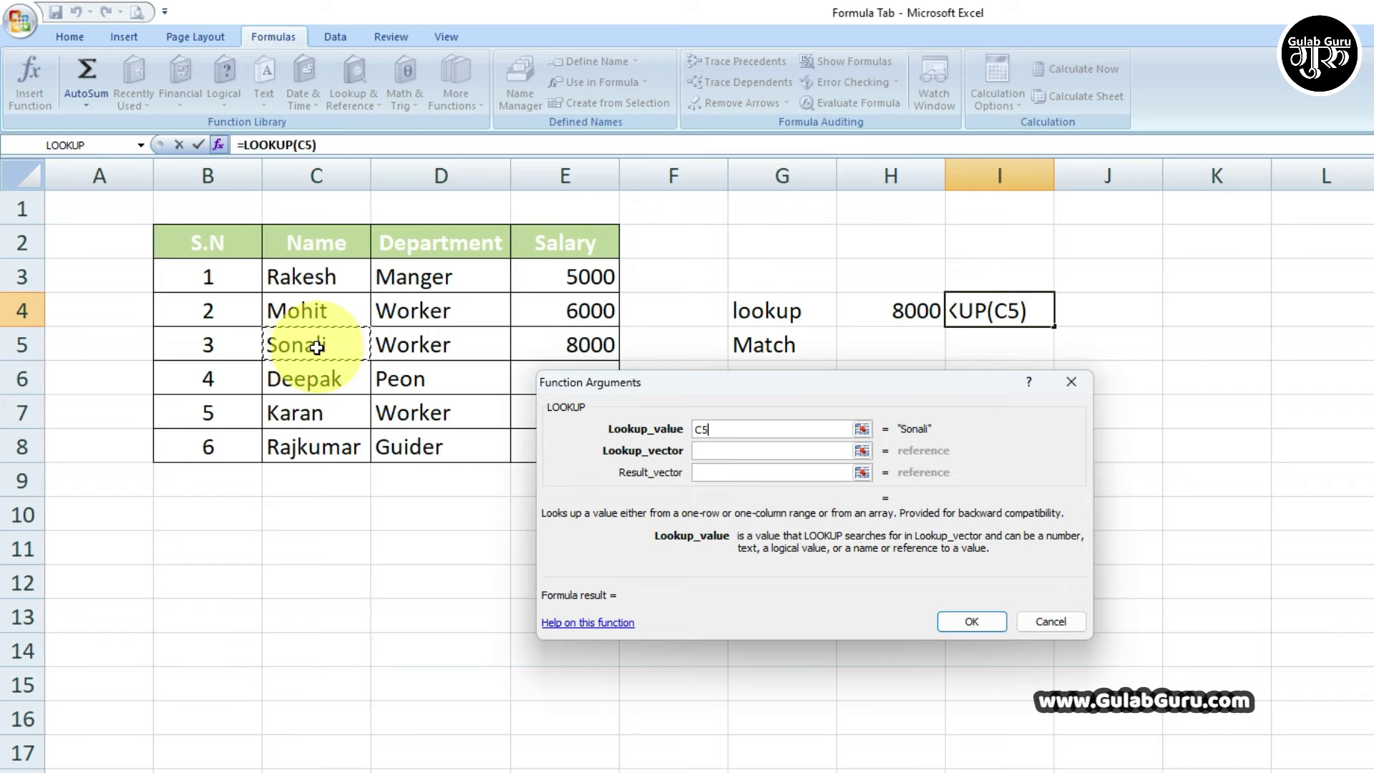
click(719, 452)
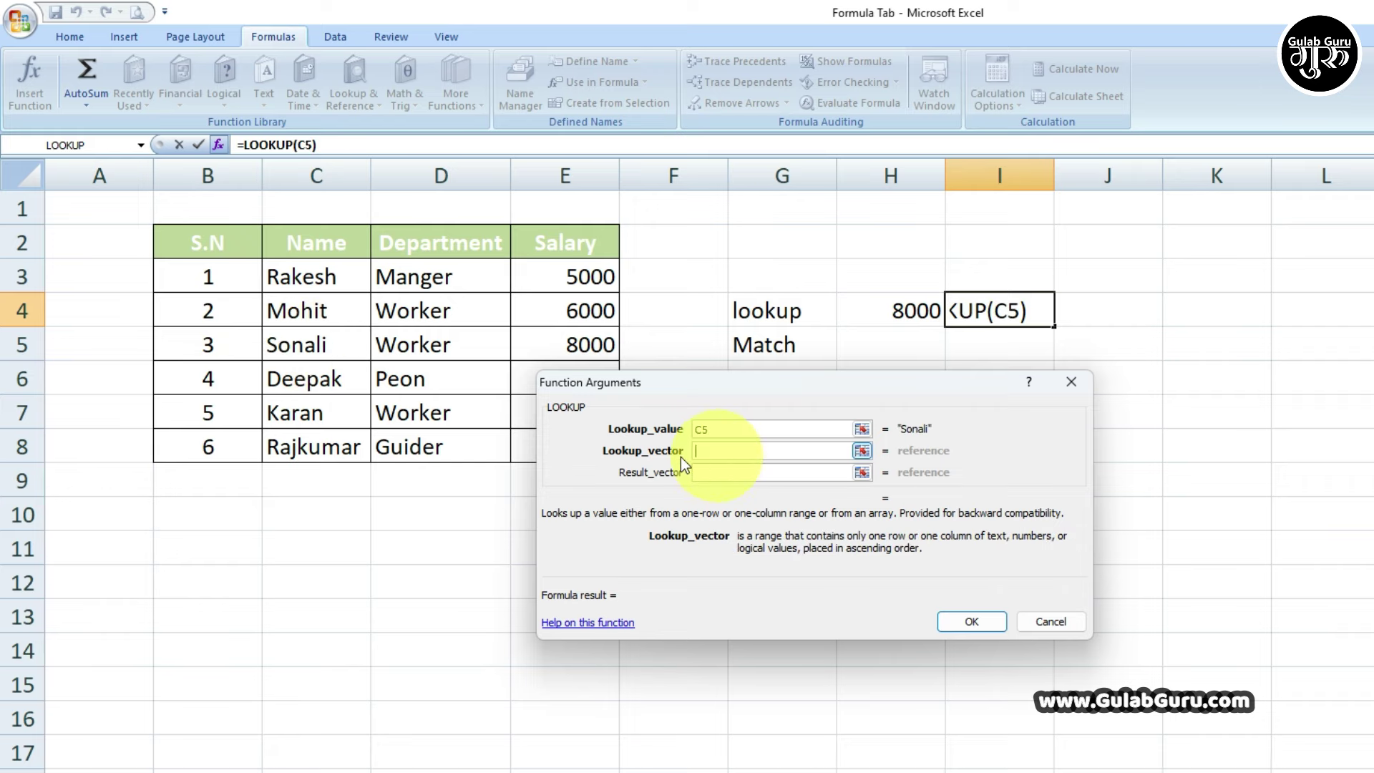
drag(311, 275, 558, 444)
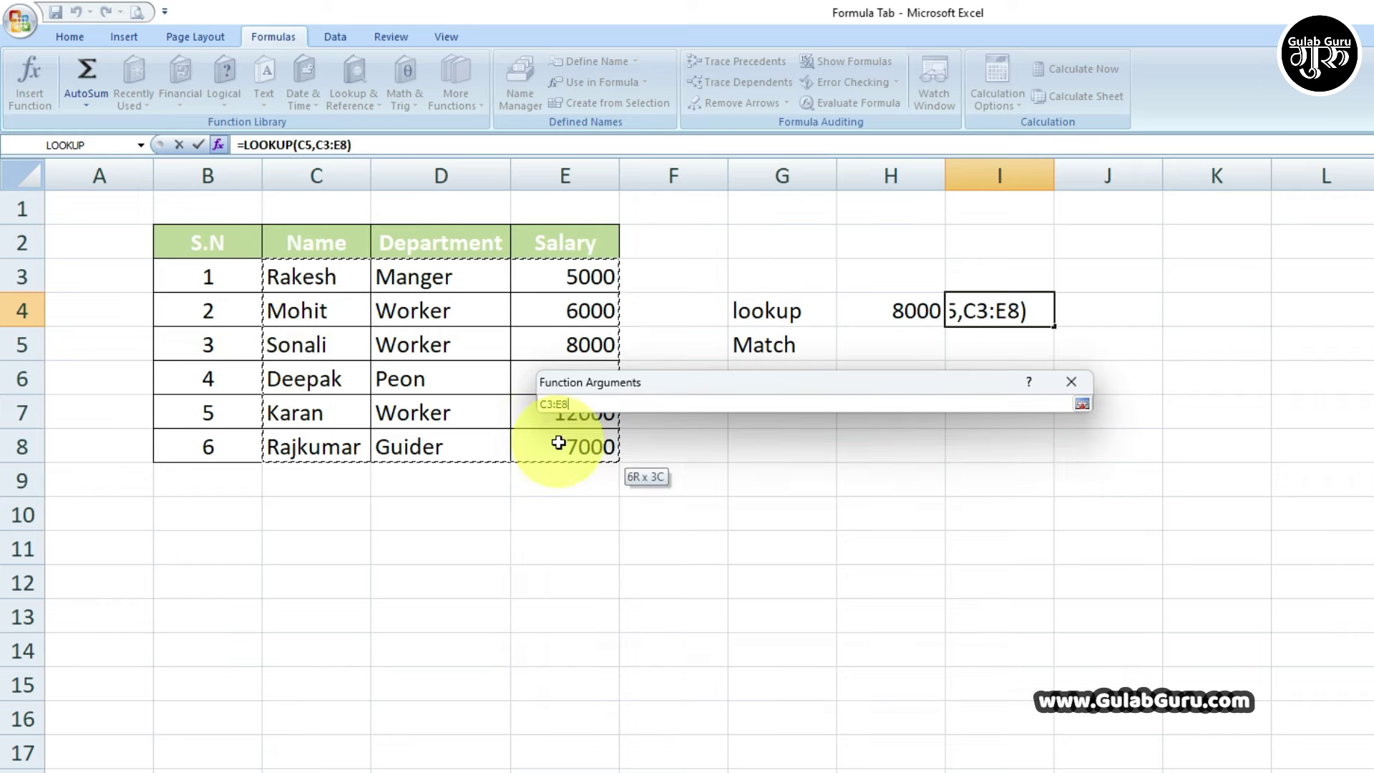
click(724, 474)
drag(562, 277, 563, 438)
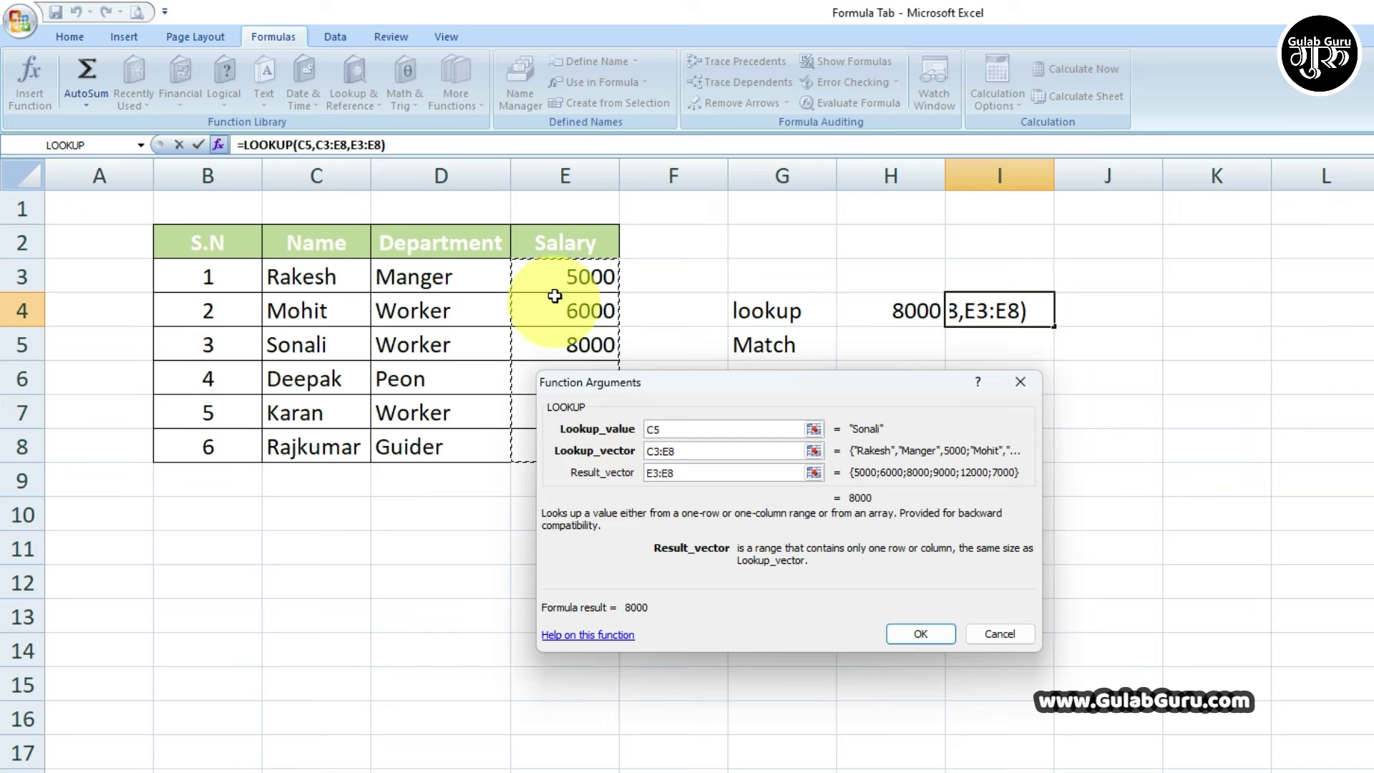
click(914, 633)
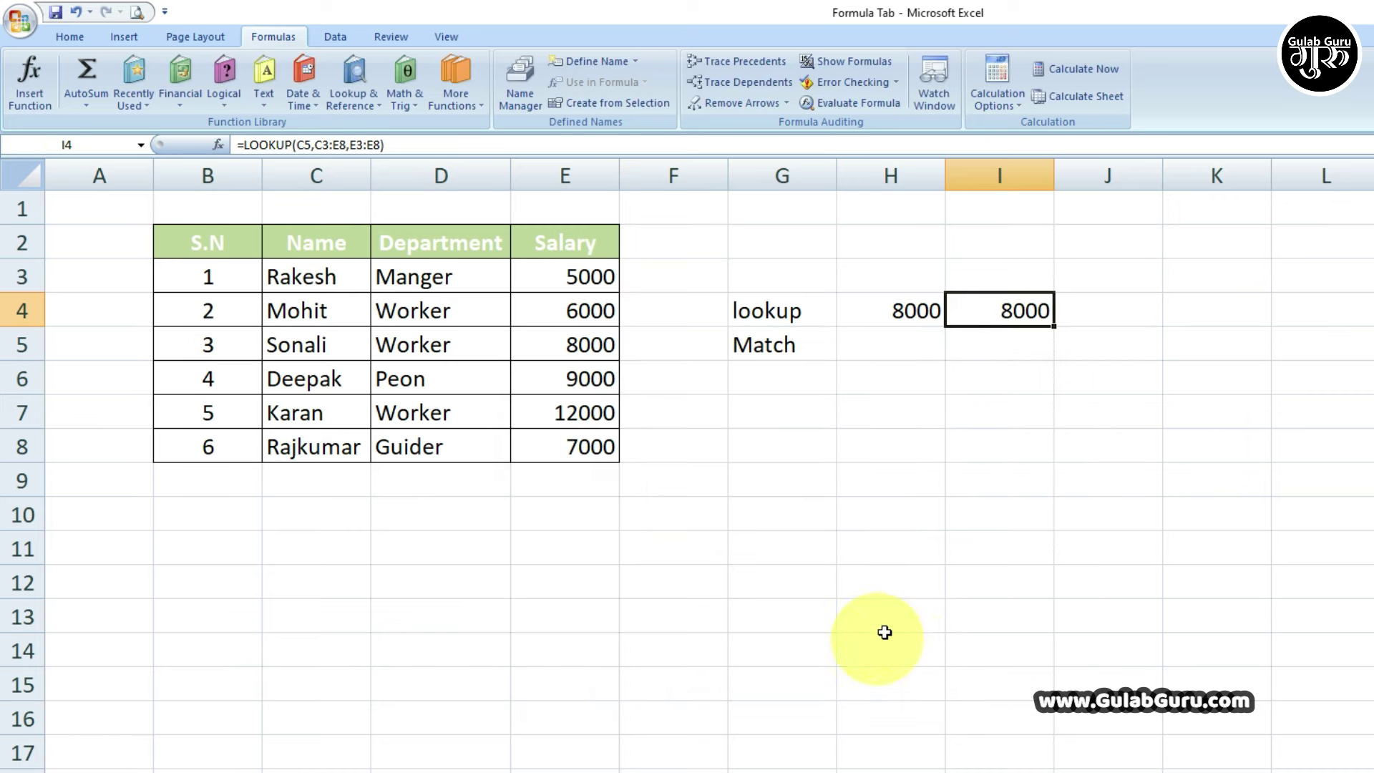
- Change I4's result range to the Department column D3:D8 so it returns Worker
double_click(1017, 310)
drag(1149, 313, 1187, 319)
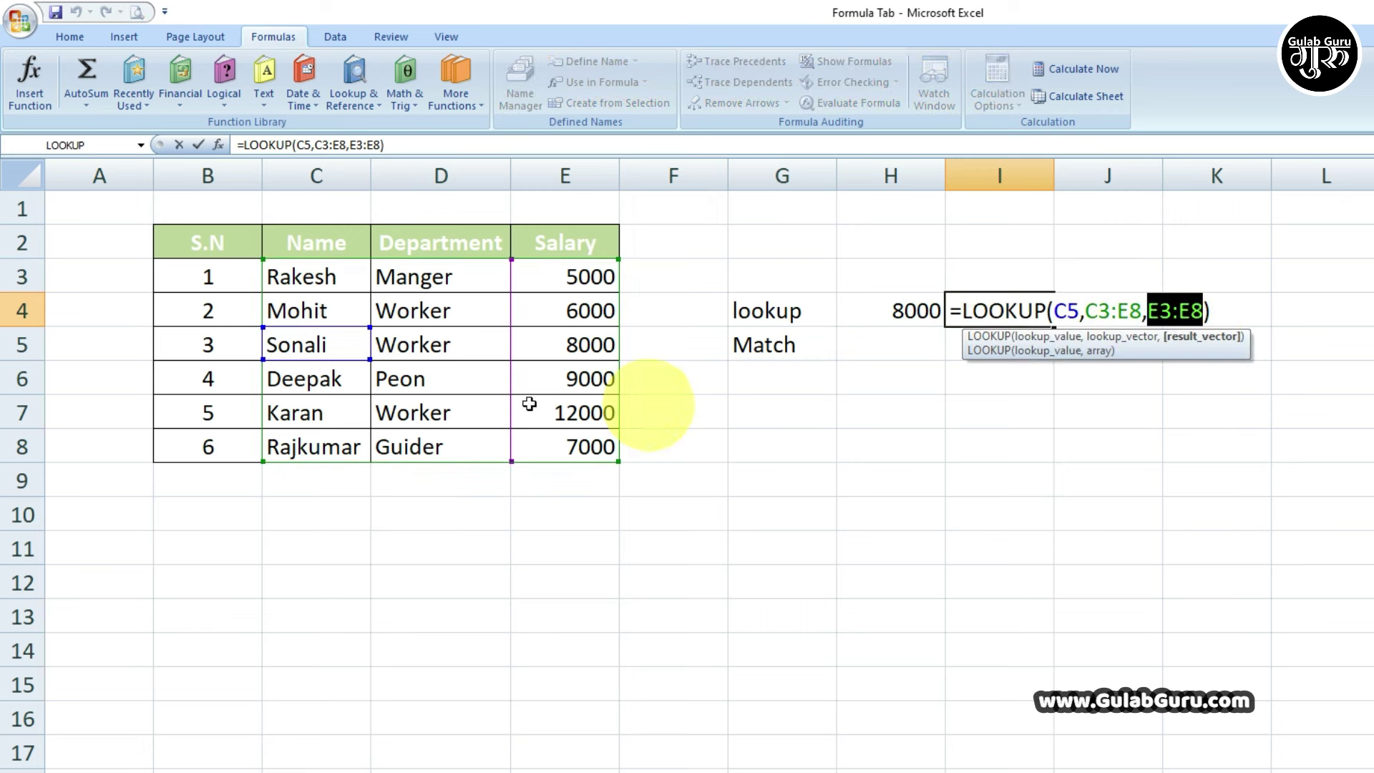
click(434, 274)
drag(434, 274, 436, 445)
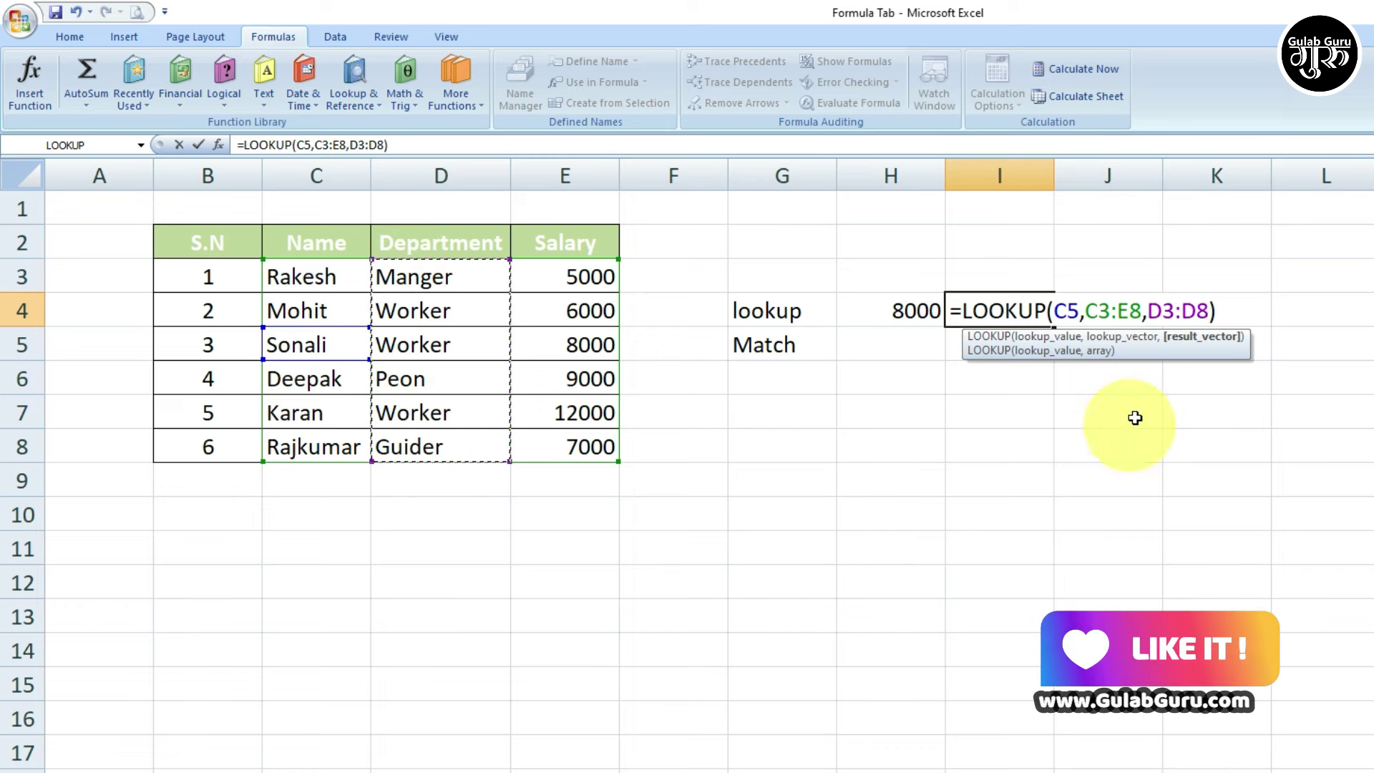
click(1219, 313)
key(Return)
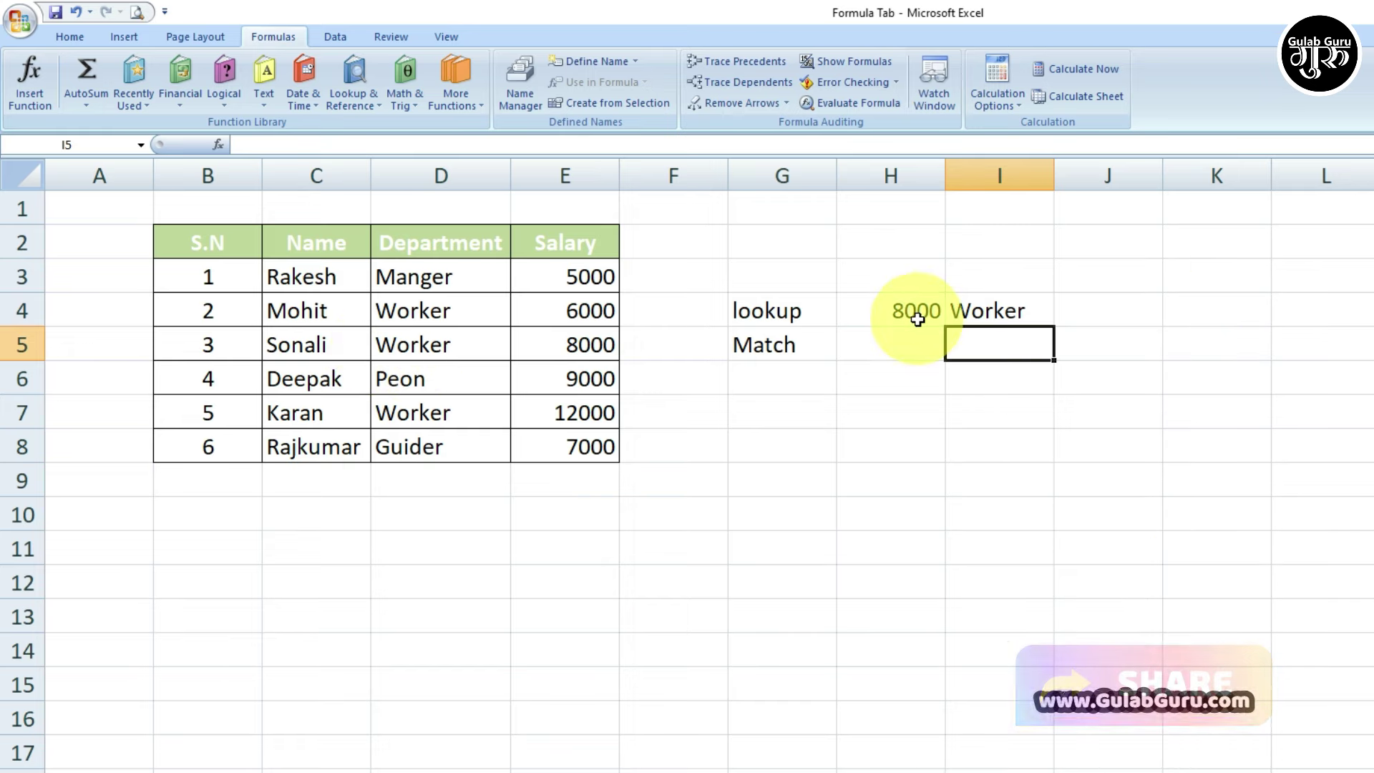
- Enter =MATCH("deepak",C3:C8,0) in H5, returning Deepak's position 4
click(879, 335)
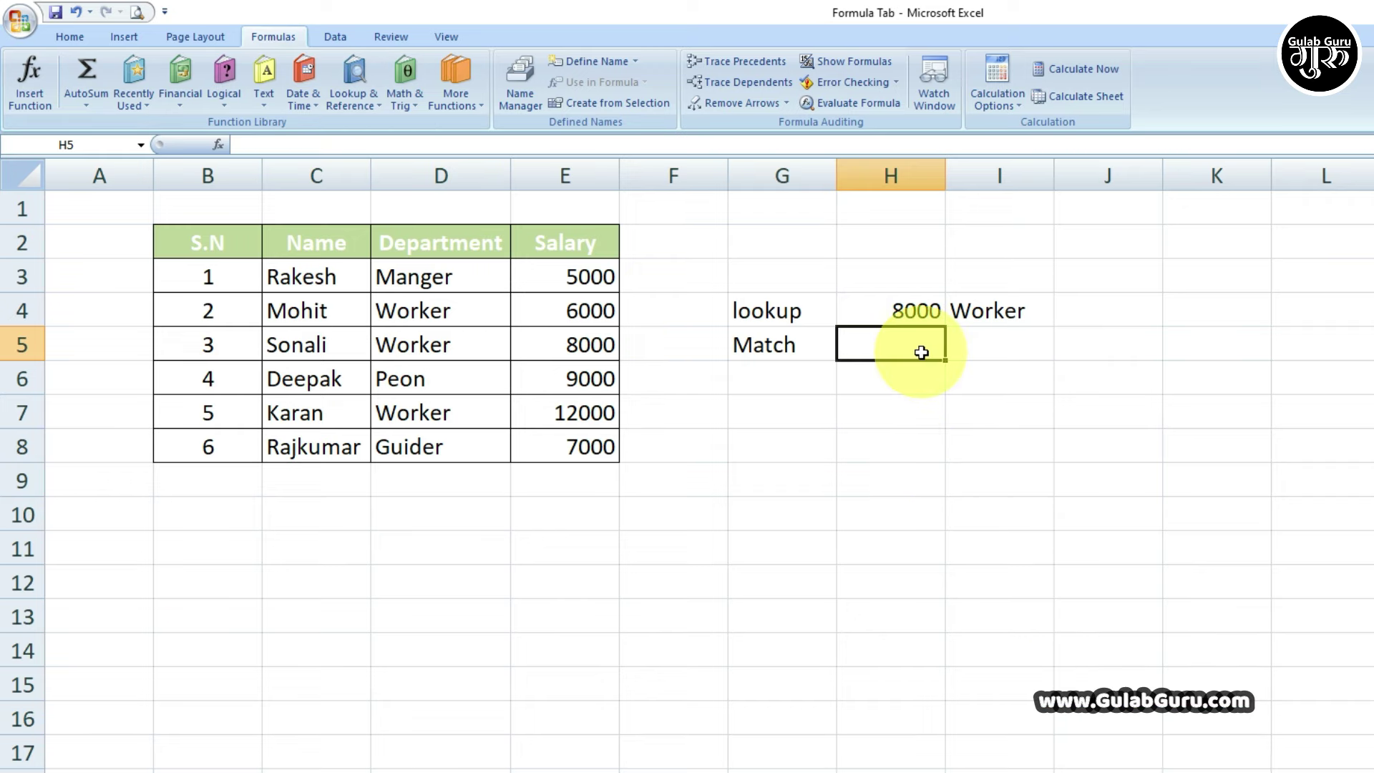
text(=)
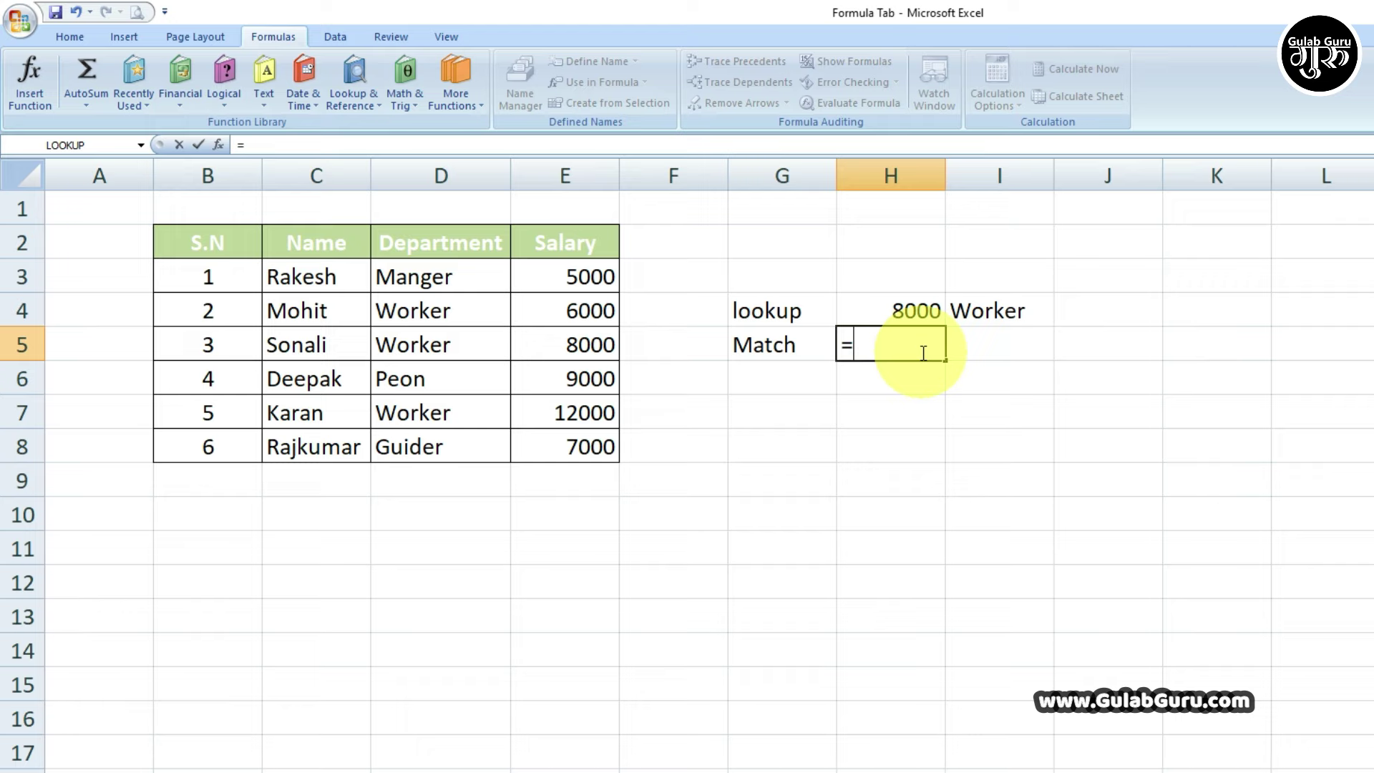
text(match)
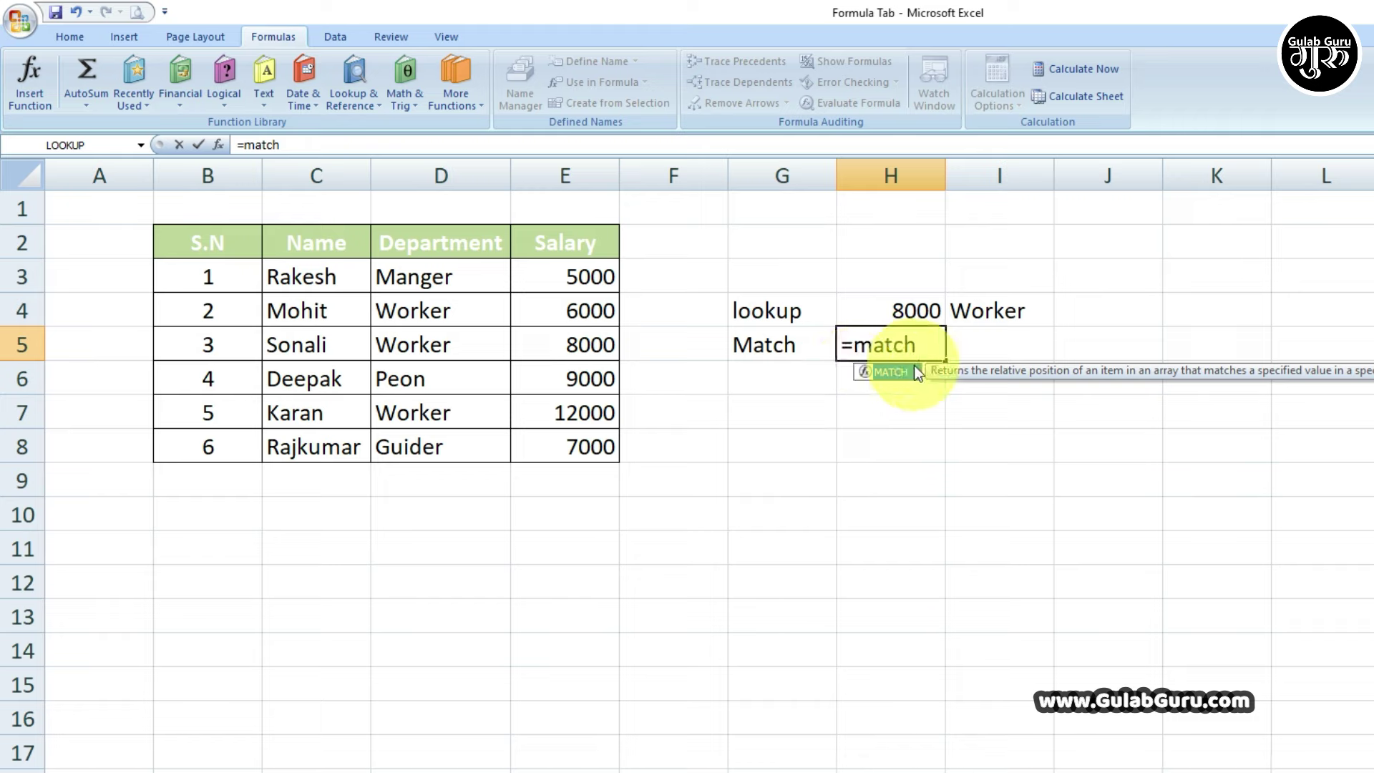
double_click(915, 368)
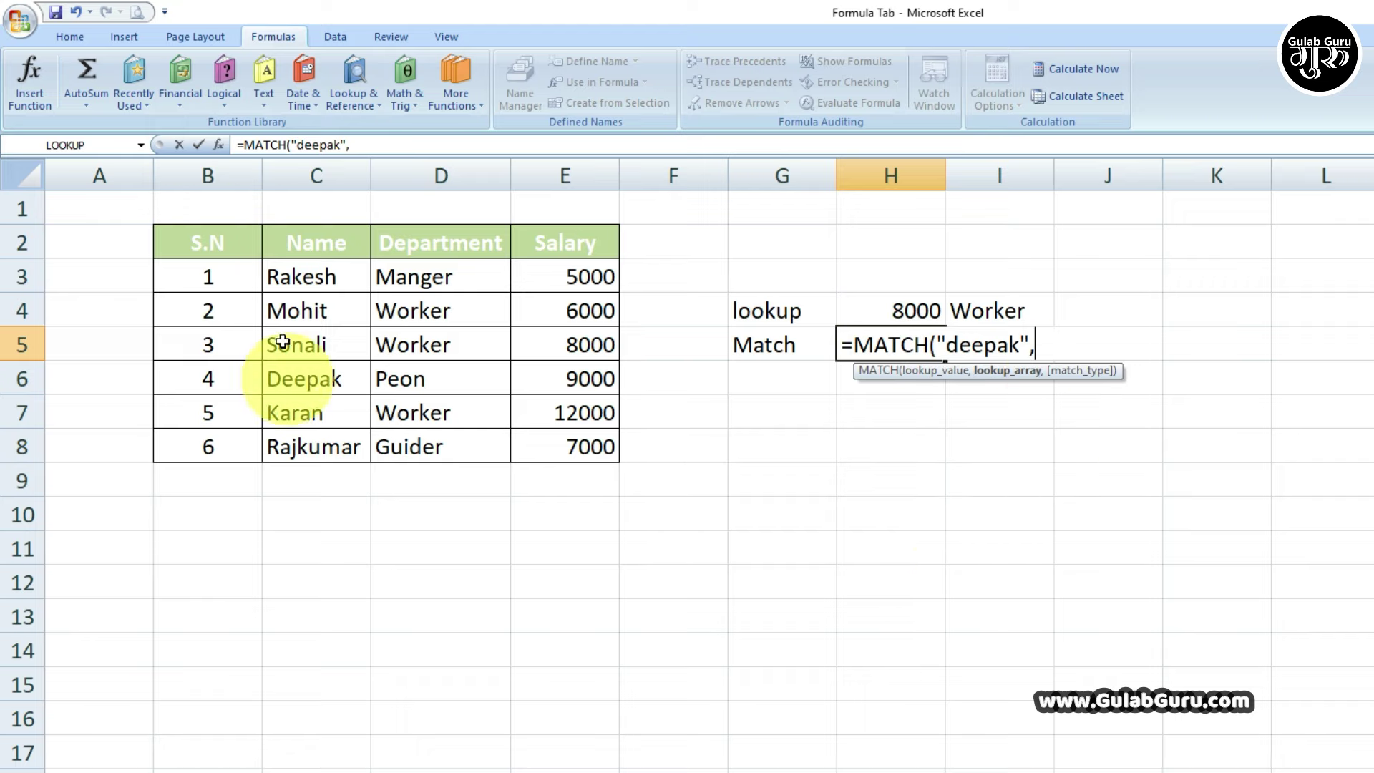
drag(312, 292, 294, 445)
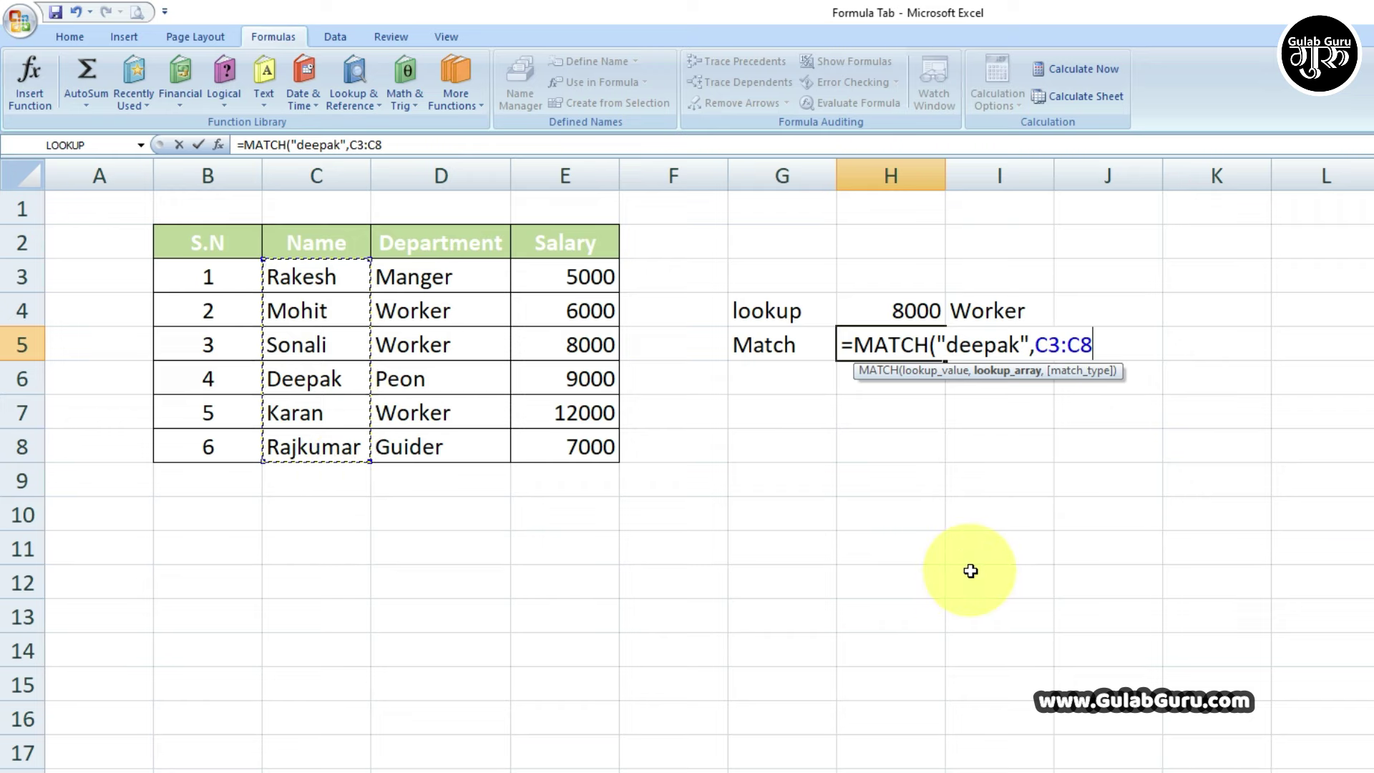
text(,)
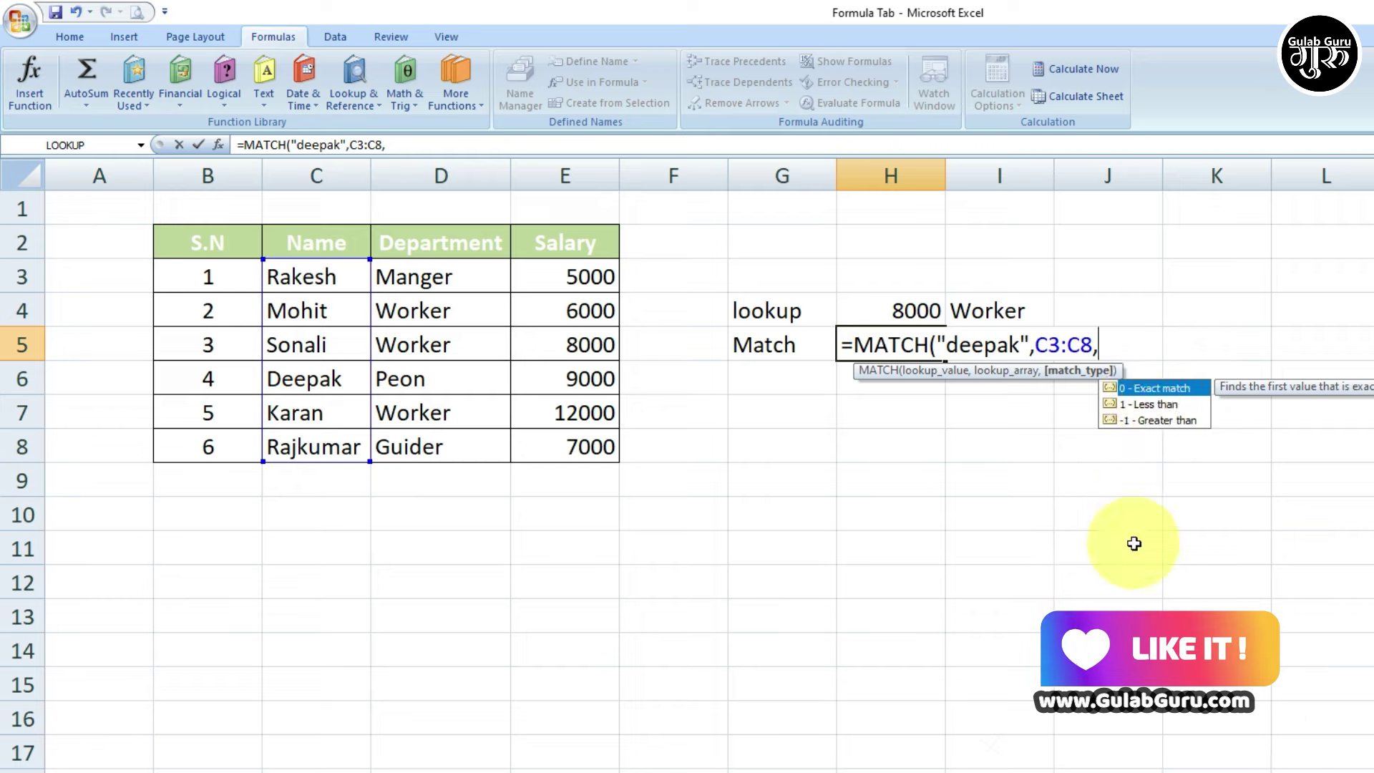
text(0)
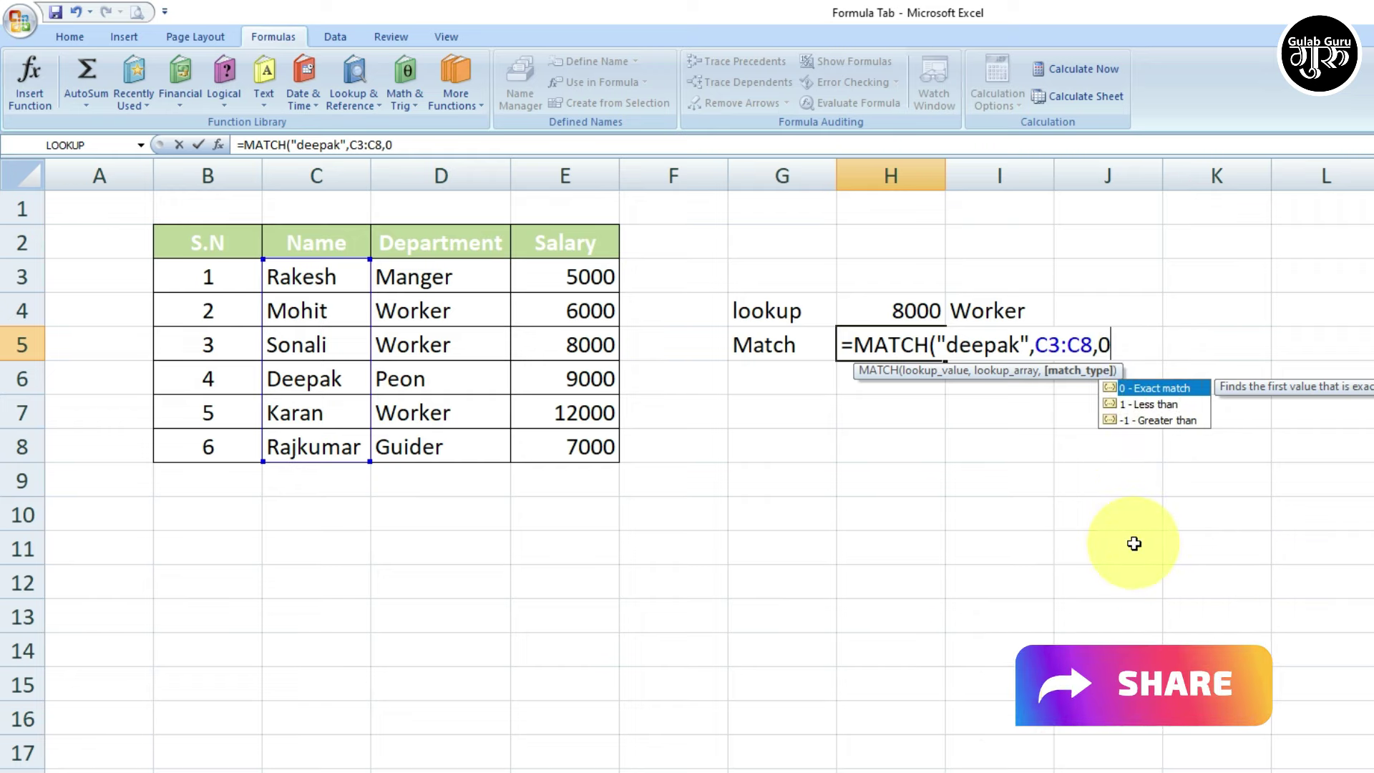
text())
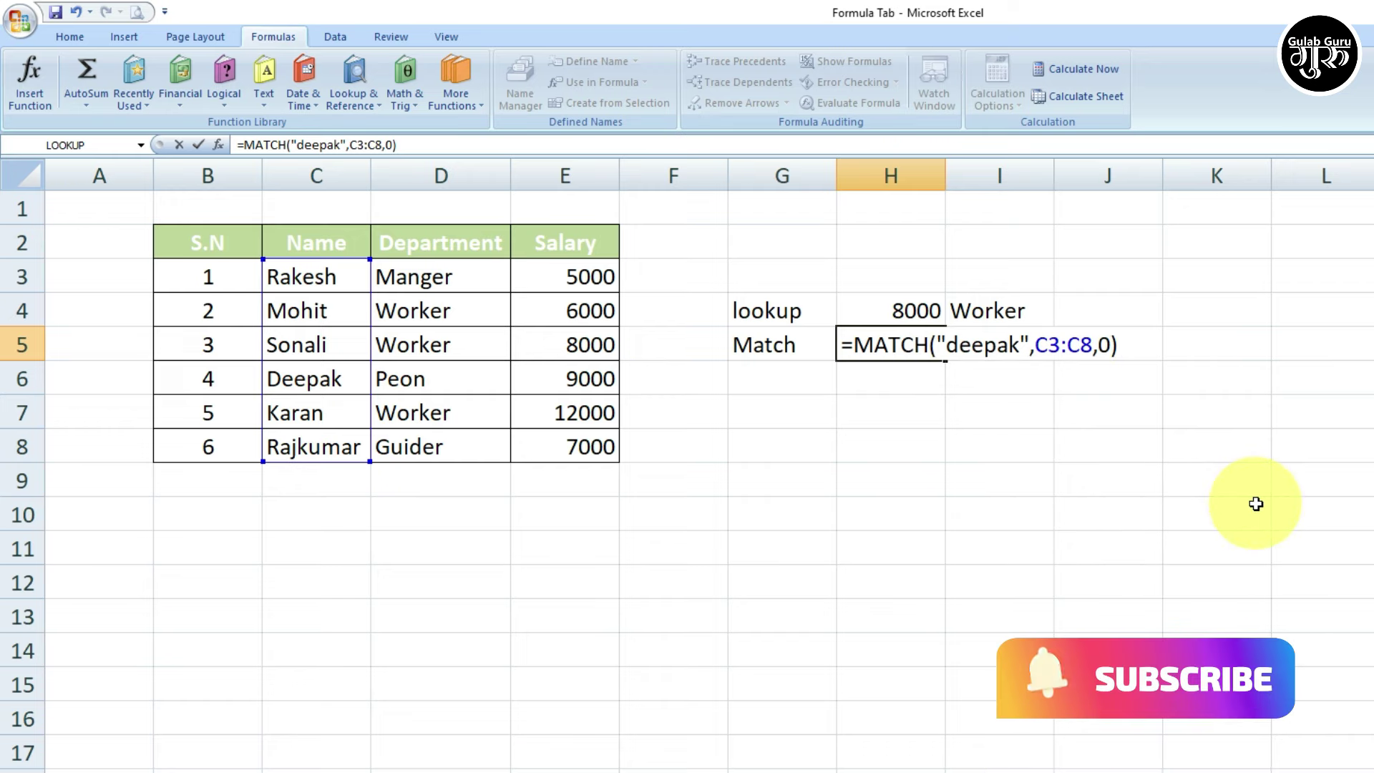
key(Return)
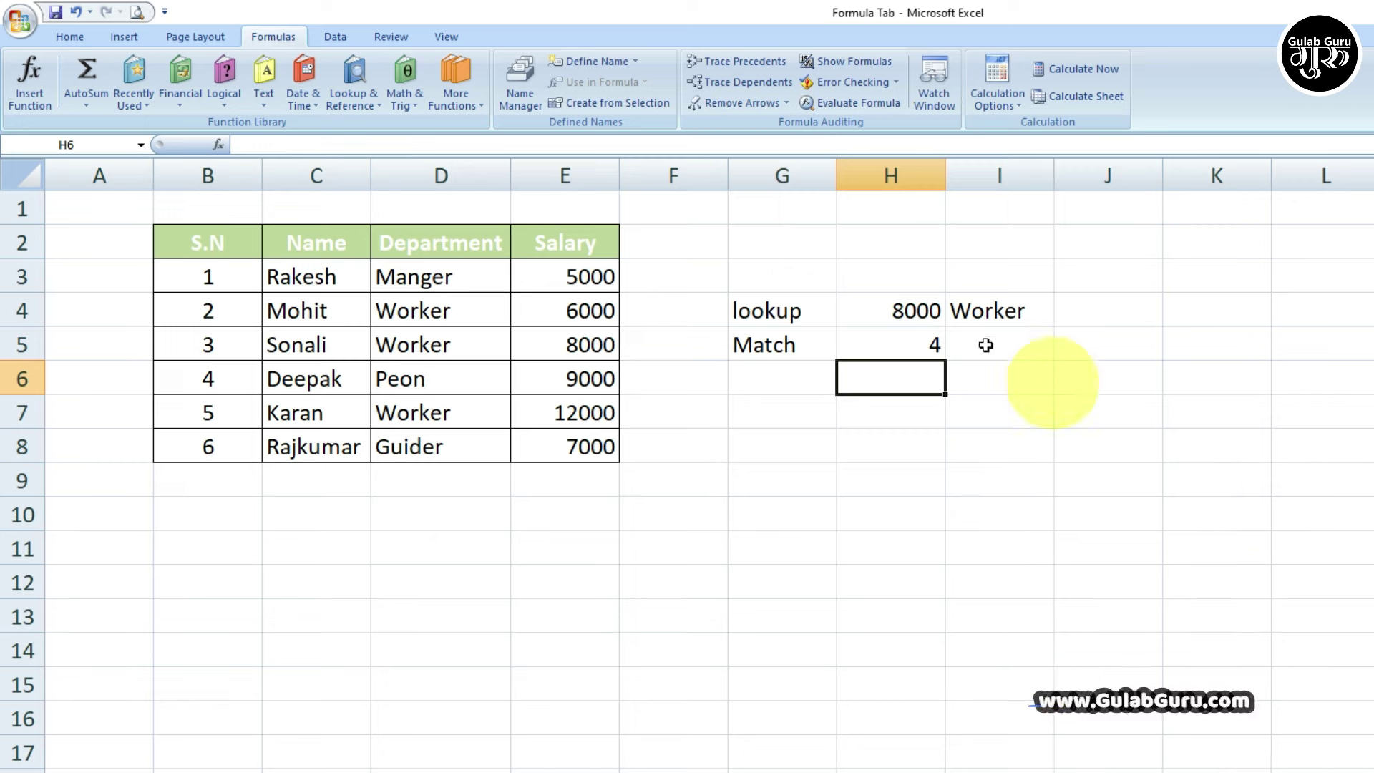
click(866, 345)
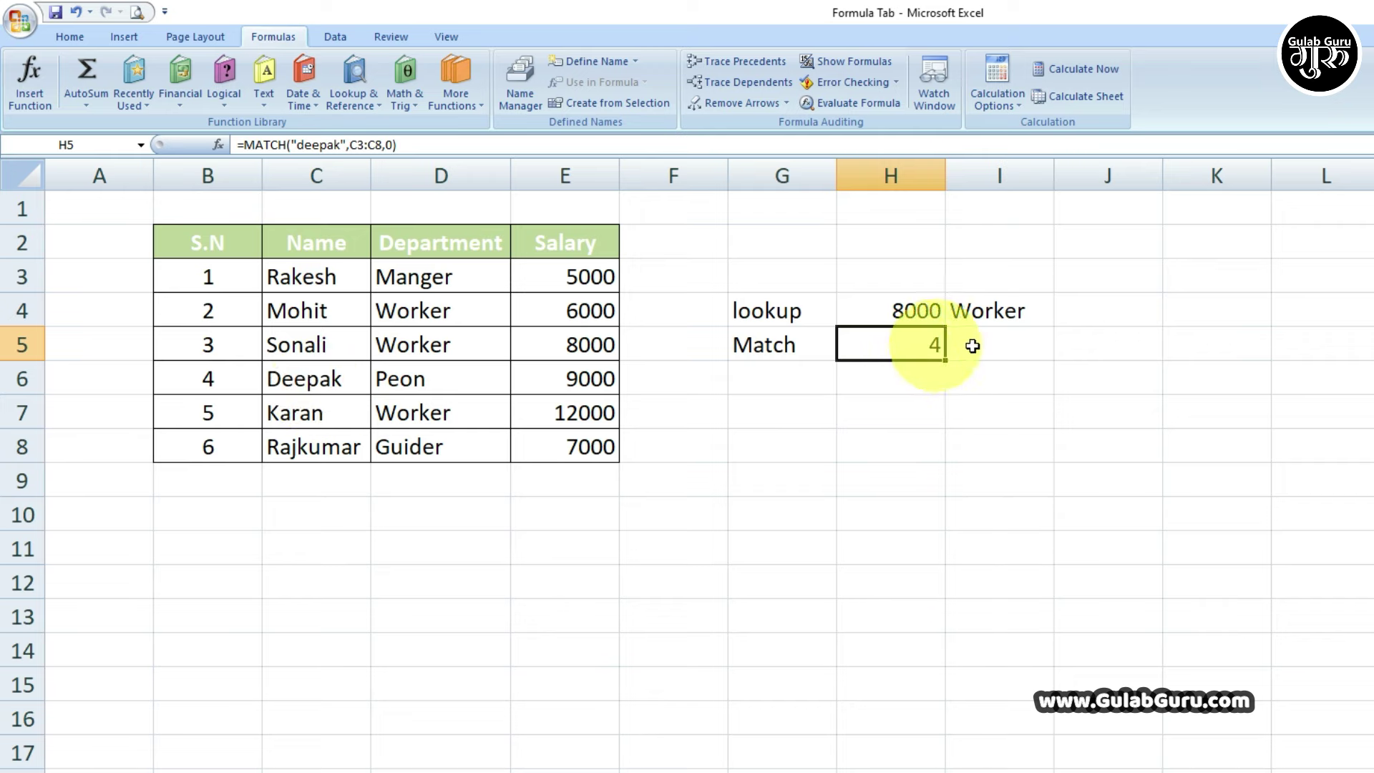
click(994, 340)
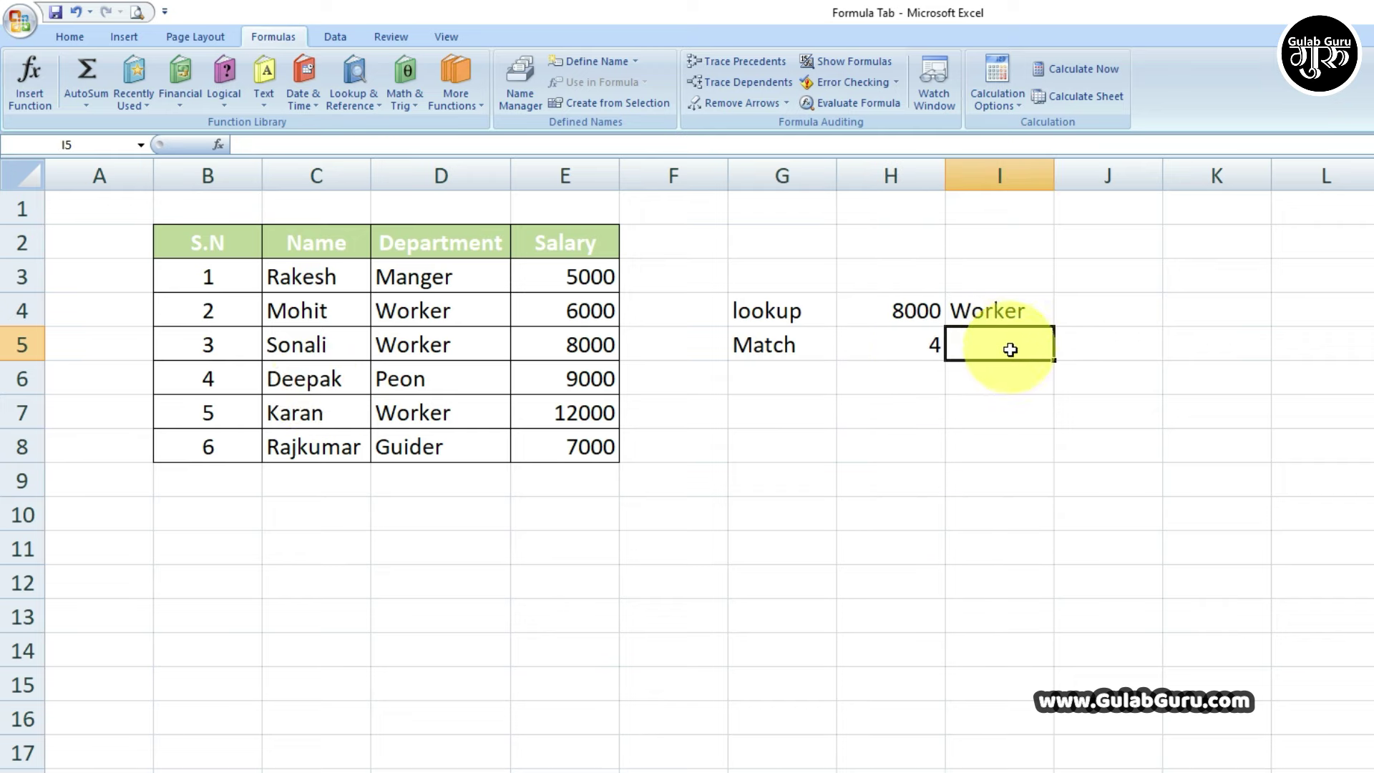
- Build =MATCH(C6,C3:C8,0) in I5 through the MATCH Function Arguments dialog, returning 4
click(377, 103)
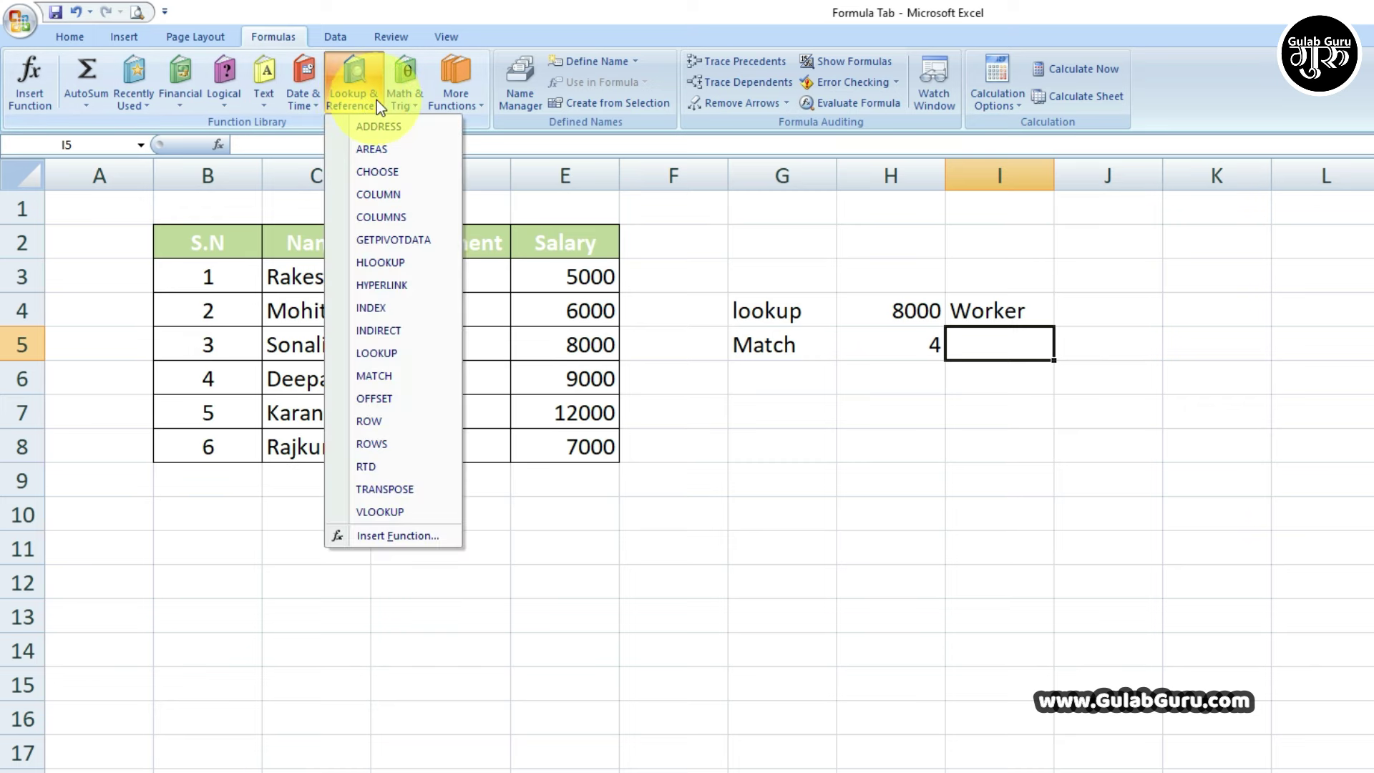
click(372, 375)
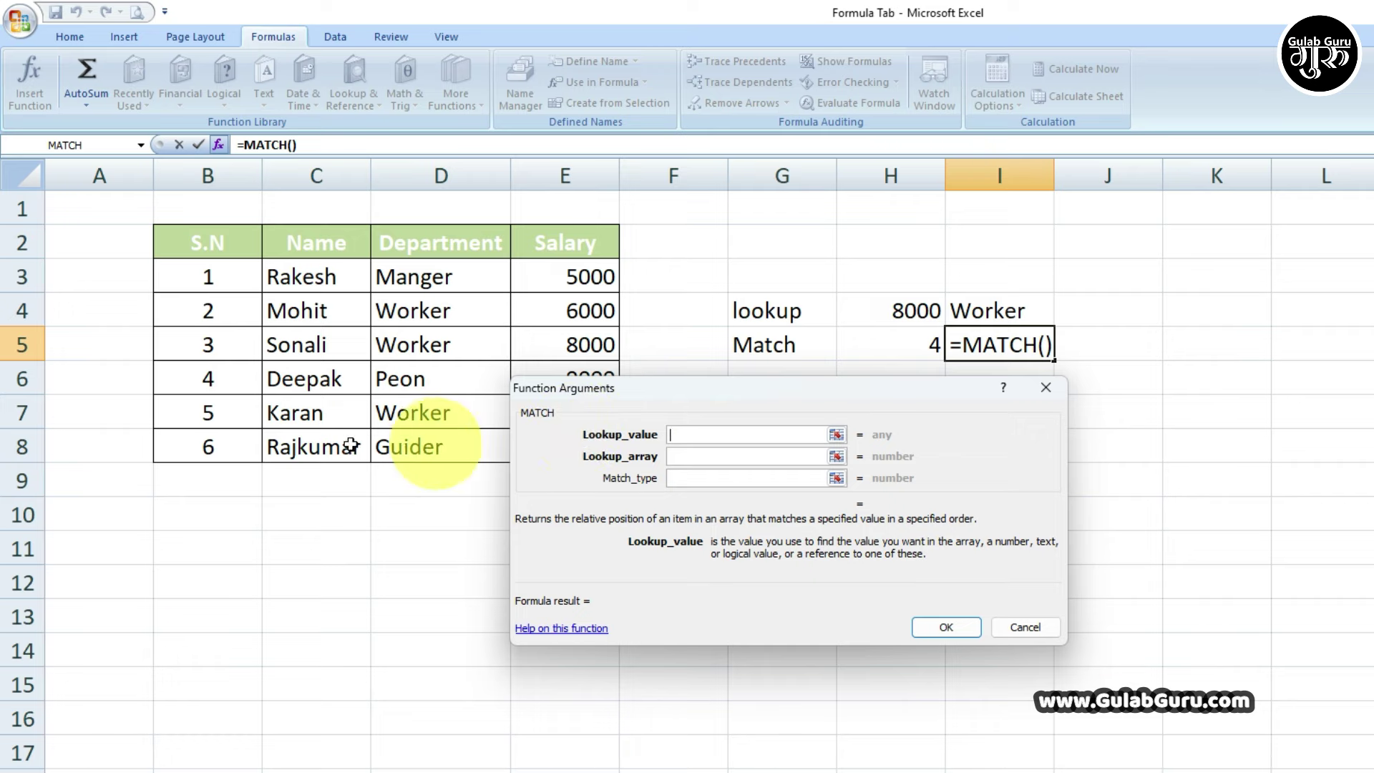
click(299, 383)
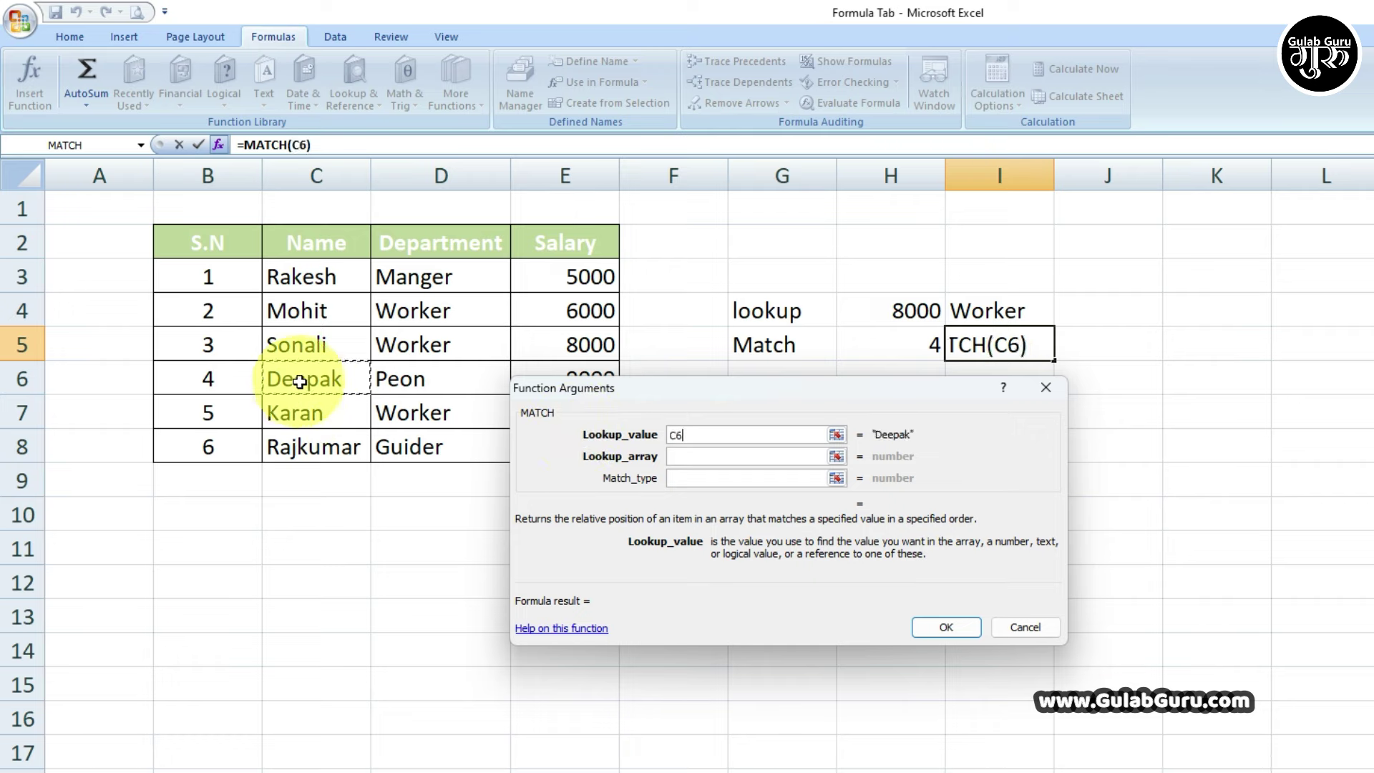
click(687, 457)
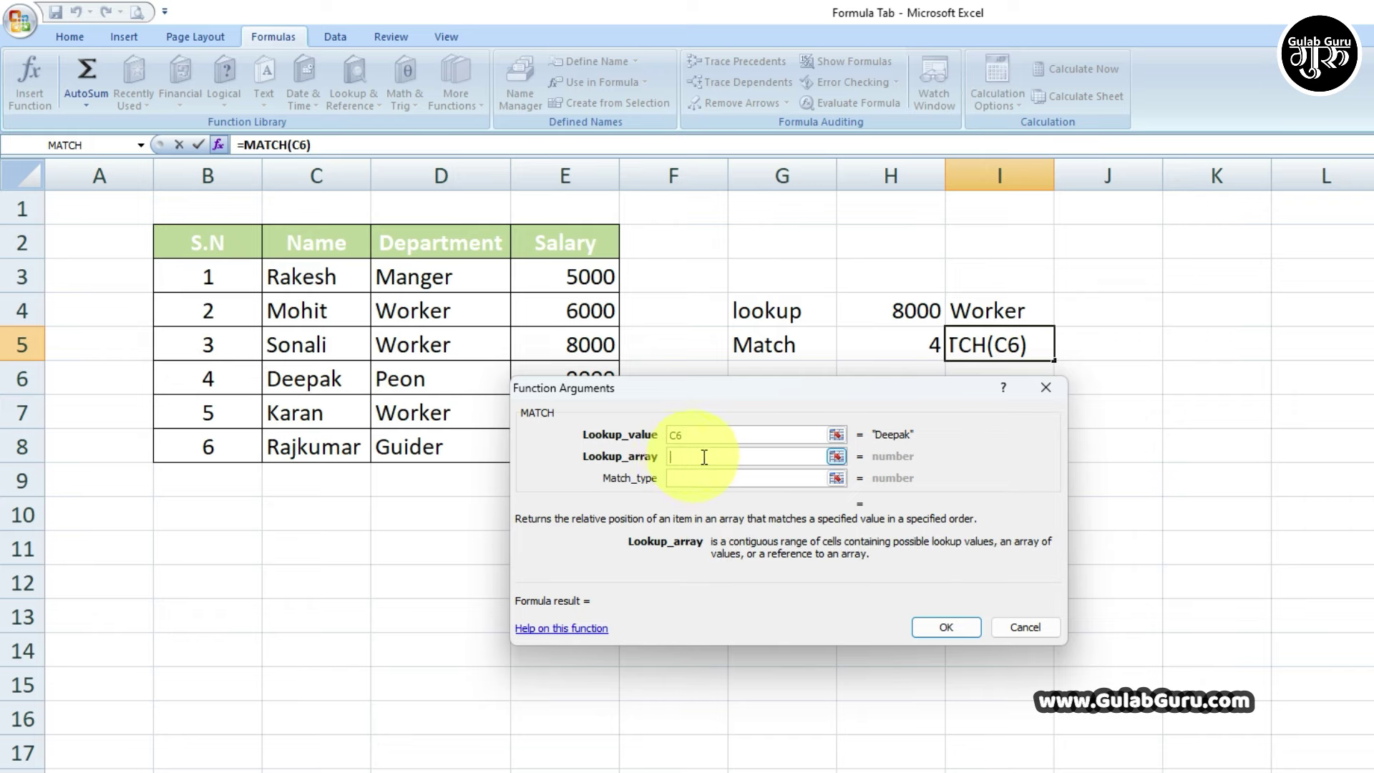
drag(318, 277, 347, 437)
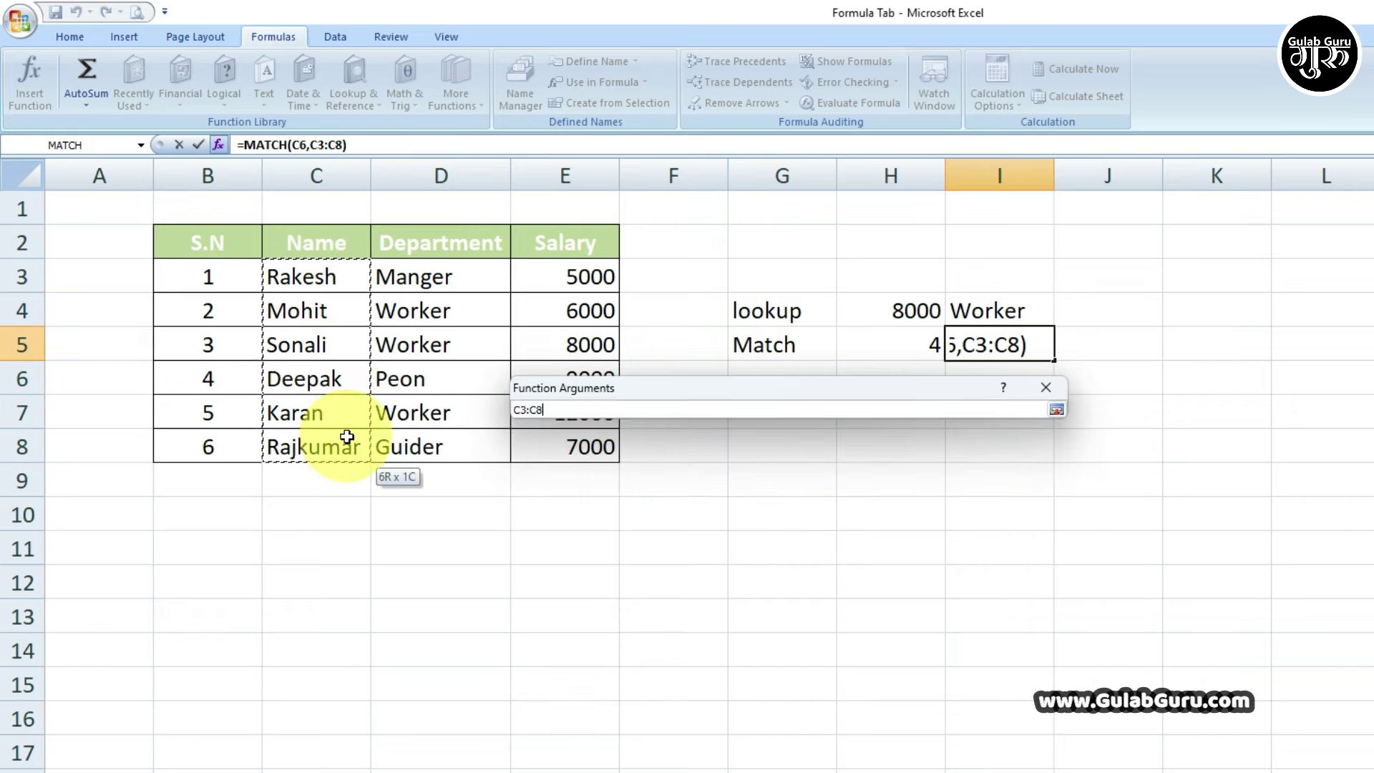
click(717, 480)
text(0)
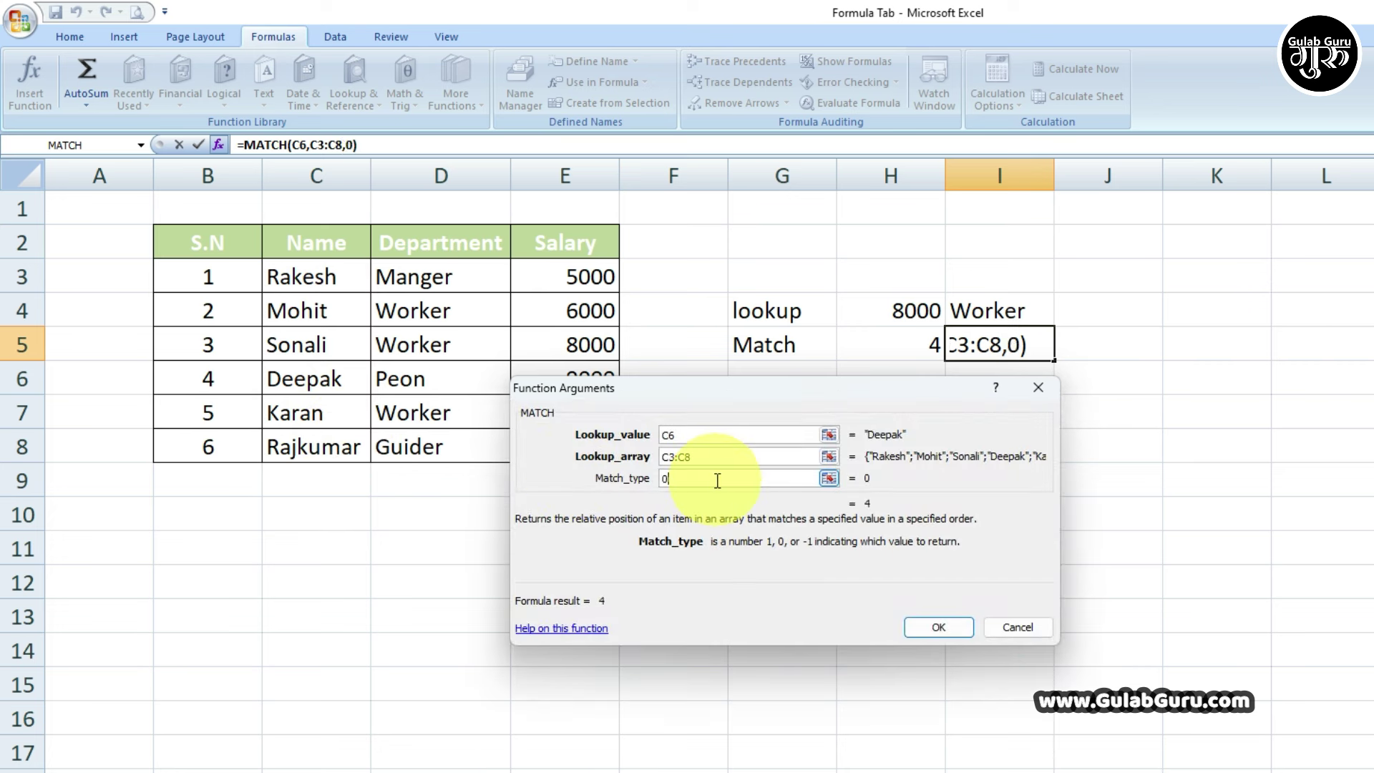
click(943, 630)
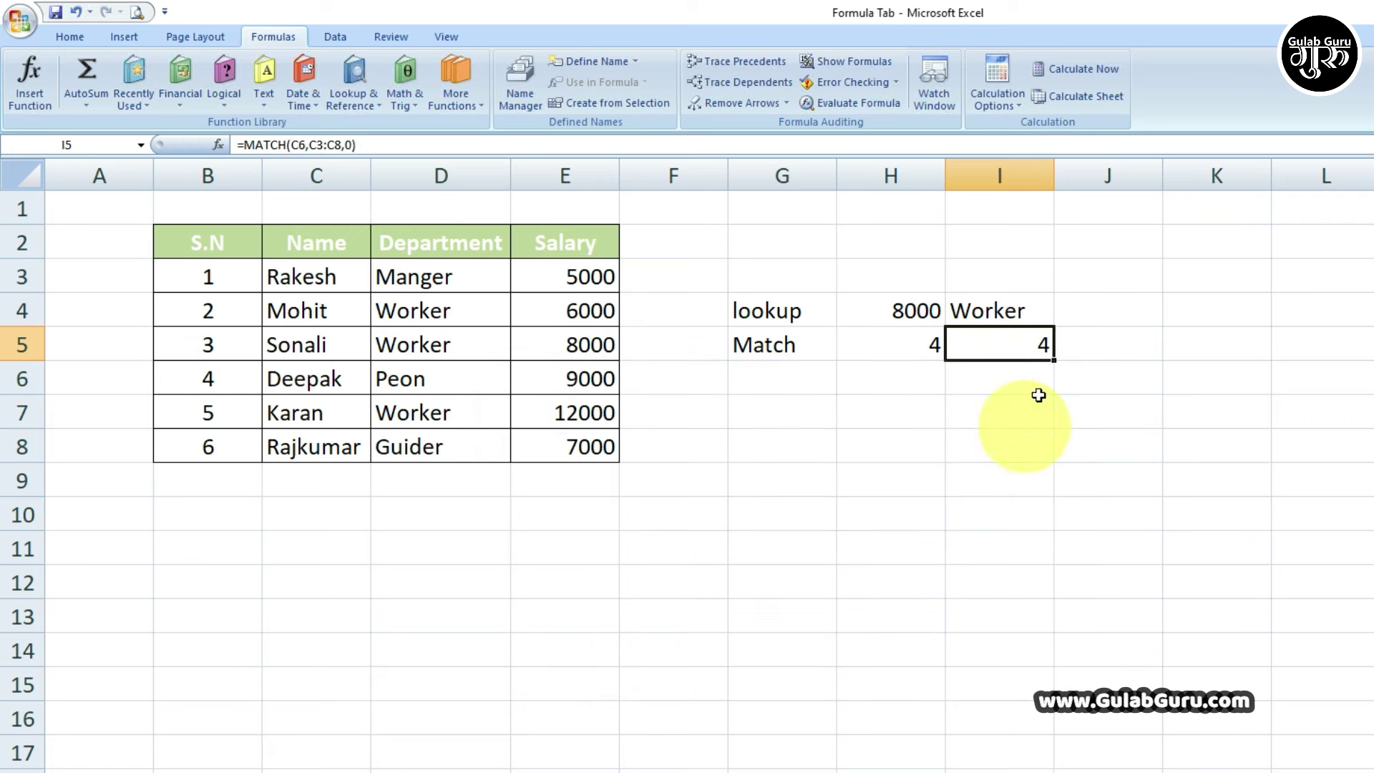
click(1087, 347)
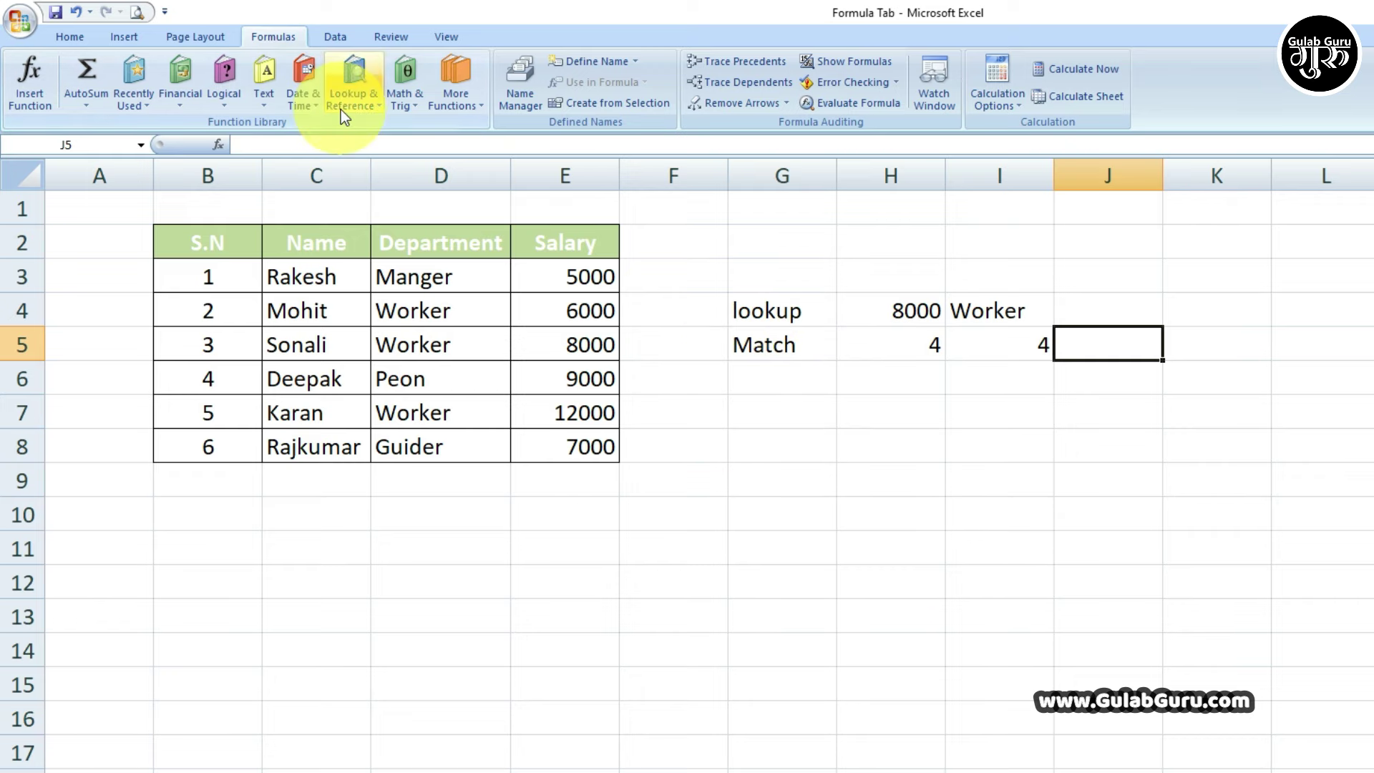
- Browse the Lookup & Reference and Math & Trig function lists, then select E5
click(376, 103)
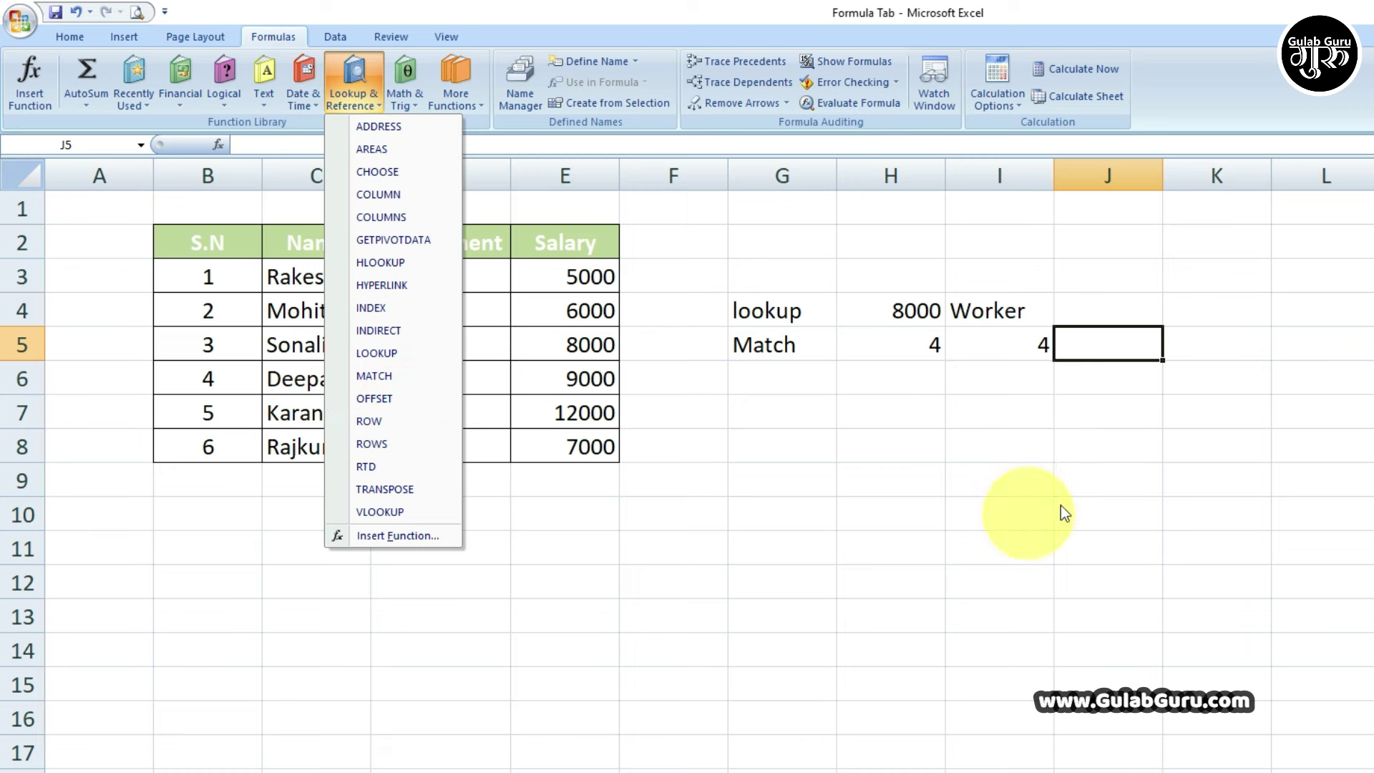
click(1061, 408)
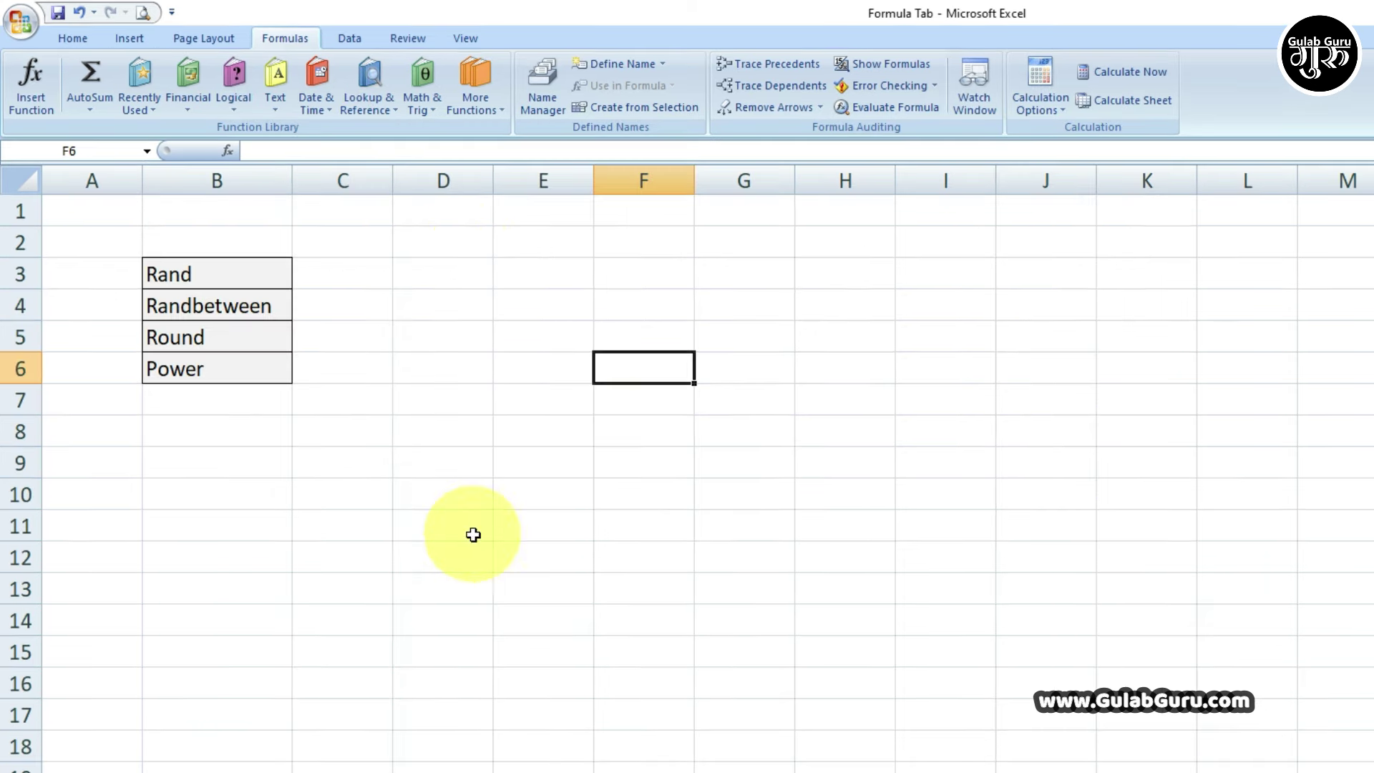
click(433, 107)
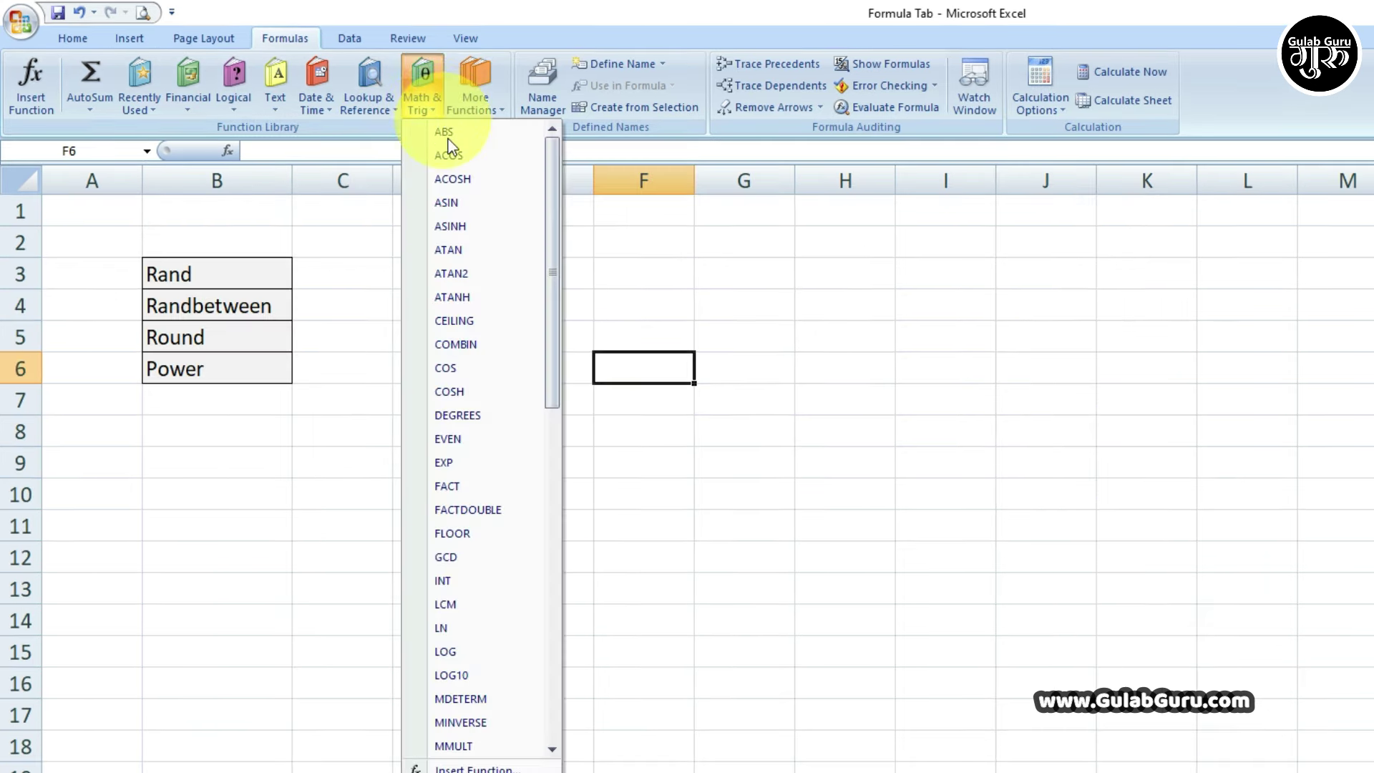
scroll(488, 436, down, 6)
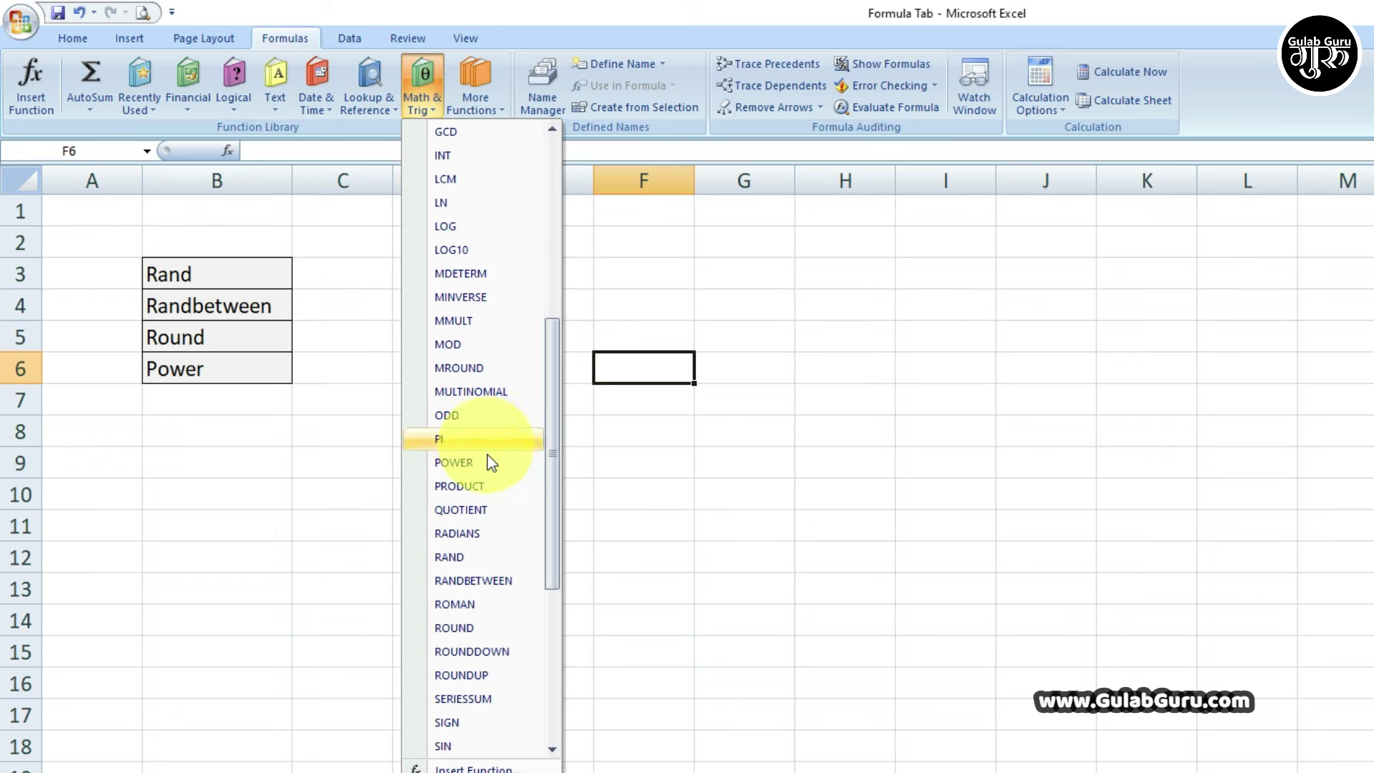
scroll(487, 453, down, 1)
scroll(508, 551, down, 3)
scroll(508, 551, down, 1)
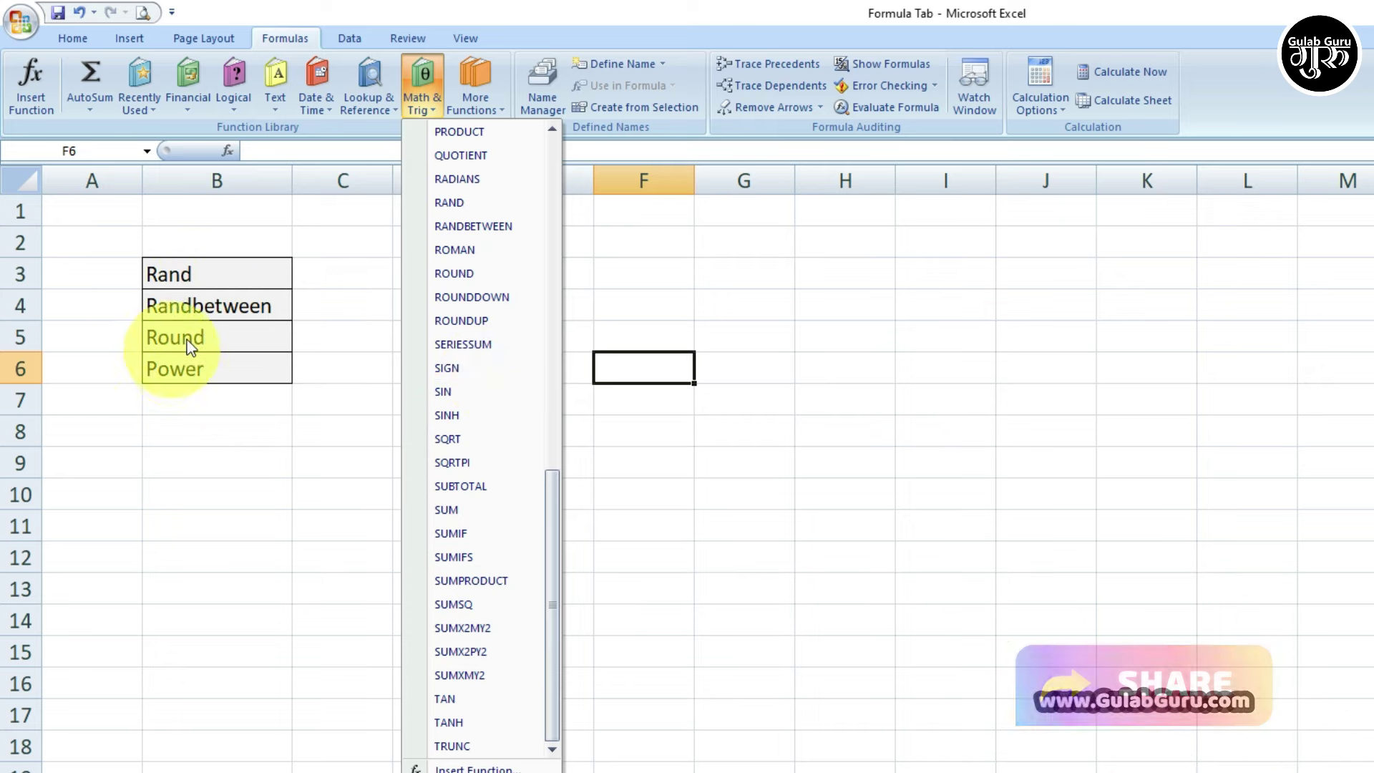
scroll(467, 279, up, 3)
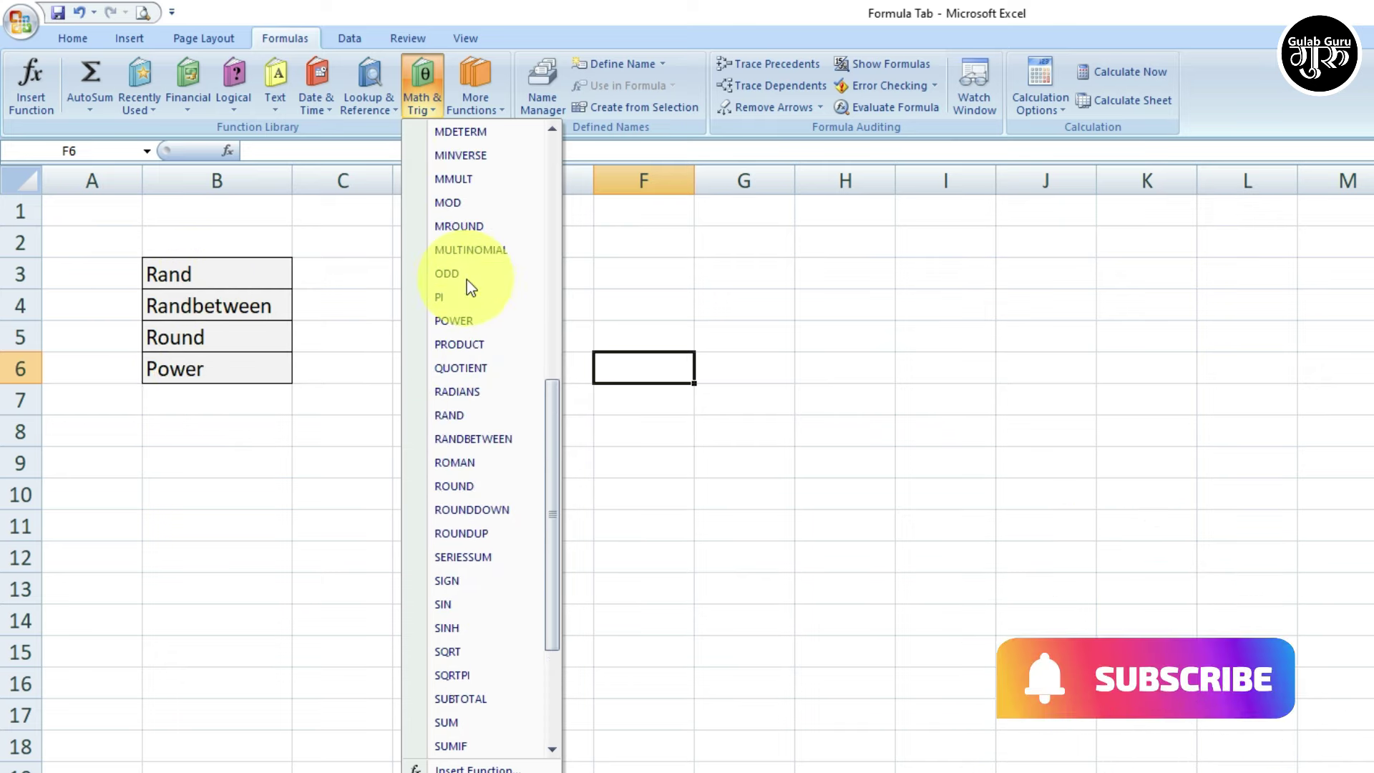
click(338, 300)
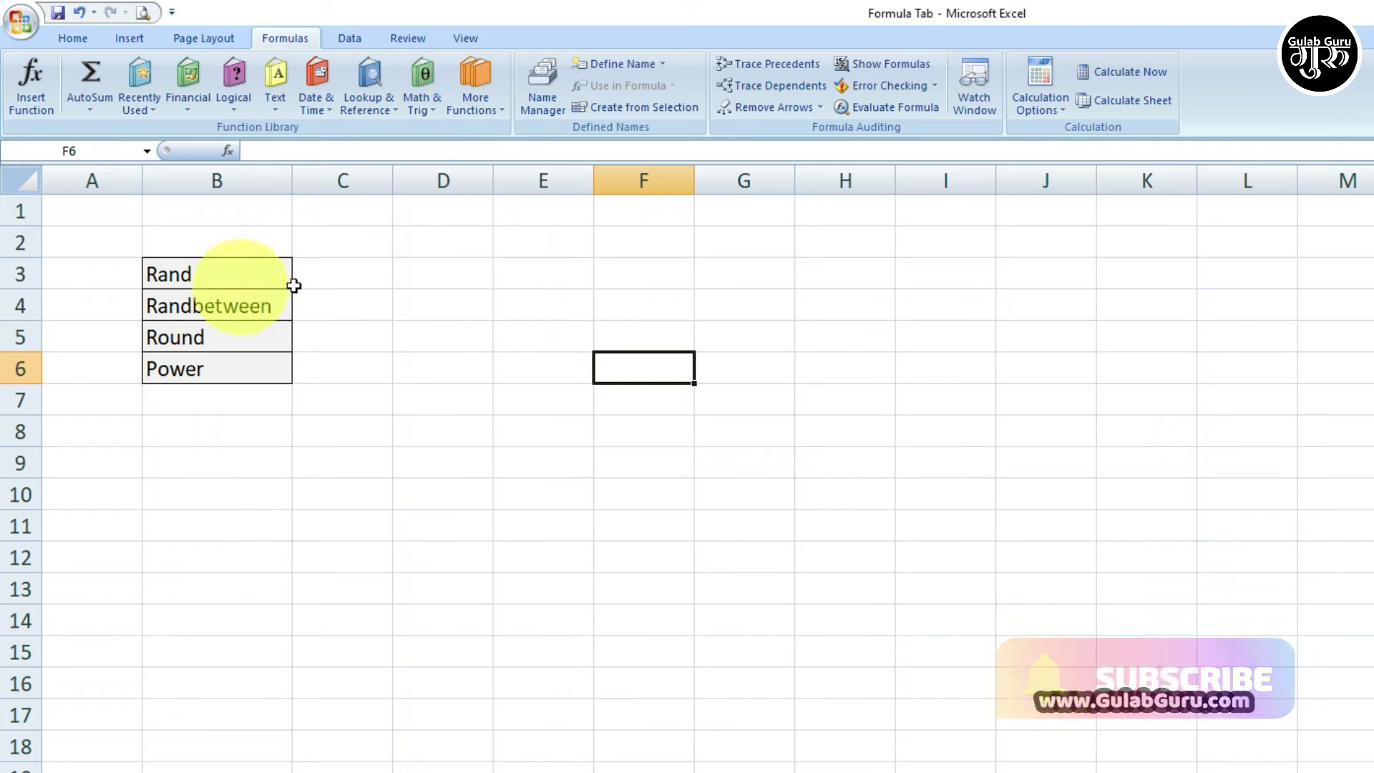
click(527, 339)
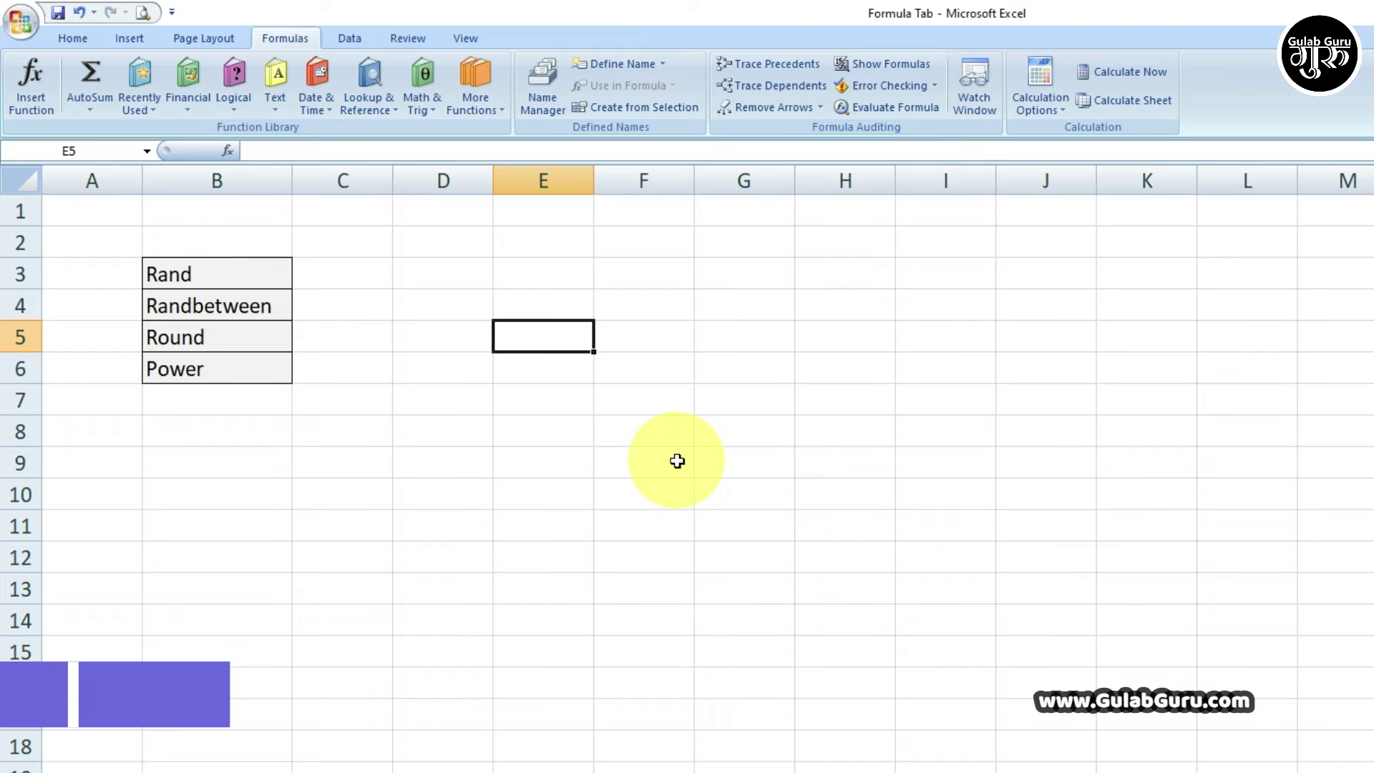
text(=rand)
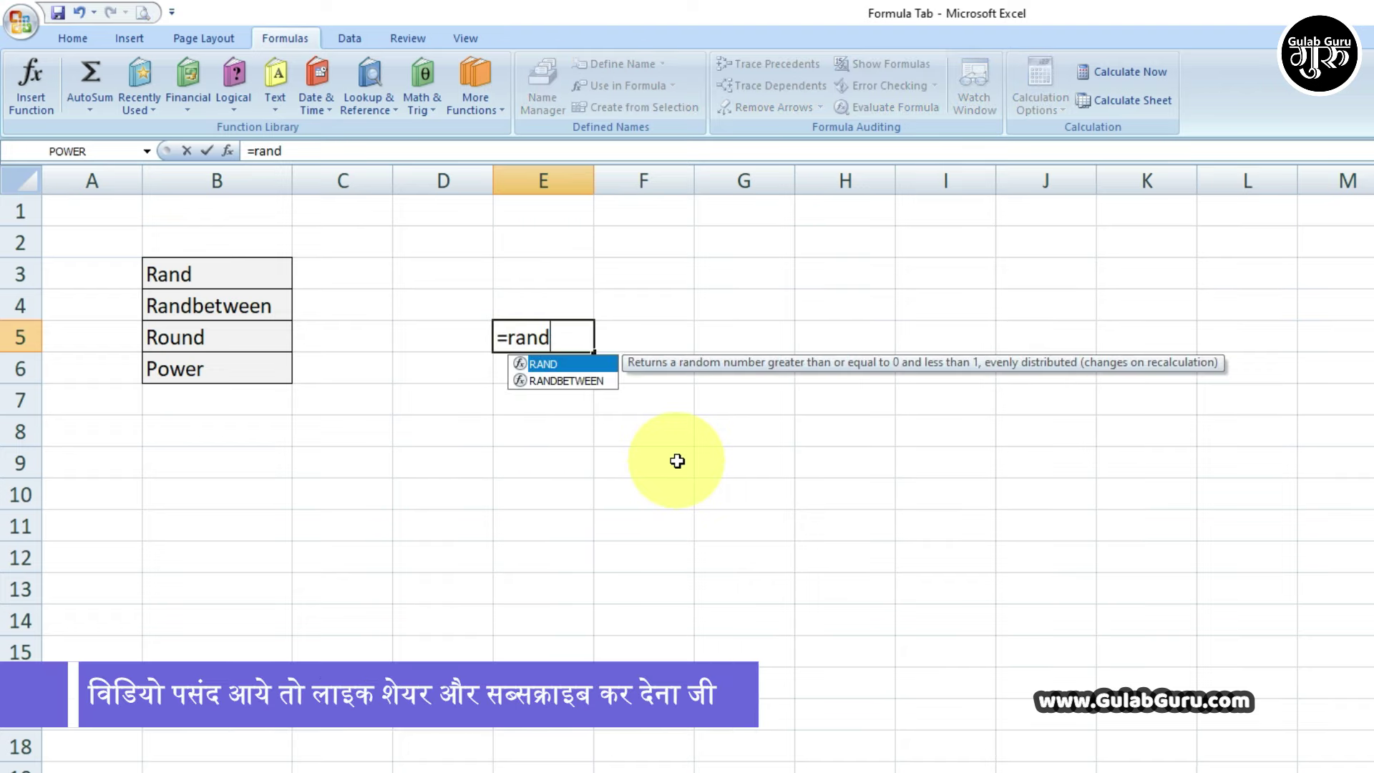
text(()
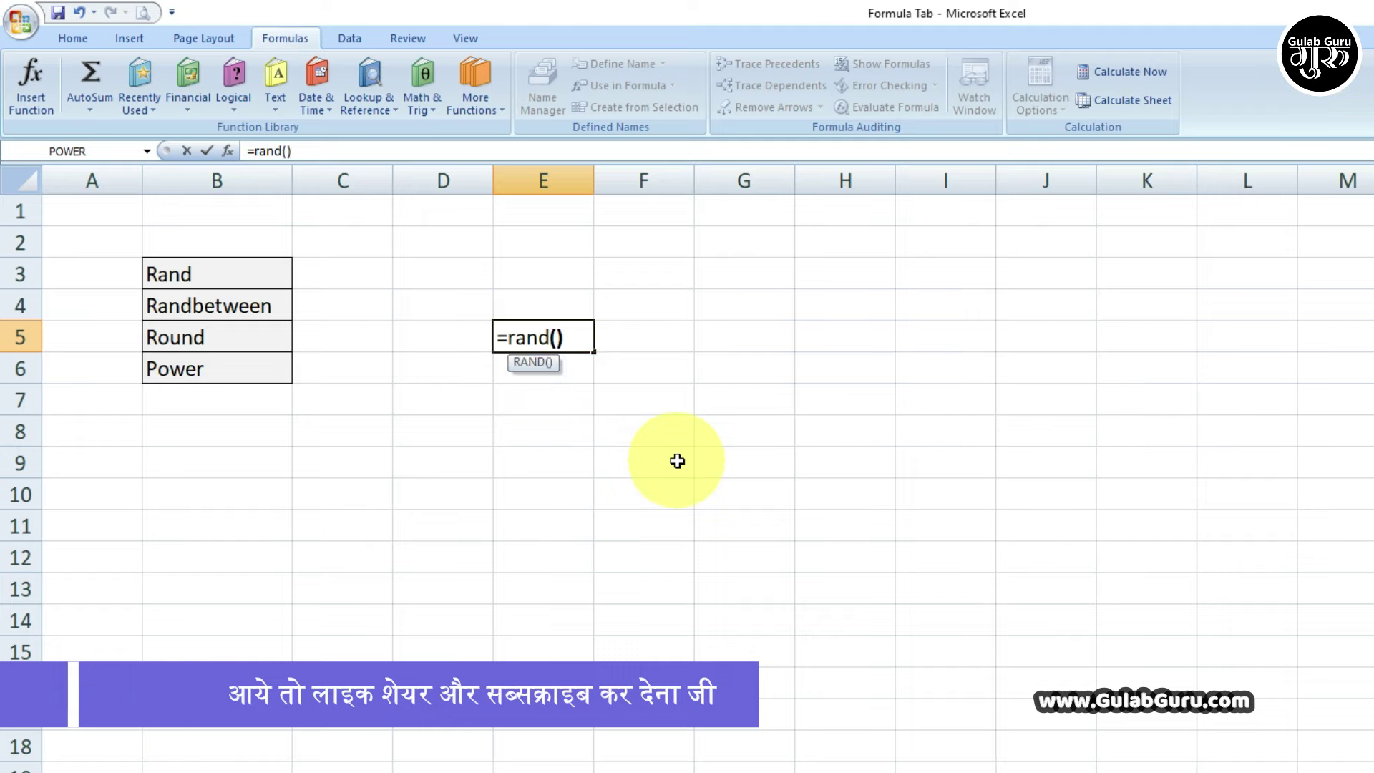
key(Return)
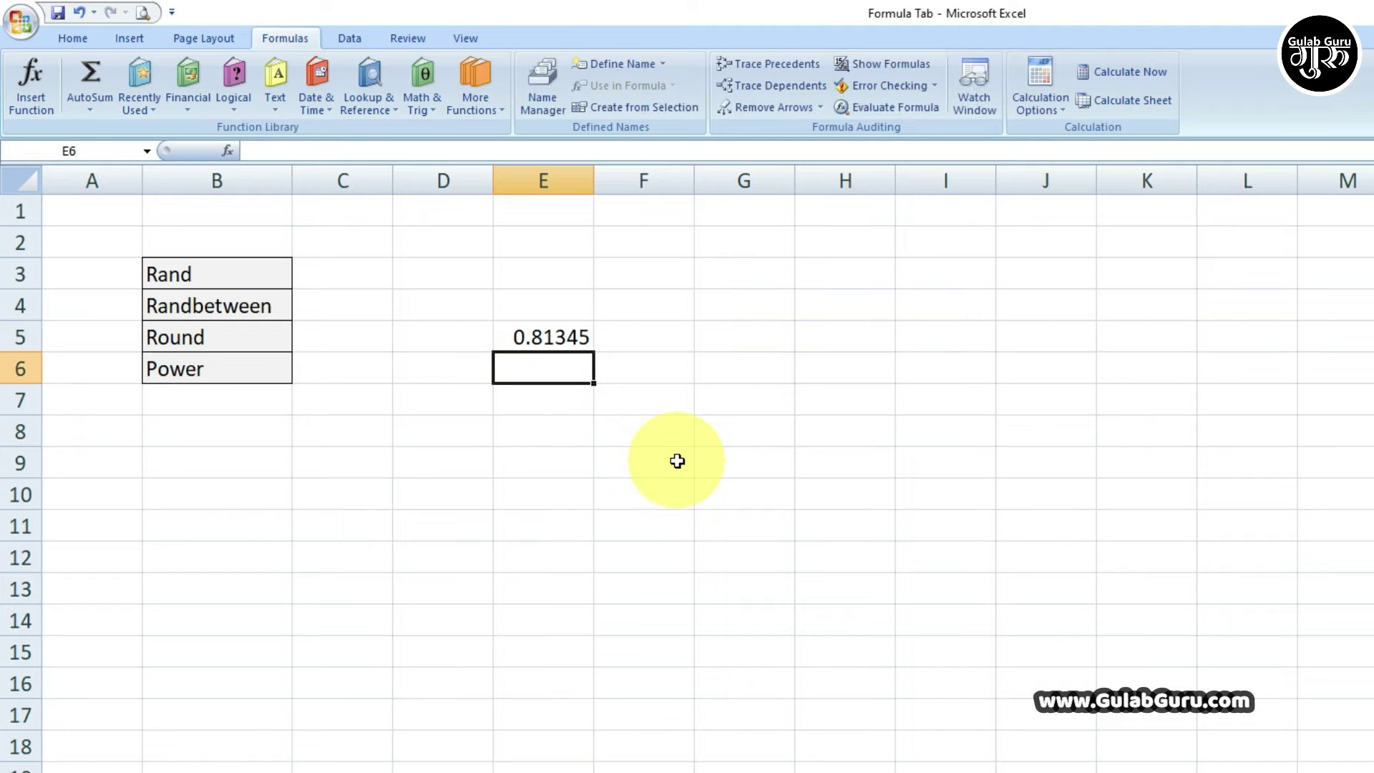
click(535, 349)
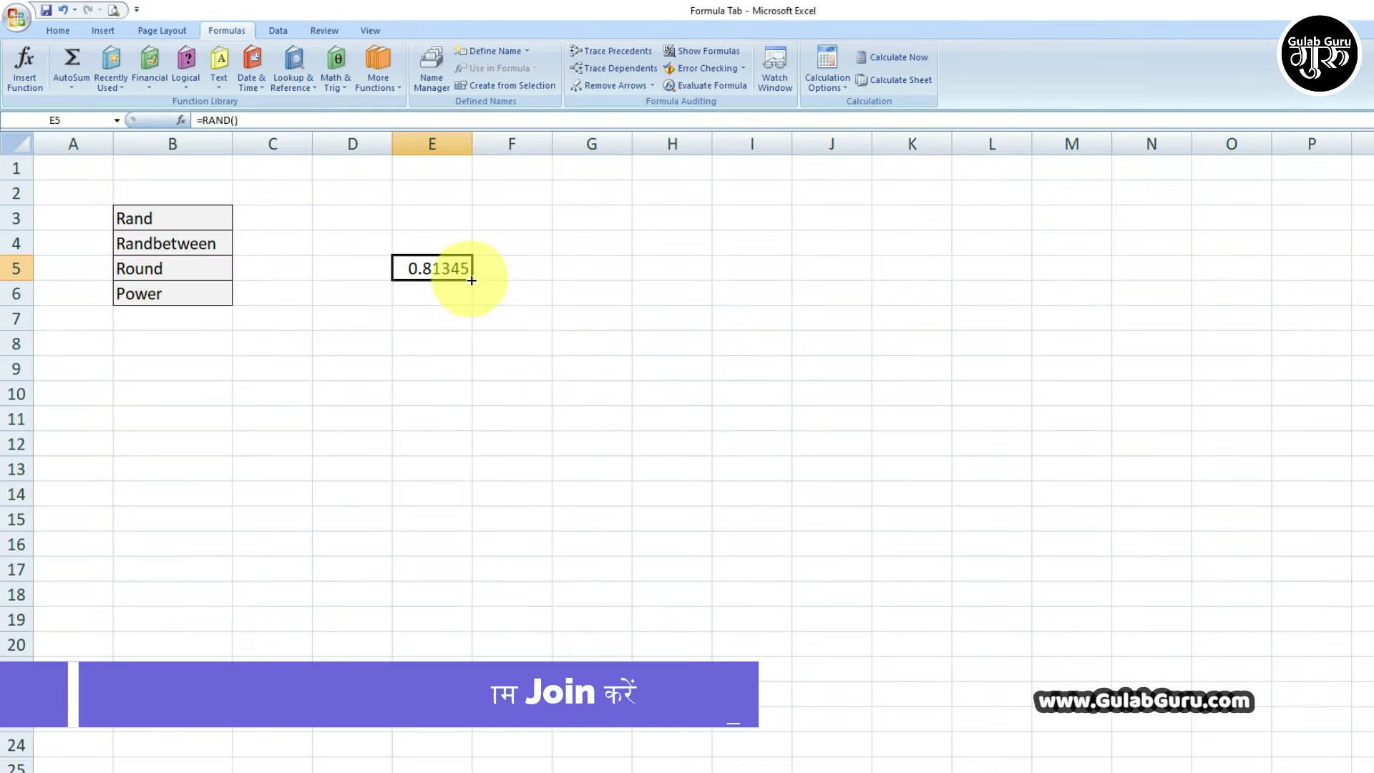
drag(592, 351, 1292, 396)
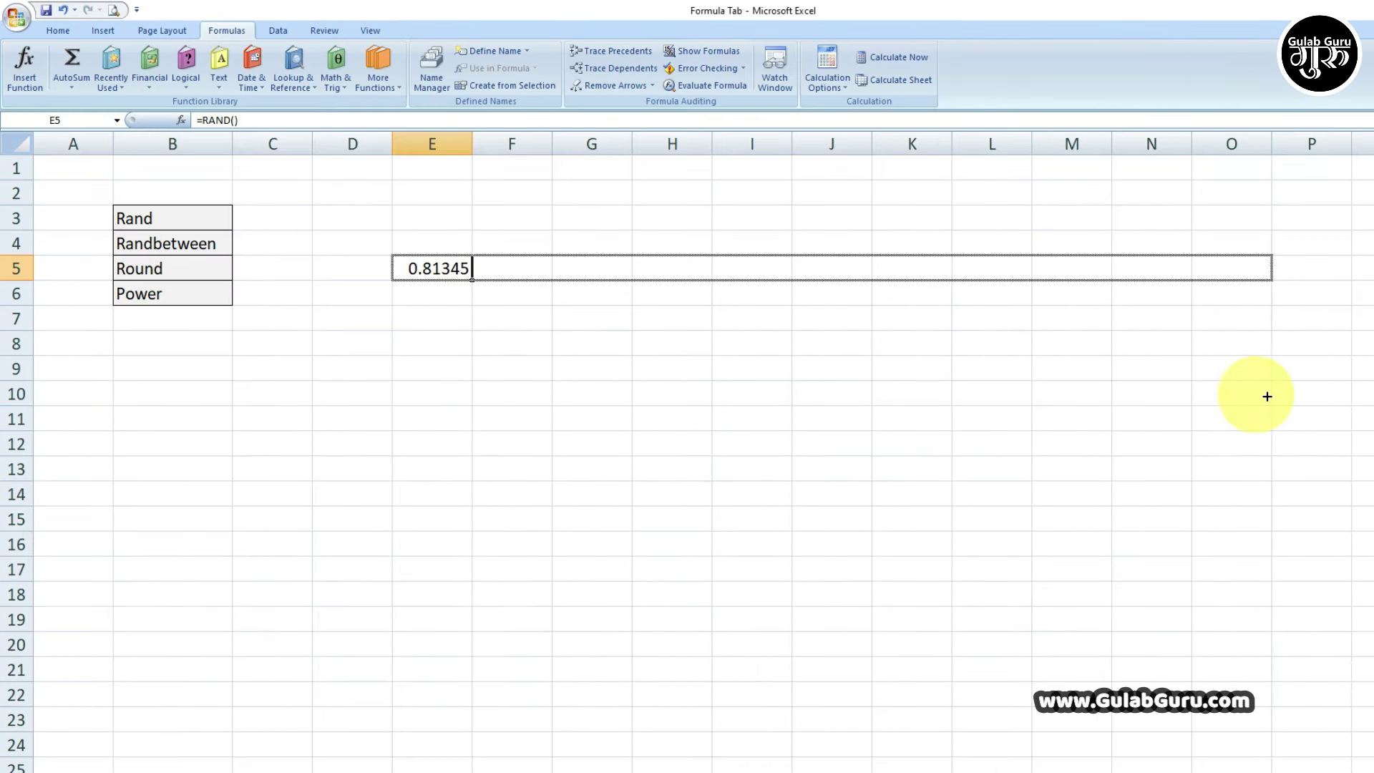
drag(1273, 281, 1272, 702)
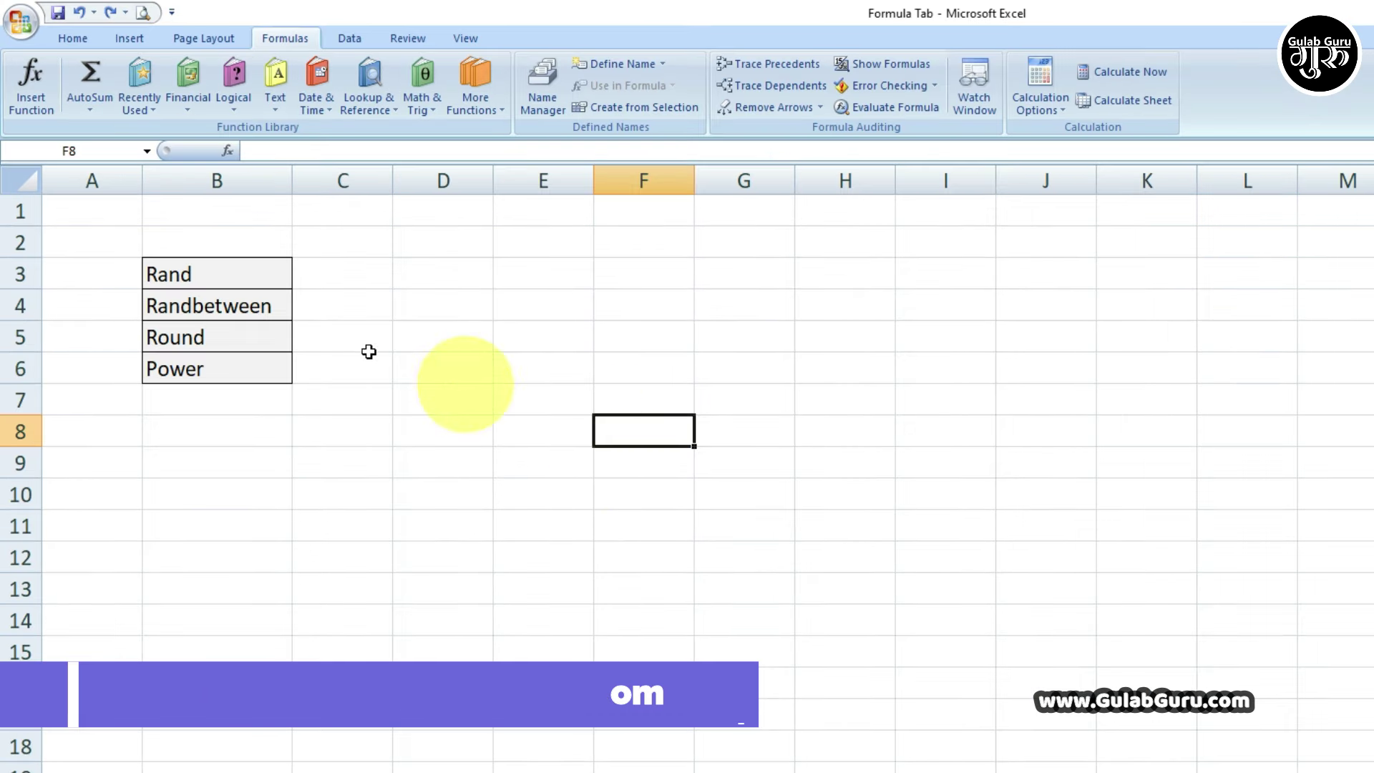
click(527, 333)
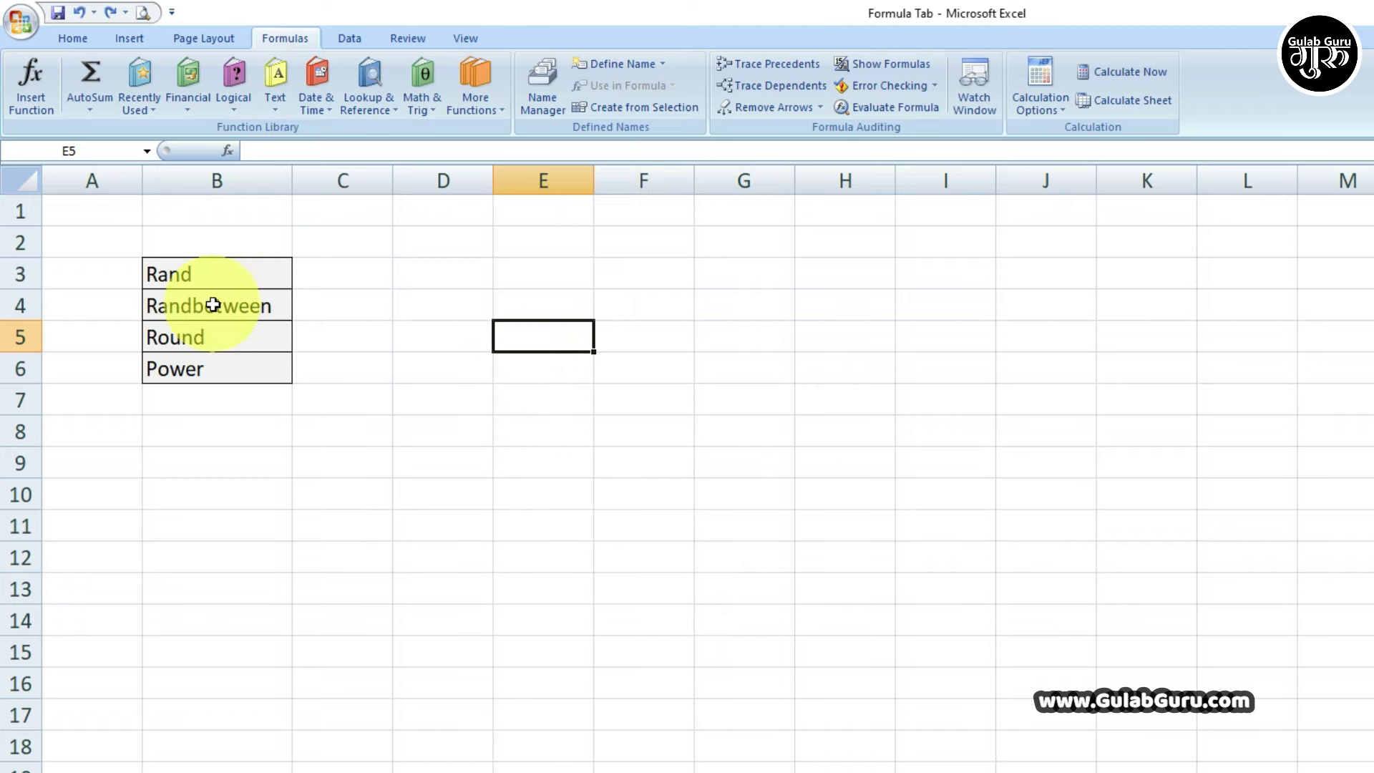
text(=)
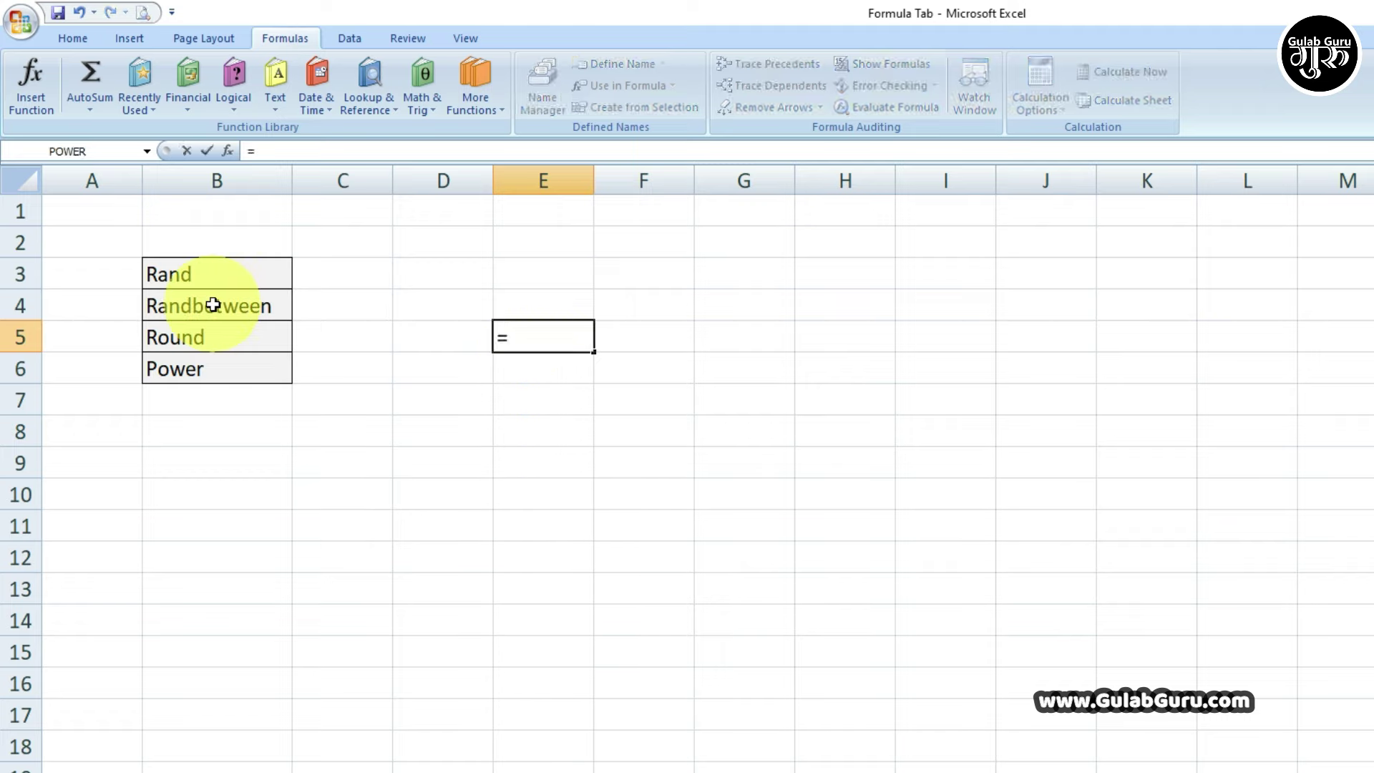
text(ran)
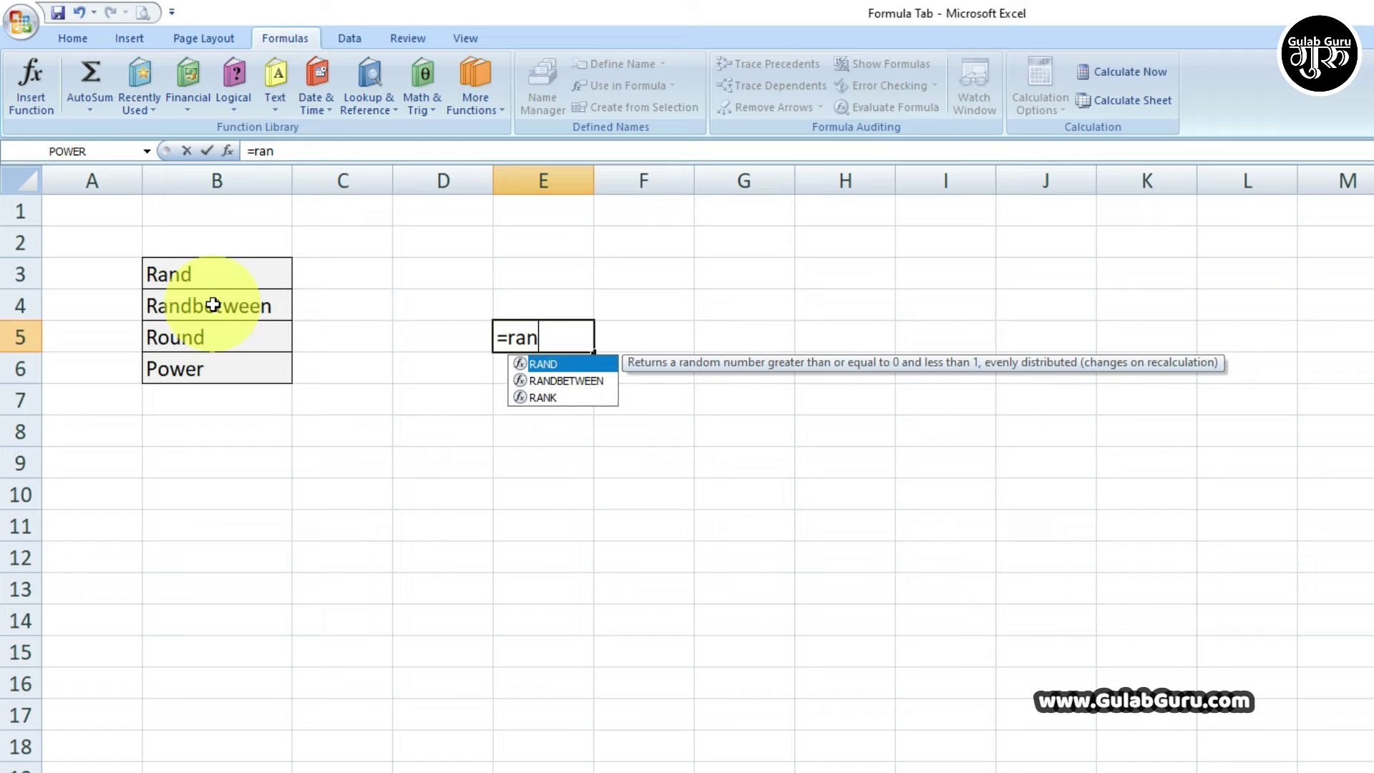
double_click(564, 382)
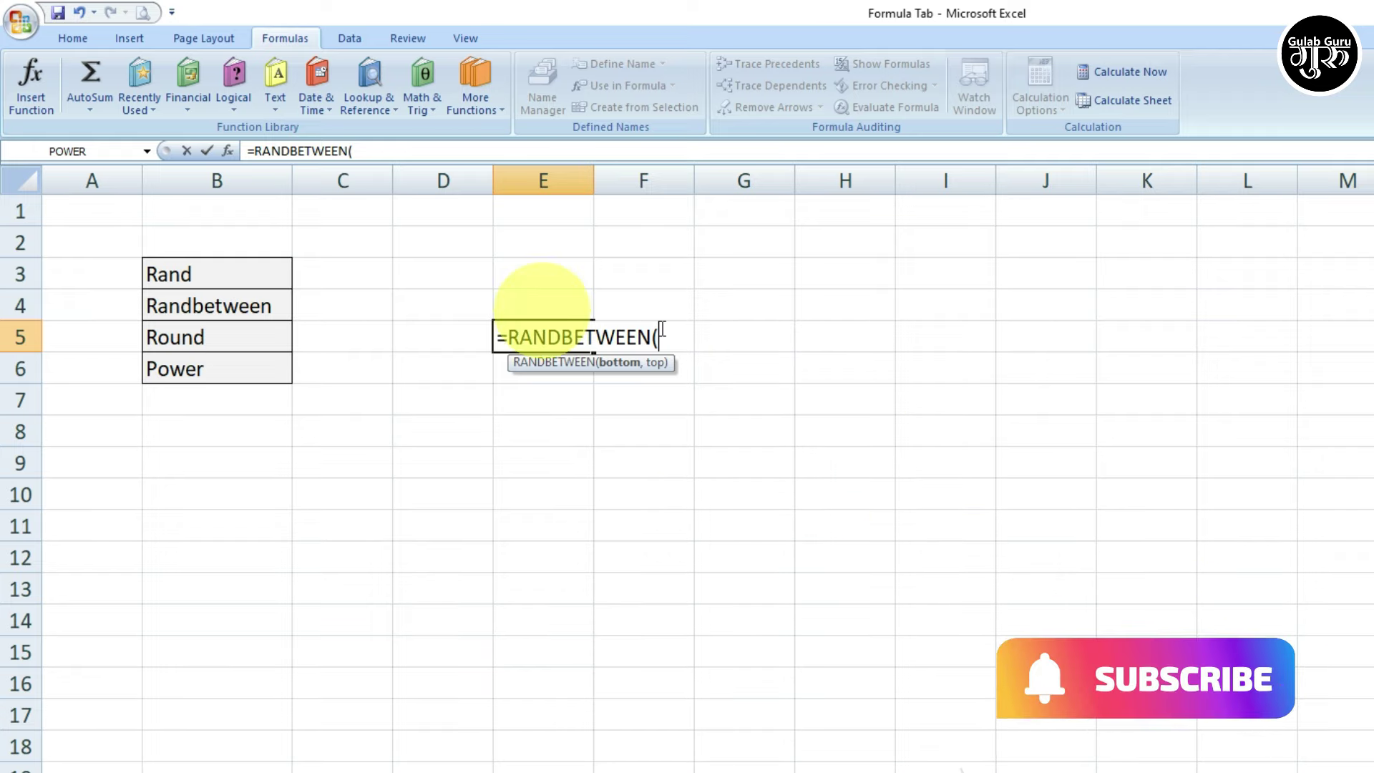
text(20)
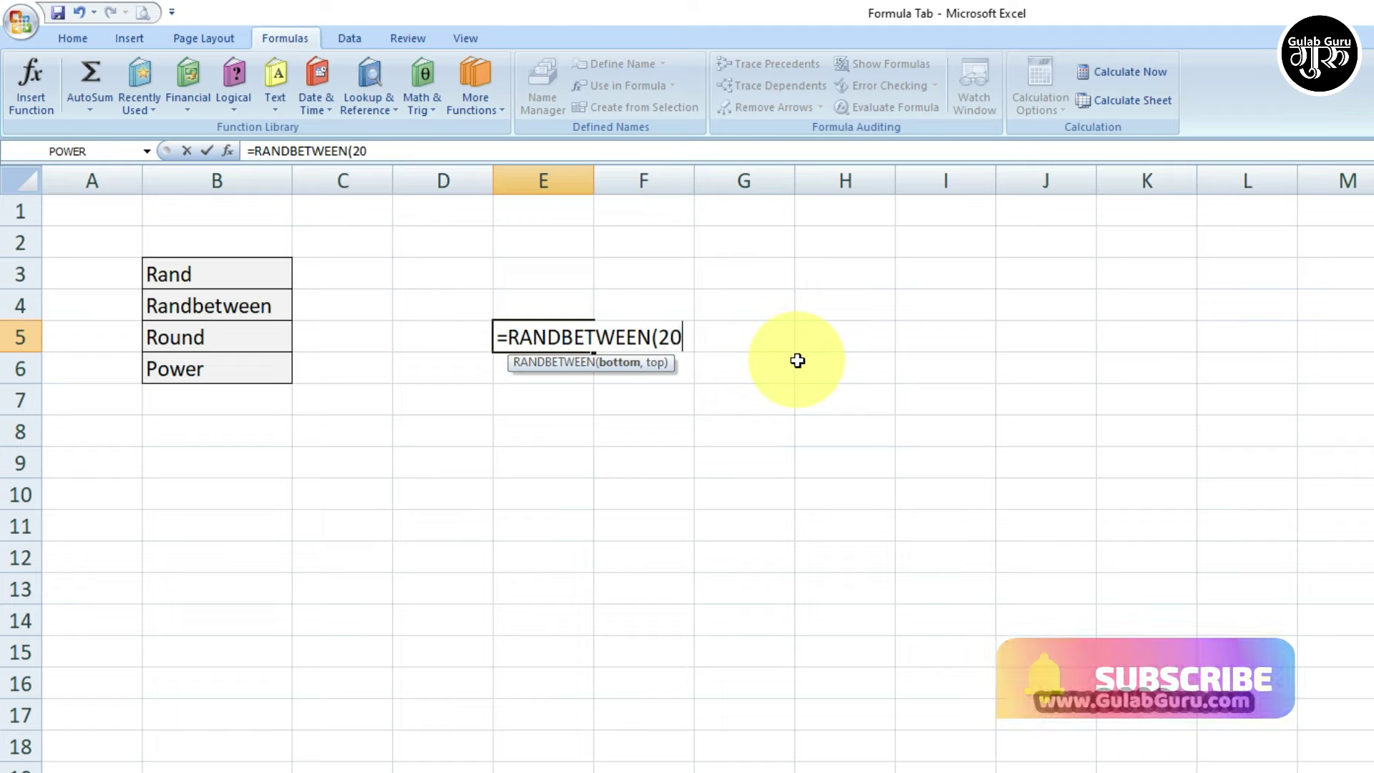
text(,100)
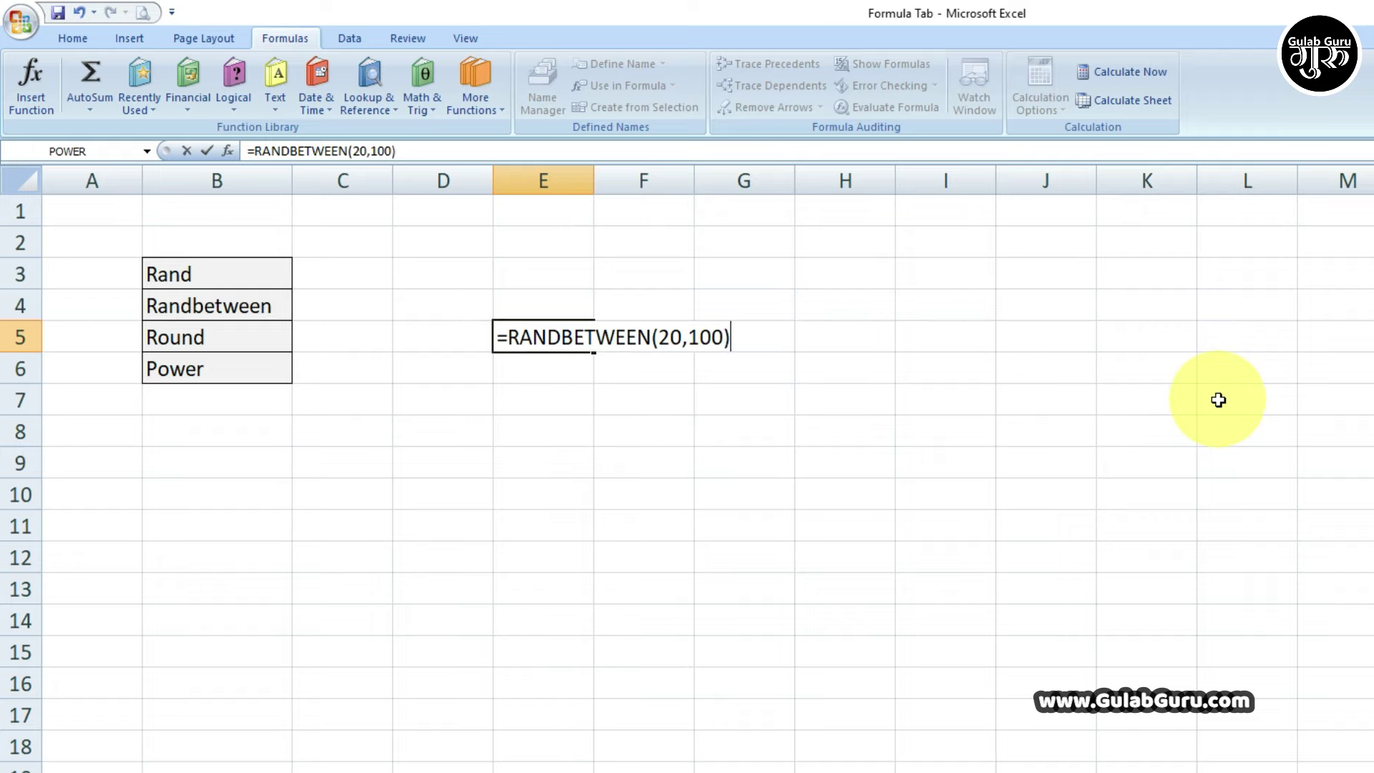
key(Return)
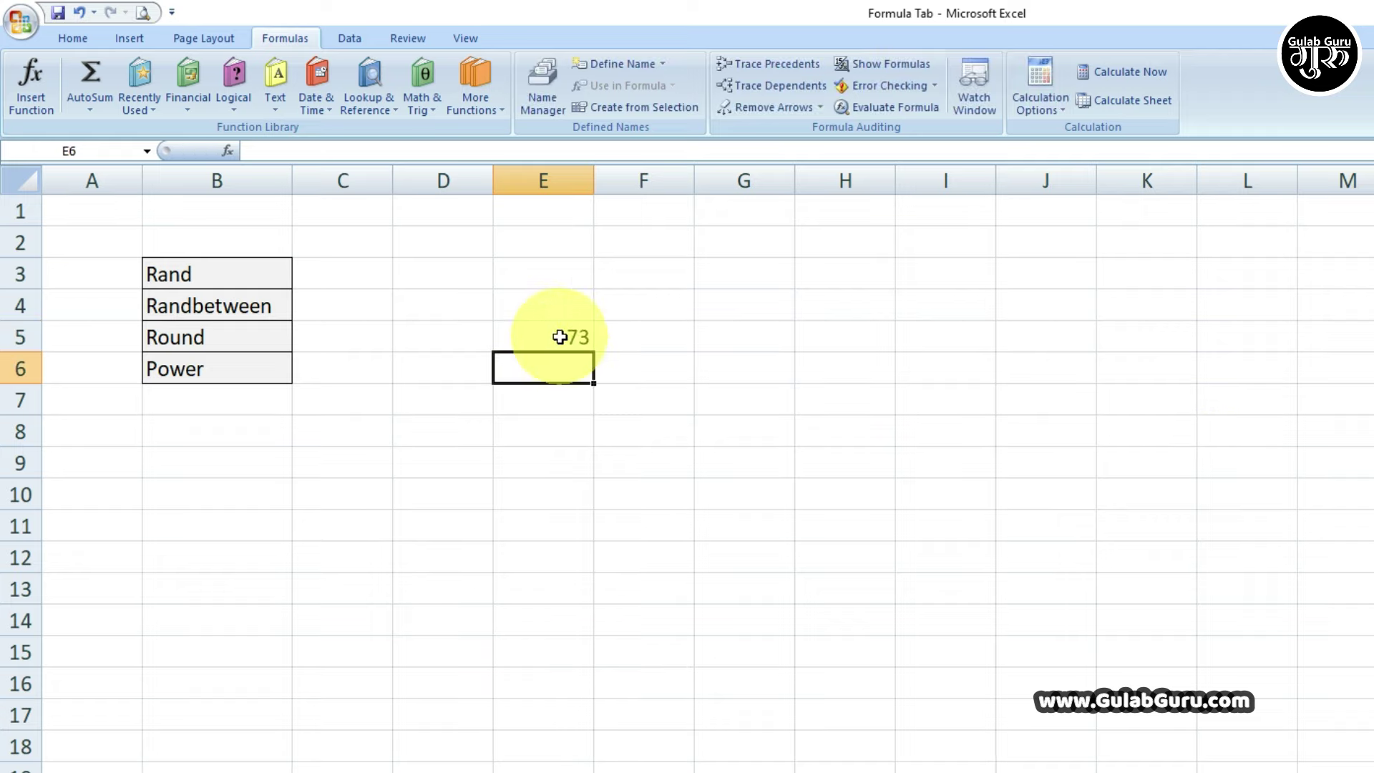
click(567, 328)
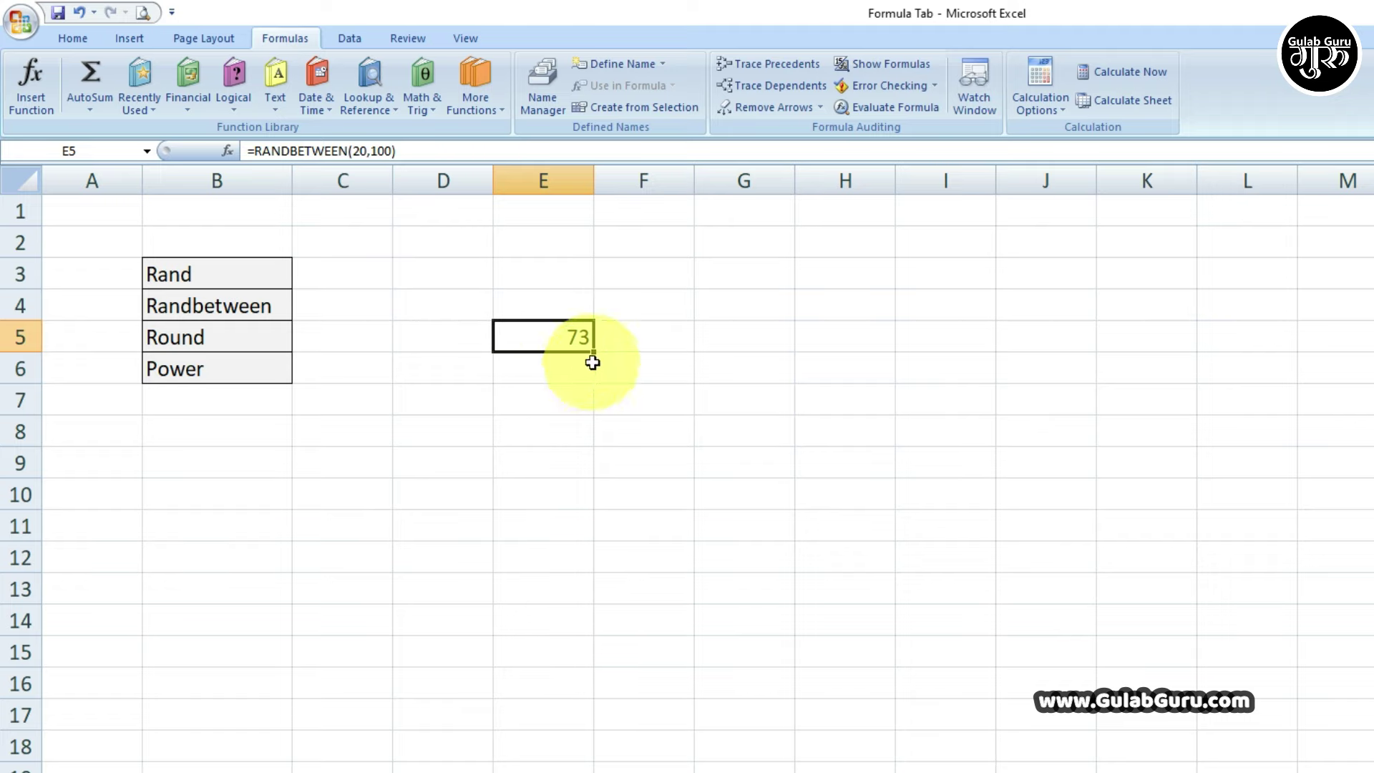
drag(594, 353, 1370, 400)
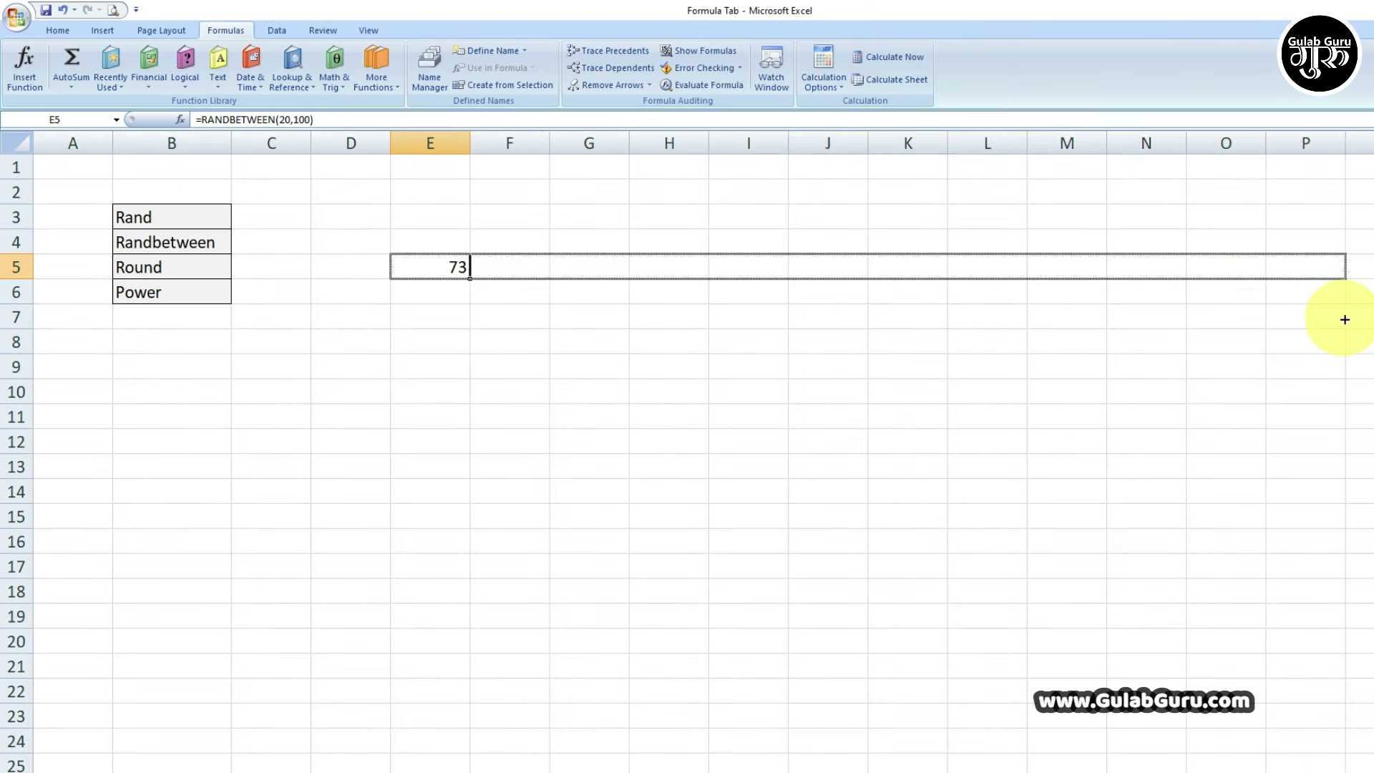
drag(593, 351, 1349, 299)
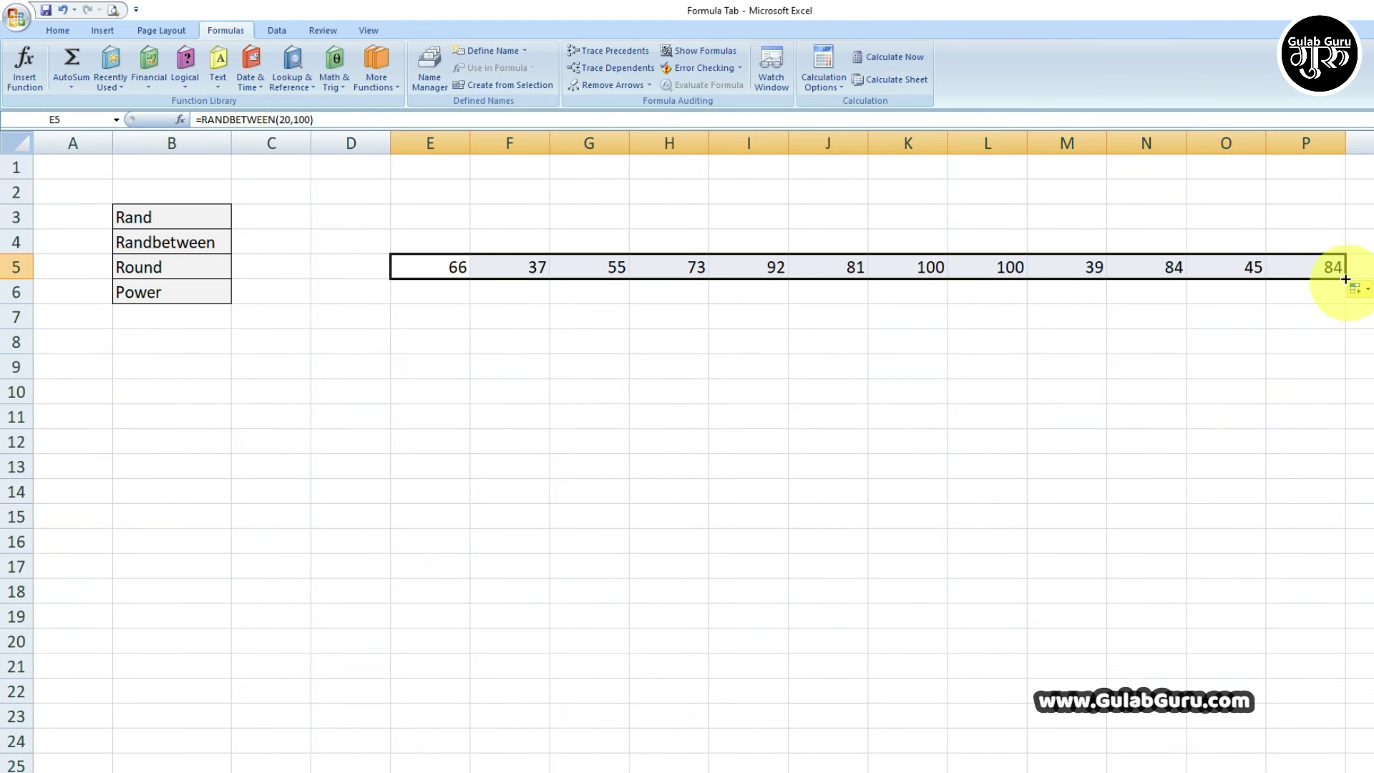
drag(1346, 278, 1336, 698)
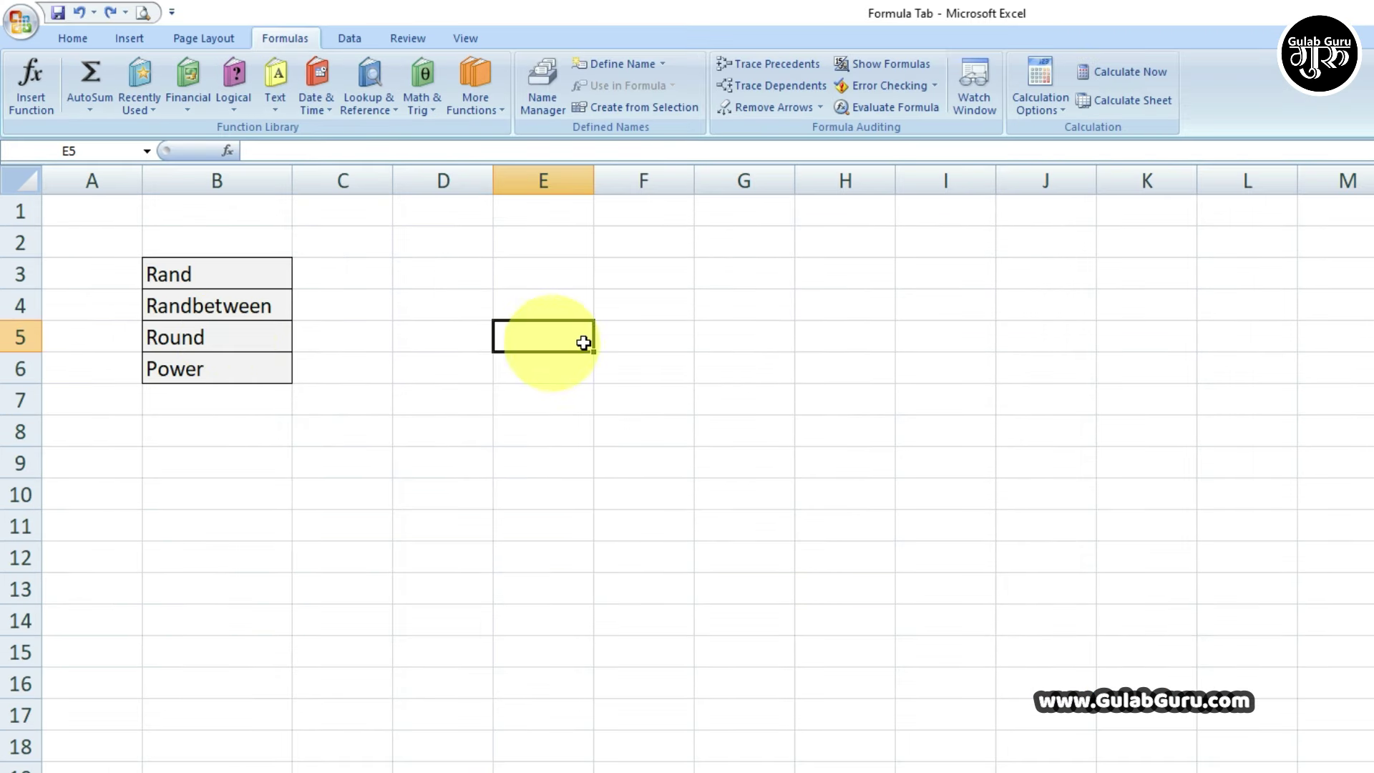
- Enter the sample decimal 20.21 in F5
click(655, 343)
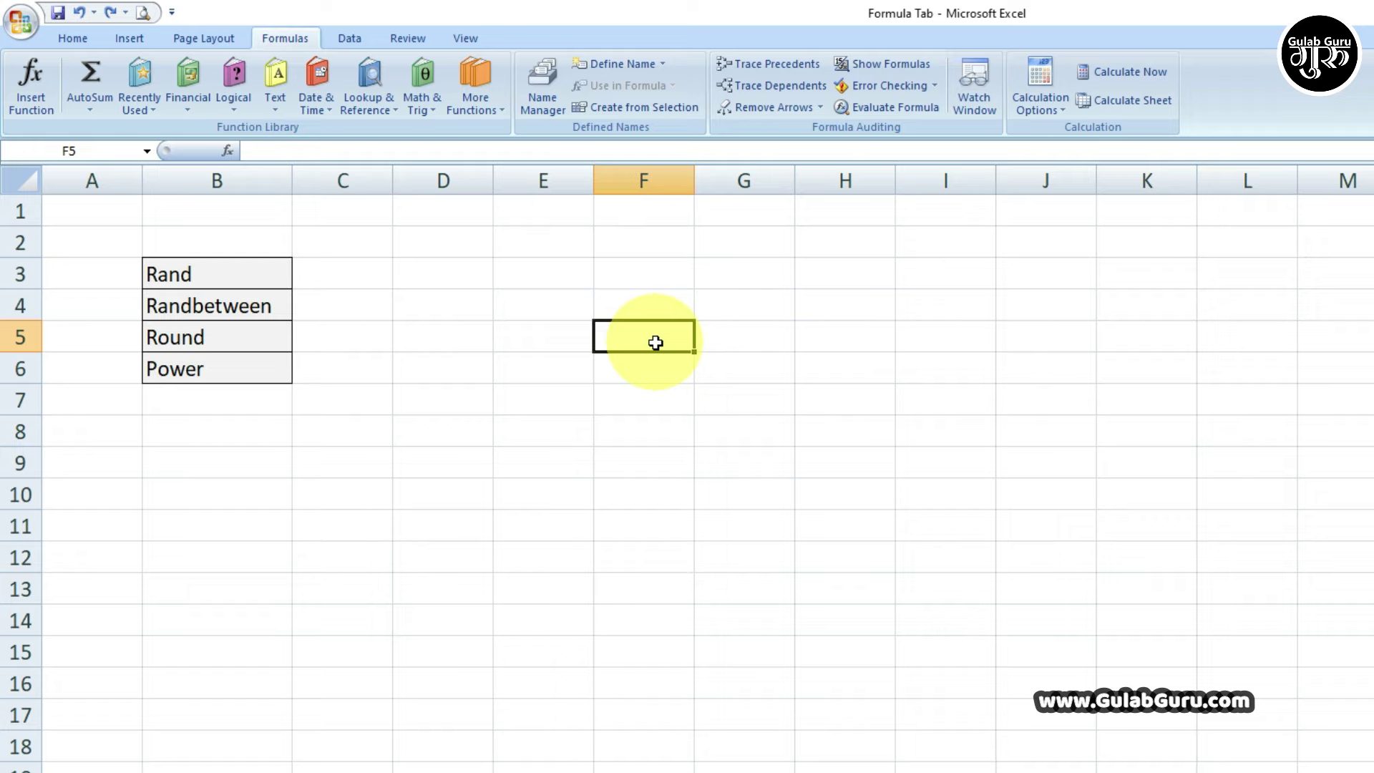
text(20.21)
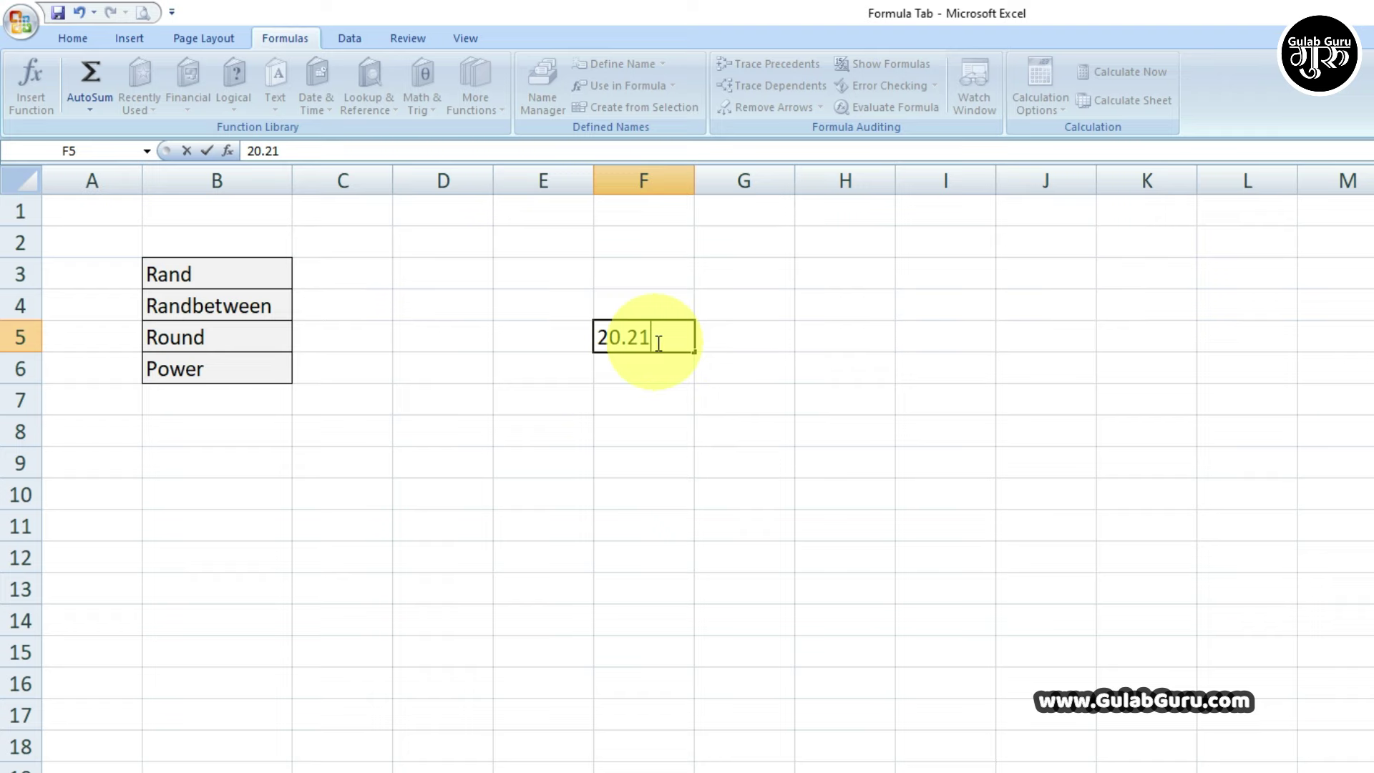
click(730, 401)
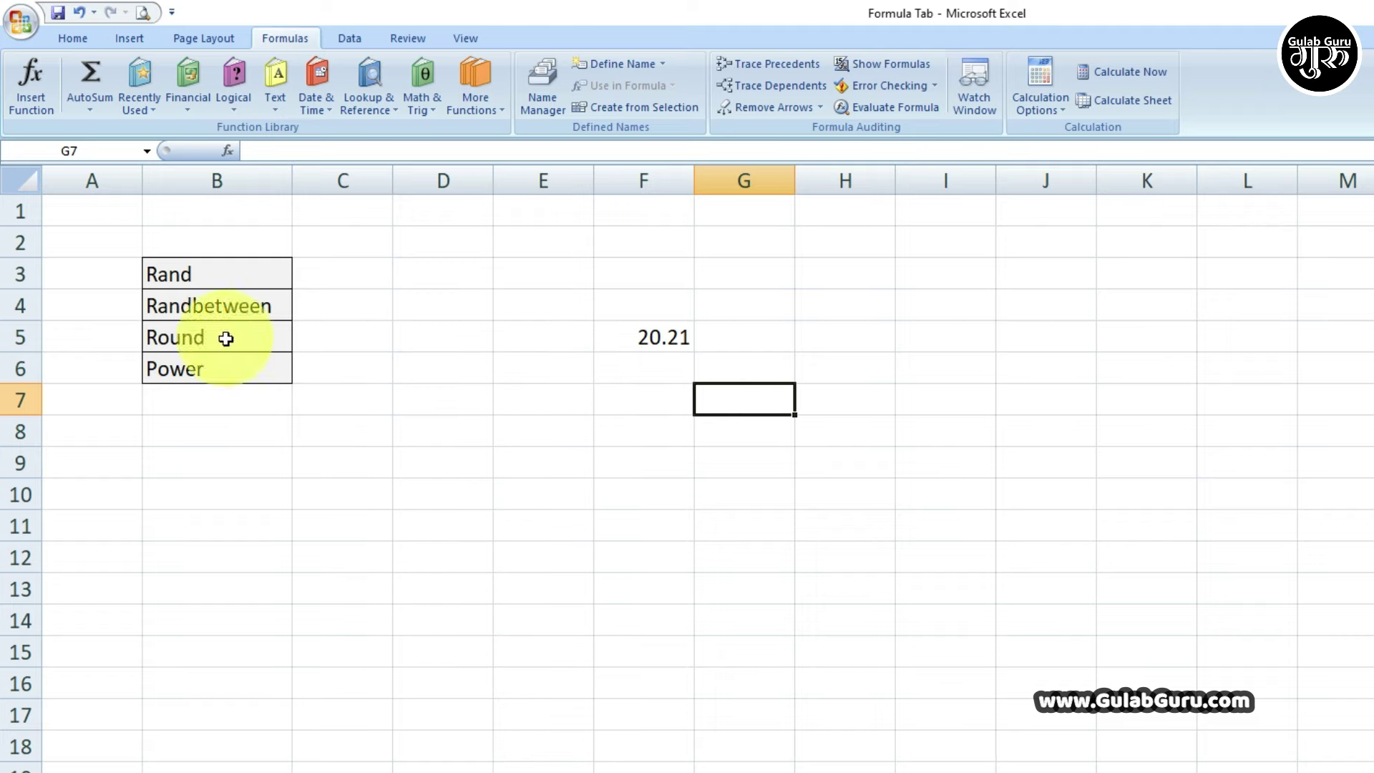
- Begin a ROUND formula in E6 on F5, glancing through the Math & Trig list
click(543, 377)
text(=)
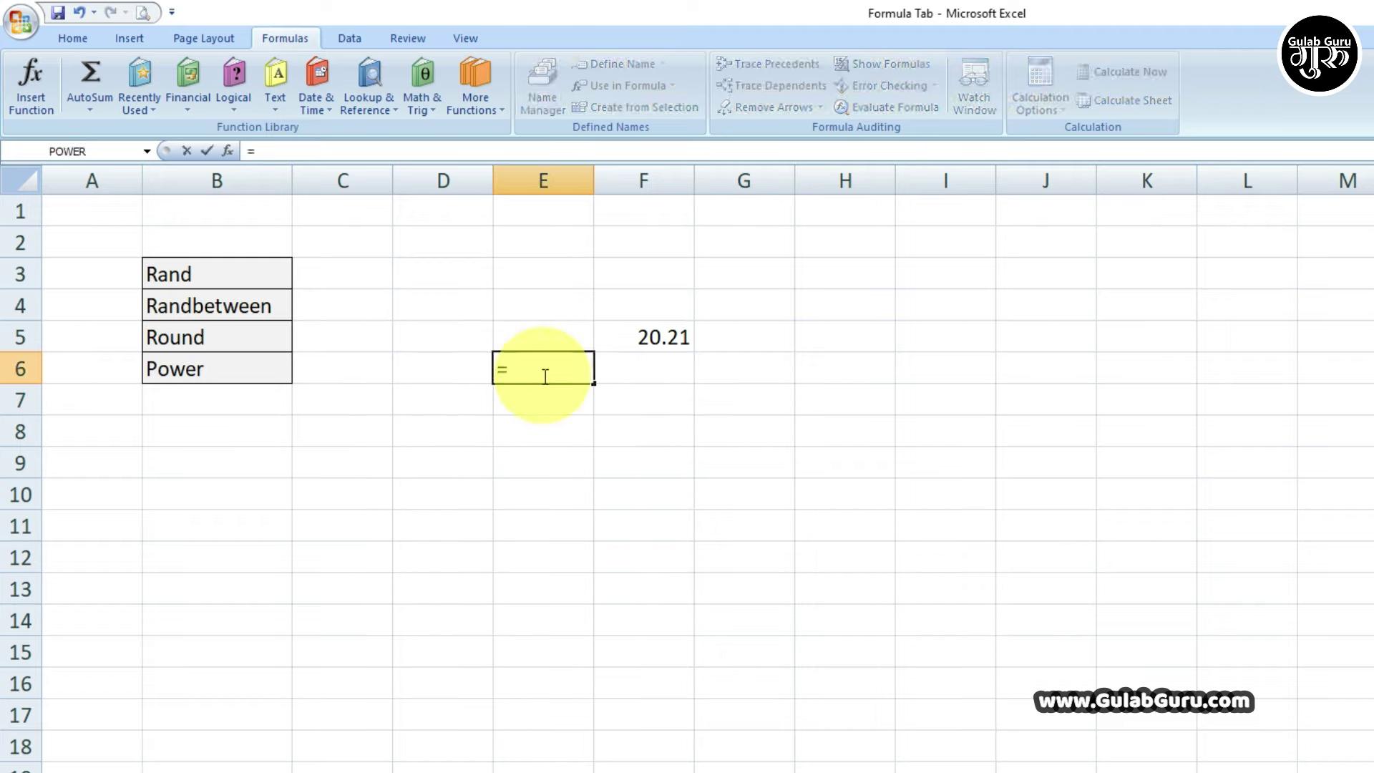
text(round)
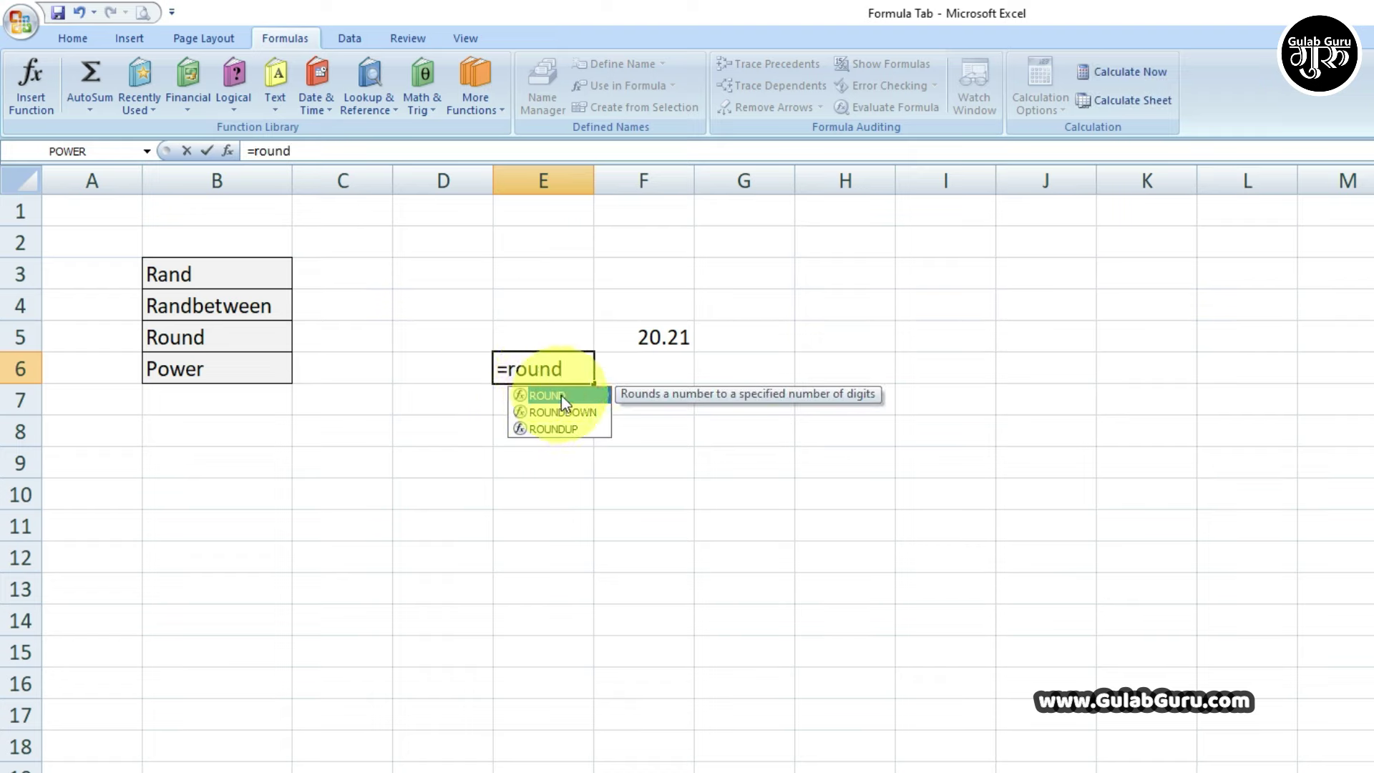
double_click(561, 395)
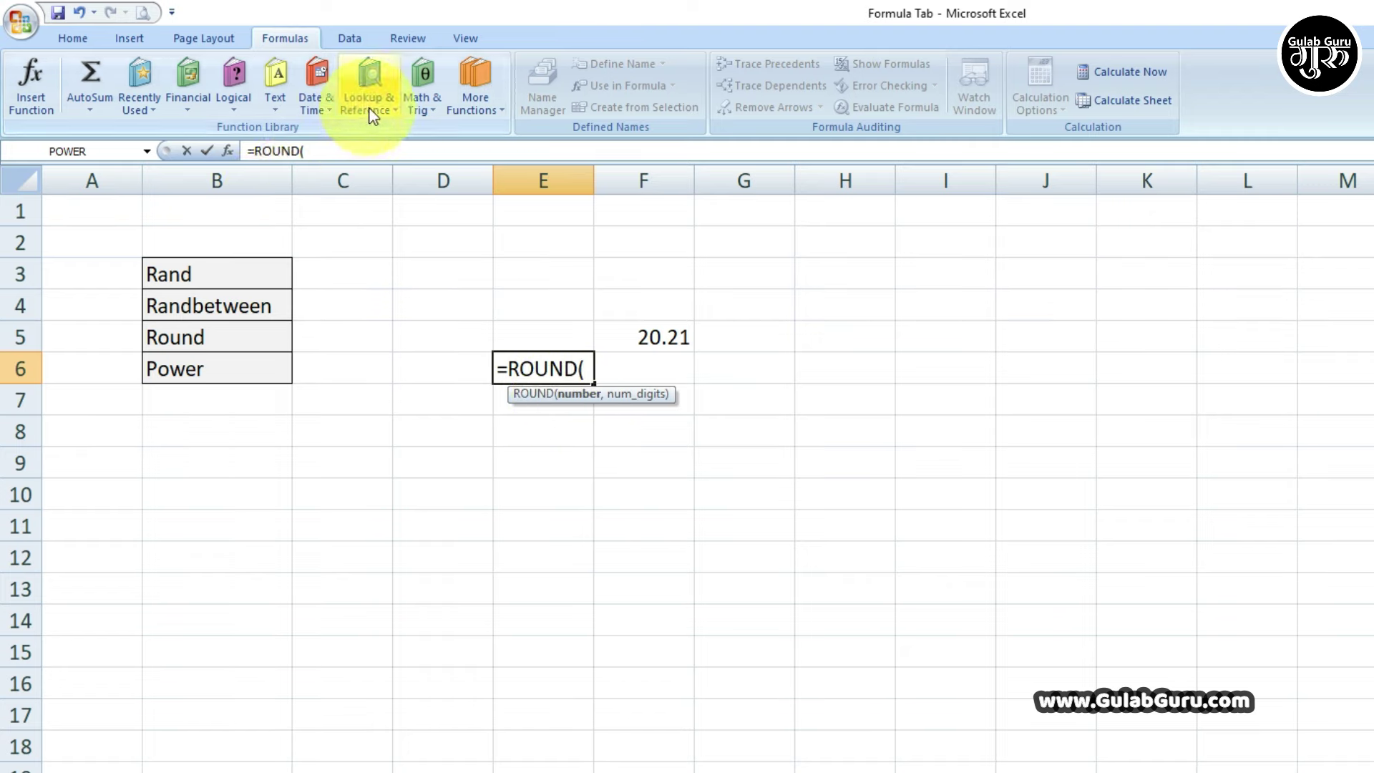
click(438, 105)
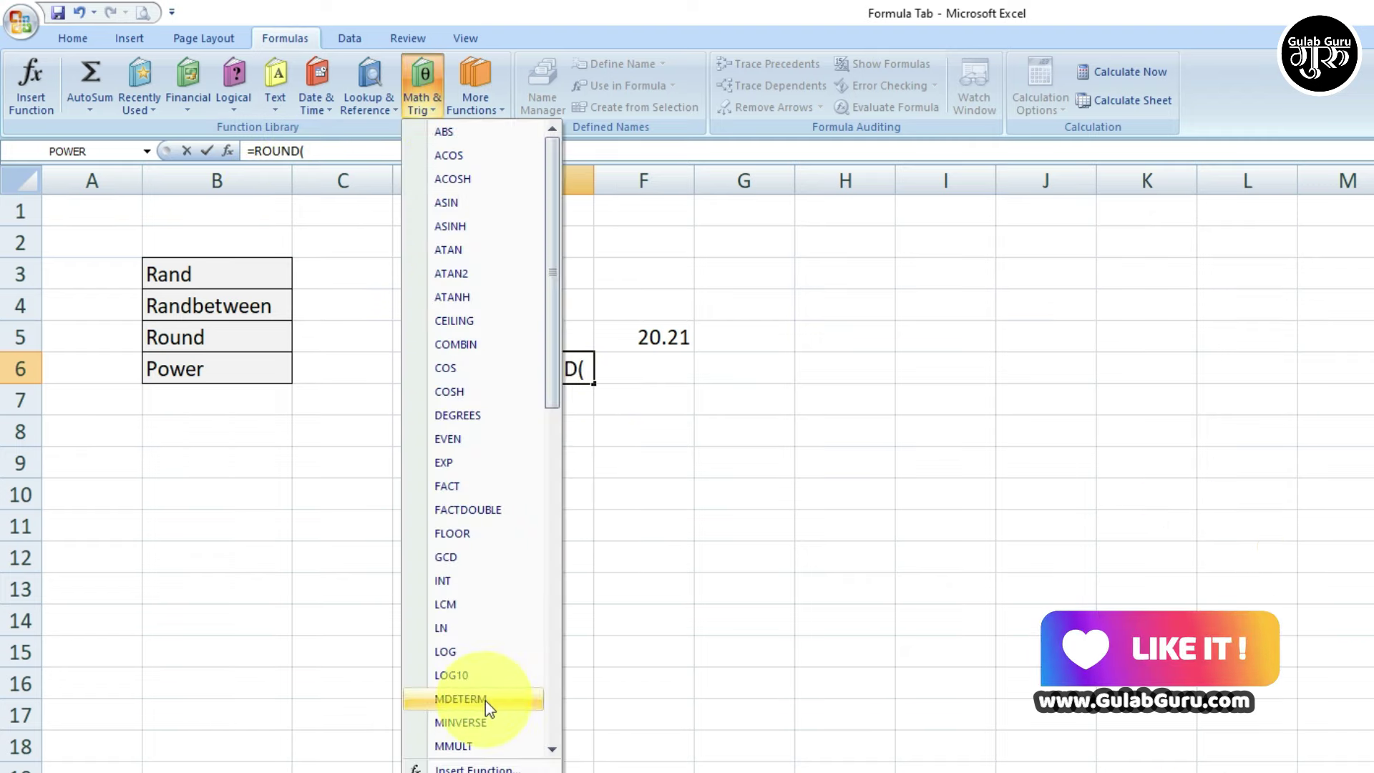
scroll(494, 637, down, 4)
scroll(490, 624, down, 1)
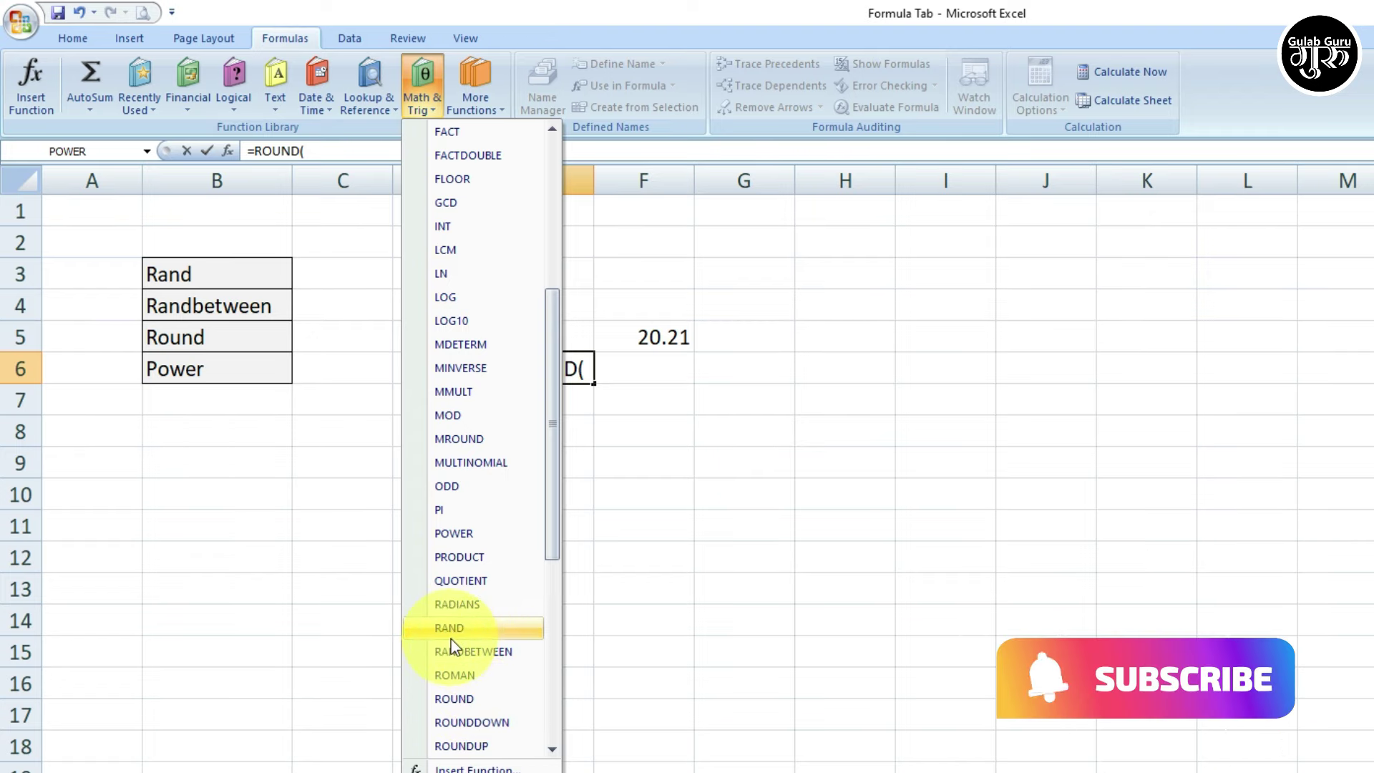
click(588, 364)
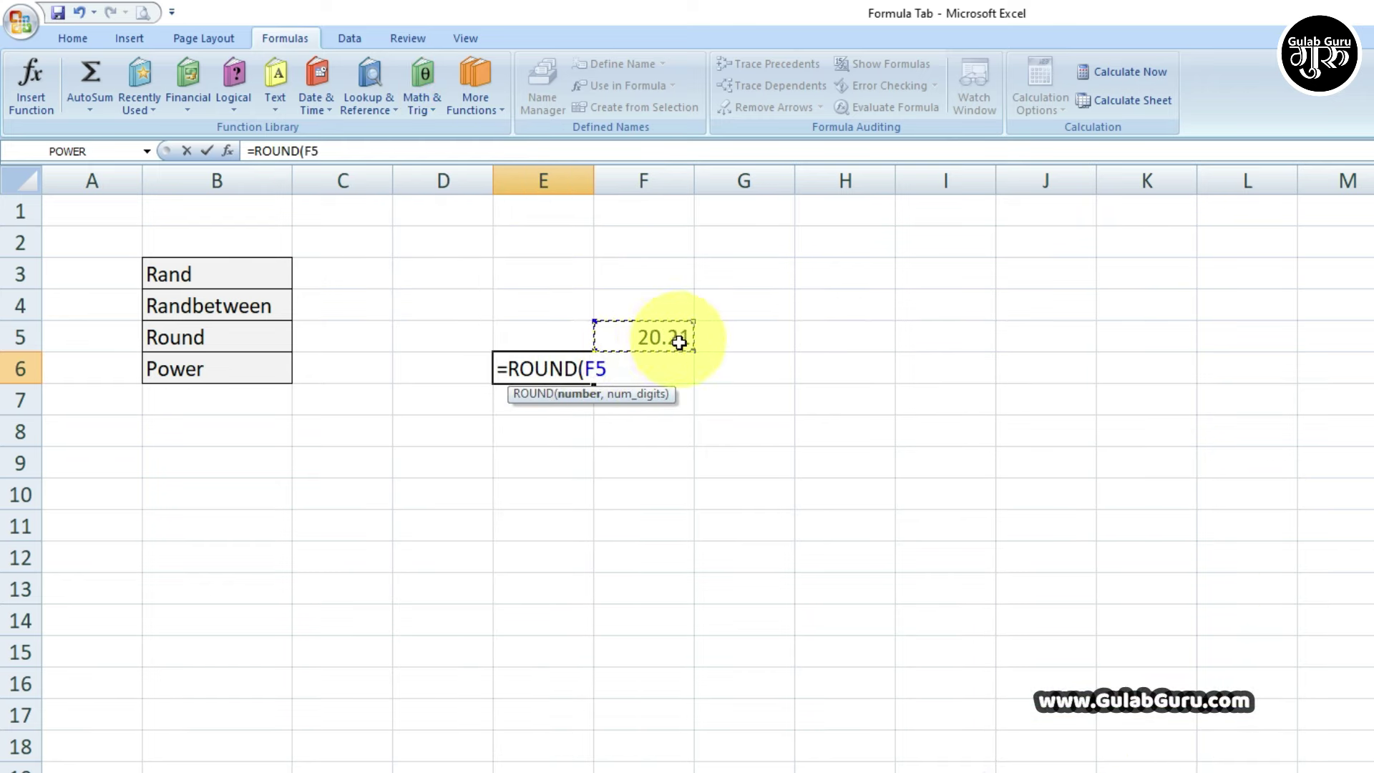
- Complete the ROUND formula in E6 on F5, initially returning 20
text(,))
key(Left)
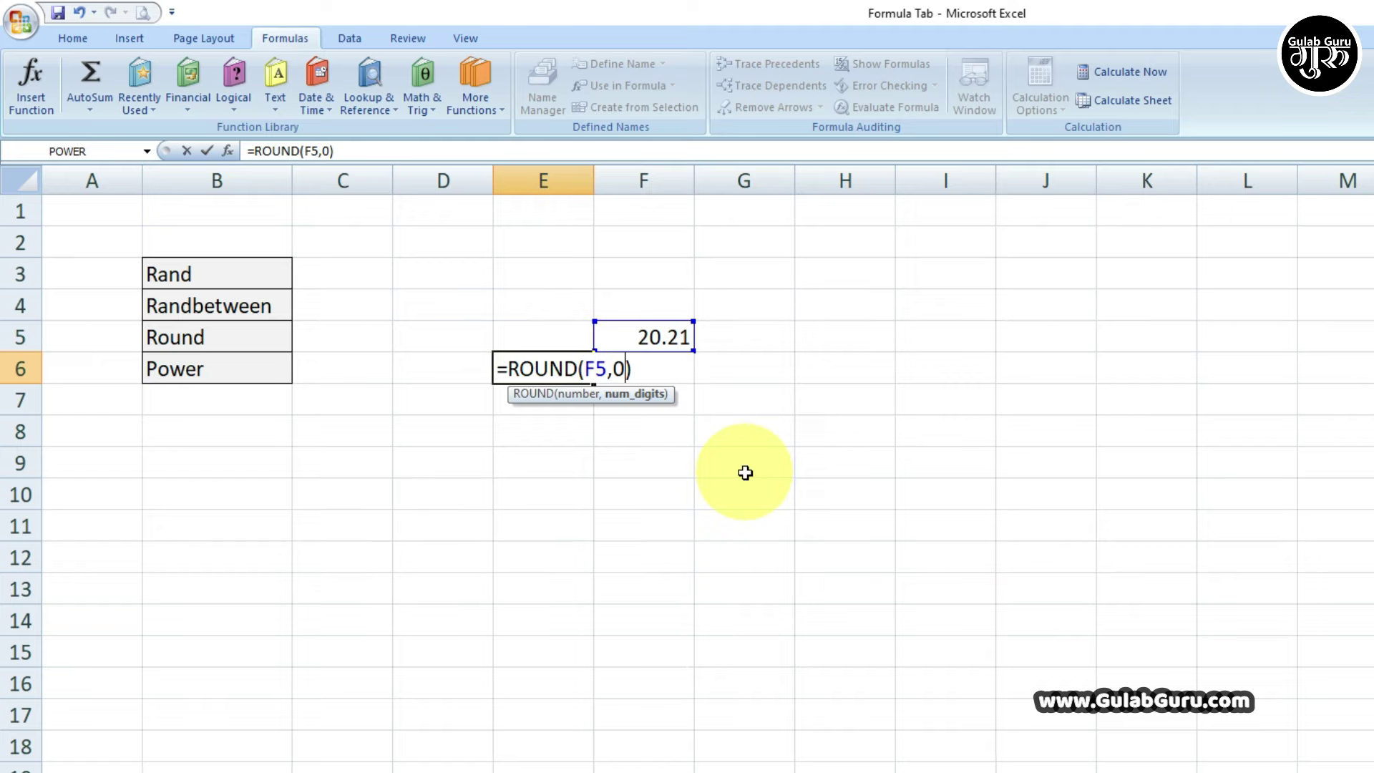
key(Return)
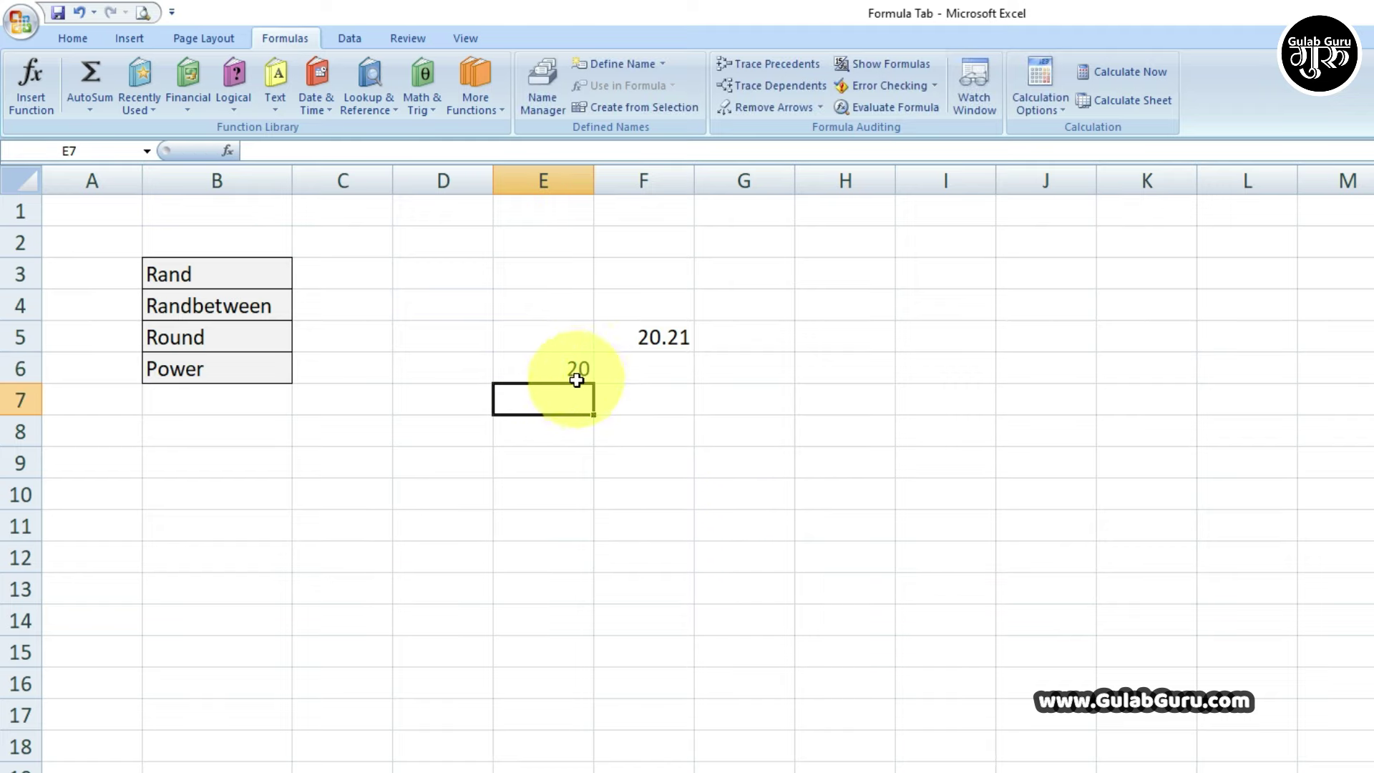
- Change F5 to 20.71 so the ROUND result in E6 becomes 21
double_click(680, 337)
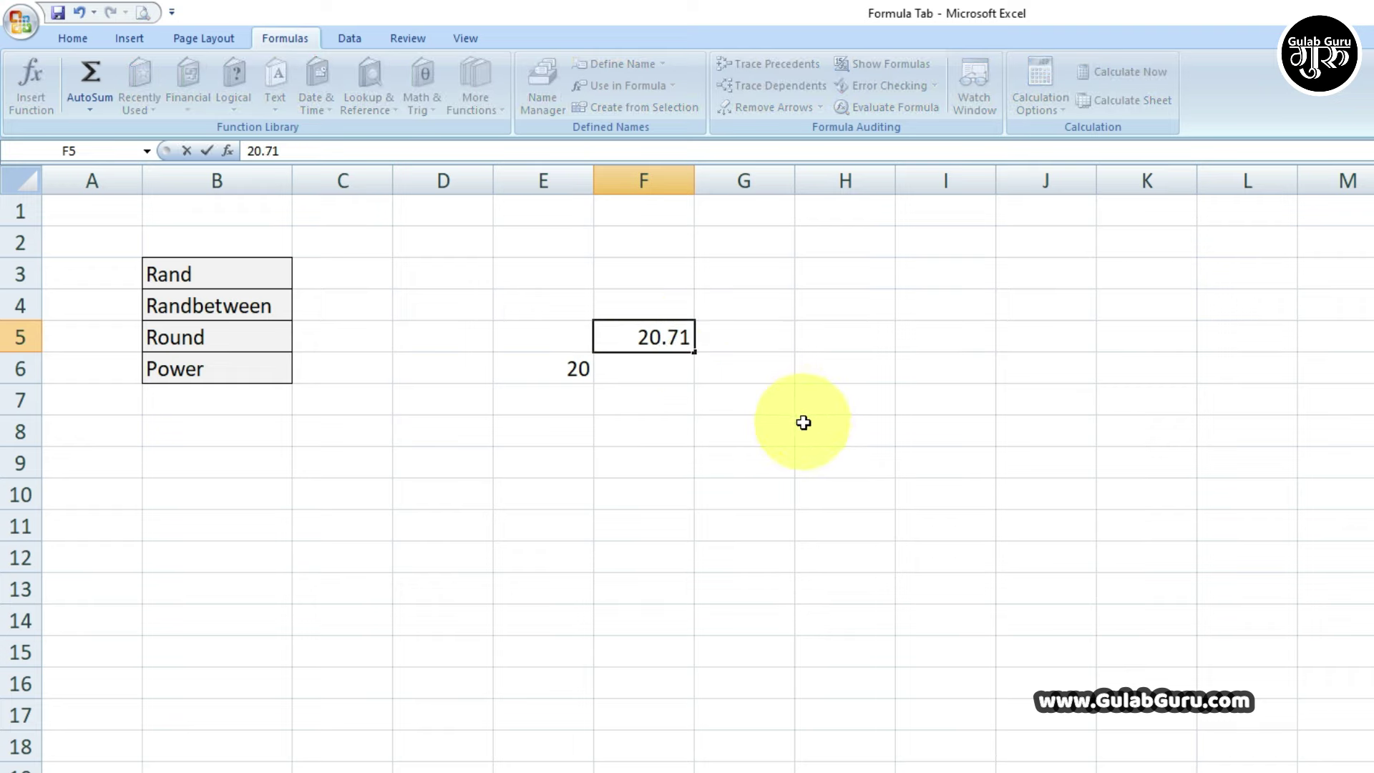
click(804, 422)
click(570, 371)
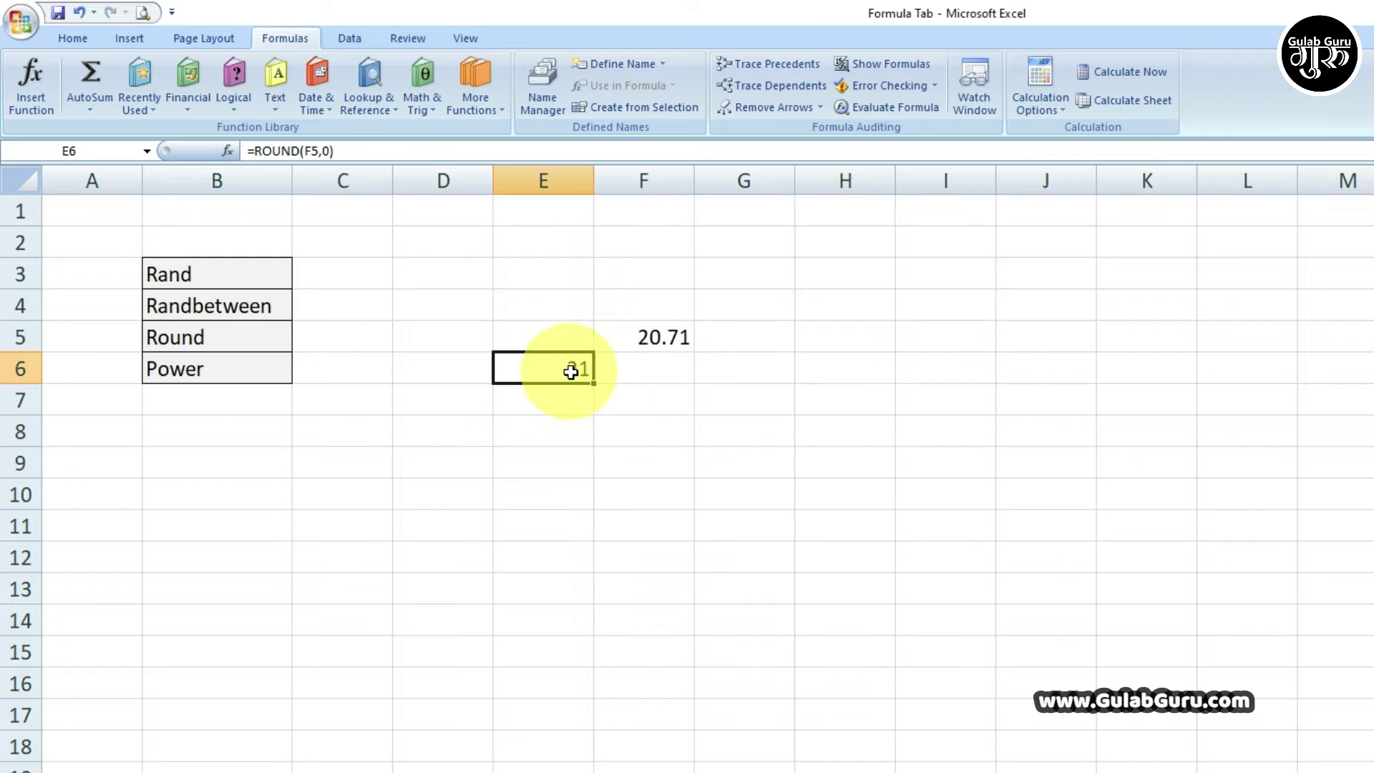
double_click(664, 336)
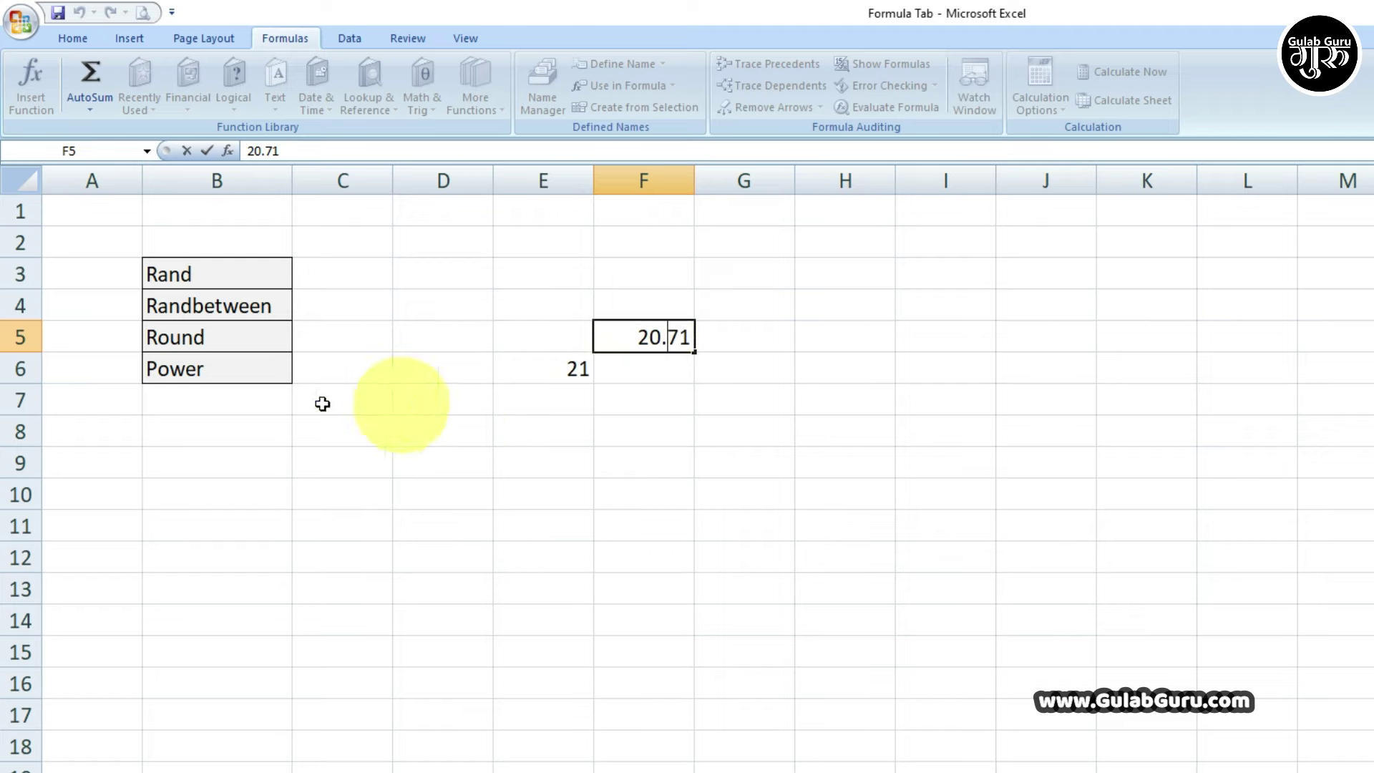
click(254, 346)
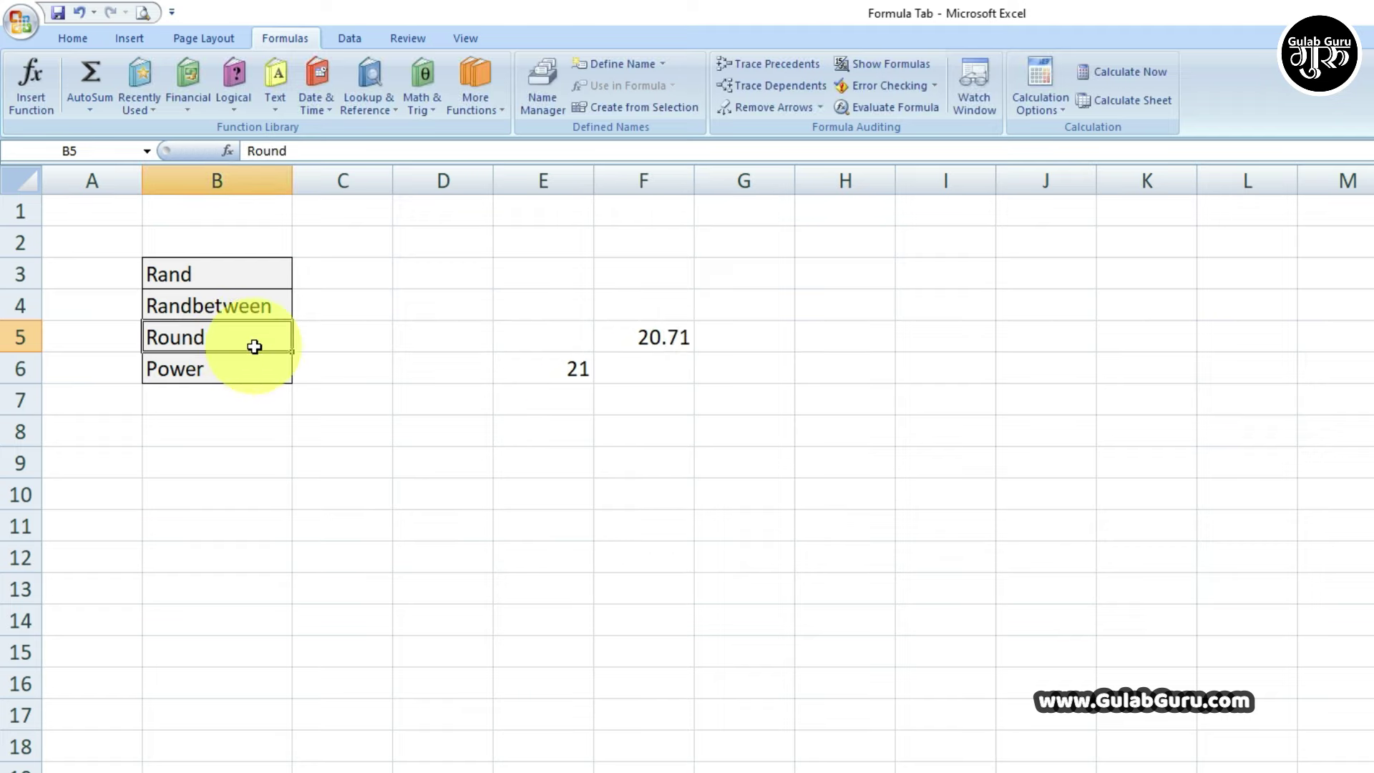
click(685, 438)
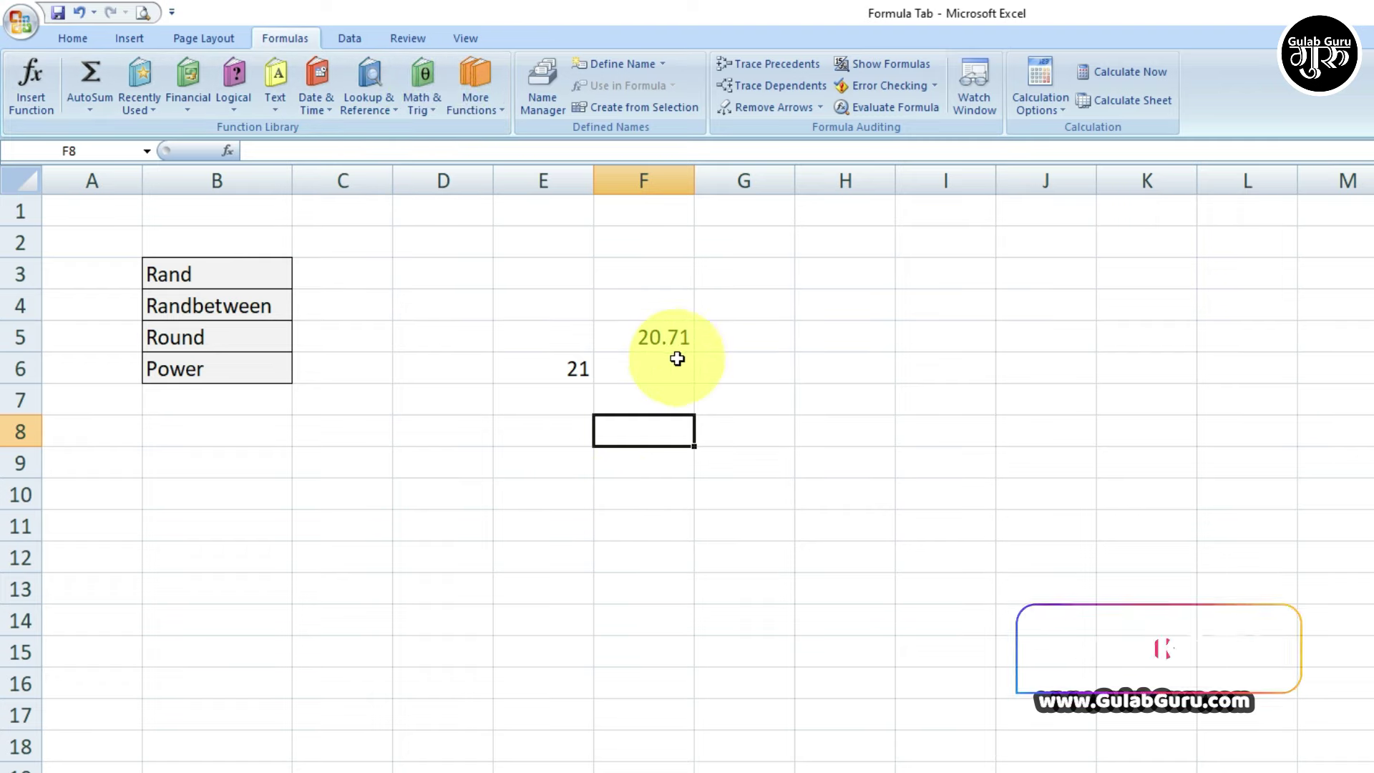
- Insert =POWER(4,2) in F8 with Number 4 and Power 2, returning 16
click(432, 114)
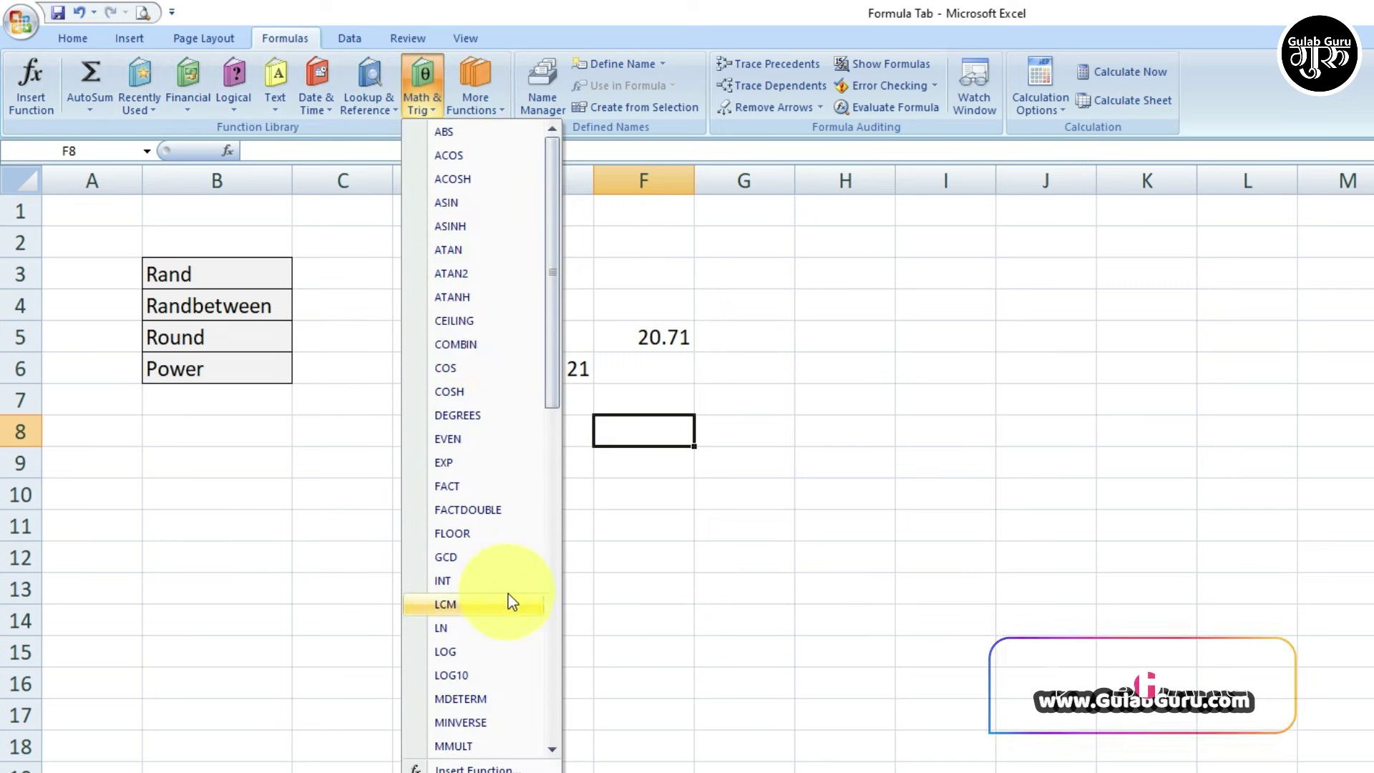
scroll(486, 501, down, 7)
click(455, 392)
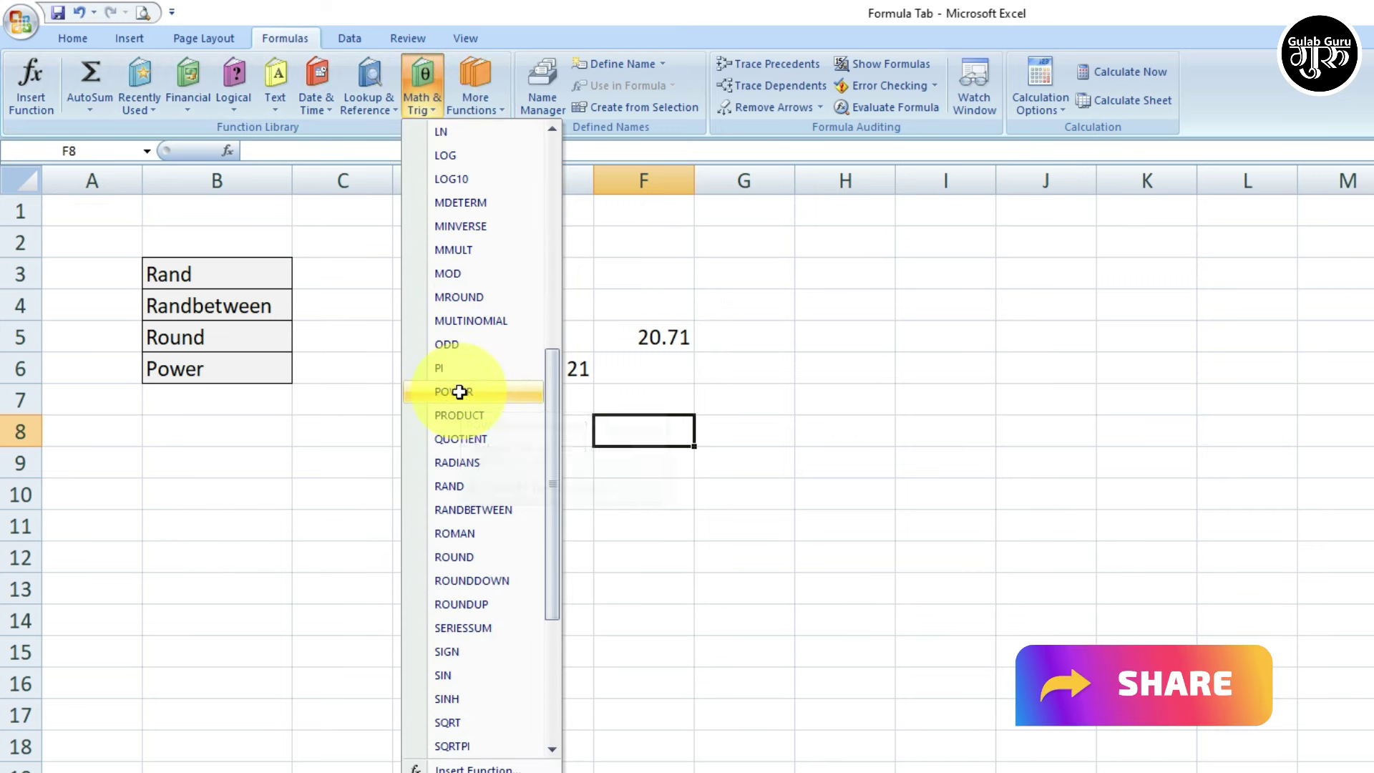
drag(745, 428, 494, 525)
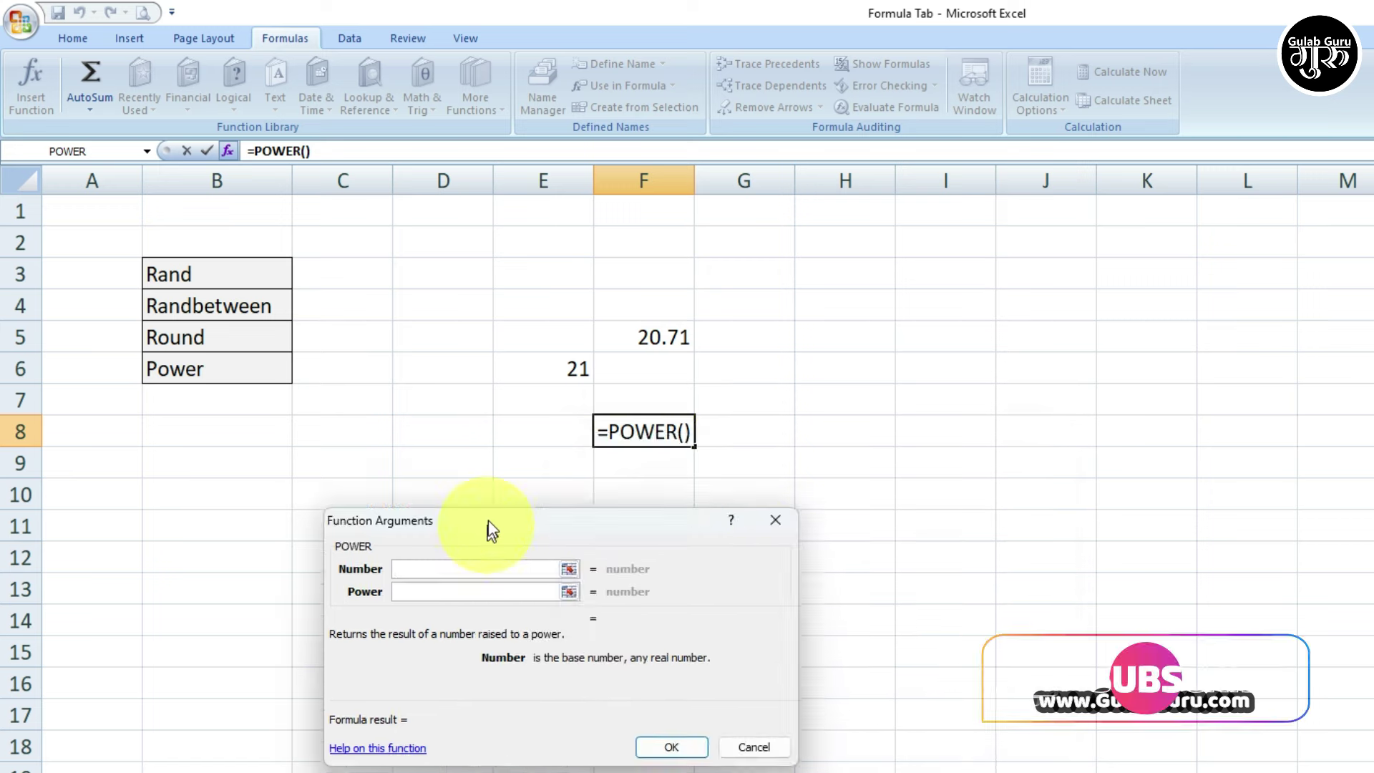
text(4)
click(433, 580)
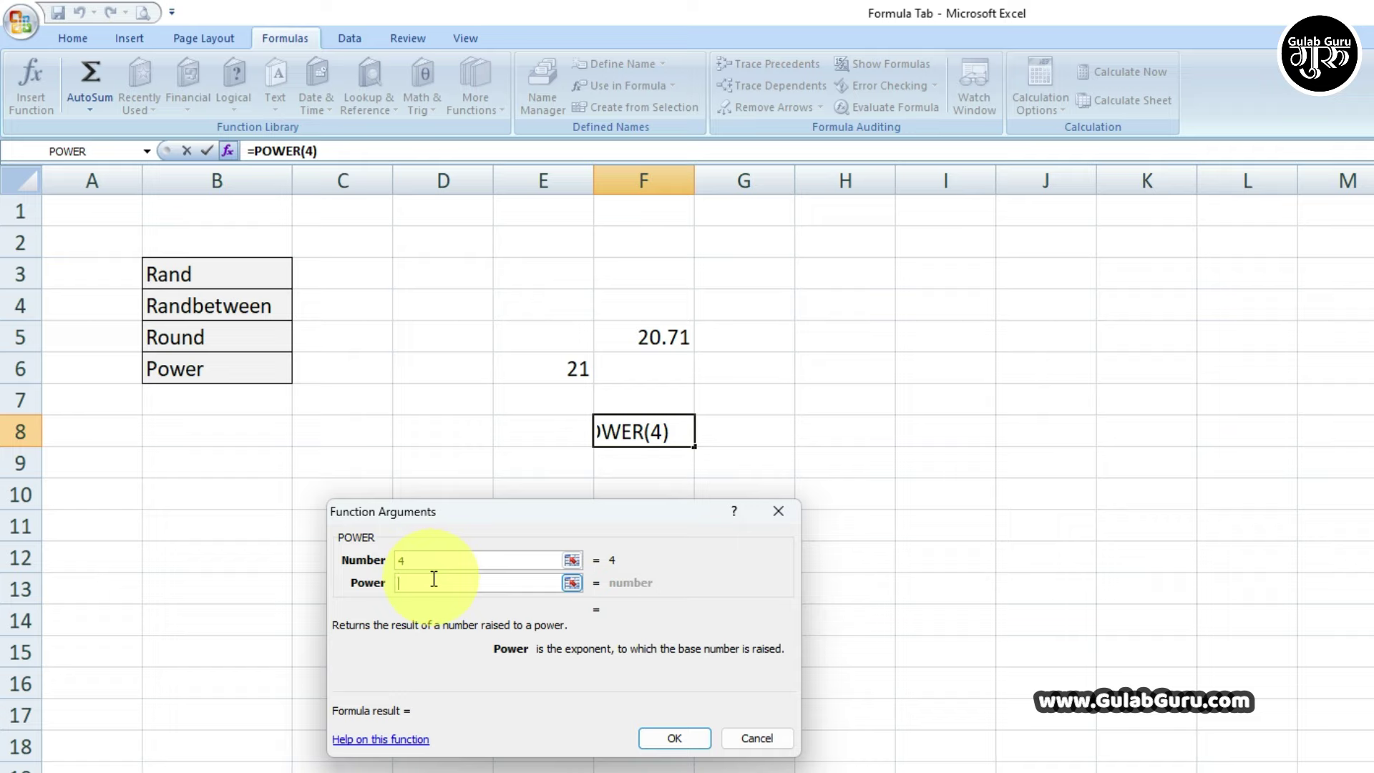
text(2)
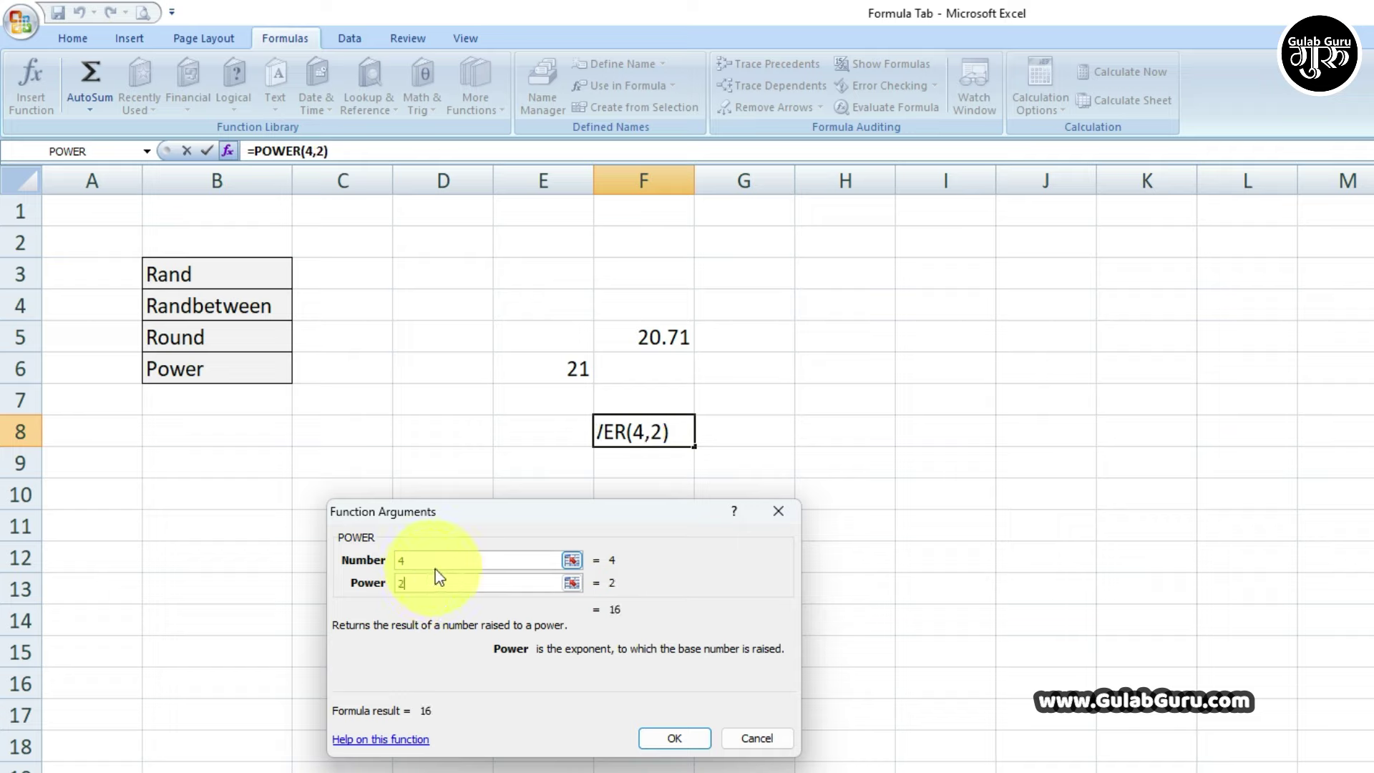
click(666, 737)
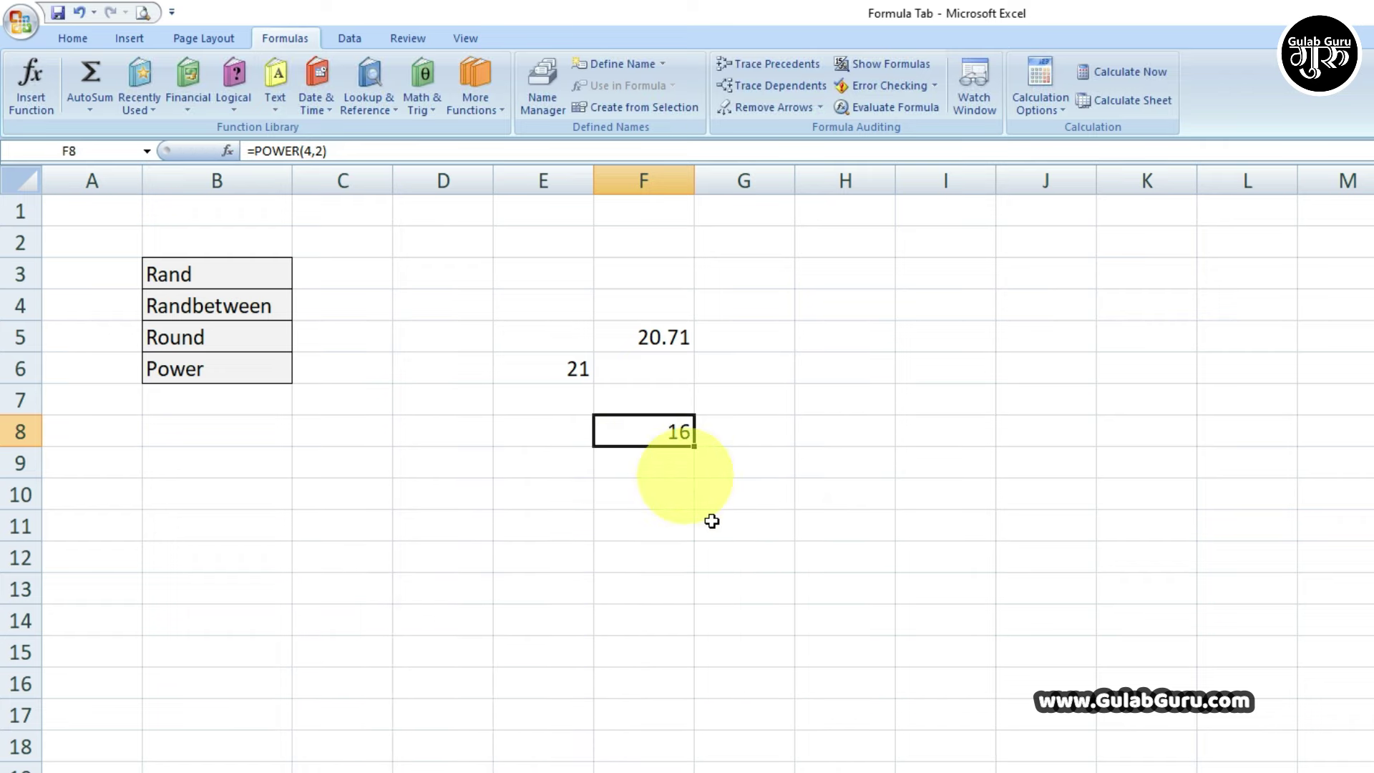
click(450, 438)
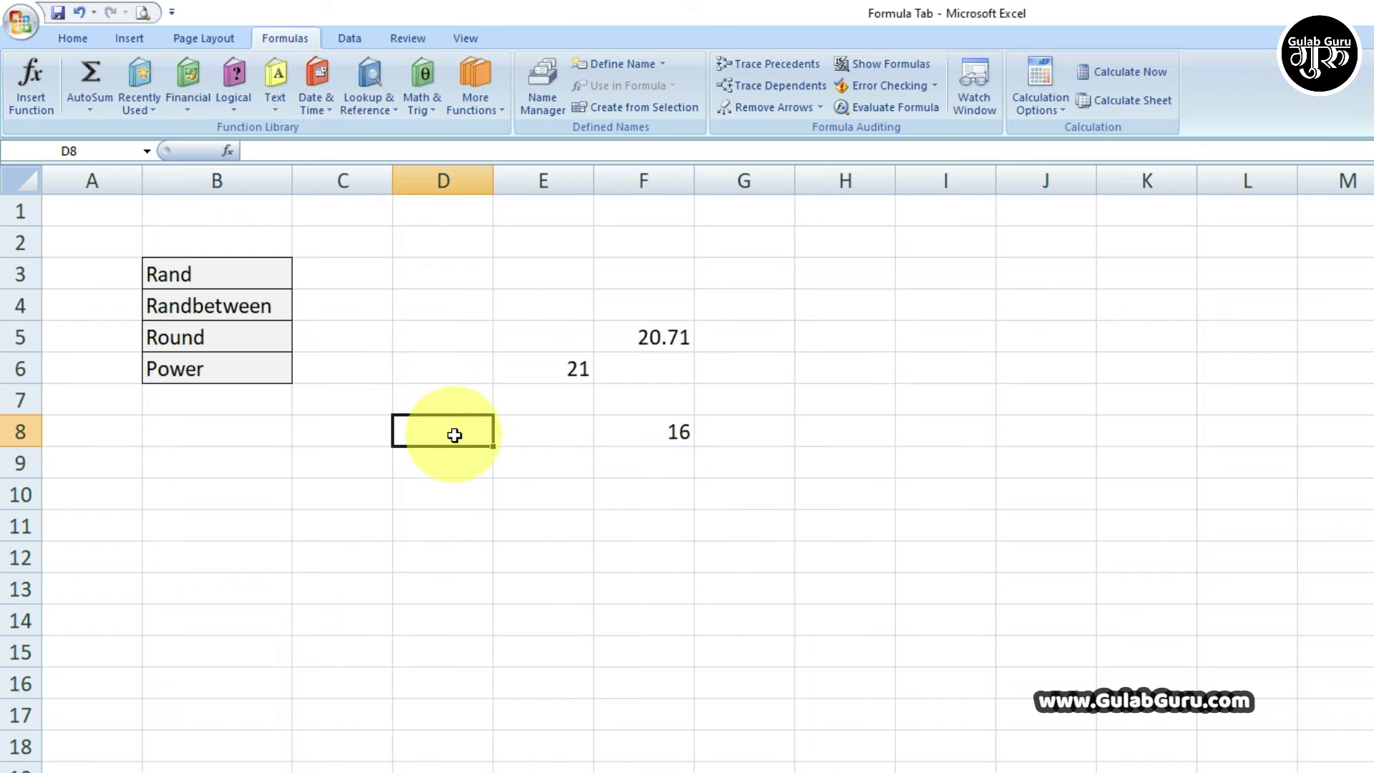
- Enter =POWER(4,4) in D8 using autocomplete, returning 256
text(=)
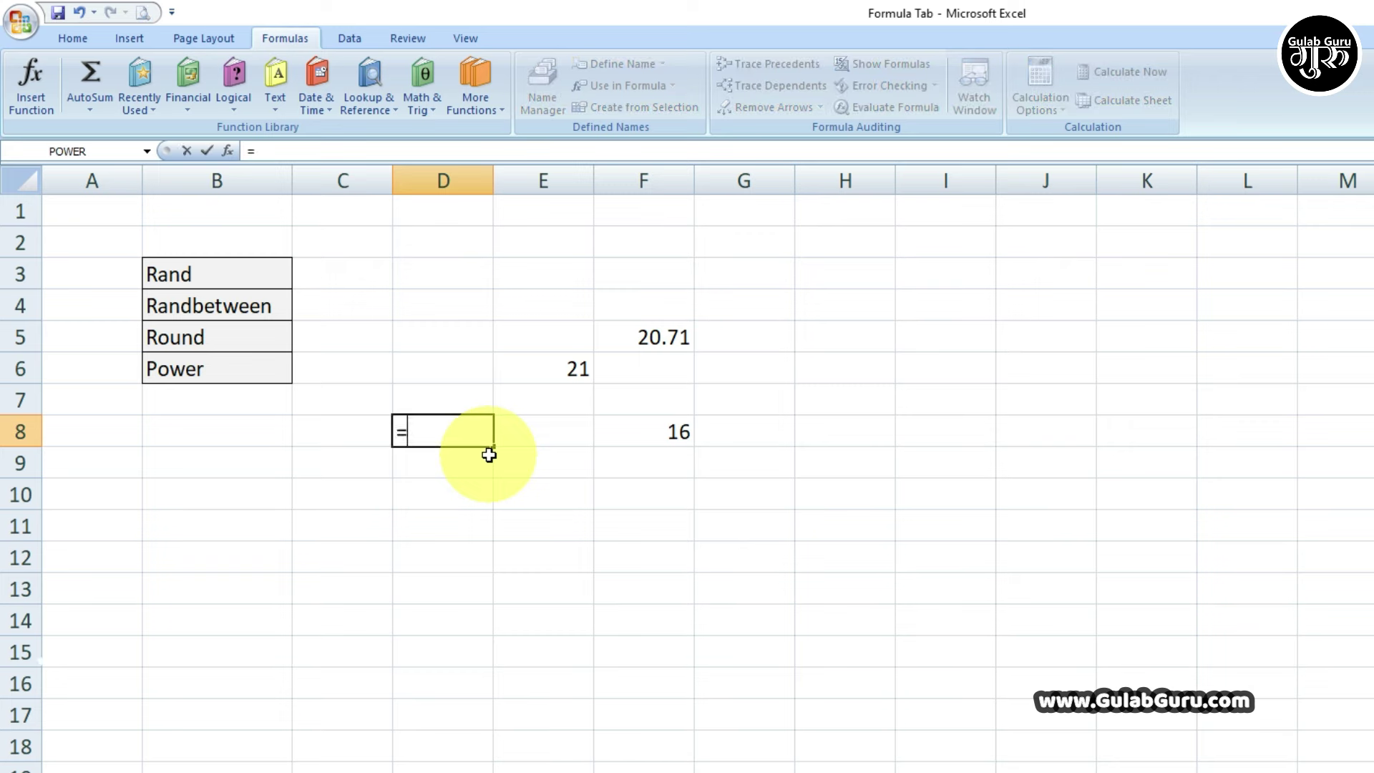
text(po)
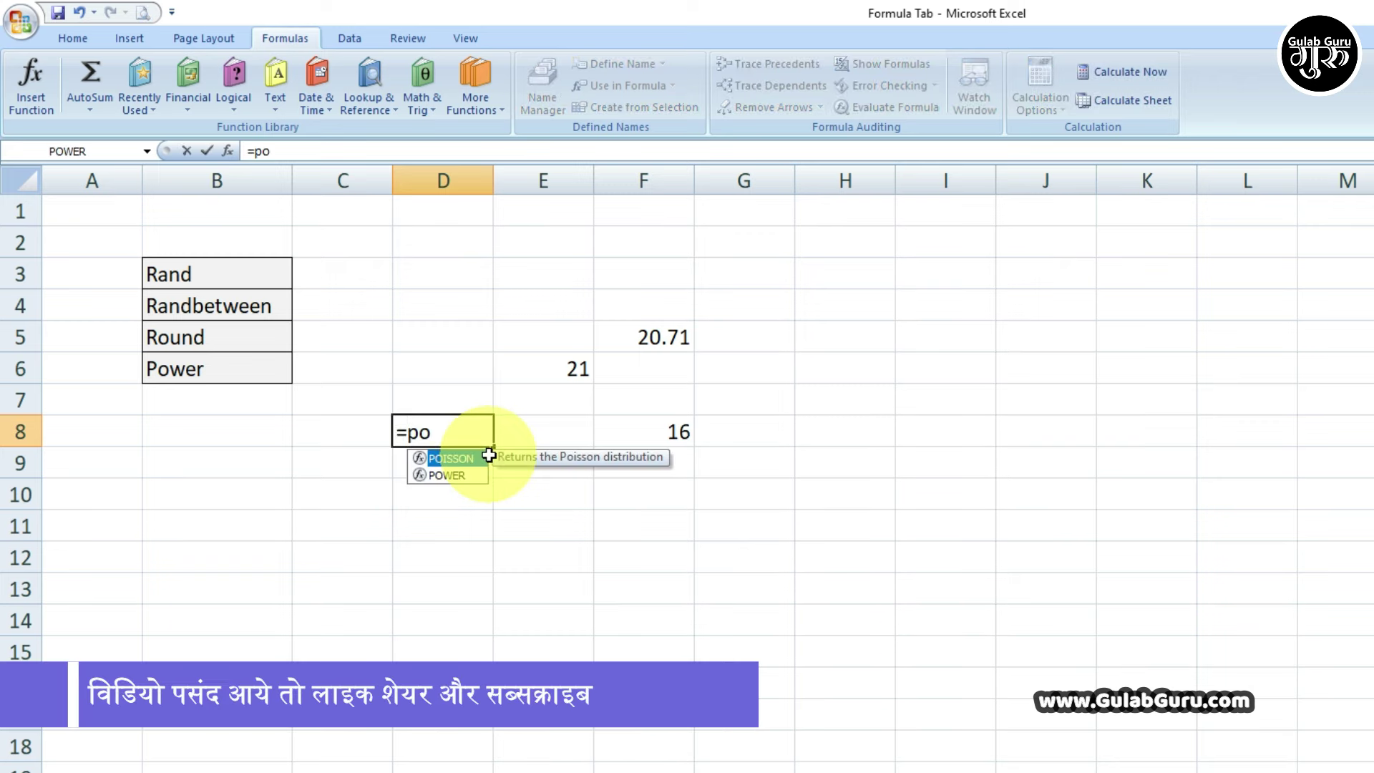
click(449, 478)
double_click(448, 478)
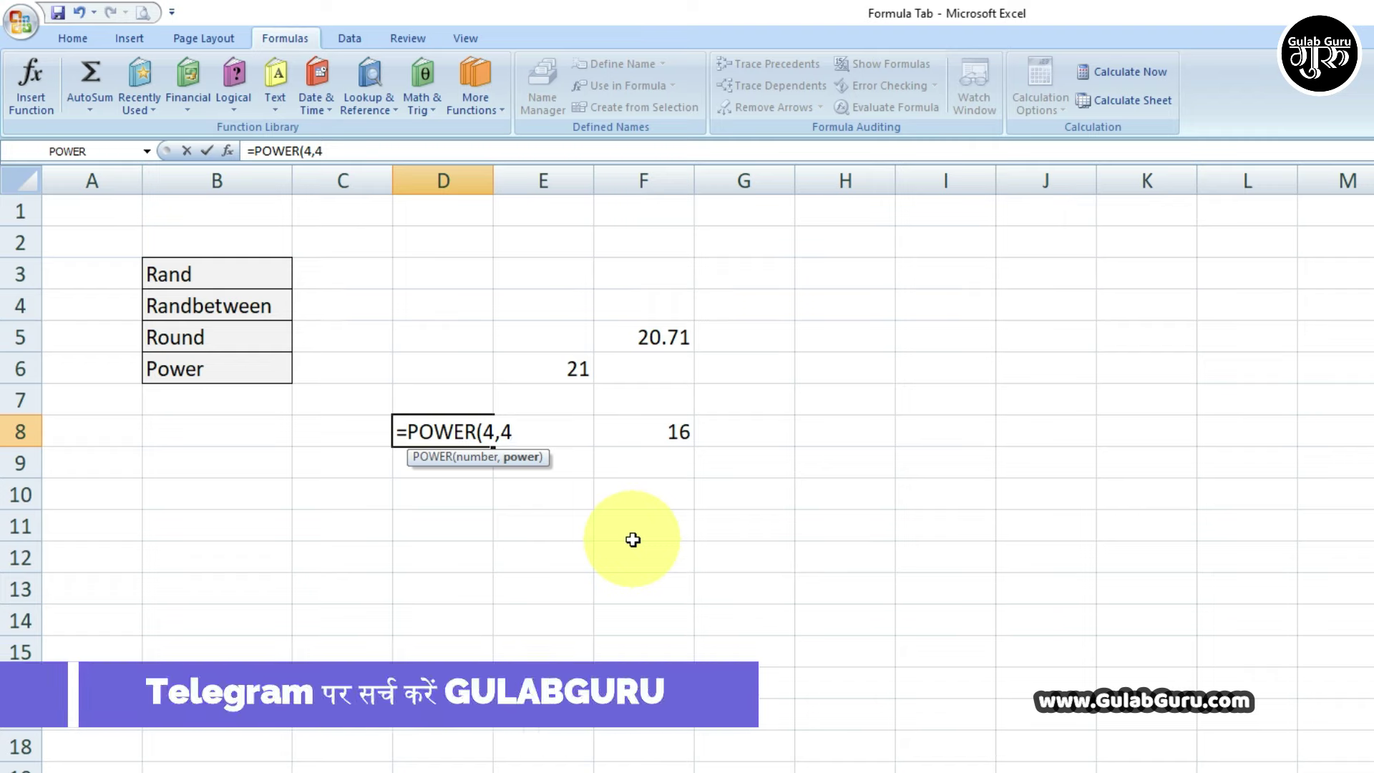
key(Return)
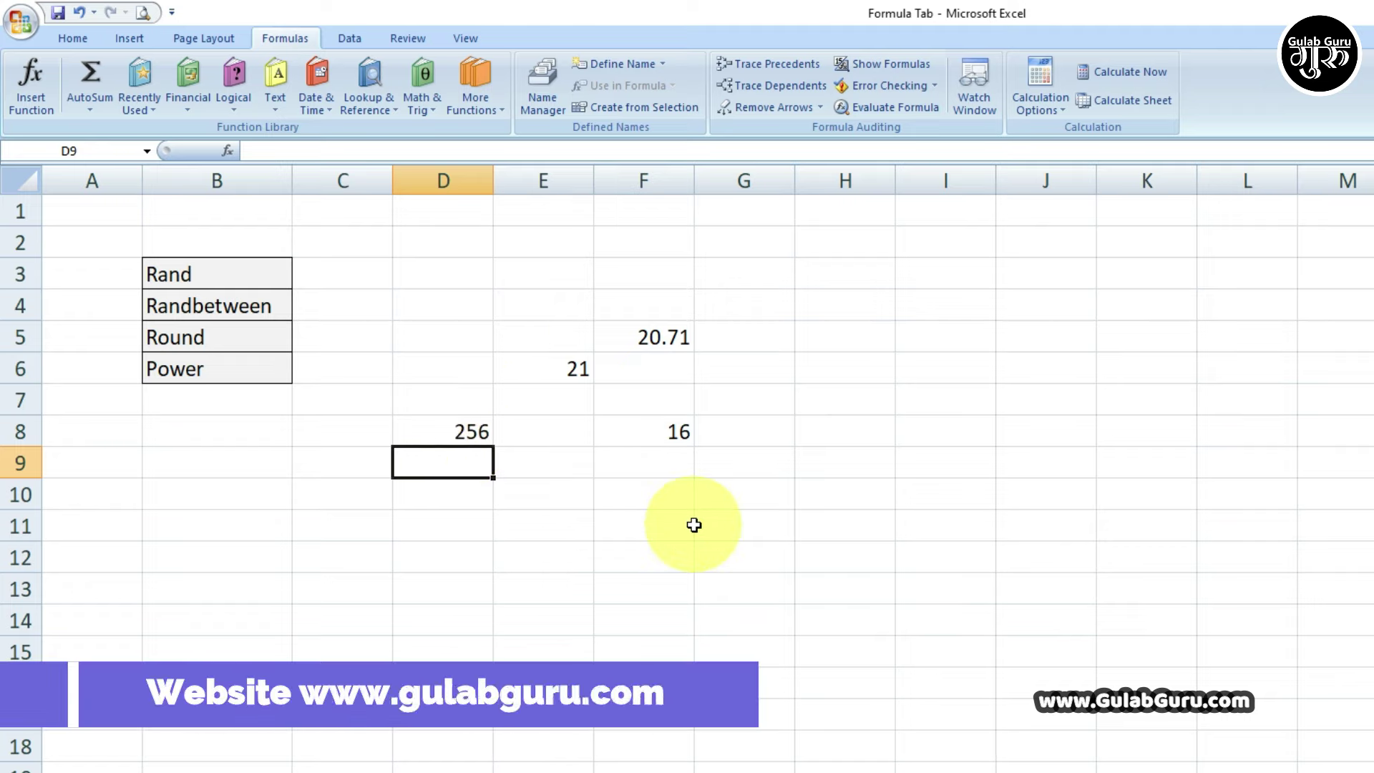
- Enter =4*4*4*4 in G10, also giving 256
click(705, 501)
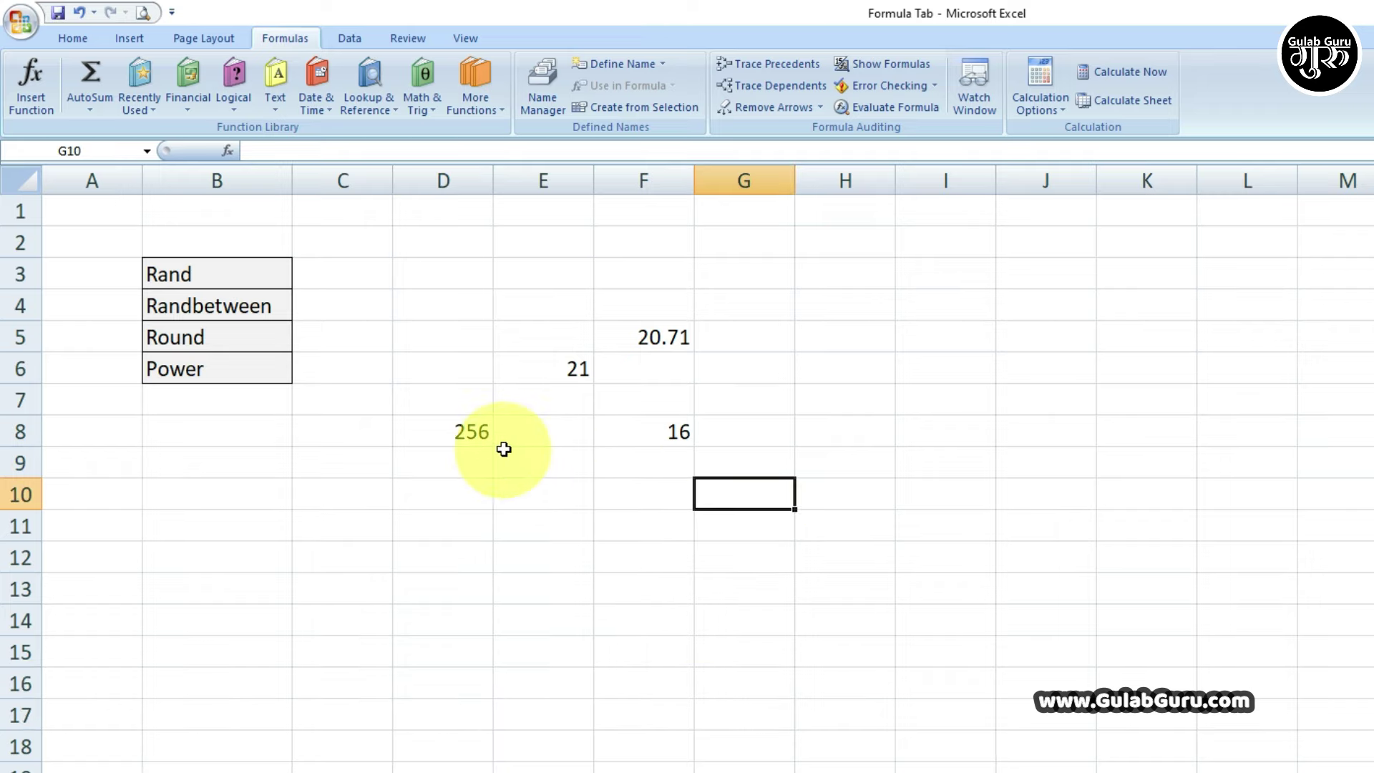
double_click(734, 495)
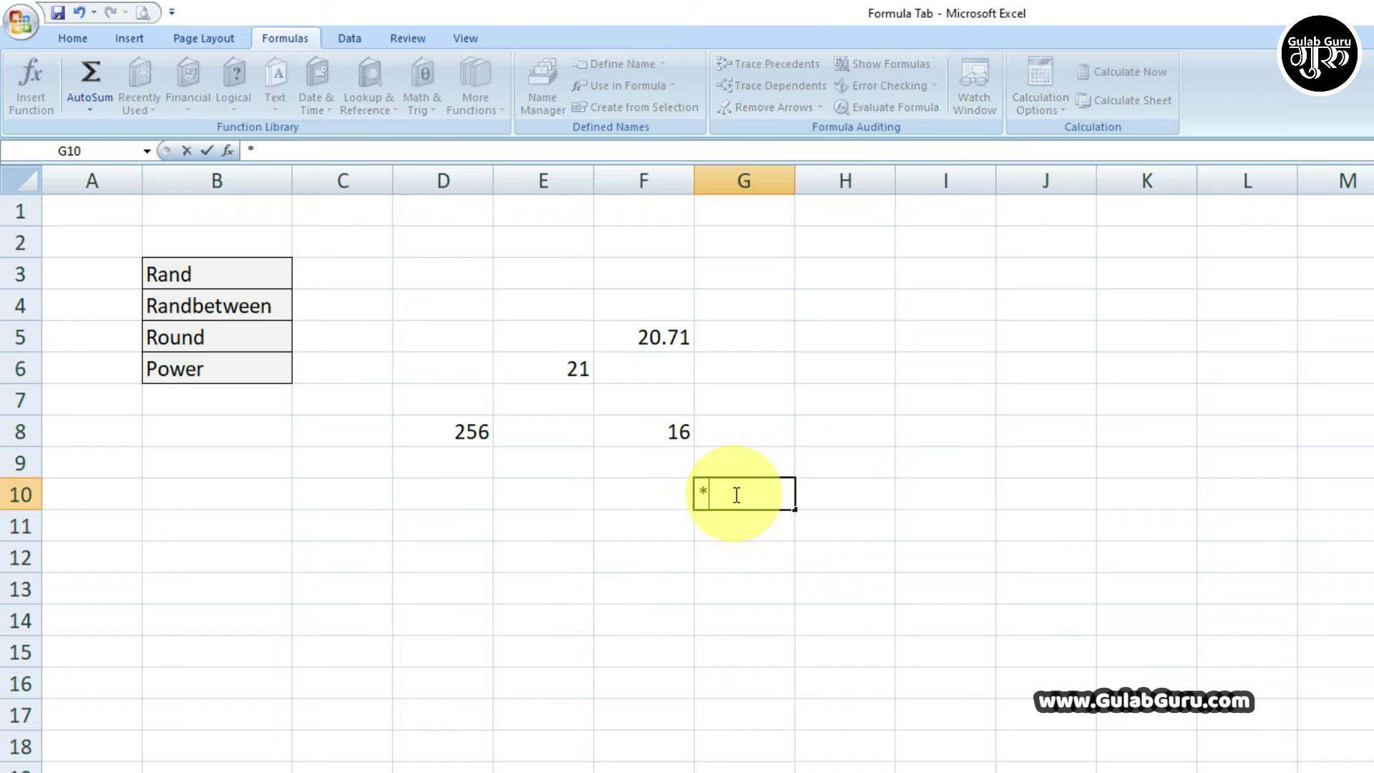
text(4*4*4)
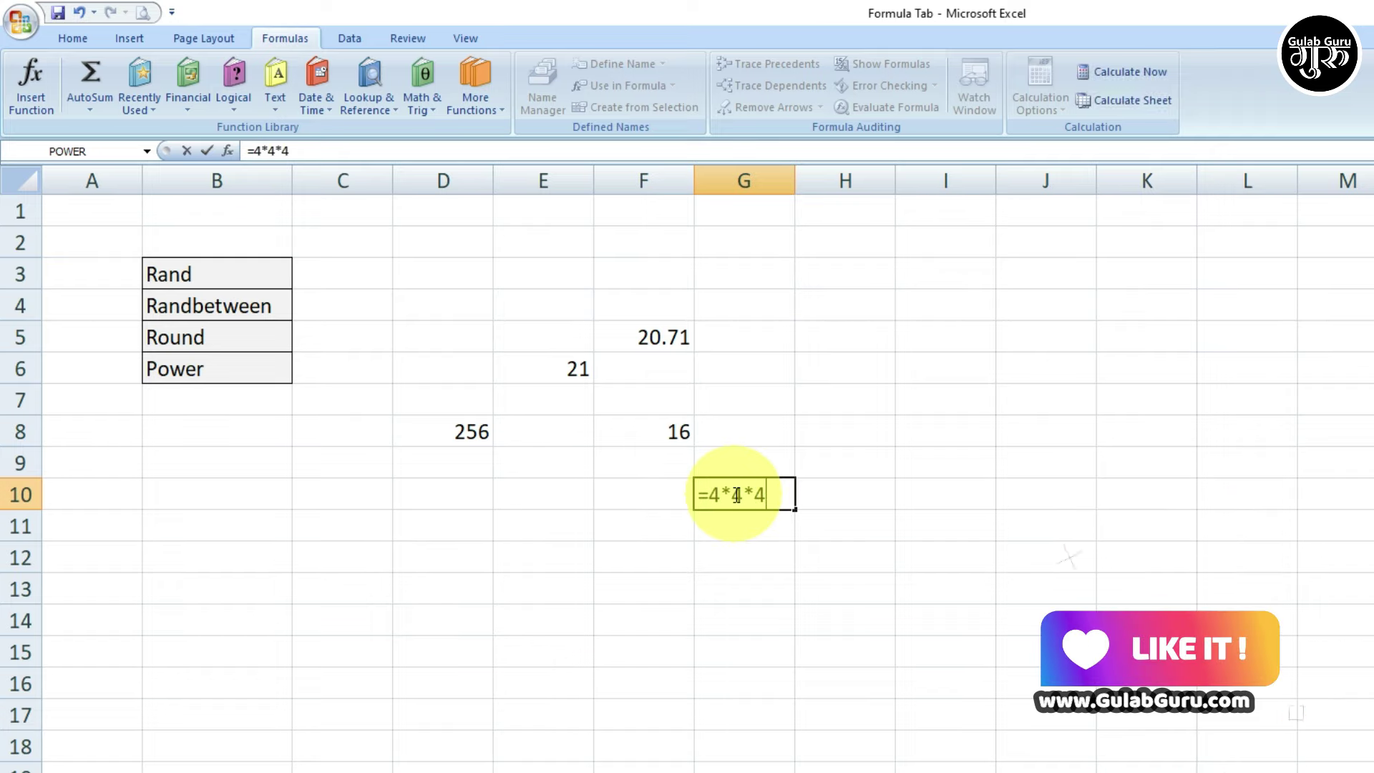
text(*)
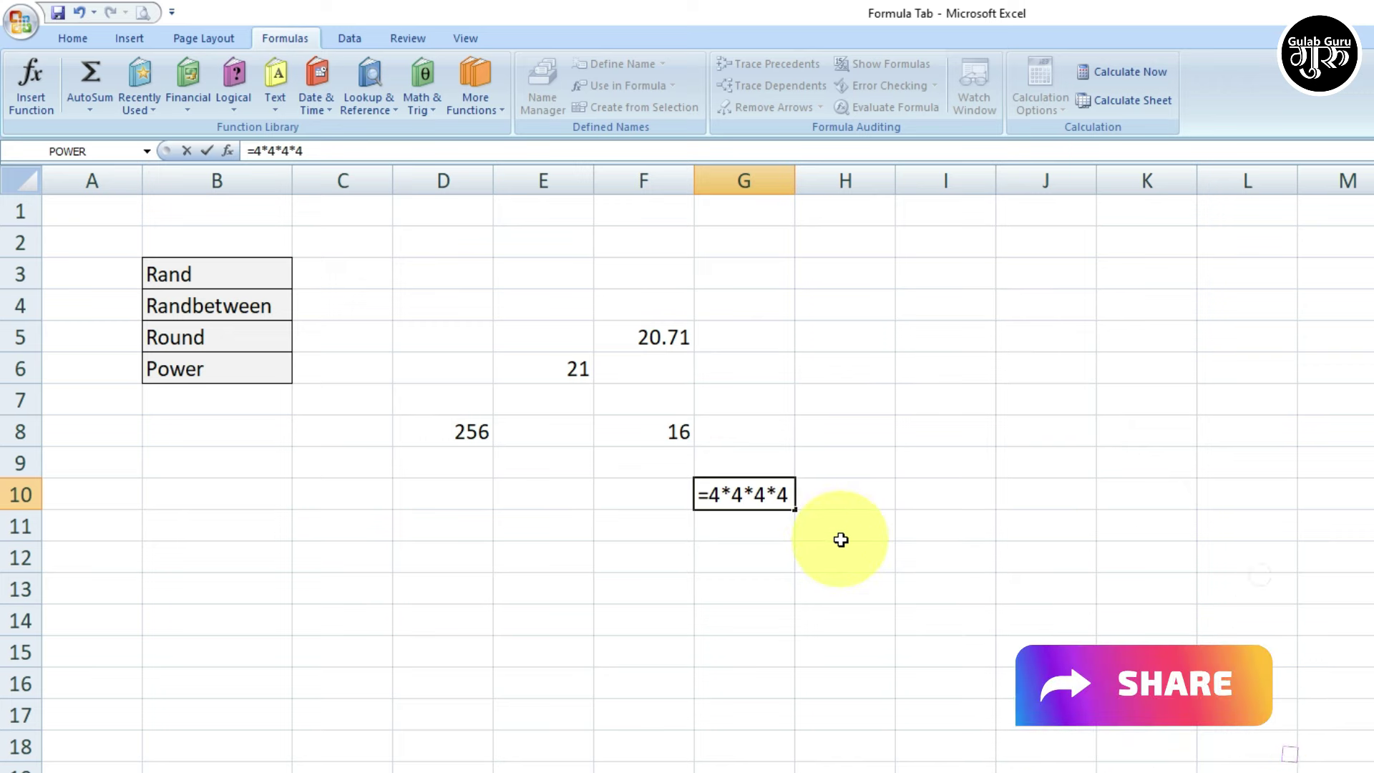
key(Return)
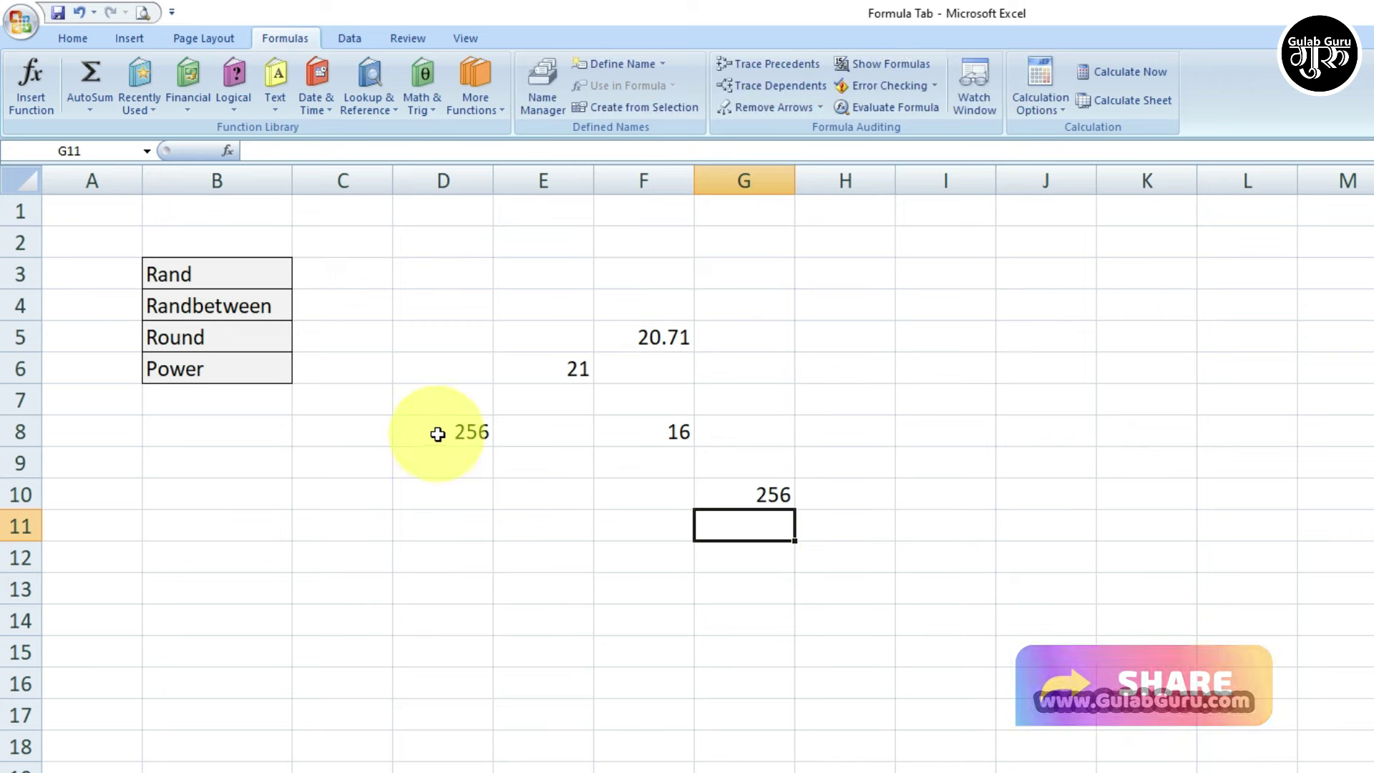
click(565, 494)
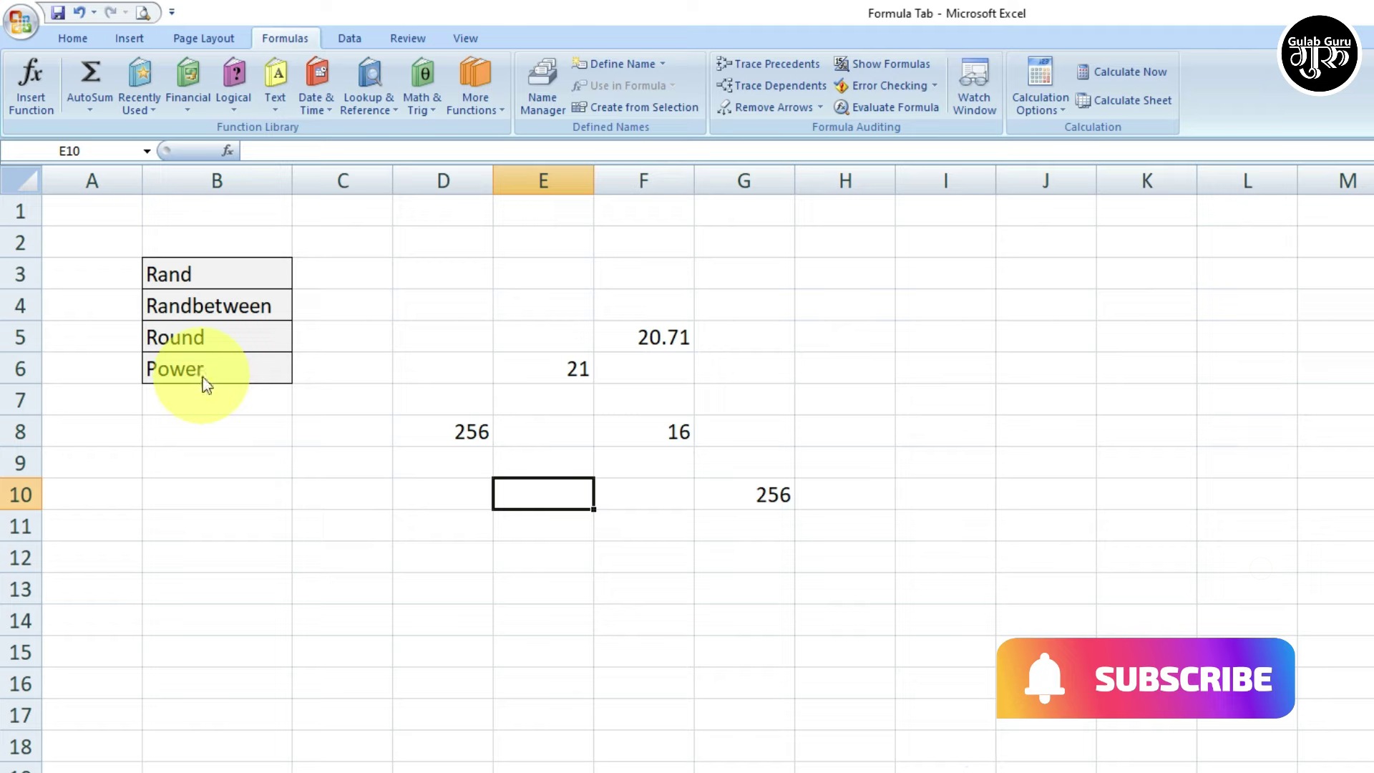
click(501, 111)
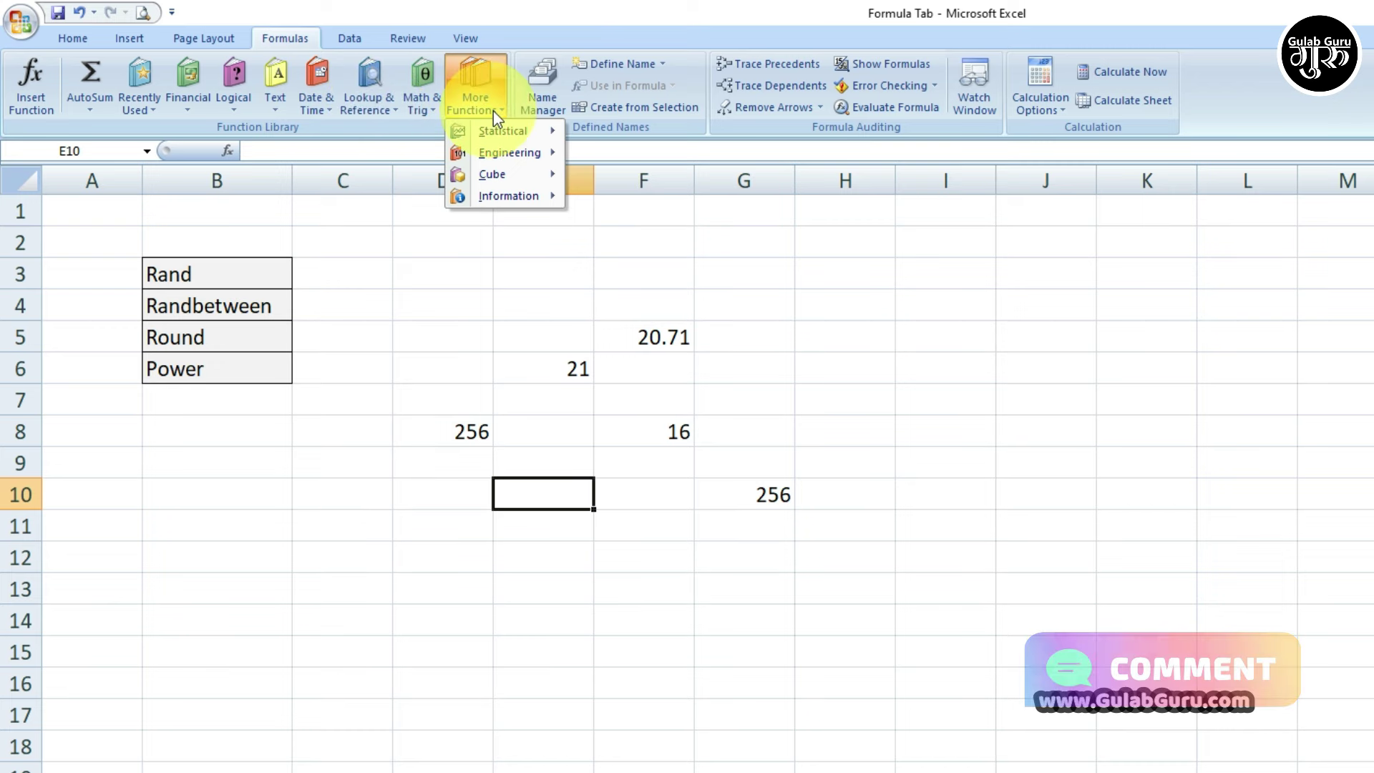
mouse_move(503, 131)
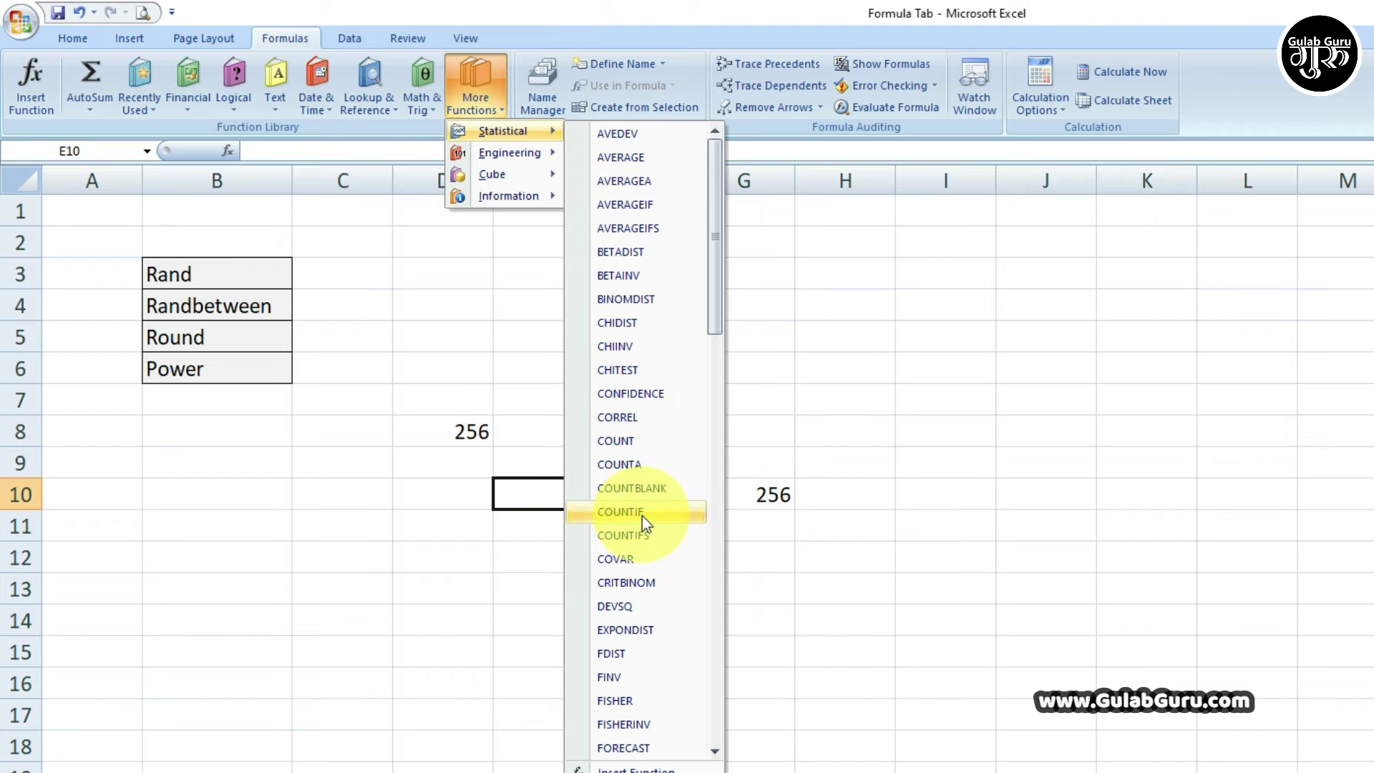
scroll(648, 558, down, 3)
scroll(651, 583, down, 4)
scroll(653, 644, down, 1)
scroll(653, 666, down, 4)
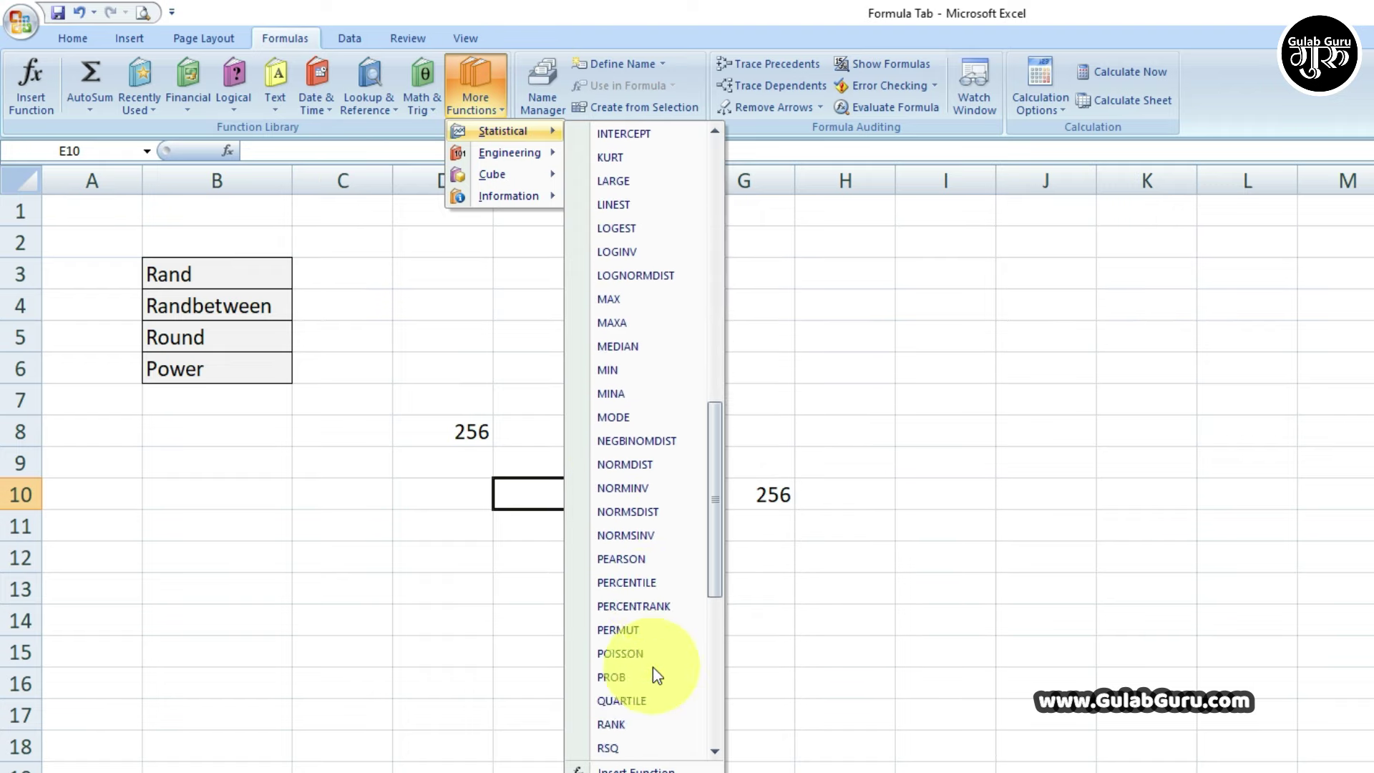
scroll(653, 667, down, 1)
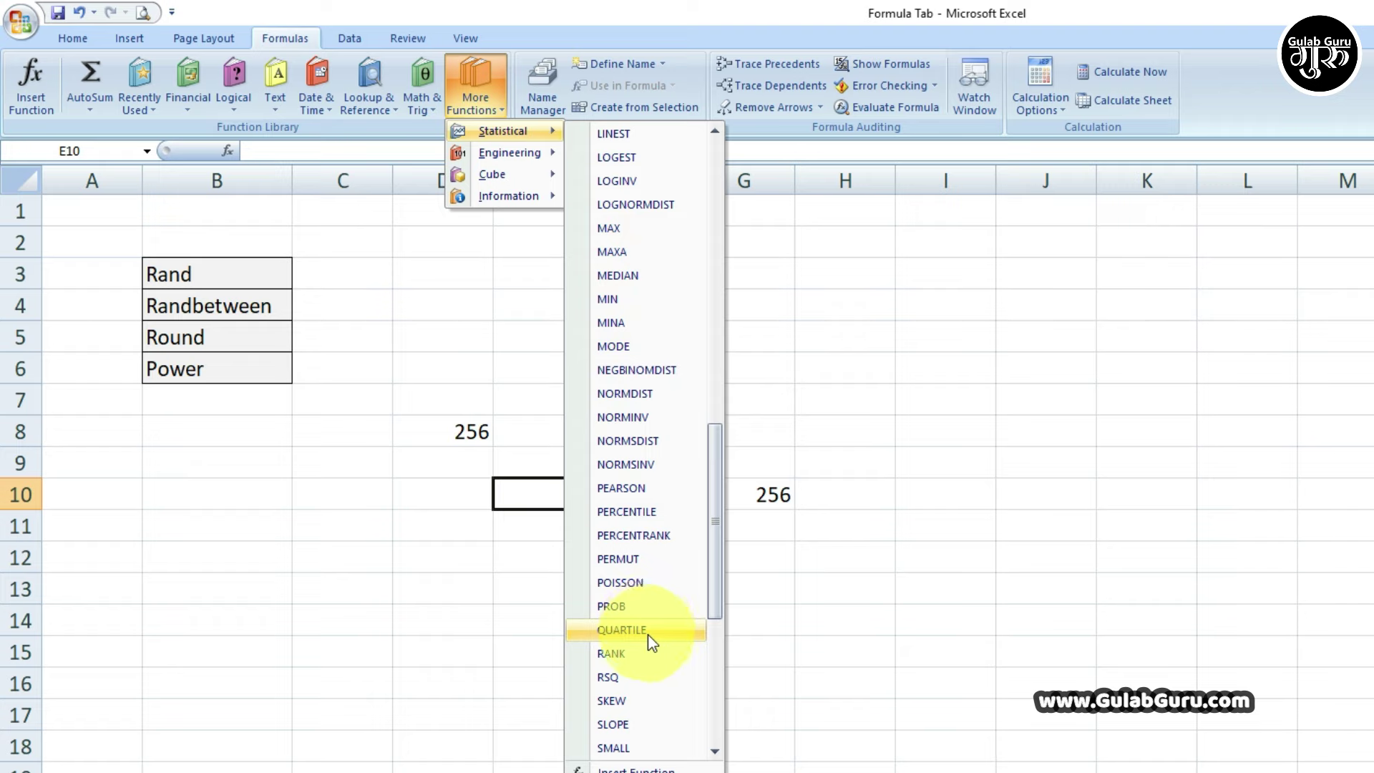
scroll(646, 634, down, 3)
scroll(647, 636, down, 2)
scroll(647, 636, down, 1)
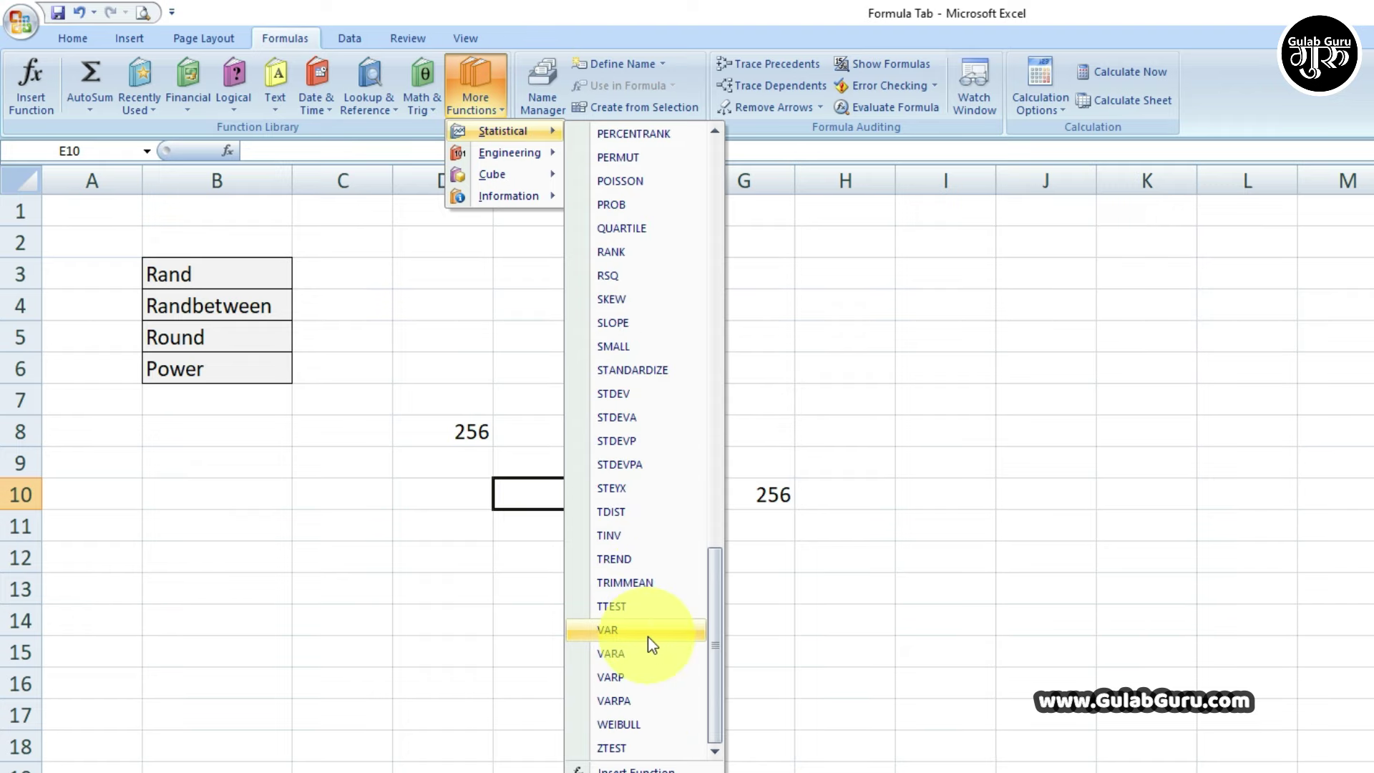
scroll(647, 637, up, 1)
scroll(637, 648, up, 3)
scroll(625, 662, up, 4)
scroll(625, 663, up, 2)
scroll(644, 608, up, 1)
click(858, 308)
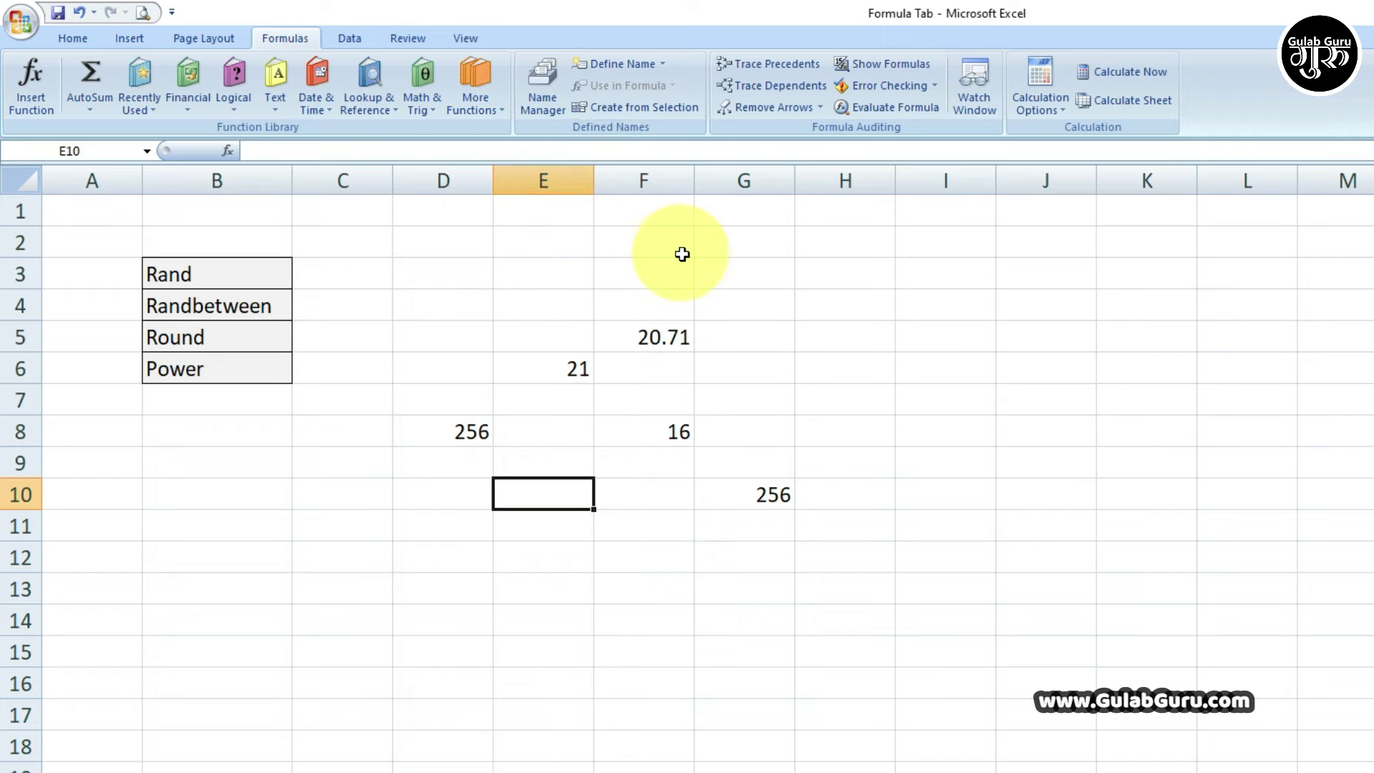